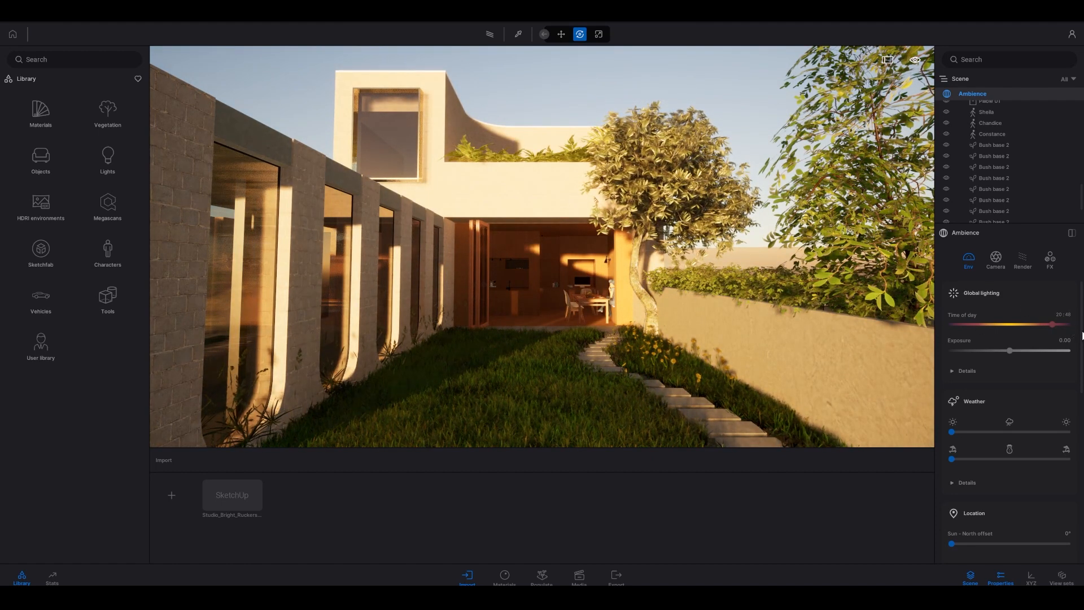
- Advance the time of day in the global lighting through sunset to 21:51
{"action": "left_click", "coordinate": [1052, 324]}
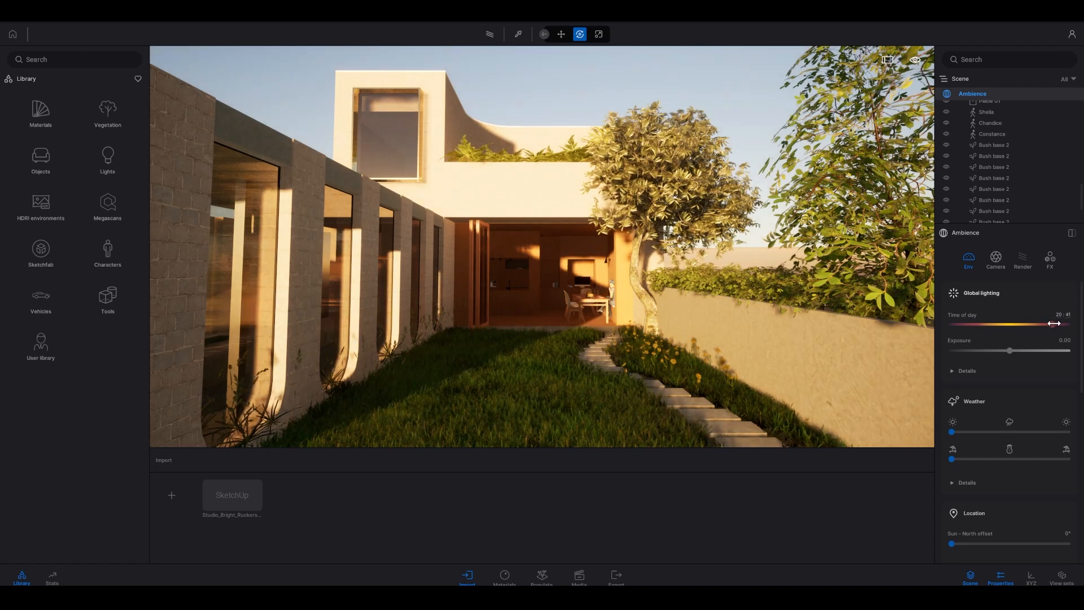
{"action": "left_click", "coordinate": [1054, 324]}
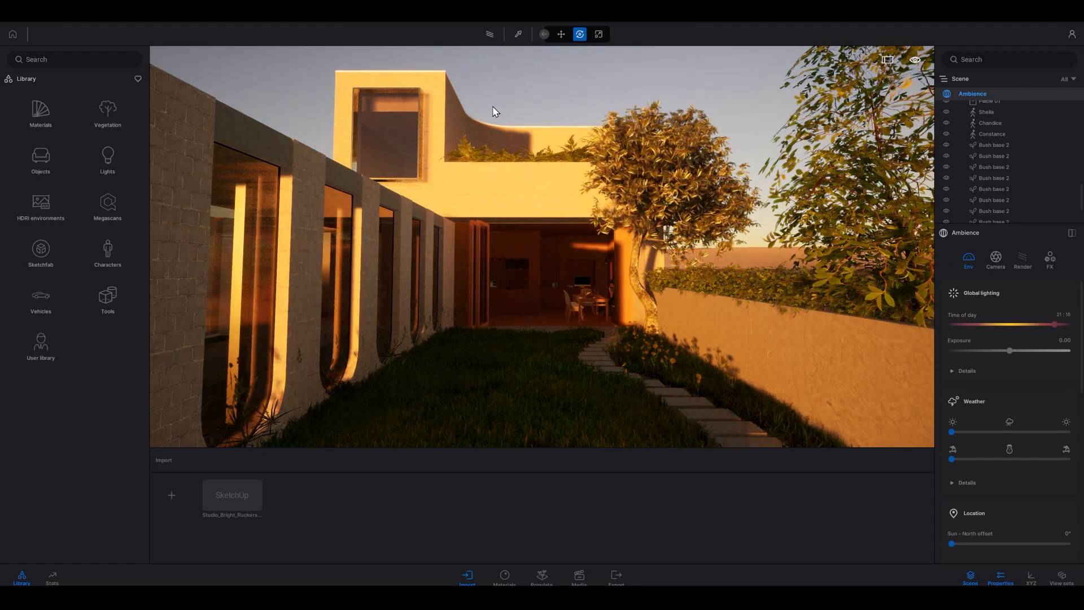
{"action": "left_click", "coordinate": [1054, 324]}
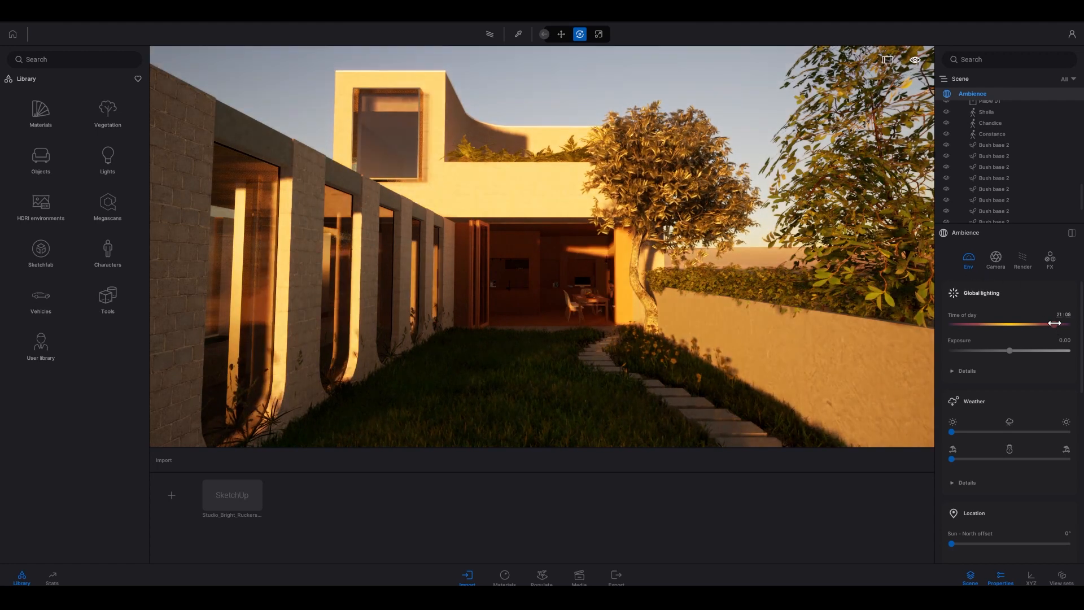
{"action": "left_click", "coordinate": [1055, 324]}
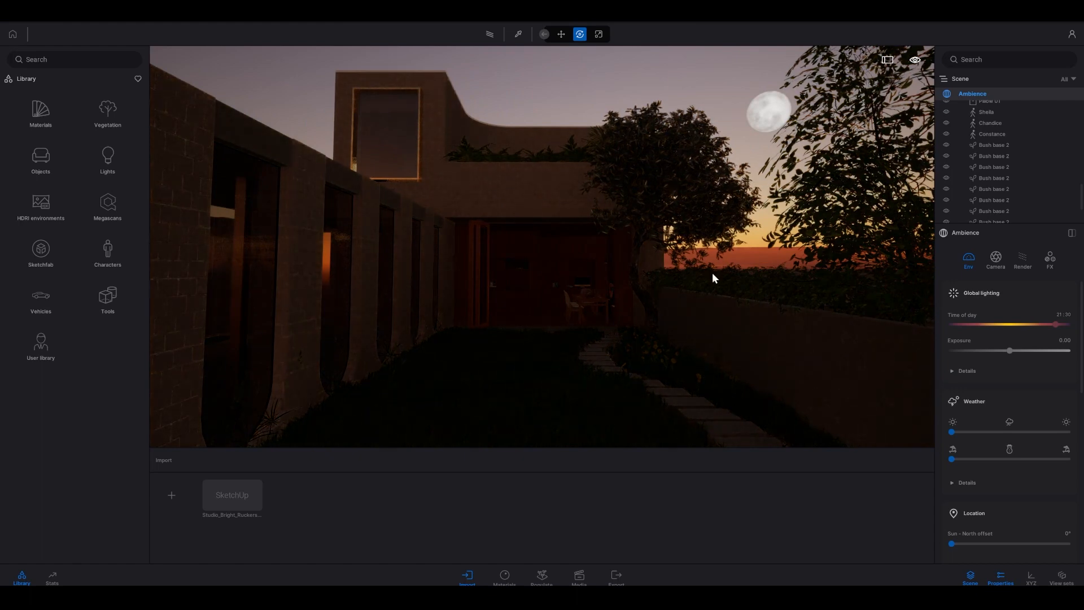
{"action": "left_click", "coordinate": [1056, 324]}
{"action": "left_click_drag", "start_coordinate": [1055, 323], "coordinate": [1058, 323]}
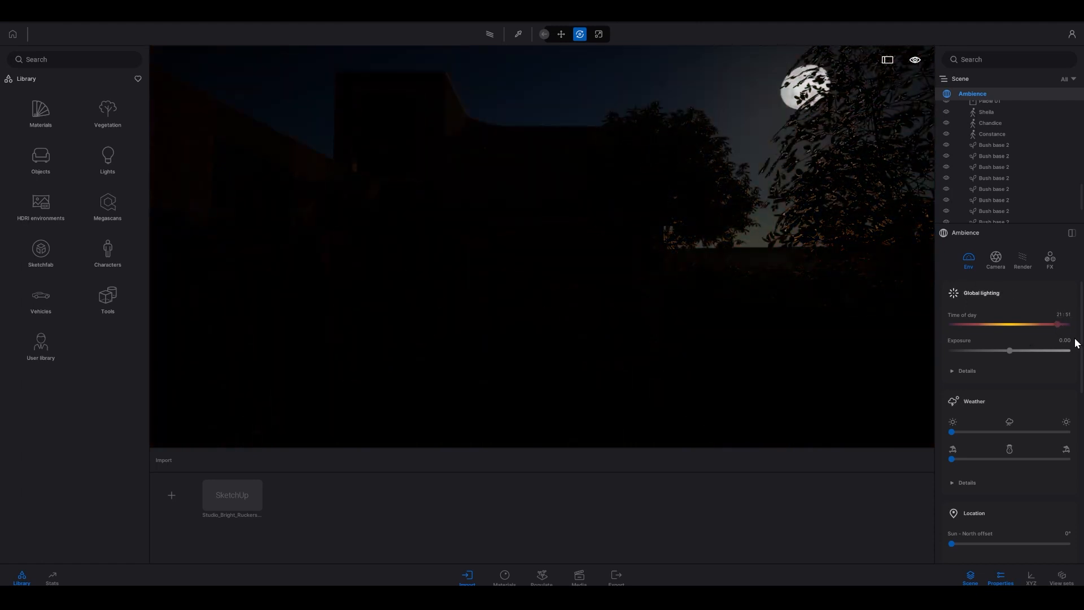
- Bring the time of day back to daylight, trying 14:30 and 17:18, with the Sun-North offset kept at 0°
{"action": "left_click_drag", "start_coordinate": [1058, 326], "coordinate": [1020, 329]}
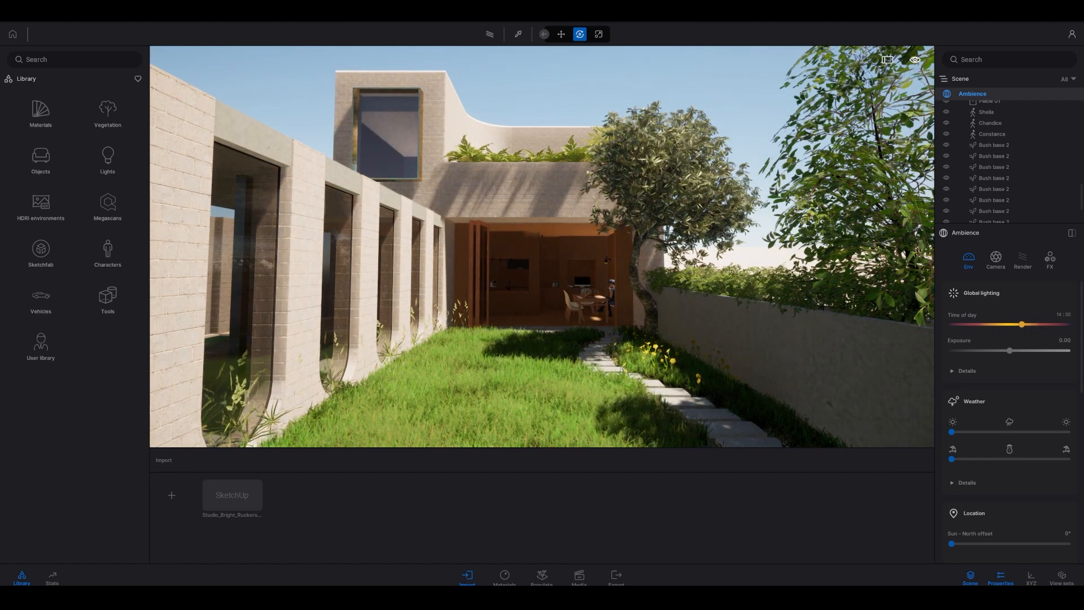
{"action": "mouse_move", "coordinate": [1021, 324]}
{"action": "left_mouse_down"}
{"action": "mouse_move", "coordinate": [982, 324]}
{"action": "mouse_move", "coordinate": [1047, 328]}
{"action": "mouse_move", "coordinate": [1035, 328]}
{"action": "left_mouse_up"}
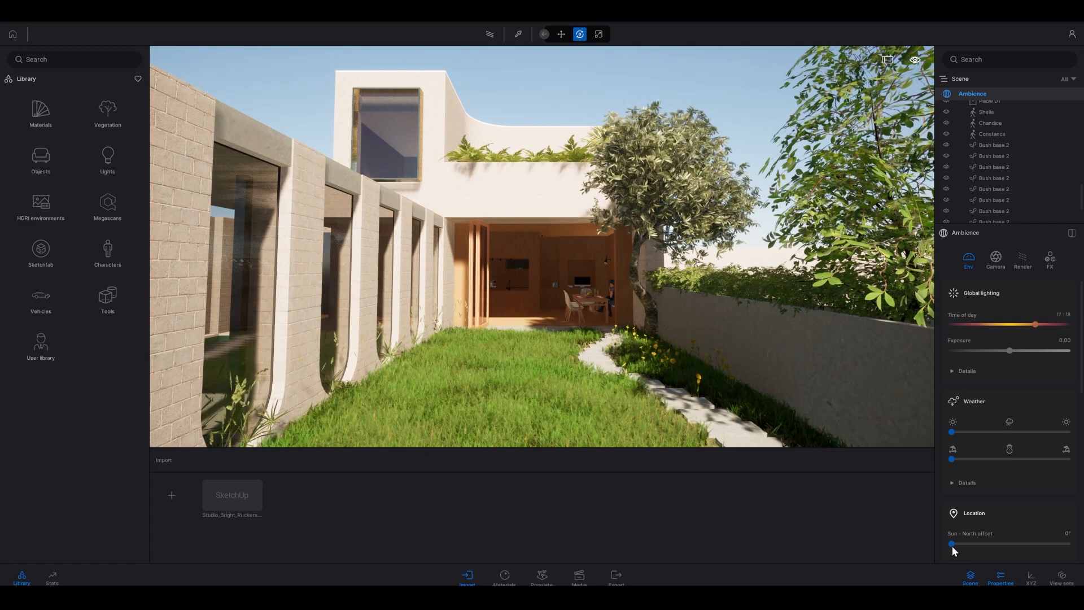
{"action": "mouse_move", "coordinate": [952, 543]}
{"action": "left_mouse_down"}
{"action": "mouse_move", "coordinate": [996, 544]}
{"action": "mouse_move", "coordinate": [948, 544]}
{"action": "left_mouse_up"}
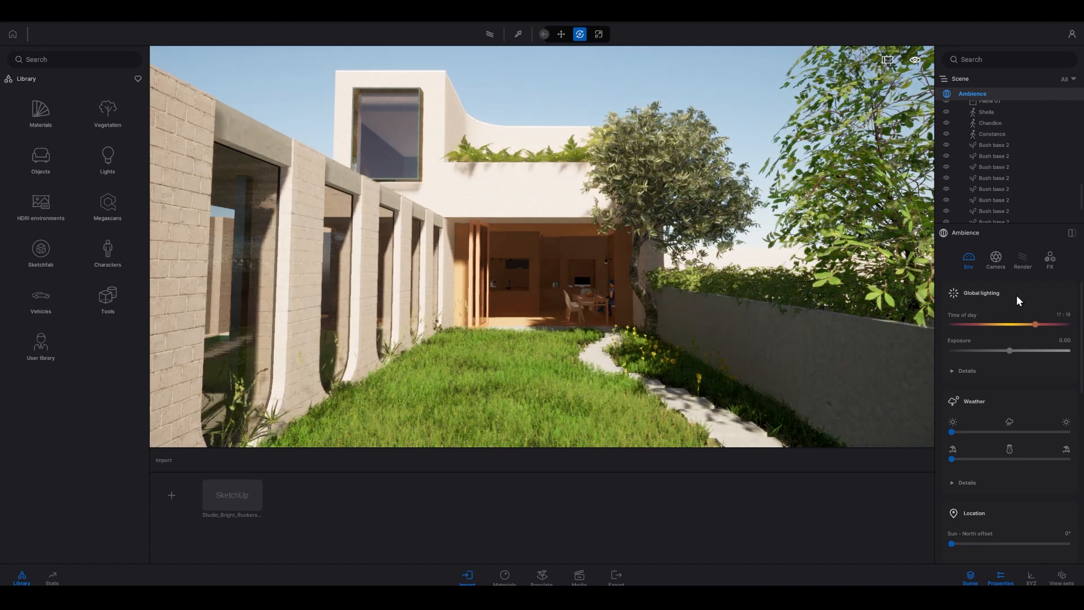
- Set the time of day to 12:00 and the Sun-North offset to 43°
{"action": "left_click_drag", "start_coordinate": [1034, 325], "coordinate": [1008, 323]}
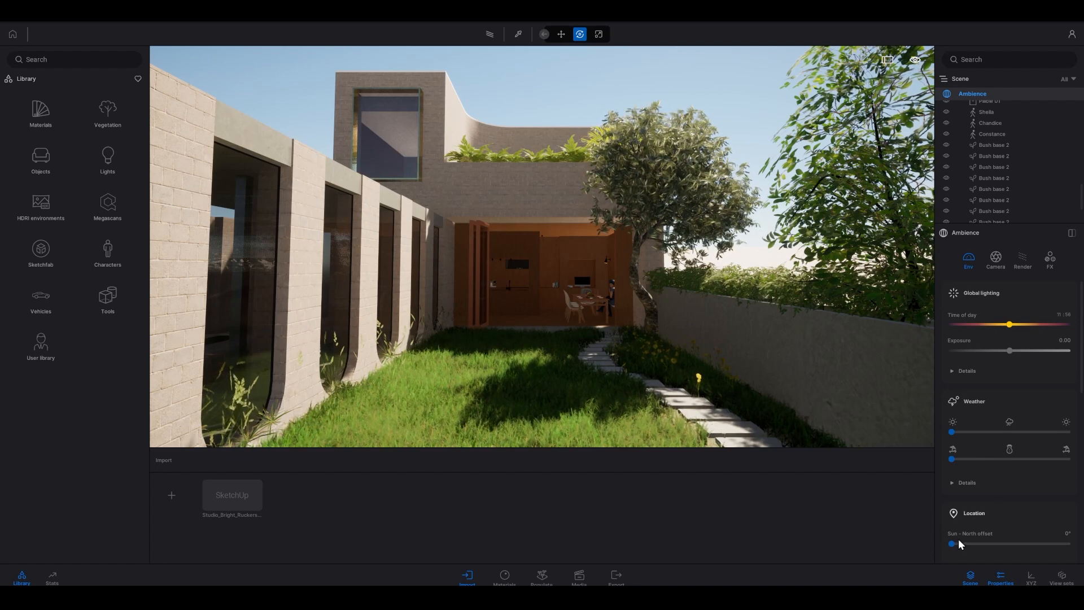
{"action": "left_click_drag", "start_coordinate": [952, 543], "coordinate": [968, 543]}
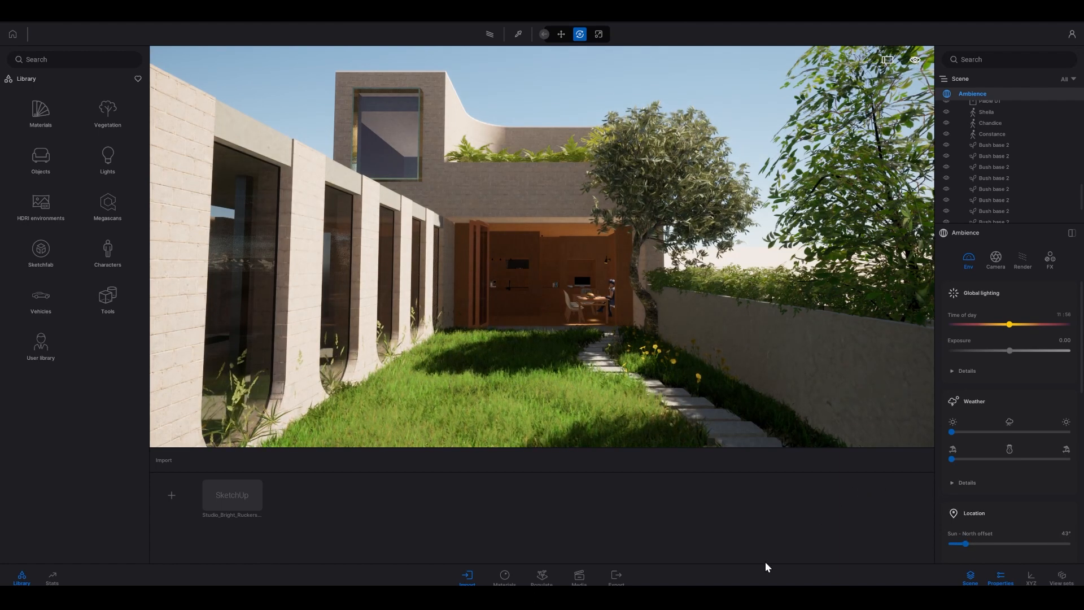
{"action": "scroll", "coordinate": [1024, 446], "scroll_direction": "down", "scroll_amount": 1}
{"action": "scroll", "coordinate": [1023, 448], "scroll_direction": "up", "scroll_amount": 1}
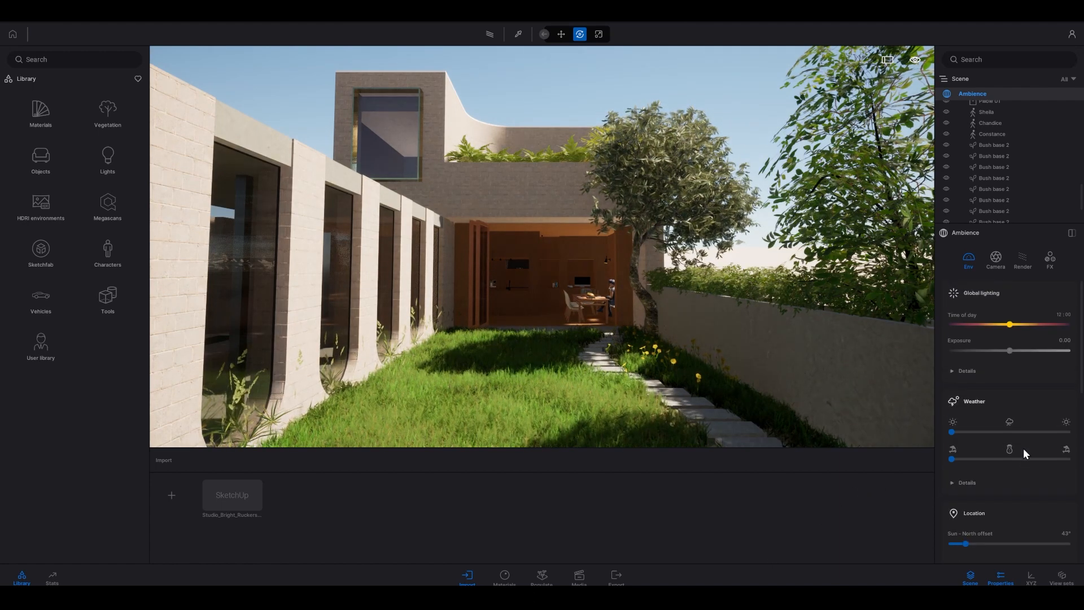
- Search for "perth" in the location details and set the project location to Perth, WA, Australia
{"action": "scroll", "coordinate": [1023, 448], "scroll_direction": "down", "scroll_amount": 1}
{"action": "scroll", "coordinate": [1021, 450], "scroll_direction": "down", "scroll_amount": 1}
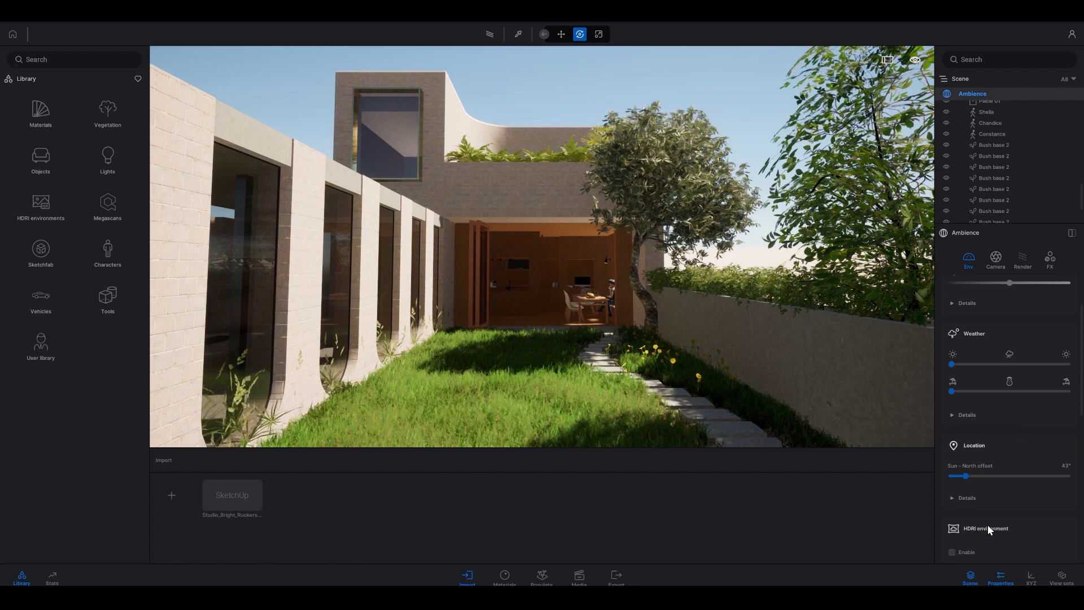
{"action": "left_click", "coordinate": [954, 499]}
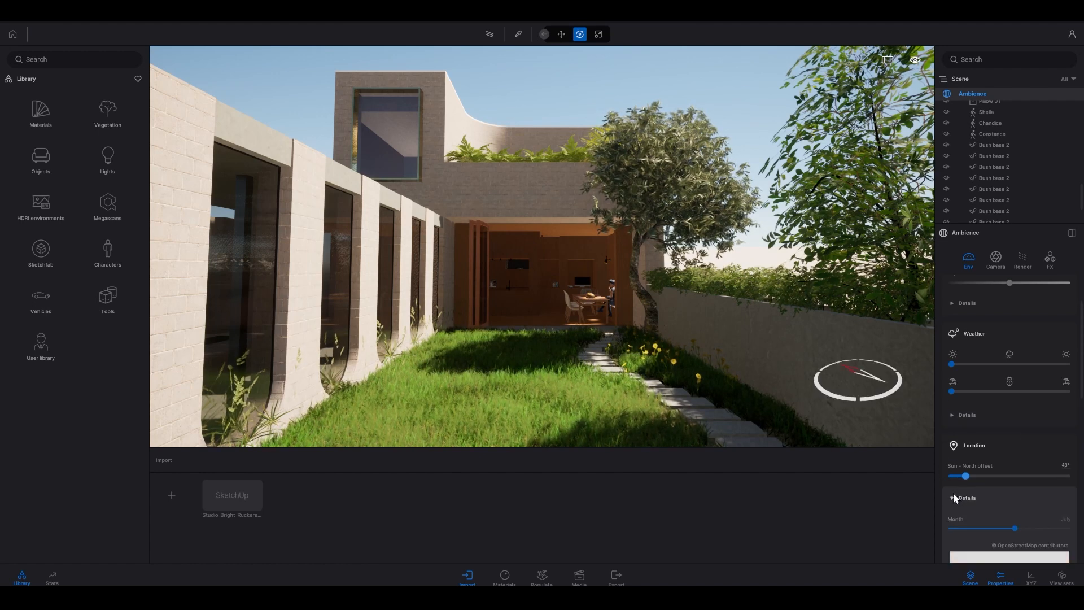
{"action": "scroll", "coordinate": [995, 460], "scroll_direction": "down", "scroll_amount": 3}
{"action": "scroll", "coordinate": [1008, 474], "scroll_direction": "down", "scroll_amount": 8}
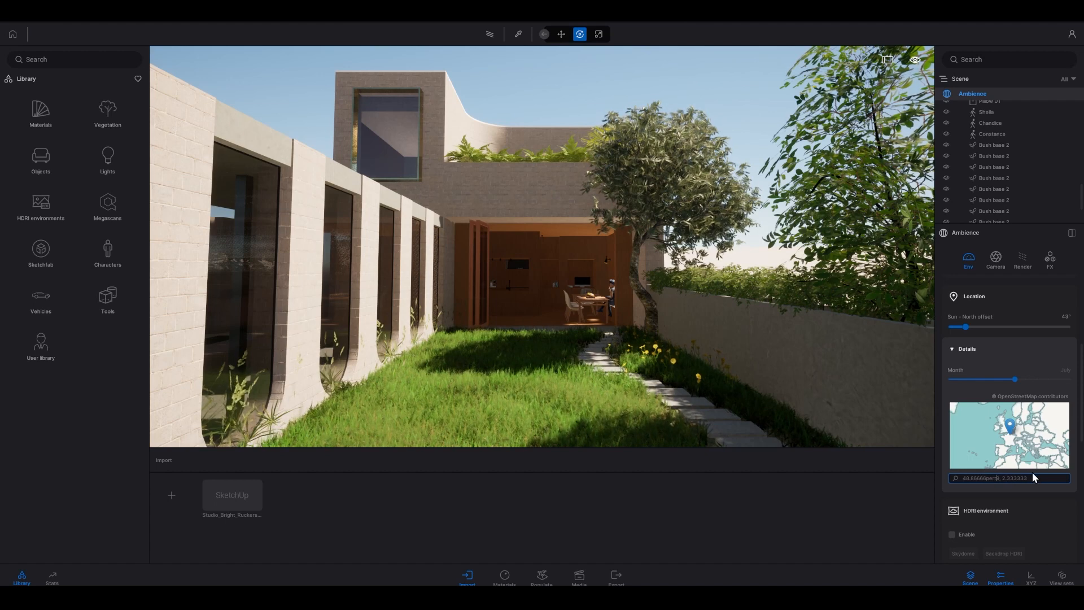
{"action": "left_click_drag", "start_coordinate": [1032, 479], "coordinate": [960, 478]}
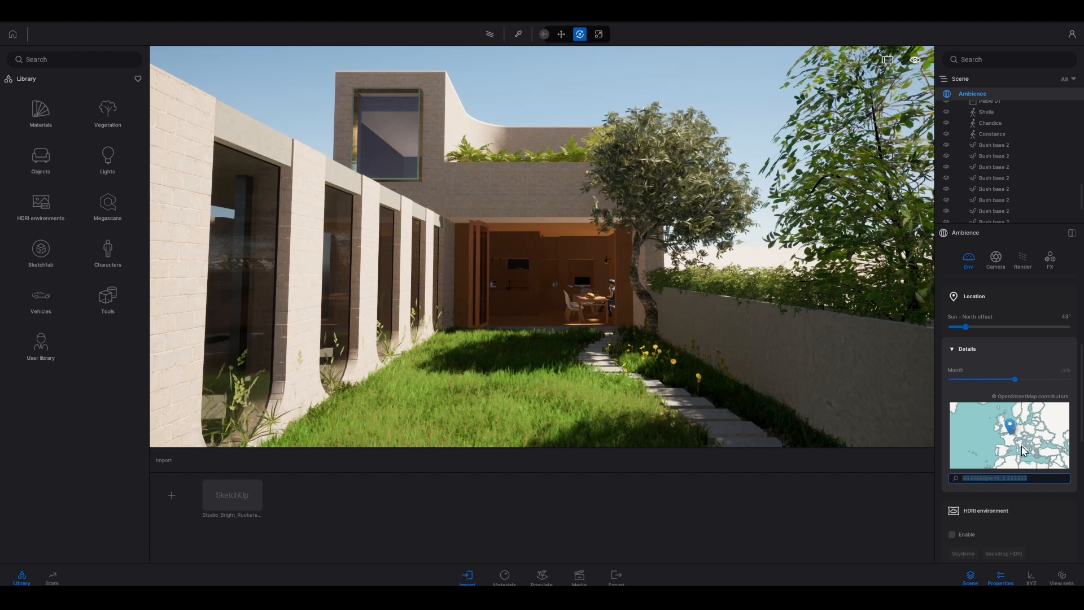
{"action": "left_click", "coordinate": [1039, 449]}
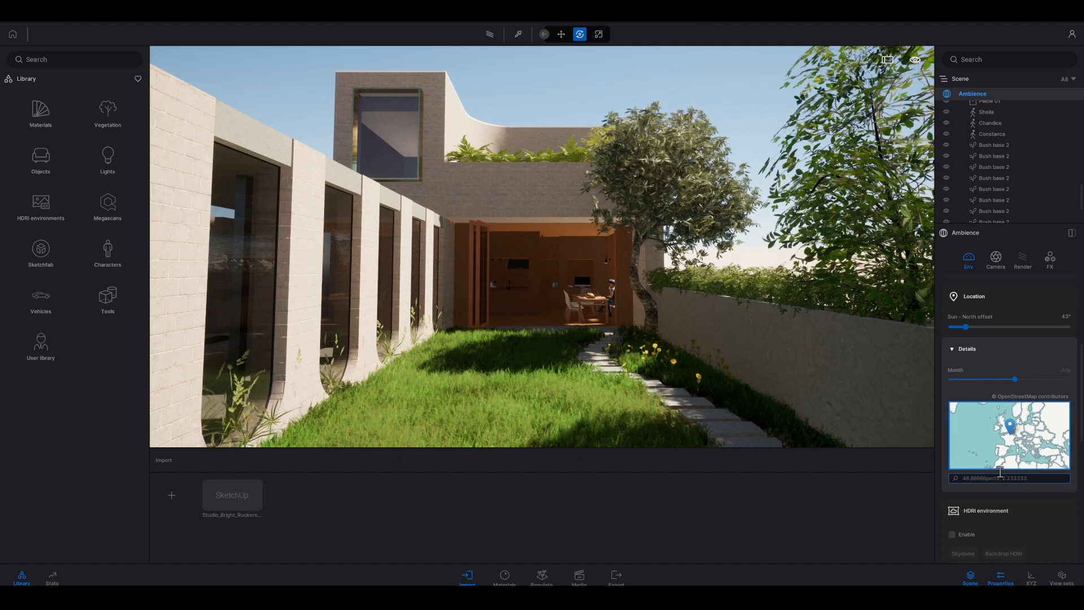
{"action": "left_click_drag", "start_coordinate": [1000, 472], "coordinate": [960, 482]}
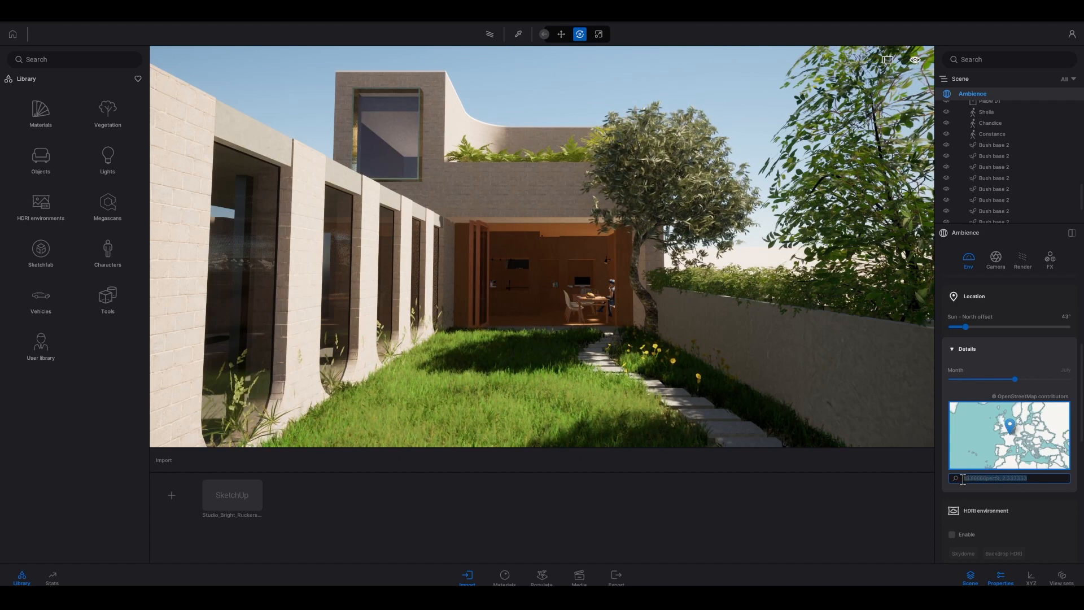
{"action": "key", "text": "BackSpace"}
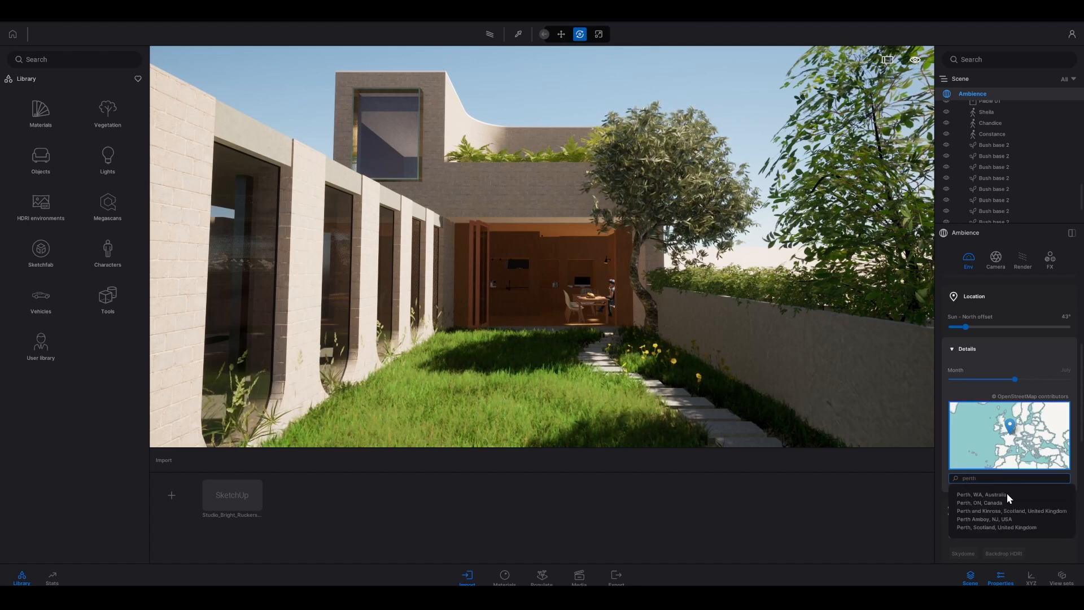
{"action": "left_click", "coordinate": [1006, 493]}
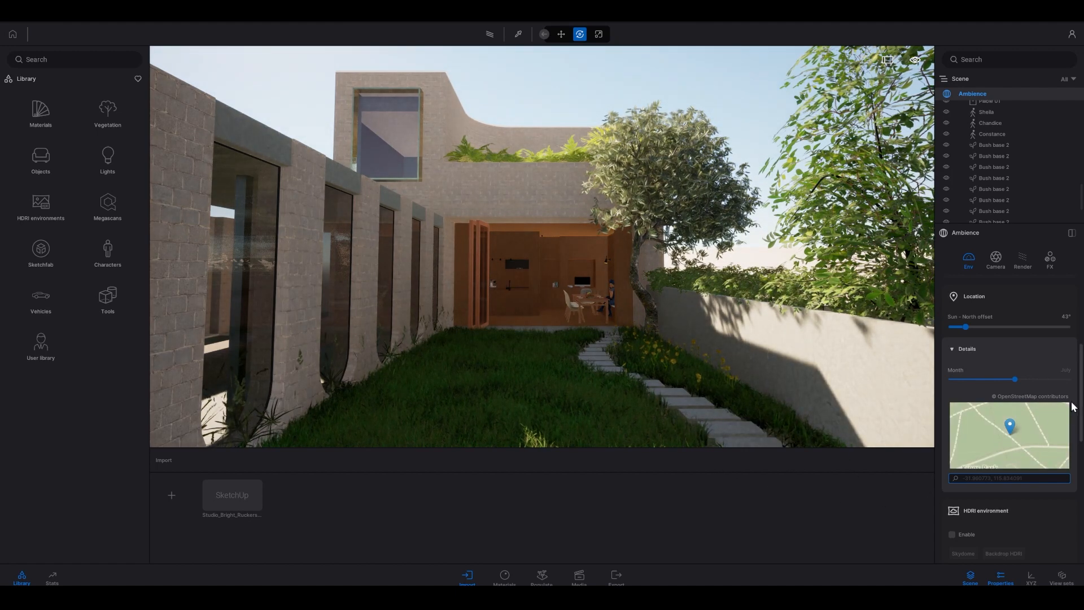
{"action": "scroll", "coordinate": [952, 366], "scroll_direction": "up", "scroll_amount": 1}
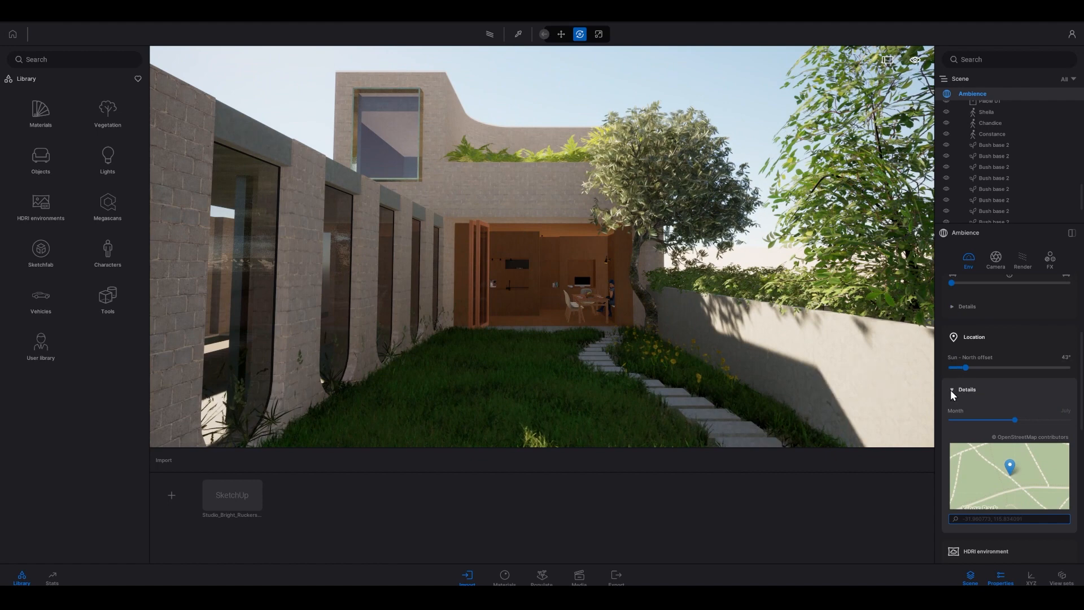
{"action": "left_click", "coordinate": [952, 389]}
- Rotate the sun direction by setting the Sun-North offset to 169°
{"action": "scroll", "coordinate": [997, 439], "scroll_direction": "up", "scroll_amount": 1}
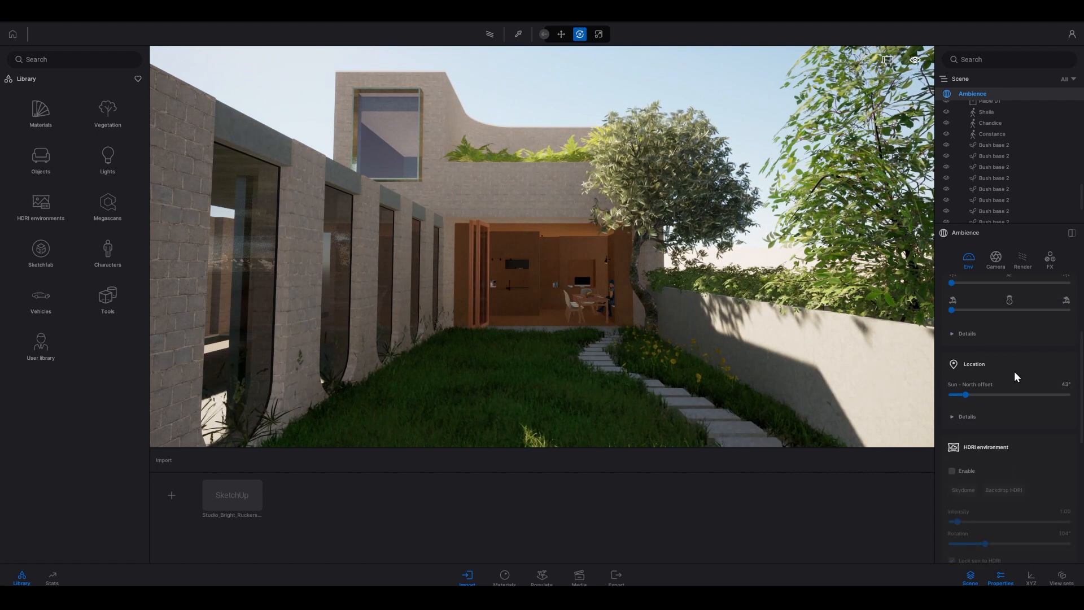
{"action": "scroll", "coordinate": [1027, 375], "scroll_direction": "up", "scroll_amount": 5}
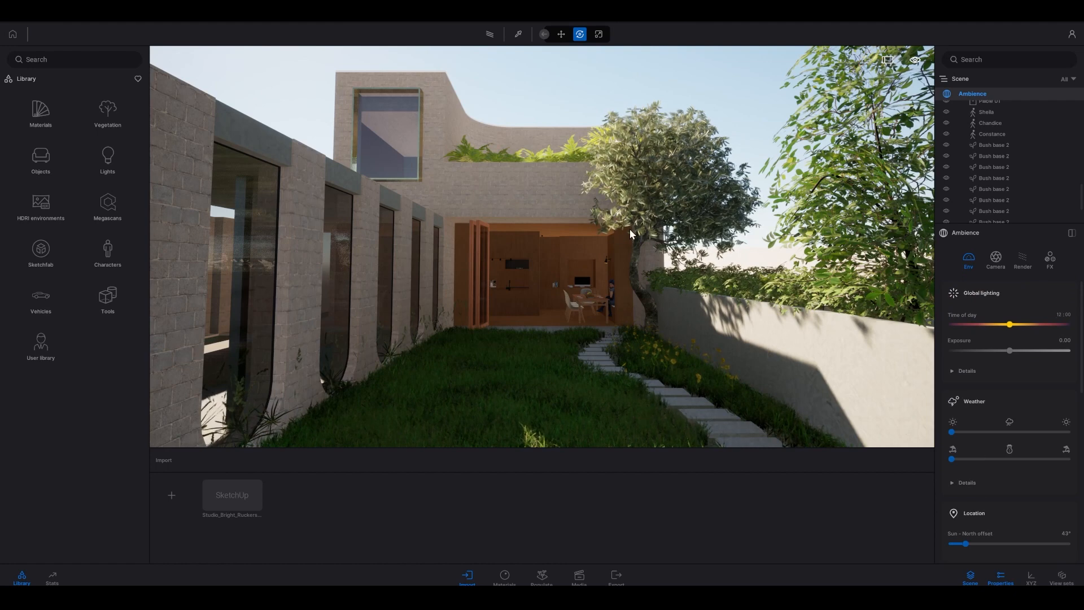
{"action": "left_click_drag", "start_coordinate": [966, 543], "coordinate": [926, 543]}
{"action": "left_click_drag", "start_coordinate": [1024, 544], "coordinate": [1006, 544]}
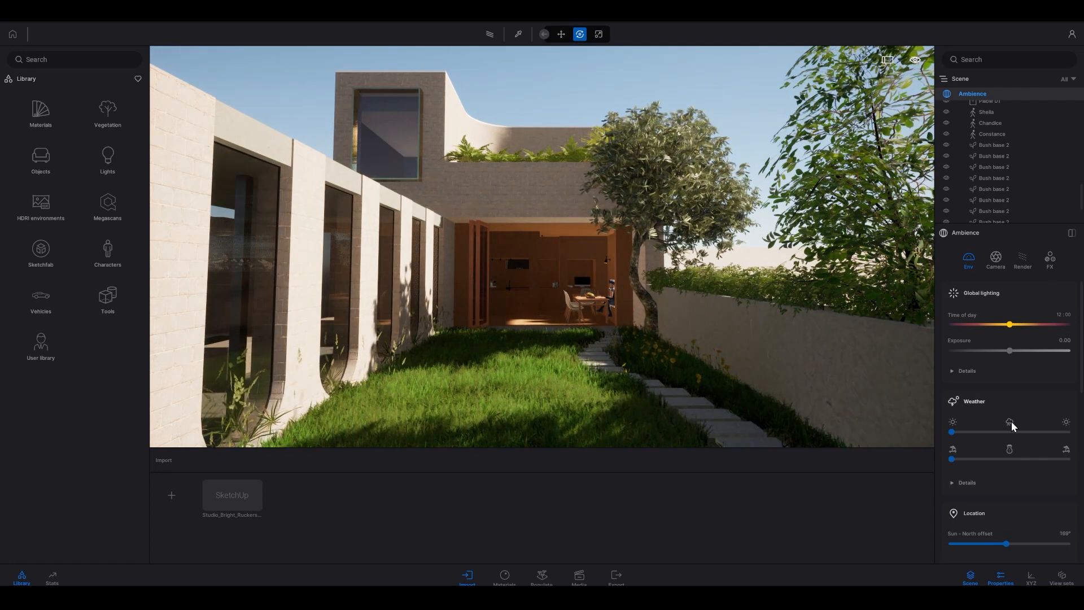
- Adjust the month in the location details, trying January and March, and collapse the Location section
{"action": "scroll", "coordinate": [1011, 421], "scroll_direction": "down", "scroll_amount": 1}
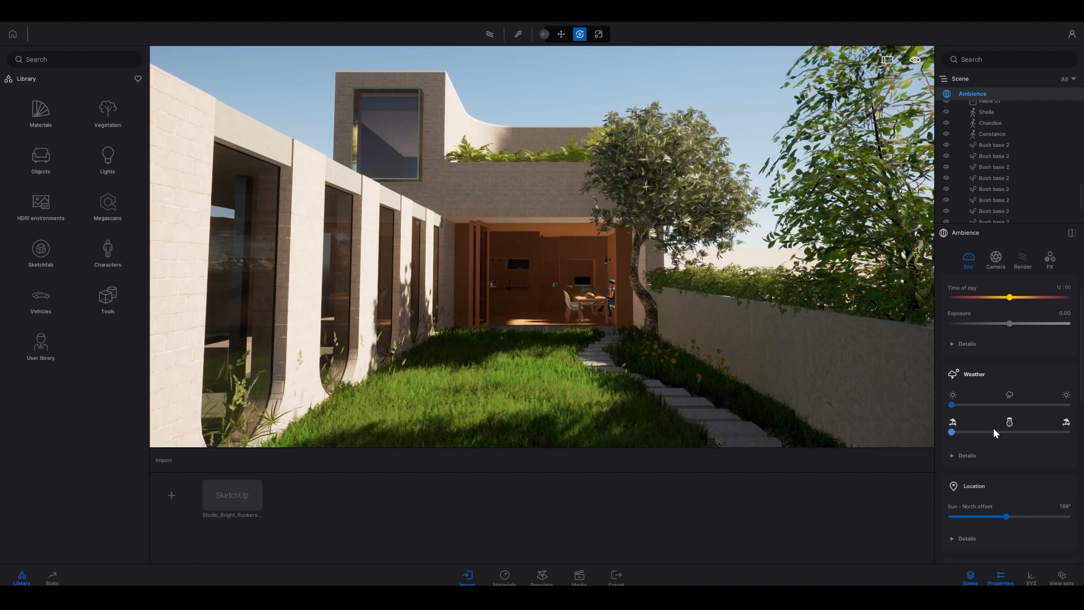
{"action": "scroll", "coordinate": [982, 460], "scroll_direction": "down", "scroll_amount": 1}
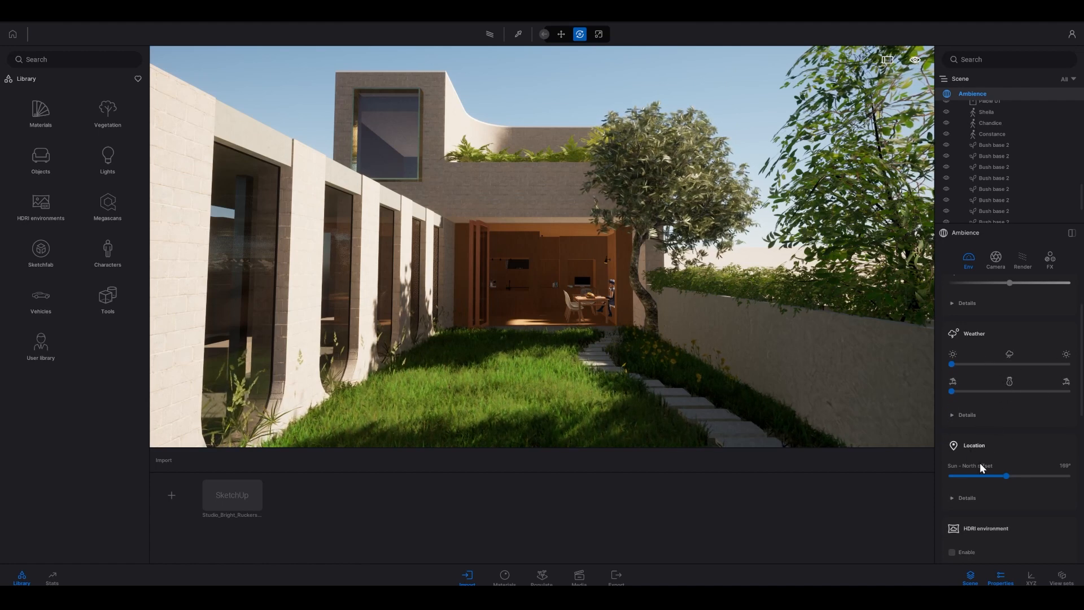
{"action": "left_click", "coordinate": [954, 497]}
{"action": "scroll", "coordinate": [1005, 509], "scroll_direction": "down", "scroll_amount": 1}
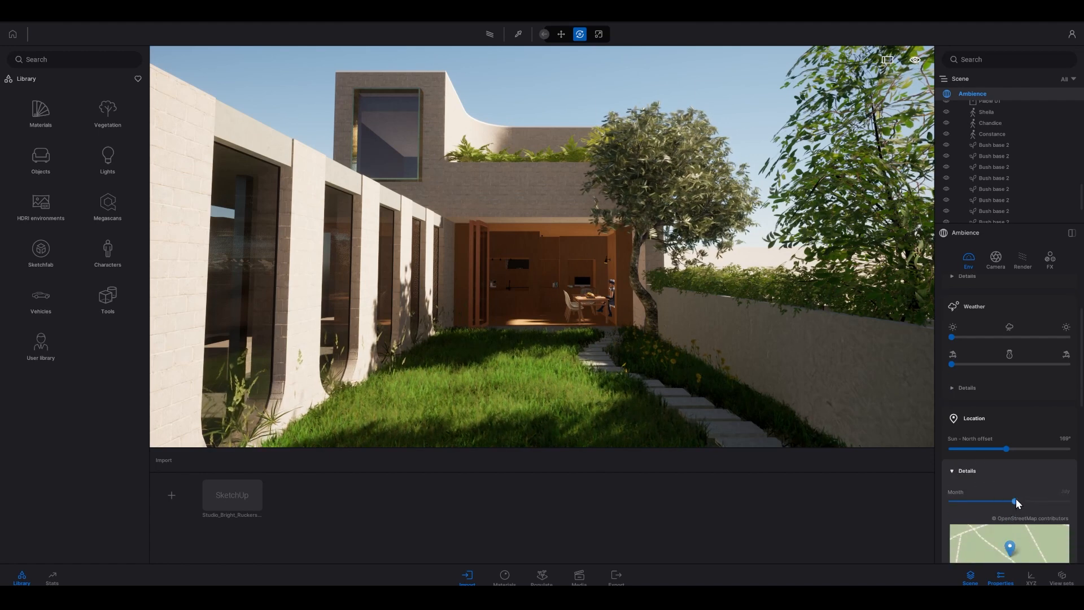
{"action": "left_click_drag", "start_coordinate": [1015, 501], "coordinate": [933, 501]}
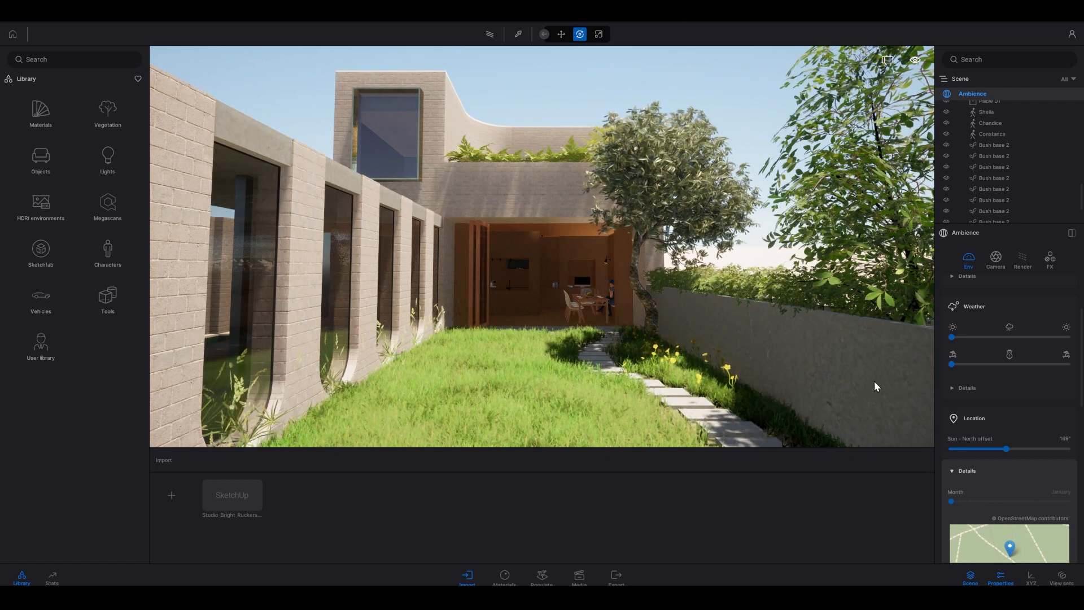
{"action": "left_click", "coordinate": [981, 499]}
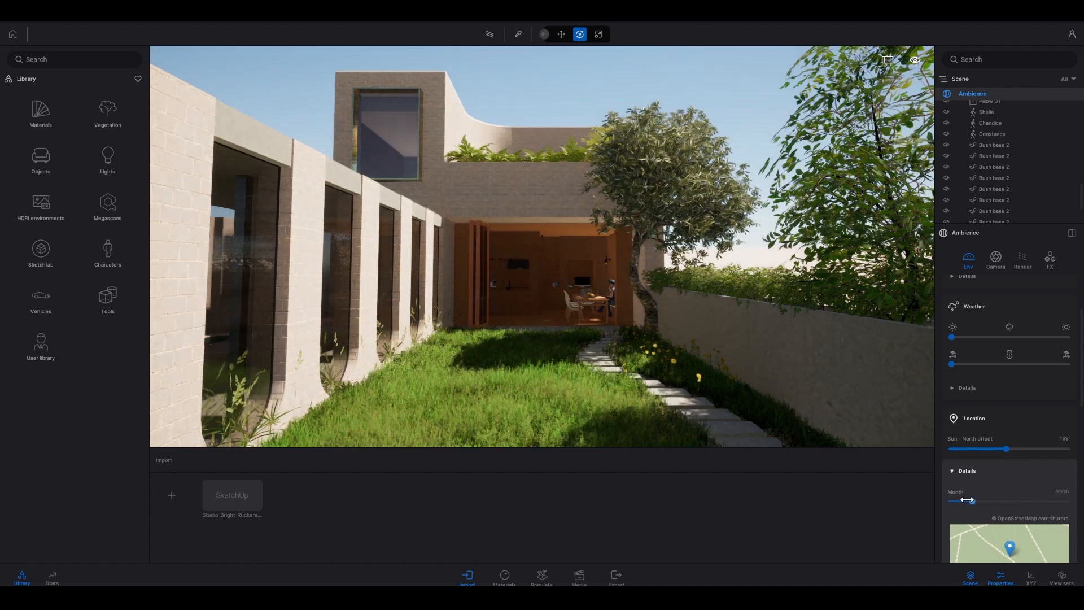
{"action": "left_click_drag", "start_coordinate": [967, 499], "coordinate": [986, 499]}
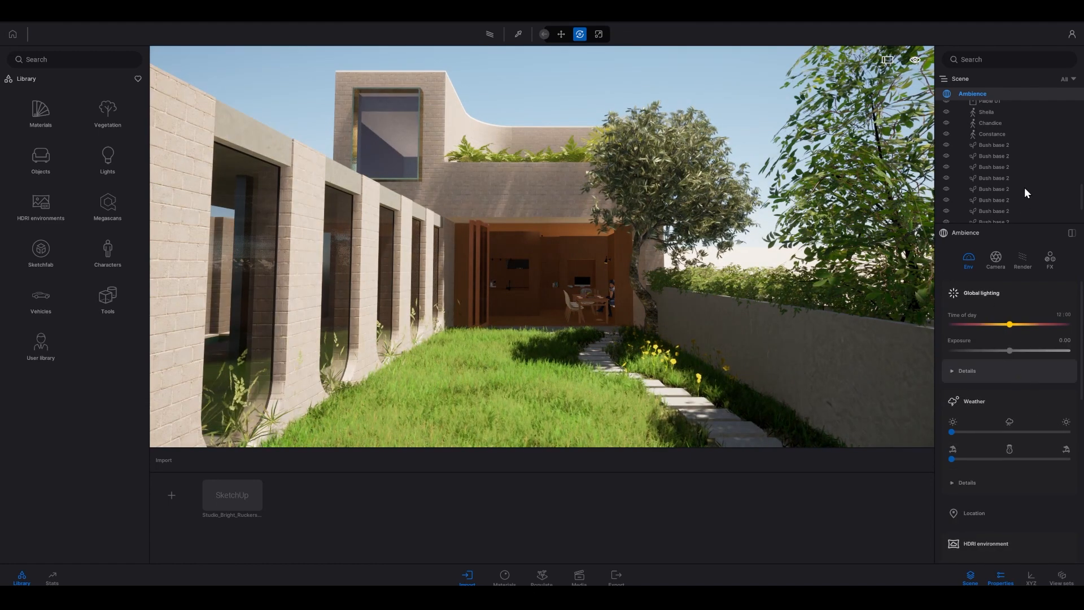
{"action": "left_click", "coordinate": [986, 167]}
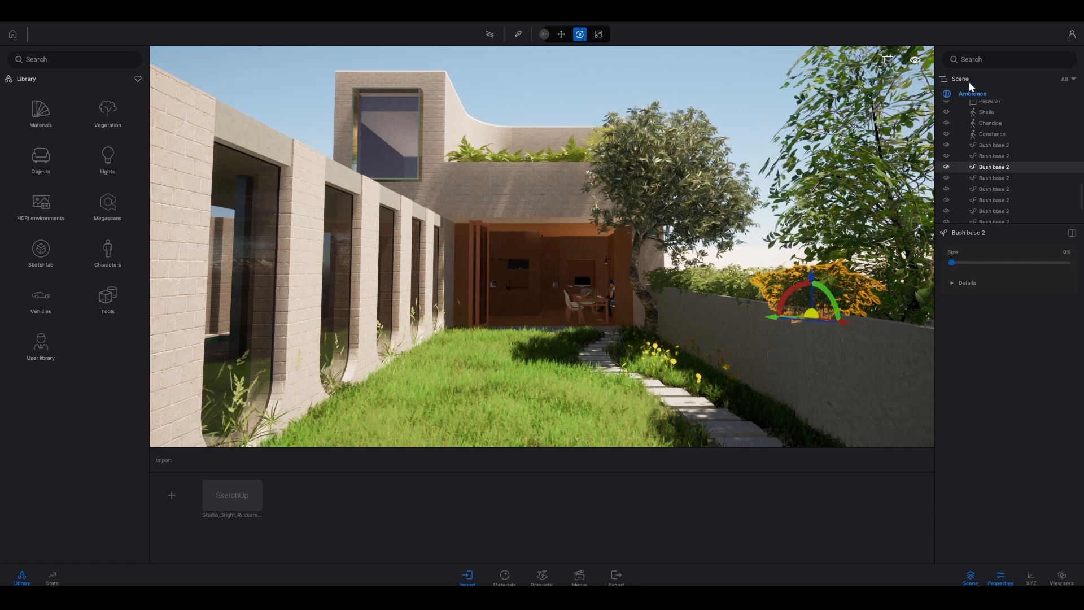
{"action": "left_click", "coordinate": [982, 93]}
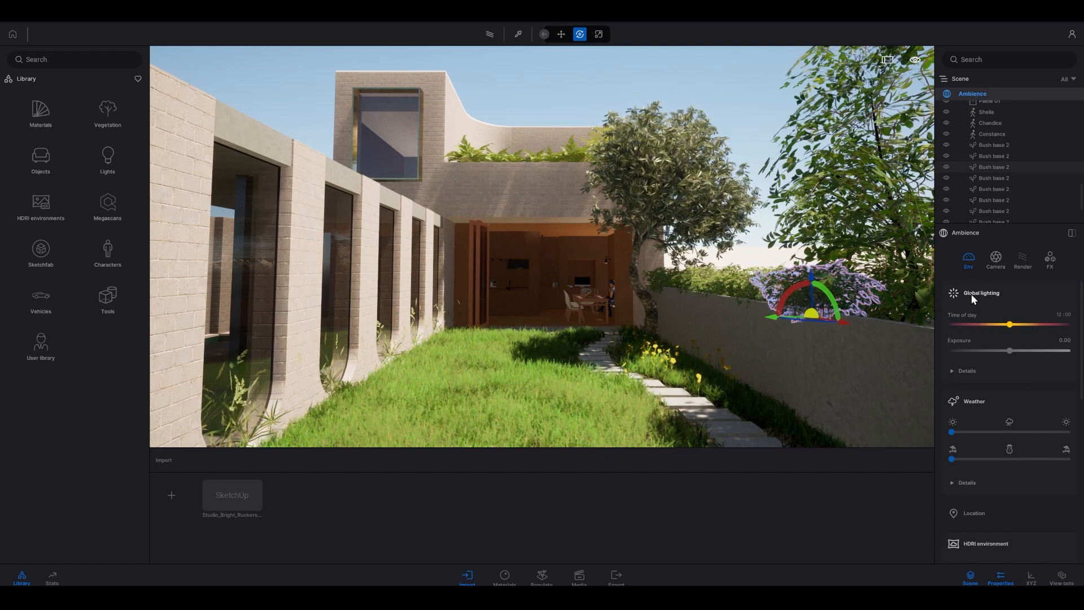
{"action": "left_click", "coordinate": [904, 255]}
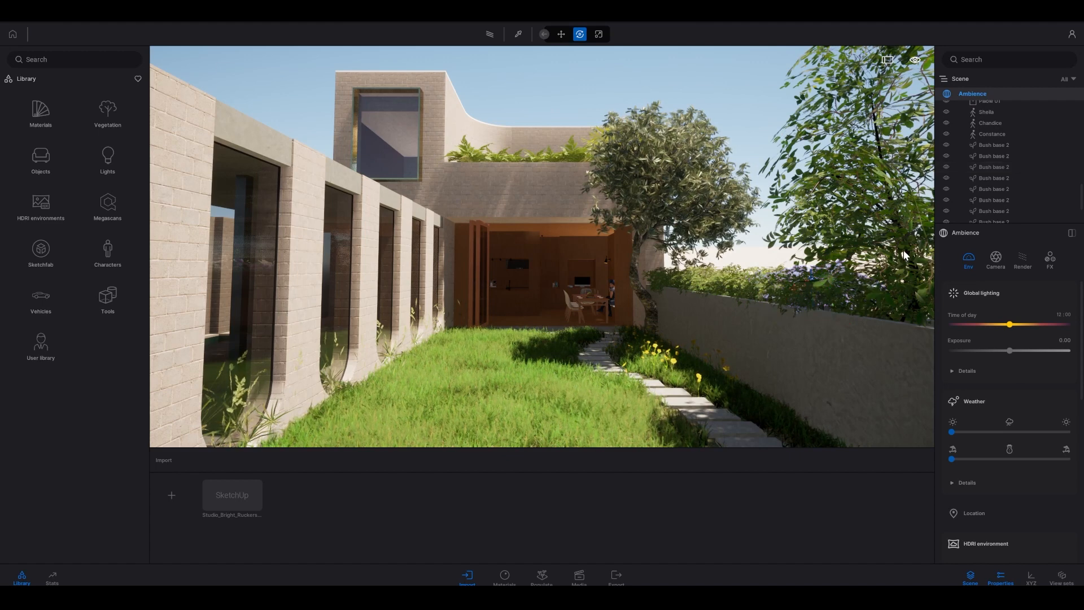
- Expand the global lighting details and raise the sun intensity to 42
{"action": "left_click", "coordinate": [956, 370]}
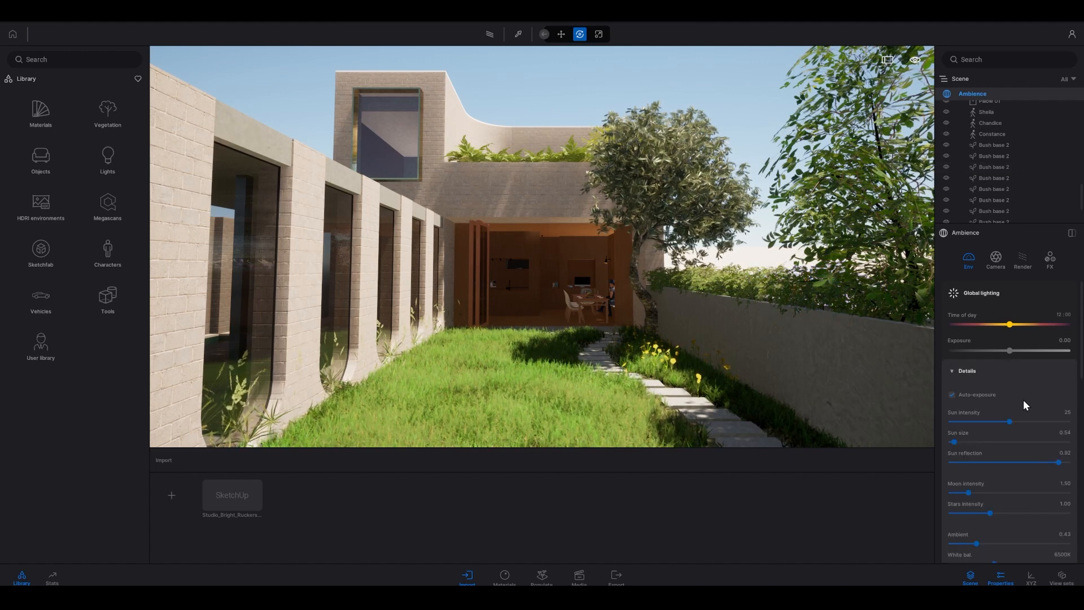
{"action": "scroll", "coordinate": [1031, 401], "scroll_direction": "down", "scroll_amount": 3}
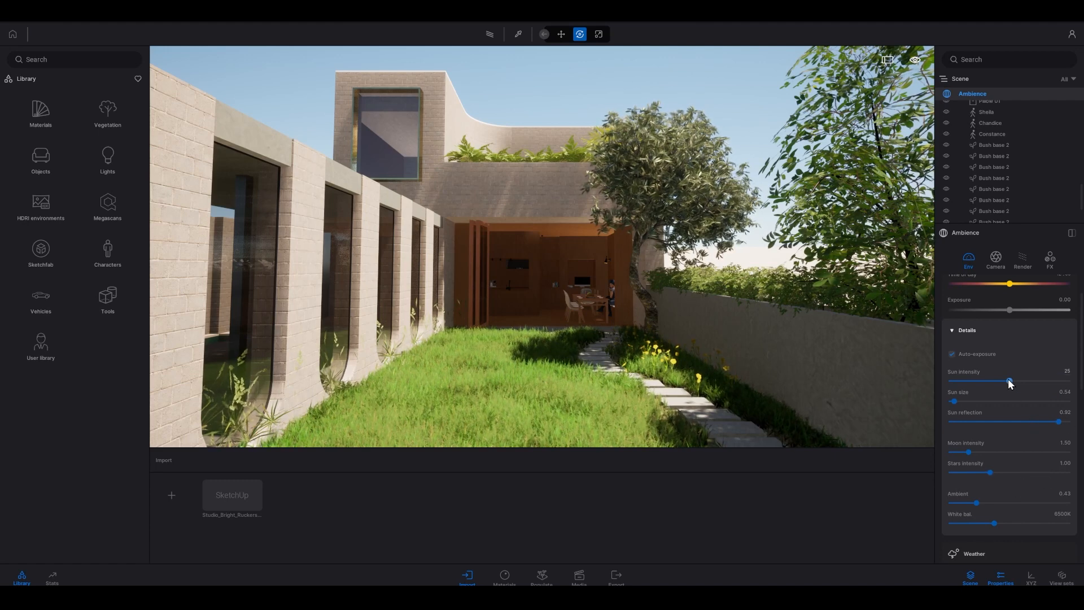
{"action": "left_click_drag", "start_coordinate": [1010, 383], "coordinate": [1056, 380]}
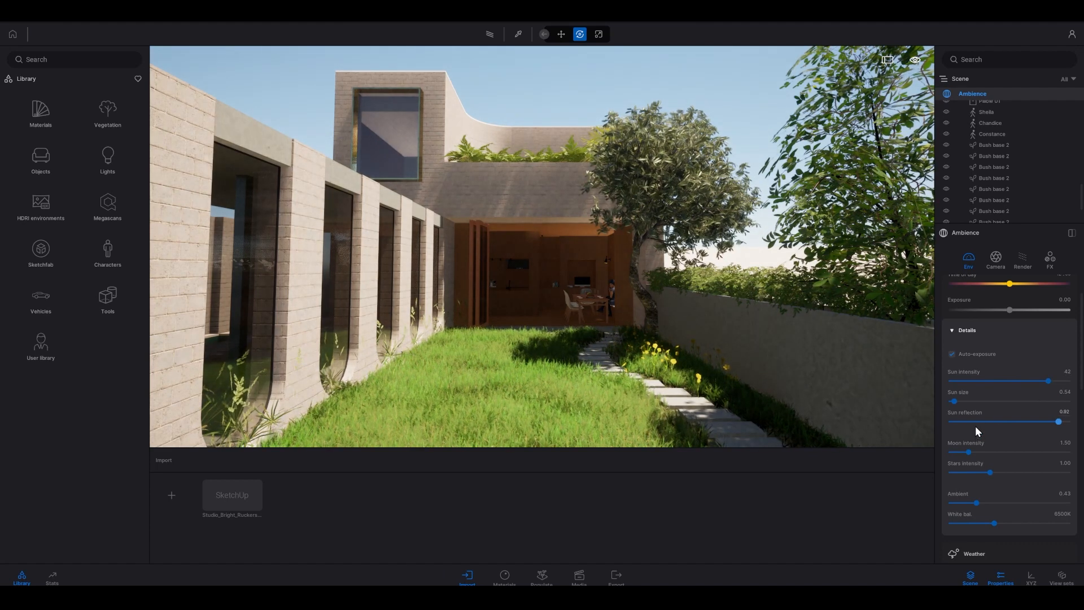
- Undo the last sun intensity change, try stronger and weaker ambient light, and settle the Ambient value at 0.54
{"action": "key", "text": "ctrl+z"}
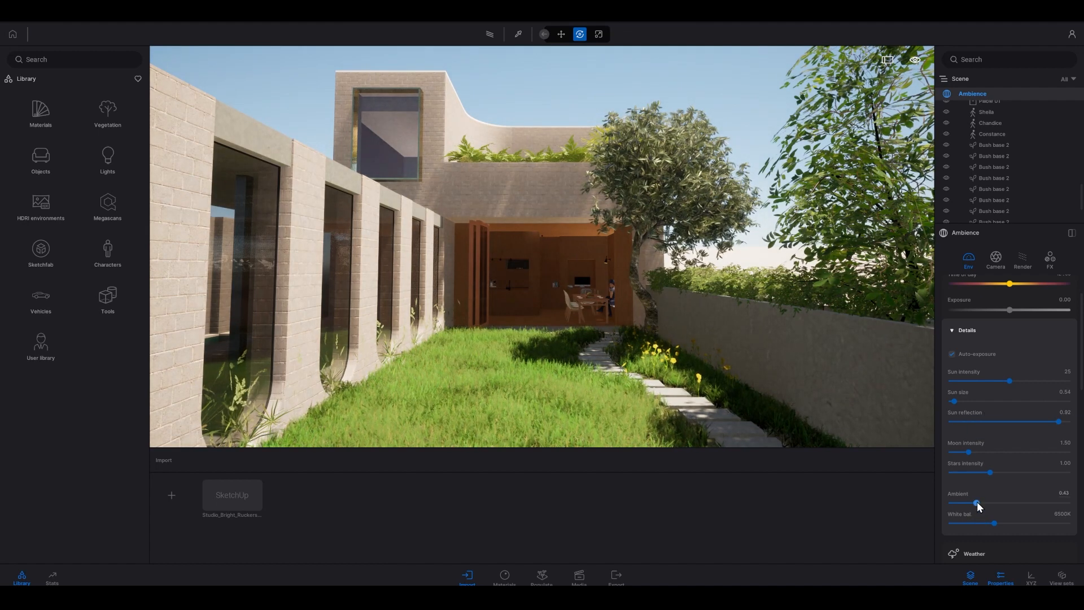
{"action": "left_click_drag", "start_coordinate": [976, 501], "coordinate": [1050, 501]}
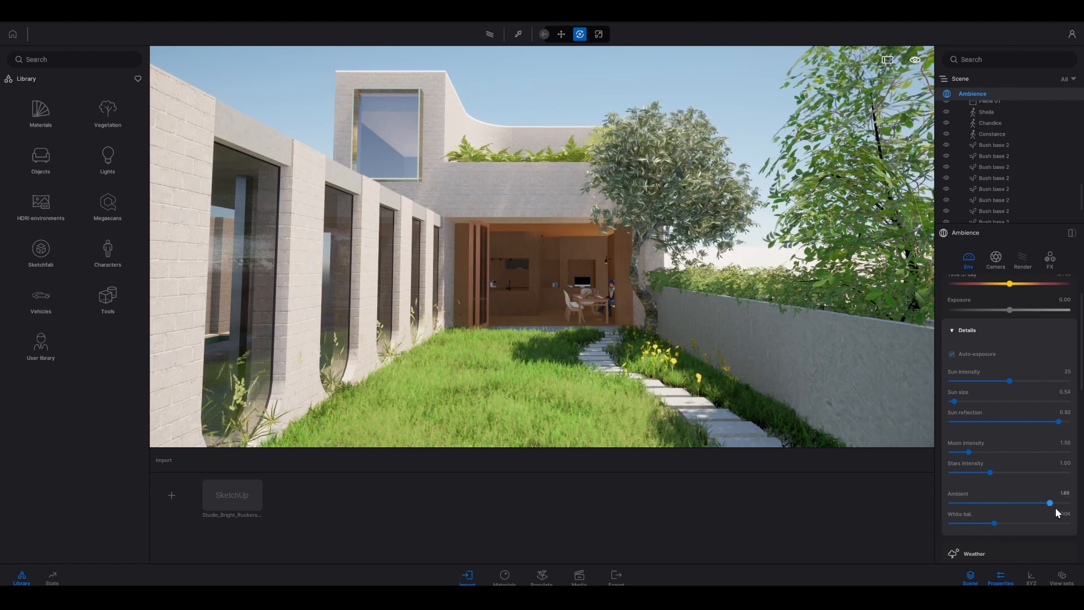
{"action": "left_click_drag", "start_coordinate": [1049, 502], "coordinate": [963, 503]}
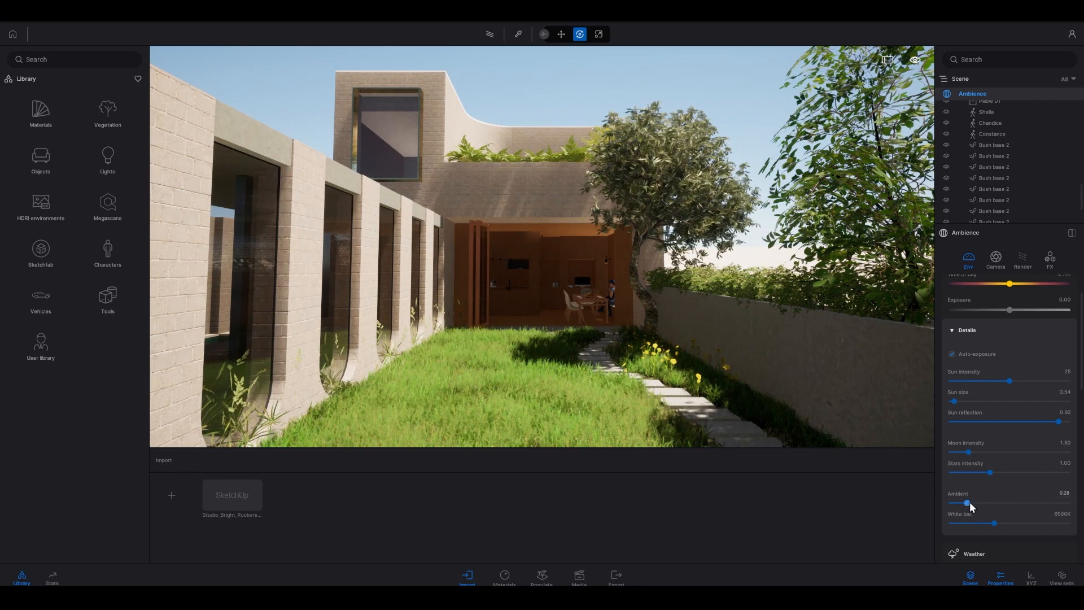
{"action": "left_click_drag", "start_coordinate": [967, 502], "coordinate": [983, 502]}
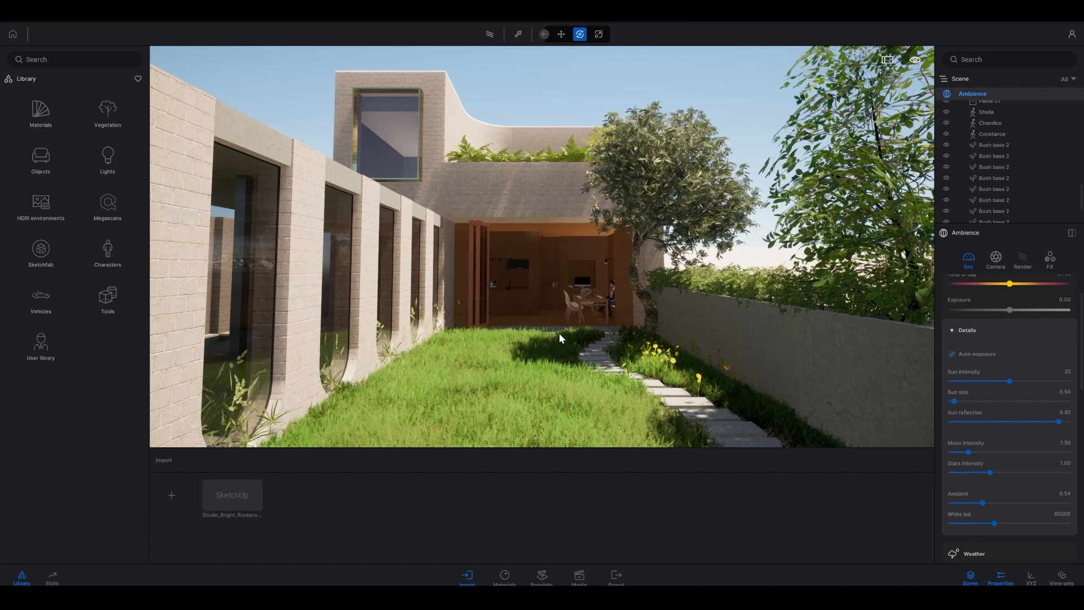
- Walk from the courtyard into the kitchen and dining interior to examine how auto-exposure adapts between outdoor and indoor views
{"action": "key", "text": "w"}
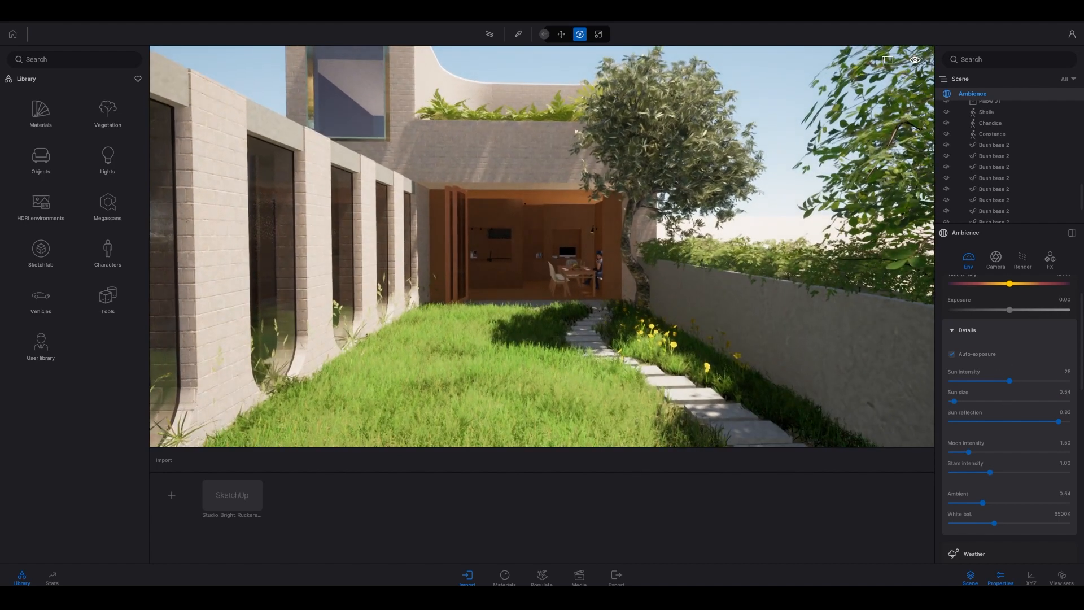
{"action": "key", "text": "w"}
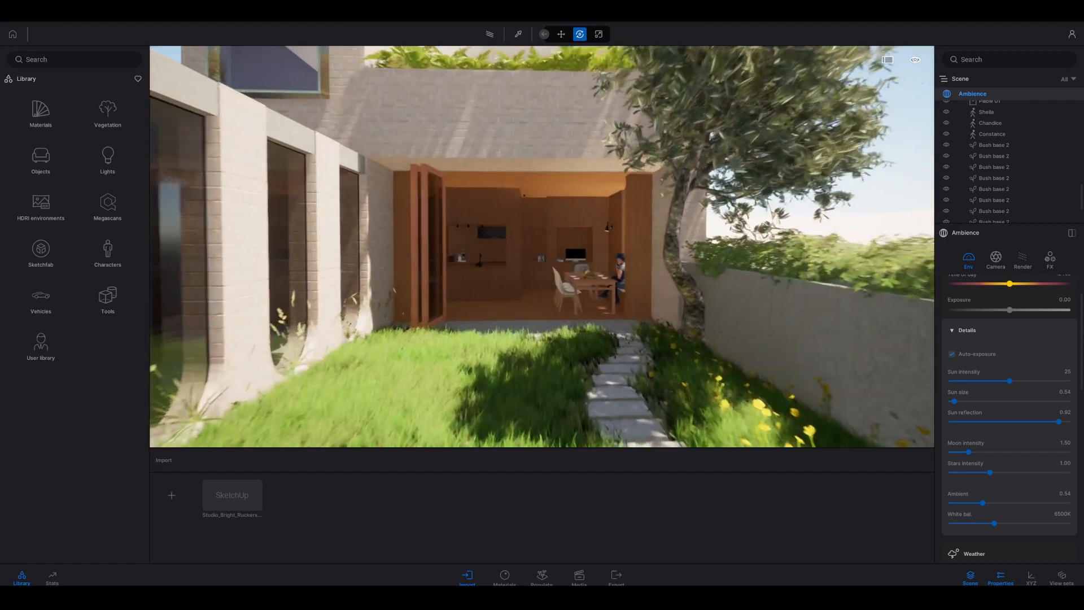
{"action": "key", "text": "w"}
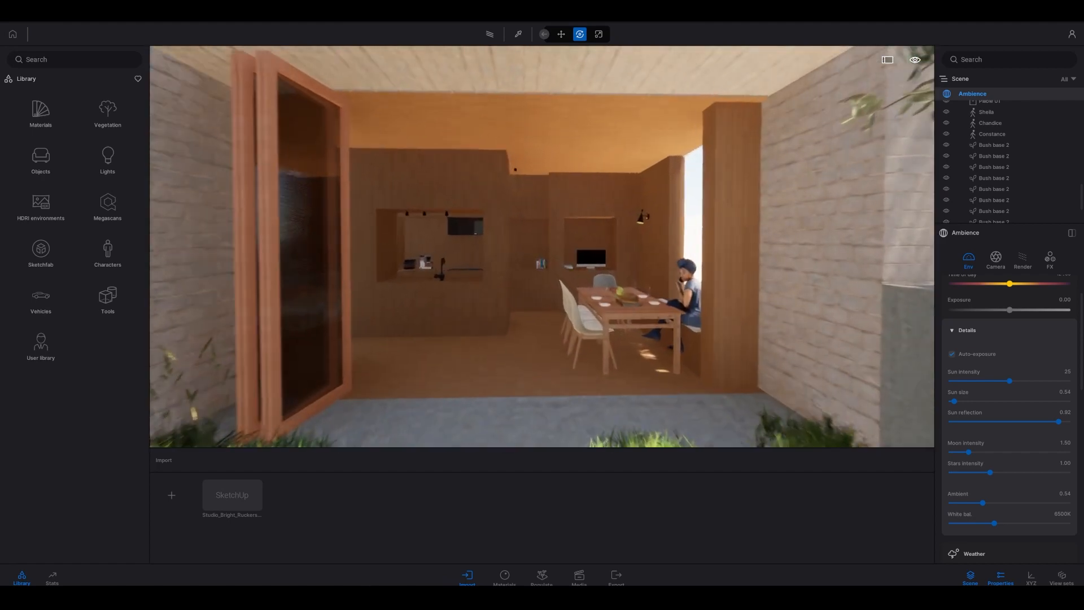
{"action": "key", "text": "w"}
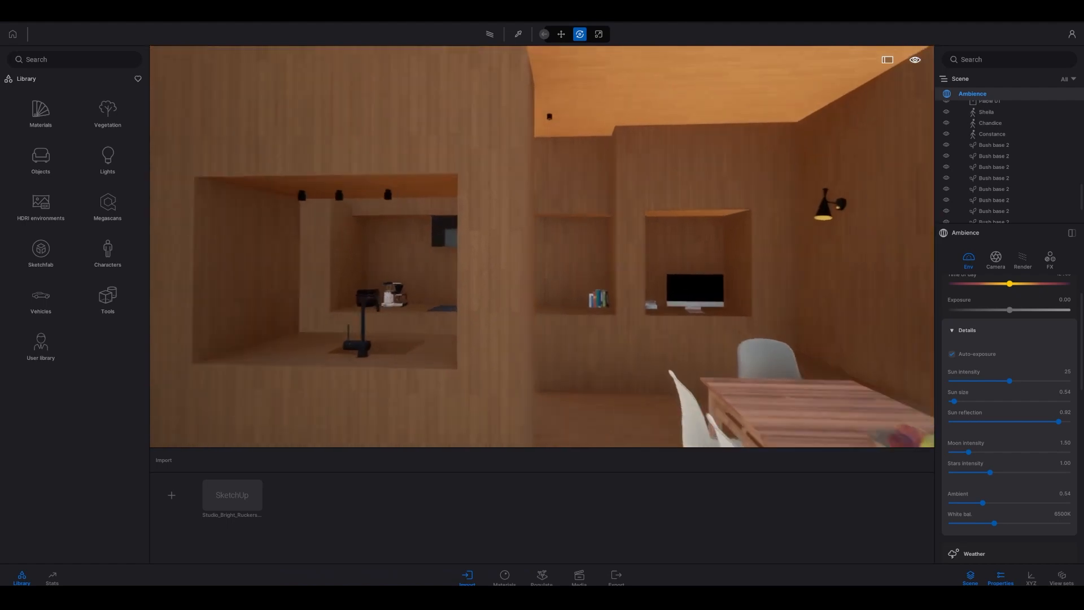
{"action": "key", "text": "s"}
{"action": "key", "text": "s"}
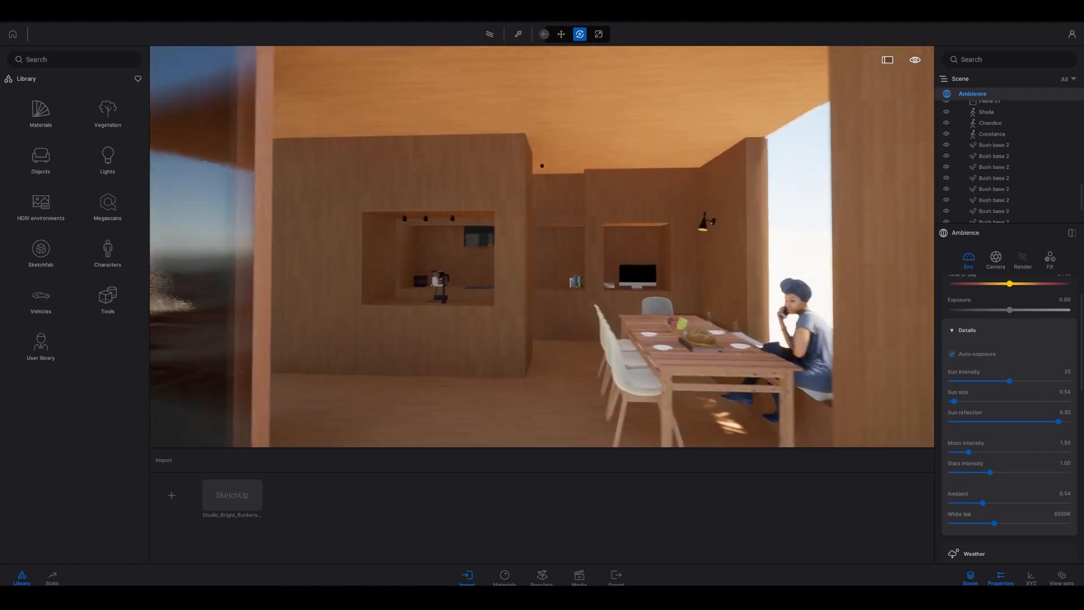
{"action": "key", "text": "d"}
{"action": "key", "text": "s"}
{"action": "key", "text": "d"}
{"action": "key", "text": "w"}
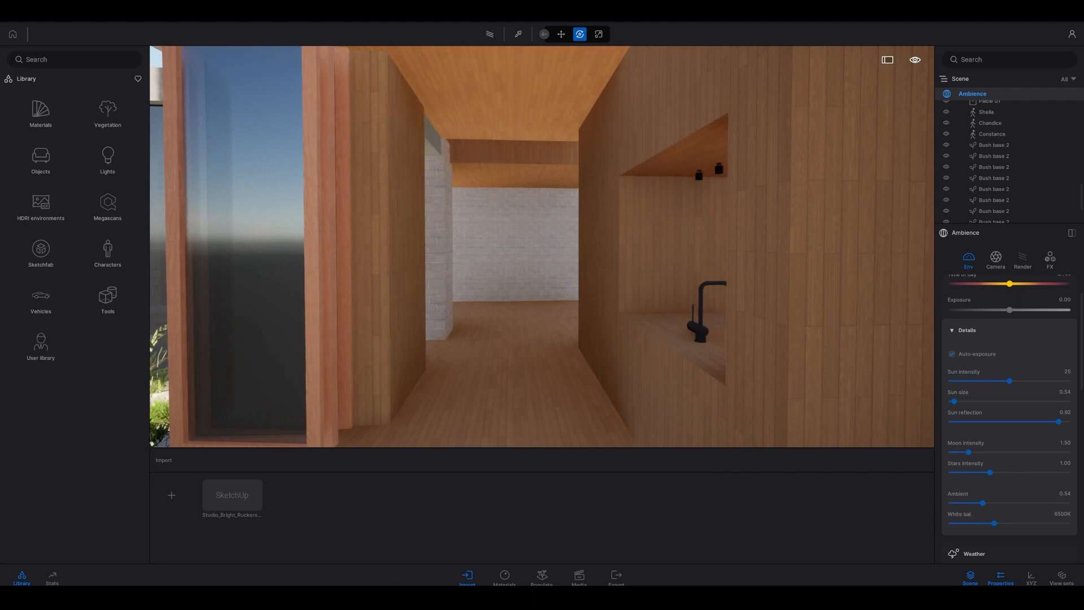
{"action": "key", "text": "a"}
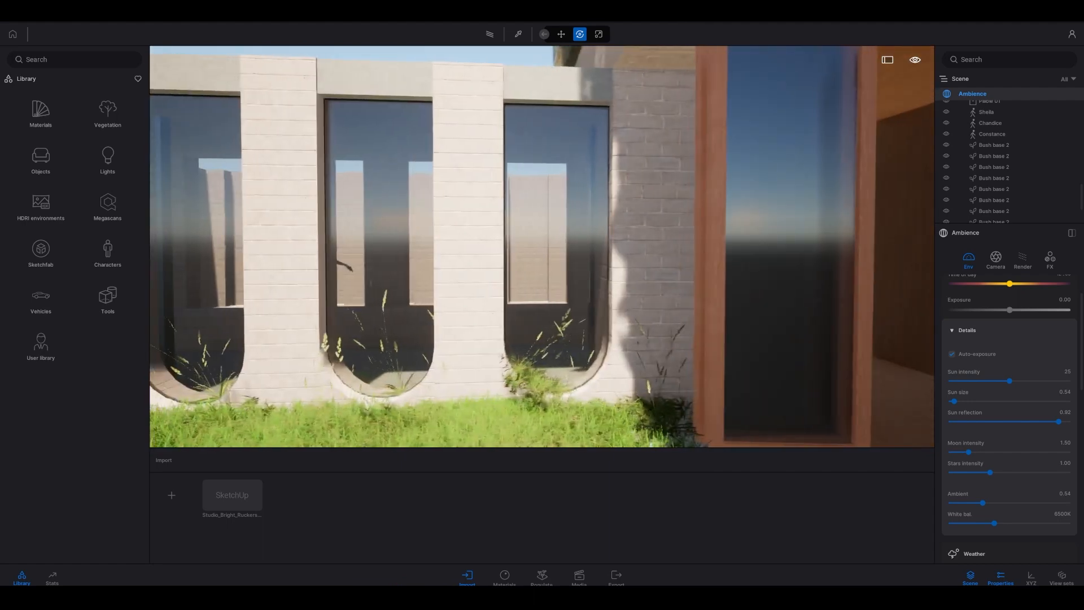
{"action": "key", "text": "d"}
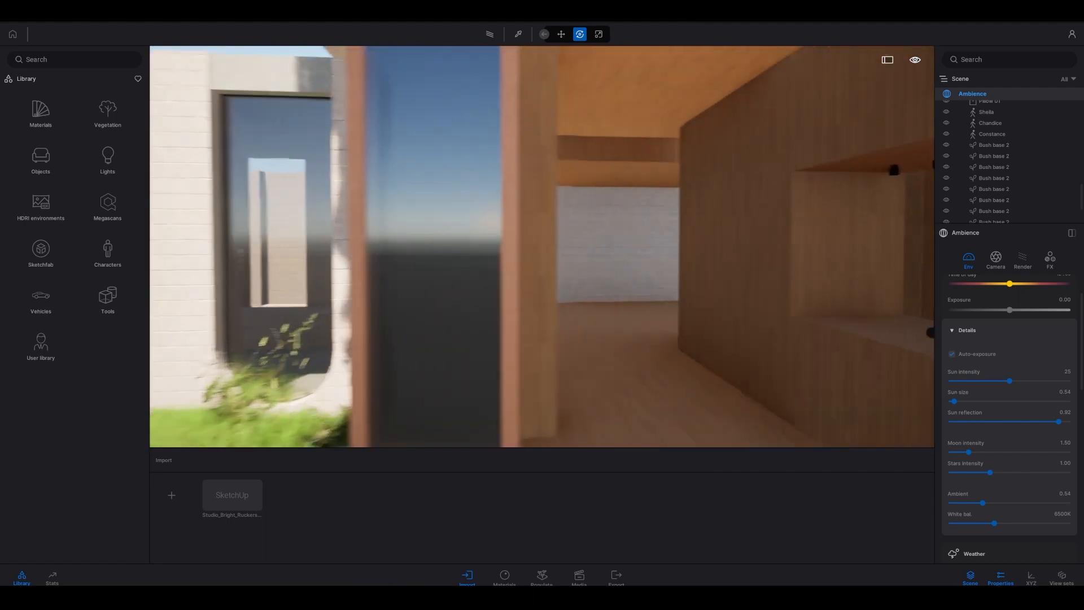
{"action": "key", "text": "a"}
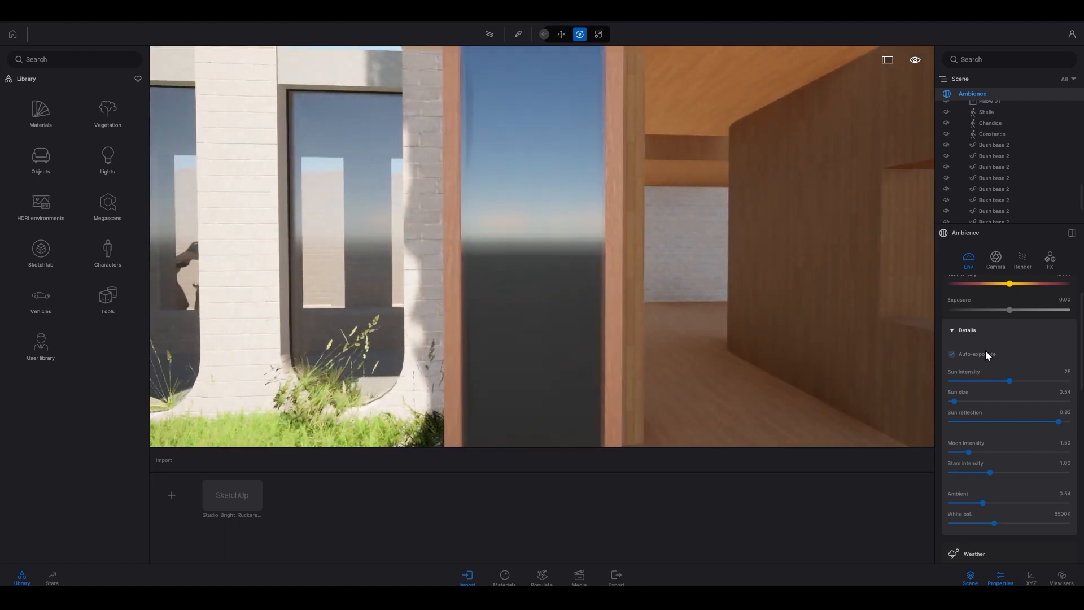
- Turn off auto-exposure and raise the global lighting exposure to 3.50
{"action": "left_click", "coordinate": [981, 353]}
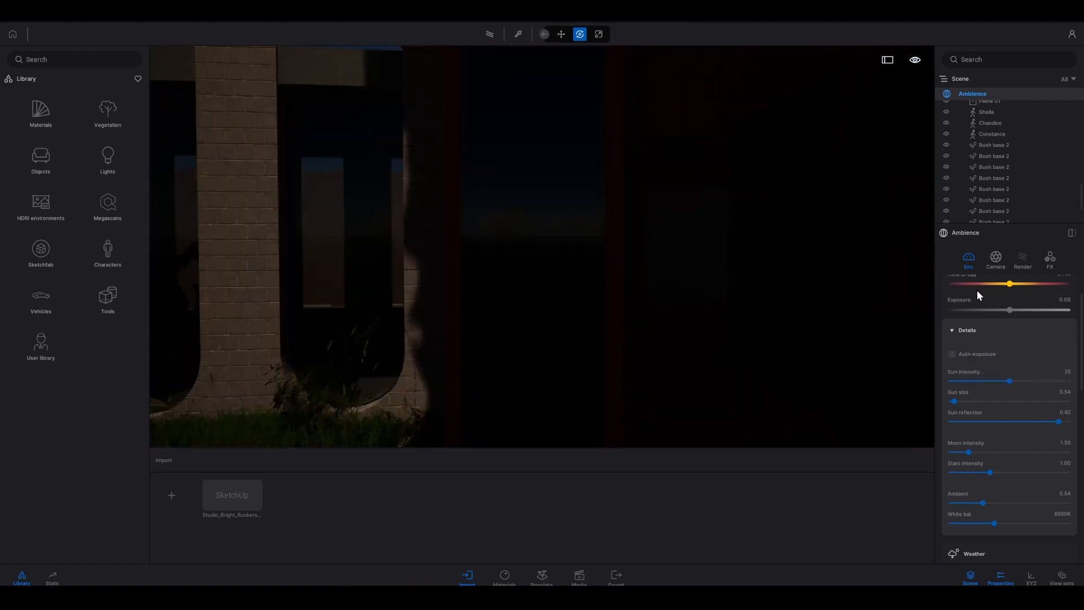
{"action": "left_click_drag", "start_coordinate": [1009, 310], "coordinate": [1023, 311]}
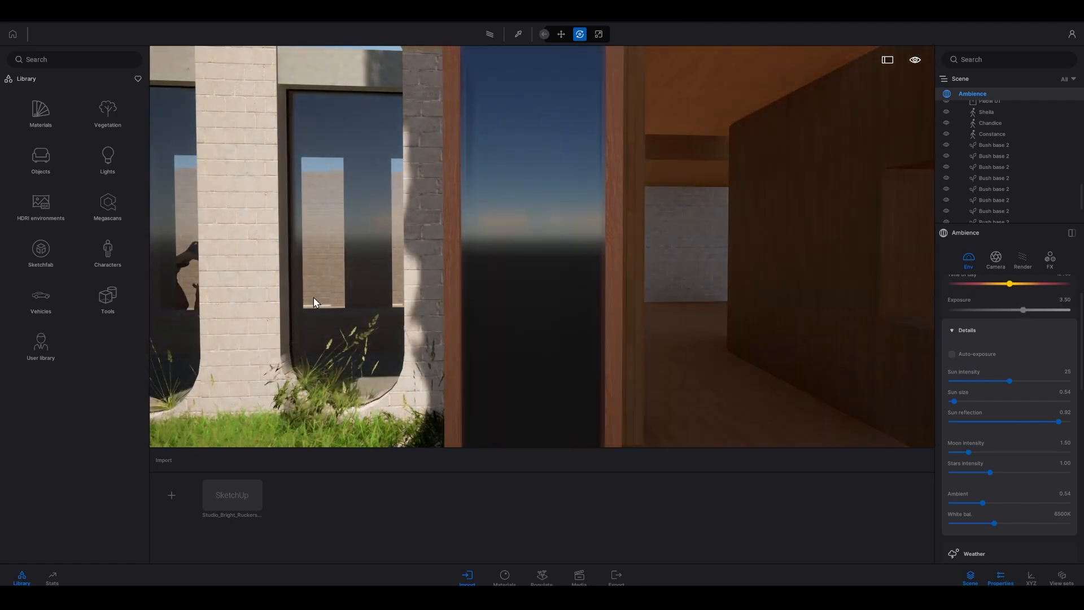
- Examine the brightness of the interior and courtyard under fixed exposure, ending at a wide view of the courtyard facing the house
{"action": "middle_click_drag", "start_coordinate": [342, 333], "coordinate": [361, 335]}
{"action": "right_click_drag", "start_coordinate": [360, 335], "coordinate": [282, 333]}
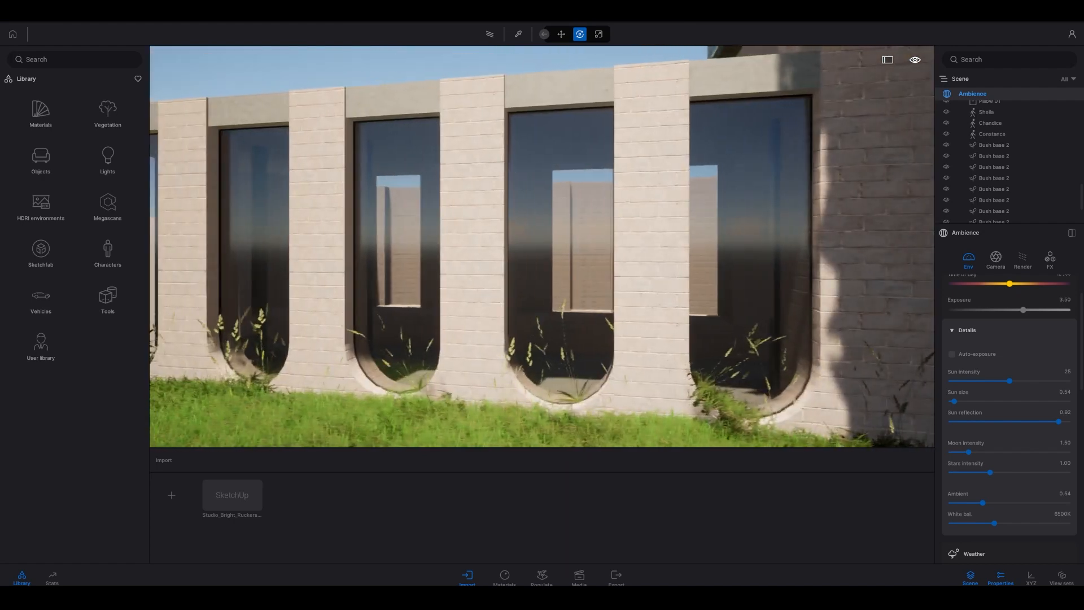
{"action": "right_click_drag", "start_coordinate": [237, 280], "coordinate": [317, 292]}
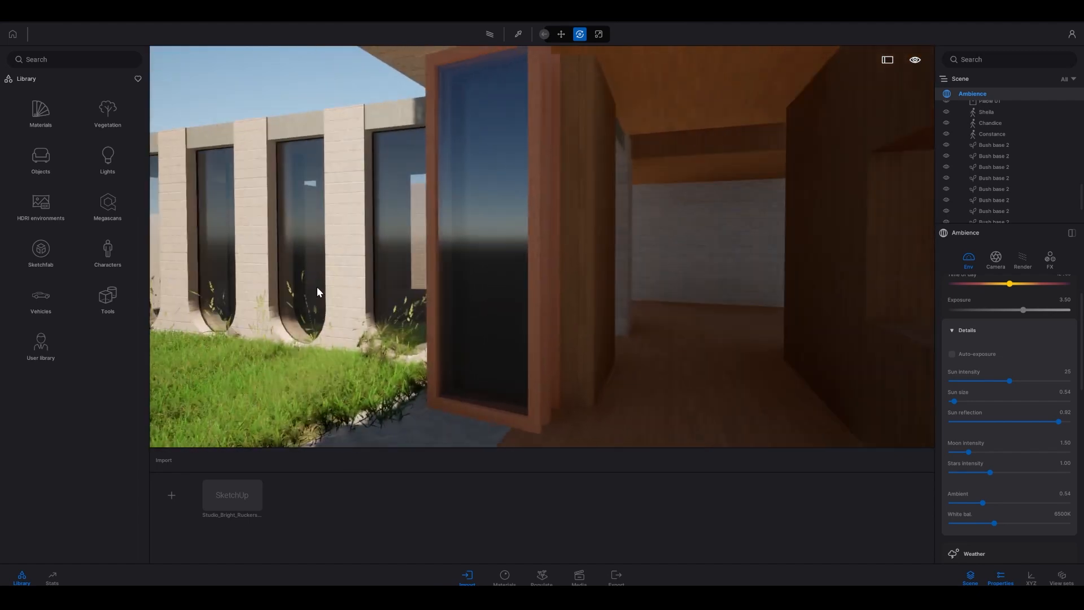
{"action": "right_click_drag", "start_coordinate": [834, 183], "coordinate": [584, 233]}
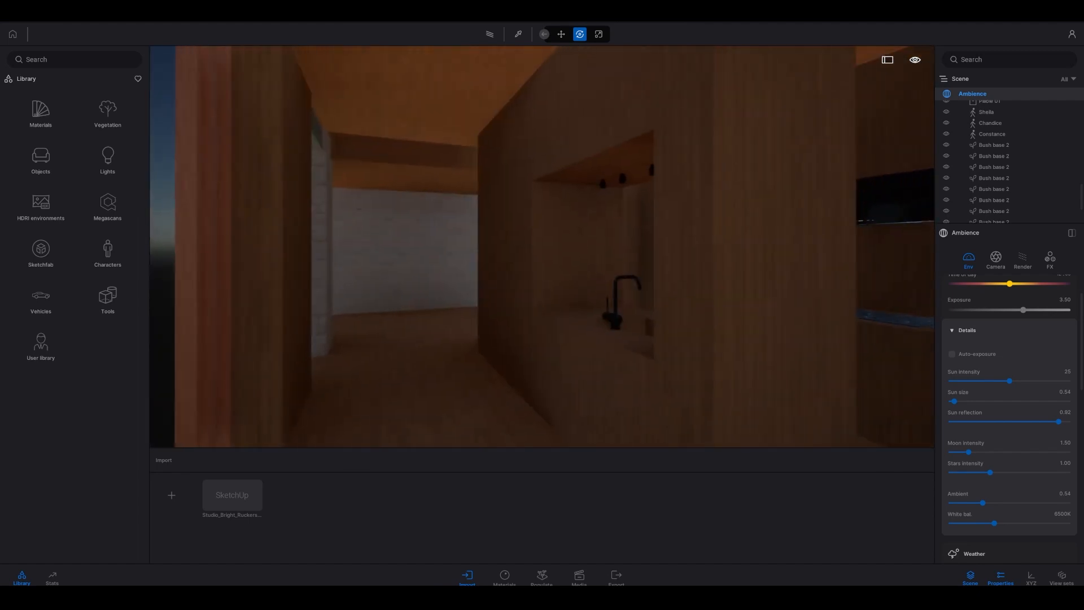
{"action": "right_click_drag", "start_coordinate": [672, 233], "coordinate": [538, 222]}
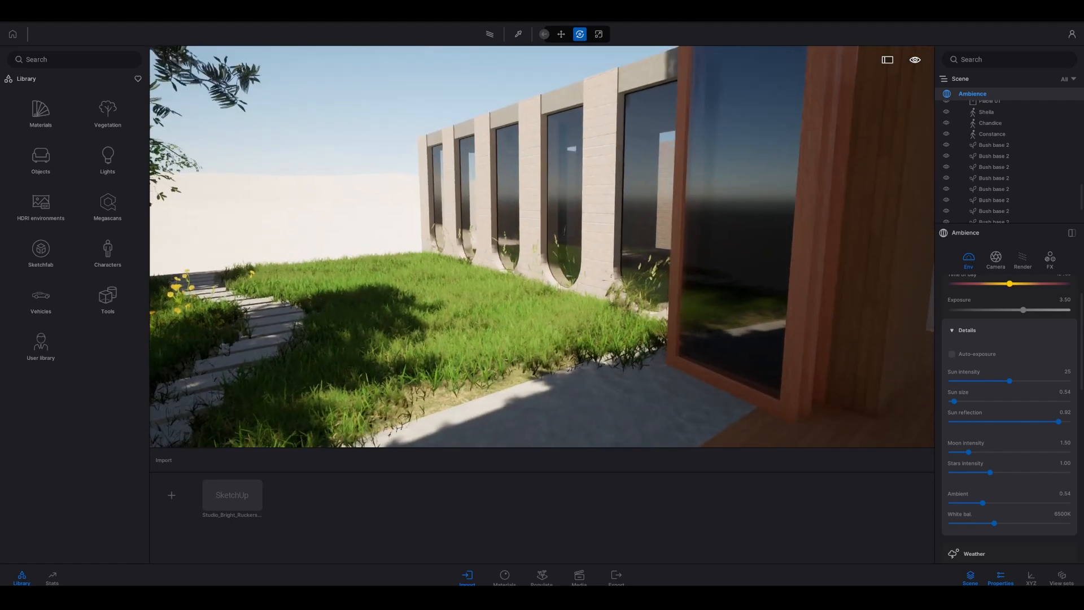
{"action": "key", "text": "w"}
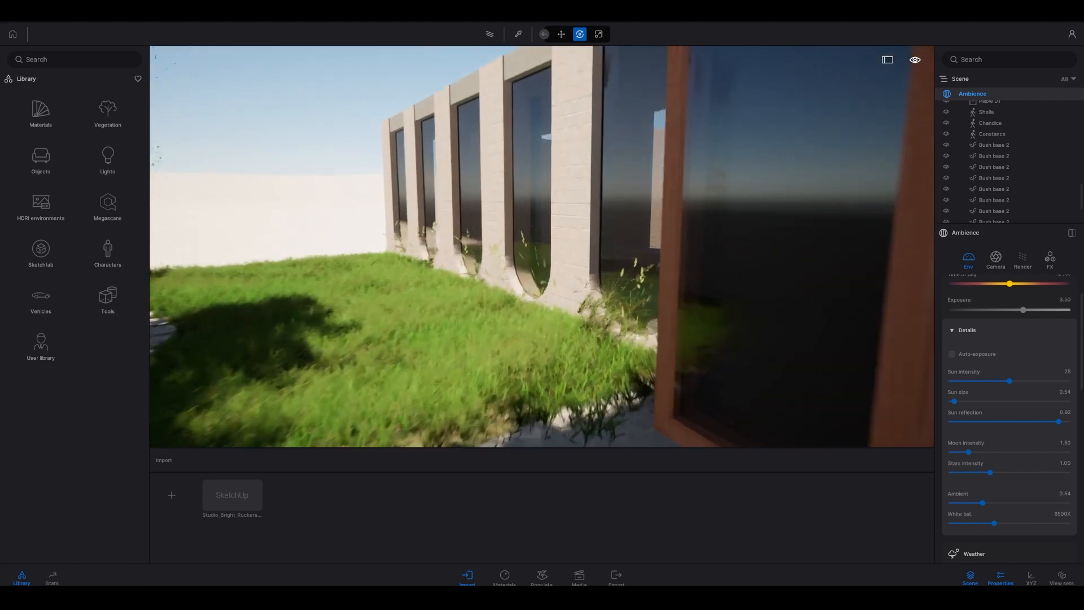
{"action": "right_click_drag", "start_coordinate": [538, 223], "coordinate": [271, 228]}
{"action": "key", "text": "s"}
{"action": "key", "text": "s"}
{"action": "key", "text": "s"}
{"action": "key", "text": "a"}
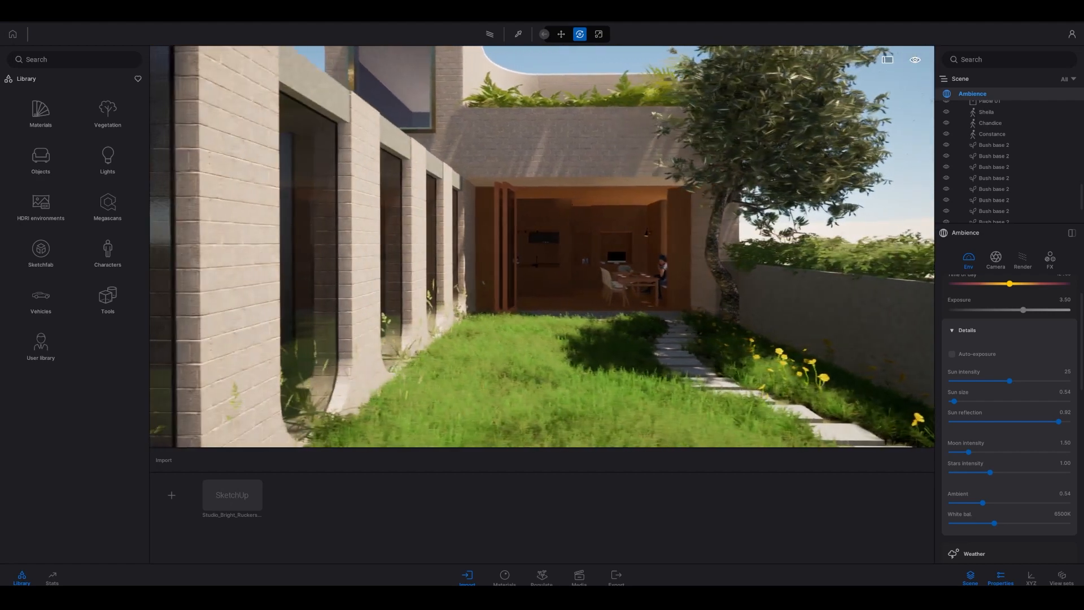
{"action": "key", "text": "s"}
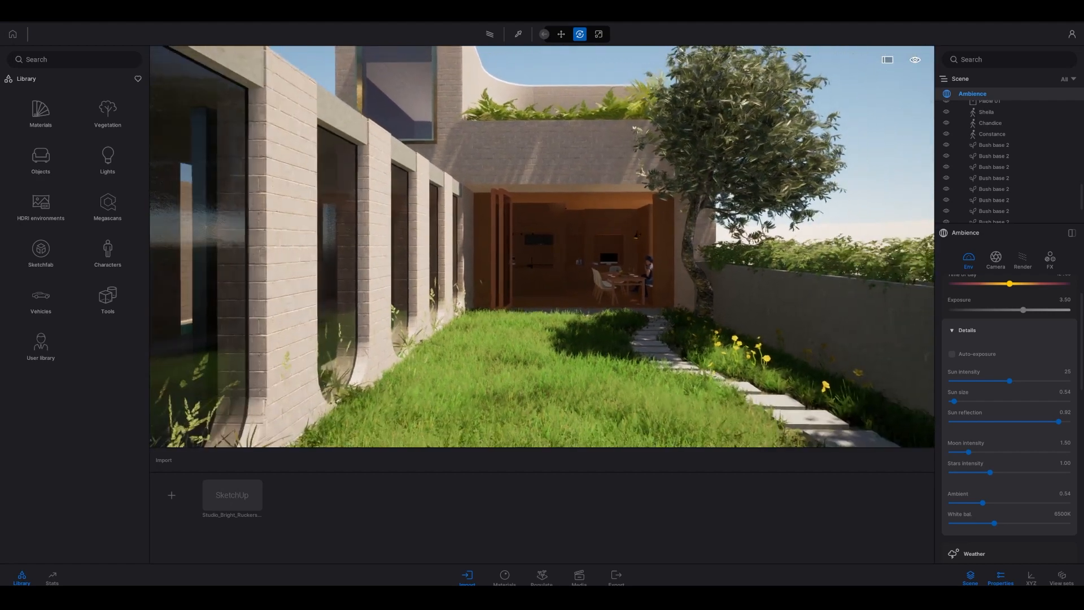
{"action": "key", "text": "d"}
{"action": "key", "text": "s"}
{"action": "key", "text": "d"}
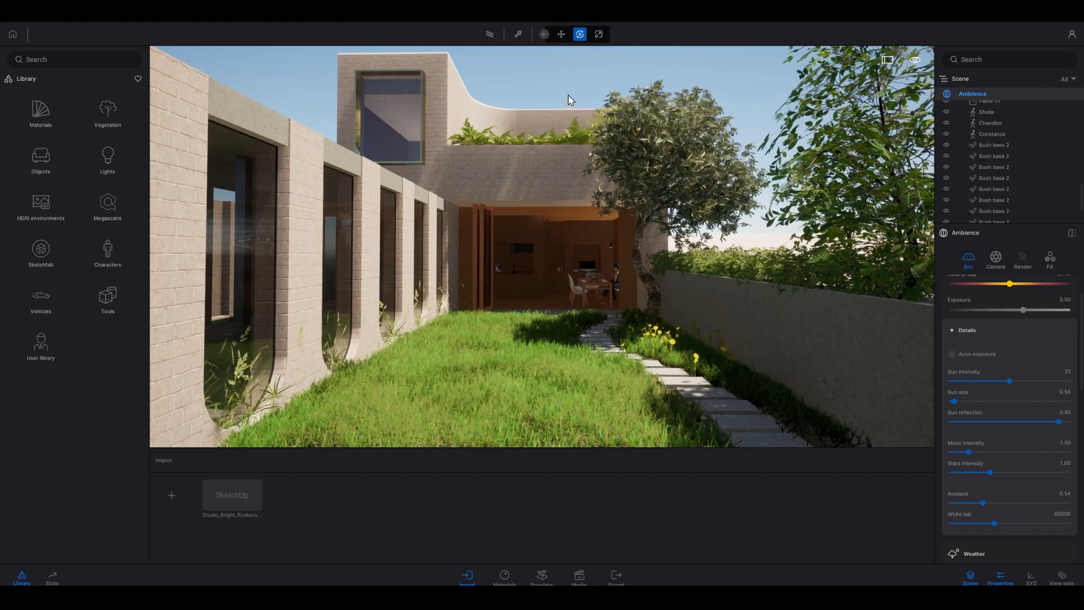
- Compare the courtyard in Path Tracer and real-time modes, setting the global lighting exposure to 4
{"action": "key", "text": "r"}
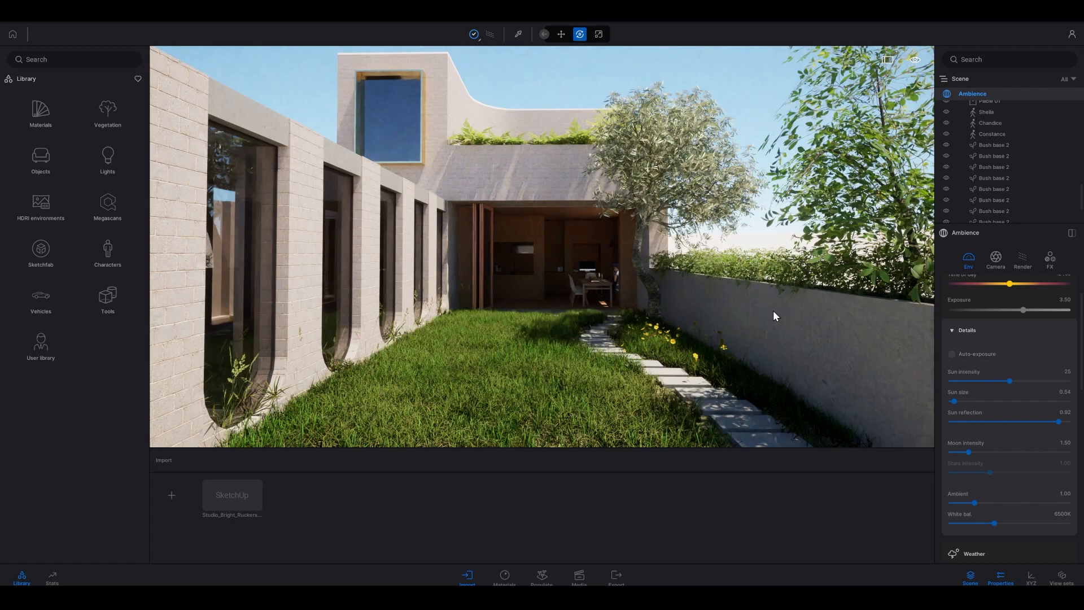
{"action": "key", "text": "r"}
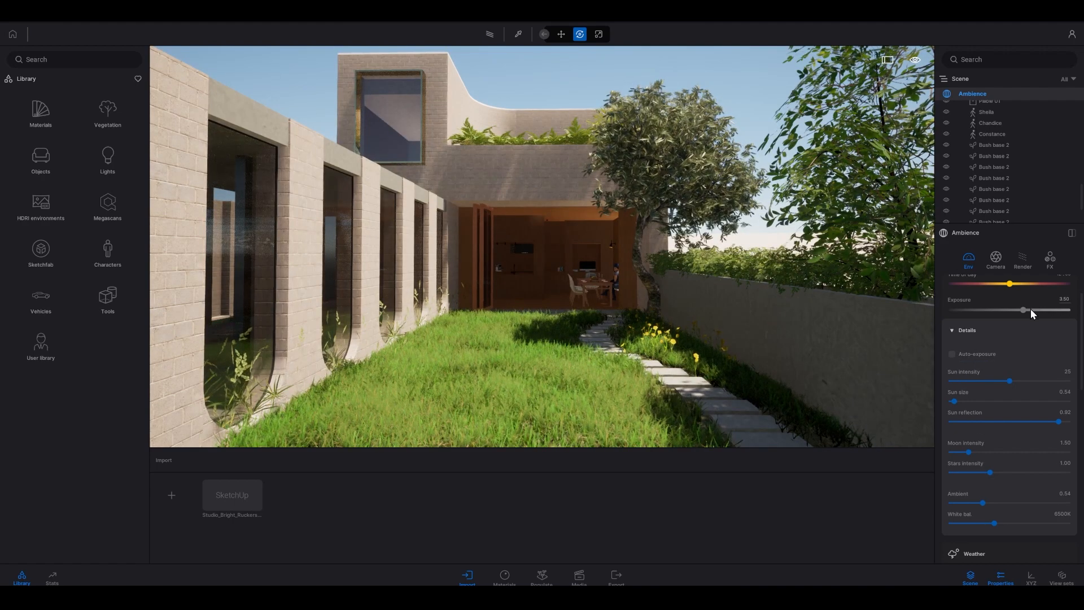
{"action": "left_click", "coordinate": [1064, 298]}
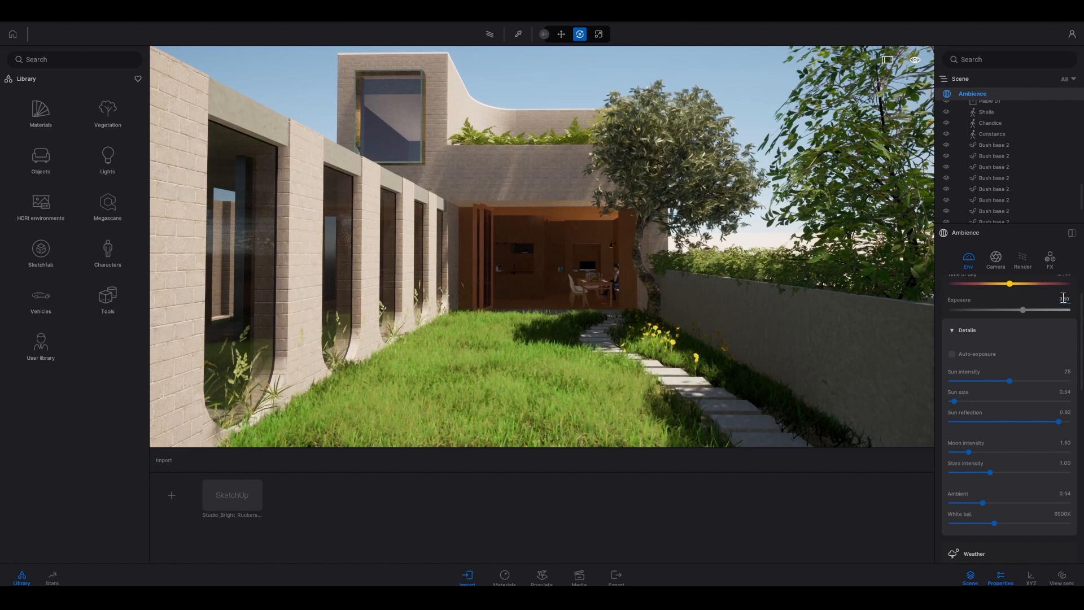
{"action": "type", "text": "4"}
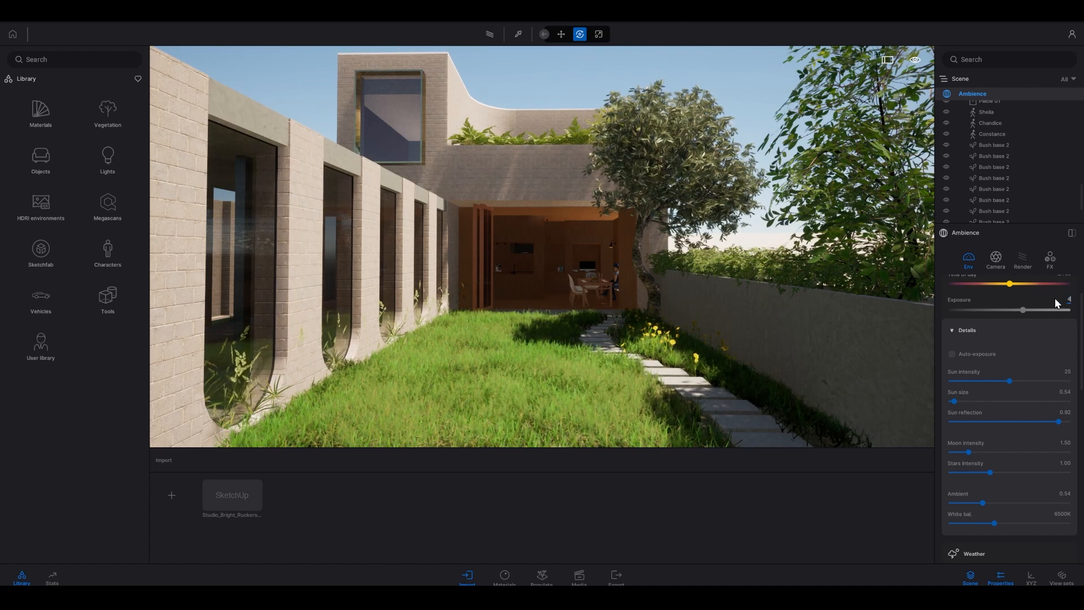
{"action": "key", "text": "Return"}
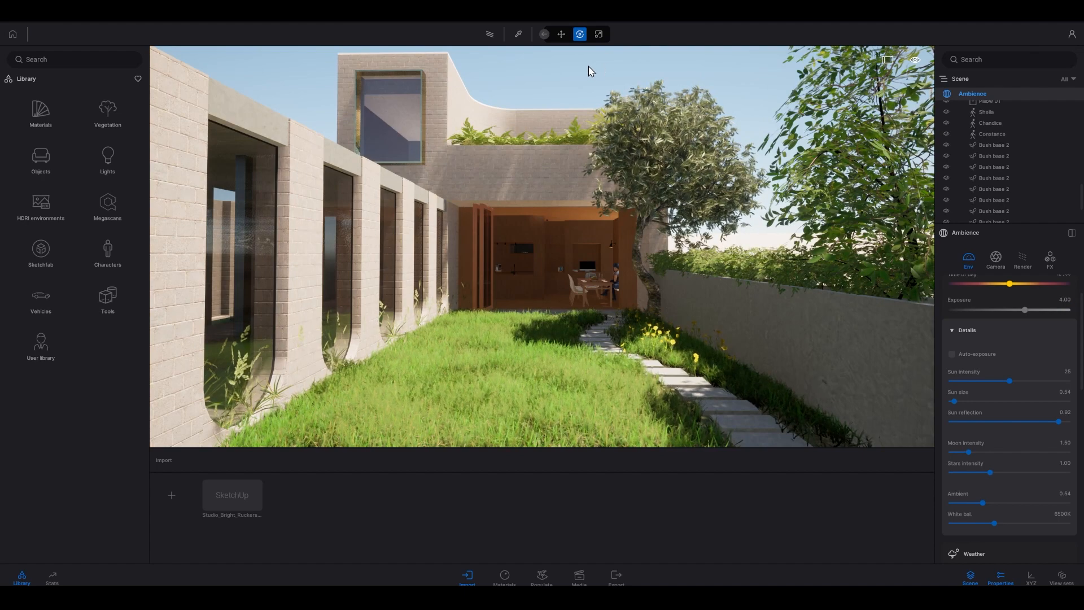
{"action": "key", "text": "r"}
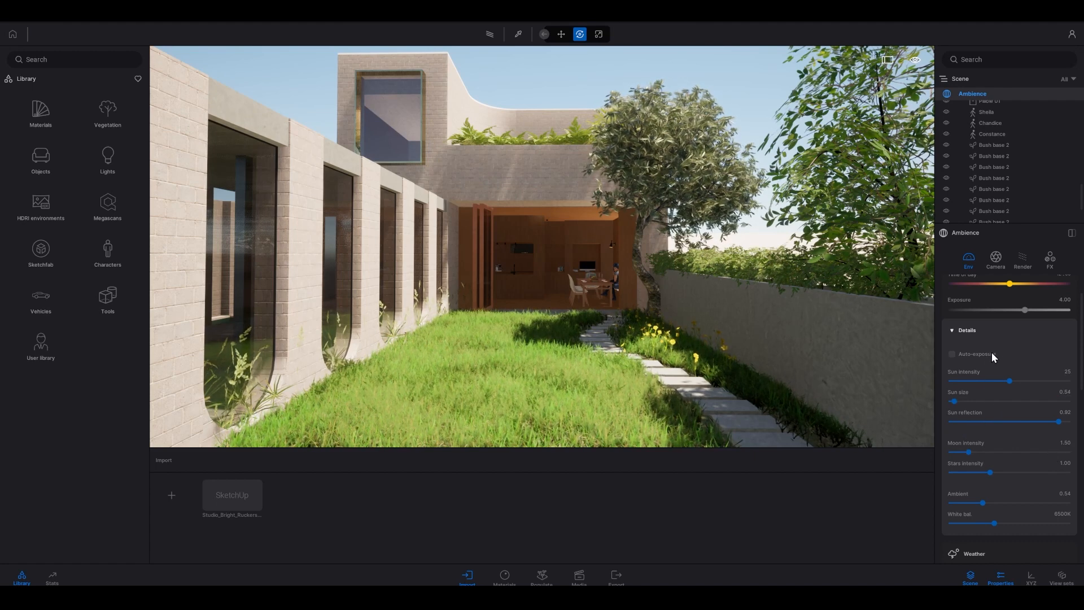
- Turn auto-exposure back on, reset the exposure to 0, and collapse the global lighting details
{"action": "left_click", "coordinate": [962, 356]}
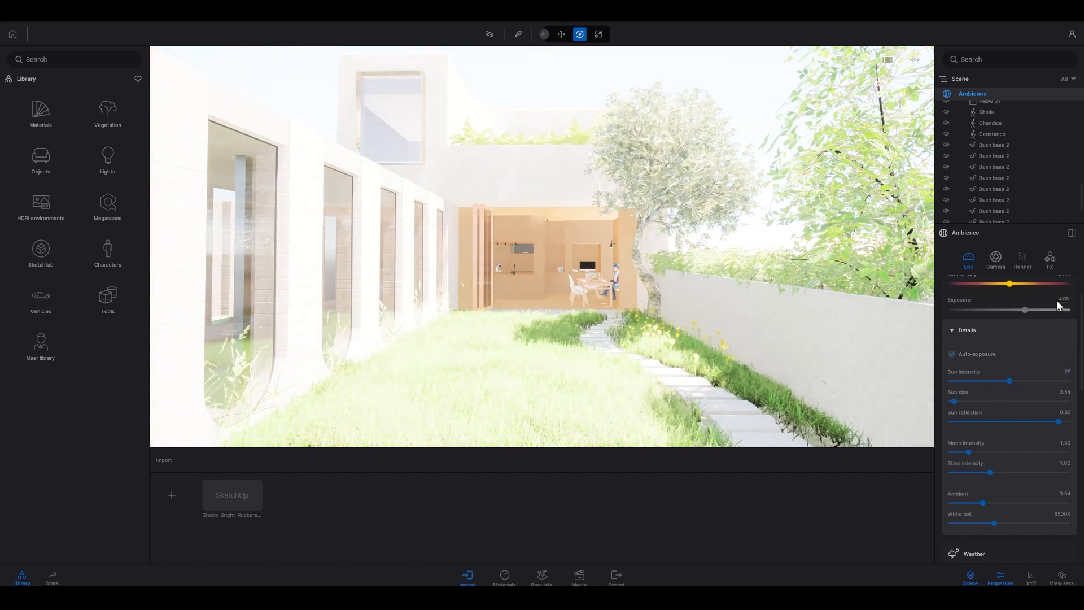
{"action": "left_click", "coordinate": [1062, 299]}
{"action": "type", "text": "0"}
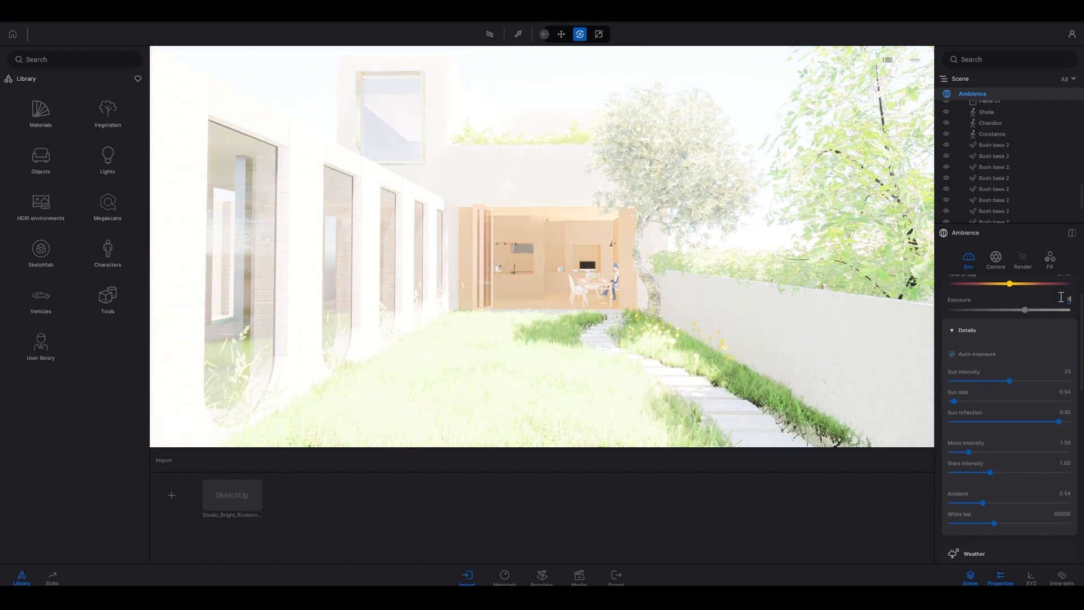
{"action": "key", "text": "Return"}
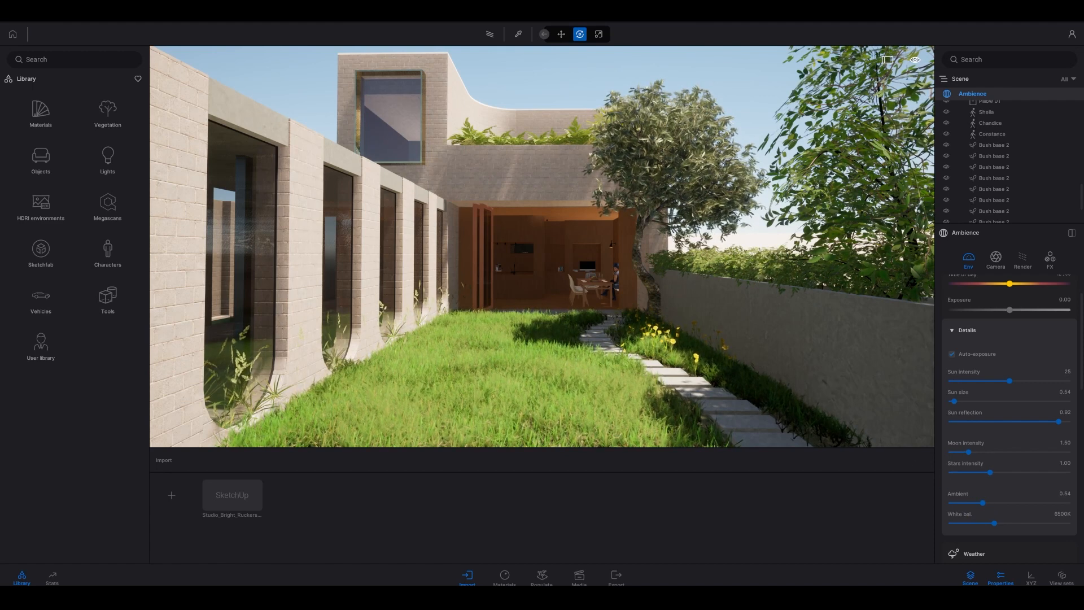
{"action": "left_click", "coordinate": [951, 331]}
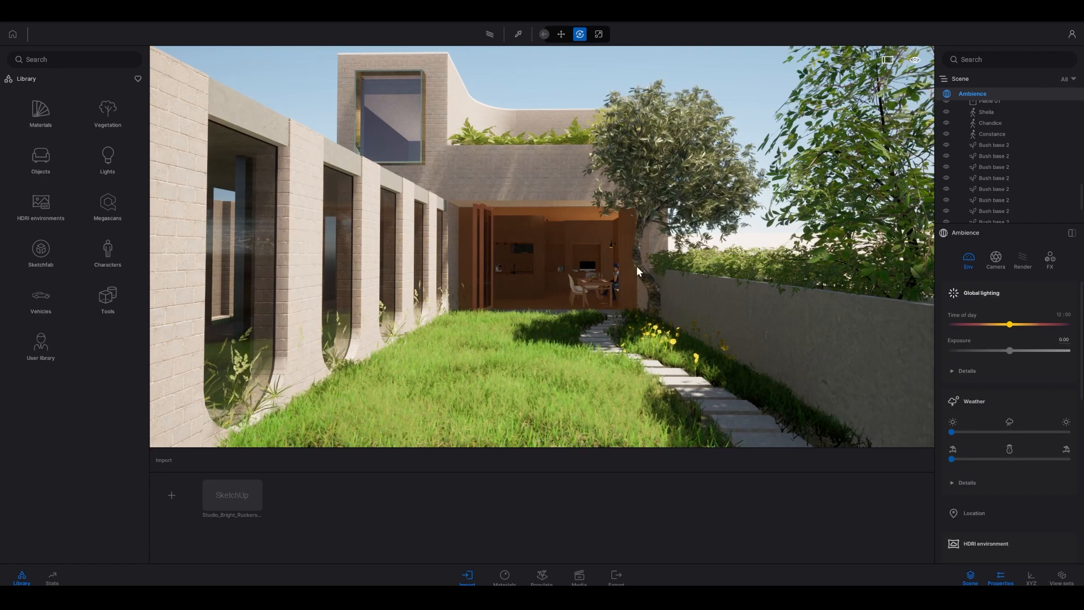
{"action": "right_click_drag", "start_coordinate": [637, 266], "coordinate": [489, 239]}
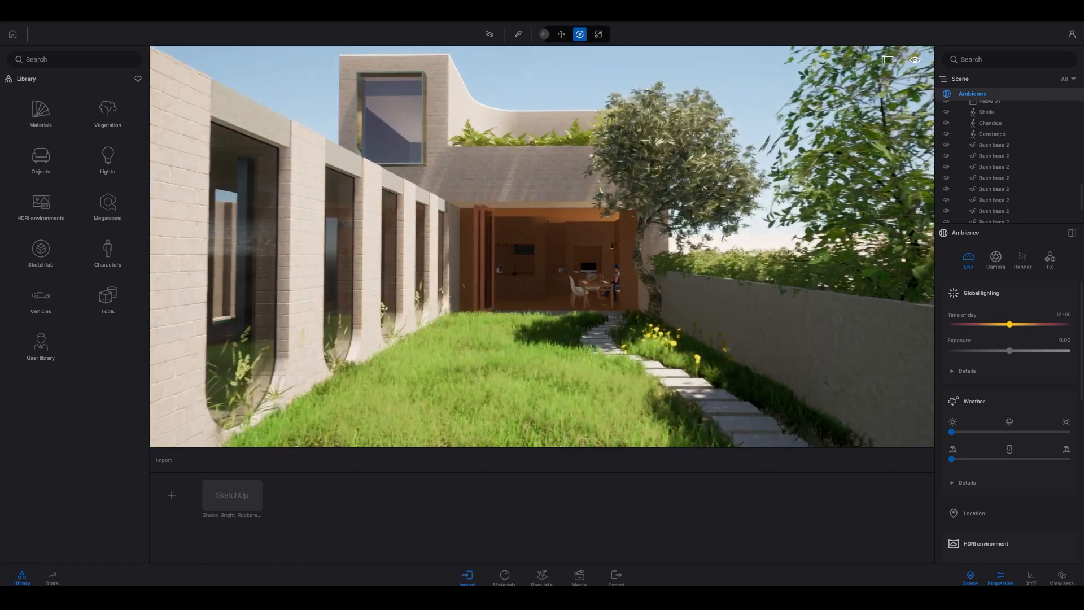
{"action": "right_click_drag", "start_coordinate": [764, 336], "coordinate": [750, 331]}
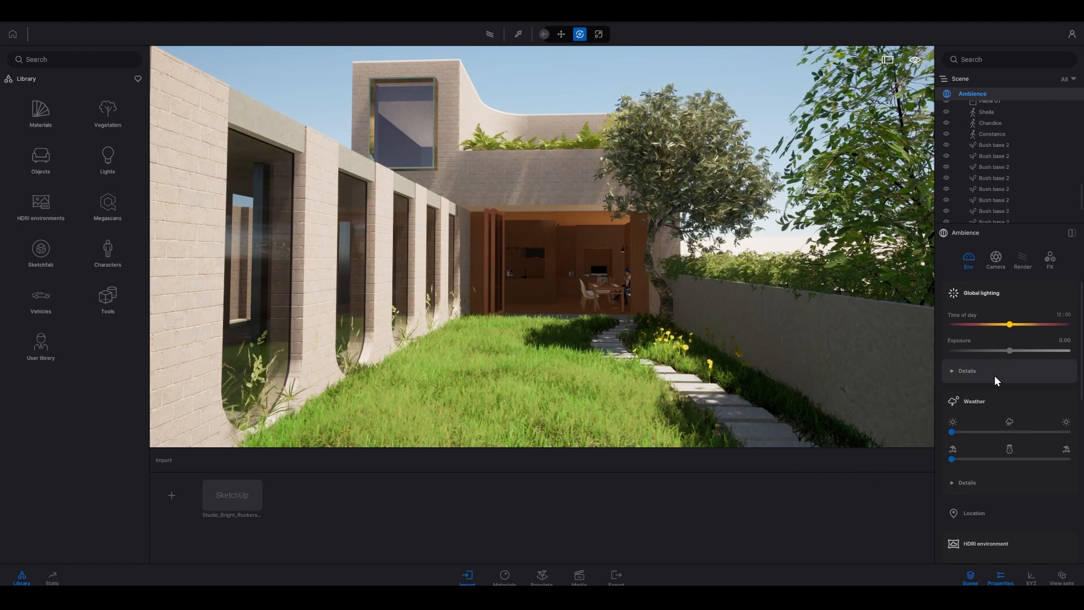
- Enable the HDRI environment and switch it to Skydome mode
{"action": "scroll", "coordinate": [989, 396], "scroll_direction": "down", "scroll_amount": 3}
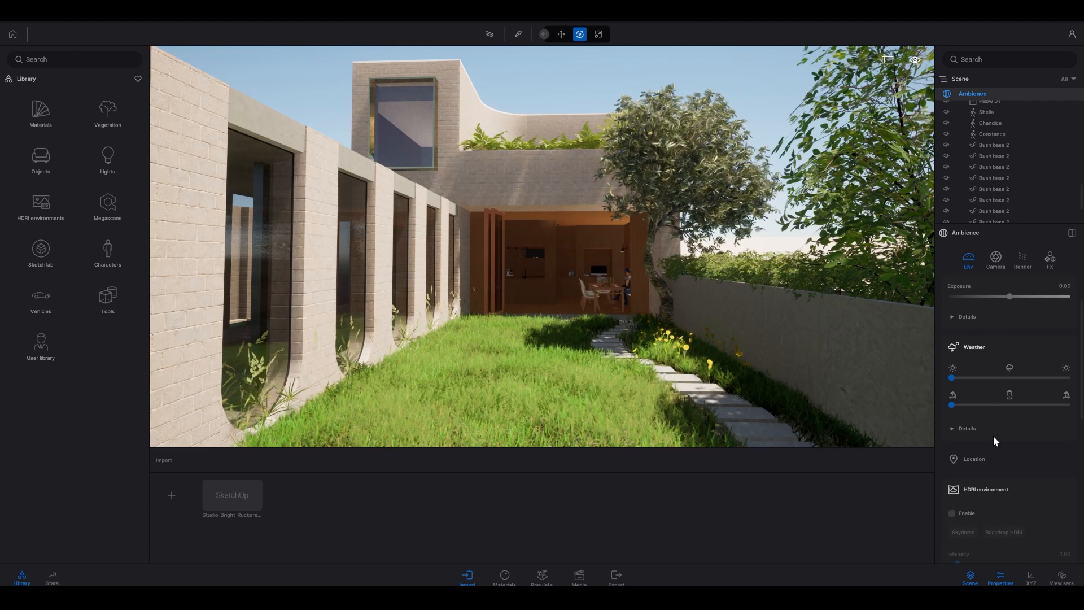
{"action": "scroll", "coordinate": [988, 463], "scroll_direction": "down", "scroll_amount": 1}
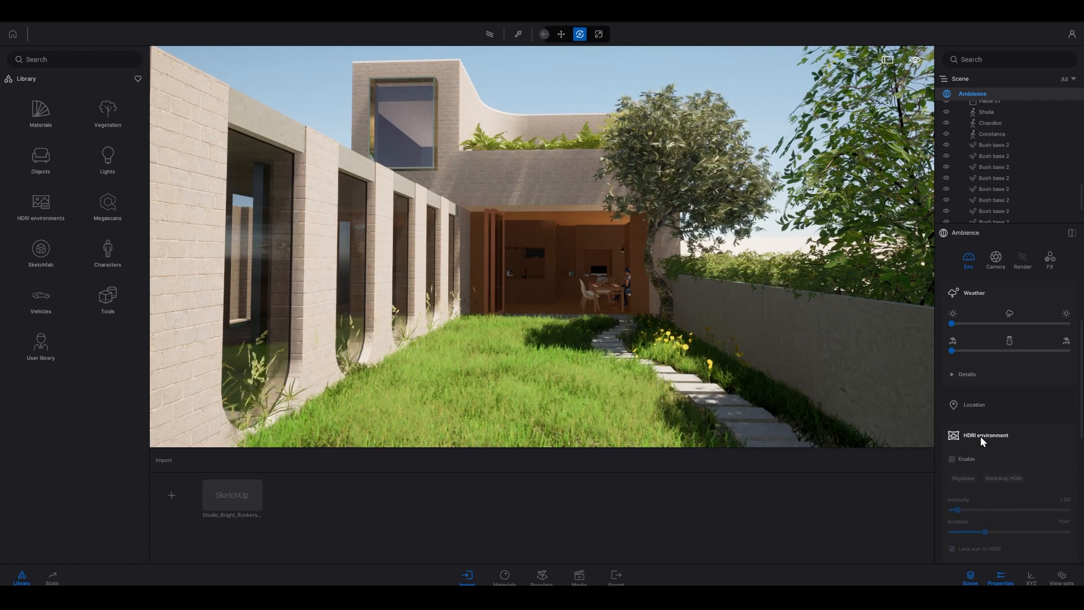
{"action": "scroll", "coordinate": [1015, 471], "scroll_direction": "down", "scroll_amount": 1}
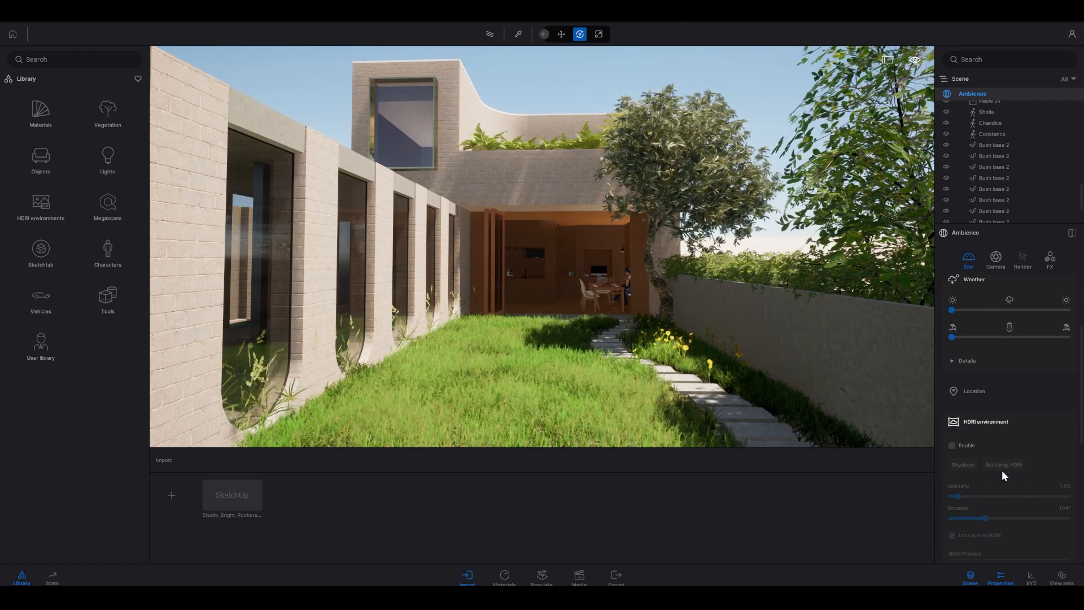
{"action": "left_click", "coordinate": [960, 444]}
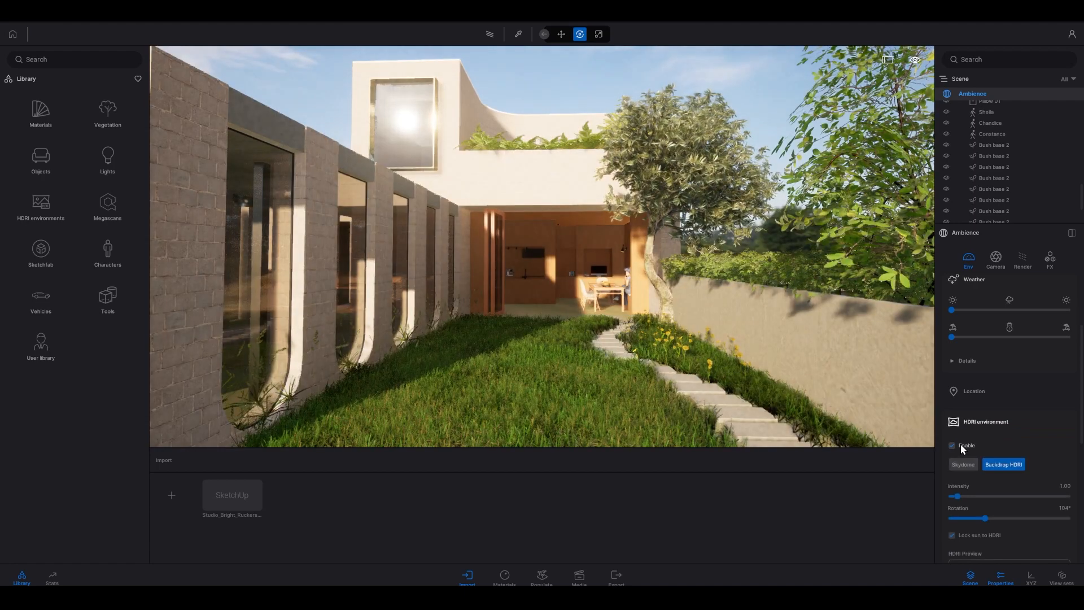
{"action": "left_click", "coordinate": [967, 464]}
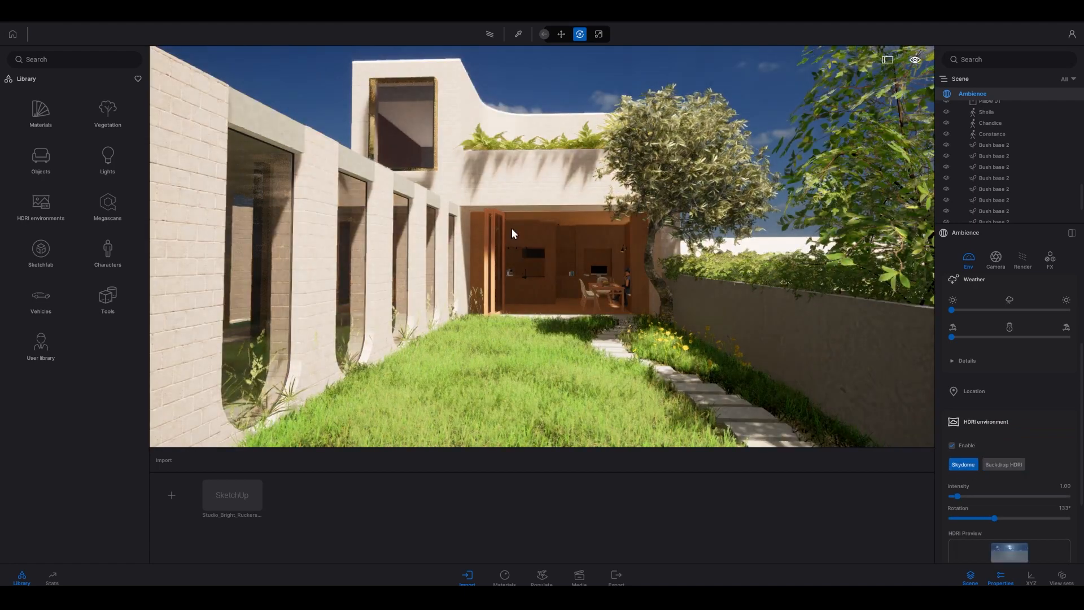
- Examine the skydome's clouds and horizon from the courtyard, looking up and around the house
{"action": "right_click_drag", "start_coordinate": [642, 333], "coordinate": [568, 189]}
{"action": "right_click_drag", "start_coordinate": [552, 79], "coordinate": [648, 160]}
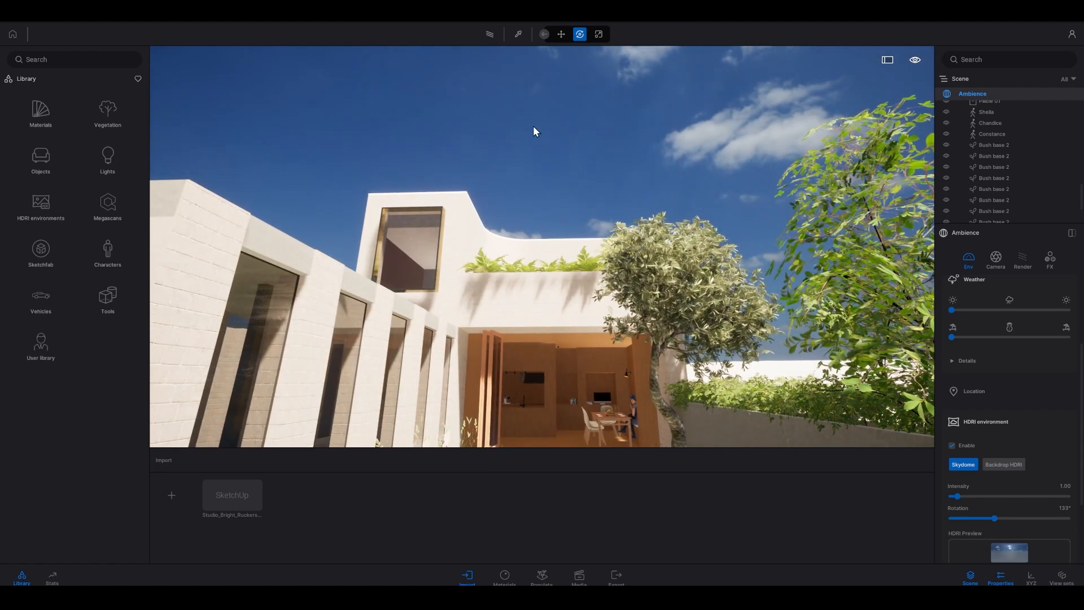
{"action": "right_click_drag", "start_coordinate": [533, 126], "coordinate": [570, 151]}
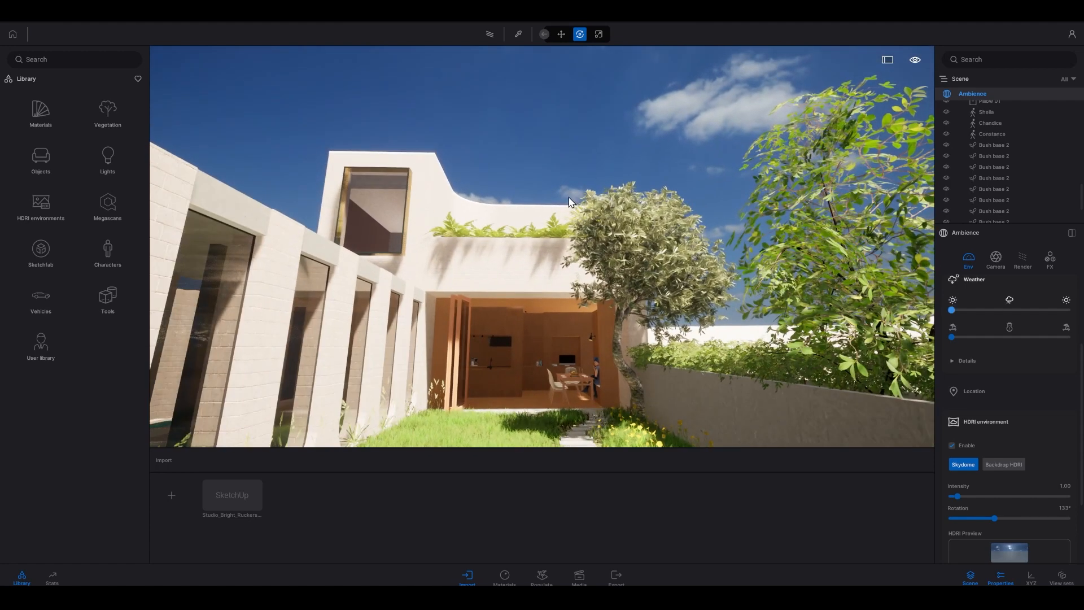
{"action": "right_click_drag", "start_coordinate": [790, 249], "coordinate": [626, 208]}
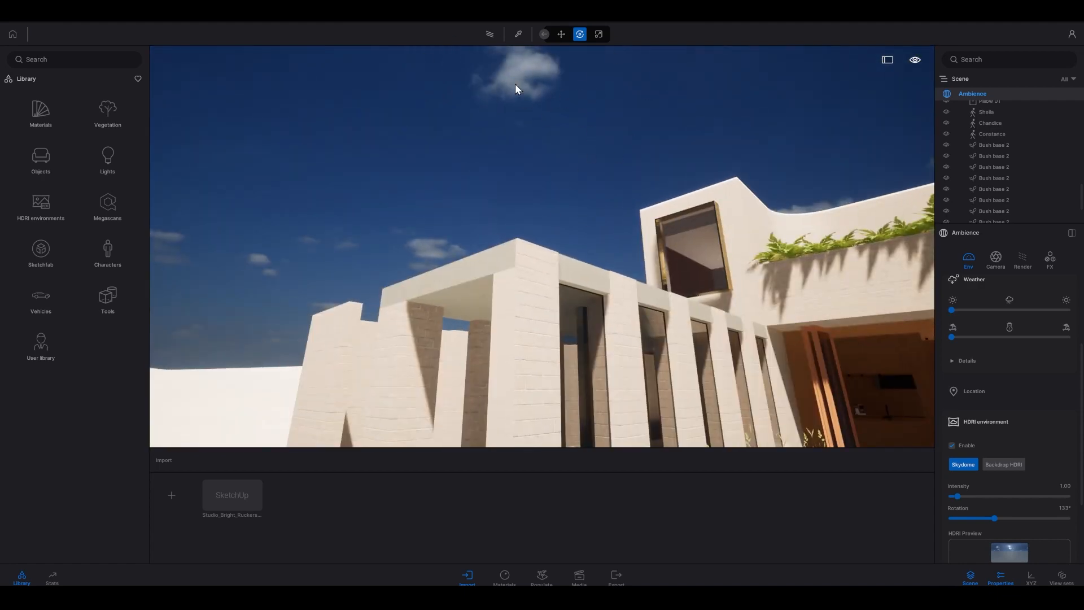
{"action": "right_click_drag", "start_coordinate": [515, 83], "coordinate": [807, 274]}
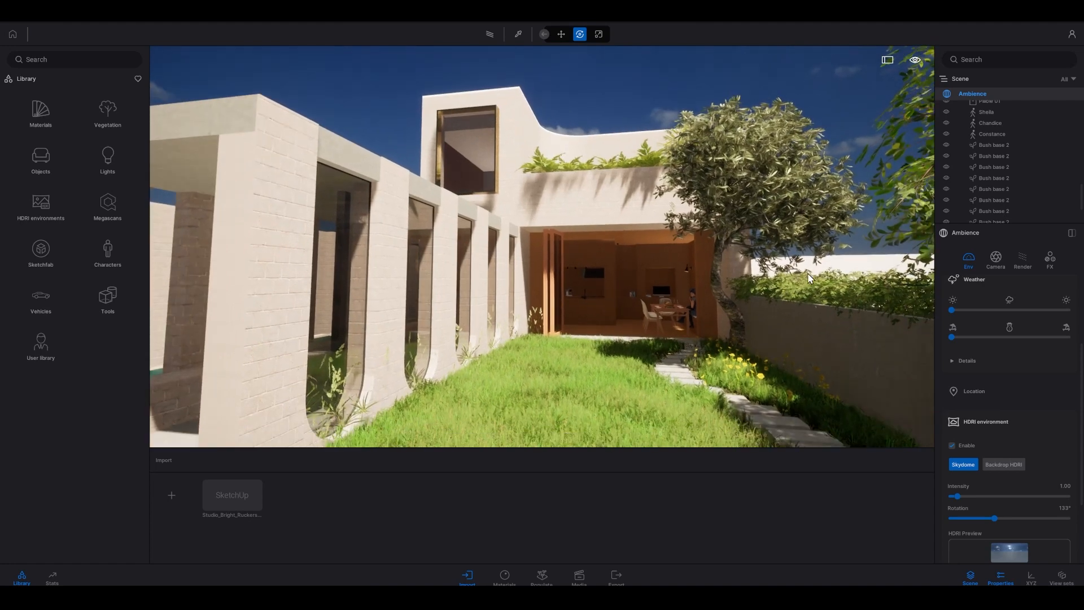
{"action": "right_click_drag", "start_coordinate": [527, 257], "coordinate": [584, 262]}
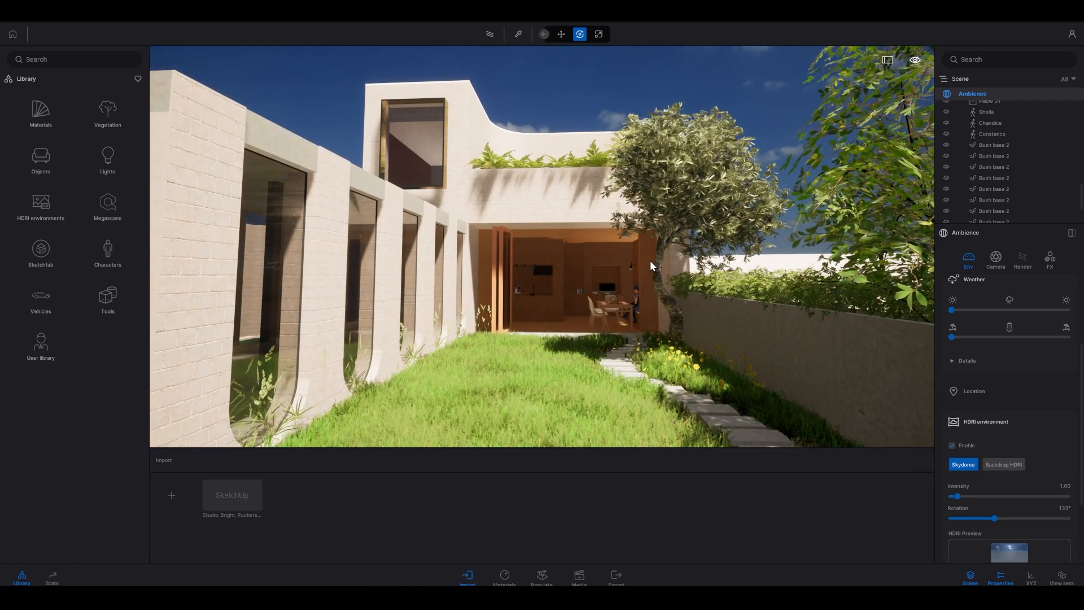
{"action": "right_click_drag", "start_coordinate": [650, 261], "coordinate": [590, 243]}
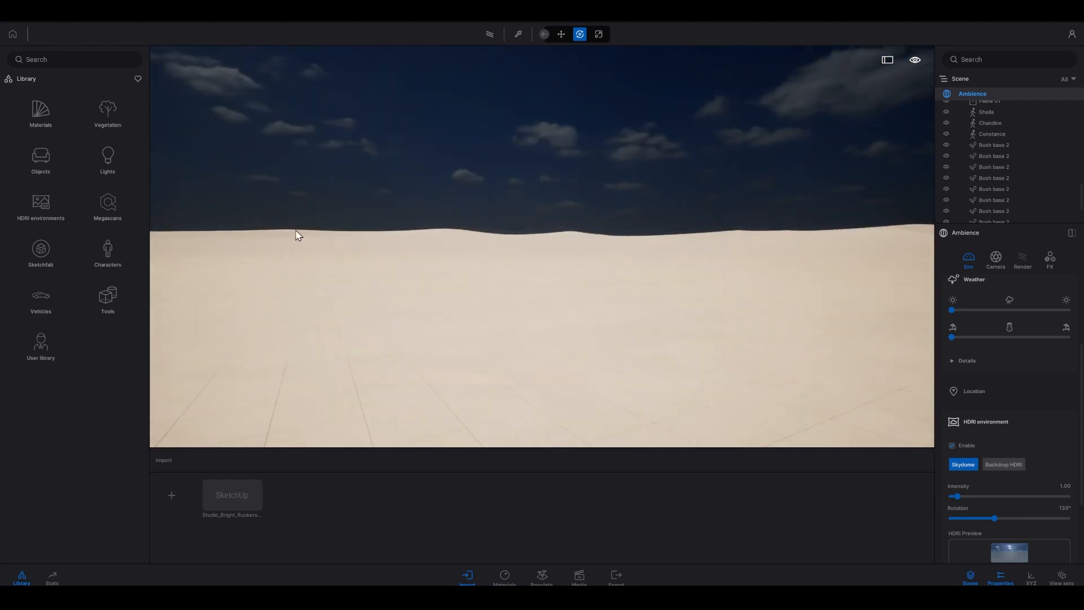
- Delete the Starting Landscape and Starting Ground beyond the planter wall, and return to the courtyard view
{"action": "right_click_drag", "start_coordinate": [314, 275], "coordinate": [719, 263]}
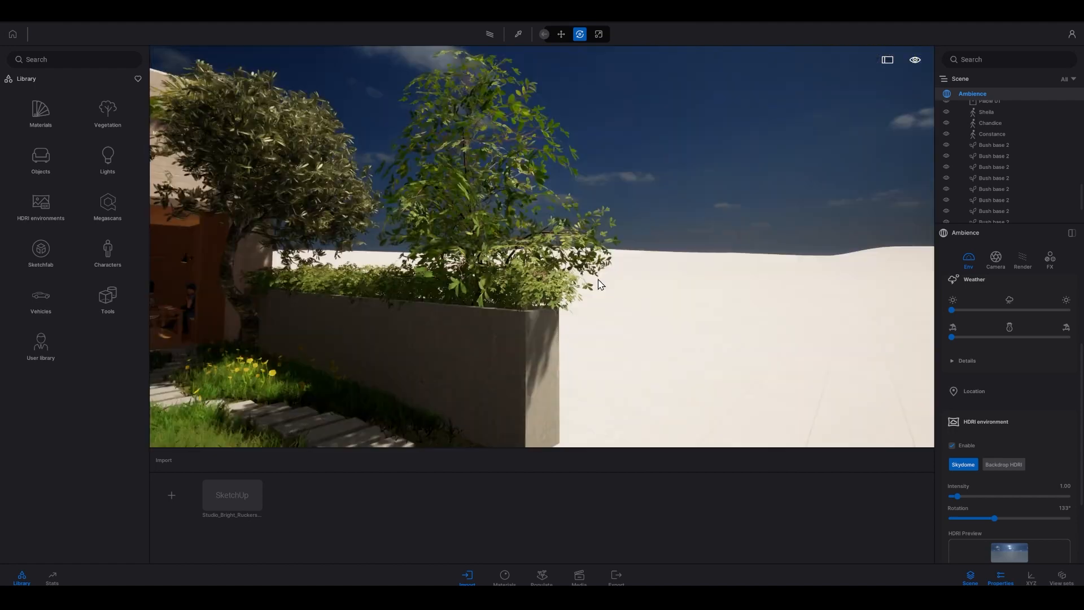
{"action": "left_click", "coordinate": [720, 263]}
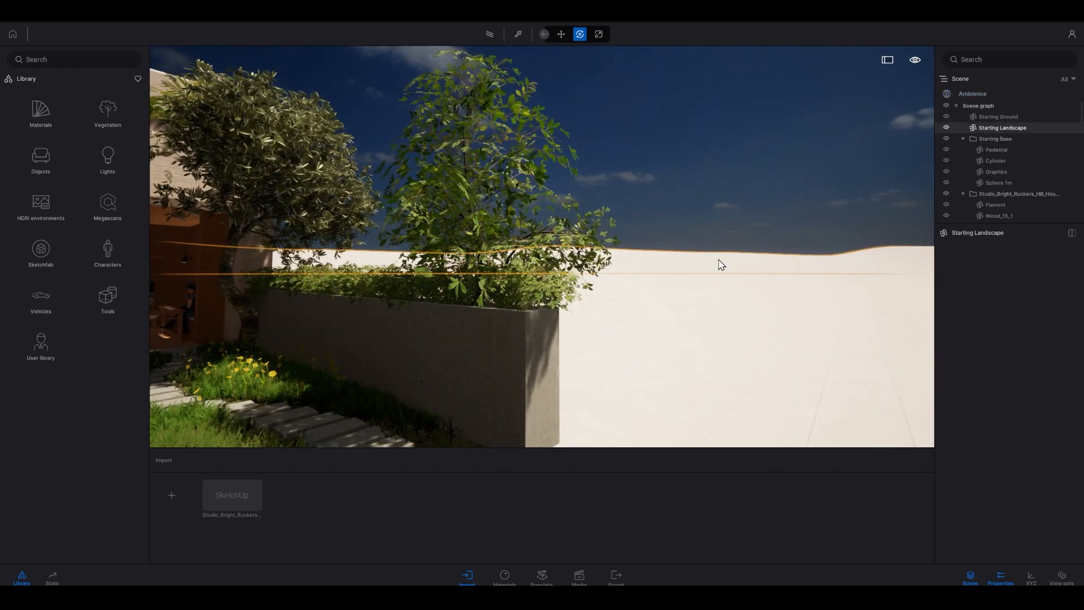
{"action": "key", "text": "Delete"}
{"action": "left_click", "coordinate": [724, 307]}
{"action": "key", "text": "Delete"}
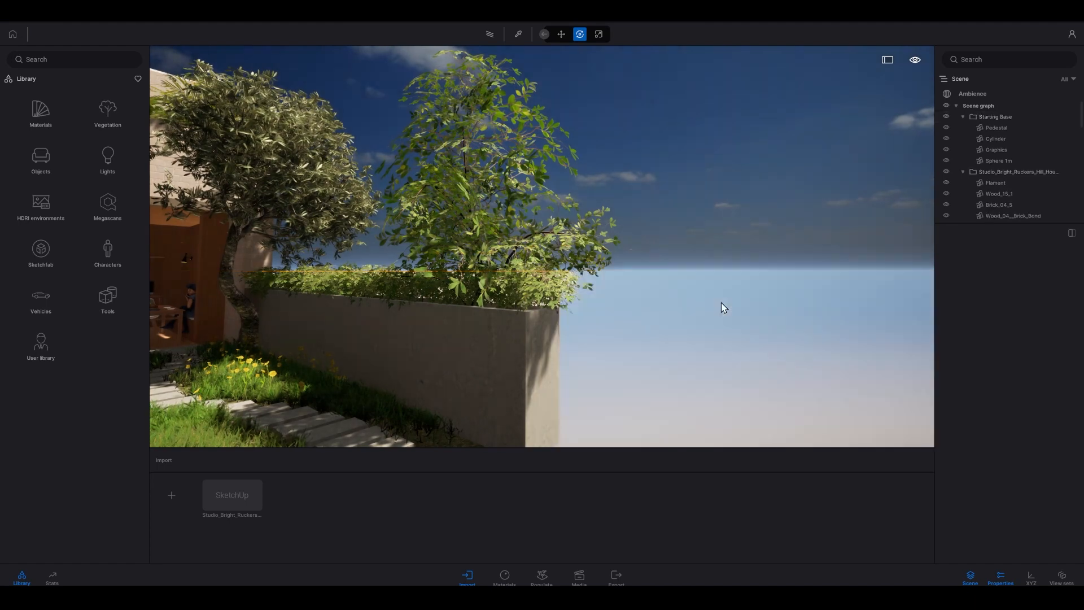
{"action": "right_click_drag", "start_coordinate": [721, 305], "coordinate": [447, 353]}
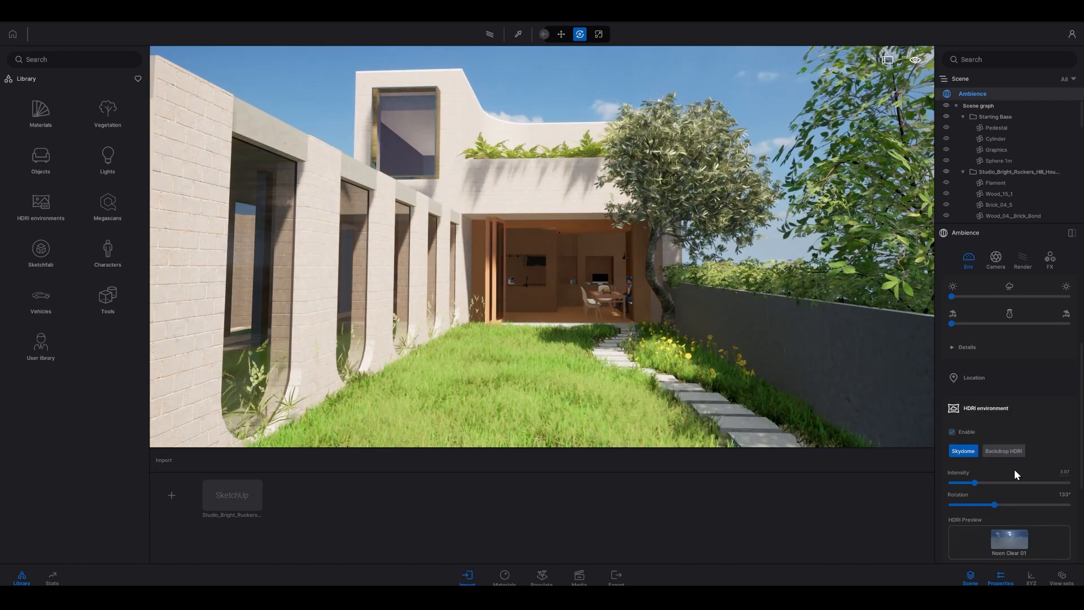
- Show the library folder that contains the Noon Clear 01 sky used by the HDRI environment
{"action": "scroll", "coordinate": [1008, 467], "scroll_direction": "up", "scroll_amount": 3}
{"action": "scroll", "coordinate": [1009, 469], "scroll_direction": "down", "scroll_amount": 3}
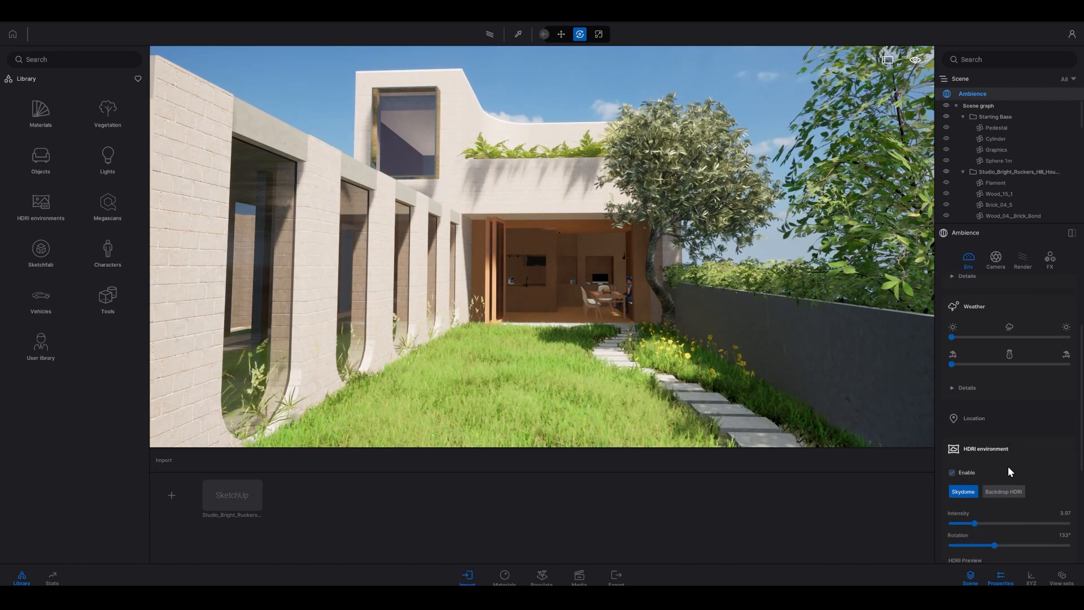
{"action": "scroll", "coordinate": [1007, 466], "scroll_direction": "down", "scroll_amount": 2}
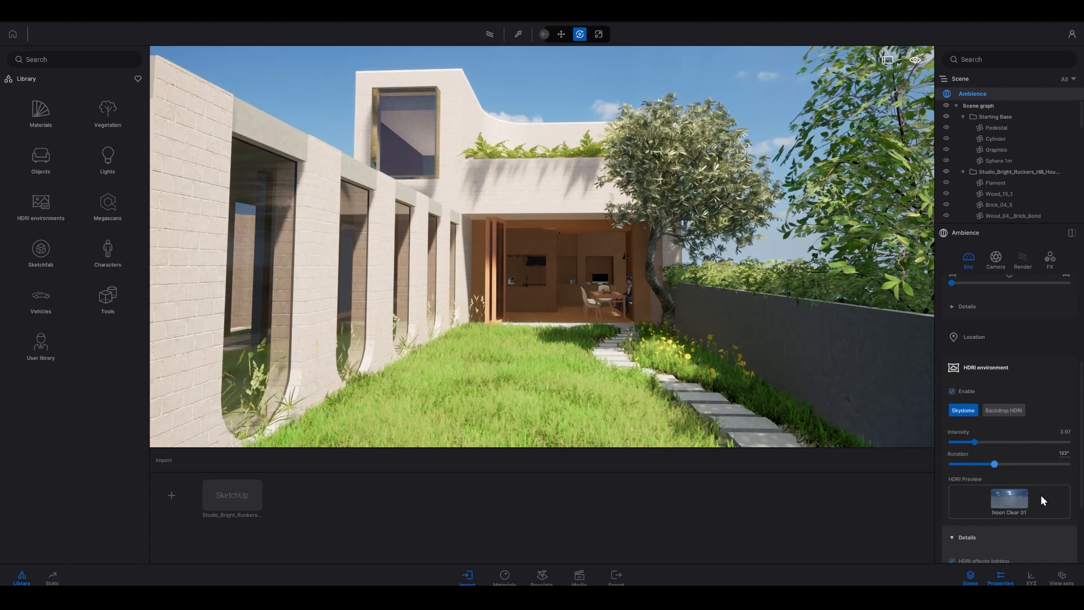
{"action": "left_click", "coordinate": [1007, 489]}
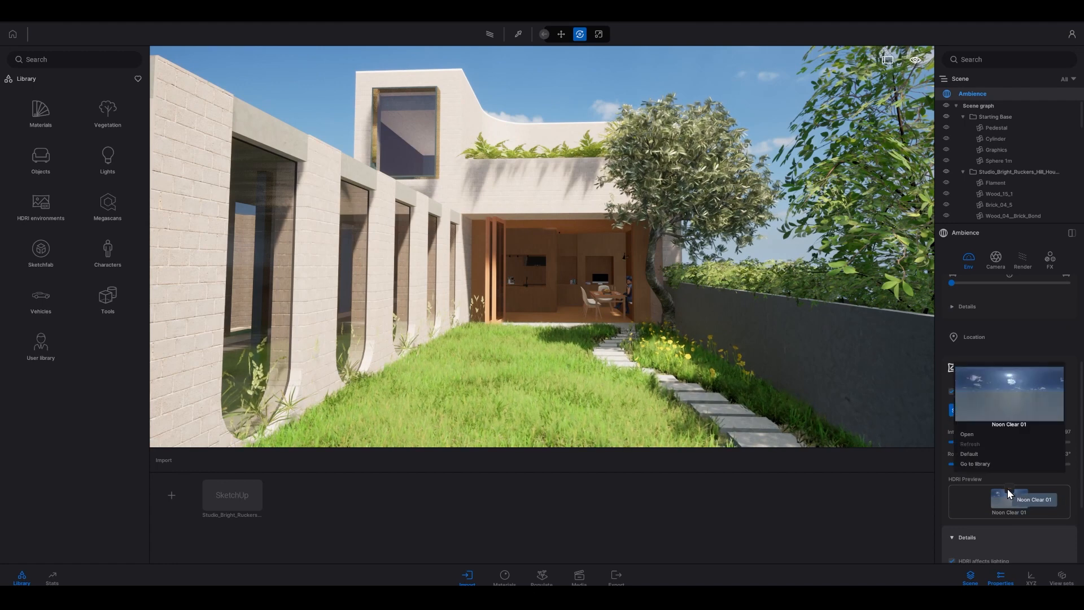
{"action": "left_click", "coordinate": [982, 463]}
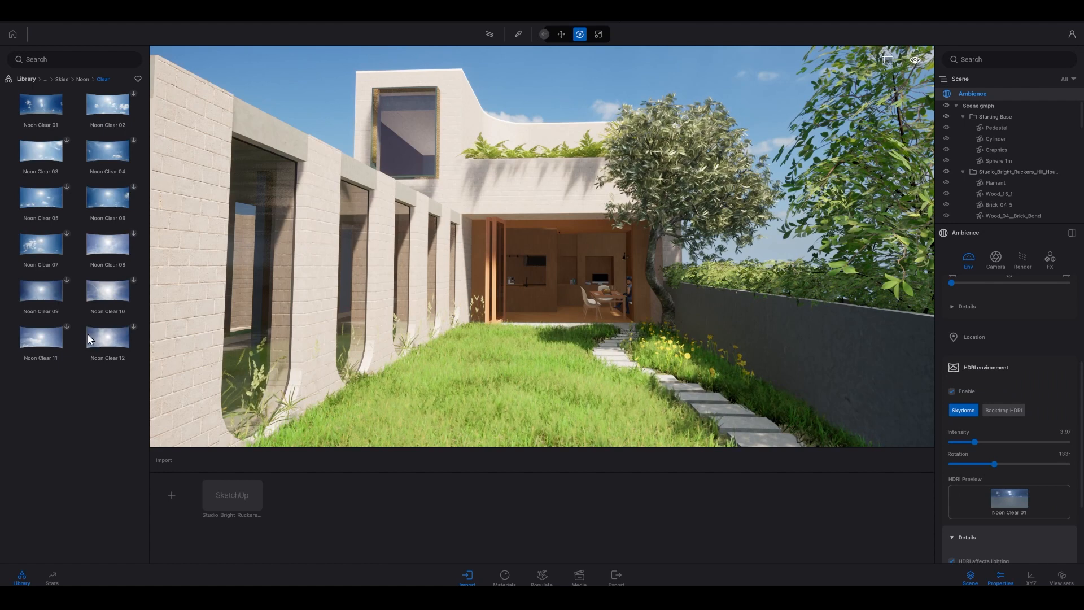
- Download the Noon Clear 09 sky and assign it as the skydome's HDRI
{"action": "mouse_move", "coordinate": [46, 295]}
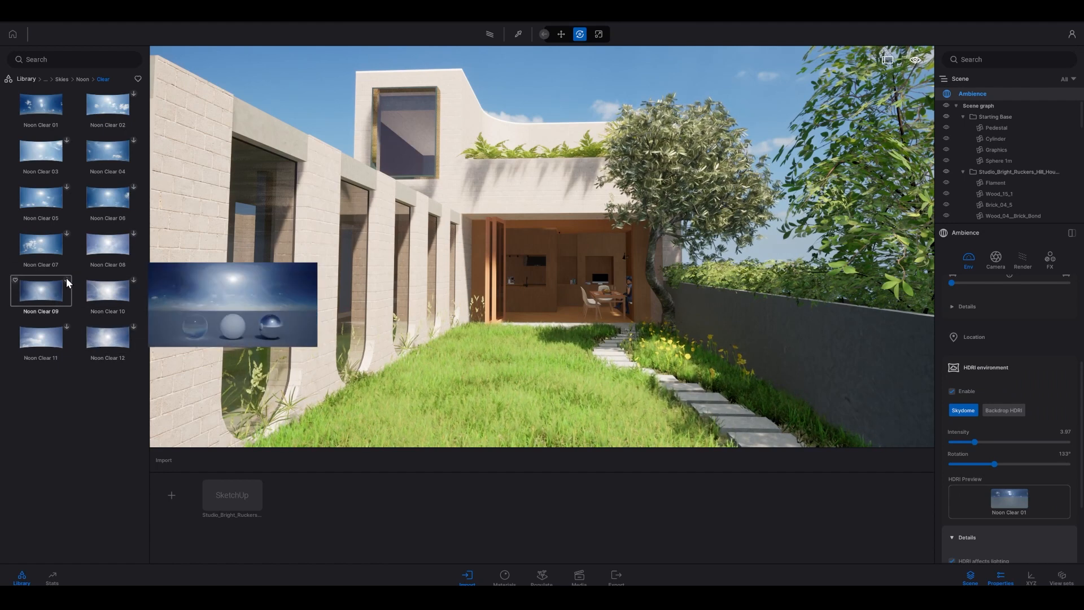
{"action": "left_click", "coordinate": [66, 278]}
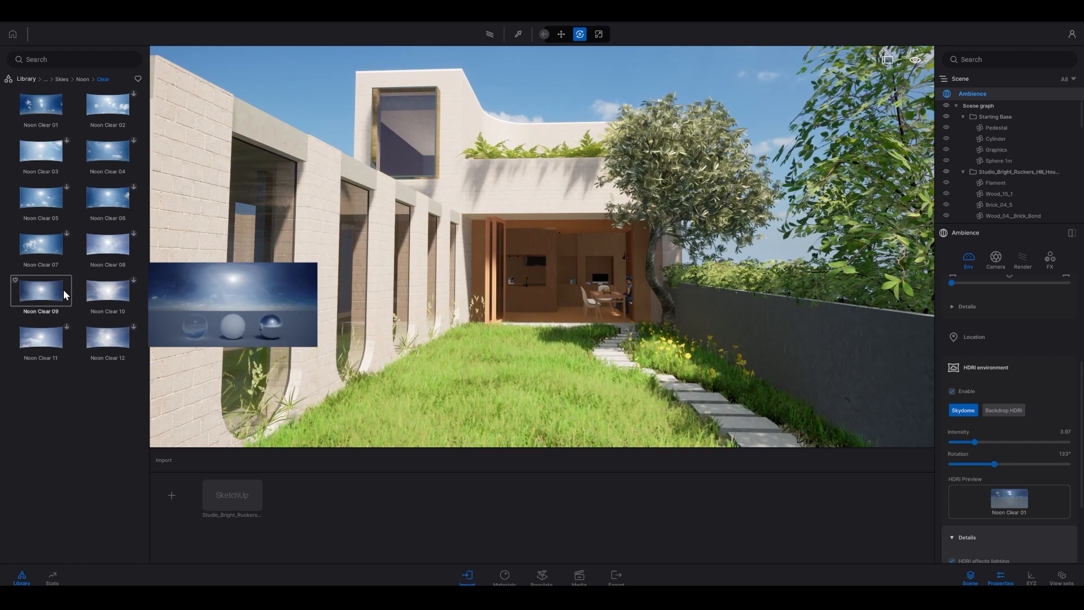
{"action": "left_click_drag", "start_coordinate": [48, 294], "coordinate": [1025, 503]}
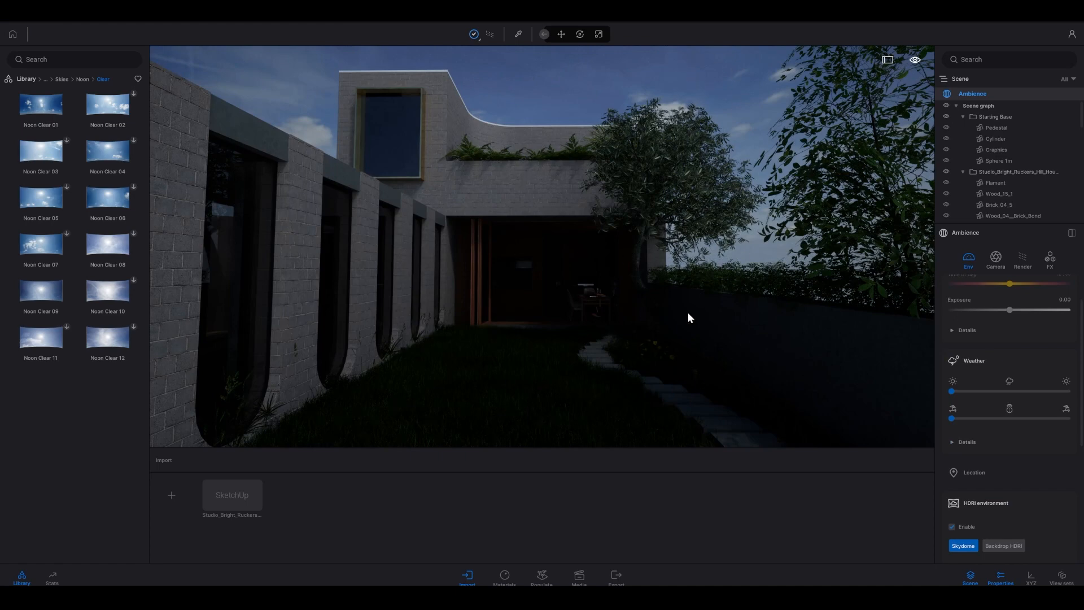
- Browse the library's Skies categories, including Low sun, Morning and afternoon, and Noon
{"action": "scroll", "coordinate": [982, 350], "scroll_direction": "down", "scroll_amount": 1}
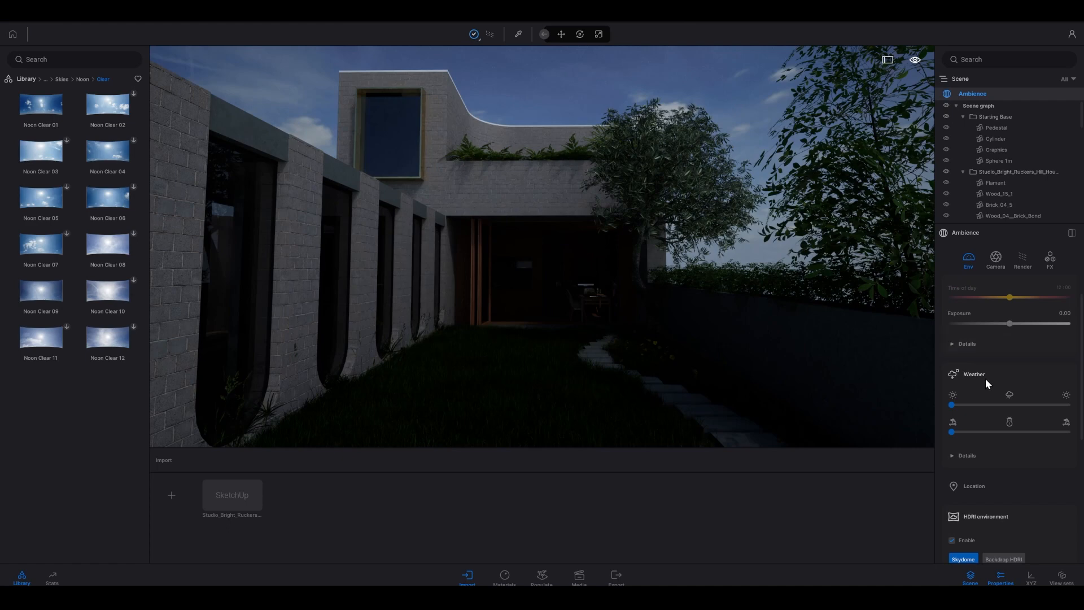
{"action": "scroll", "coordinate": [985, 379], "scroll_direction": "down", "scroll_amount": 1}
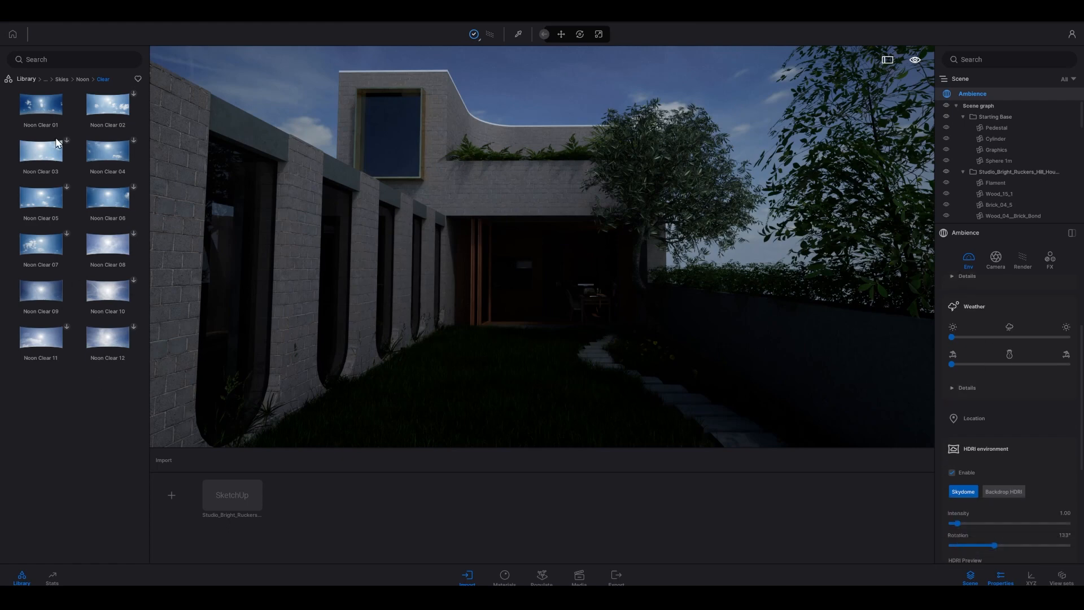
{"action": "mouse_move", "coordinate": [89, 148]}
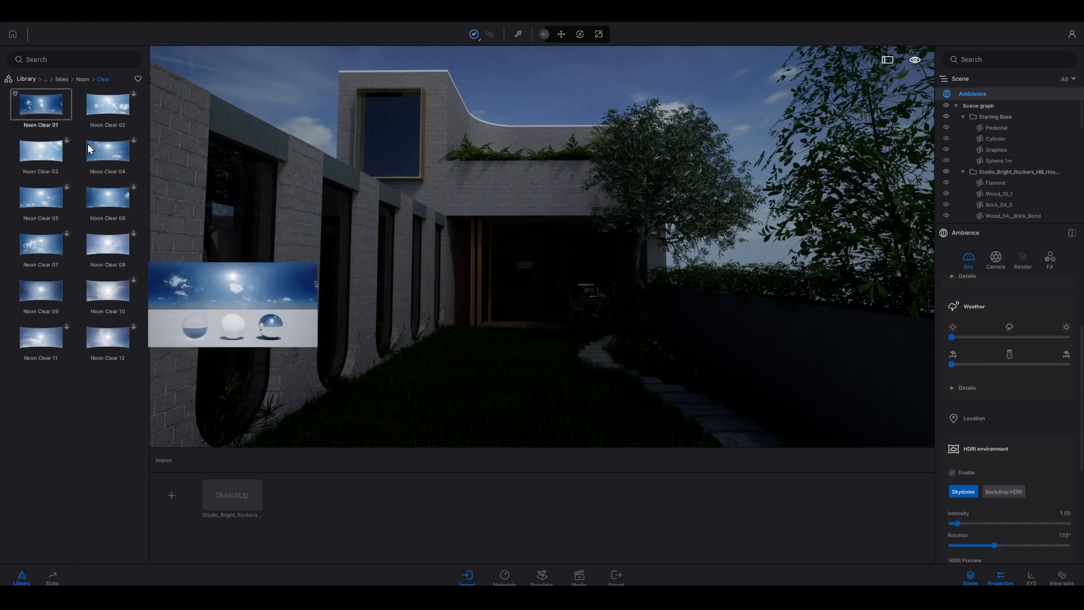
{"action": "left_click", "coordinate": [82, 79]}
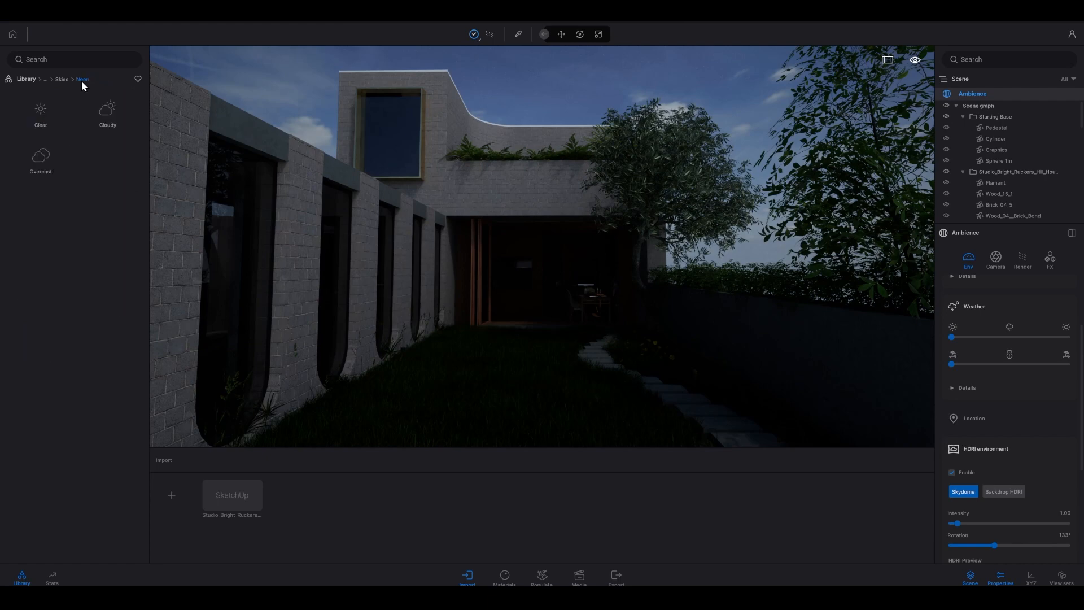
{"action": "left_click", "coordinate": [60, 80]}
{"action": "left_click", "coordinate": [49, 116]}
{"action": "left_click", "coordinate": [62, 79]}
{"action": "left_click", "coordinate": [103, 111]}
{"action": "left_click", "coordinate": [56, 79]}
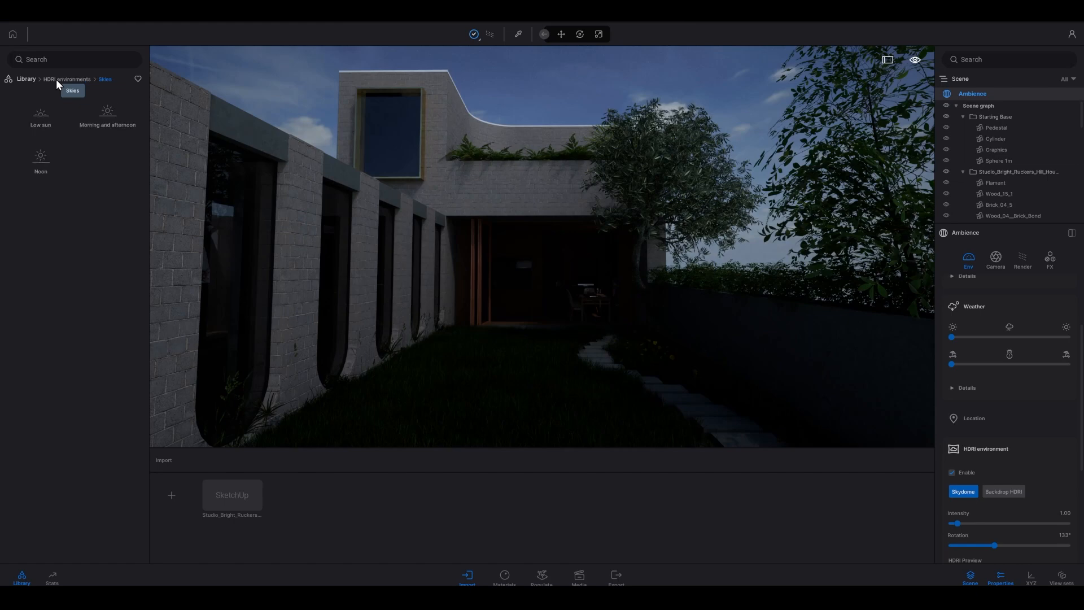
{"action": "left_click", "coordinate": [44, 152]}
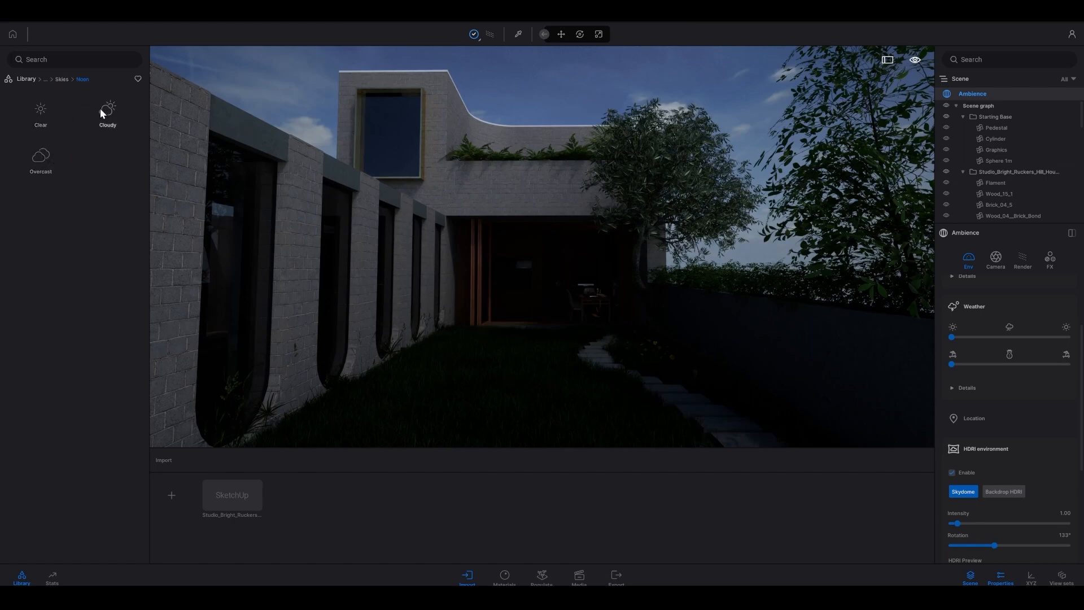
{"action": "left_click", "coordinate": [61, 79]}
- Switch the HDRI environment to Backdrop HDRI mode and set its rotation to 119°, checking the surroundings
{"action": "right_click_drag", "start_coordinate": [696, 231], "coordinate": [773, 259]}
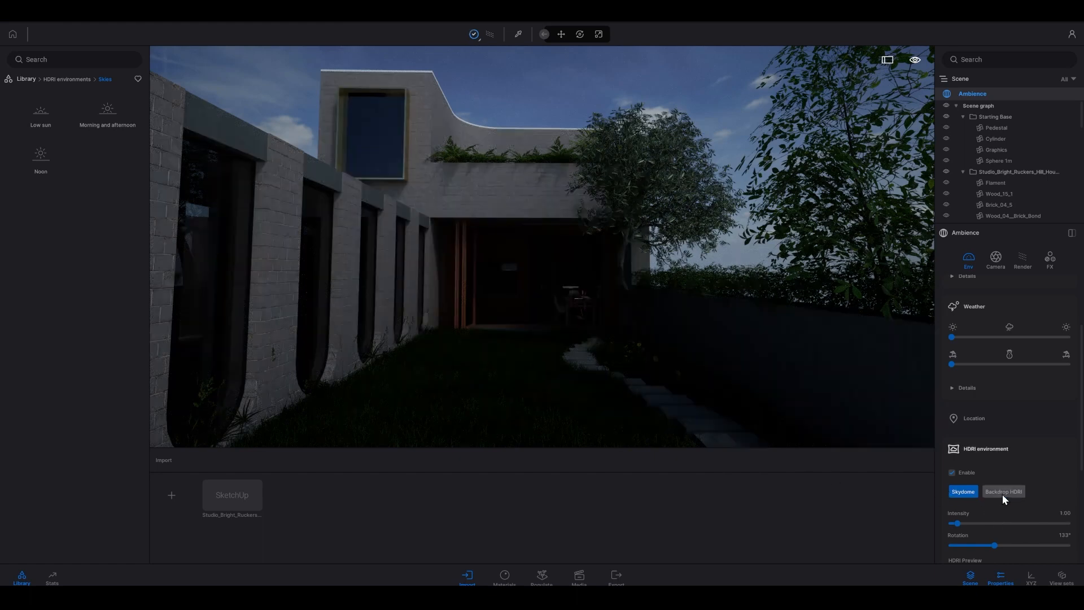
{"action": "left_click", "coordinate": [1001, 492]}
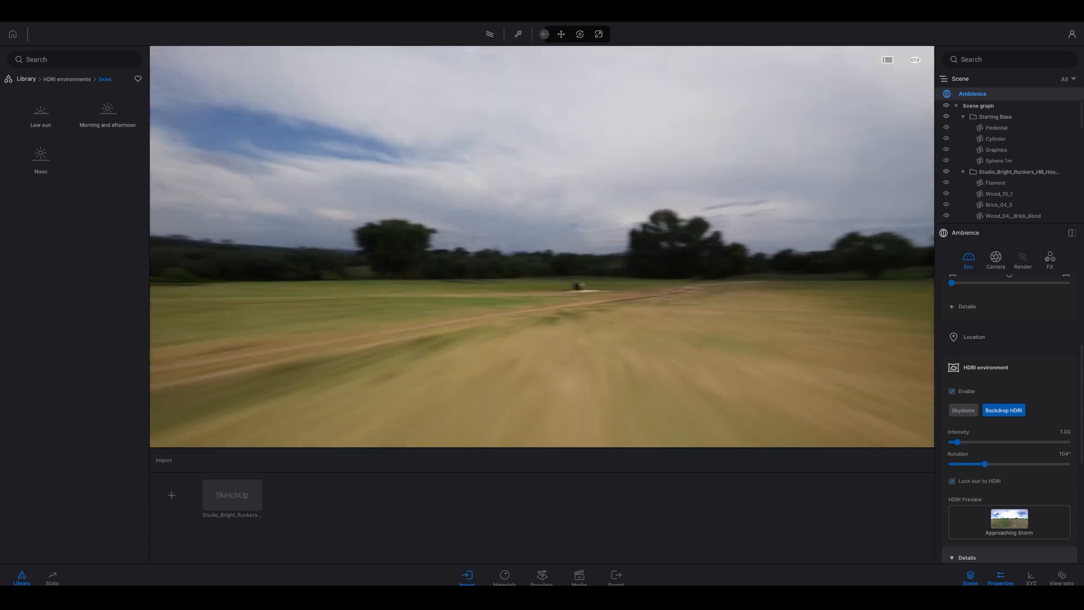
{"action": "scroll", "coordinate": [1013, 451], "scroll_direction": "down", "scroll_amount": 2}
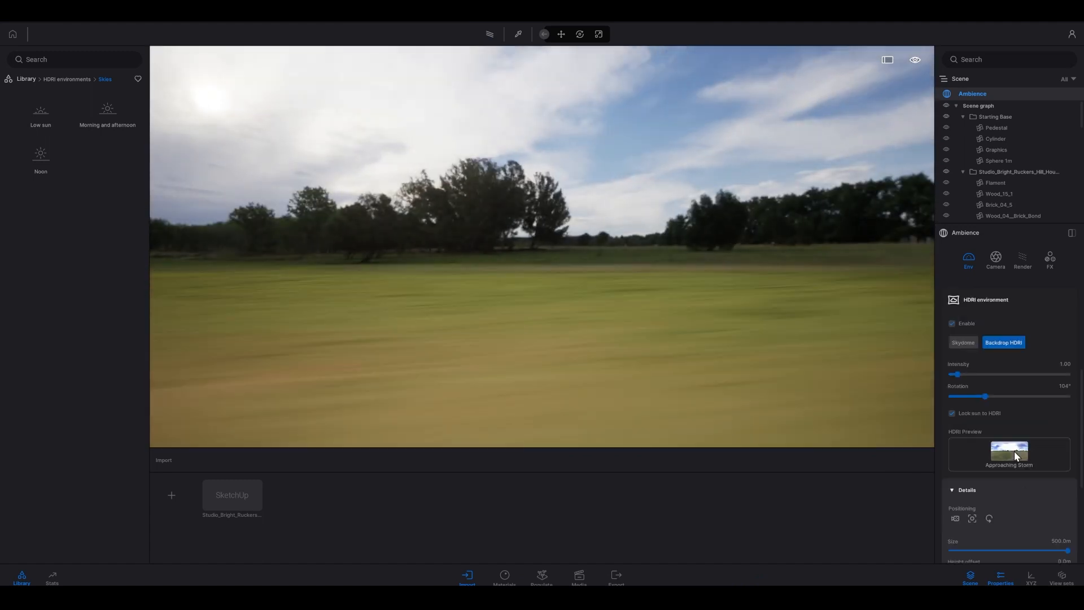
{"action": "scroll", "coordinate": [975, 412], "scroll_direction": "up", "scroll_amount": 1}
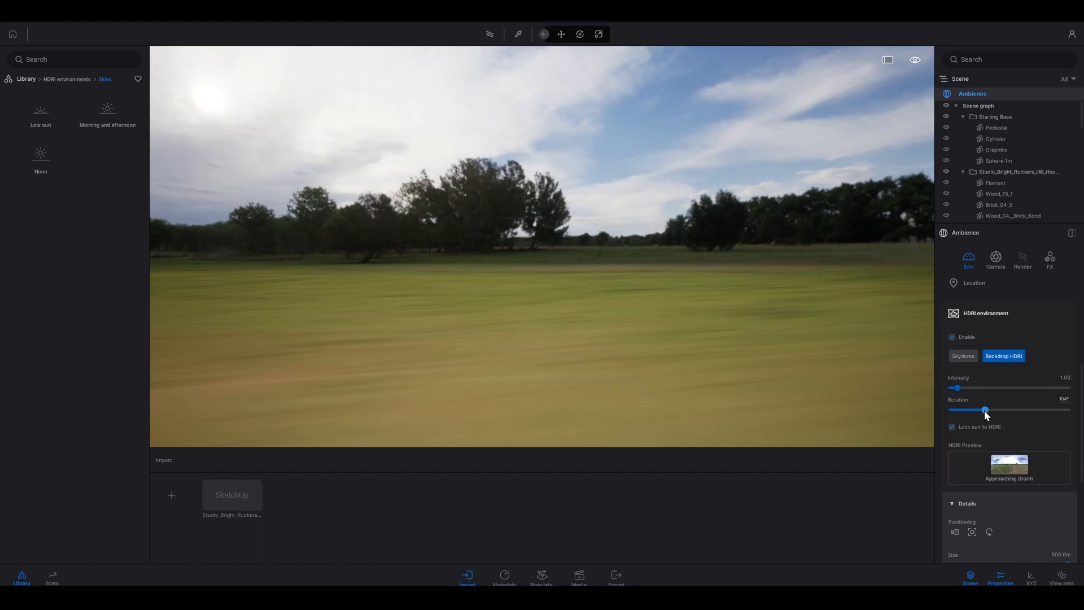
{"action": "mouse_move", "coordinate": [984, 410]}
{"action": "left_mouse_down"}
{"action": "mouse_move", "coordinate": [938, 412]}
{"action": "mouse_move", "coordinate": [990, 416]}
{"action": "left_mouse_up"}
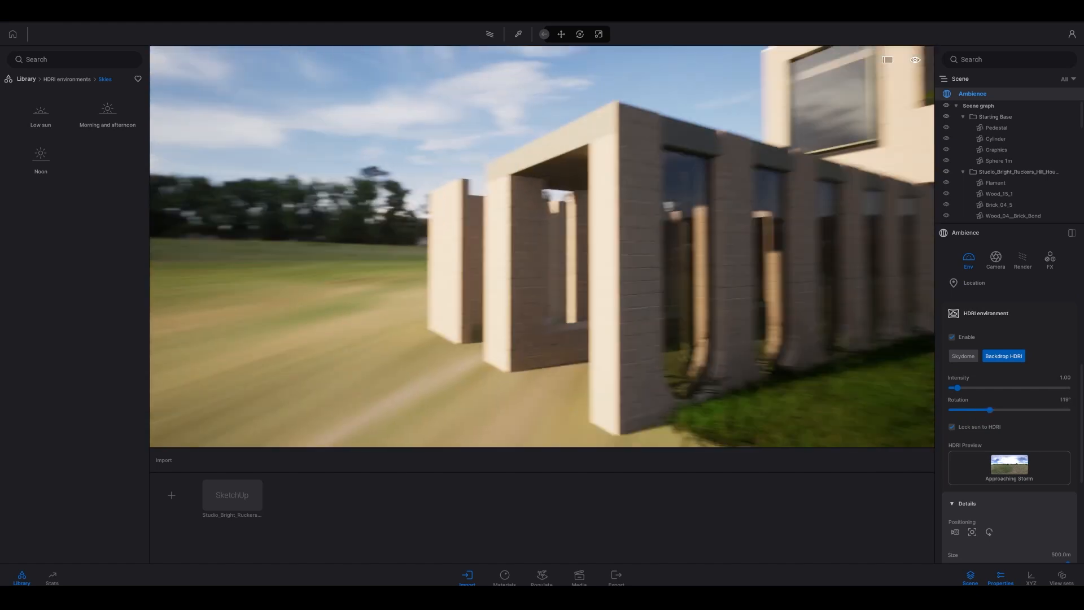
{"action": "right_click_drag", "start_coordinate": [541, 246], "coordinate": [568, 274]}
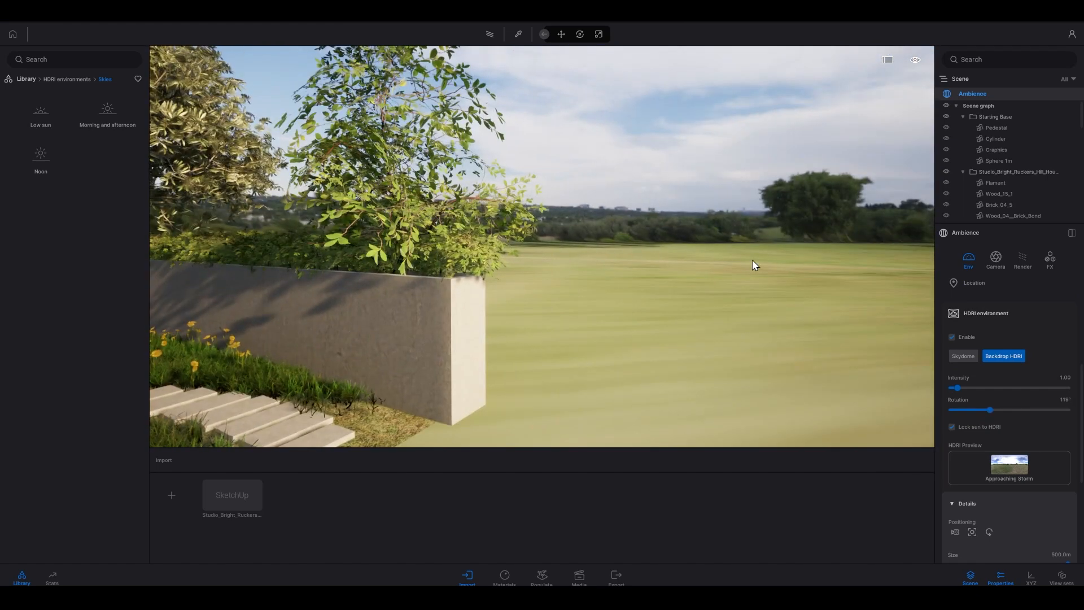
{"action": "right_click_drag", "start_coordinate": [679, 270], "coordinate": [697, 283]}
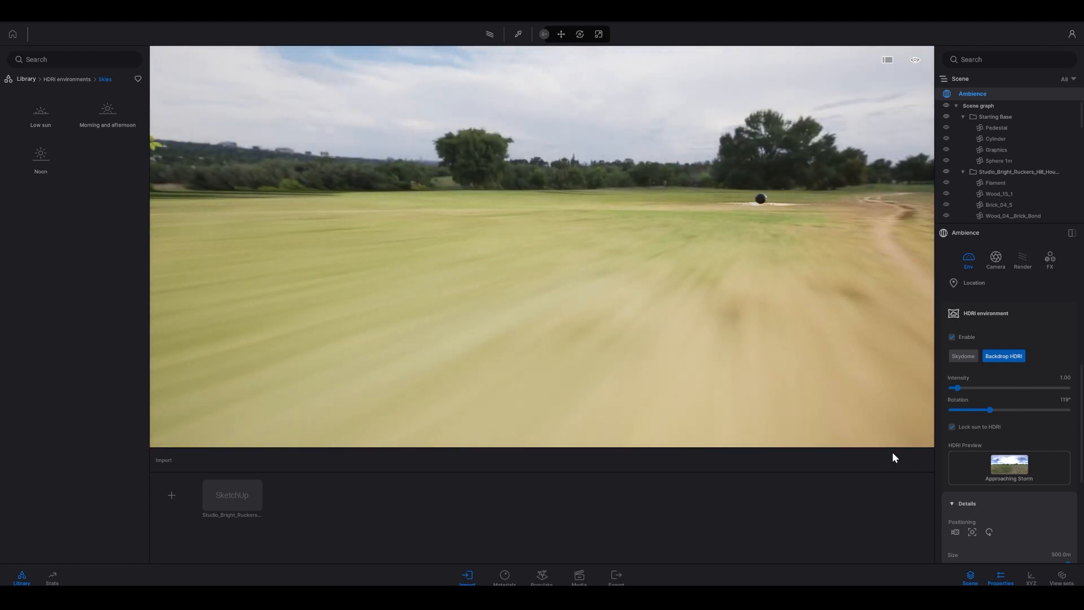
- Try shrinking the backdrop HDRI's size to about 28 m, inspect the dome from outside, and restore the size to 500 m
{"action": "scroll", "coordinate": [1065, 436], "scroll_direction": "down", "scroll_amount": 3}
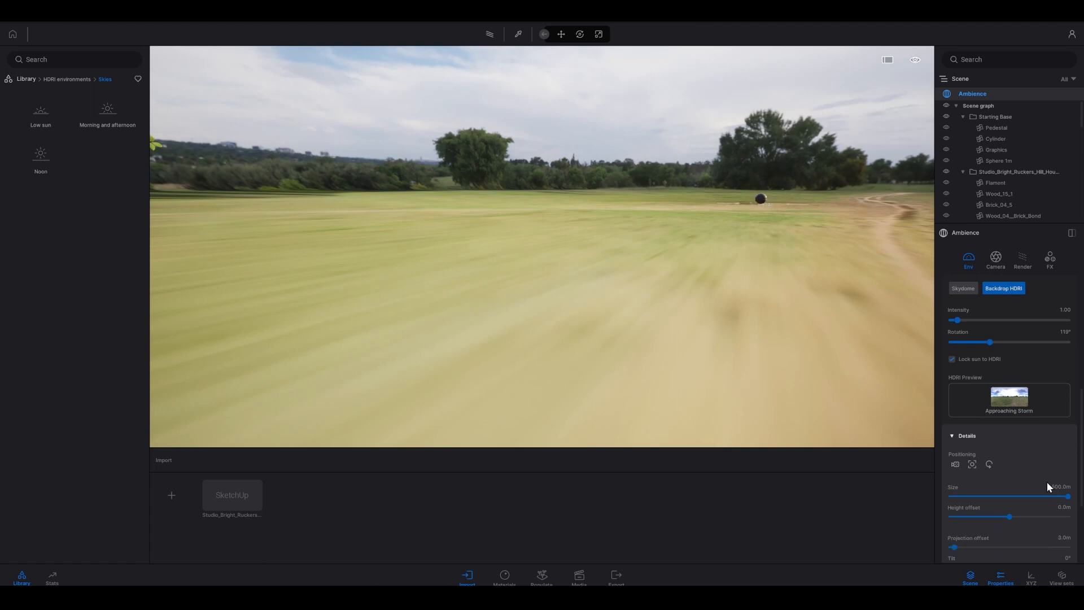
{"action": "left_click_drag", "start_coordinate": [1065, 496], "coordinate": [957, 499]}
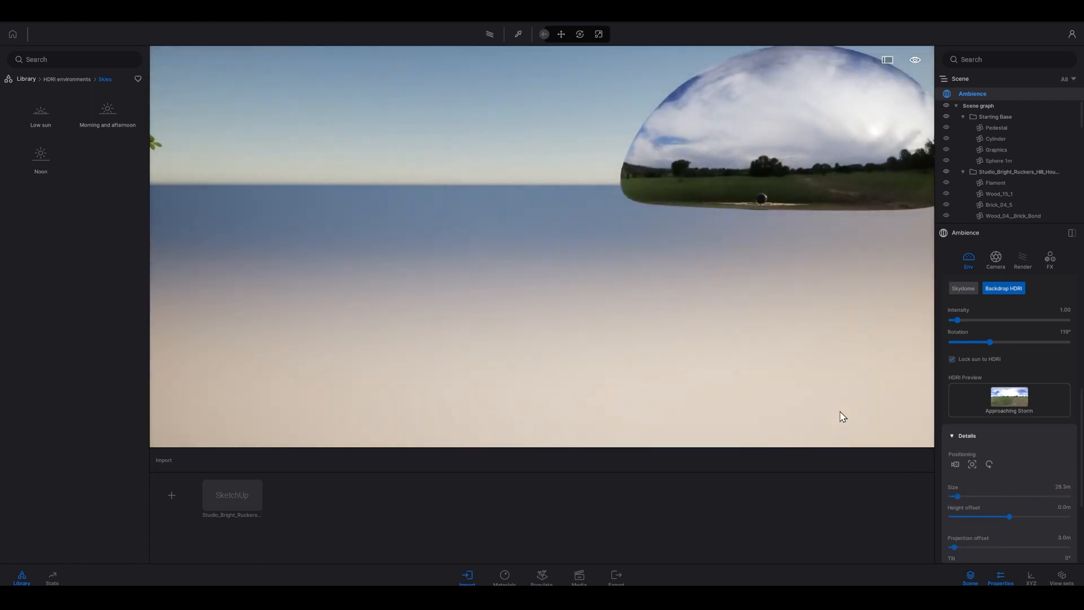
{"action": "right_click_drag", "start_coordinate": [704, 229], "coordinate": [759, 202]}
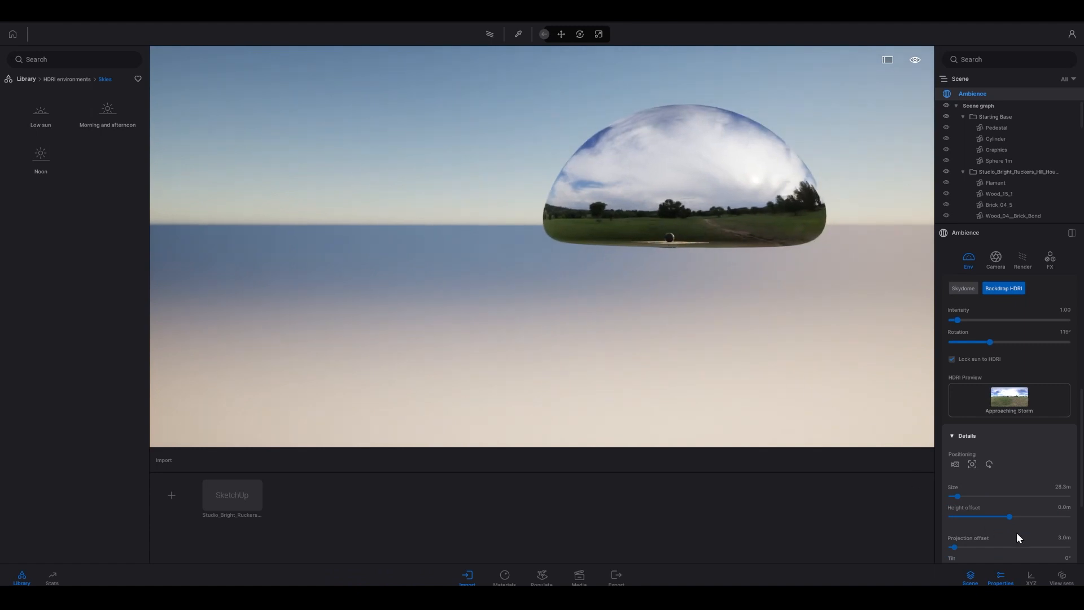
{"action": "left_click_drag", "start_coordinate": [958, 497], "coordinate": [1071, 499]}
- Frame the courtyard and rotate the backdrop HDRI to about 296° so its sun sits behind the house and tree
{"action": "right_click_drag", "start_coordinate": [763, 337], "coordinate": [432, 330]}
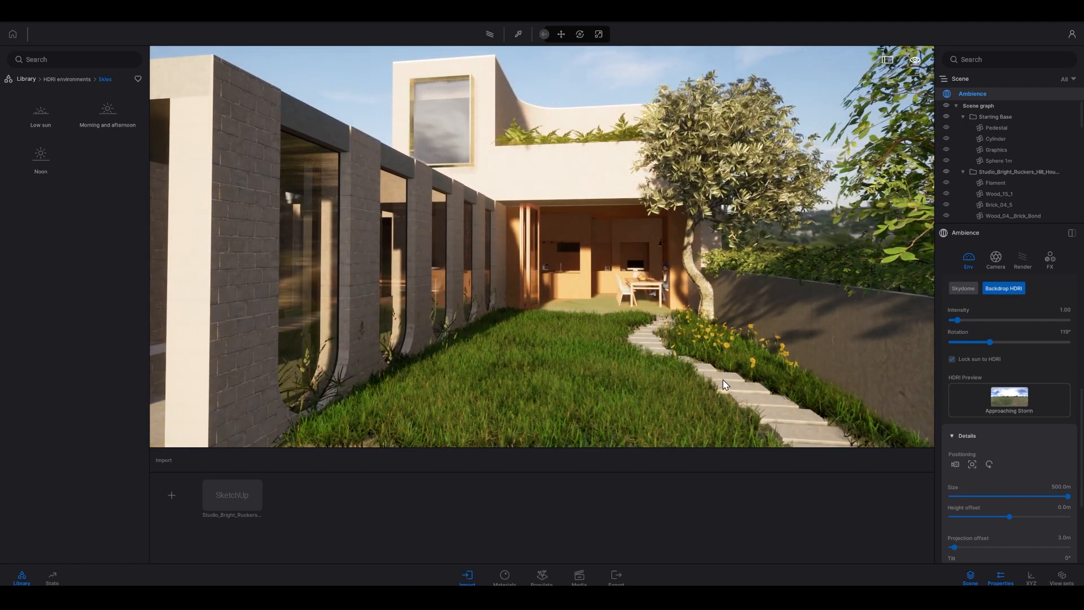
{"action": "right_click_drag", "start_coordinate": [735, 350], "coordinate": [762, 348]}
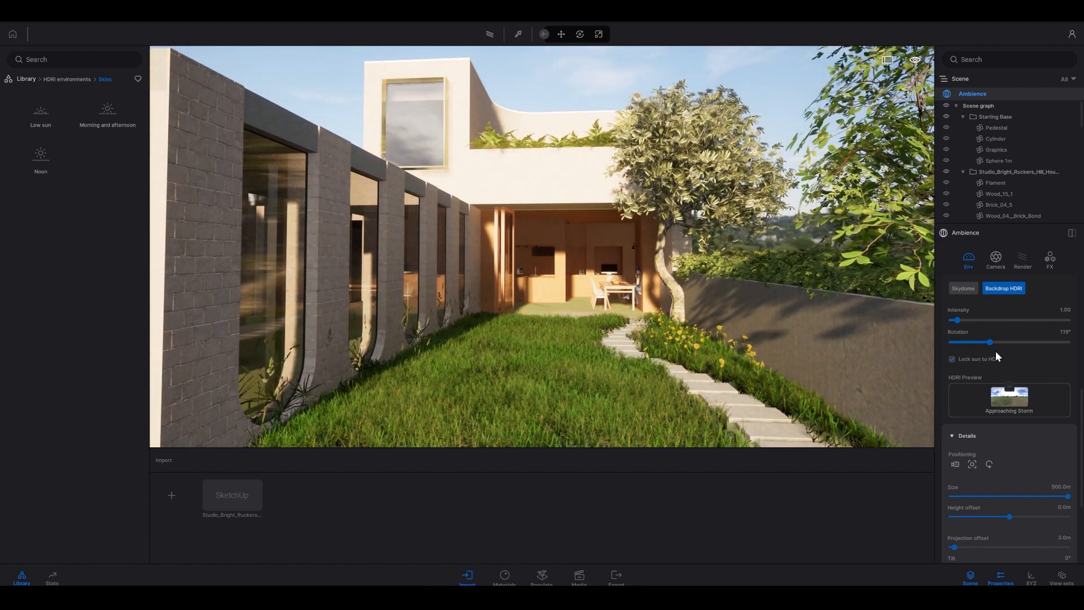
{"action": "left_click_drag", "start_coordinate": [989, 341], "coordinate": [1047, 342]}
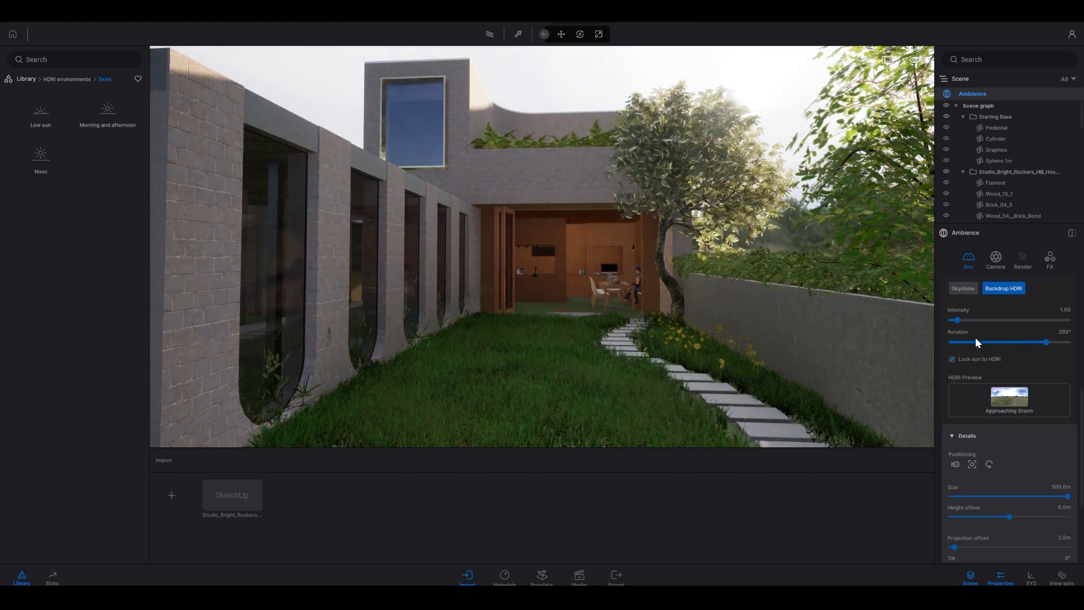
{"action": "mouse_move", "coordinate": [1043, 341]}
{"action": "left_mouse_down"}
{"action": "mouse_move", "coordinate": [1011, 341]}
{"action": "mouse_move", "coordinate": [1051, 343]}
{"action": "left_mouse_up"}
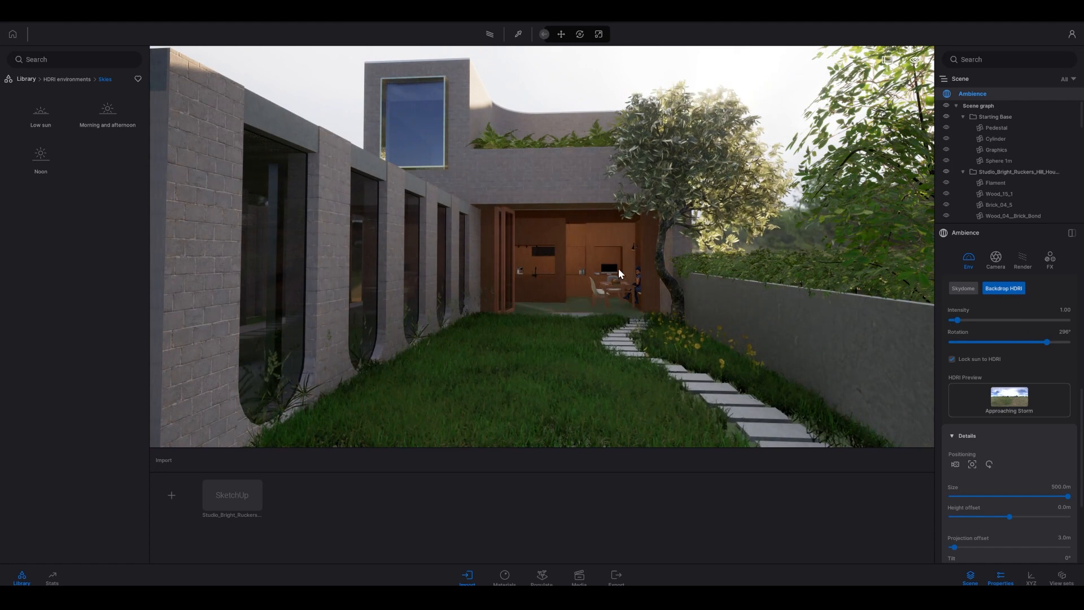
- Set the backdrop's height offset to -1 m while viewing the ground beyond the end of the garden wall
{"action": "right_click_drag", "start_coordinate": [530, 287], "coordinate": [664, 284]}
{"action": "right_click_drag", "start_coordinate": [551, 312], "coordinate": [638, 323]}
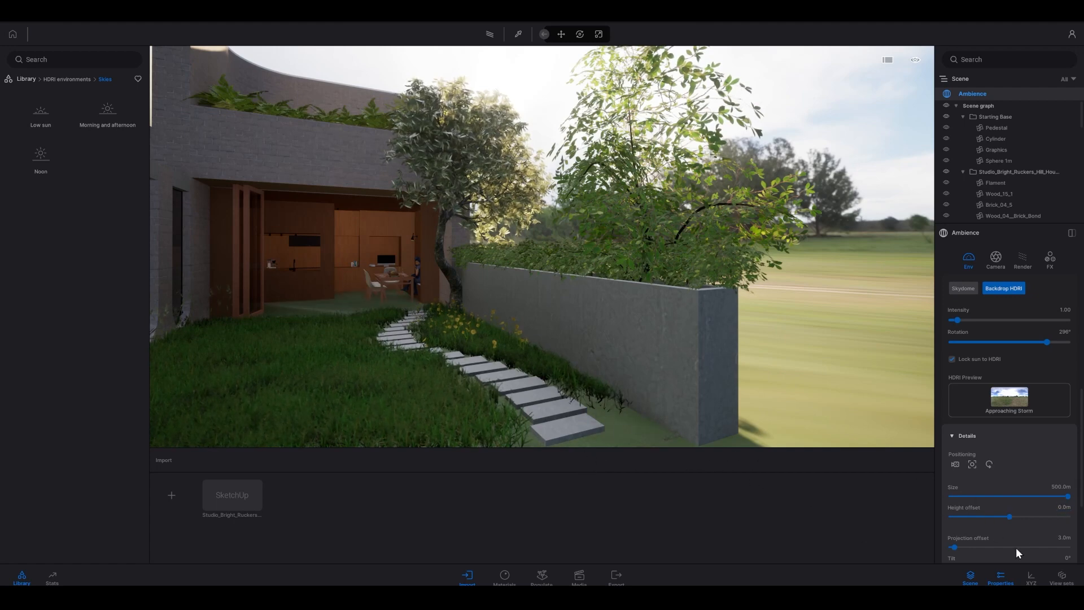
{"action": "left_click", "coordinate": [1063, 506]}
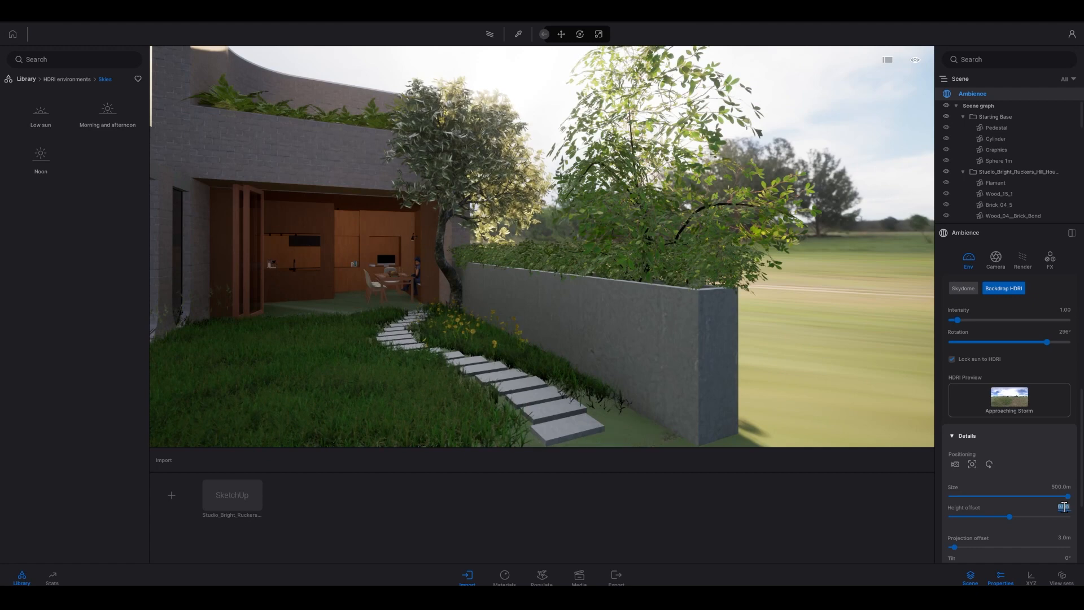
{"action": "type", "text": "-1"}
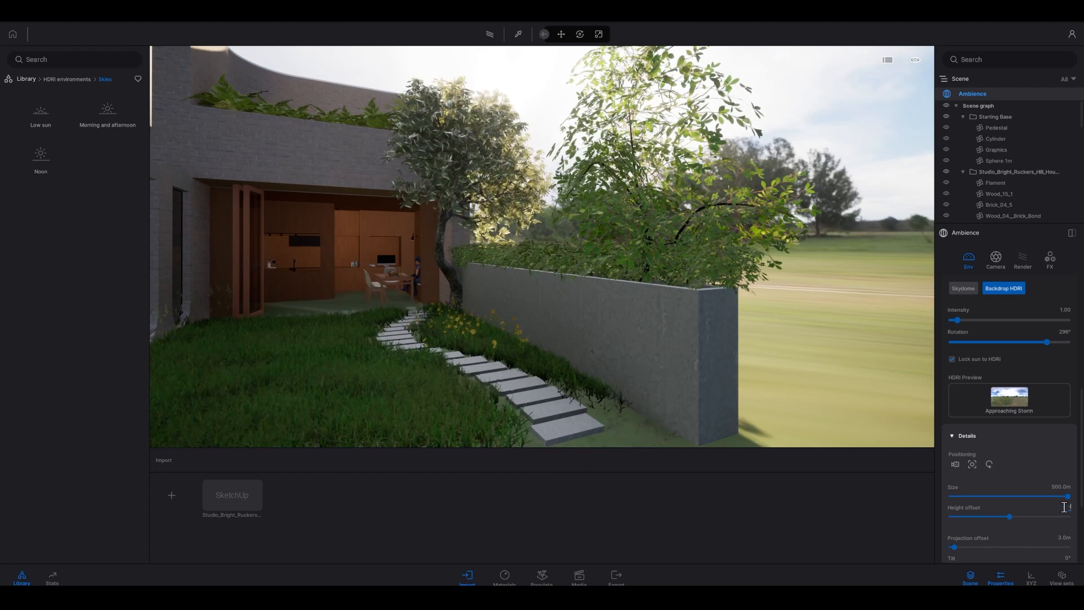
{"action": "key", "text": "Return"}
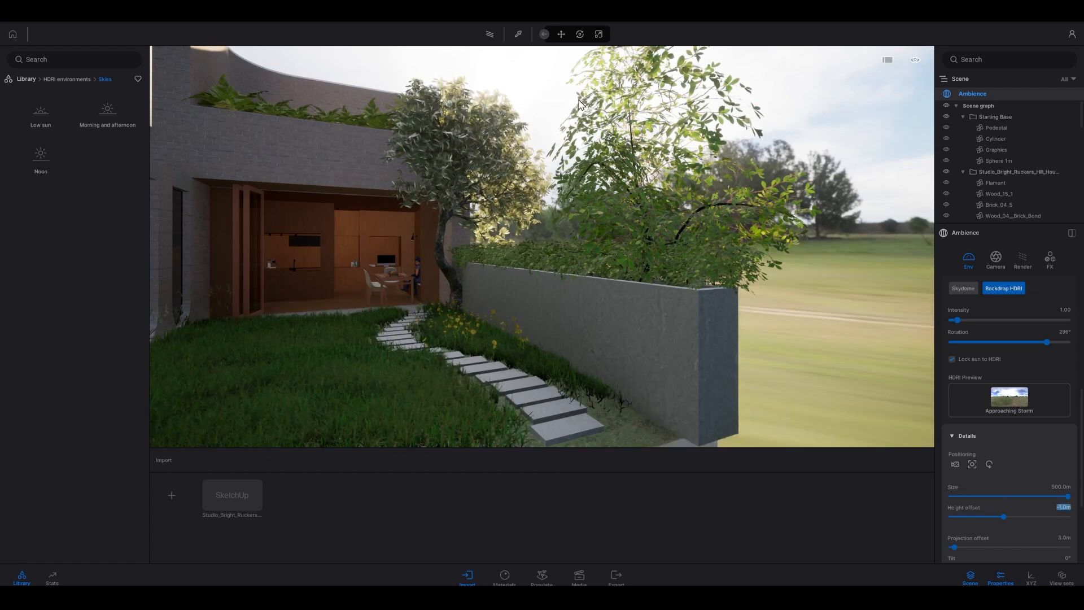
- Set the backdrop's height offset to -5 m and reframe the courtyard towards the house
{"action": "right_click_drag", "start_coordinate": [557, 150], "coordinate": [432, 136]}
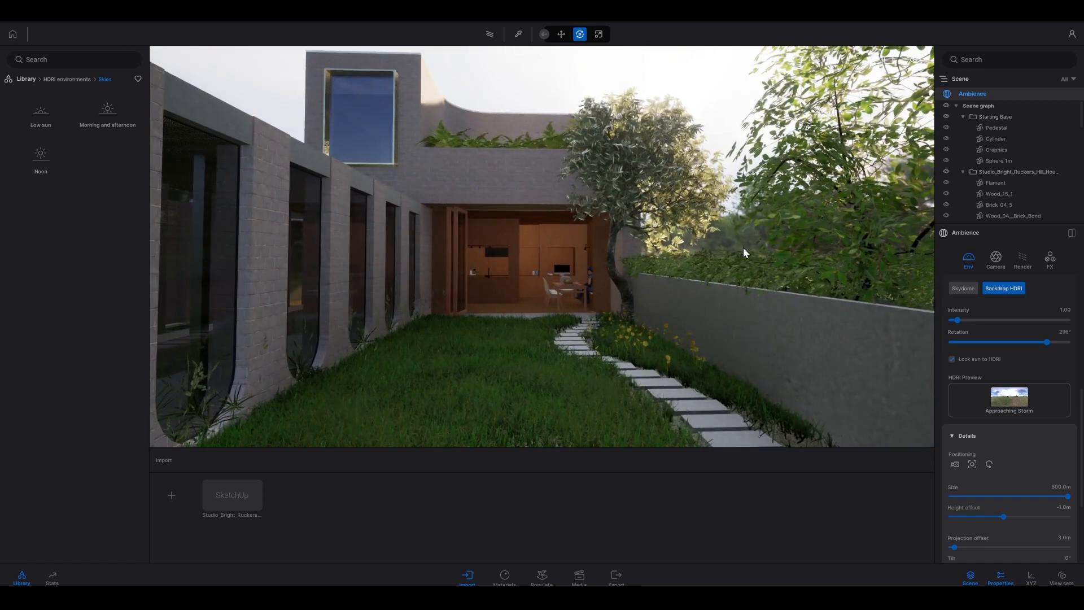
{"action": "right_click_drag", "start_coordinate": [564, 293], "coordinate": [577, 289]}
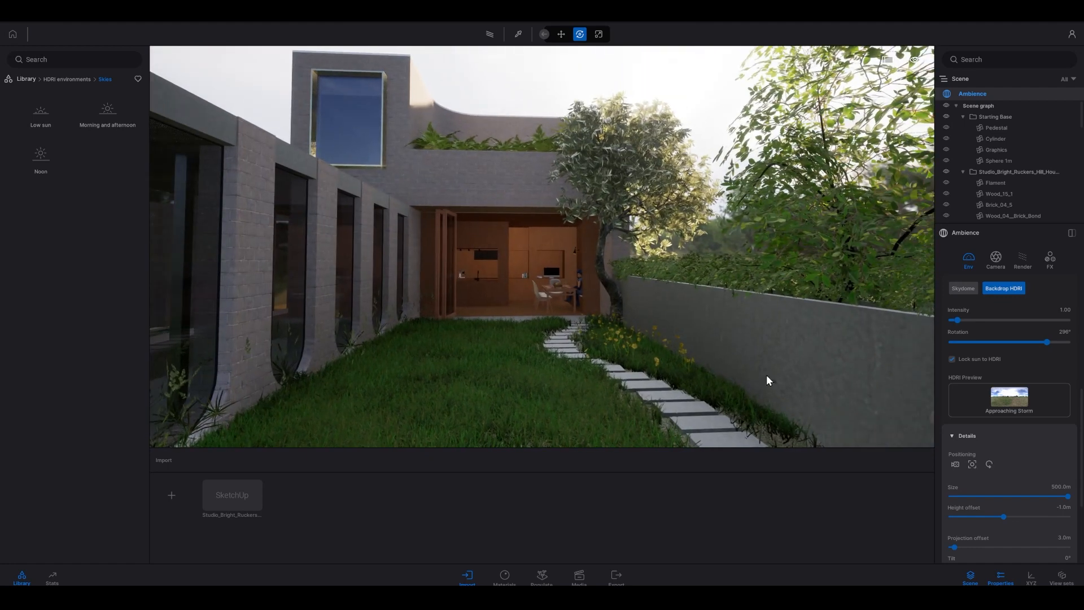
{"action": "left_click", "coordinate": [1063, 507]}
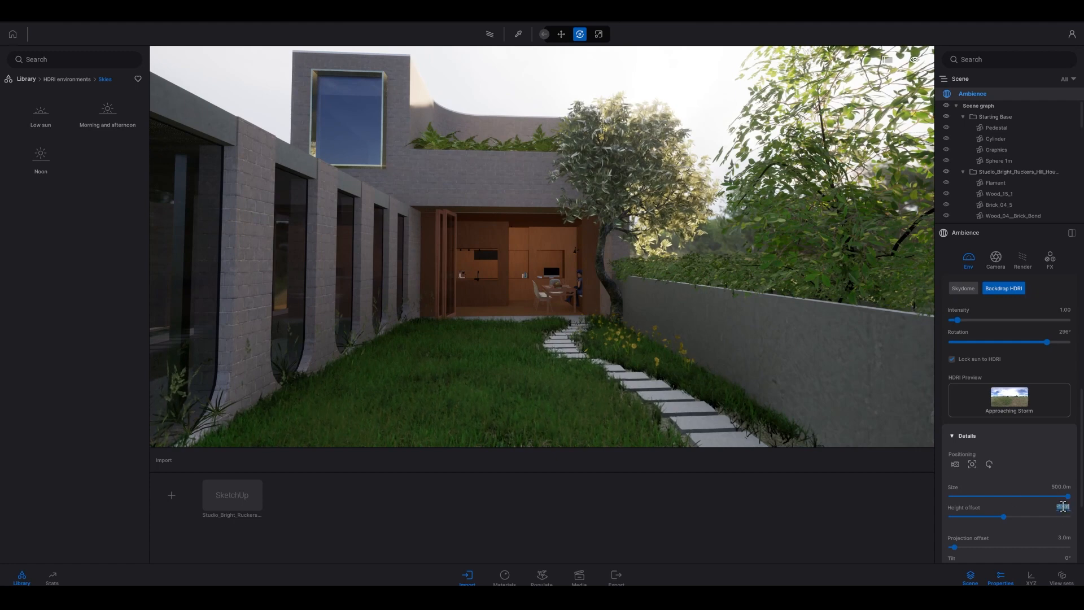
{"action": "type", "text": "-5"}
{"action": "key", "text": "Return"}
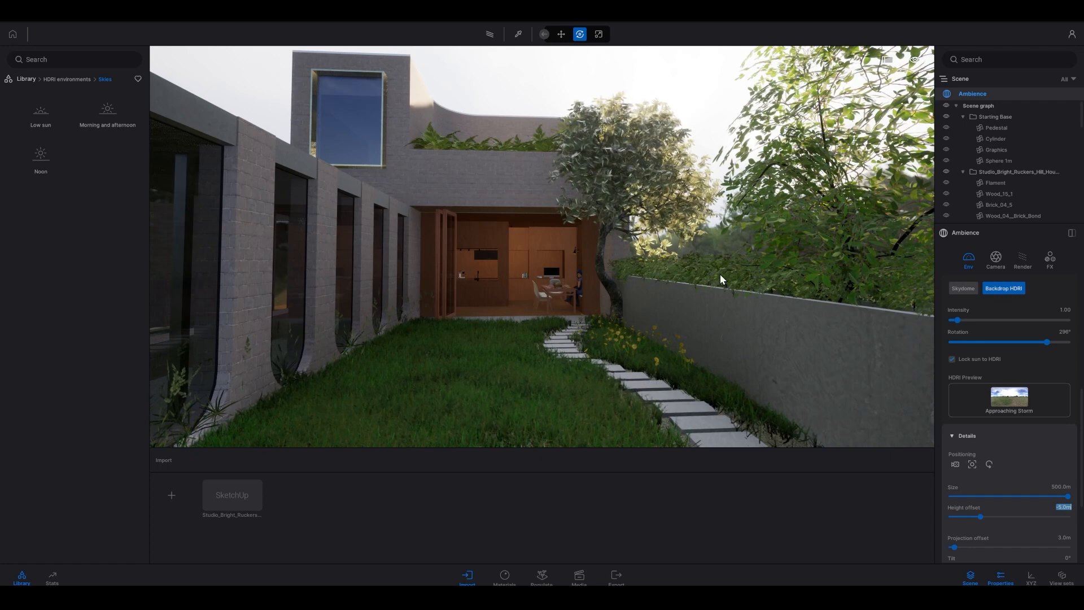
{"action": "mouse_move", "coordinate": [720, 275]}
{"action": "right_mouse_down"}
{"action": "mouse_move", "coordinate": [680, 269]}
{"action": "mouse_move", "coordinate": [699, 275]}
{"action": "right_mouse_up"}
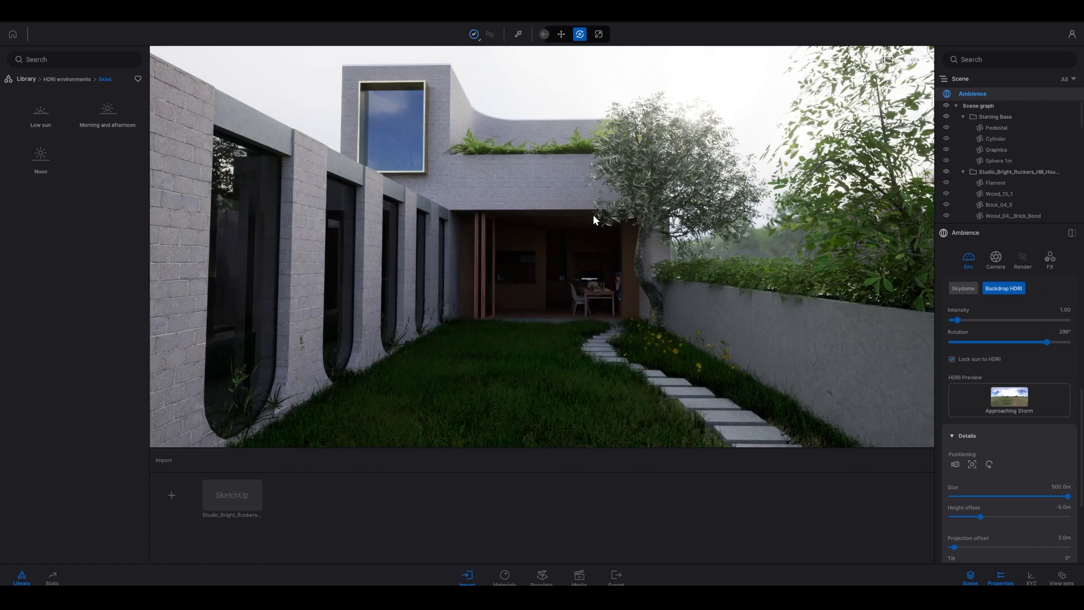
- Go to the library folder of the Approaching Storm HDRI and assign Venice Sunset as the backdrop instead
{"action": "left_click", "coordinate": [1007, 387]}
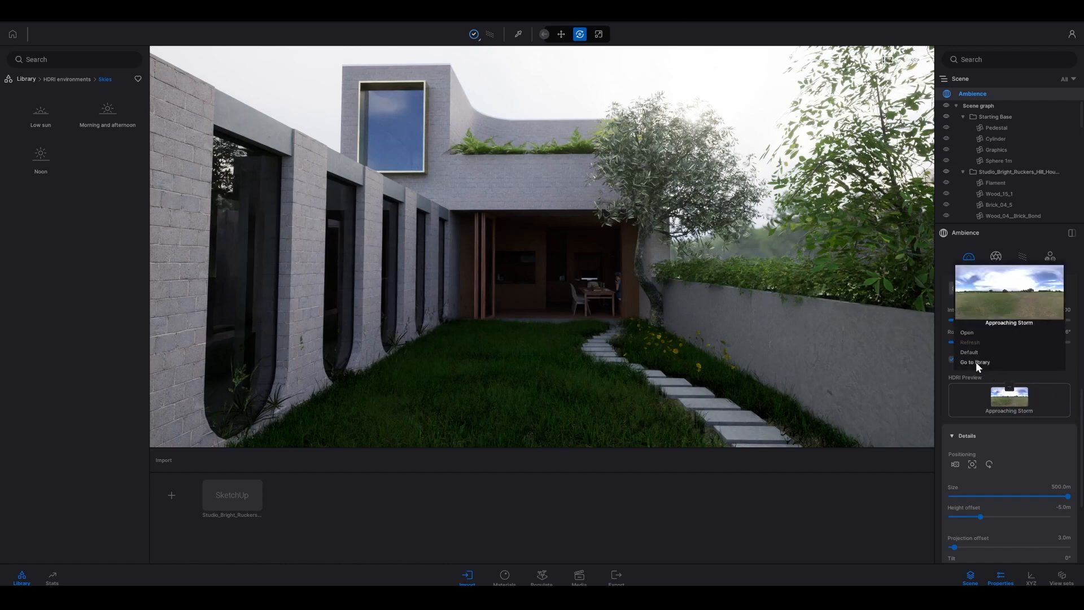
{"action": "left_click", "coordinate": [975, 274]}
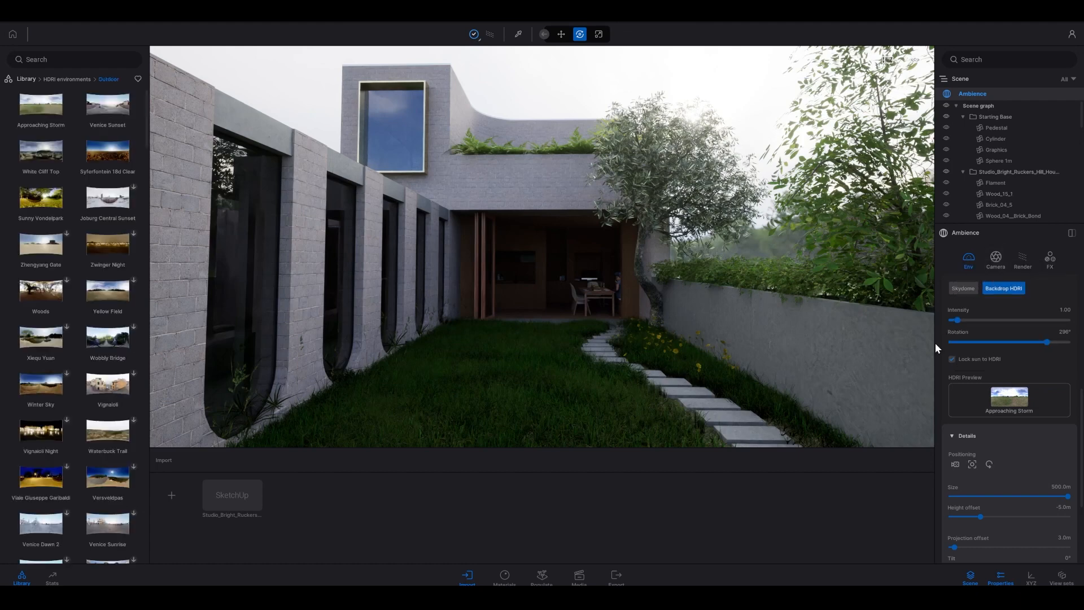
{"action": "mouse_move", "coordinate": [88, 391]}
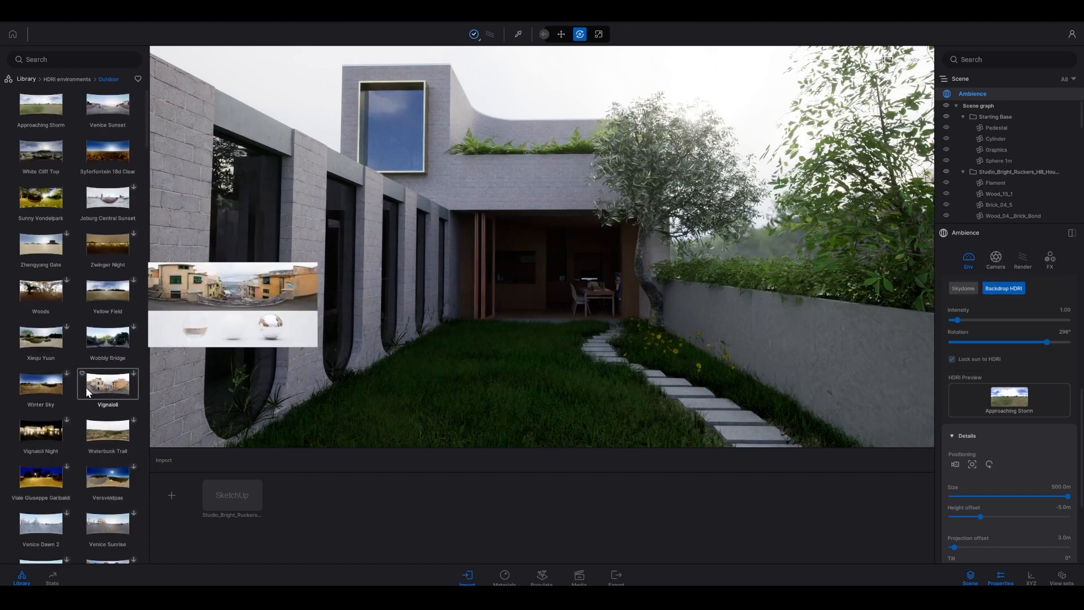
{"action": "mouse_move", "coordinate": [79, 113]}
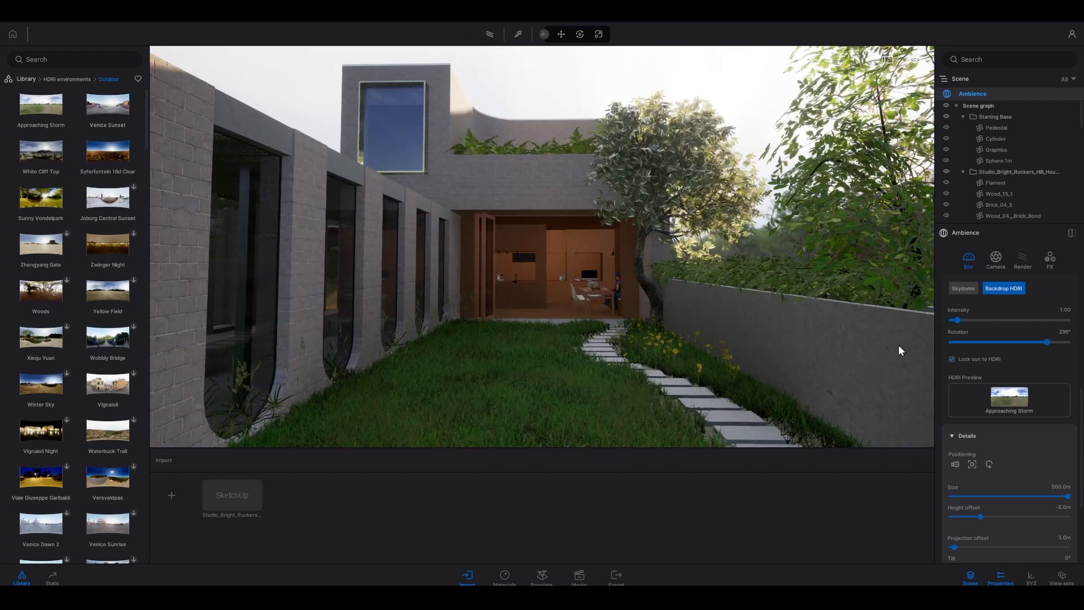
{"action": "left_click_drag", "start_coordinate": [1009, 404], "coordinate": [1004, 395]}
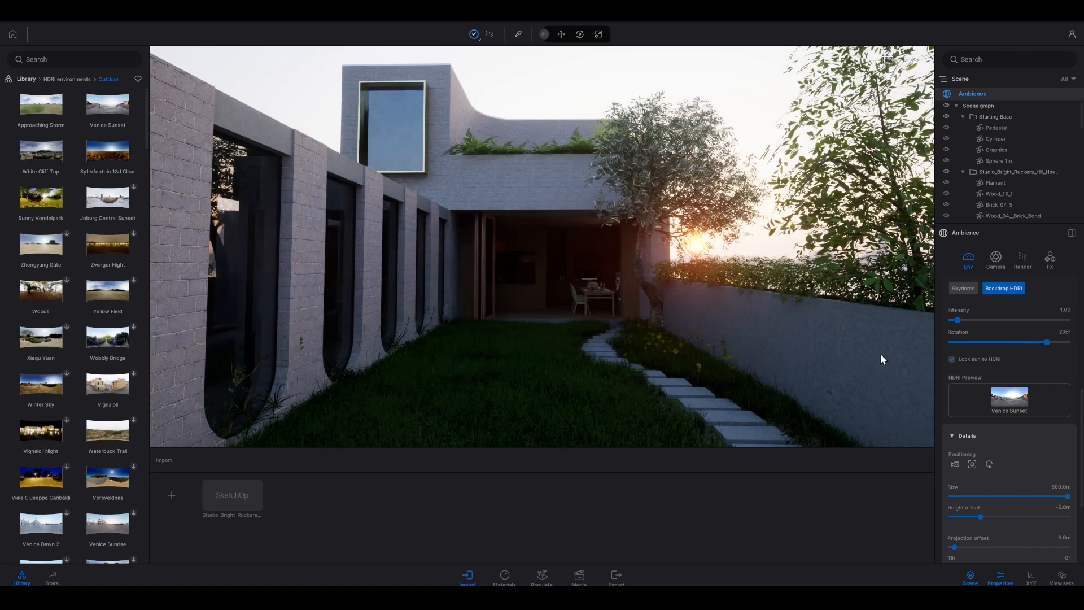
- In the global lighting details, raise the ambient light, set sun intensity to 25 and moon intensity to 1.50, and warm the white balance to about 8,080 K
{"action": "scroll", "coordinate": [1047, 446], "scroll_direction": "down", "scroll_amount": 3}
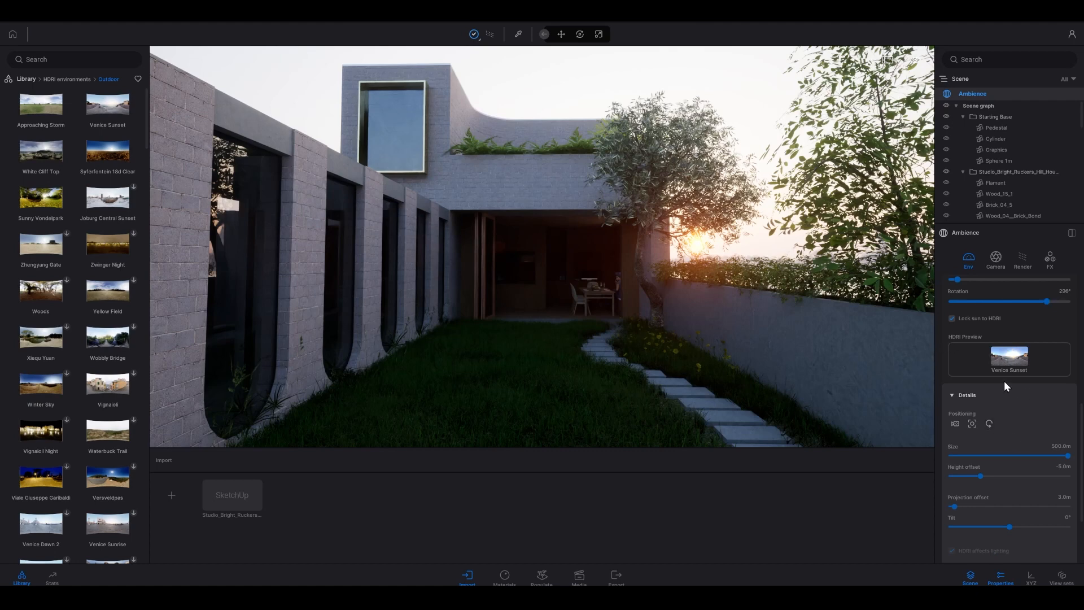
{"action": "scroll", "coordinate": [1060, 417], "scroll_direction": "down", "scroll_amount": 4}
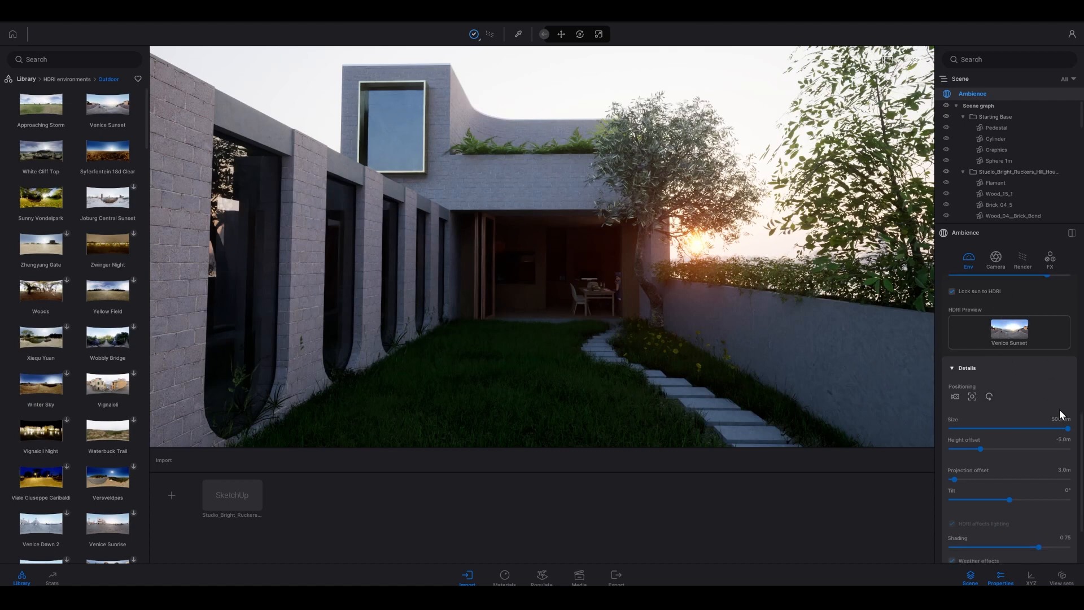
{"action": "scroll", "coordinate": [1059, 415], "scroll_direction": "up", "scroll_amount": 10}
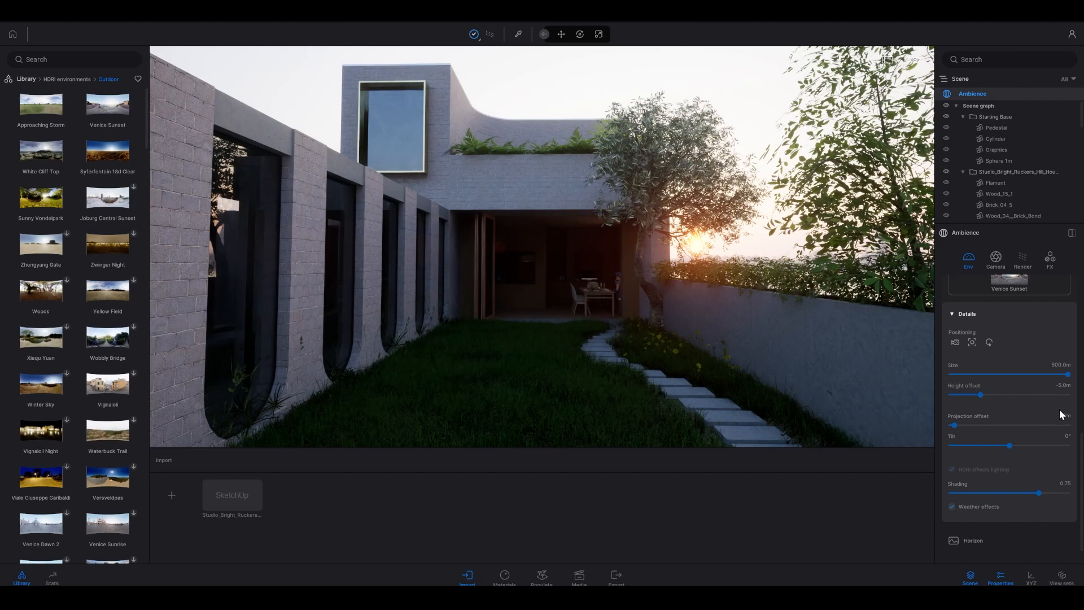
{"action": "scroll", "coordinate": [1059, 405], "scroll_direction": "up", "scroll_amount": 5}
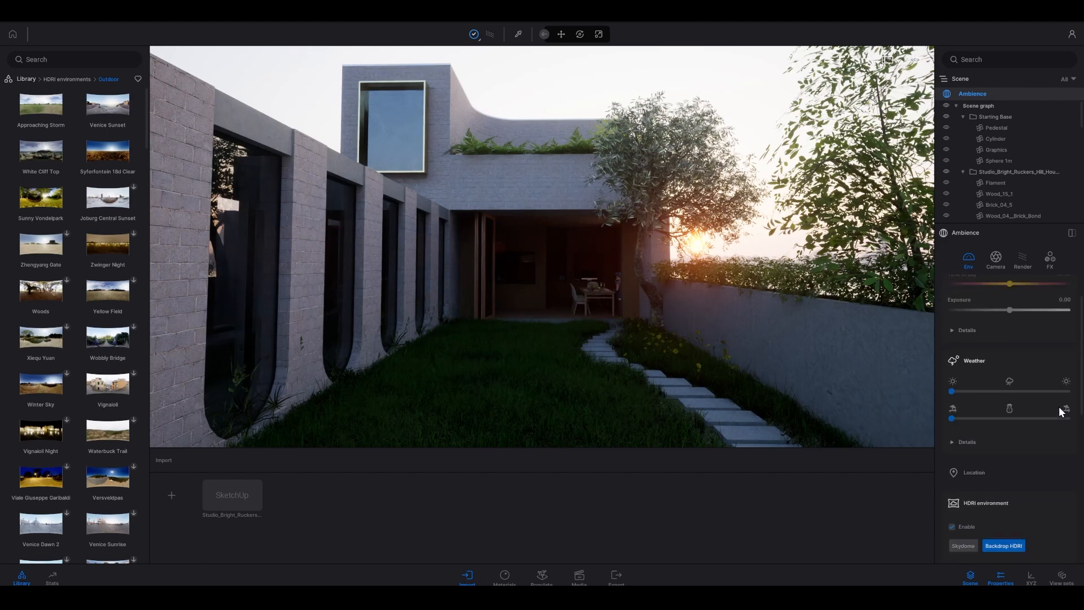
{"action": "left_click", "coordinate": [949, 371]}
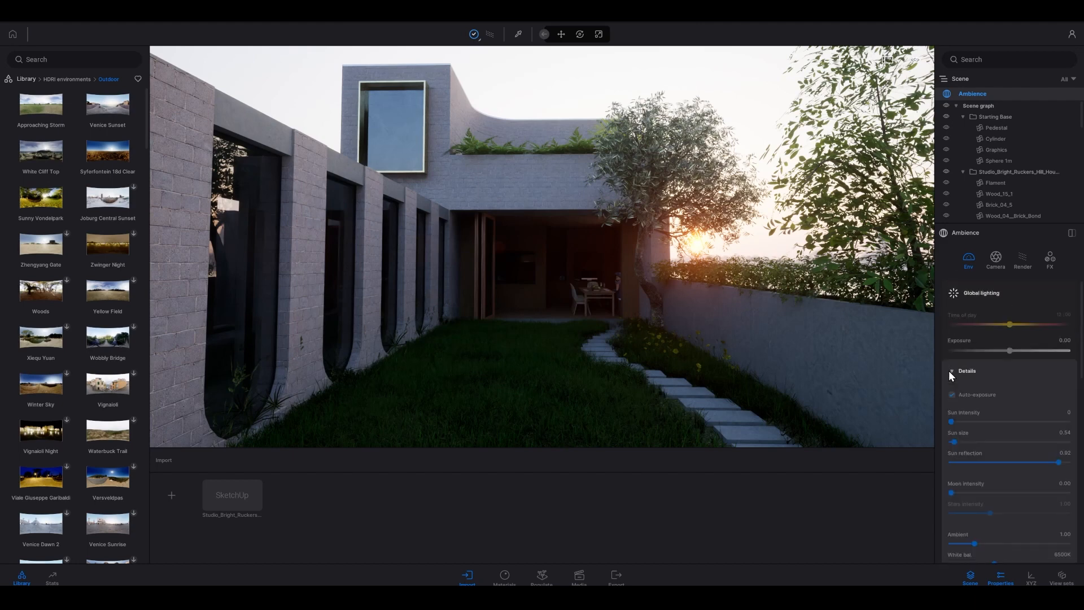
{"action": "scroll", "coordinate": [1013, 402], "scroll_direction": "down", "scroll_amount": 1}
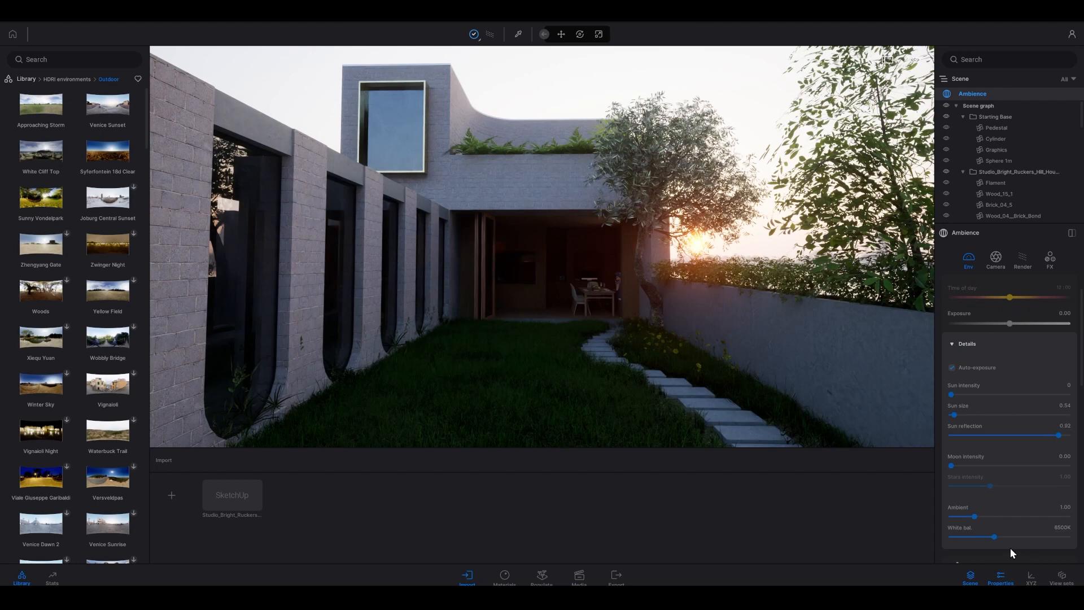
{"action": "left_click_drag", "start_coordinate": [994, 537], "coordinate": [1069, 539]}
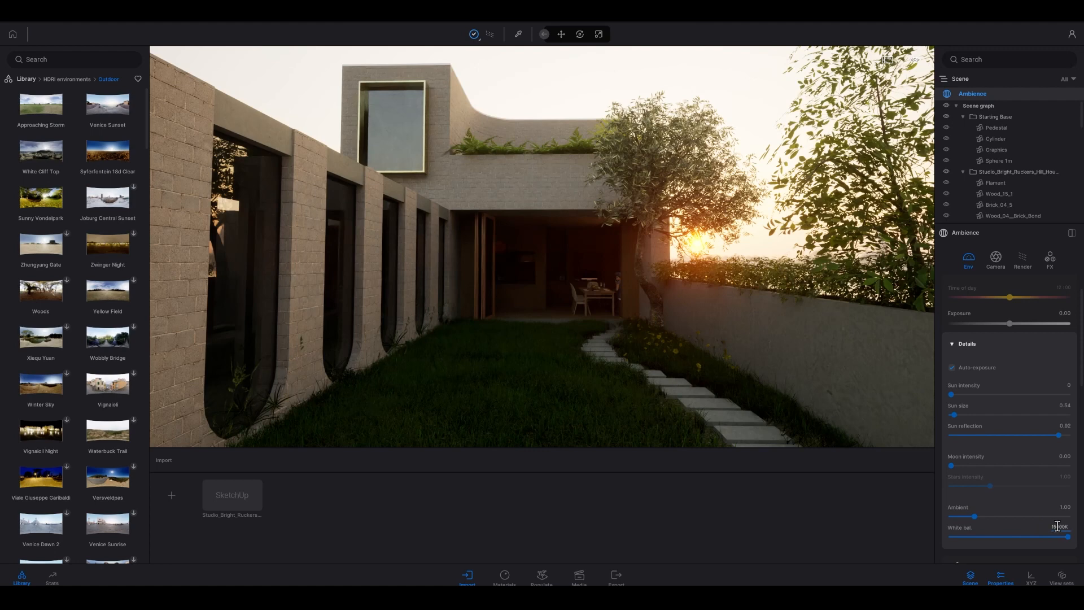
{"action": "left_click_drag", "start_coordinate": [974, 515], "coordinate": [1024, 516]}
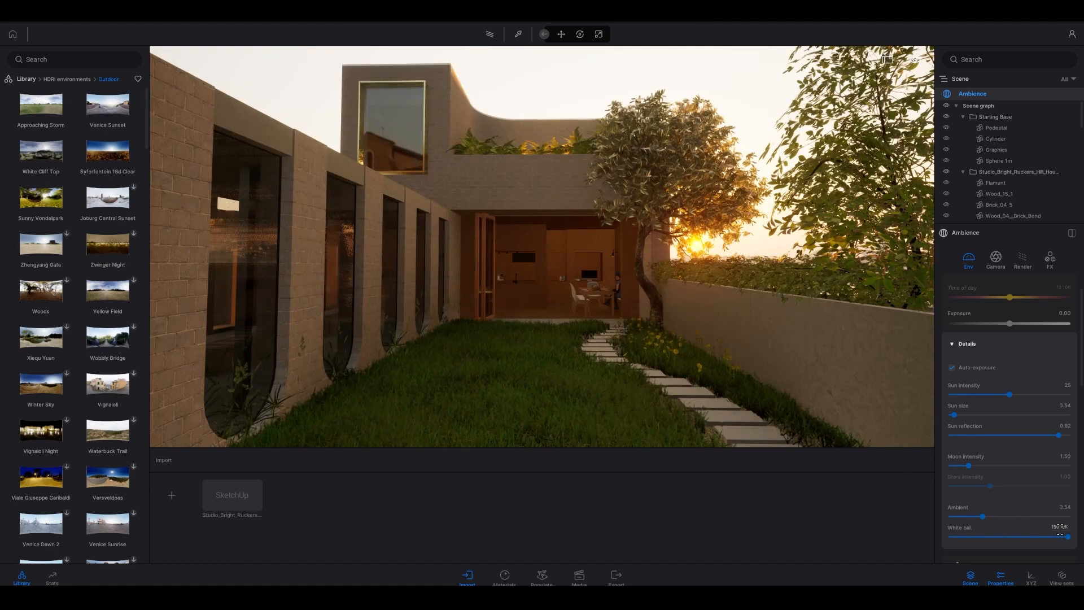
{"action": "left_click_drag", "start_coordinate": [1068, 537], "coordinate": [1008, 537]}
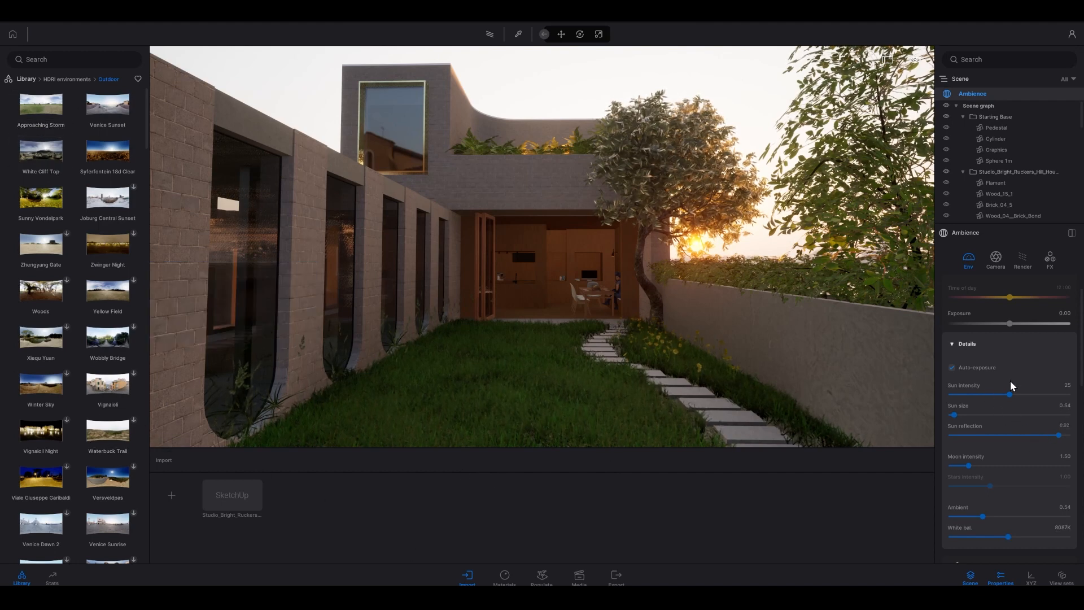
- Review the ambience's weather and HDRI environment settings, and browse the previews of the outdoor HDRIs in the library
{"action": "scroll", "coordinate": [1011, 381], "scroll_direction": "down", "scroll_amount": 5}
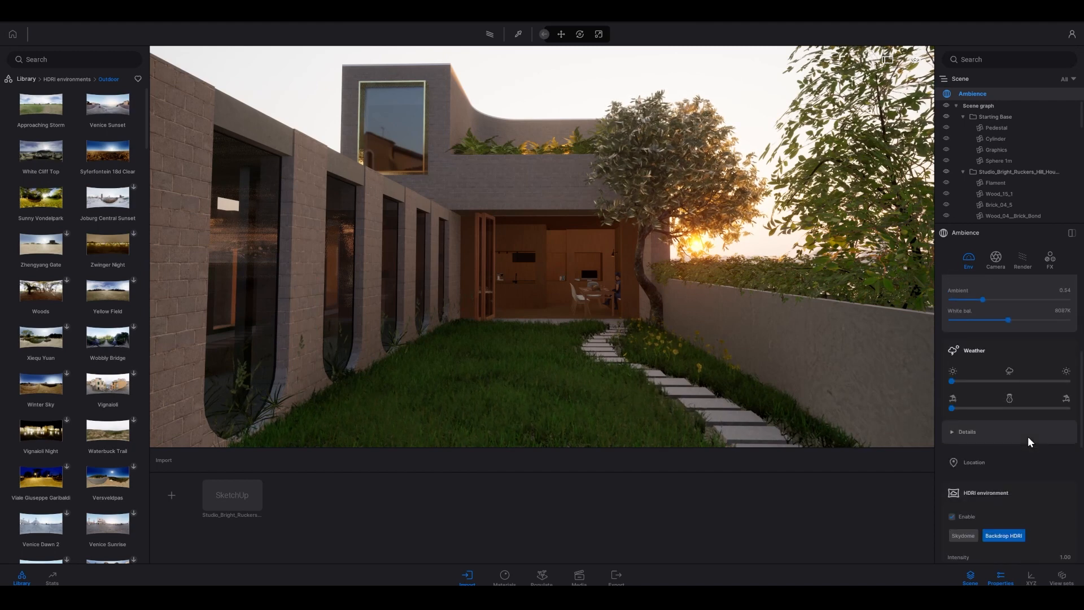
{"action": "scroll", "coordinate": [1028, 435], "scroll_direction": "down", "scroll_amount": 1}
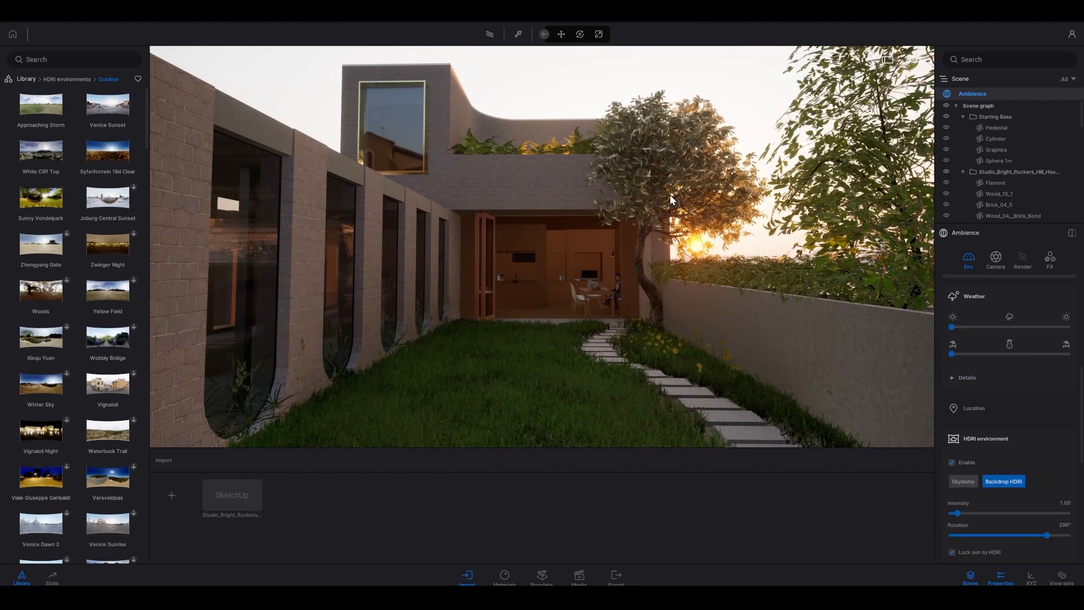
{"action": "scroll", "coordinate": [1019, 480], "scroll_direction": "down", "scroll_amount": 1}
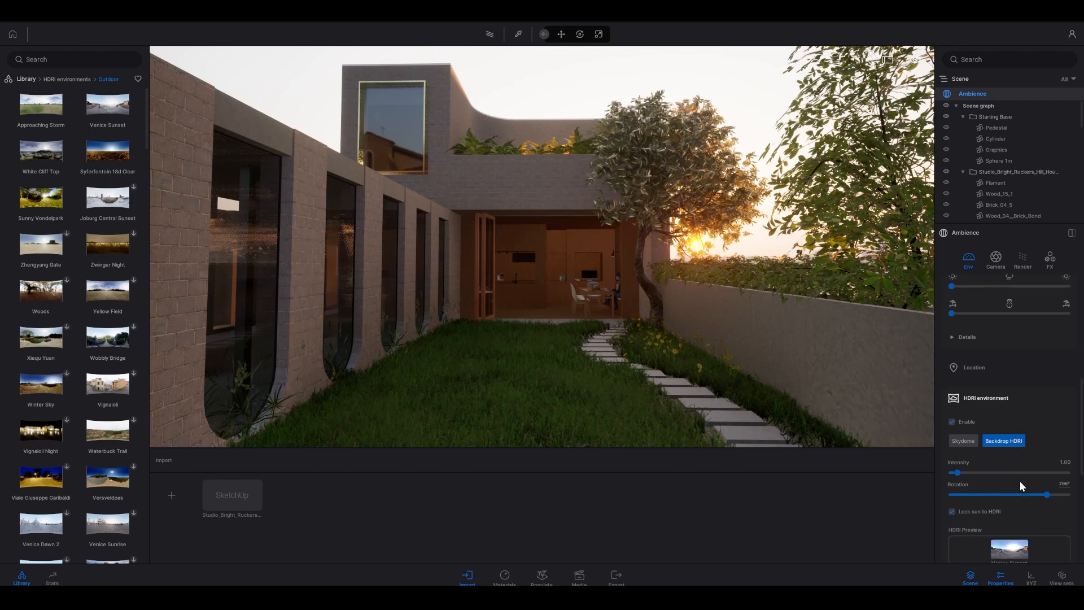
{"action": "scroll", "coordinate": [77, 456], "scroll_direction": "down", "scroll_amount": 6}
{"action": "scroll", "coordinate": [77, 456], "scroll_direction": "down", "scroll_amount": 3}
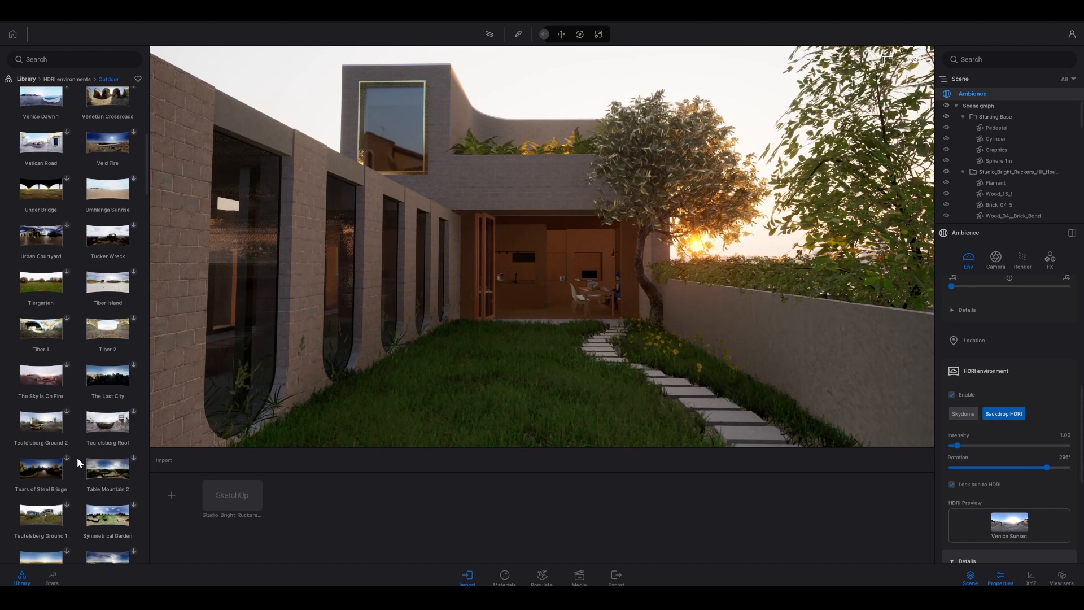
{"action": "scroll", "coordinate": [85, 469], "scroll_direction": "down", "scroll_amount": 1}
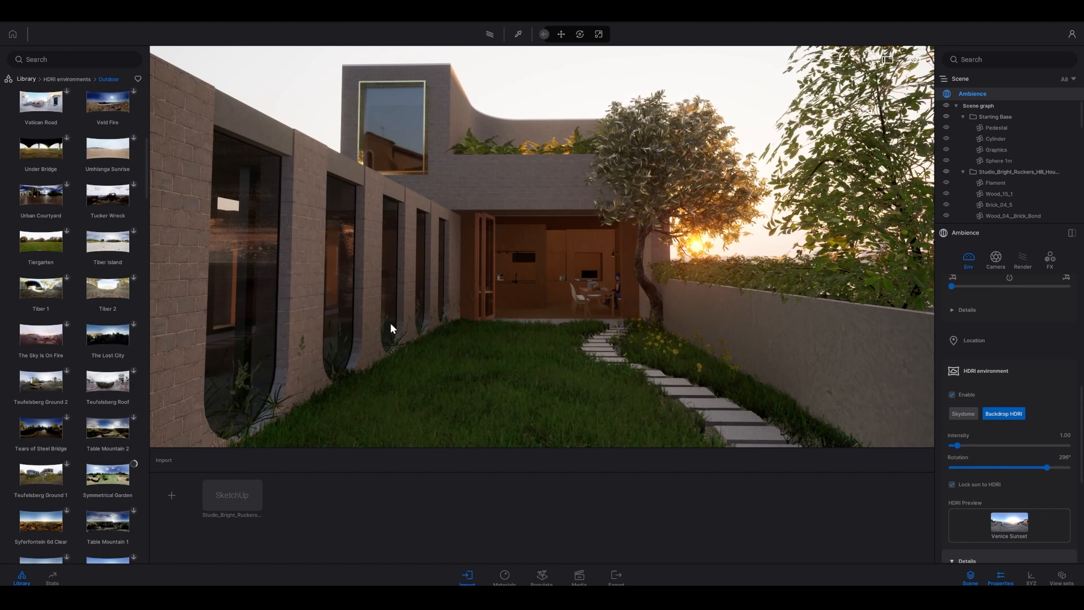
{"action": "mouse_move", "coordinate": [94, 484]}
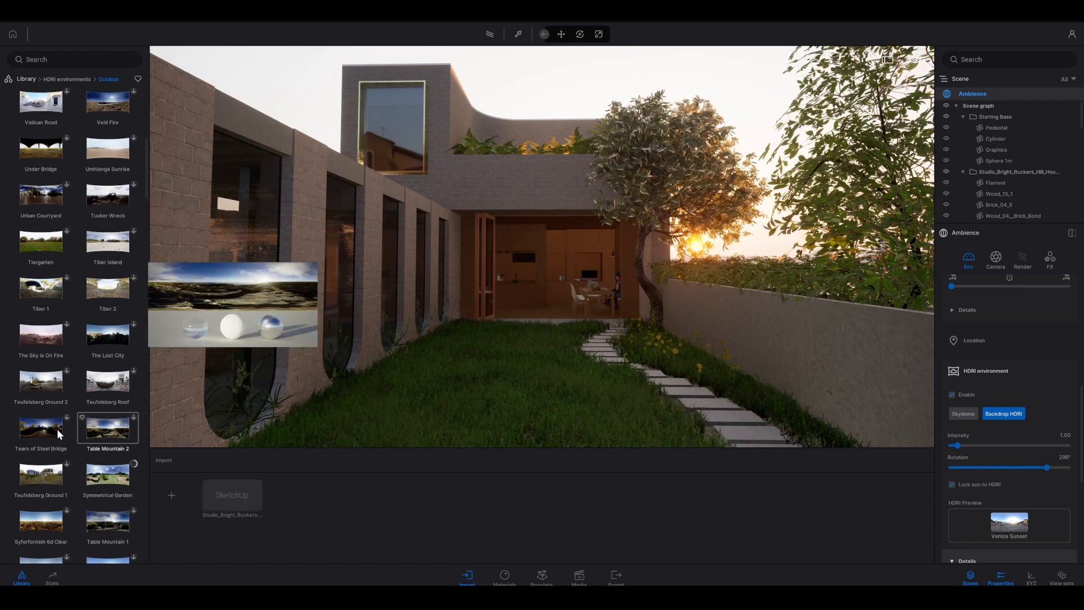
{"action": "mouse_move", "coordinate": [125, 479]}
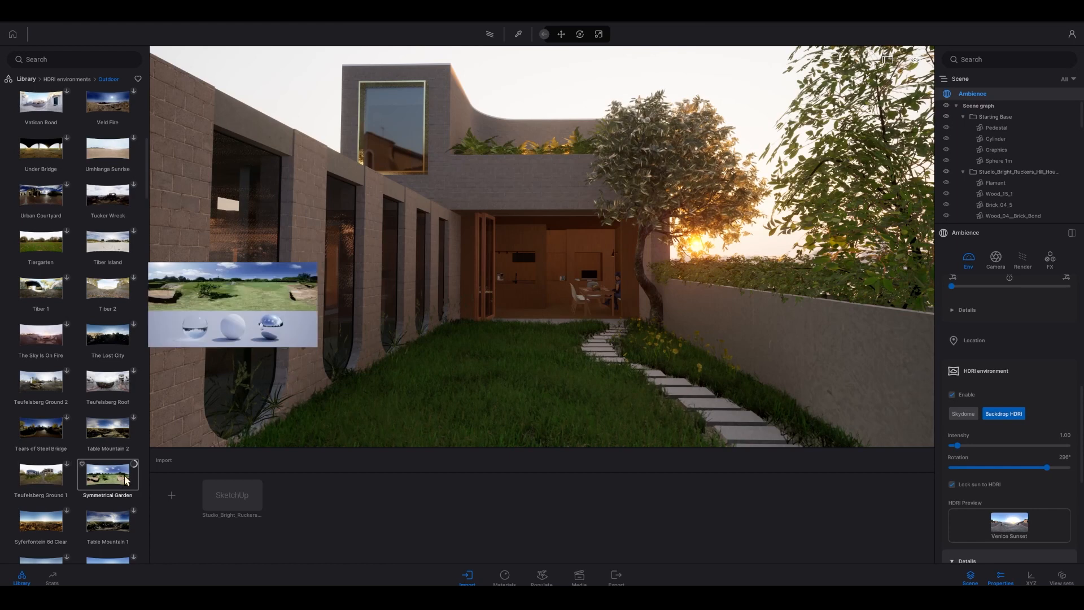
{"action": "mouse_move", "coordinate": [52, 445]}
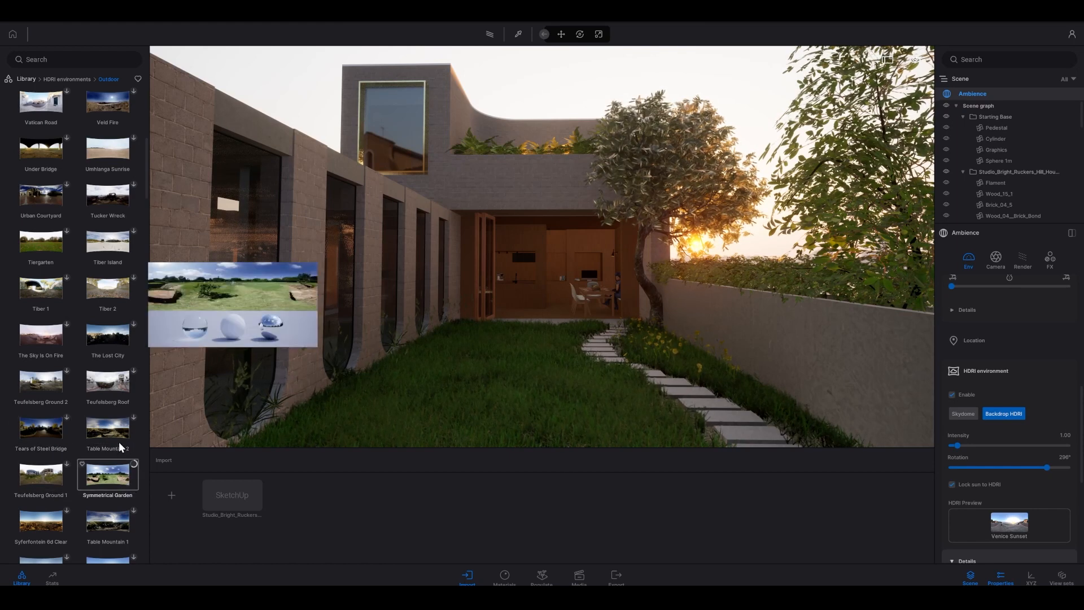
{"action": "mouse_move", "coordinate": [42, 527]}
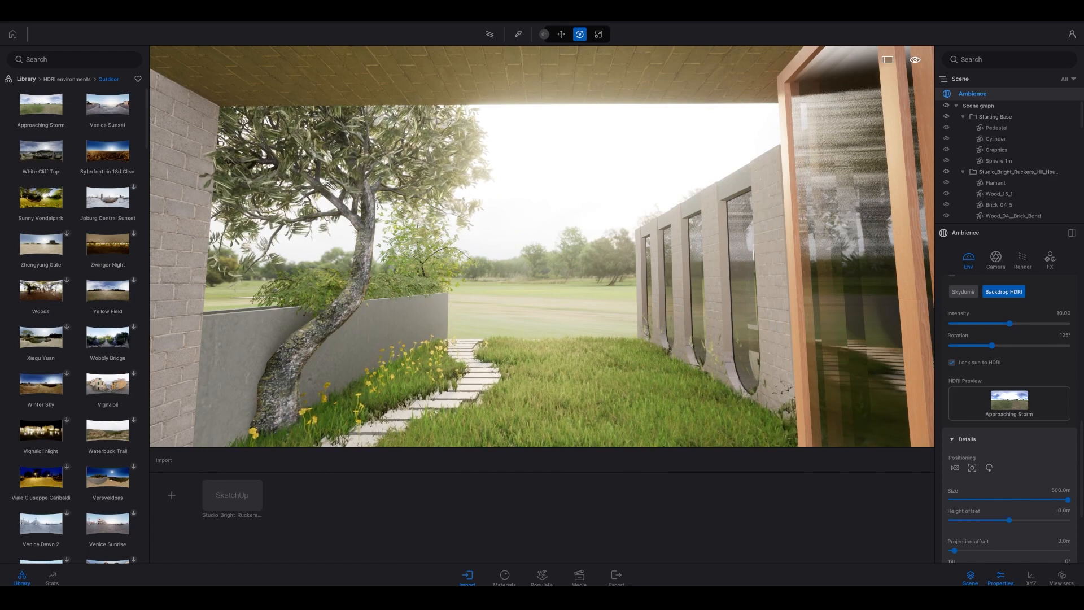
- Lower the Approaching Storm backdrop's height offset to about -7.4 m while viewing the ground beyond the courtyard wall
{"action": "right_click_drag", "start_coordinate": [531, 297], "coordinate": [463, 297]}
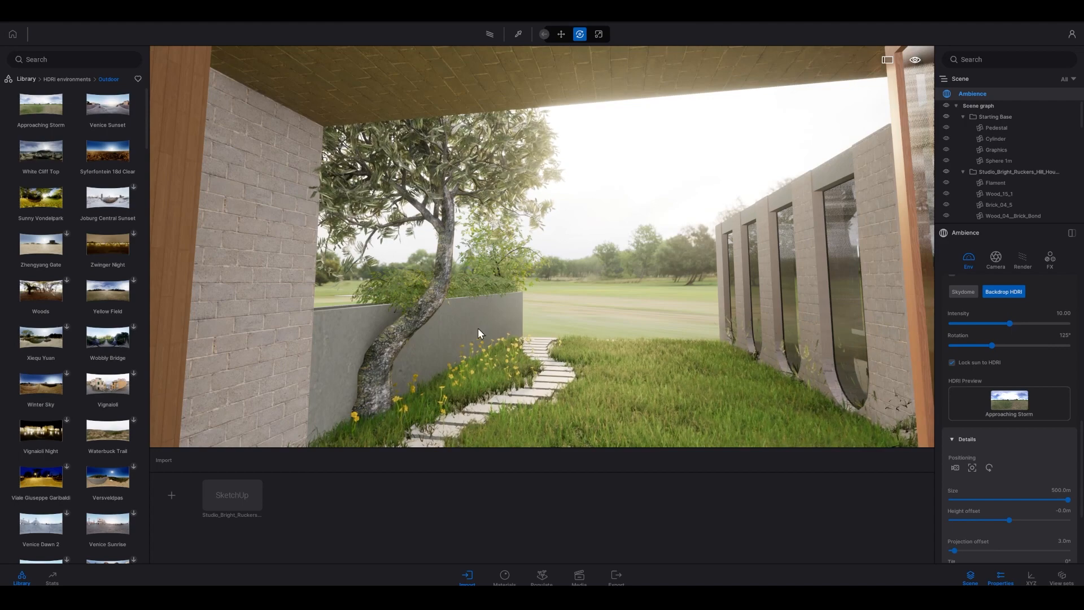
{"action": "right_click_drag", "start_coordinate": [553, 330], "coordinate": [601, 331]}
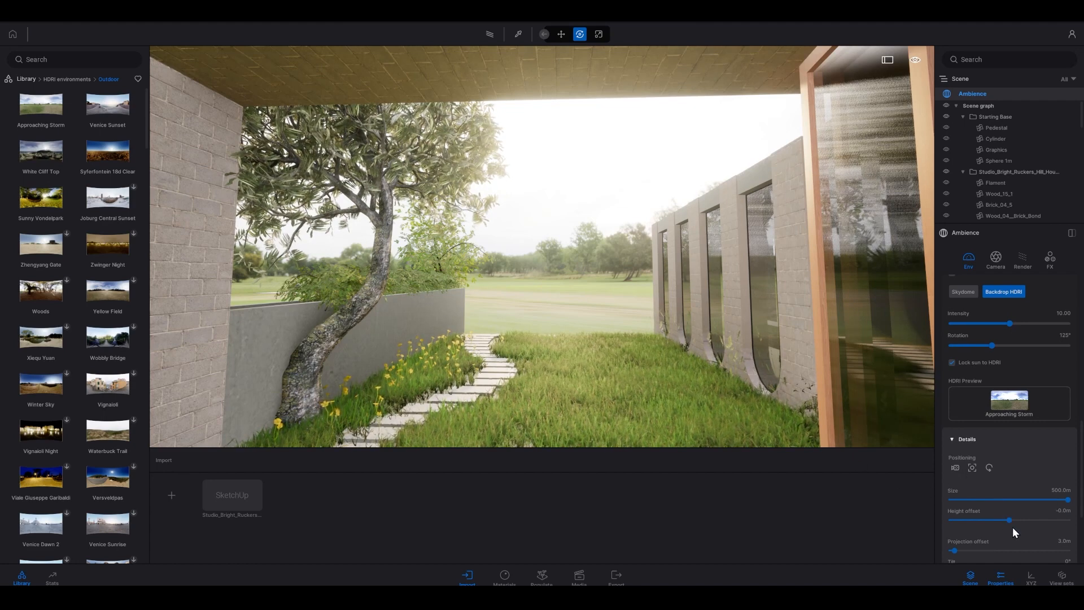
{"action": "left_click_drag", "start_coordinate": [1004, 520], "coordinate": [1001, 521]}
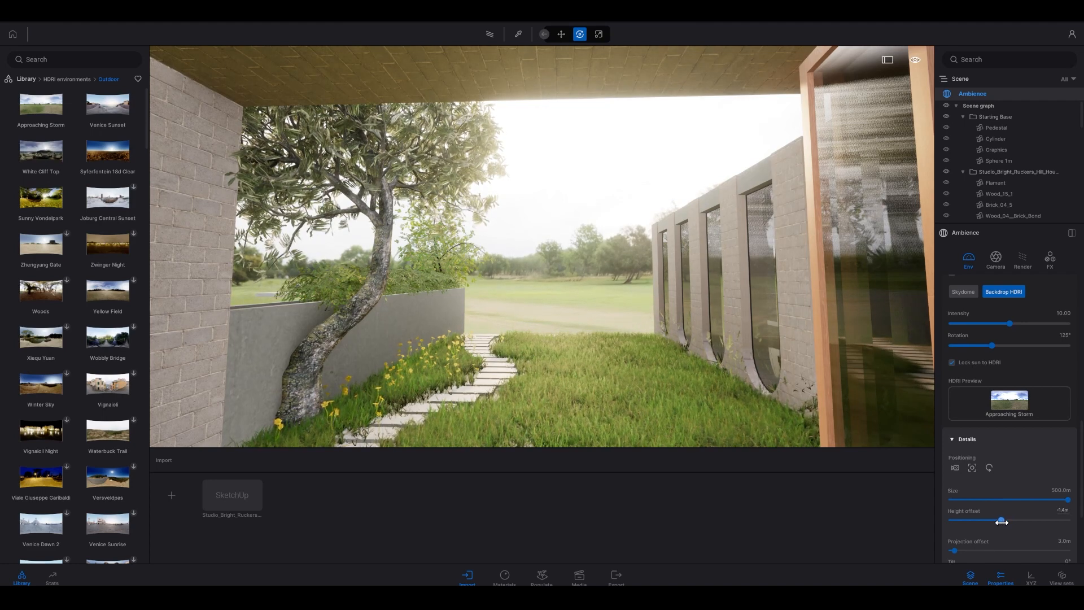
{"action": "left_click_drag", "start_coordinate": [1001, 522], "coordinate": [967, 523]}
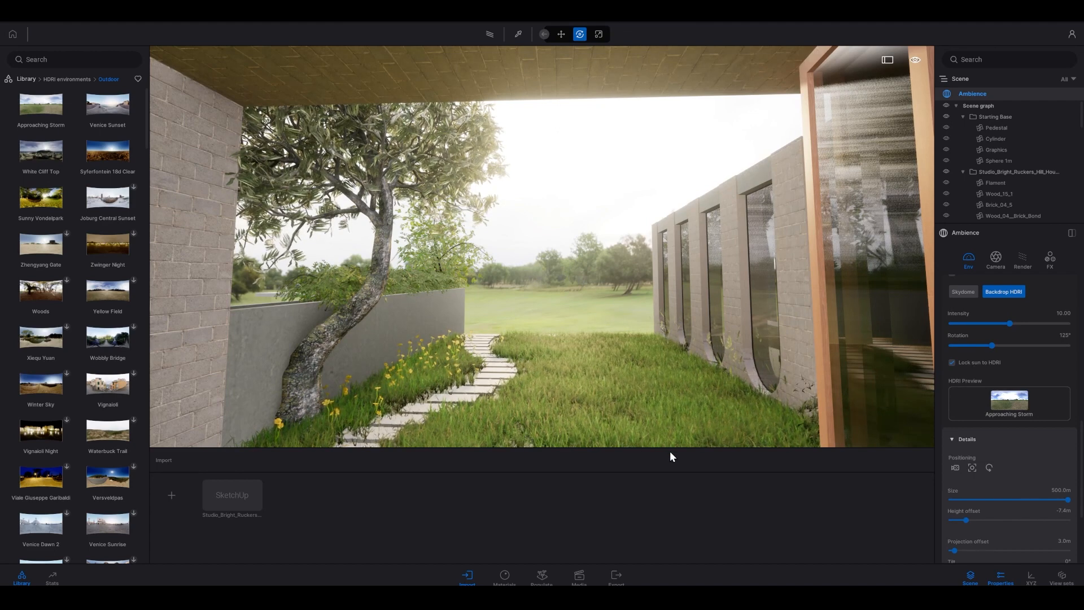
{"action": "key", "text": "r"}
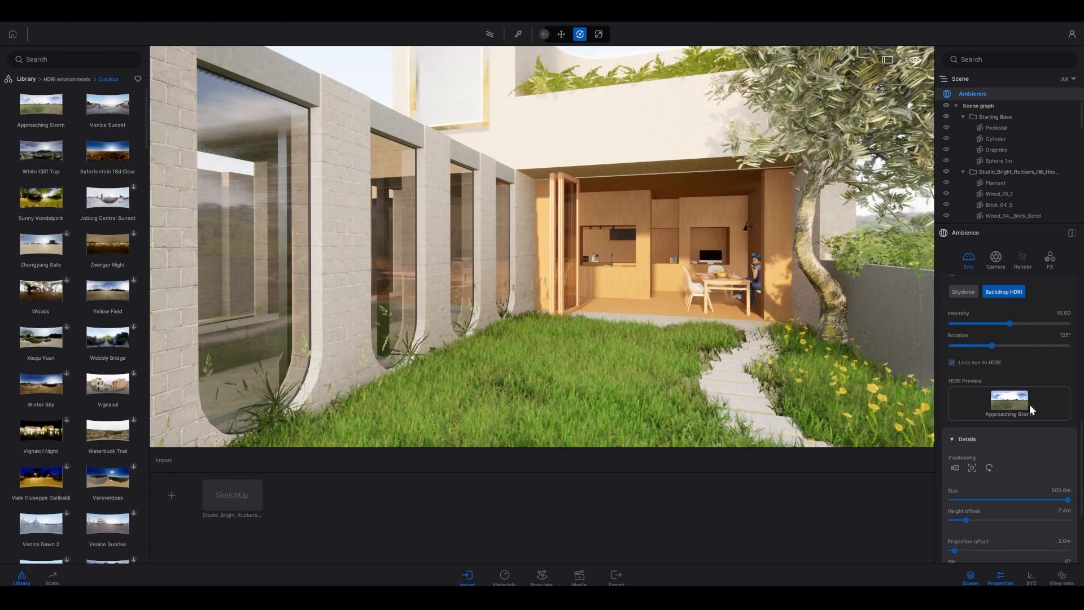
{"action": "scroll", "coordinate": [1028, 403], "scroll_direction": "up", "scroll_amount": 2}
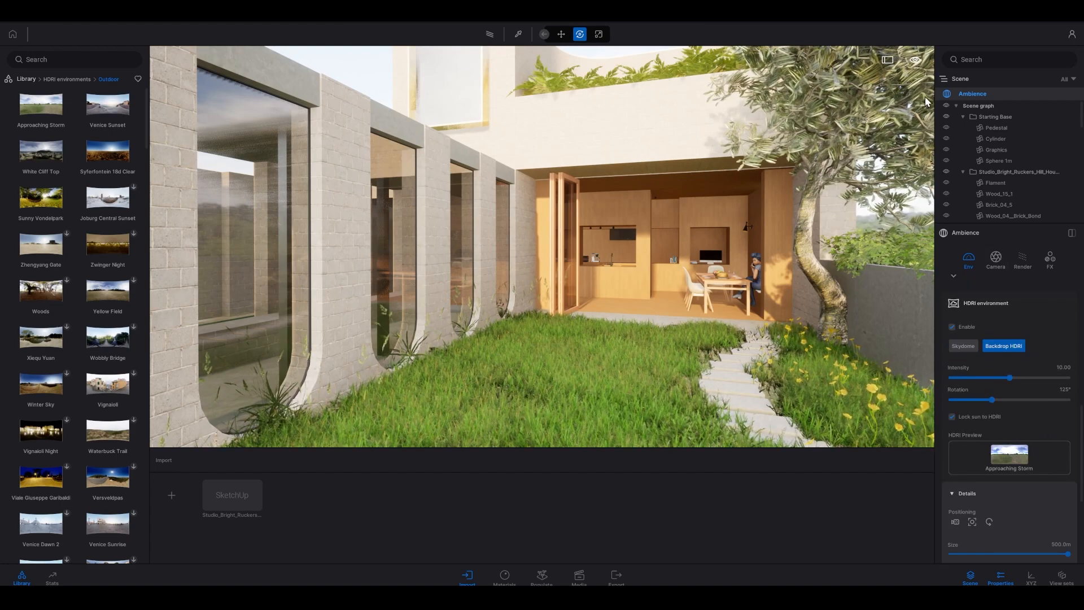
{"action": "scroll", "coordinate": [1024, 388], "scroll_direction": "up", "scroll_amount": 9}
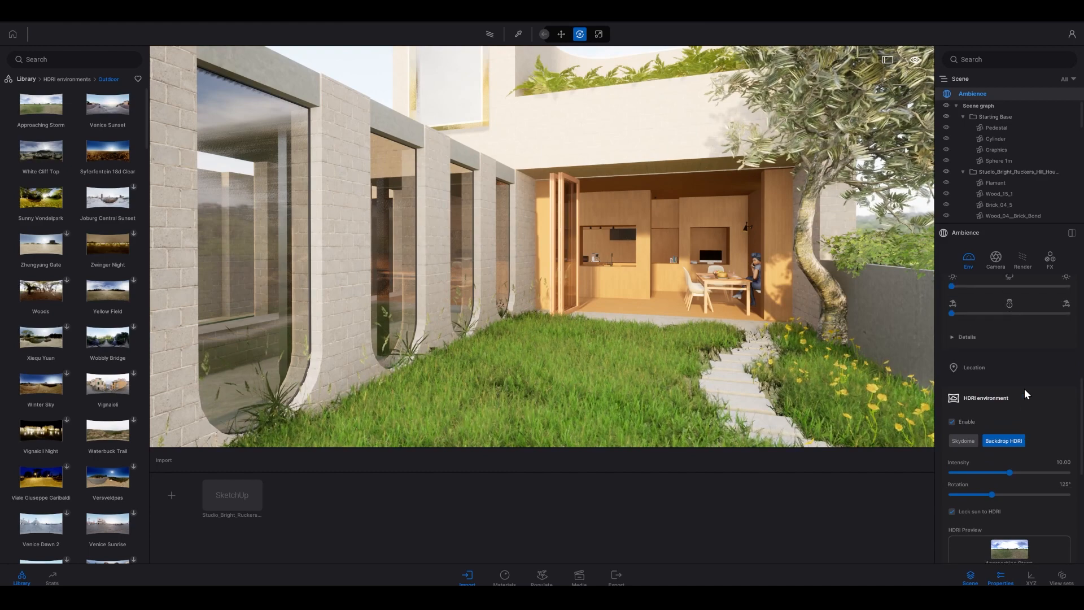
{"action": "scroll", "coordinate": [1044, 352], "scroll_direction": "up", "scroll_amount": 6}
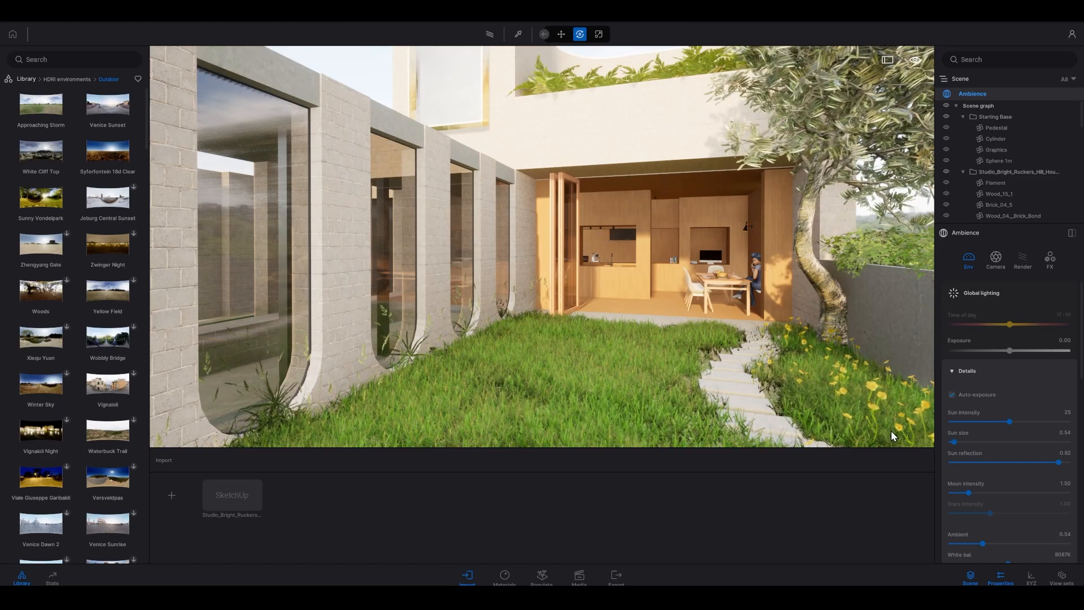
{"action": "key", "text": "r"}
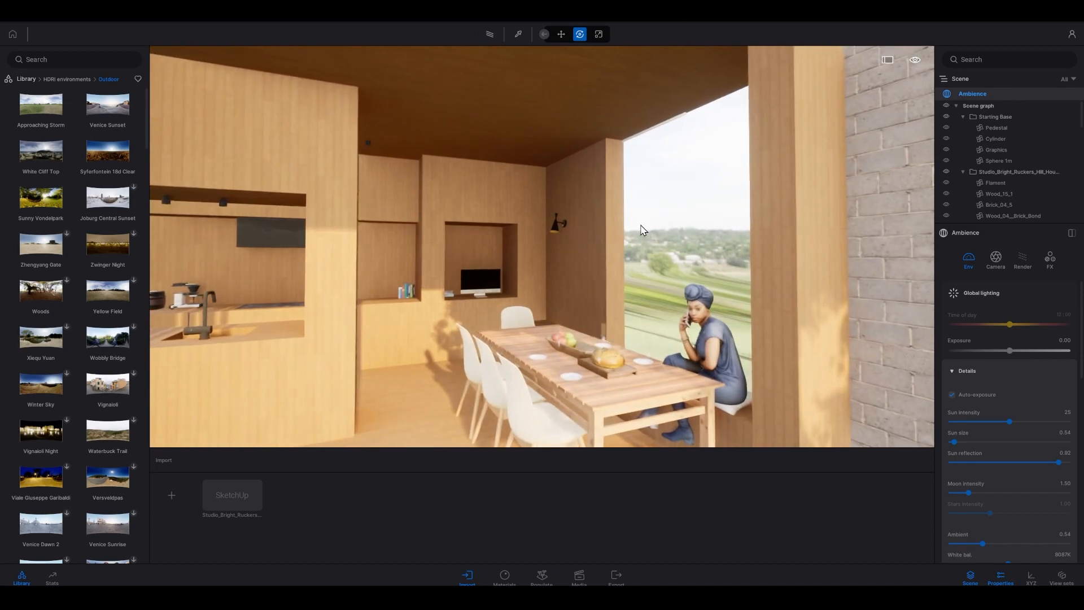
- Place an area light from the Lights library near the dining area's large window and filter the scene graph to lights
{"action": "right_click_drag", "start_coordinate": [644, 230], "coordinate": [690, 244]}
{"action": "mouse_move", "coordinate": [119, 260]}
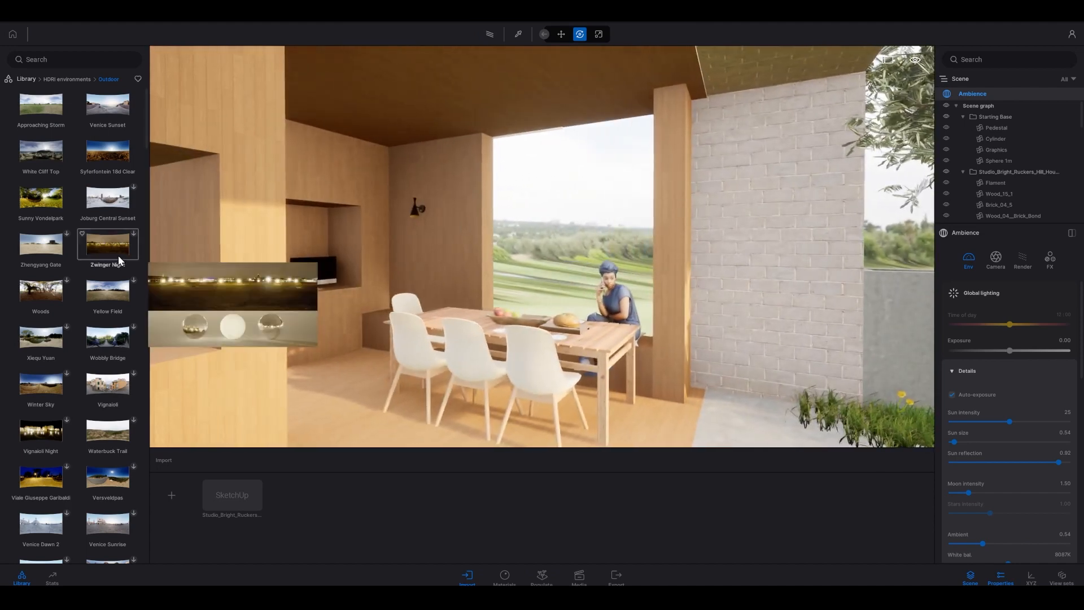
{"action": "left_click", "coordinate": [29, 79]}
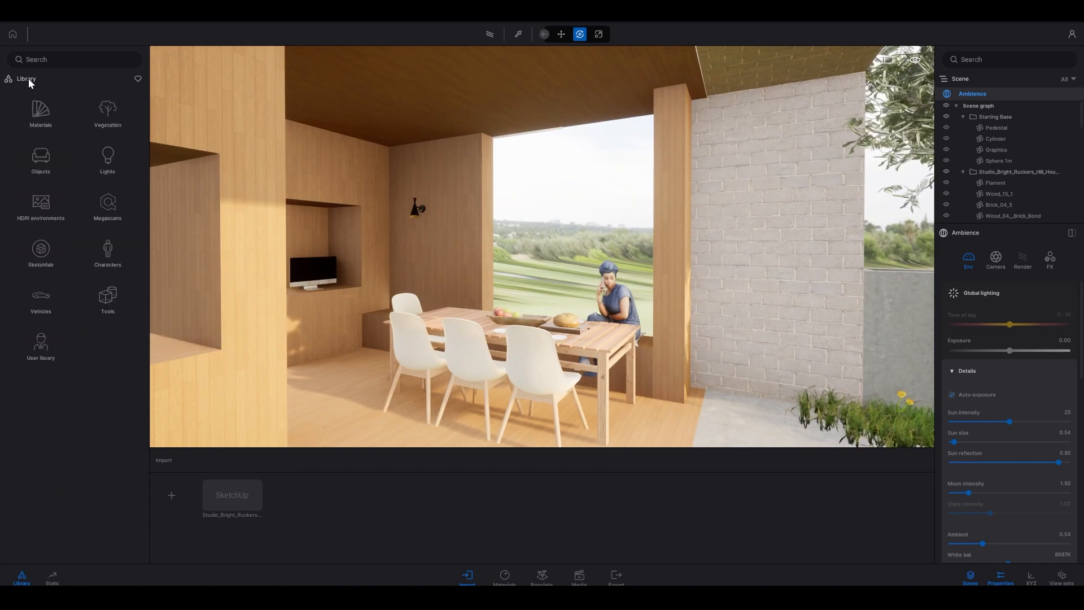
{"action": "left_click", "coordinate": [108, 158]}
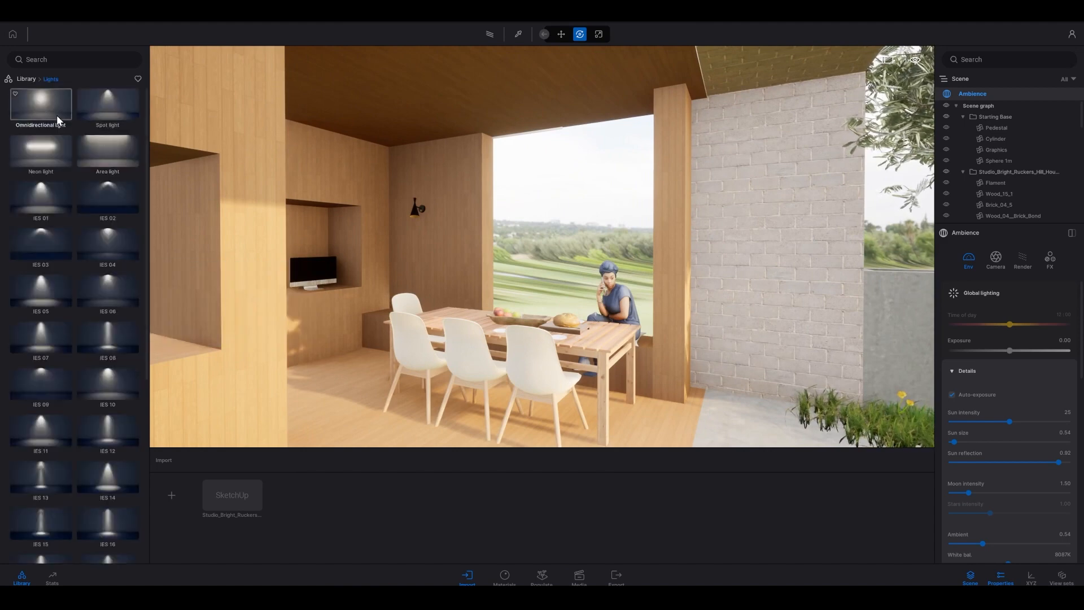
{"action": "left_click", "coordinate": [101, 145]}
{"action": "left_click_drag", "start_coordinate": [102, 145], "coordinate": [974, 211]}
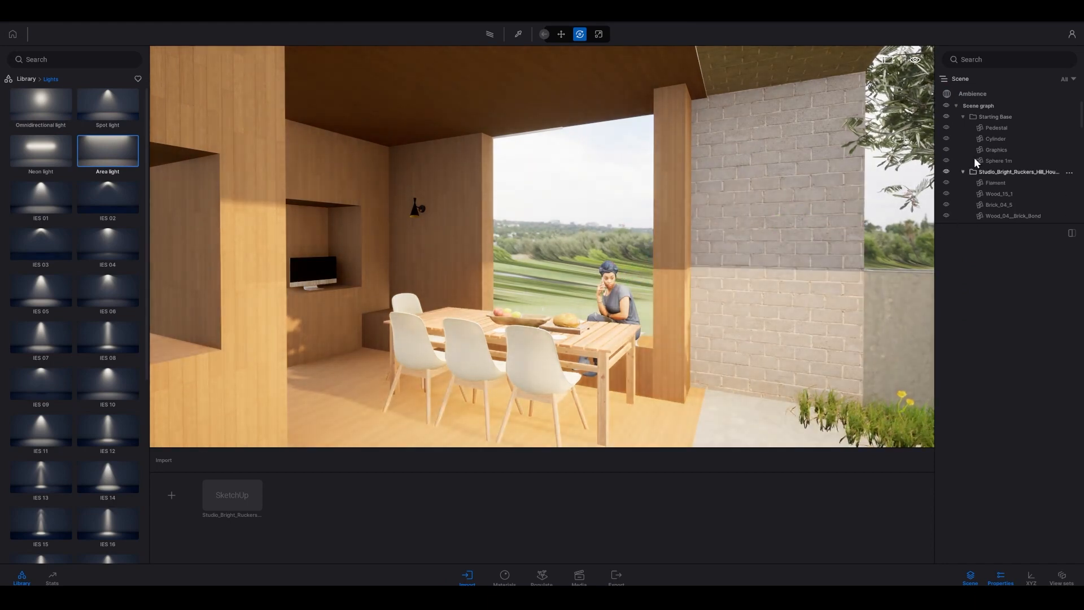
{"action": "left_click", "coordinate": [1072, 79]}
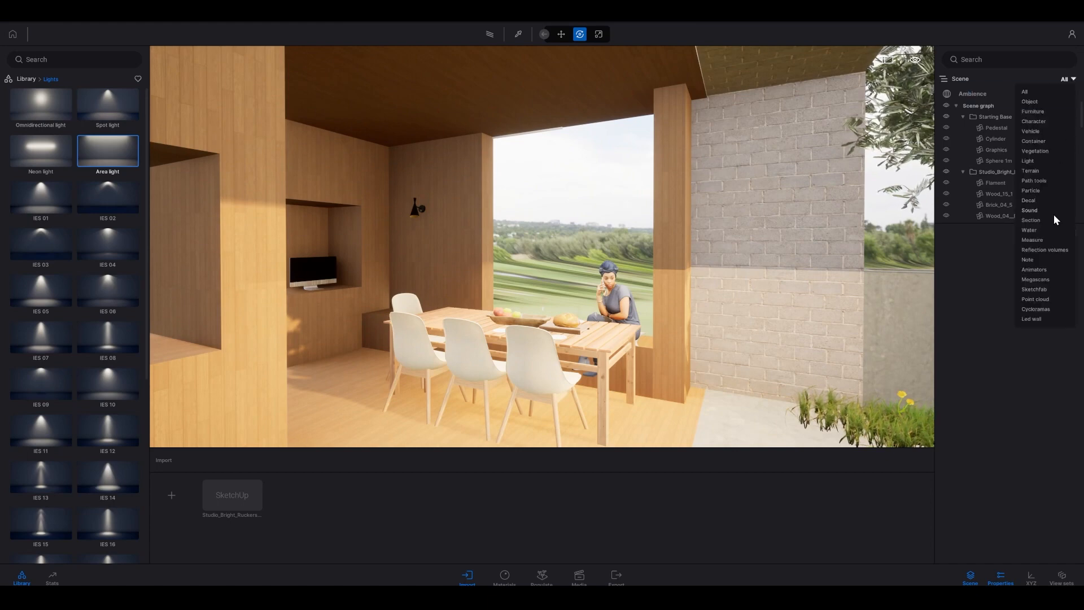
{"action": "left_click", "coordinate": [1034, 161]}
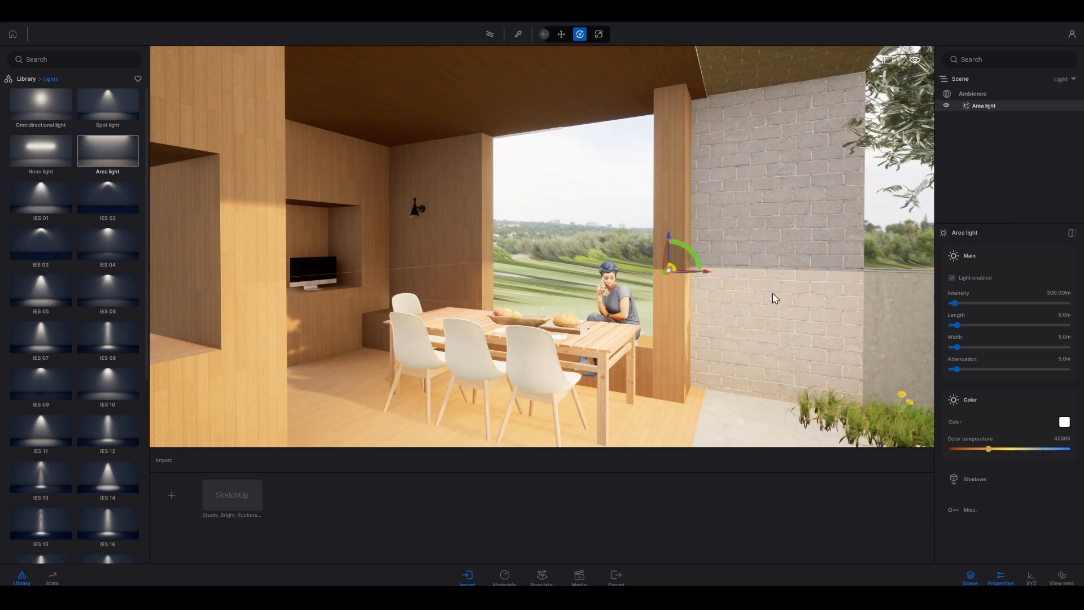
- Stand the area light upright and rotate it 180° so that it shines into the dining room
{"action": "left_click", "coordinate": [665, 254]}
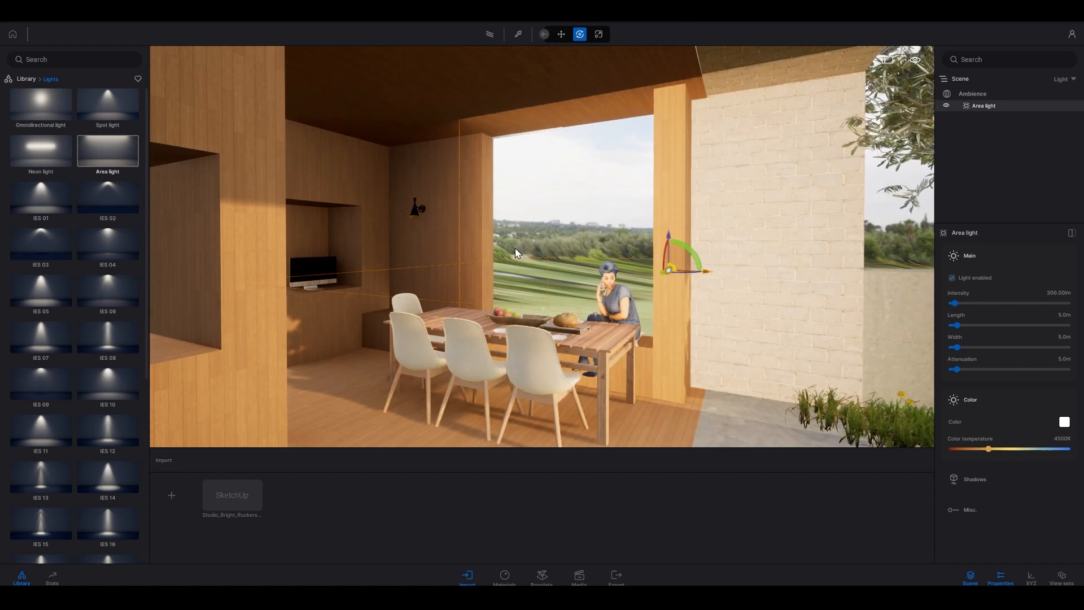
{"action": "left_click", "coordinate": [665, 247]}
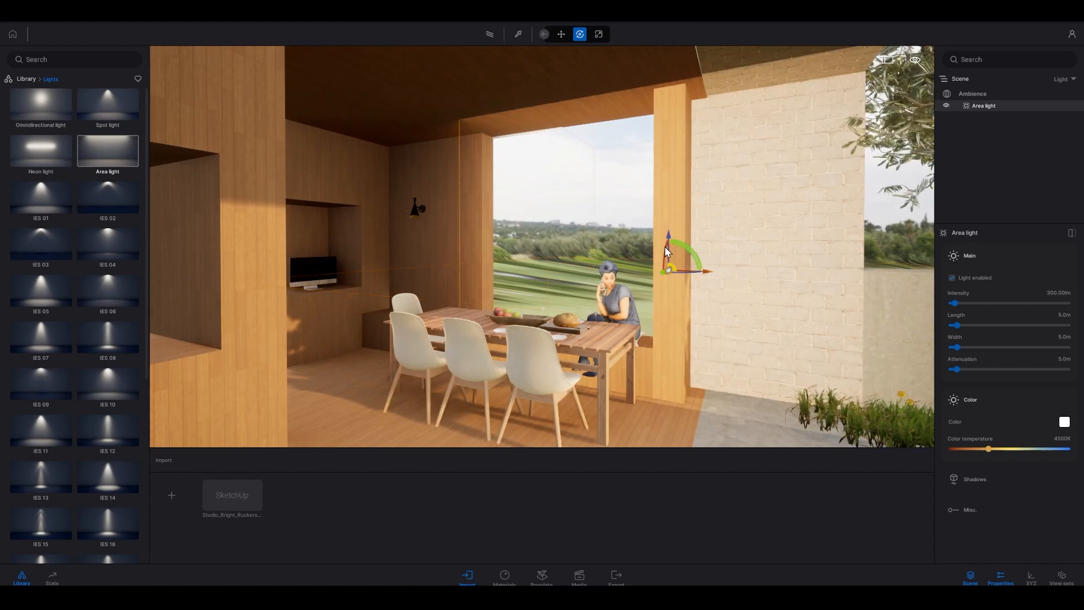
{"action": "type", "text": "180"}
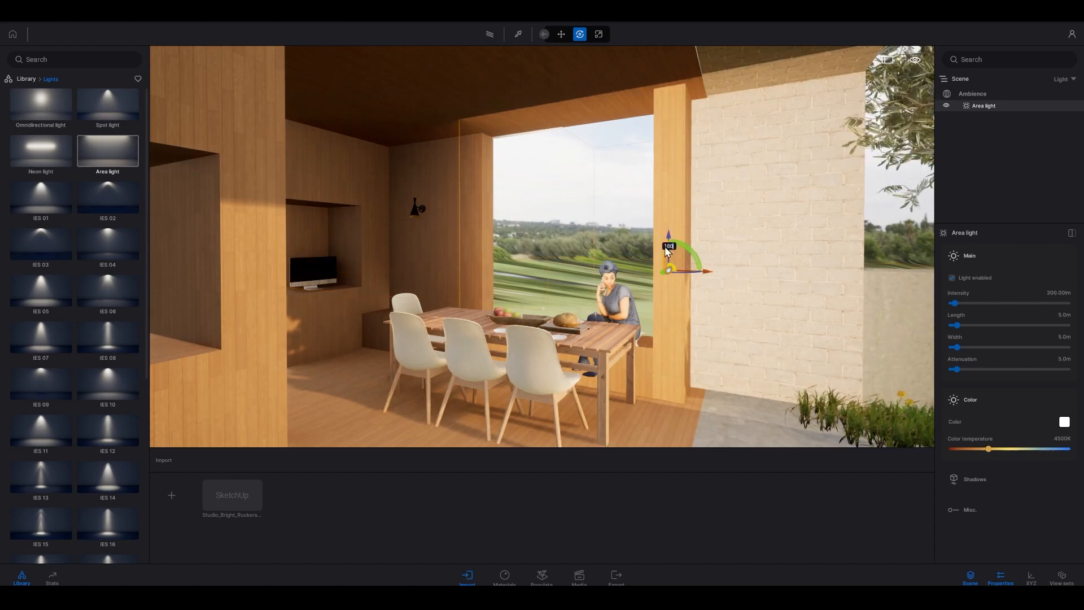
{"action": "key", "text": "Return"}
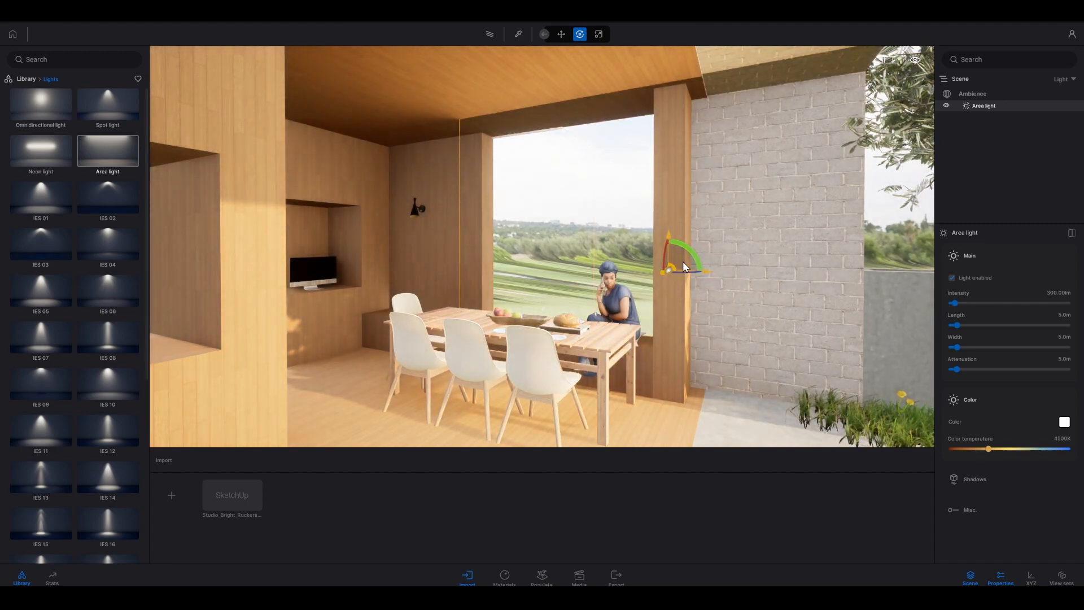
- Move the area light over to the large window opening and set its width to 2 m
{"action": "left_click_drag", "start_coordinate": [683, 265], "coordinate": [618, 231]}
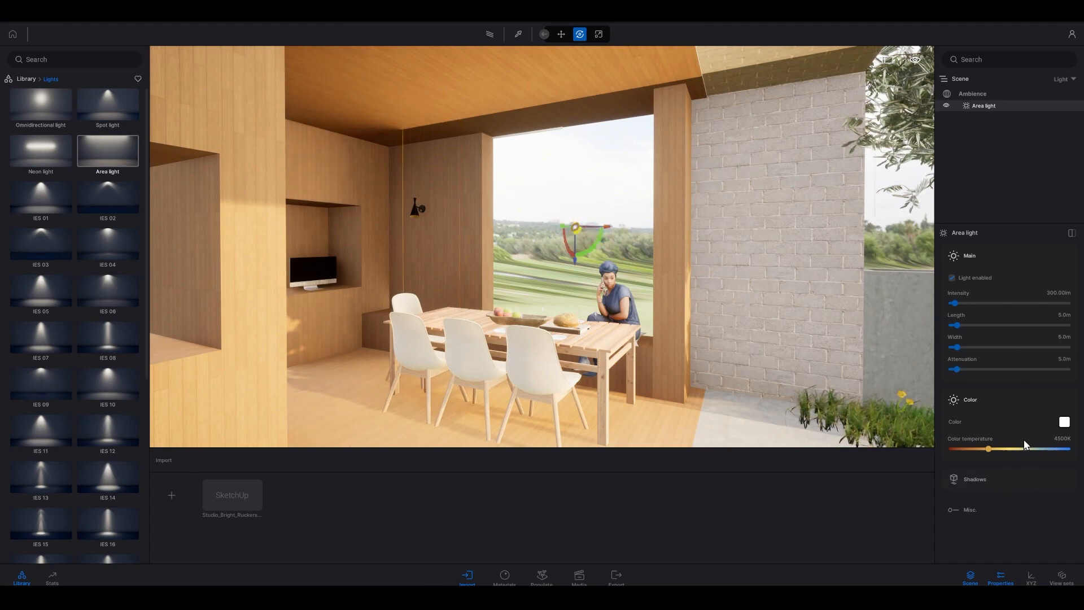
{"action": "left_click", "coordinate": [1062, 337]}
{"action": "type", "text": "2"}
{"action": "key", "text": "Return"}
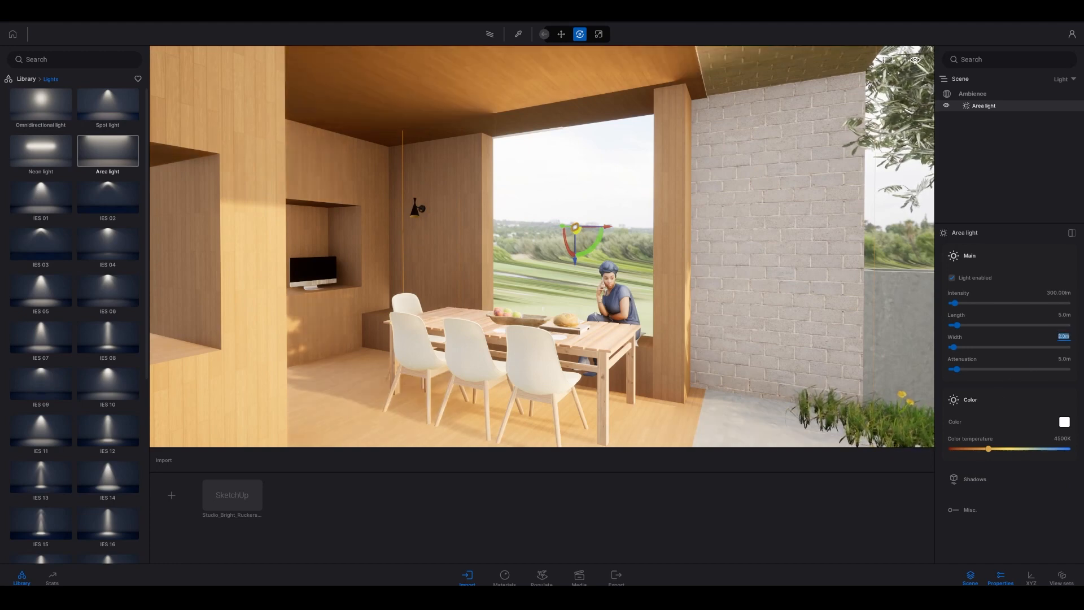
- Shift the area light sideways to centre it on the window opening and set its length to 3 m
{"action": "right_click_drag", "start_coordinate": [741, 347], "coordinate": [689, 356]}
{"action": "right_click_drag", "start_coordinate": [492, 302], "coordinate": [545, 291]}
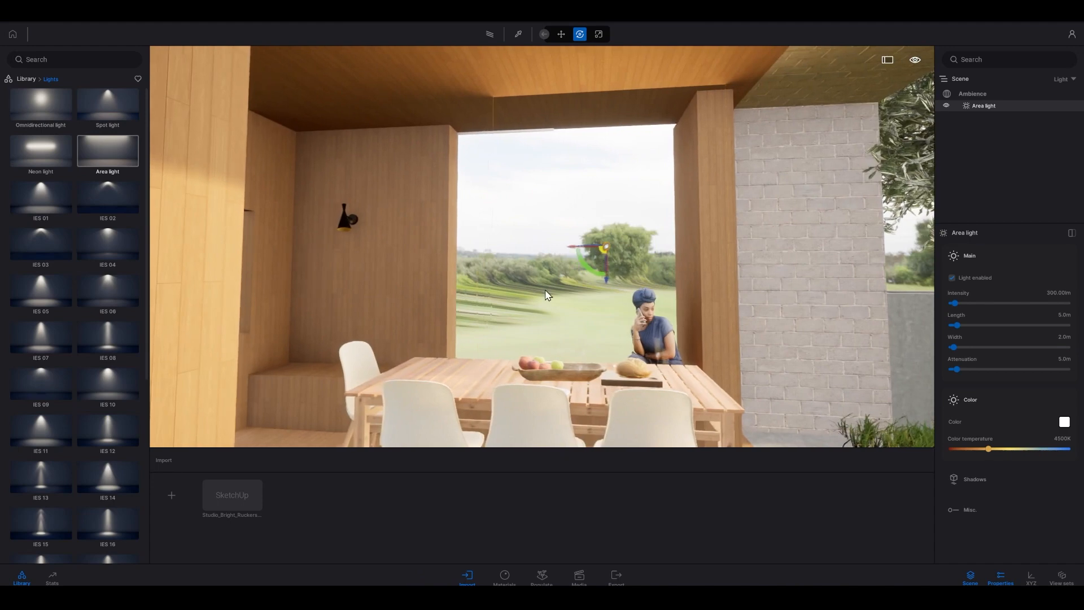
{"action": "left_click_drag", "start_coordinate": [594, 261], "coordinate": [555, 267]}
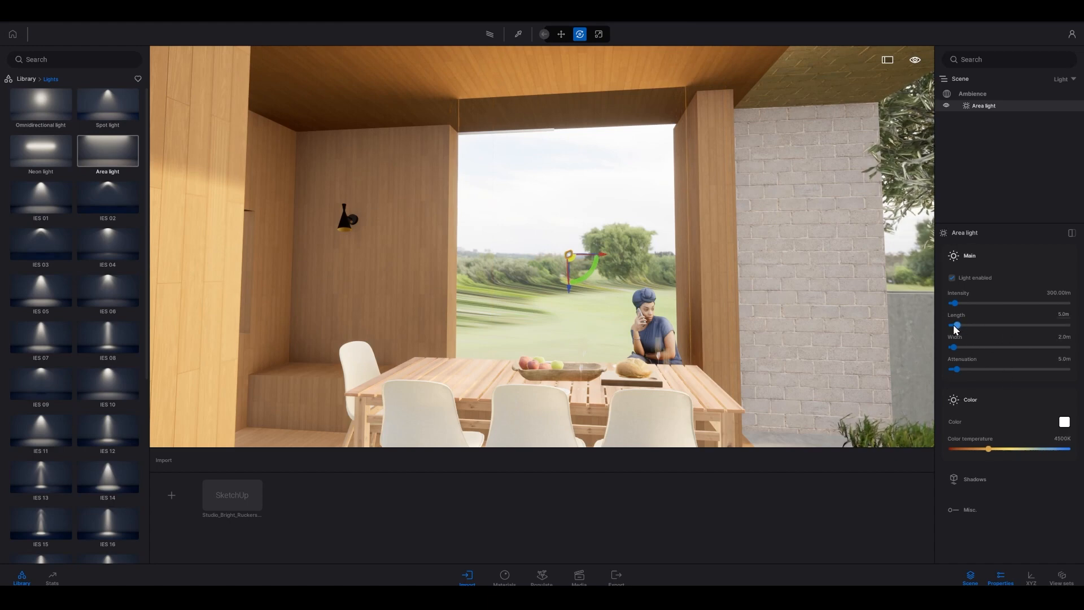
{"action": "left_click_drag", "start_coordinate": [957, 326], "coordinate": [956, 325]}
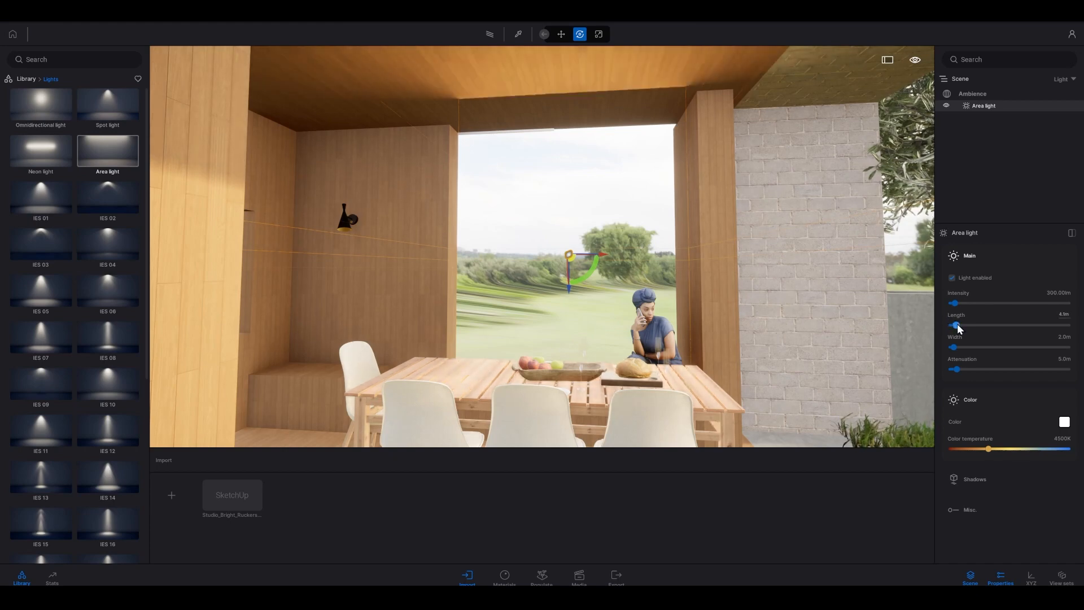
{"action": "left_click", "coordinate": [1062, 315]}
{"action": "double_click", "coordinate": [1064, 314]}
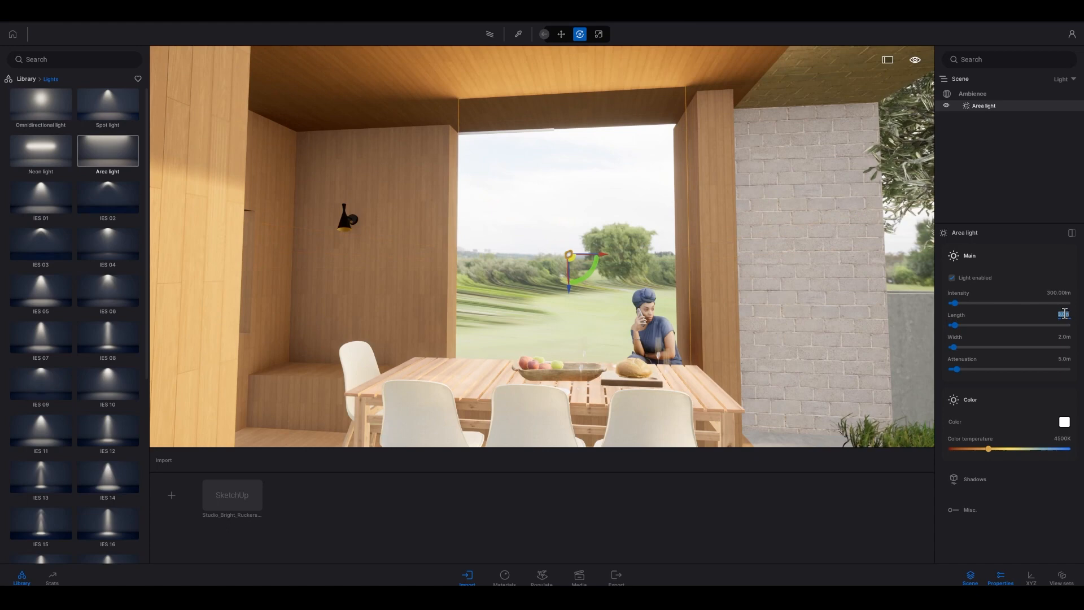
{"action": "type", "text": "3"}
{"action": "key", "text": "Return"}
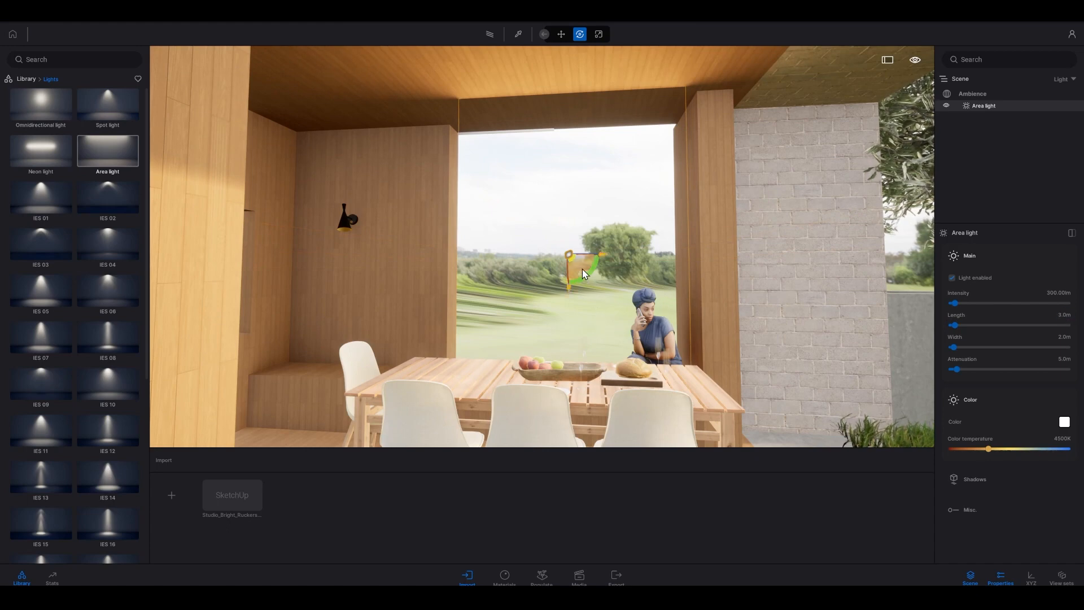
- Adjust the area light's height in the dining room window opening and set its length to 2 m
{"action": "left_click_drag", "start_coordinate": [584, 275], "coordinate": [583, 301]}
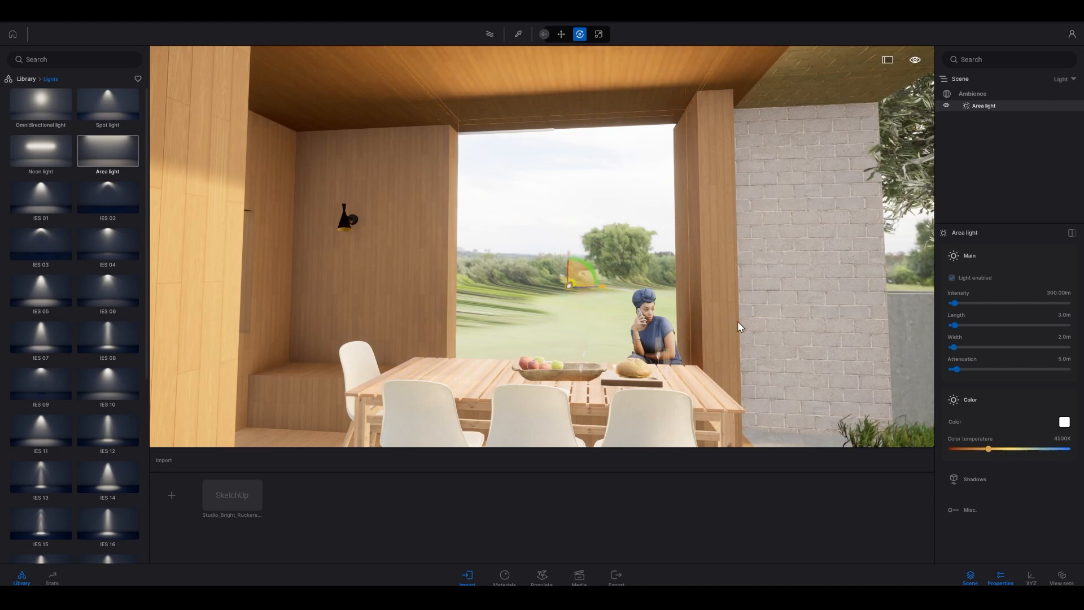
{"action": "left_click", "coordinate": [1063, 315]}
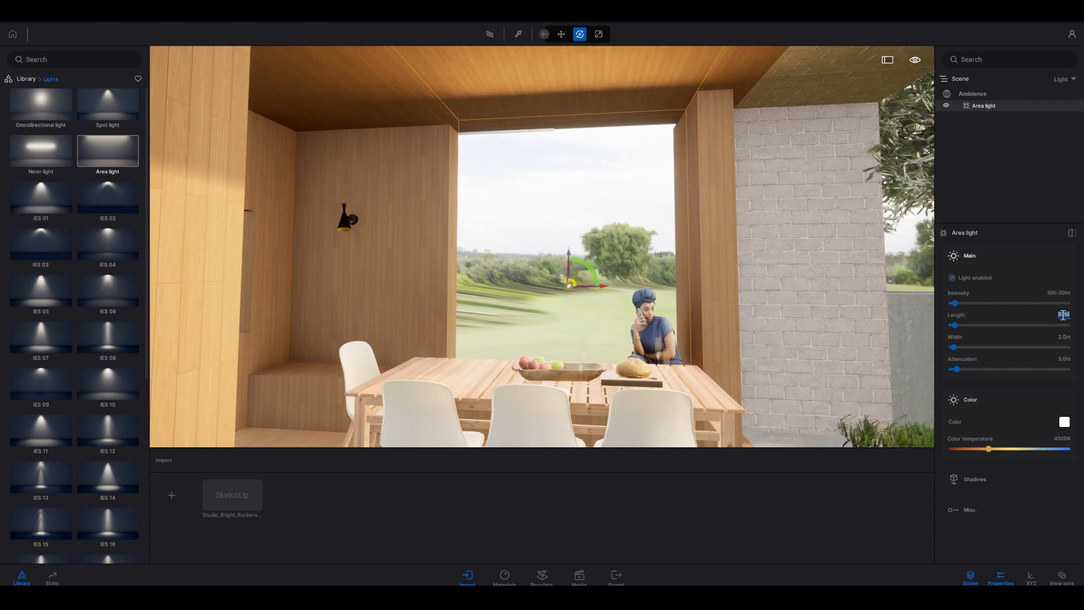
{"action": "type", "text": "2"}
{"action": "key", "text": "Return"}
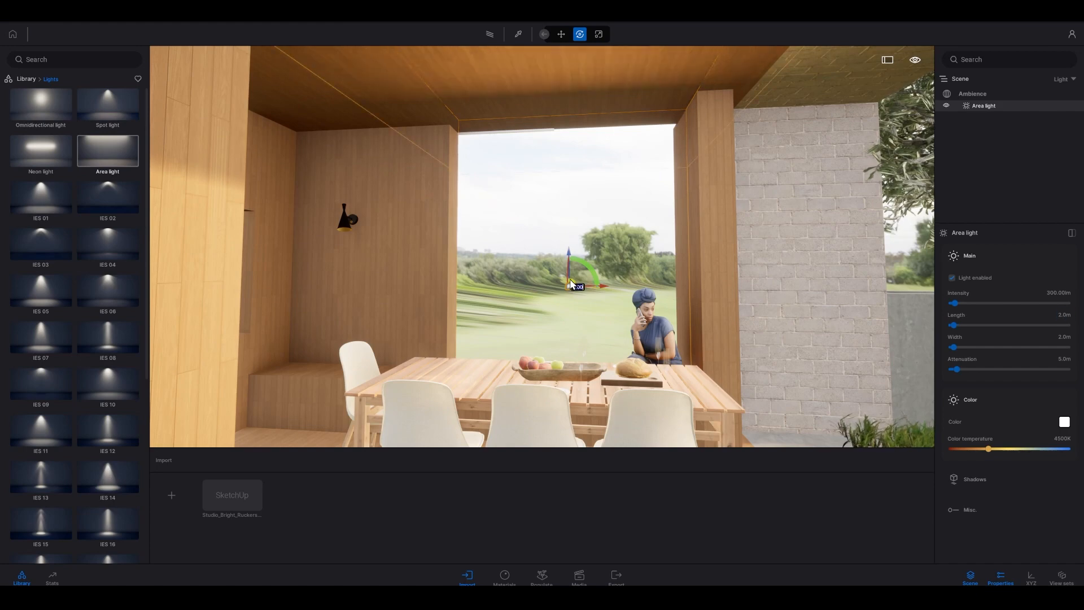
{"action": "left_click_drag", "start_coordinate": [577, 281], "coordinate": [581, 258]}
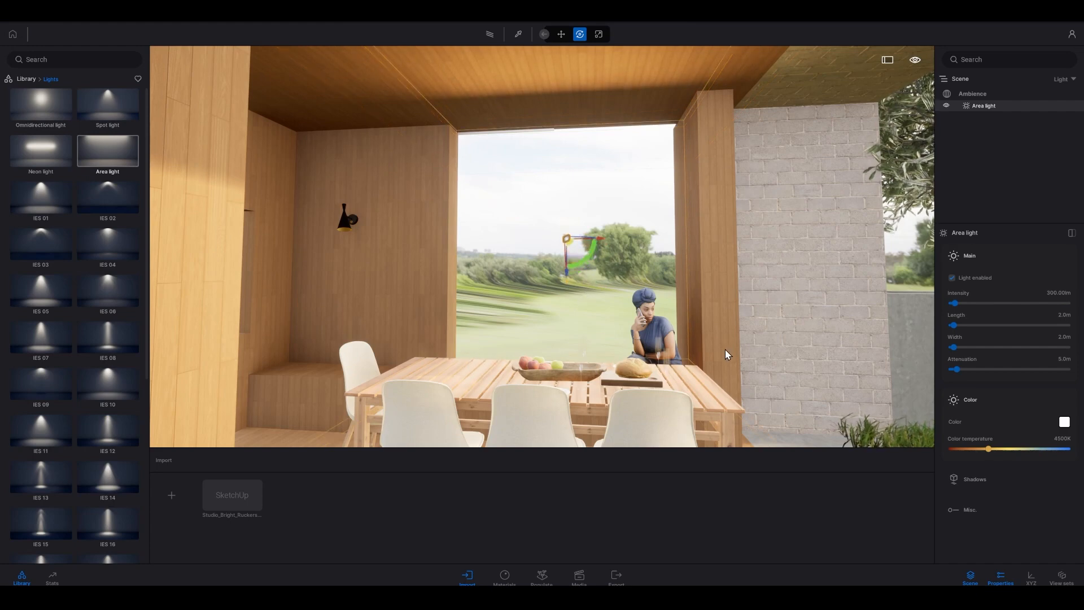
- Set the area light's length to 2.2 m and fine-tune its vertical position in the window opening
{"action": "left_click", "coordinate": [1066, 314]}
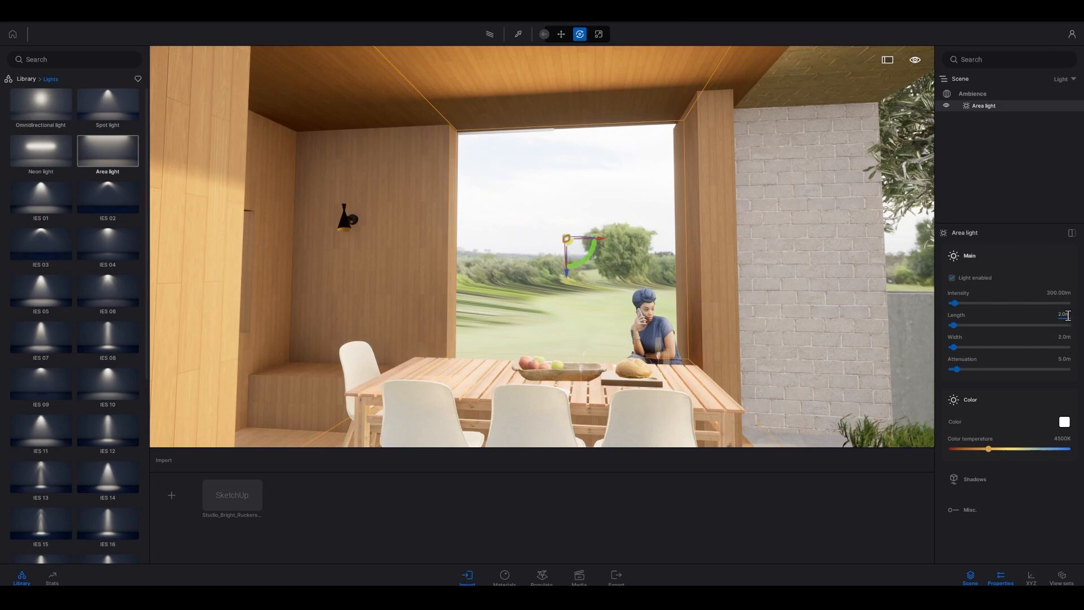
{"action": "double_click", "coordinate": [1068, 315]}
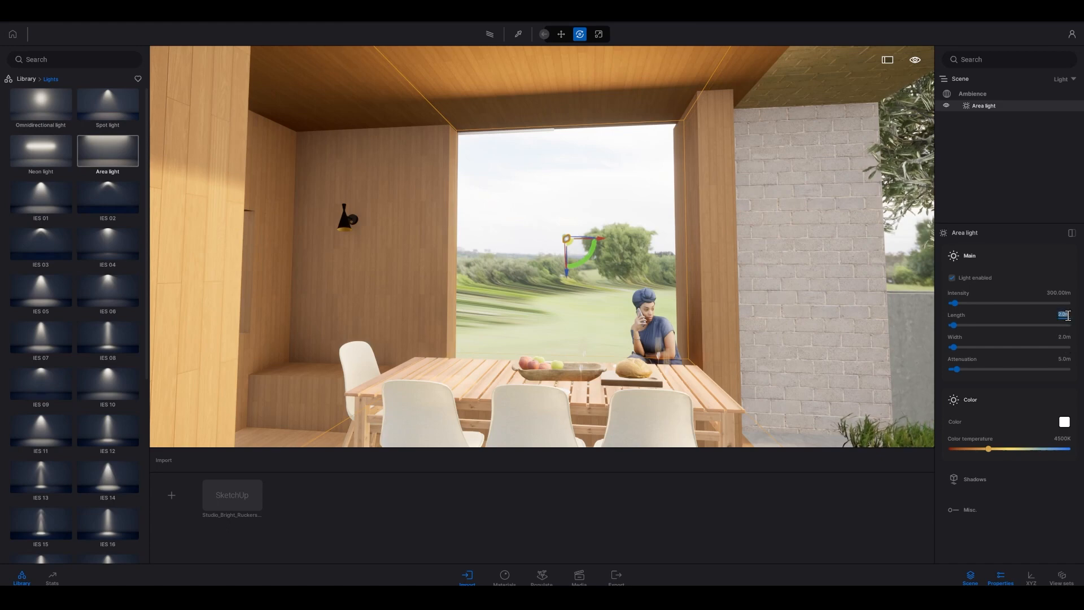
{"action": "type", "text": "2.2"}
{"action": "key", "text": "Return"}
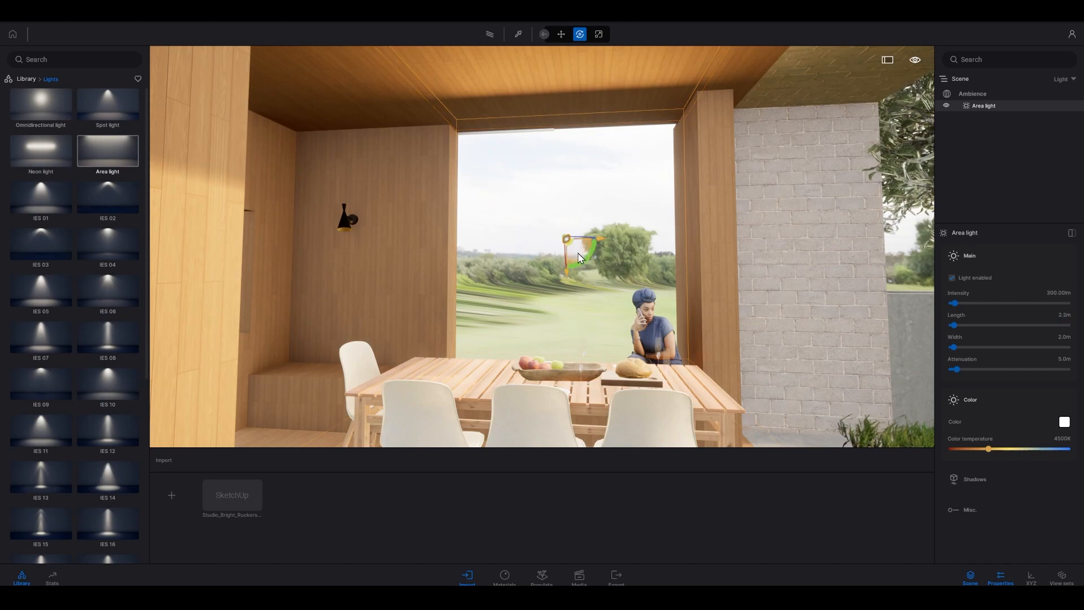
{"action": "left_click_drag", "start_coordinate": [578, 253], "coordinate": [580, 259]}
- Move the area light outward through the large window opening
{"action": "right_click_drag", "start_coordinate": [786, 299], "coordinate": [708, 243]}
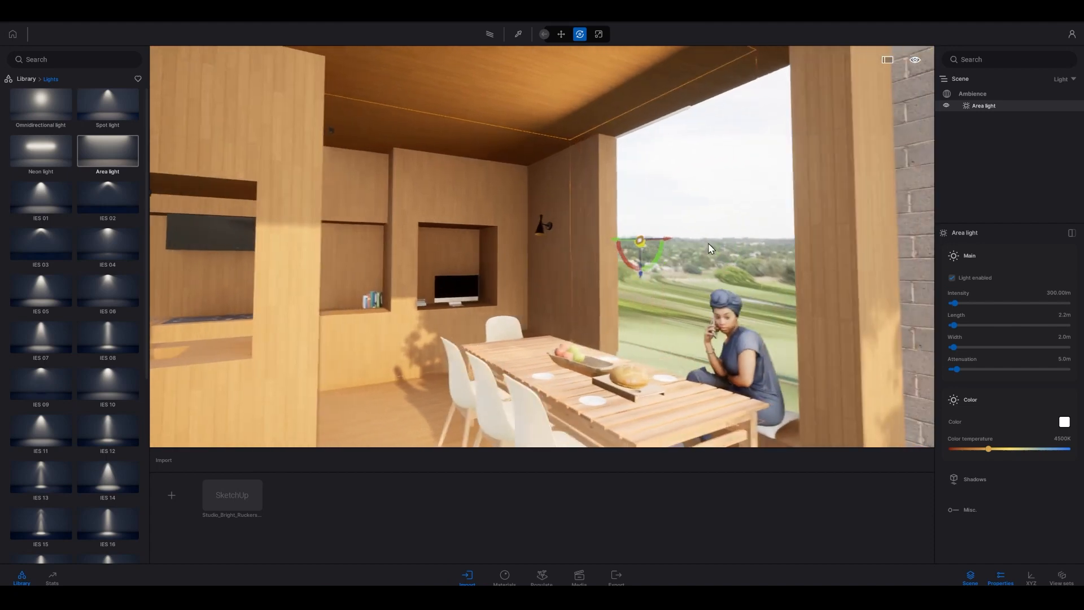
{"action": "left_click", "coordinate": [611, 241]}
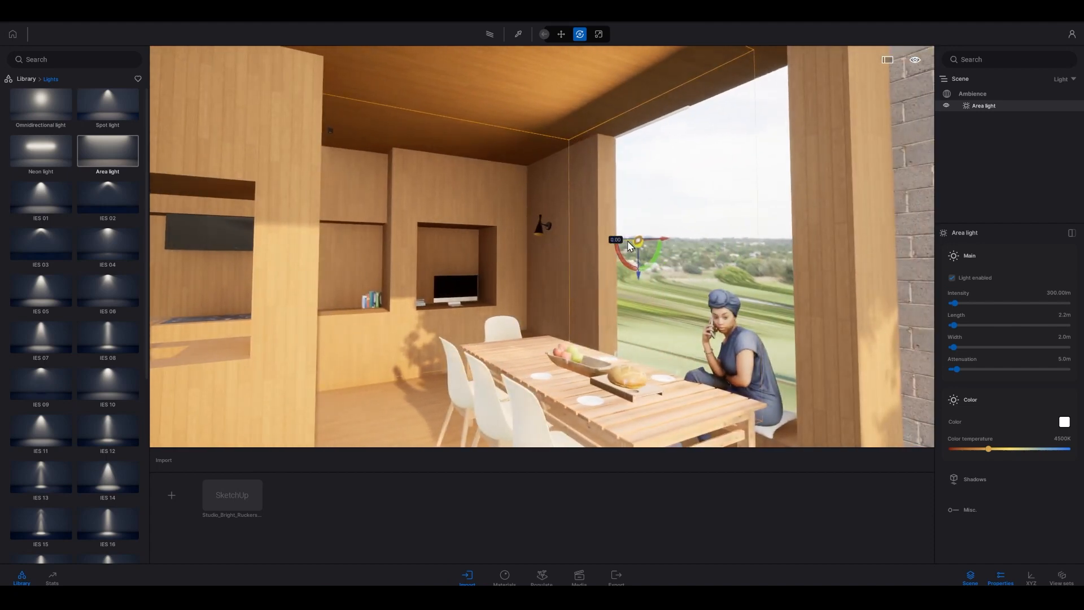
{"action": "left_click_drag", "start_coordinate": [628, 241], "coordinate": [697, 249]}
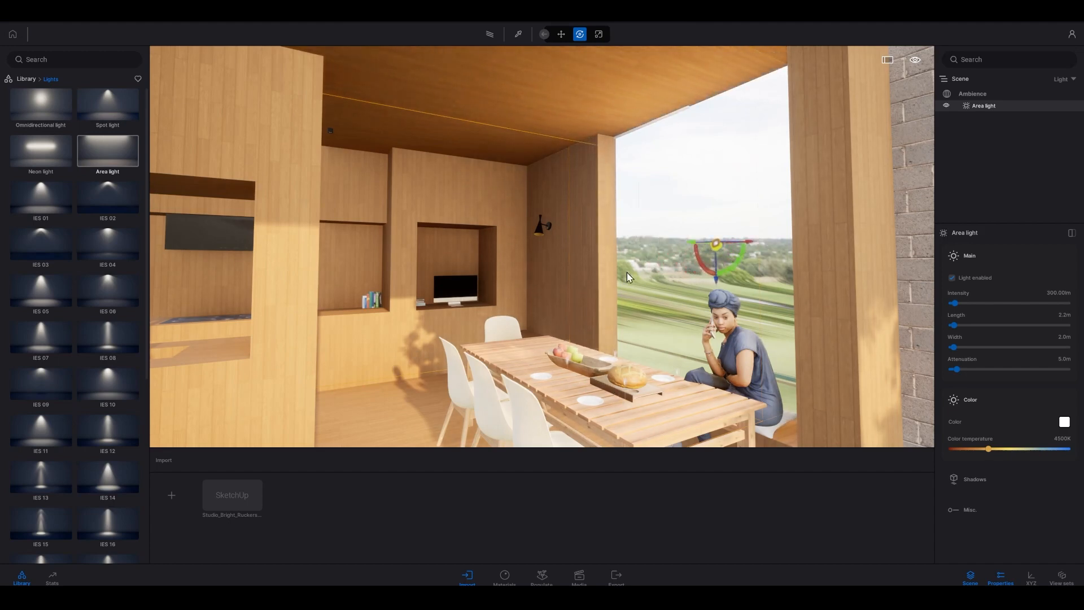
- Deselect the area light and preview the dining room from the courtyard with the Path Tracer
{"action": "right_click_drag", "start_coordinate": [542, 247], "coordinate": [508, 248]}
{"action": "key", "text": "s"}
{"action": "left_click", "coordinate": [846, 145]}
{"action": "key", "text": "s"}
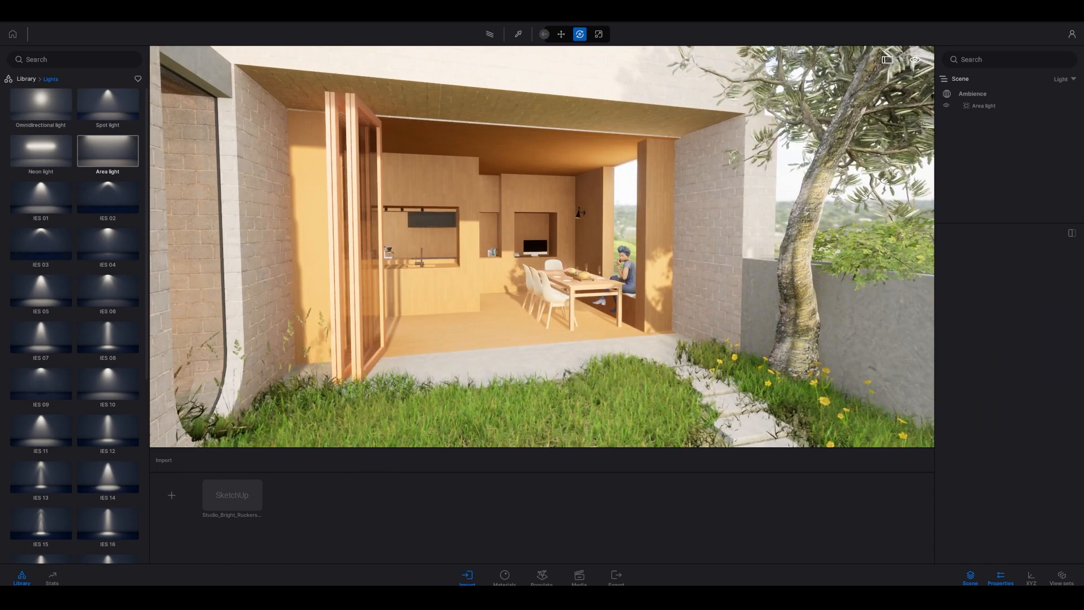
{"action": "right_click_drag", "start_coordinate": [593, 336], "coordinate": [578, 346]}
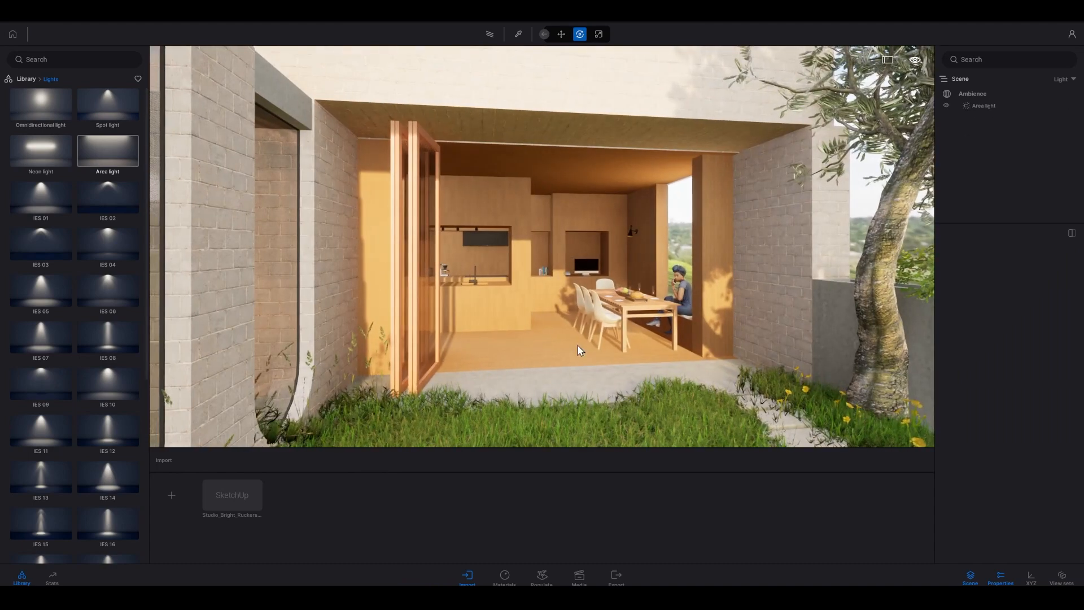
{"action": "key", "text": "r"}
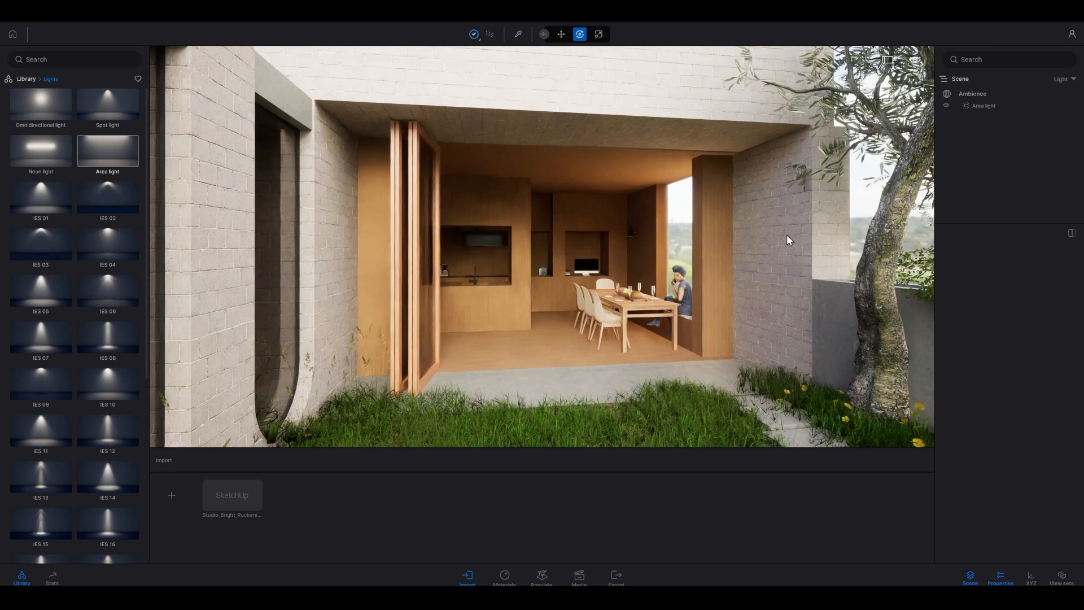
- Set the window area light's color temperature to 6500 K and deselect the light
{"action": "left_click", "coordinate": [983, 105]}
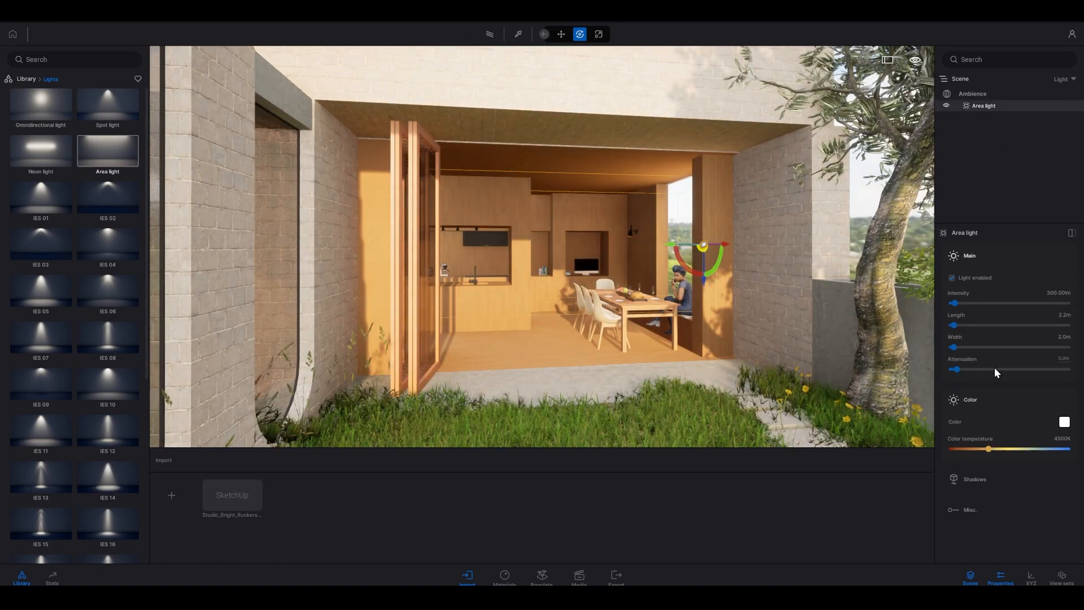
{"action": "double_click", "coordinate": [1063, 437]}
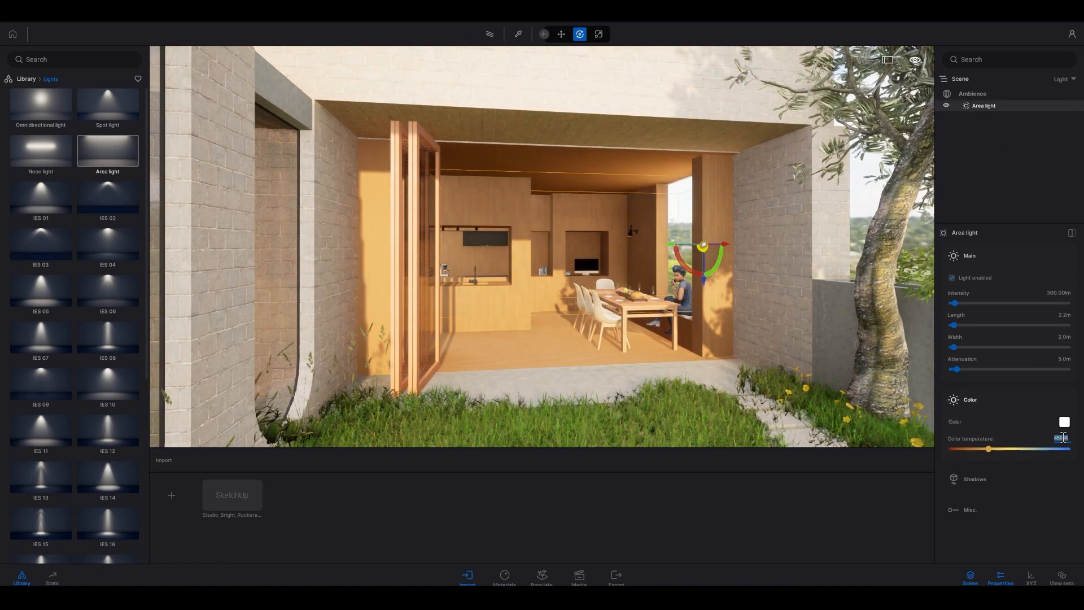
{"action": "type", "text": "650"}
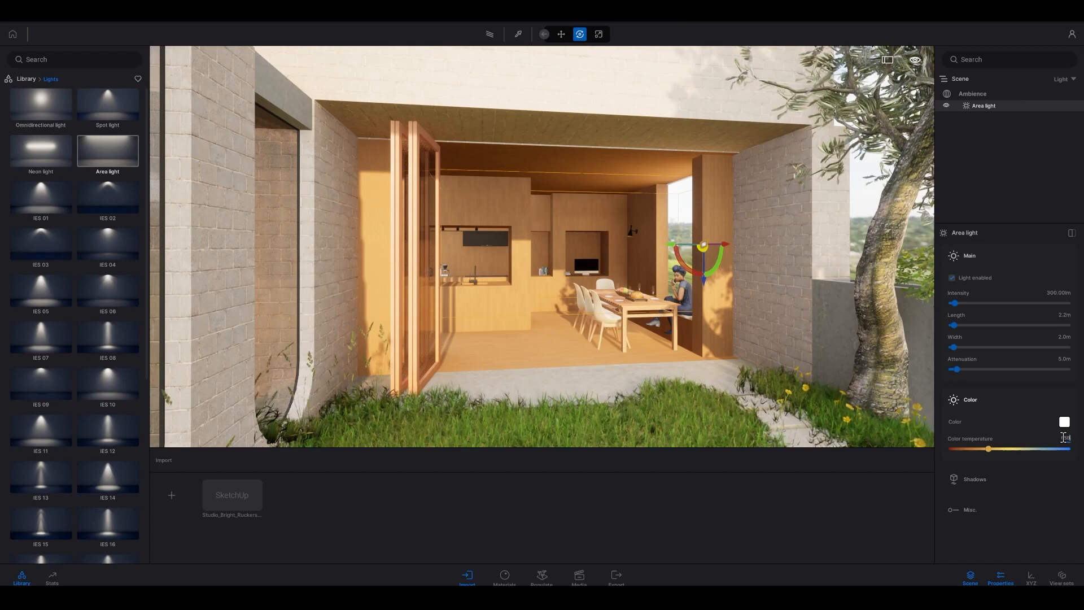
{"action": "type", "text": "0"}
{"action": "key", "text": "Return"}
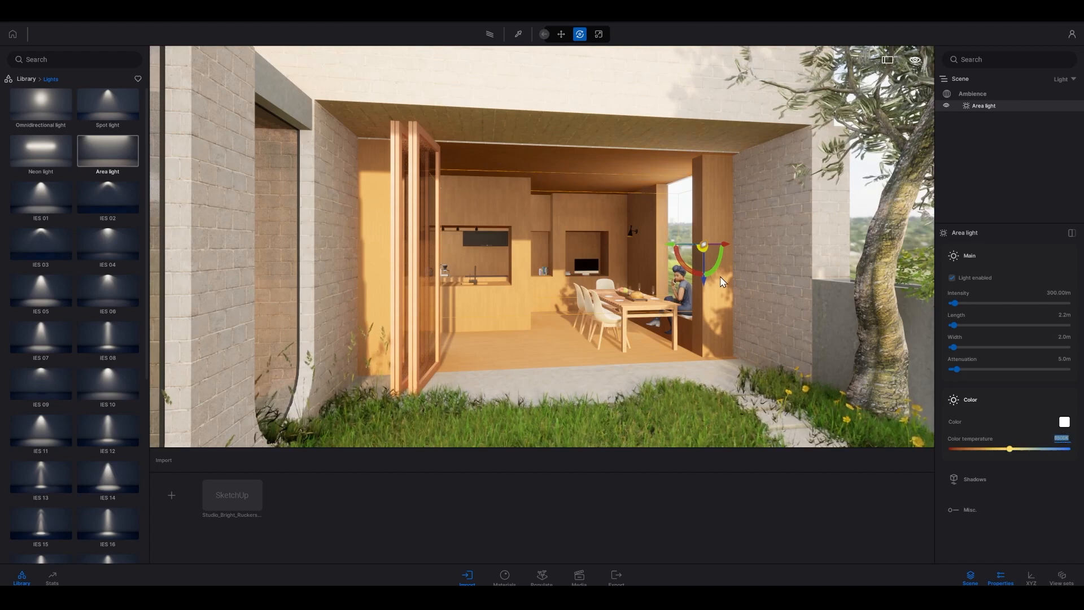
{"action": "left_click", "coordinate": [867, 185]}
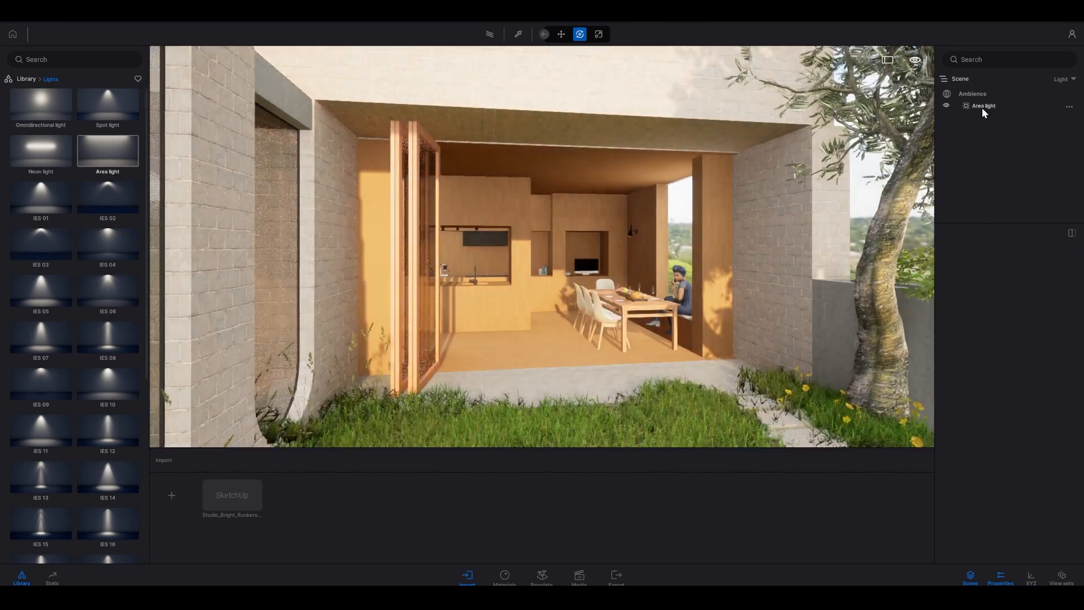
- Set the window area light's color temperature to 8000 K and deselect the light
{"action": "left_click", "coordinate": [982, 107]}
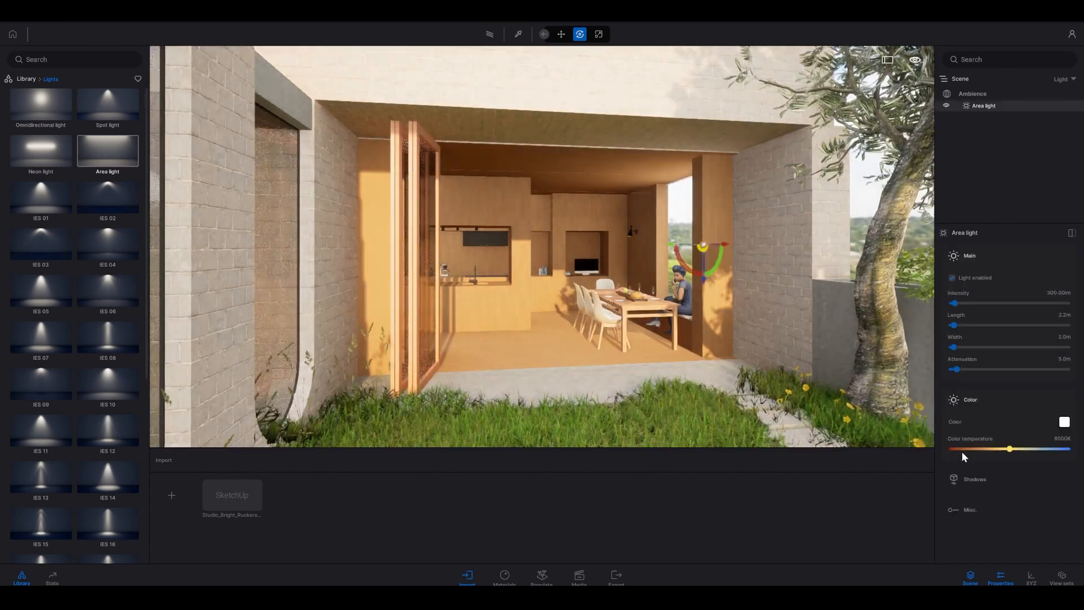
{"action": "double_click", "coordinate": [1059, 438]}
{"action": "type", "text": "80"}
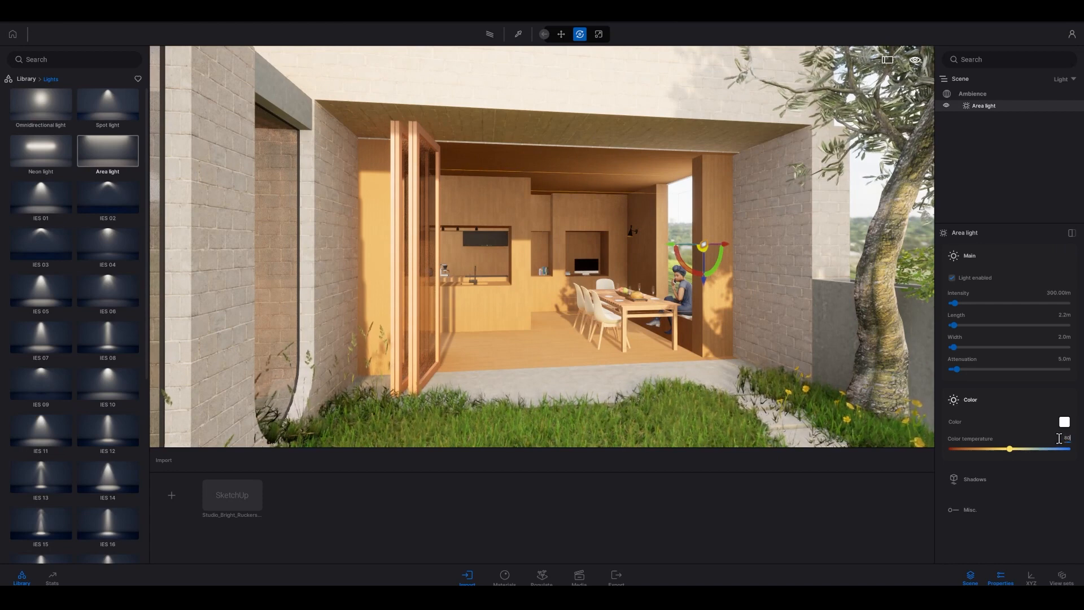
{"action": "key", "text": "Return"}
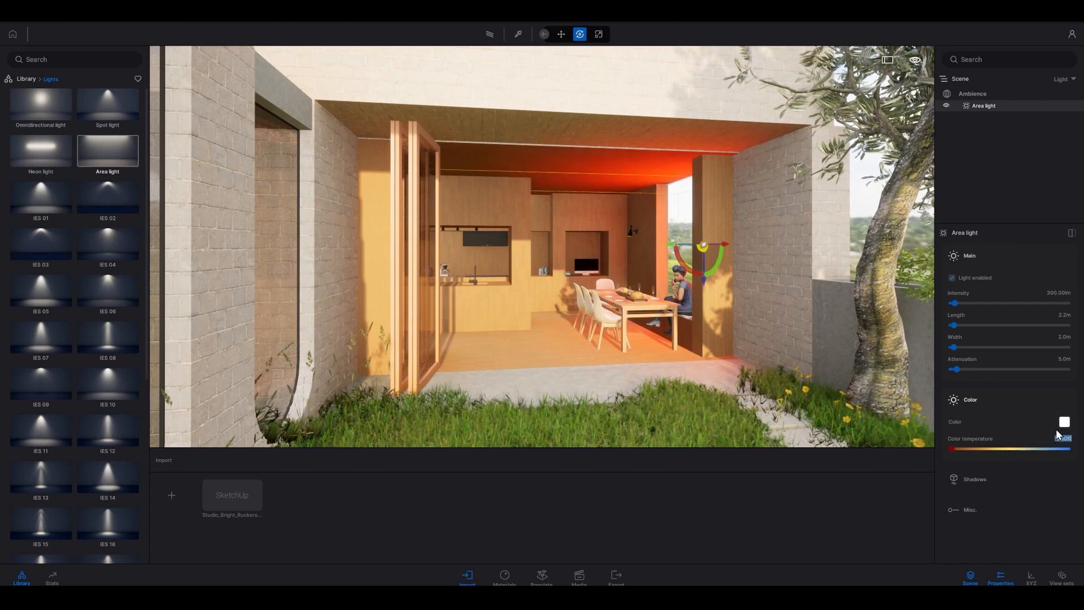
{"action": "type", "text": "900"}
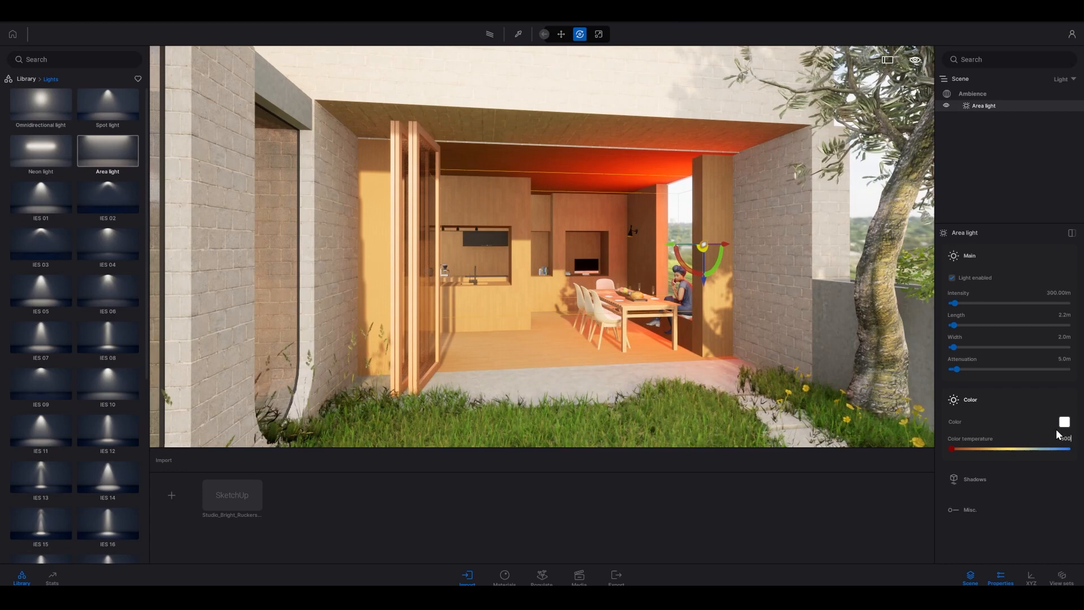
{"action": "key", "text": "Return"}
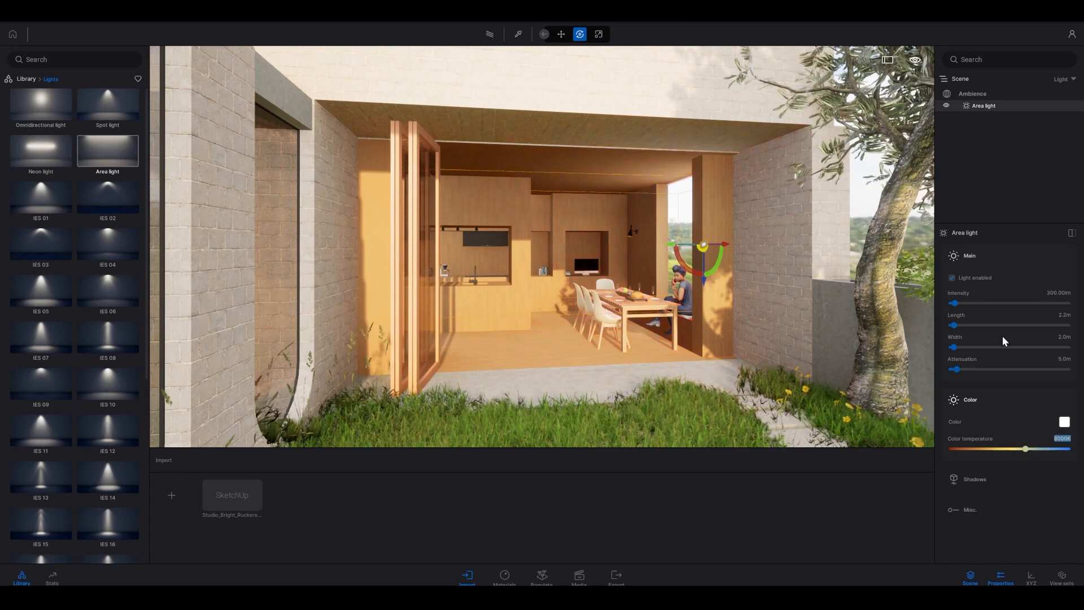
{"action": "key", "text": "Escape"}
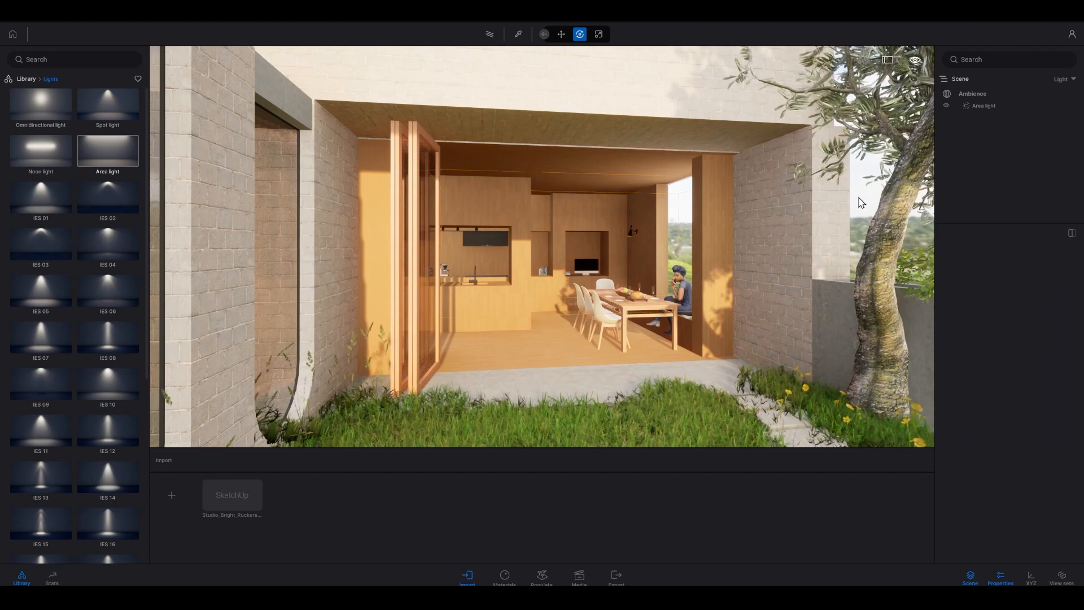
- Compare the Path Tracer preview with the area light shown and hidden, leaving the light shown and returning to real-time view
{"action": "key", "text": "r"}
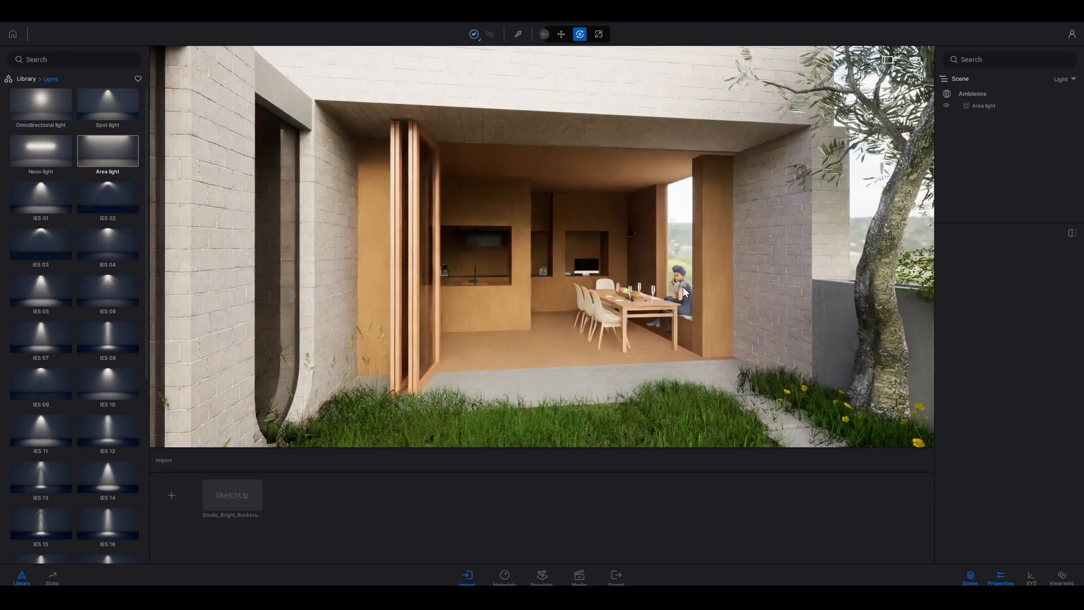
{"action": "left_click", "coordinate": [969, 94]}
{"action": "left_click", "coordinate": [946, 106]}
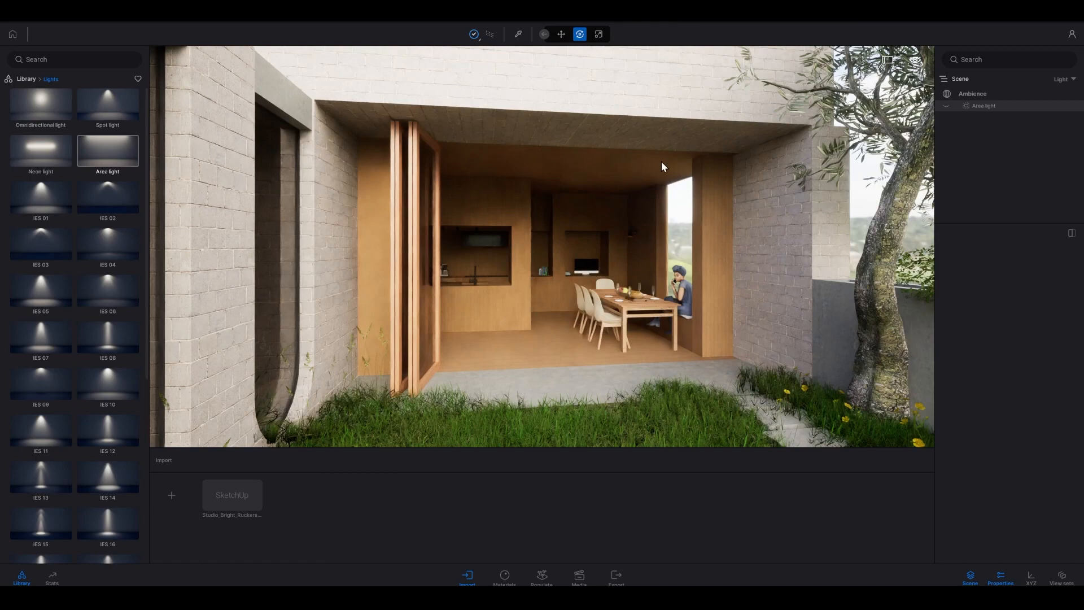
{"action": "left_click", "coordinate": [946, 106]}
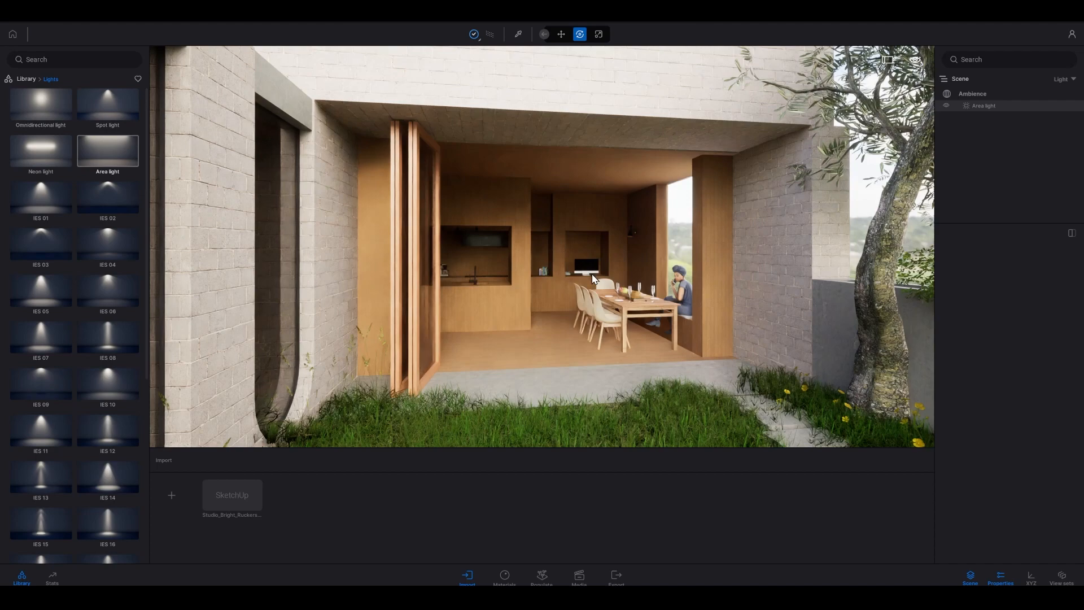
{"action": "key", "text": "r"}
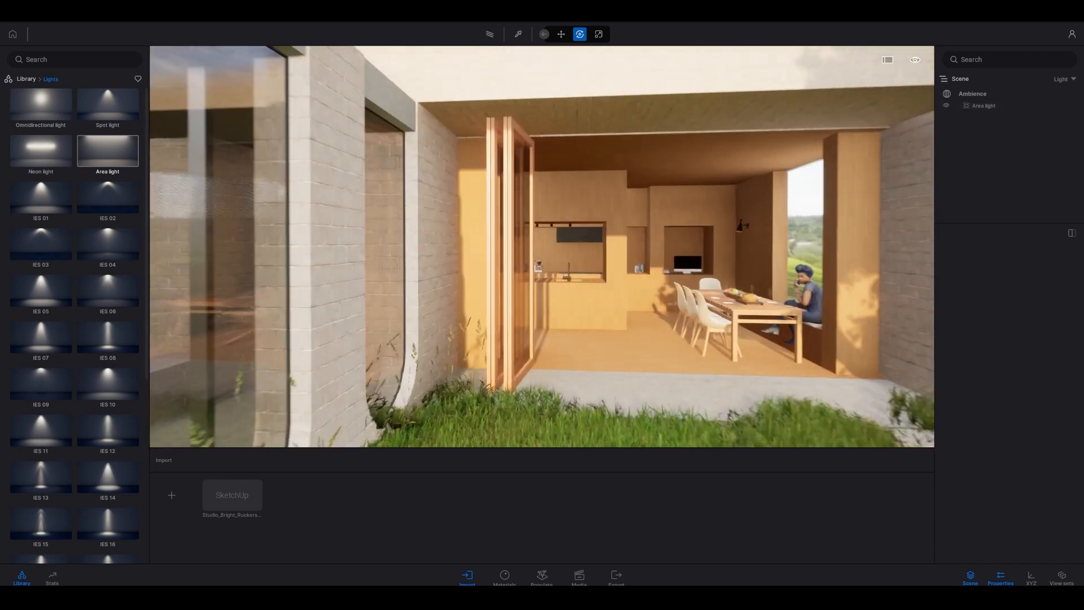
- Place a second area light from the Lights library at the top of the kitchen range hood and rotate it 90°
{"action": "key", "text": "w"}
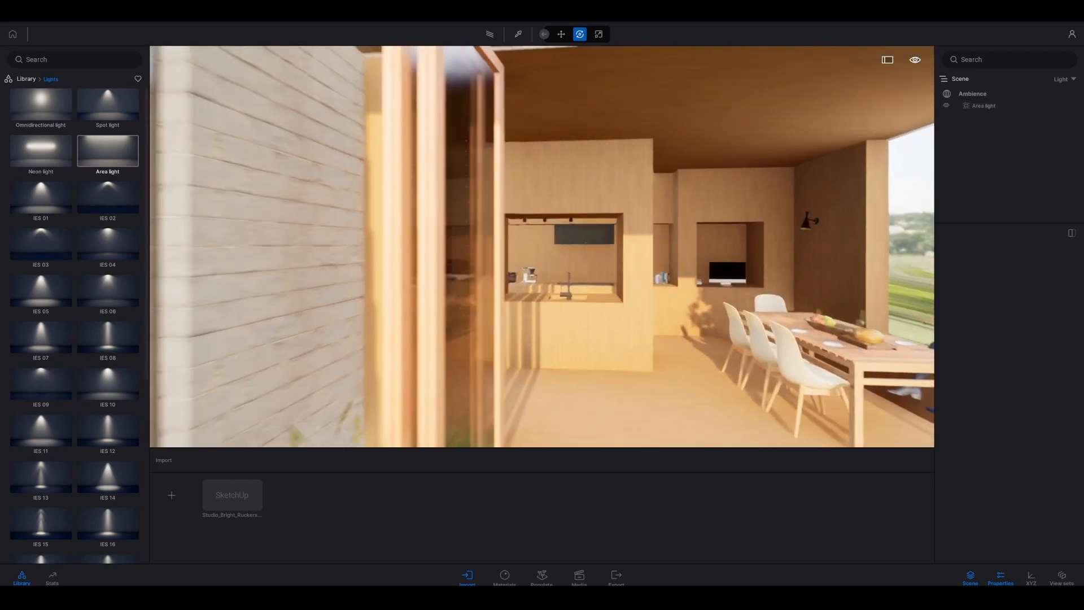
{"action": "key", "text": "w"}
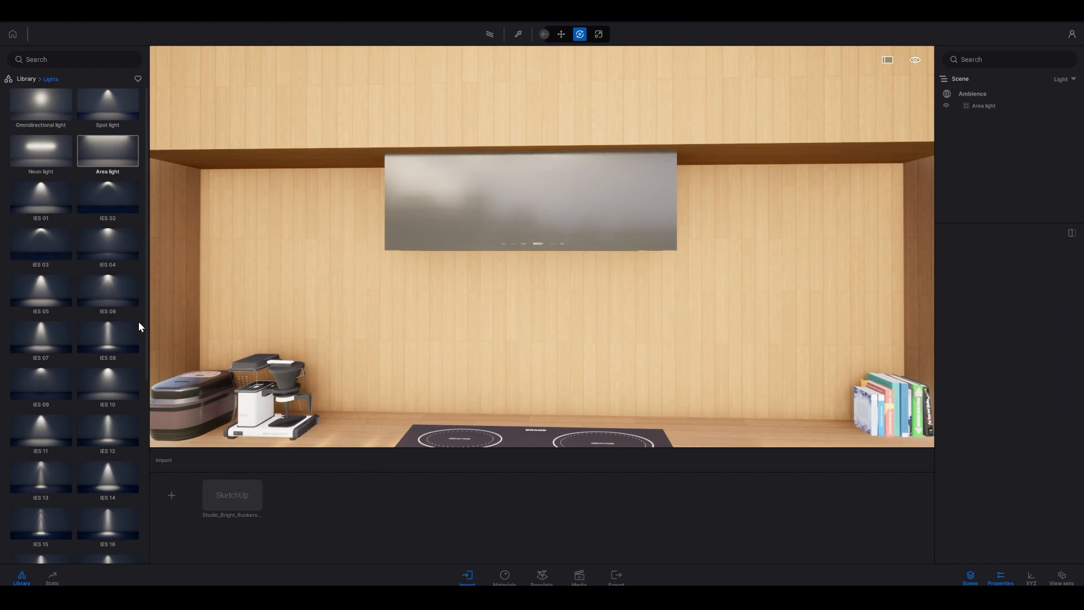
{"action": "scroll", "coordinate": [116, 315], "scroll_direction": "down", "scroll_amount": 3}
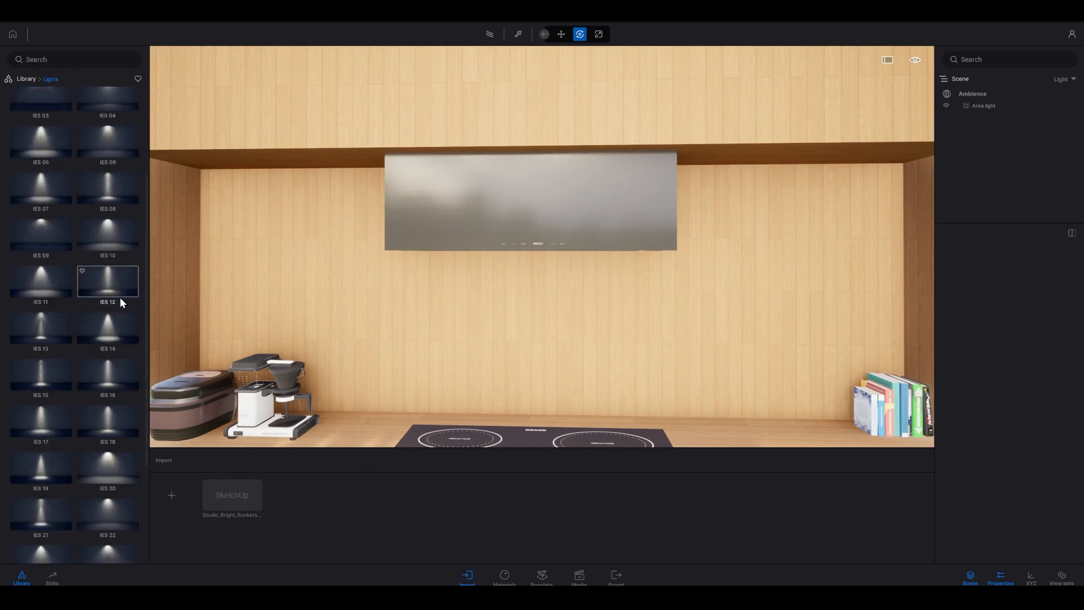
{"action": "scroll", "coordinate": [118, 291], "scroll_direction": "up", "scroll_amount": 3}
{"action": "left_click_drag", "start_coordinate": [105, 148], "coordinate": [536, 157]}
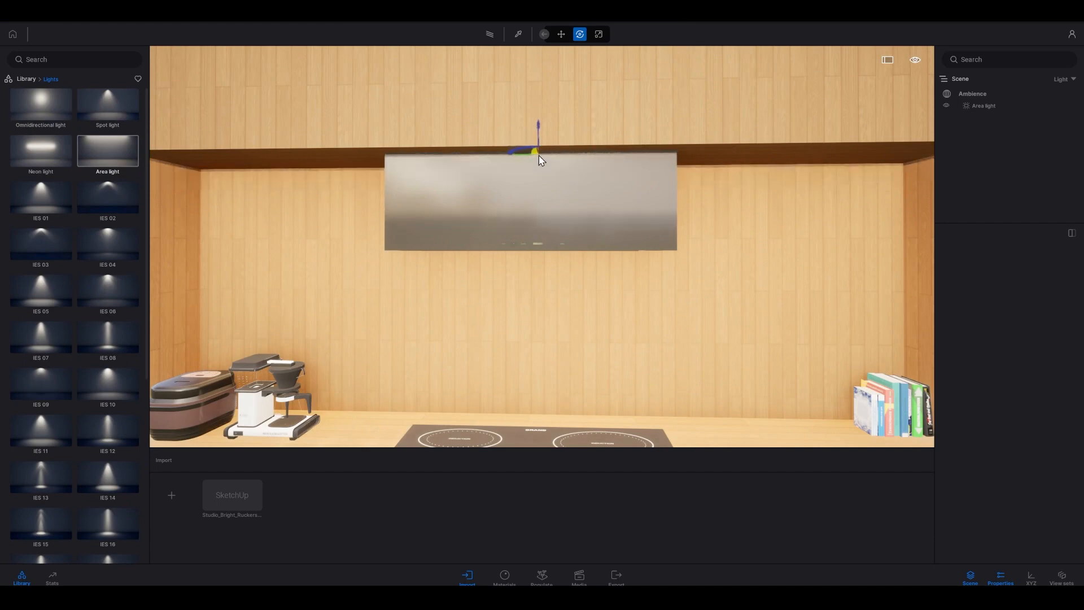
{"action": "type", "text": "90"}
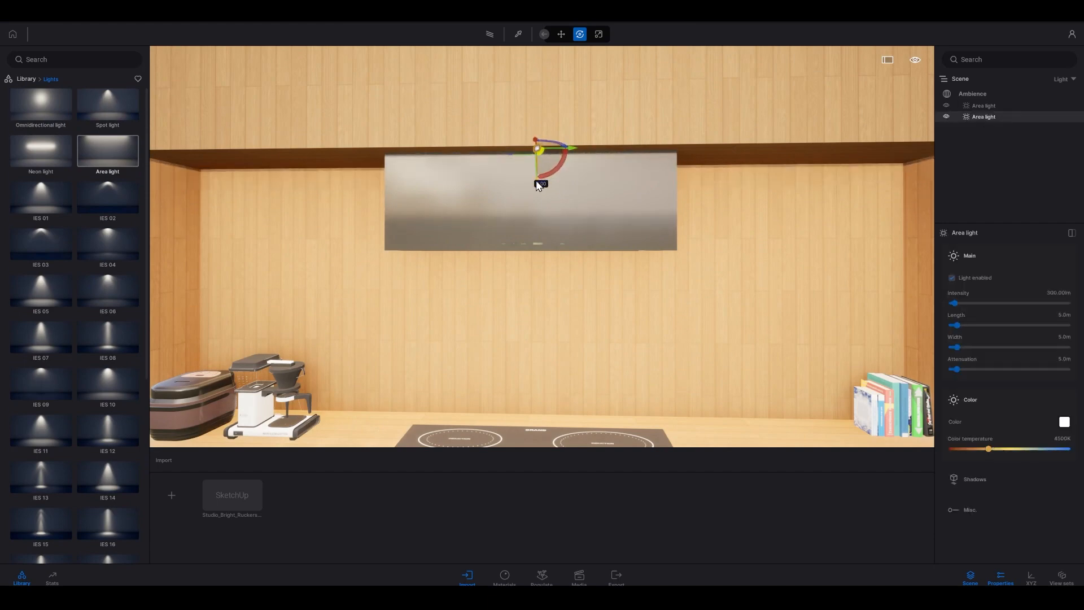
{"action": "key", "text": "Return"}
- Set the width of the kitchen area light to 3 m
{"action": "mouse_move", "coordinate": [646, 252]}
{"action": "right_mouse_down"}
{"action": "mouse_move", "coordinate": [570, 249]}
{"action": "mouse_move", "coordinate": [683, 243]}
{"action": "mouse_move", "coordinate": [656, 255]}
{"action": "right_mouse_up"}
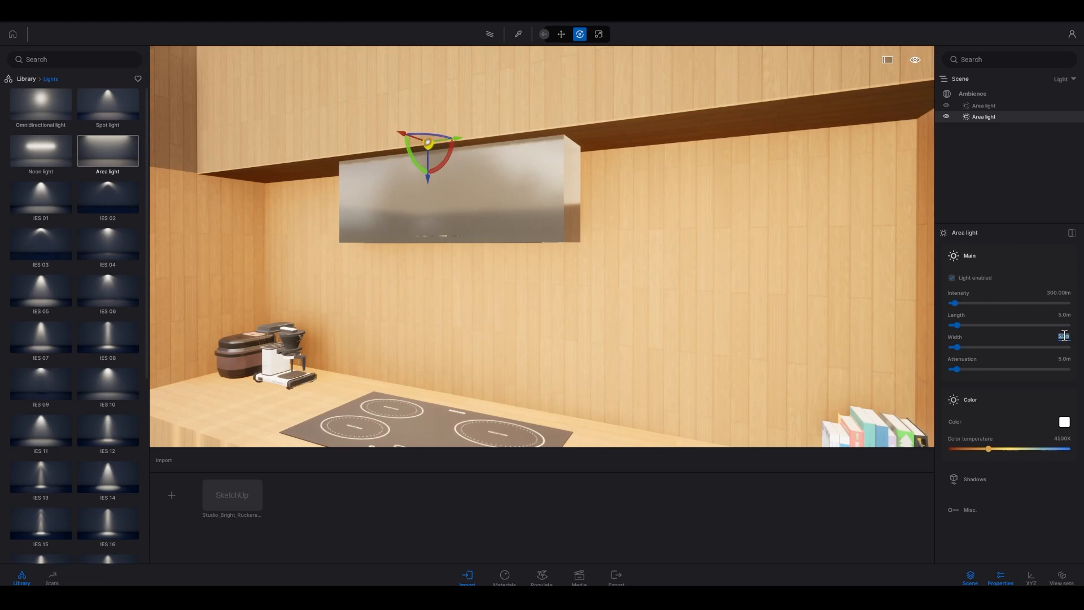
{"action": "type", "text": "3"}
{"action": "key", "text": "Return"}
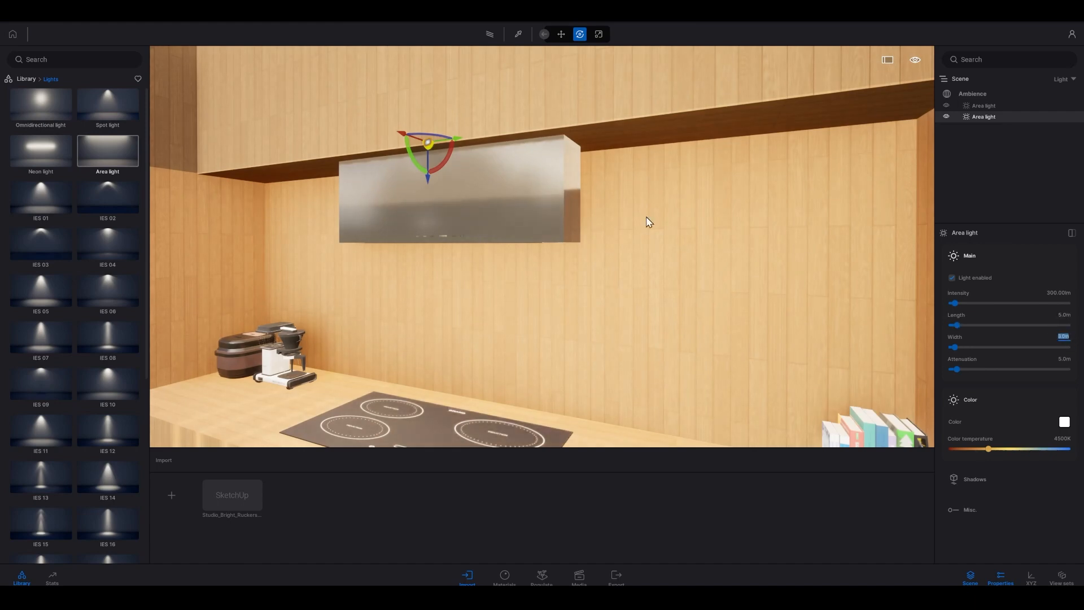
- Set the kitchen area light's length to 3.3 m, judging it against the full width of the kitchen niche
{"action": "right_click_drag", "start_coordinate": [553, 220], "coordinate": [572, 259]}
{"action": "key", "text": "s"}
{"action": "key", "text": "a"}
{"action": "key", "text": "w"}
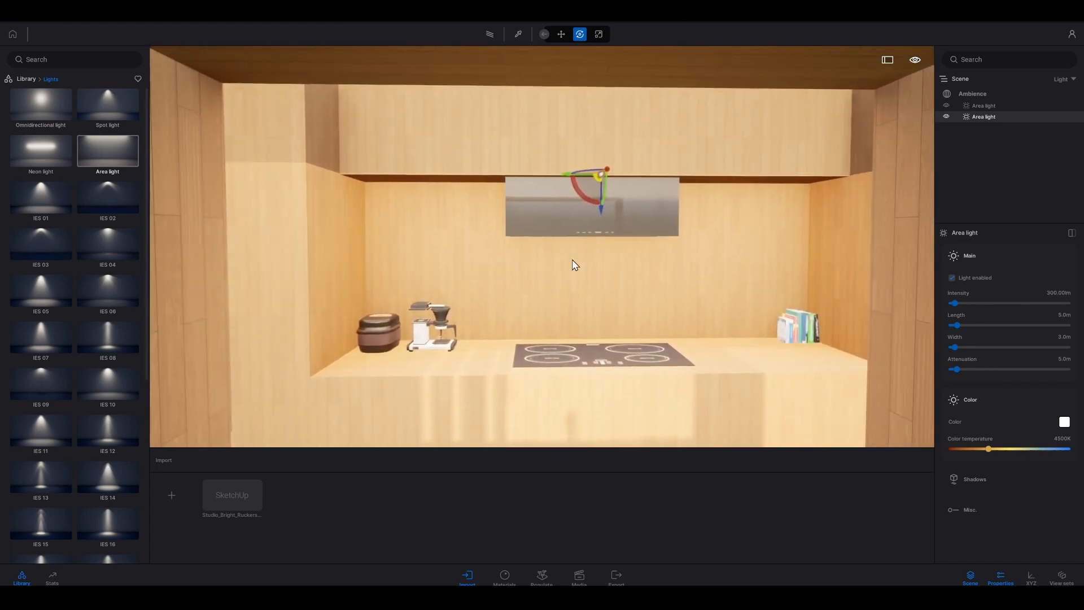
{"action": "left_click", "coordinate": [1062, 315]}
{"action": "type", "text": "2"}
{"action": "key", "text": "Return"}
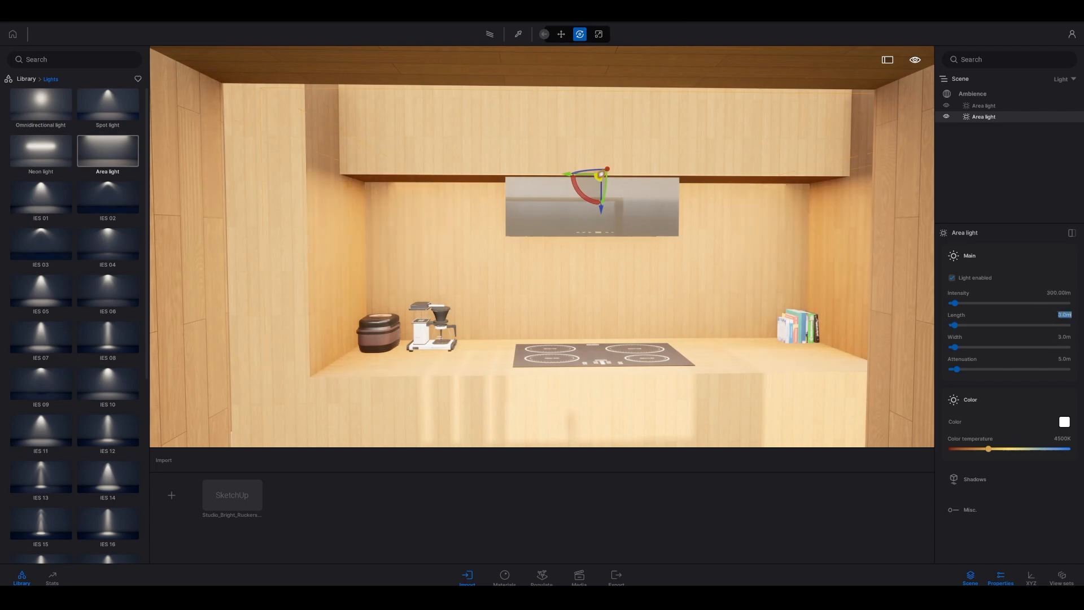
{"action": "type", "text": "3.2"}
{"action": "key", "text": "Return"}
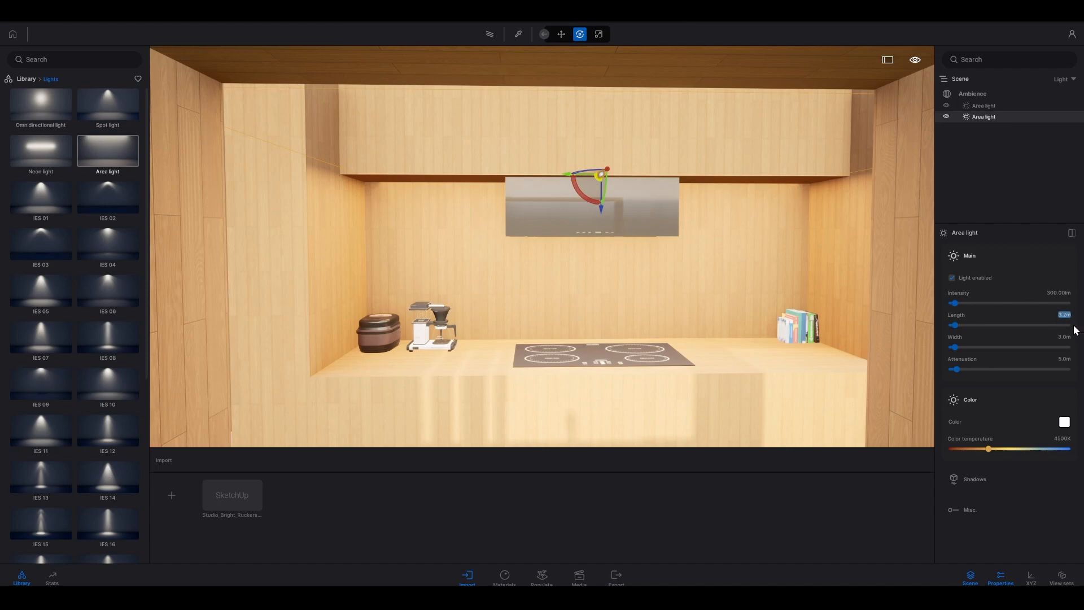
{"action": "type", "text": "3"}
{"action": "key", "text": "Return"}
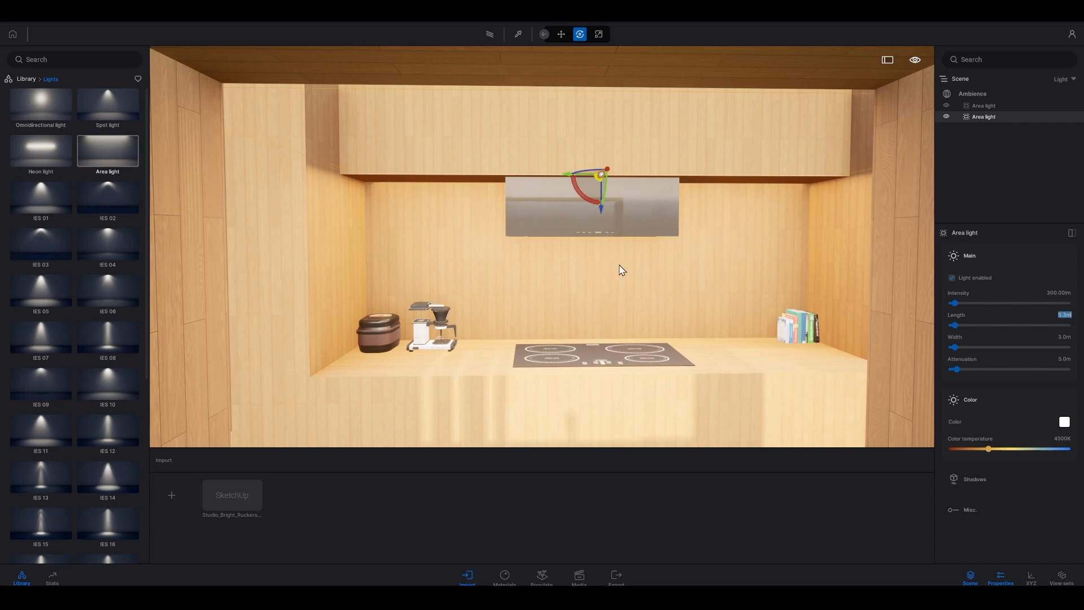
- Narrow the kitchen area light to a width of 0.2 m
{"action": "left_click", "coordinate": [1065, 337]}
{"action": "key", "text": "BackSpace"}
{"action": "type", "text": "0.2"}
{"action": "key", "text": "Return"}
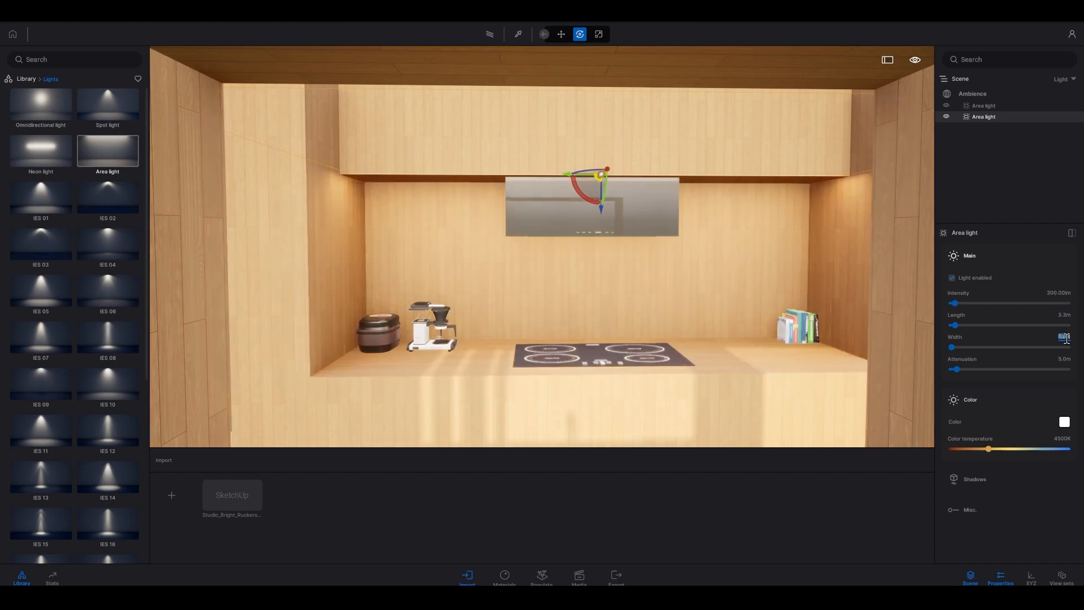
- Move the kitchen area light back toward the rear wall, behind the front of the range hood
{"action": "right_click_drag", "start_coordinate": [542, 246], "coordinate": [412, 254]}
{"action": "key", "text": "d"}
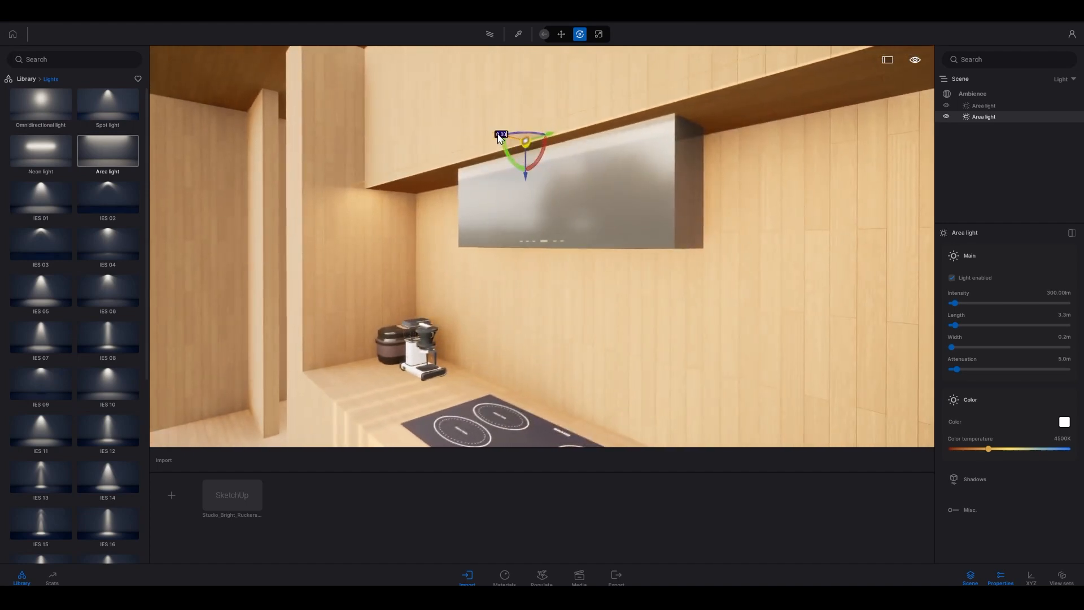
{"action": "left_click_drag", "start_coordinate": [505, 144], "coordinate": [577, 155]}
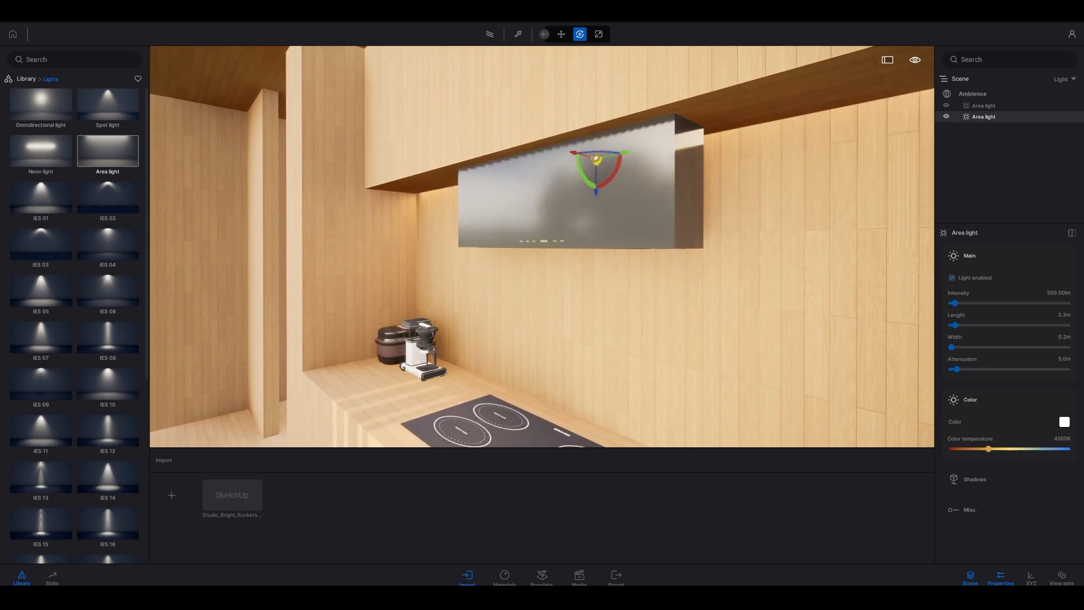
- Examine the kitchen strip light from the side in the Path Tracer preview, and return to real-time view
{"action": "key", "text": "s"}
{"action": "mouse_move", "coordinate": [496, 244]}
{"action": "right_mouse_down"}
{"action": "mouse_move", "coordinate": [511, 237]}
{"action": "mouse_move", "coordinate": [480, 234]}
{"action": "mouse_move", "coordinate": [506, 254]}
{"action": "right_mouse_up"}
{"action": "key", "text": "d"}
{"action": "key", "text": "s"}
{"action": "key", "text": "w"}
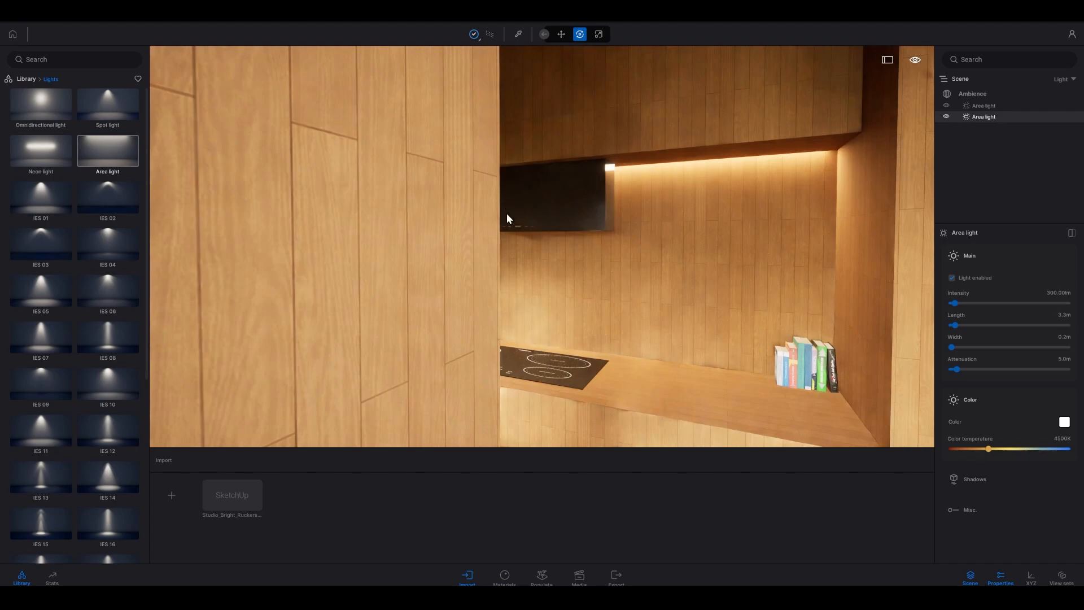
{"action": "key", "text": "q"}
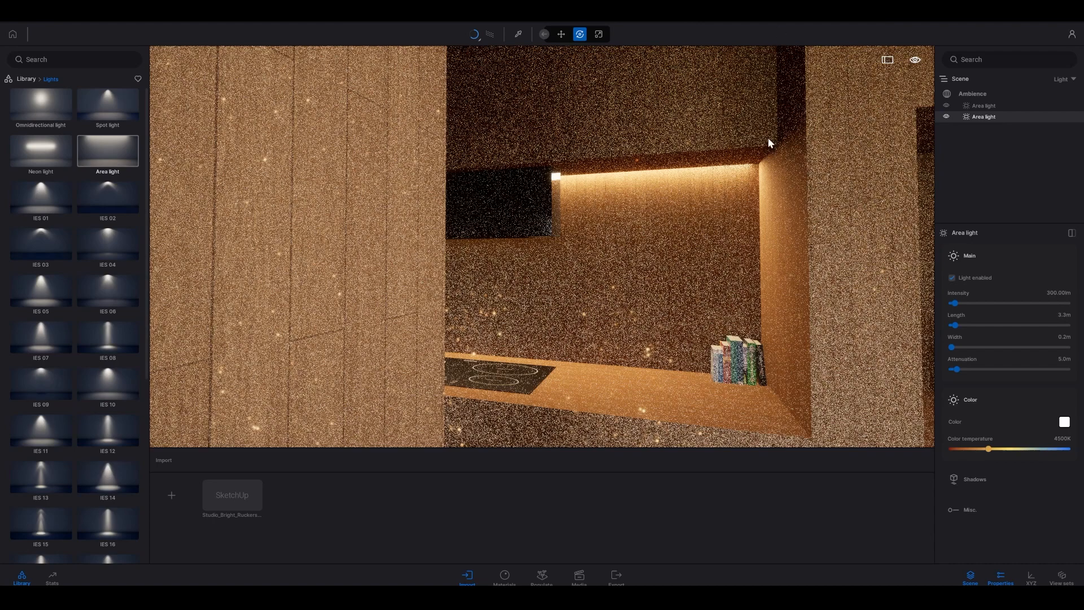
{"action": "left_click", "coordinate": [717, 145]}
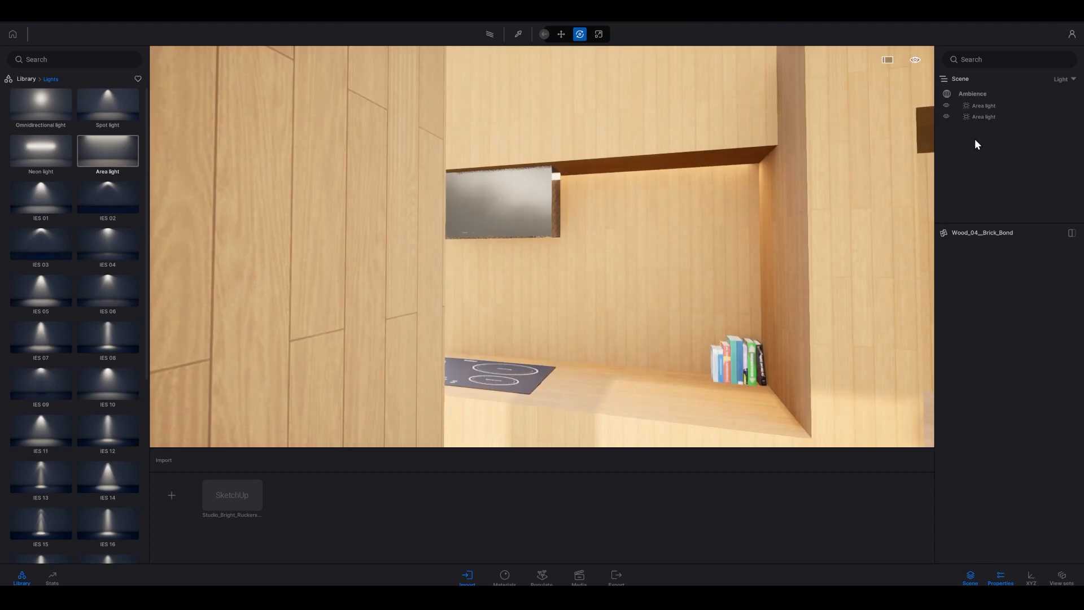
- Set the window area light's intensity to 100 lm and deselect the light
{"action": "right_click_drag", "start_coordinate": [568, 107], "coordinate": [830, 118]}
{"action": "right_click_drag", "start_coordinate": [464, 107], "coordinate": [483, 107]}
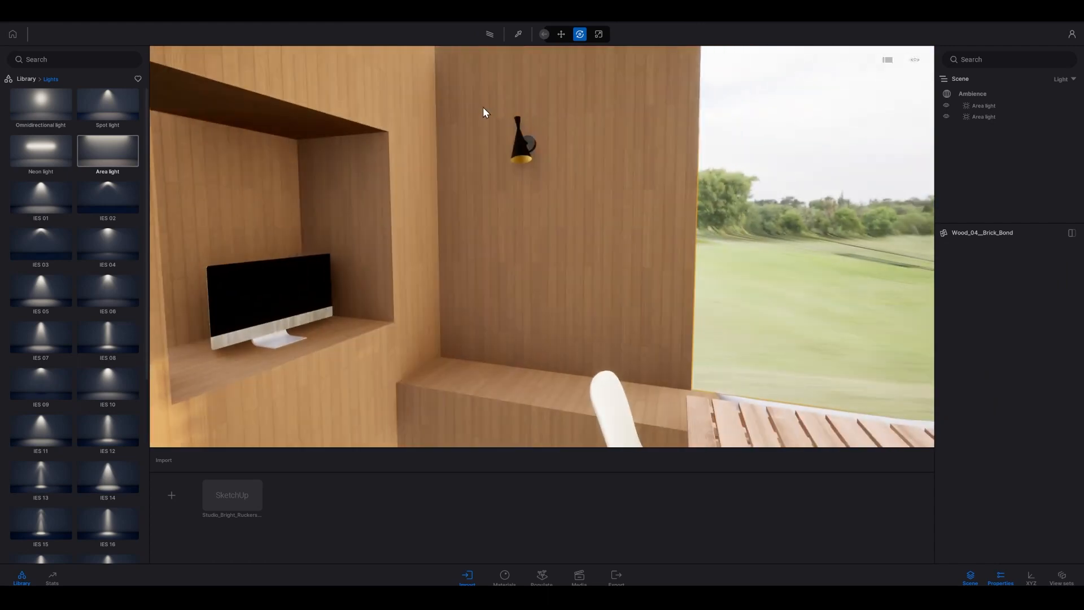
{"action": "left_click", "coordinate": [972, 106]}
{"action": "left_click", "coordinate": [1065, 292]}
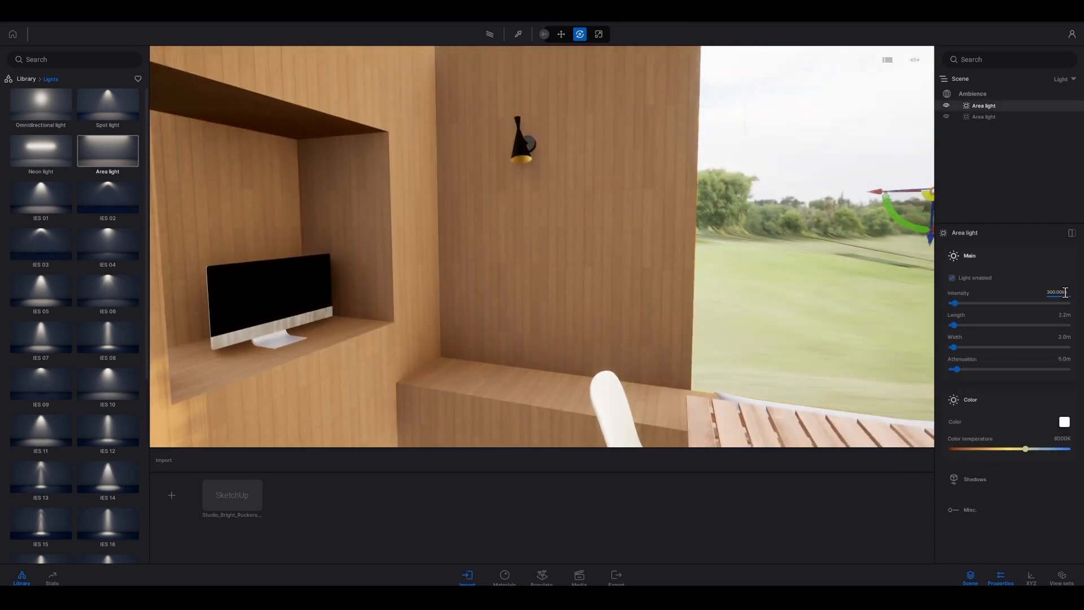
{"action": "double_click", "coordinate": [1064, 292]}
{"action": "key", "text": "BackSpace"}
{"action": "key", "text": "Return"}
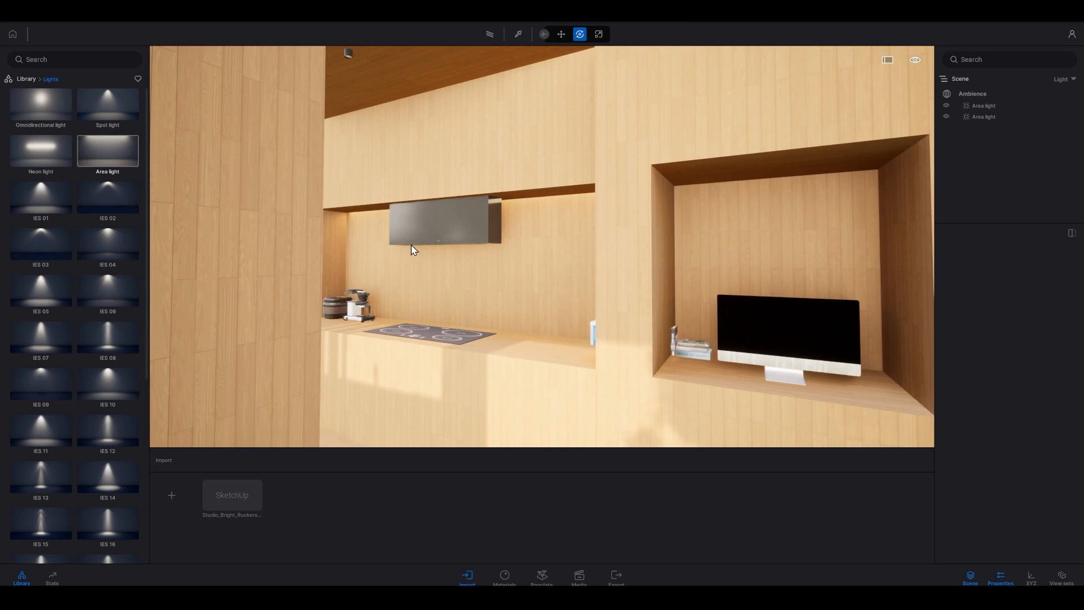
- Duplicate the kitchen area light as a single copy, spaced 2.67 m away at the top of the computer niche
{"action": "left_click", "coordinate": [980, 118]}
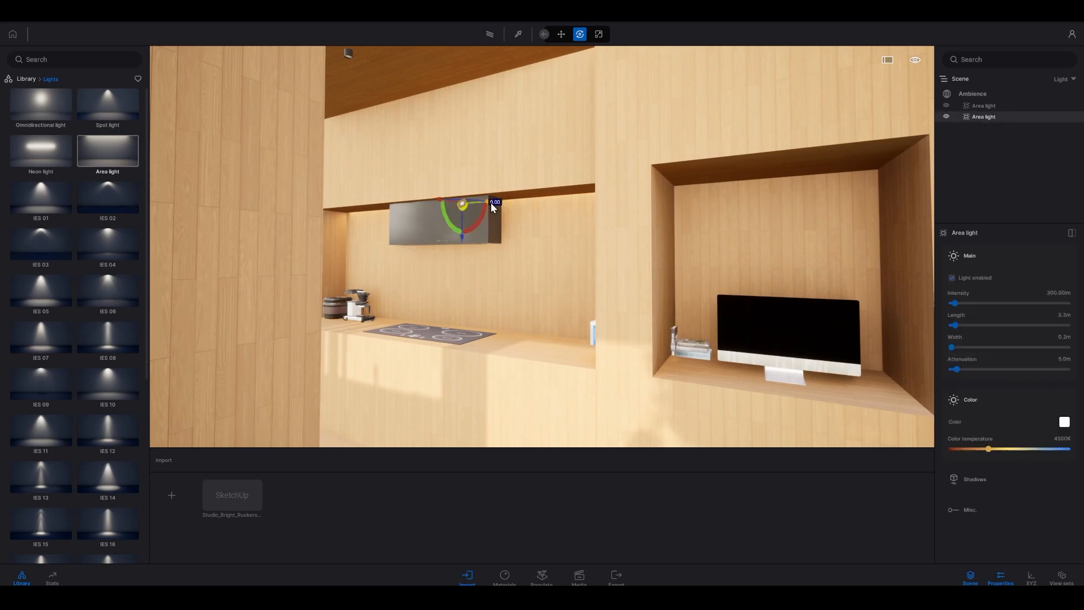
{"action": "left_click_drag", "start_coordinate": [490, 202], "coordinate": [839, 205], "text": "alt"}
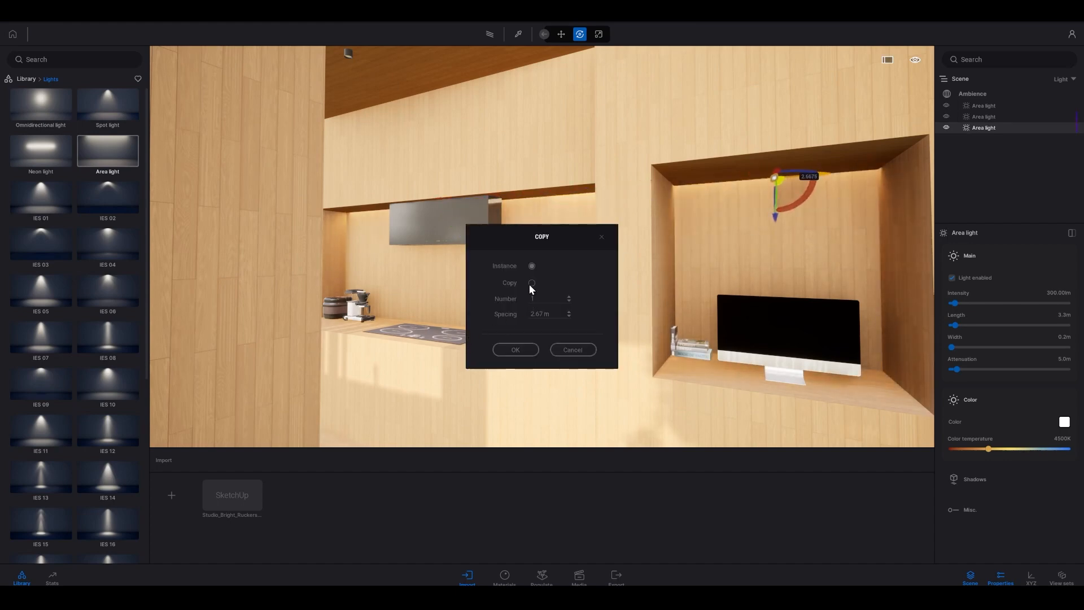
{"action": "left_click", "coordinate": [525, 349]}
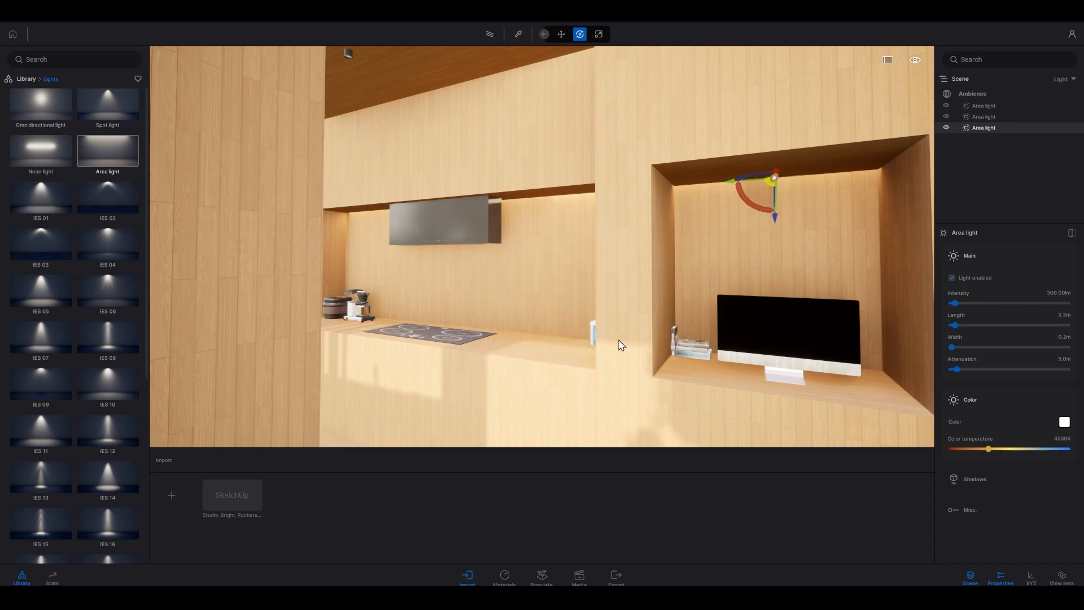
- Set the computer niche light's length to 1.5 m and check it in the Path Tracer preview
{"action": "right_click_drag", "start_coordinate": [618, 340], "coordinate": [751, 340]}
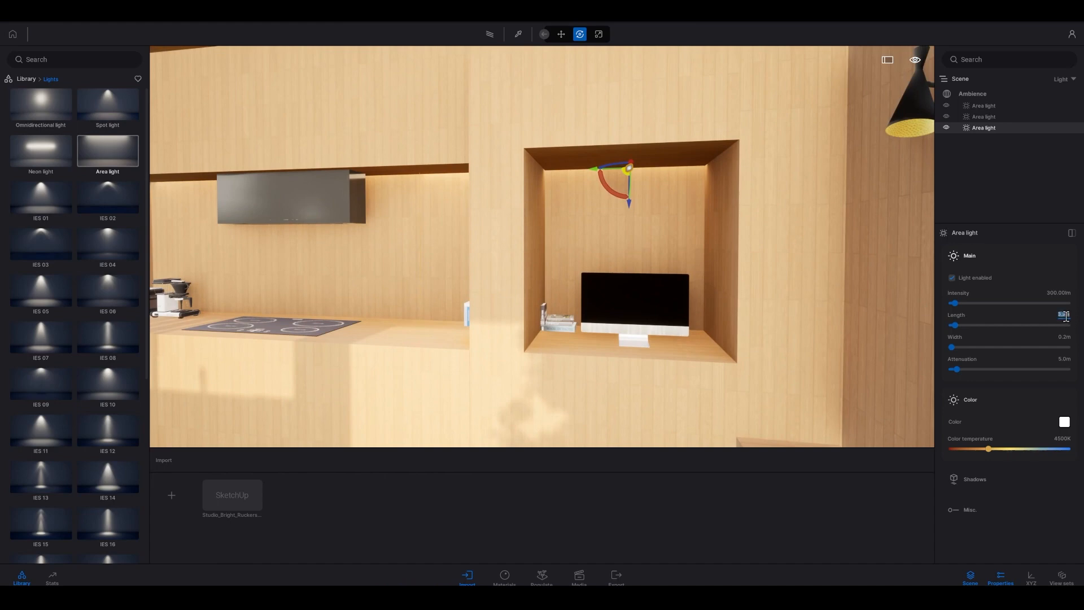
{"action": "type", "text": "1.5"}
{"action": "key", "text": "Return"}
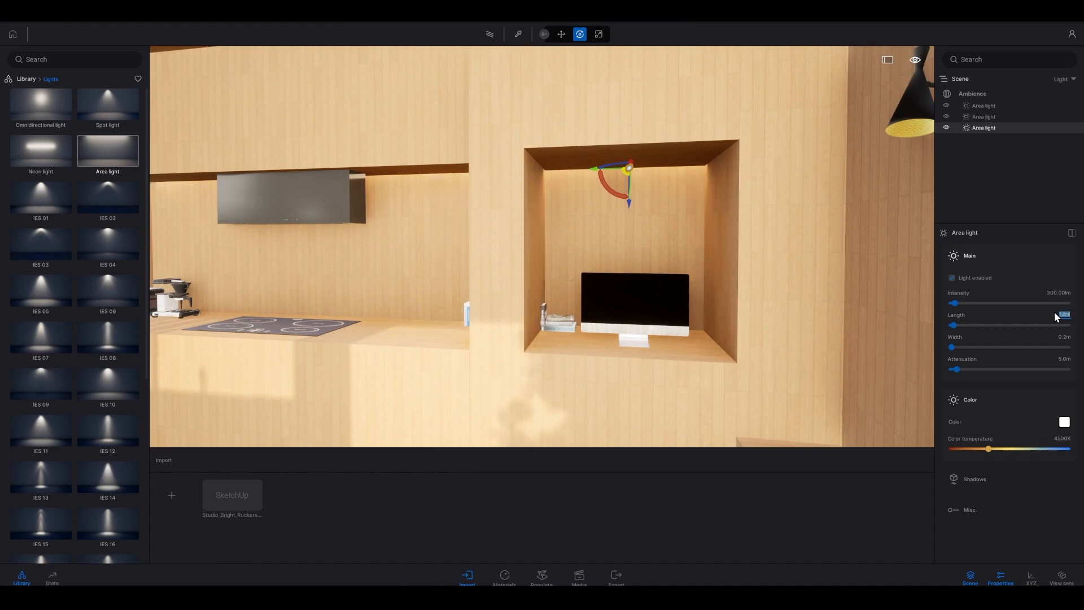
{"action": "type", "text": "1.5"}
{"action": "key", "text": "Return"}
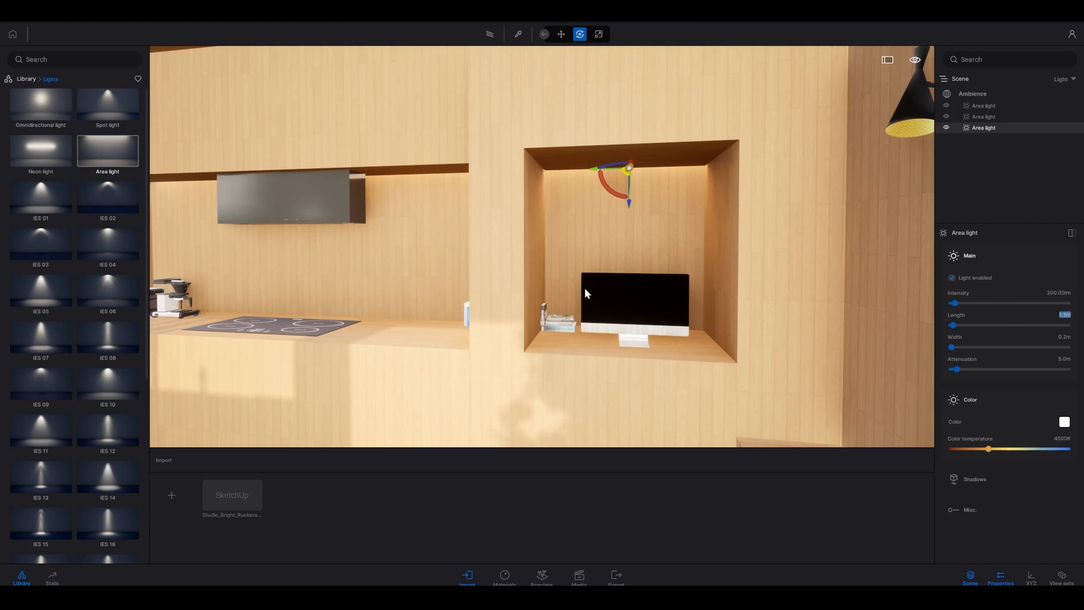
{"action": "key", "text": "Escape"}
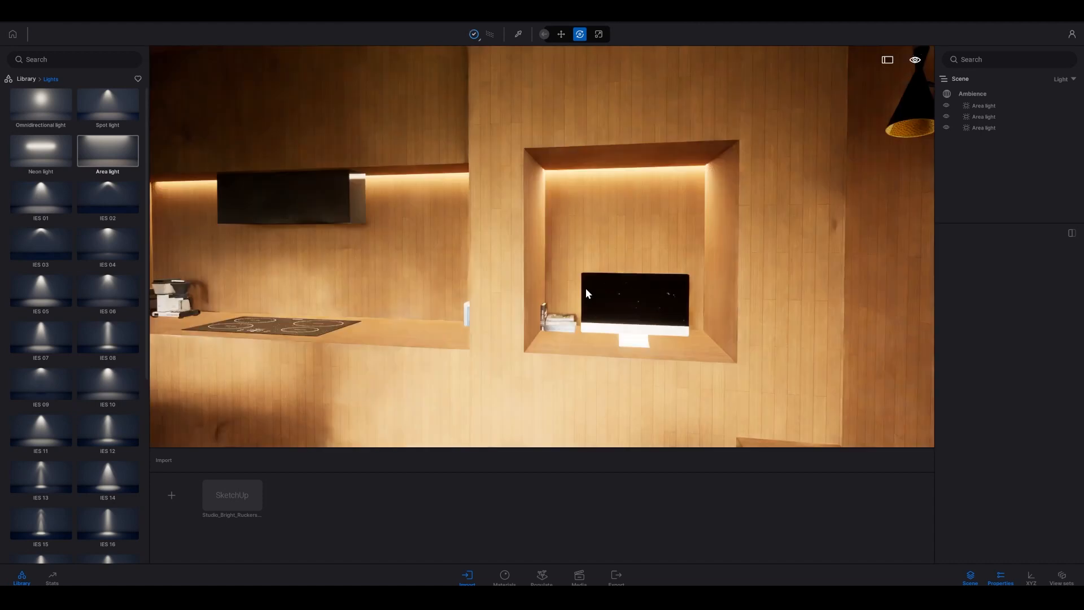
{"action": "key", "text": "r"}
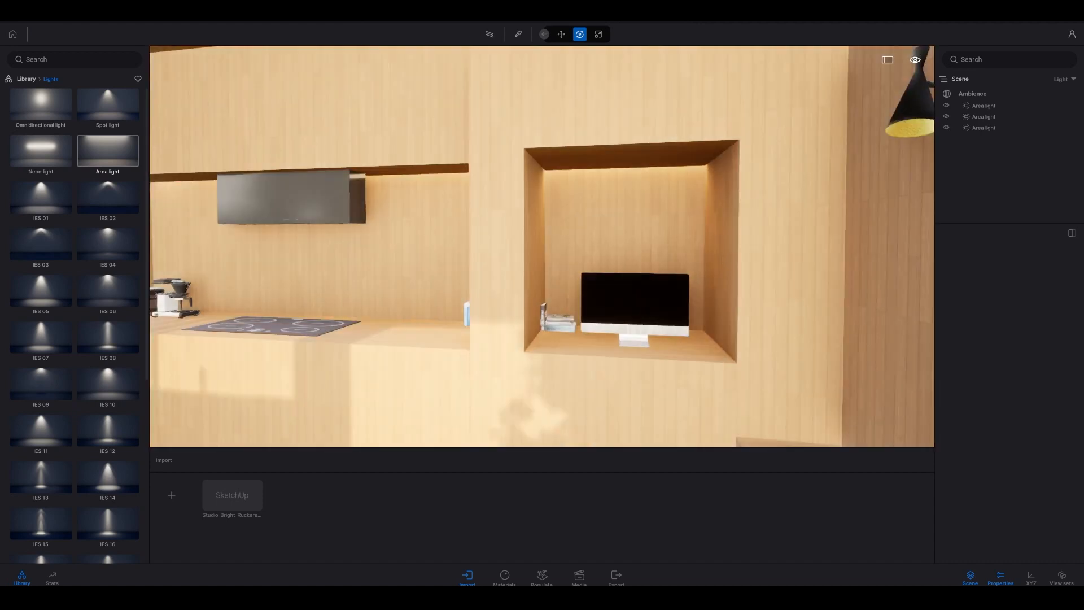
- Set the intensity of both the kitchen and computer niche area lights to 100 lm and check them in the Path Tracer preview
{"action": "left_click", "coordinate": [984, 117]}
{"action": "left_click", "coordinate": [988, 129], "text": "shift"}
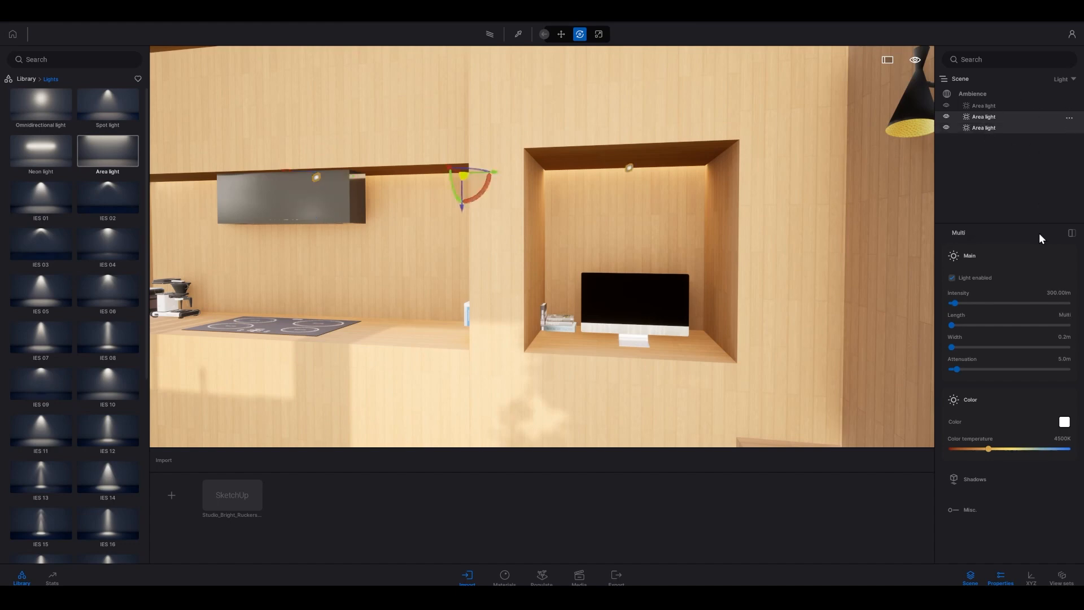
{"action": "left_click", "coordinate": [1057, 292]}
{"action": "type", "text": "100"}
{"action": "key", "text": "Return"}
{"action": "left_click", "coordinate": [635, 216]}
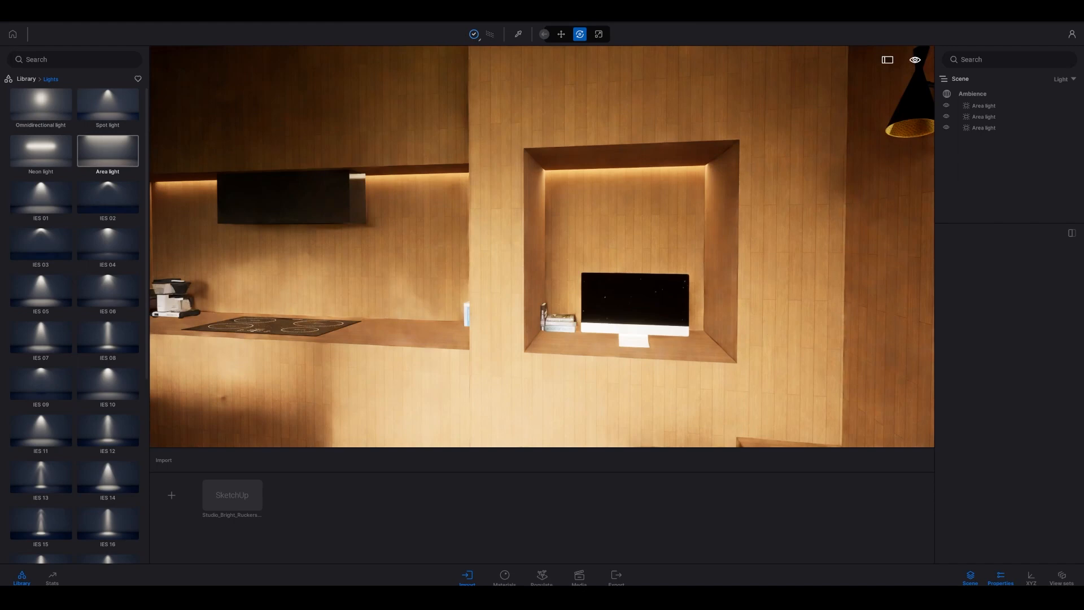
{"action": "key", "text": "r"}
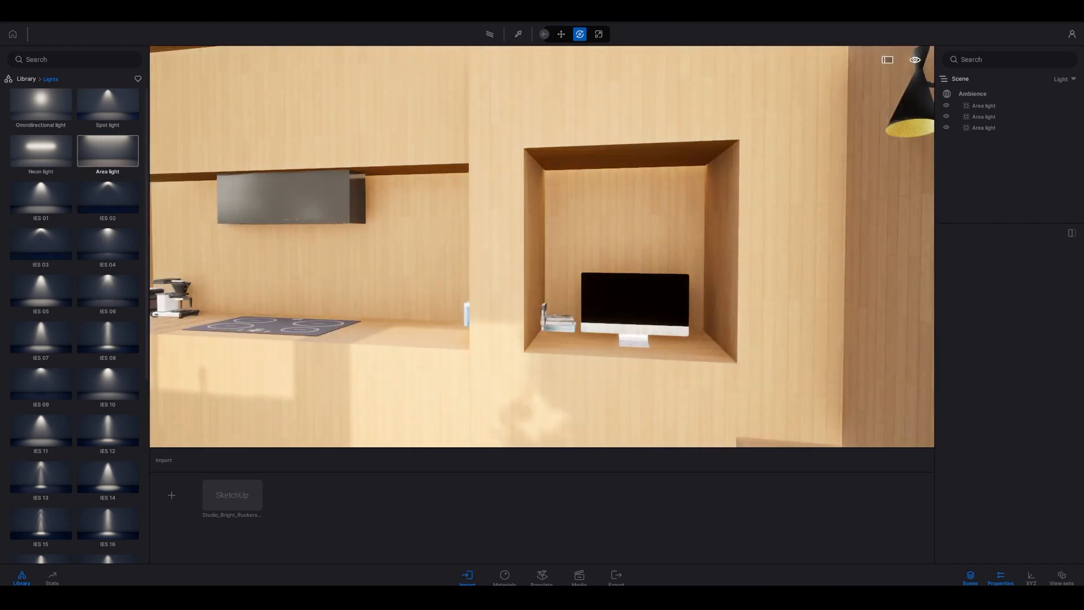
- Examine the whole dining and kitchen interior in real-time view and Path Tracer preview, including the window light's settings
{"action": "right_click_drag", "start_coordinate": [664, 320], "coordinate": [650, 332]}
{"action": "key", "text": "s"}
{"action": "key", "text": "s"}
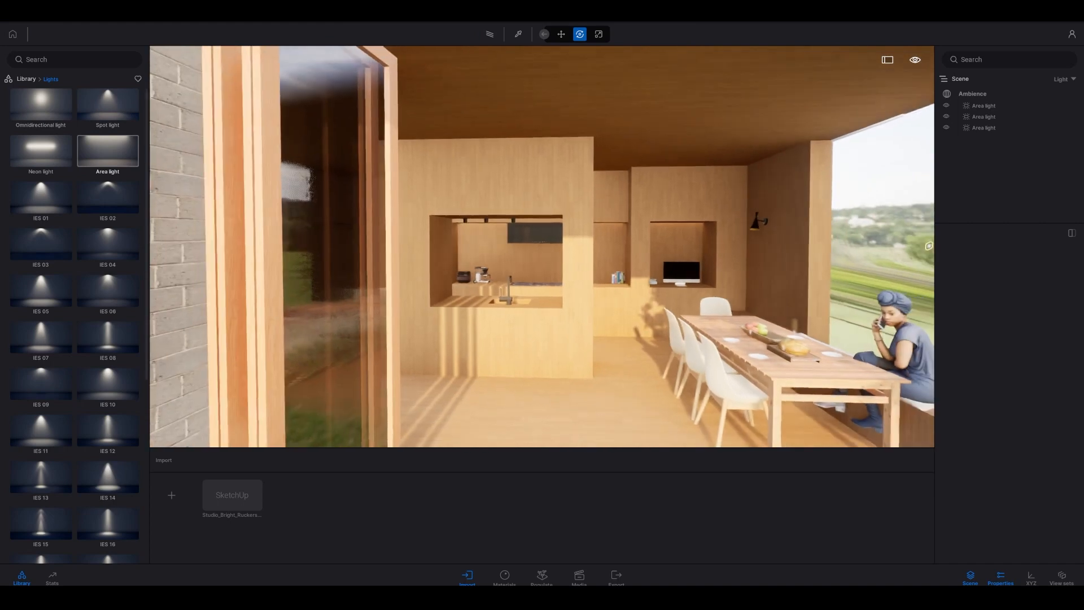
{"action": "key", "text": "d"}
{"action": "right_click_drag", "start_coordinate": [542, 362], "coordinate": [590, 362]}
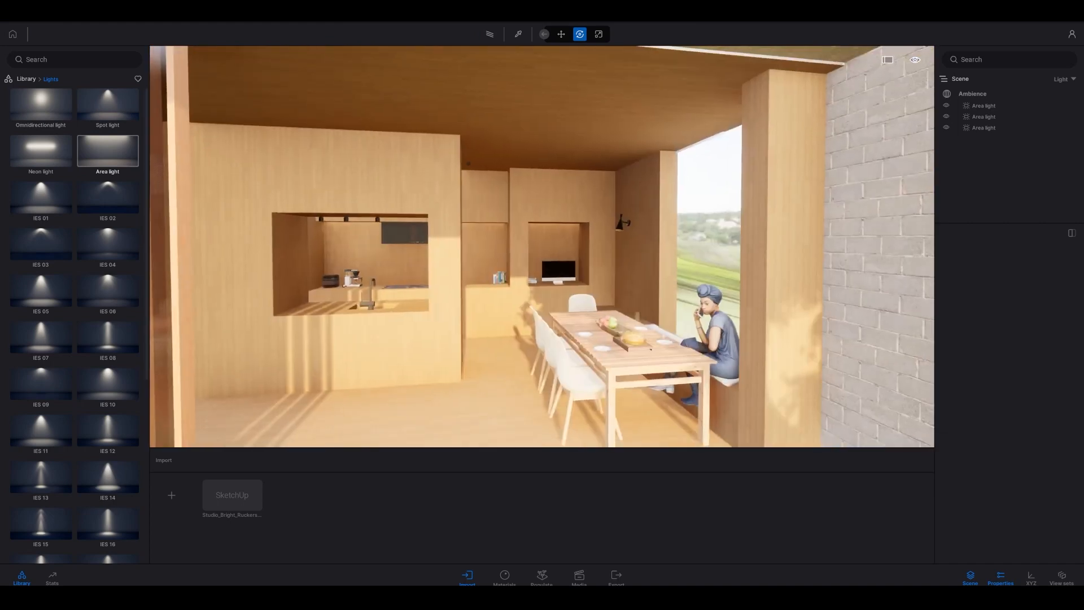
{"action": "key", "text": "w"}
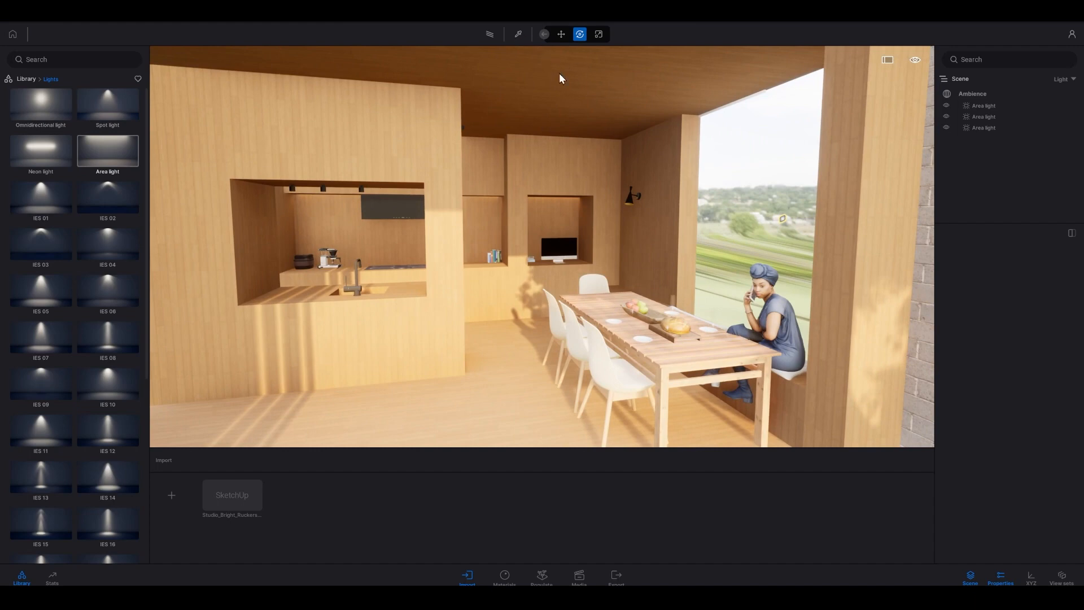
{"action": "key", "text": "w"}
{"action": "right_click_drag", "start_coordinate": [864, 297], "coordinate": [890, 289]}
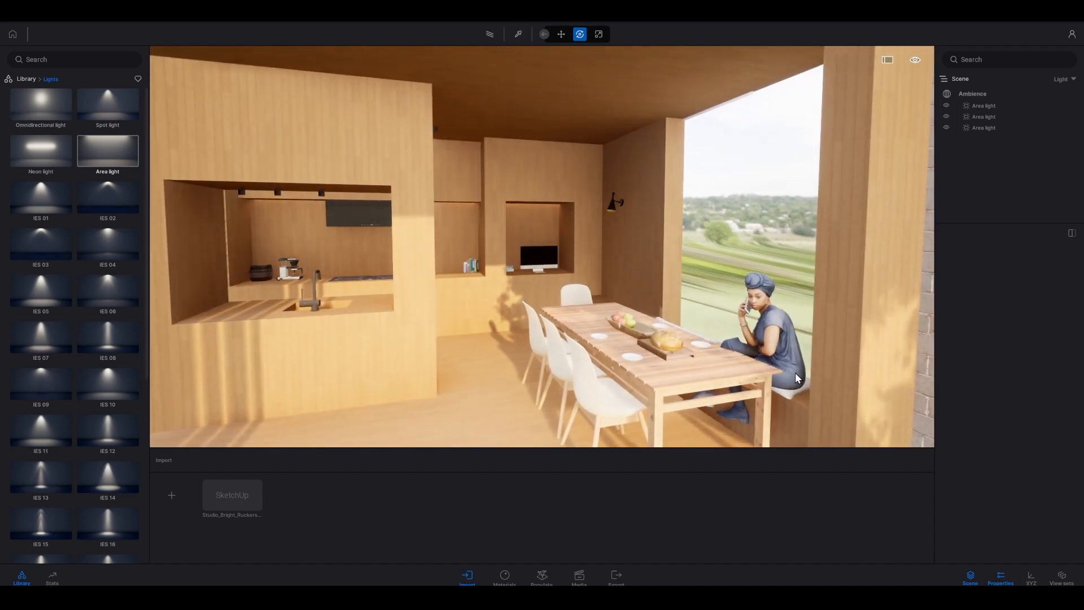
{"action": "left_click", "coordinate": [773, 225]}
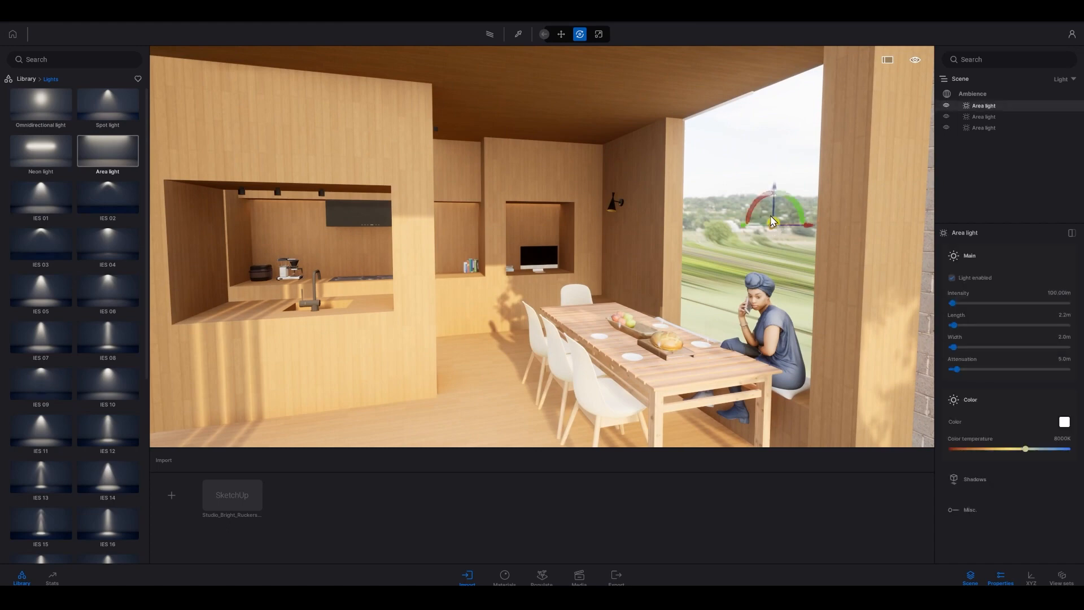
{"action": "left_click", "coordinate": [803, 121]}
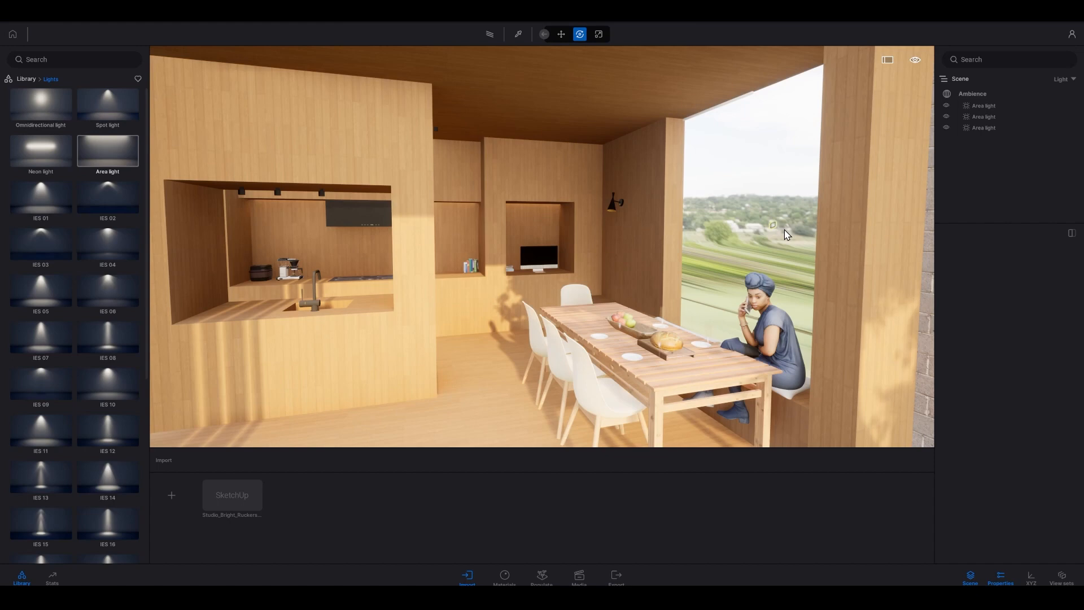
{"action": "right_click_drag", "start_coordinate": [739, 254], "coordinate": [683, 254]}
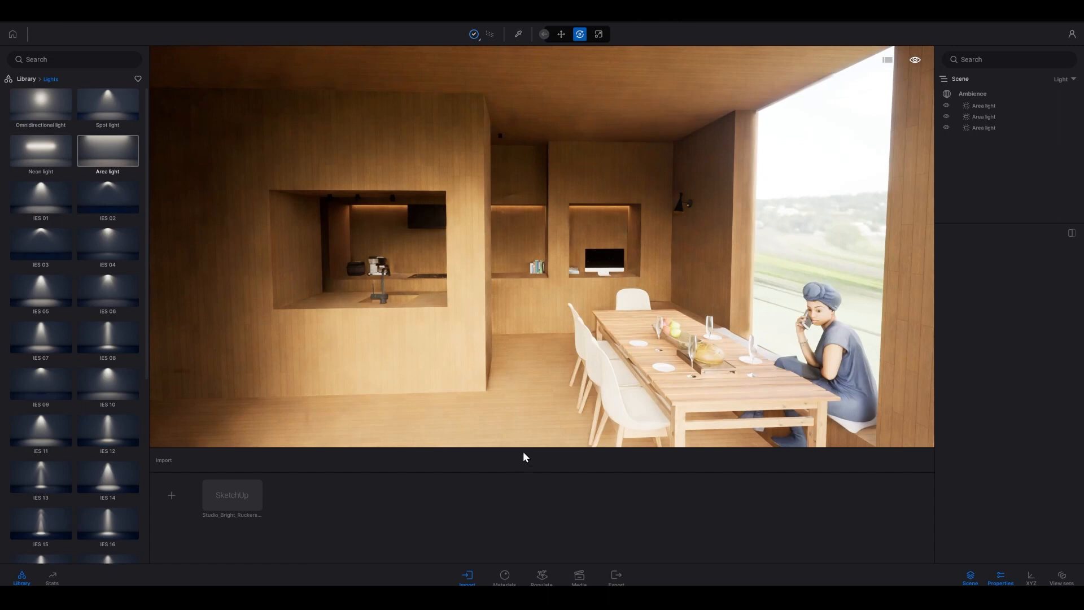
{"action": "key", "text": "r"}
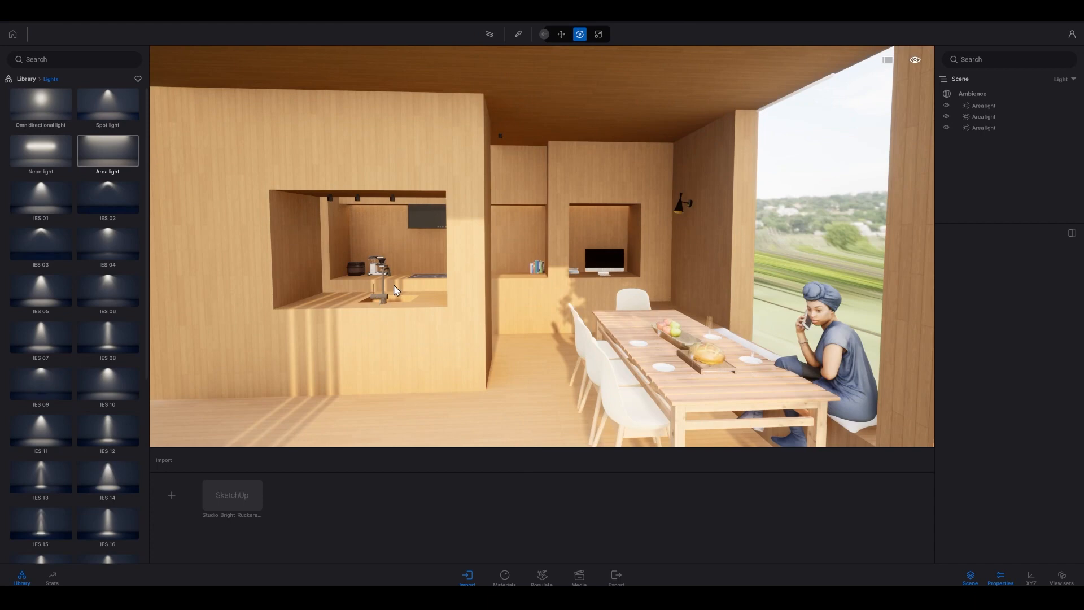
{"action": "right_click_drag", "start_coordinate": [433, 275], "coordinate": [378, 249]}
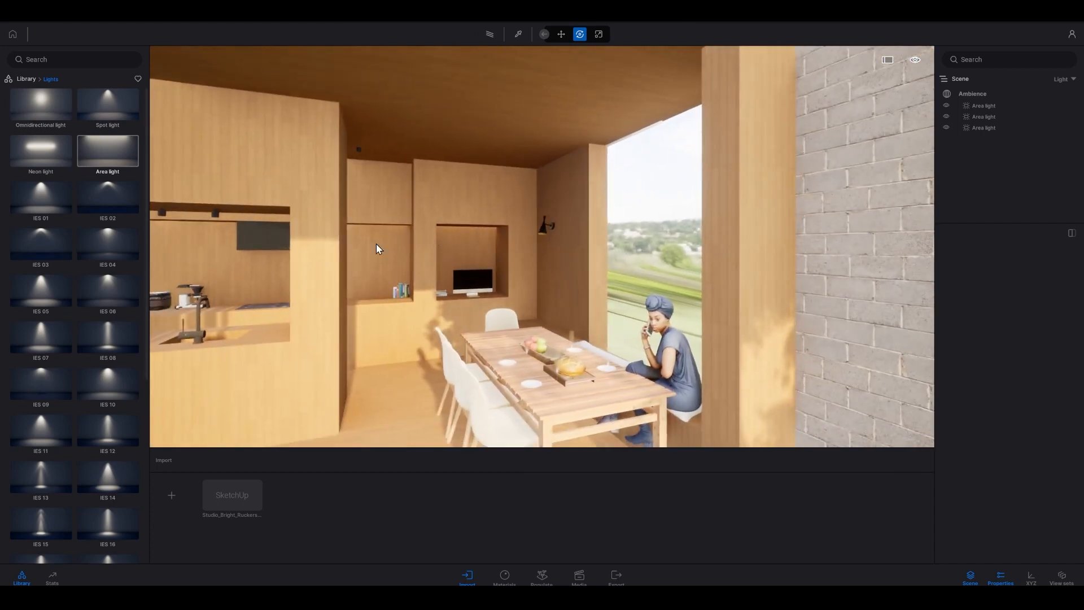
{"action": "right_click_drag", "start_coordinate": [620, 325], "coordinate": [679, 296]}
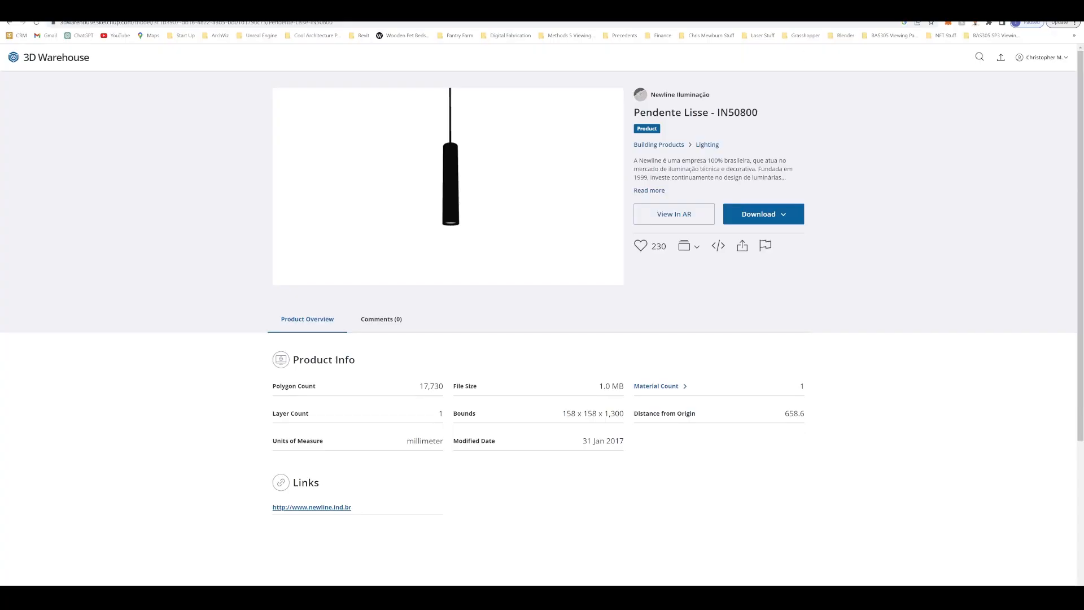
- Go back to the Google results, reopen 3D Warehouse and search it for "pendant lamp"
{"action": "key", "text": "alt+Left"}
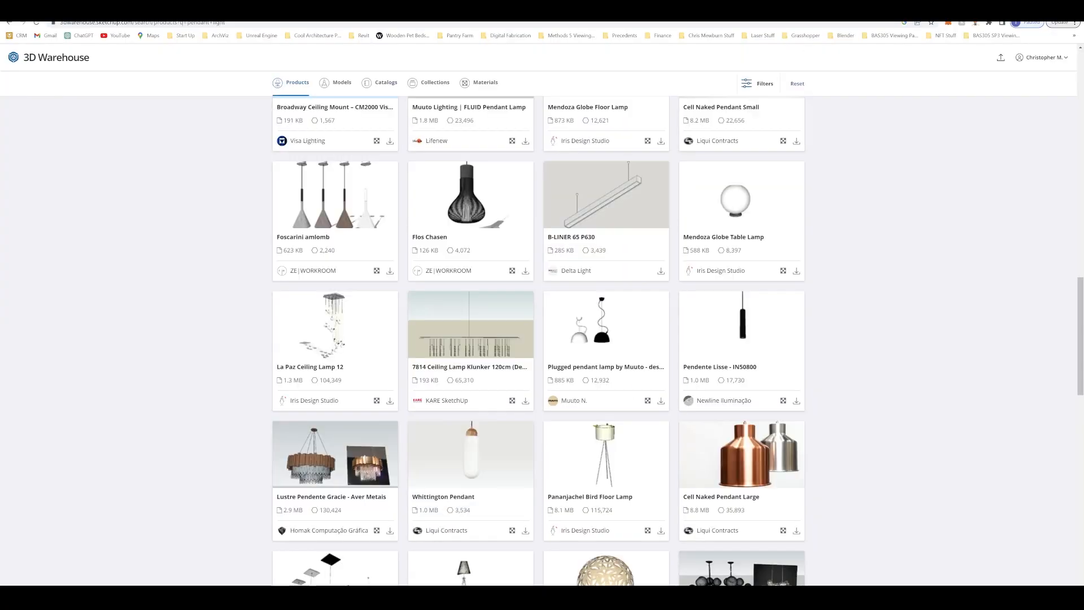
{"action": "left_click", "coordinate": [9, 22]}
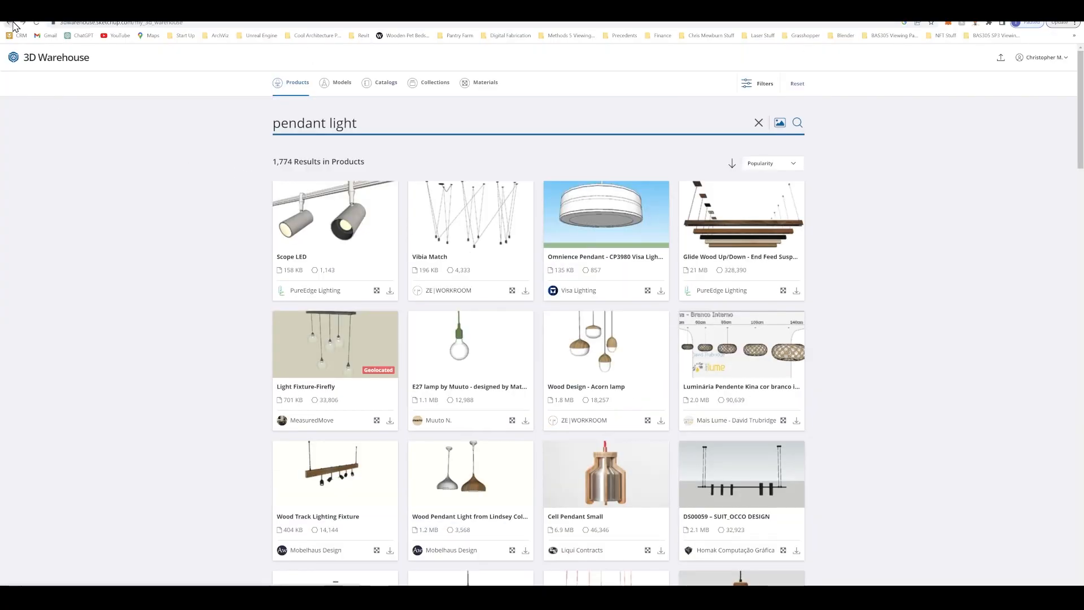
{"action": "left_click", "coordinate": [9, 23]}
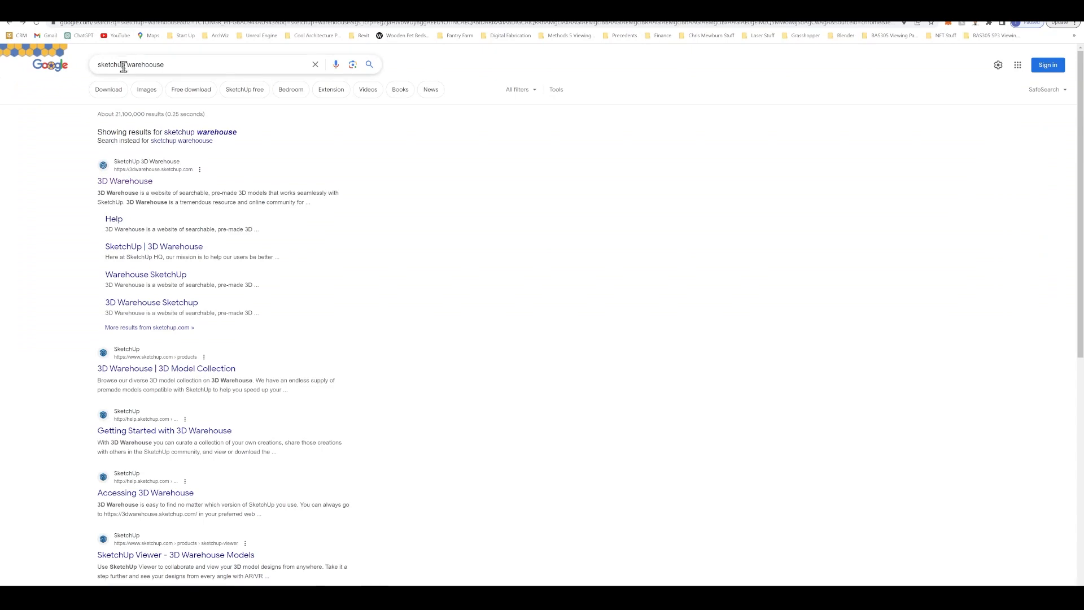
{"action": "left_click", "coordinate": [146, 181]}
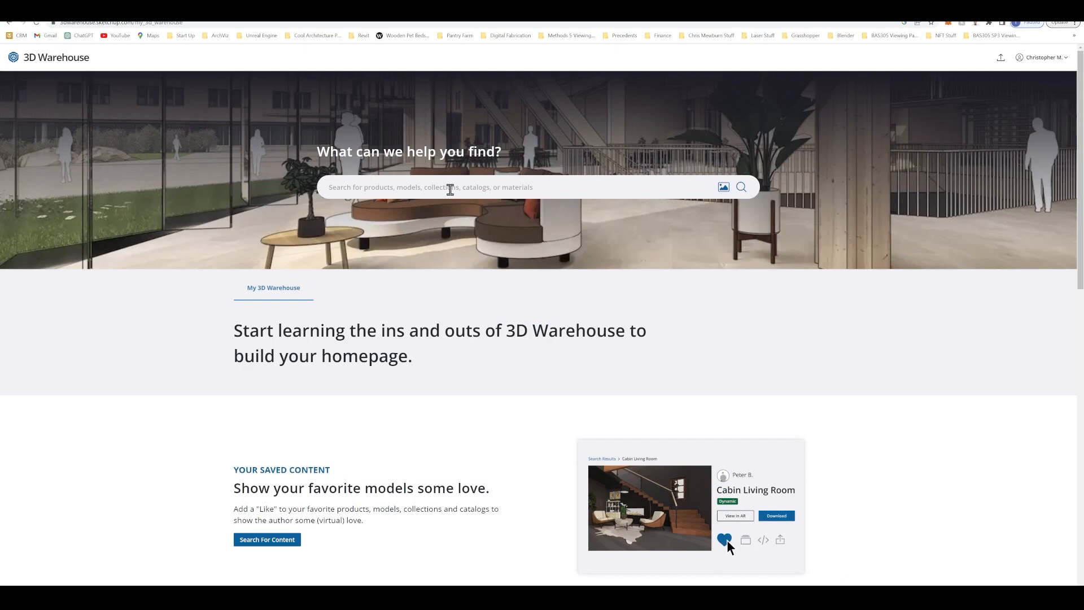
{"action": "type", "text": "pendant lamp"}
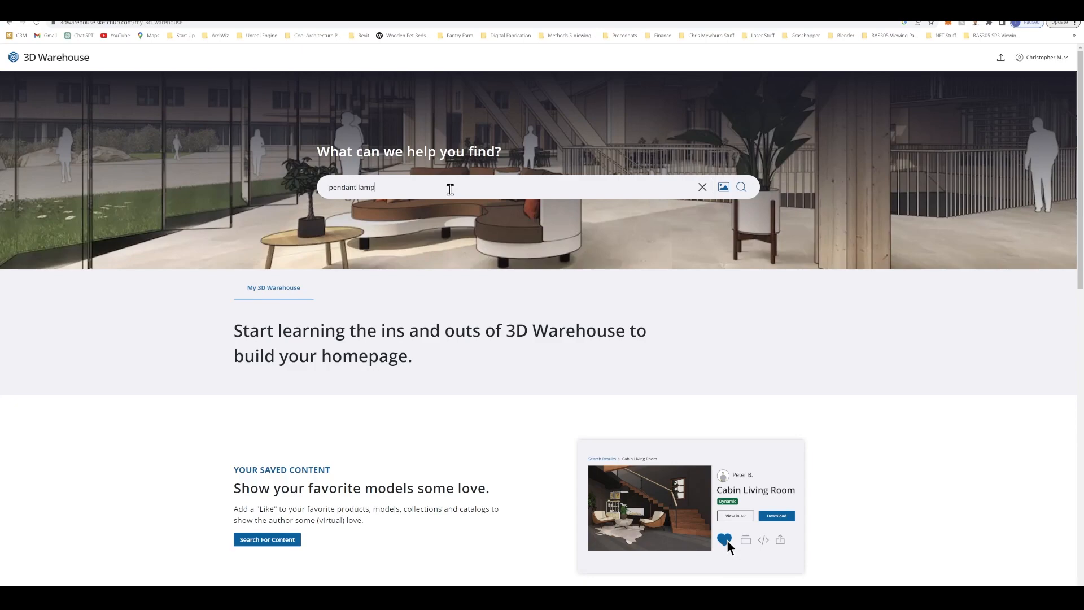
{"action": "key", "text": "Return"}
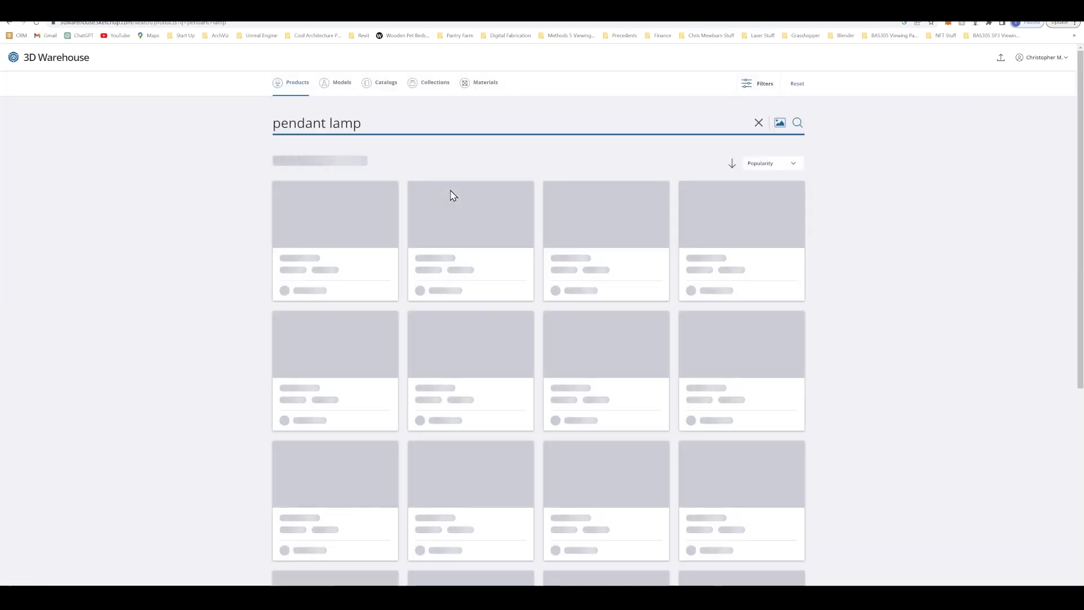
- Find the Pendente Lisse - IN50800 lamp among the results, open its page and check the available download file formats
{"action": "scroll", "coordinate": [319, 289], "scroll_direction": "down", "scroll_amount": 10}
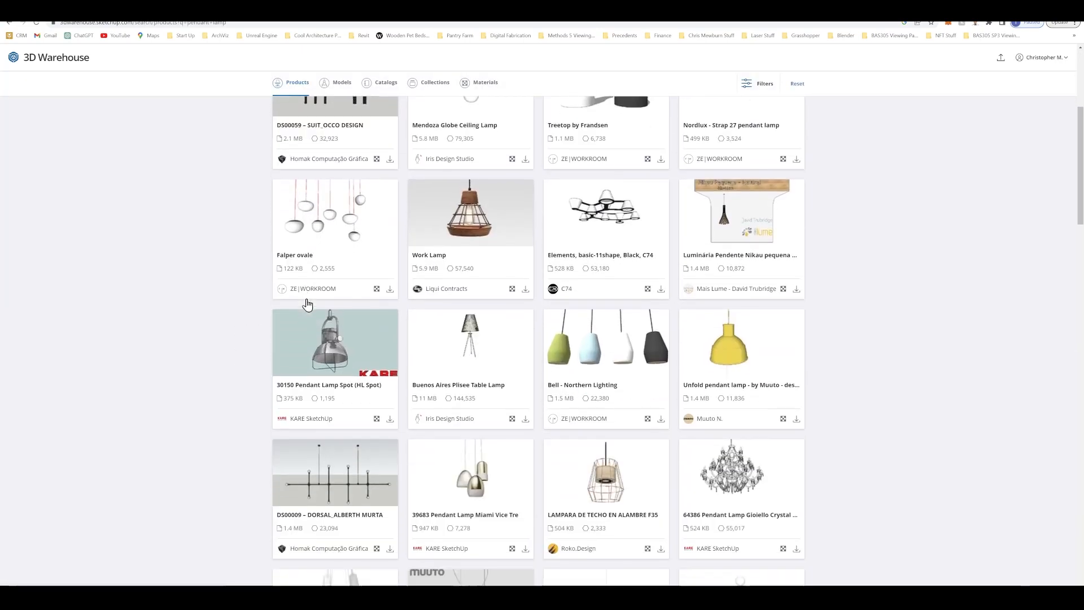
{"action": "scroll", "coordinate": [308, 304], "scroll_direction": "down", "scroll_amount": 7}
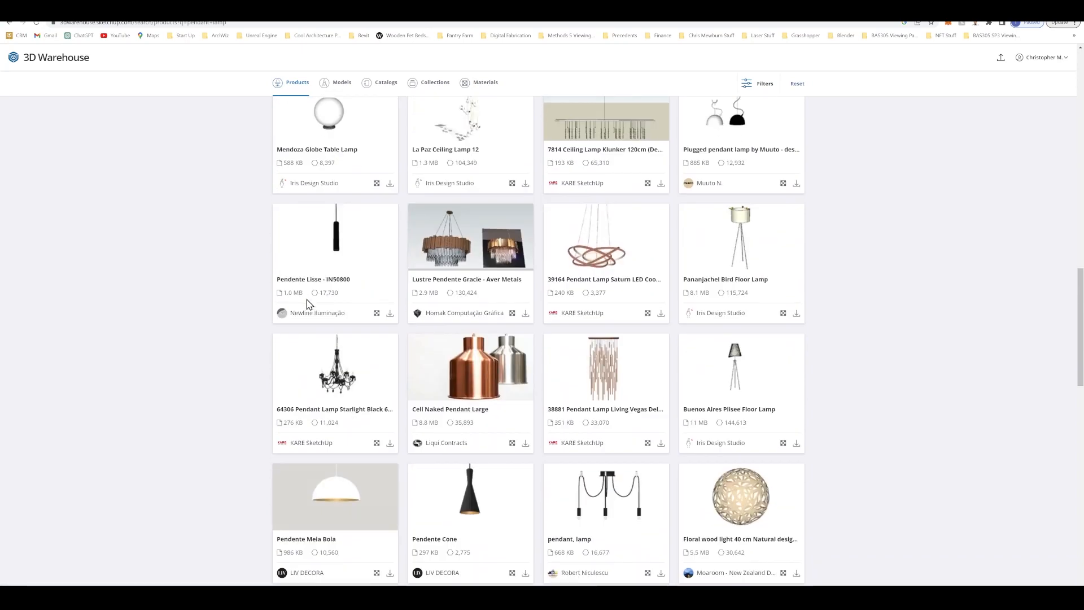
{"action": "left_click", "coordinate": [328, 234]}
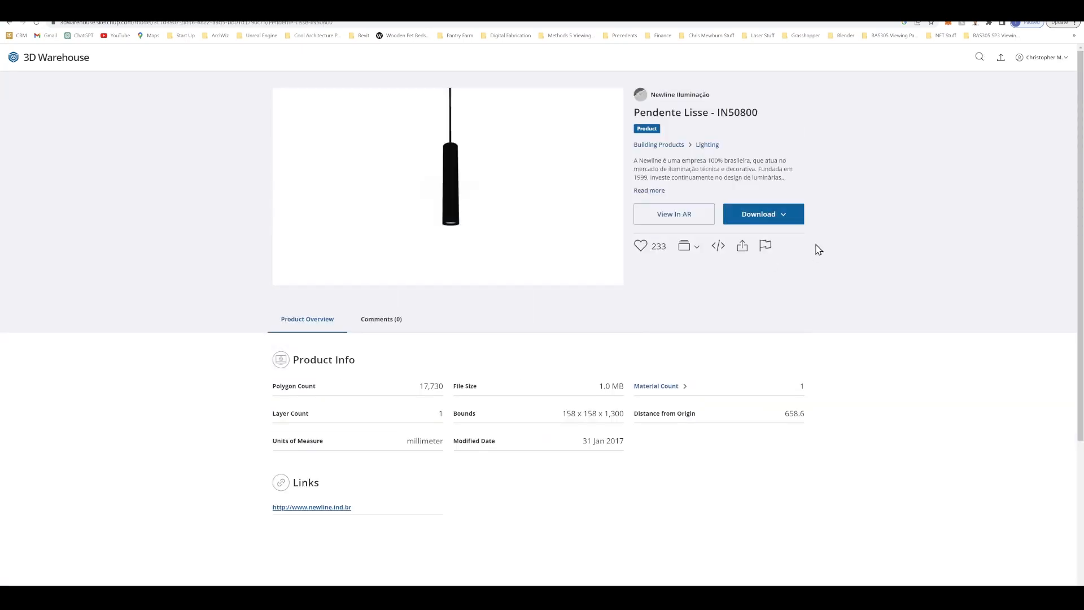
{"action": "left_click", "coordinate": [787, 220]}
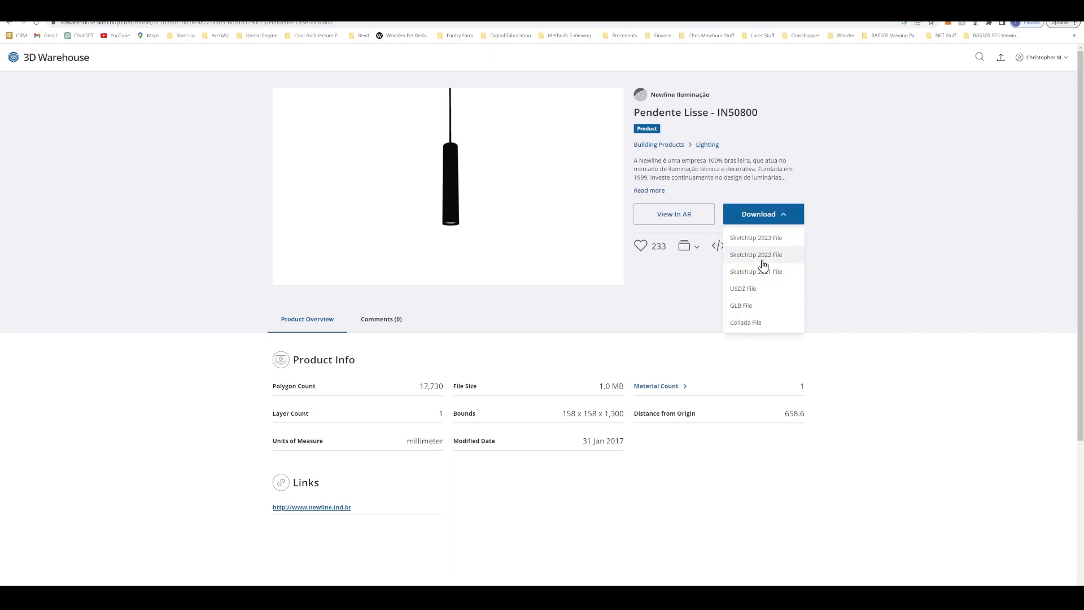
{"action": "left_click", "coordinate": [880, 241]}
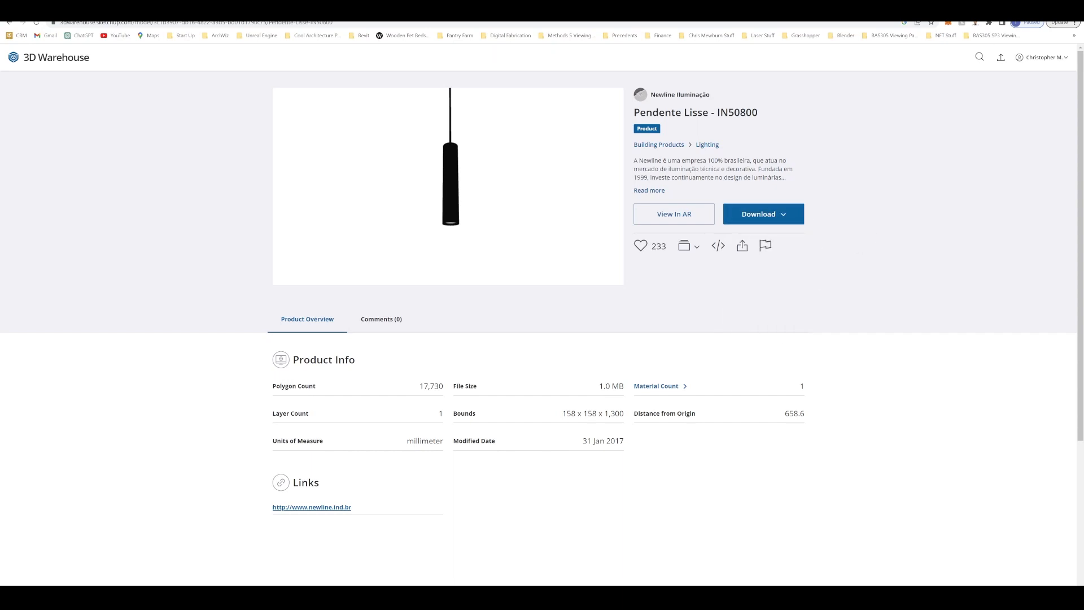
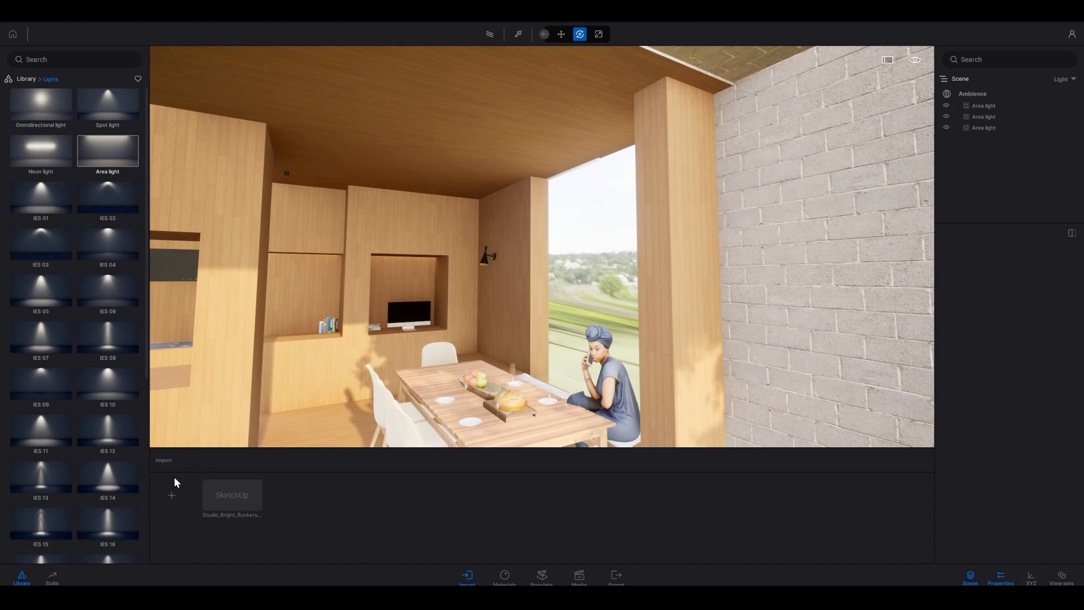
- Switch to Twinmotion and import IN50800.skp from Downloads as geometry, resolving the Default material conflict with the scene material
{"action": "left_click", "coordinate": [171, 495]}
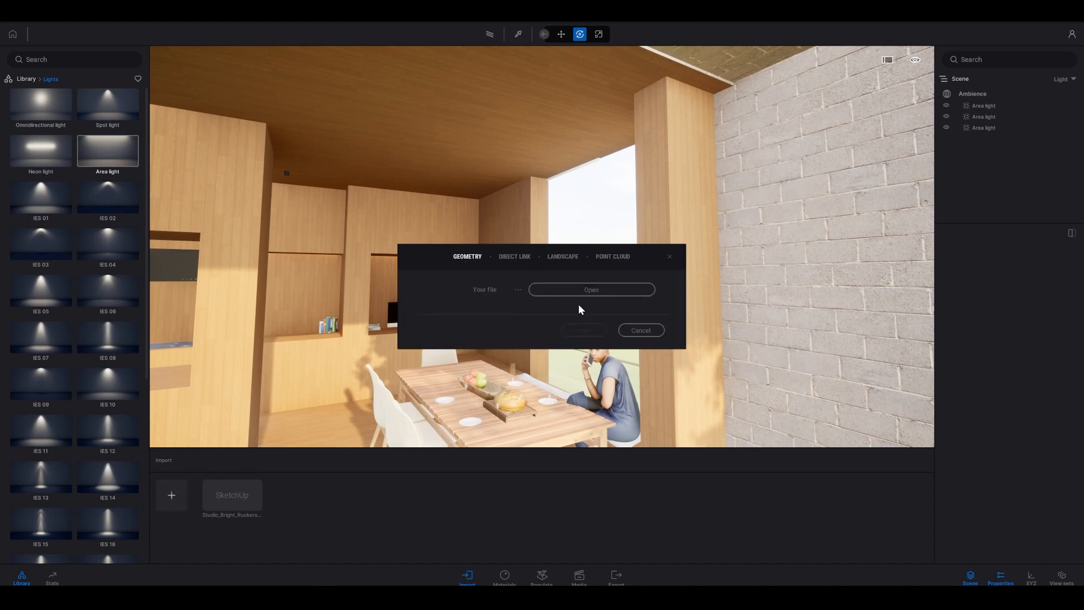
{"action": "left_click", "coordinate": [597, 290]}
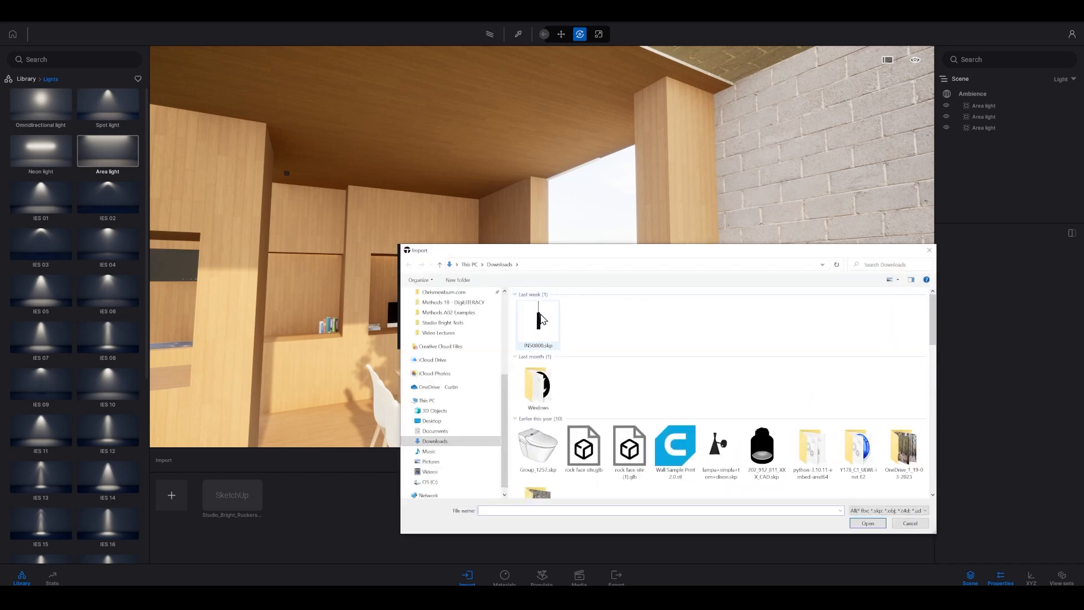
{"action": "left_click", "coordinate": [539, 320]}
{"action": "left_click", "coordinate": [867, 523]}
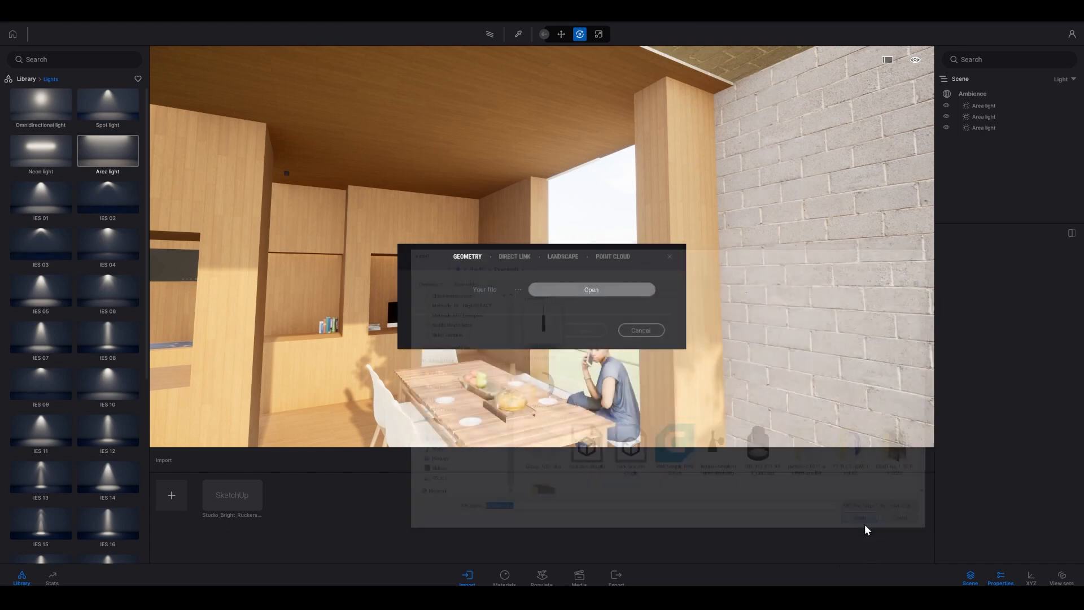
{"action": "left_click", "coordinate": [584, 439]}
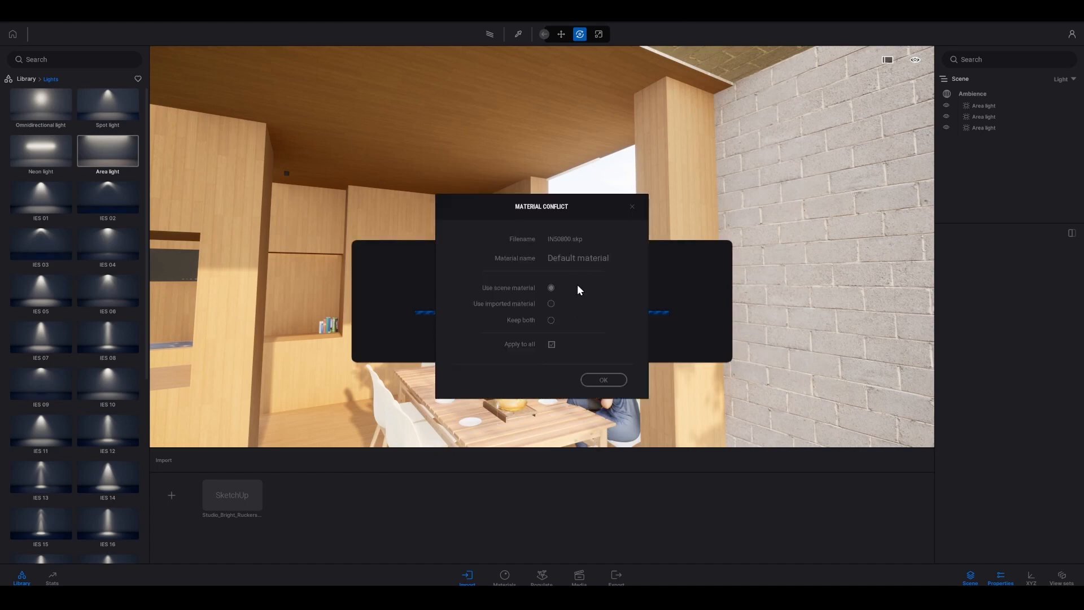
{"action": "left_click", "coordinate": [599, 381]}
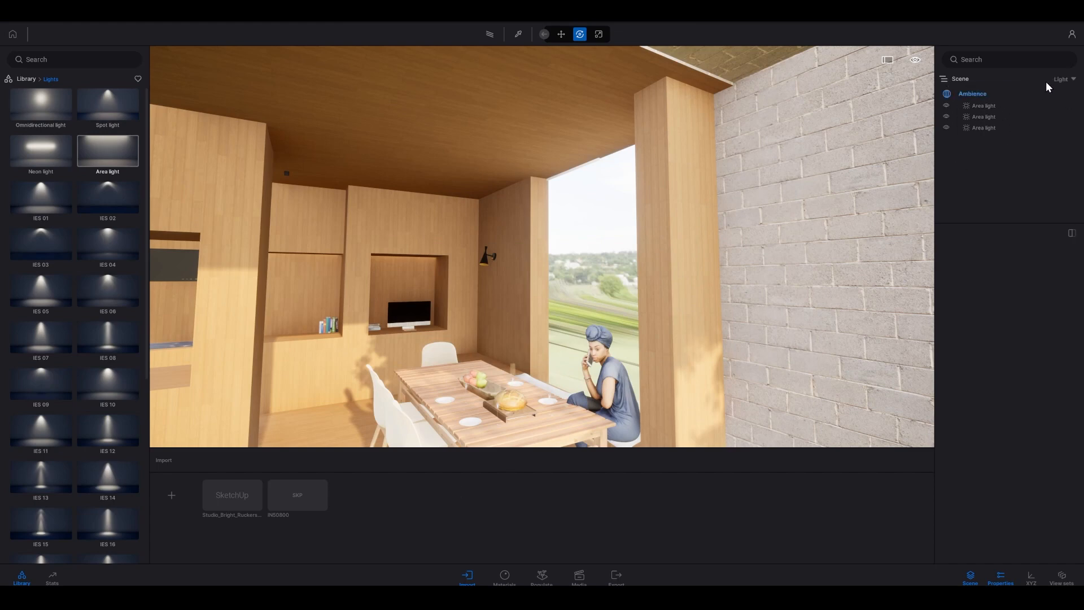
- Show all object types in the scene list and focus the view on the imported IN50800.skp lamp
{"action": "left_click", "coordinate": [1061, 79]}
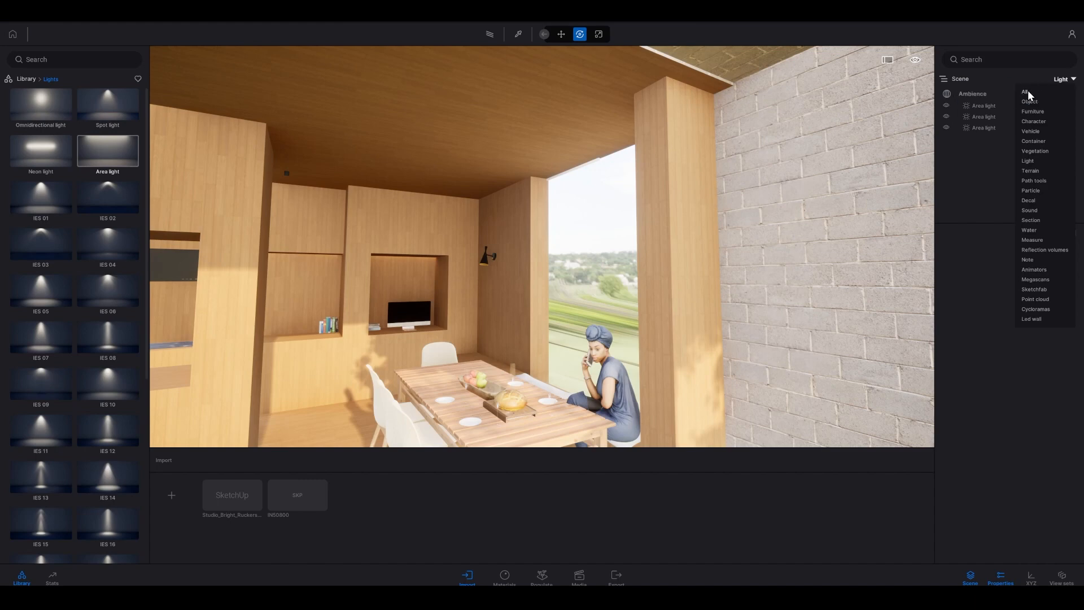
{"action": "left_click", "coordinate": [1025, 92]}
{"action": "scroll", "coordinate": [1039, 152], "scroll_direction": "down", "scroll_amount": 5}
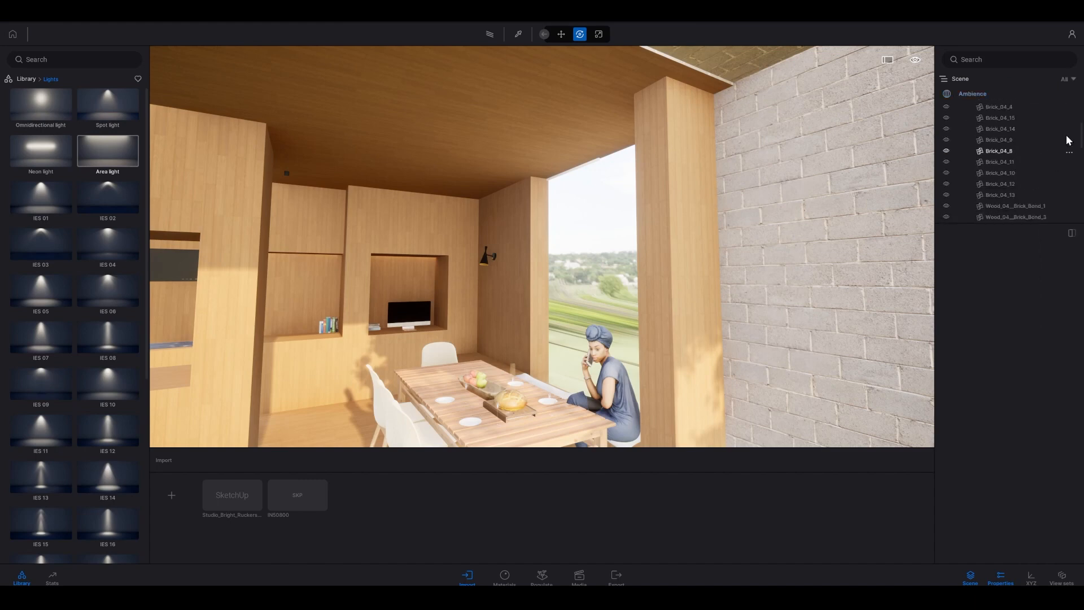
{"action": "scroll", "coordinate": [1079, 237], "scroll_direction": "down", "scroll_amount": 5}
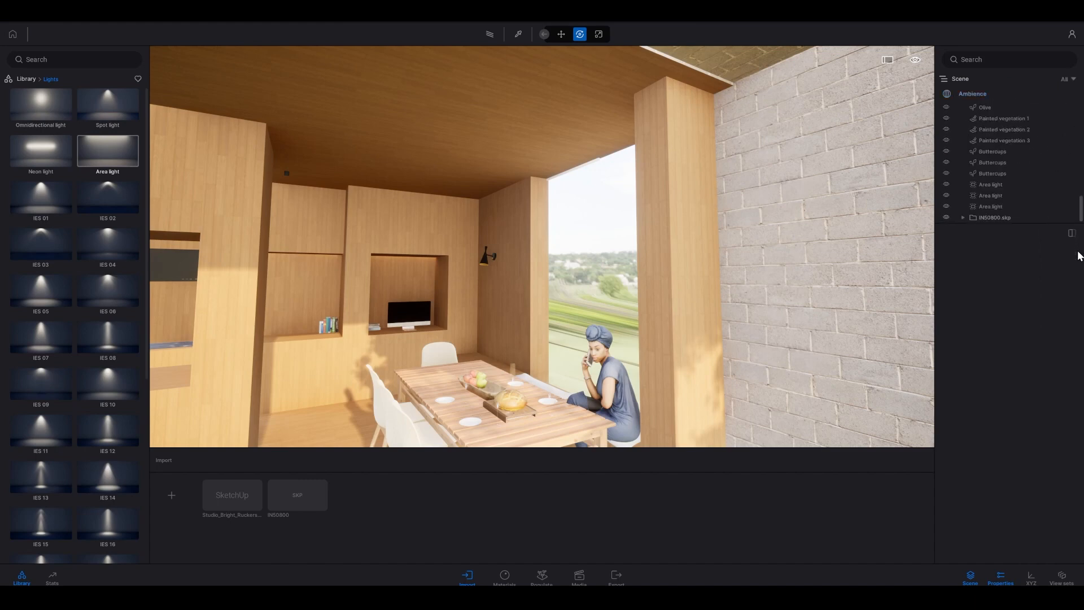
{"action": "double_click", "coordinate": [987, 217]}
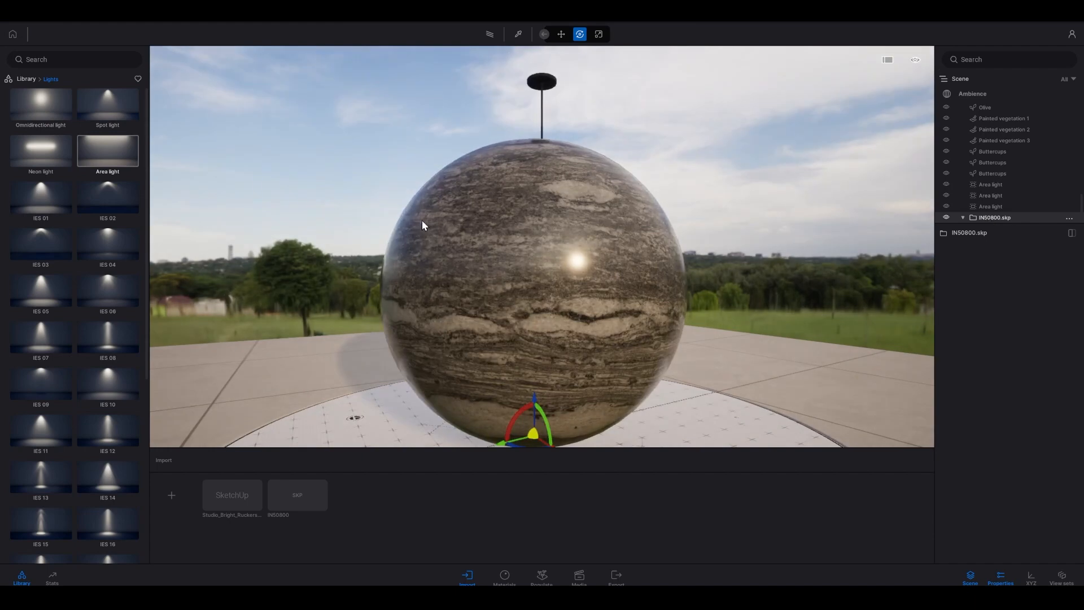
- Move the imported pendant lamp from the material sphere's platform across the lawn to the dining area floor beside the table
{"action": "right_click_drag", "start_coordinate": [542, 247], "coordinate": [452, 256]}
{"action": "key", "text": "s"}
{"action": "key", "text": "d"}
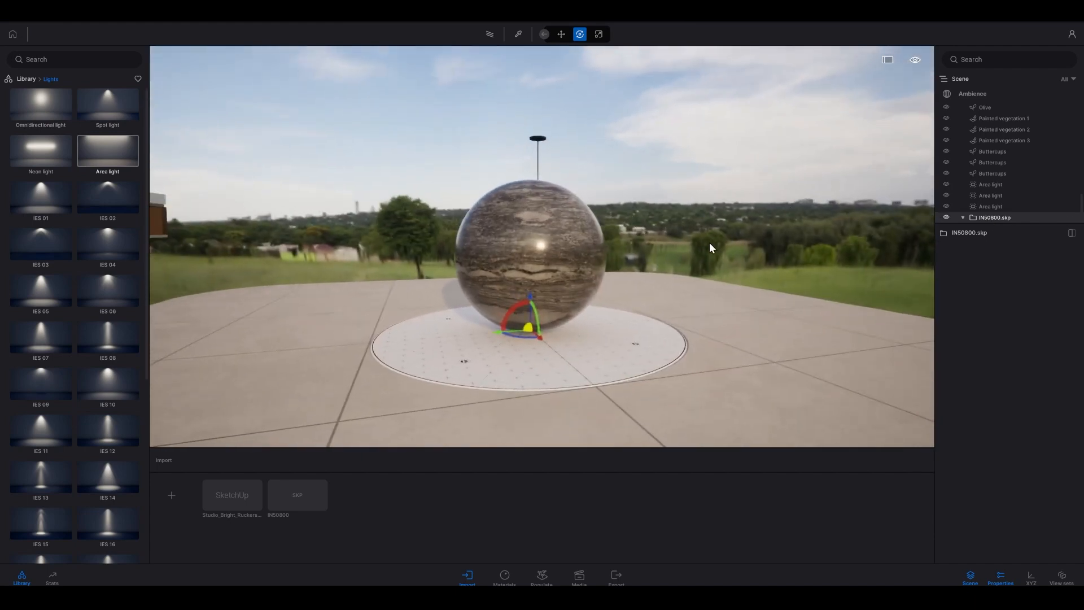
{"action": "right_click_drag", "start_coordinate": [636, 310], "coordinate": [709, 343]}
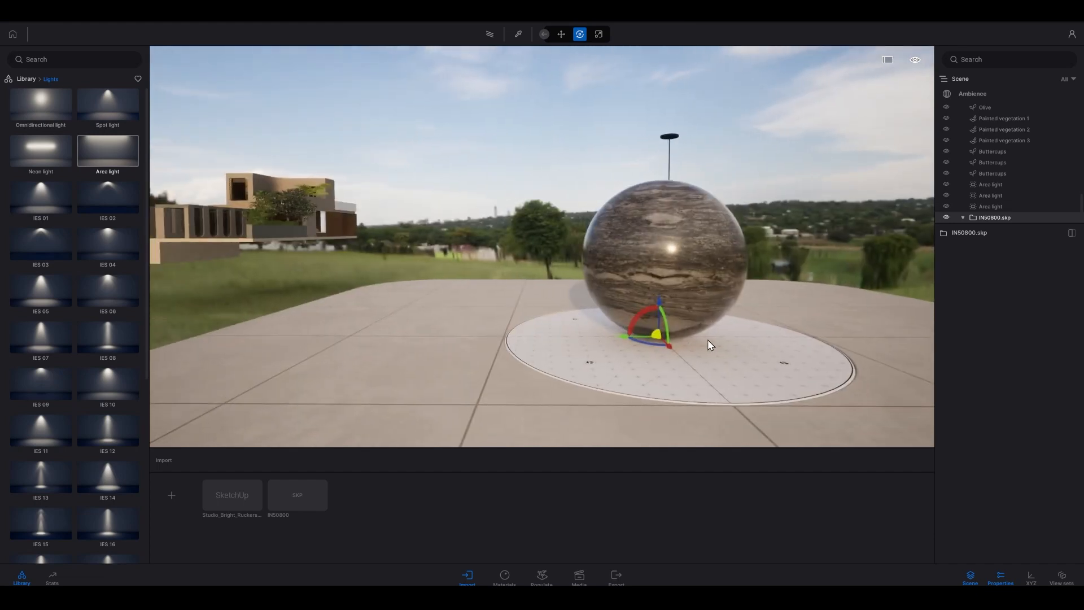
{"action": "left_click_drag", "start_coordinate": [656, 345], "coordinate": [246, 237]}
{"action": "key", "text": "f"}
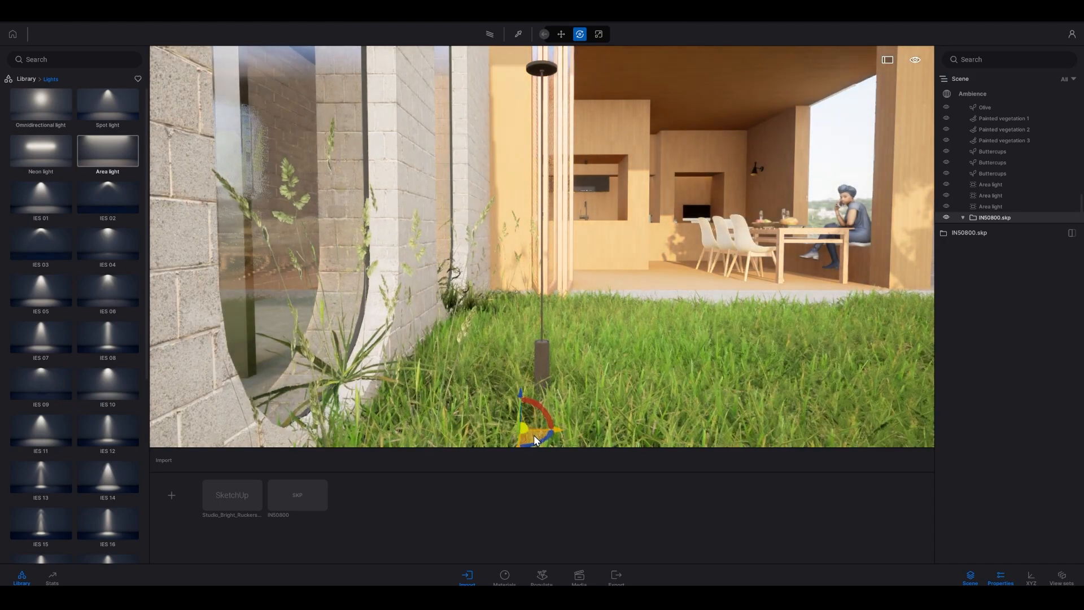
{"action": "left_click_drag", "start_coordinate": [535, 440], "coordinate": [762, 283]}
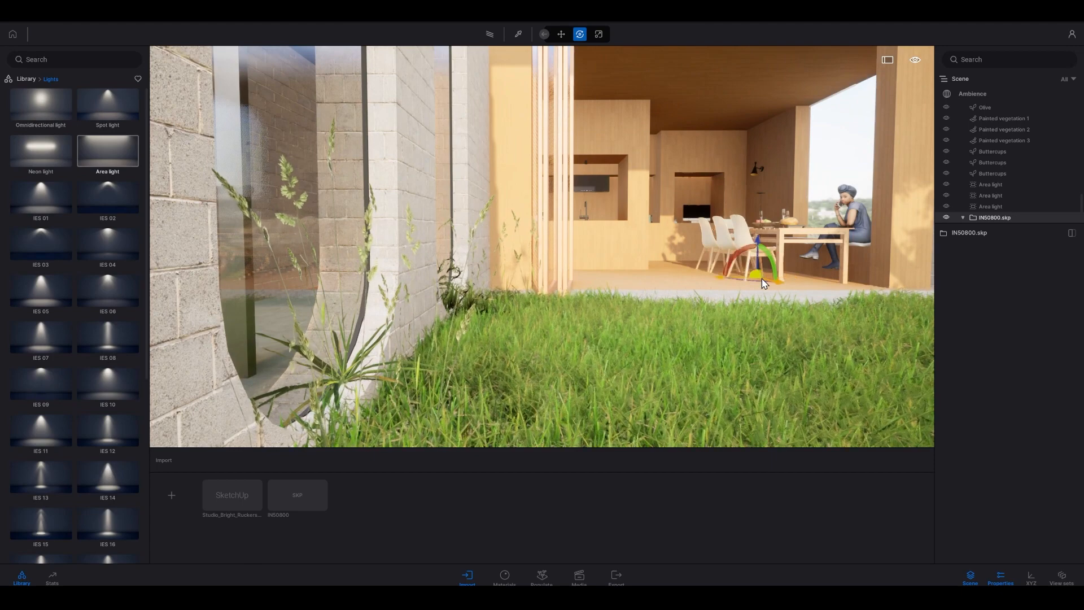
- Raise the pendant lamp vertically until its mounting plate meets the wooden ceiling of the dining area
{"action": "key", "text": "f"}
{"action": "key", "text": "s"}
{"action": "right_click_drag", "start_coordinate": [441, 208], "coordinate": [464, 210]}
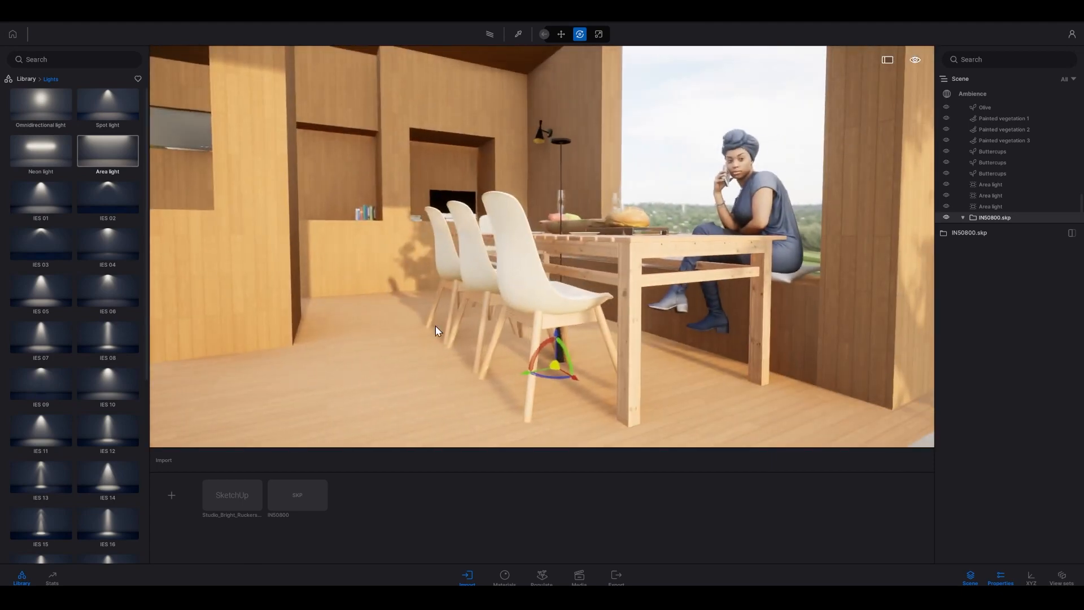
{"action": "key", "text": "s"}
{"action": "right_click_drag", "start_coordinate": [555, 396], "coordinate": [584, 443]}
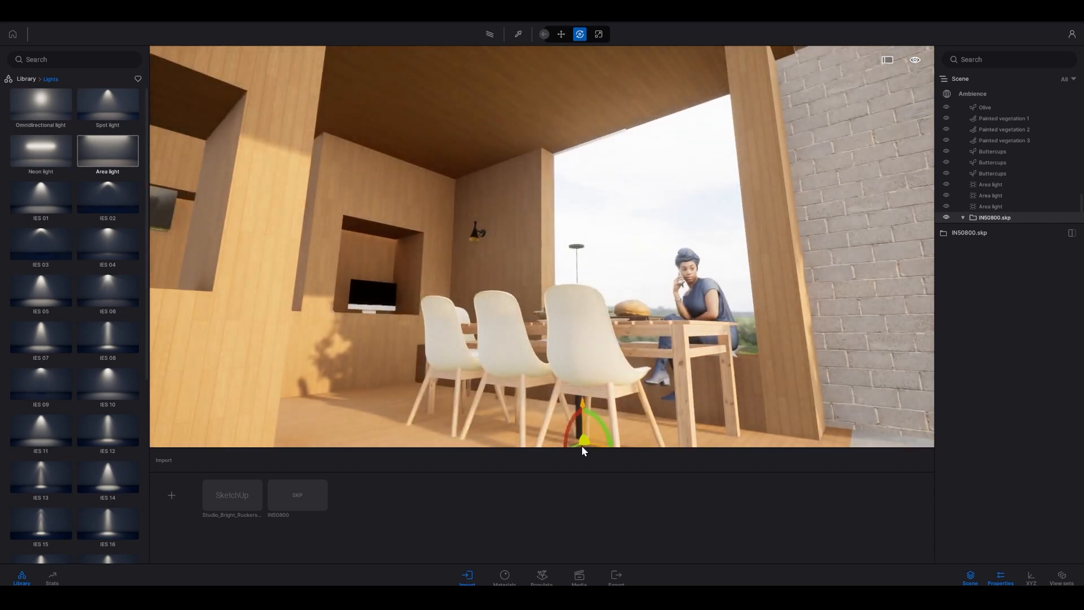
{"action": "left_click_drag", "start_coordinate": [587, 420], "coordinate": [628, 190]}
{"action": "right_click_drag", "start_coordinate": [628, 190], "coordinate": [636, 317]}
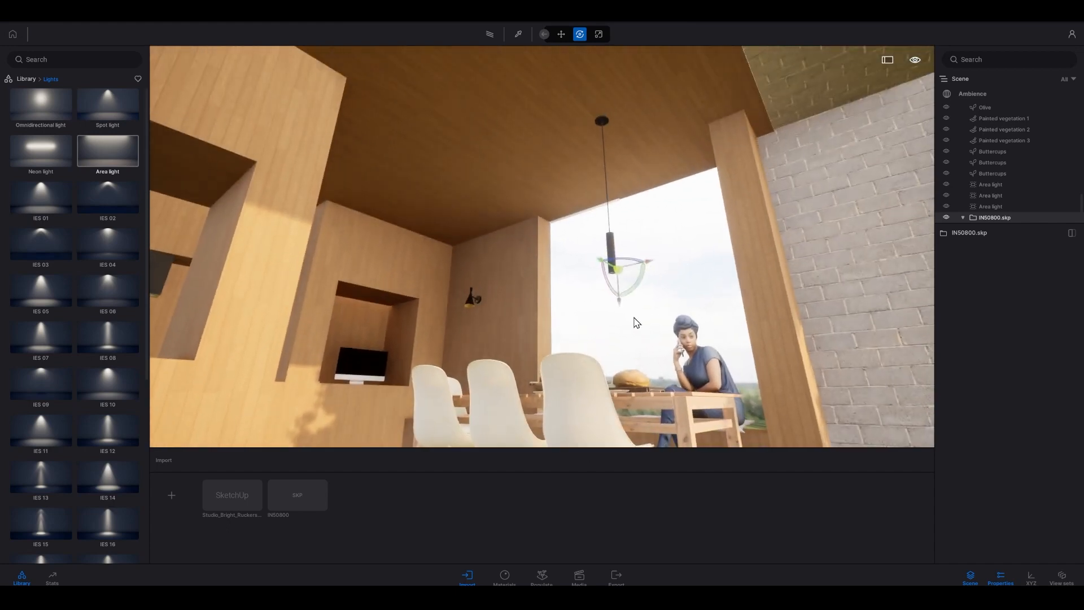
{"action": "left_click_drag", "start_coordinate": [618, 300], "coordinate": [618, 268]}
- Shift the pendant lamp horizontally across the ceiling so that it hangs over the dining table
{"action": "key", "text": "a"}
{"action": "right_click_drag", "start_coordinate": [592, 198], "coordinate": [492, 222]}
{"action": "key", "text": "d"}
{"action": "right_click_drag", "start_coordinate": [608, 180], "coordinate": [590, 170]}
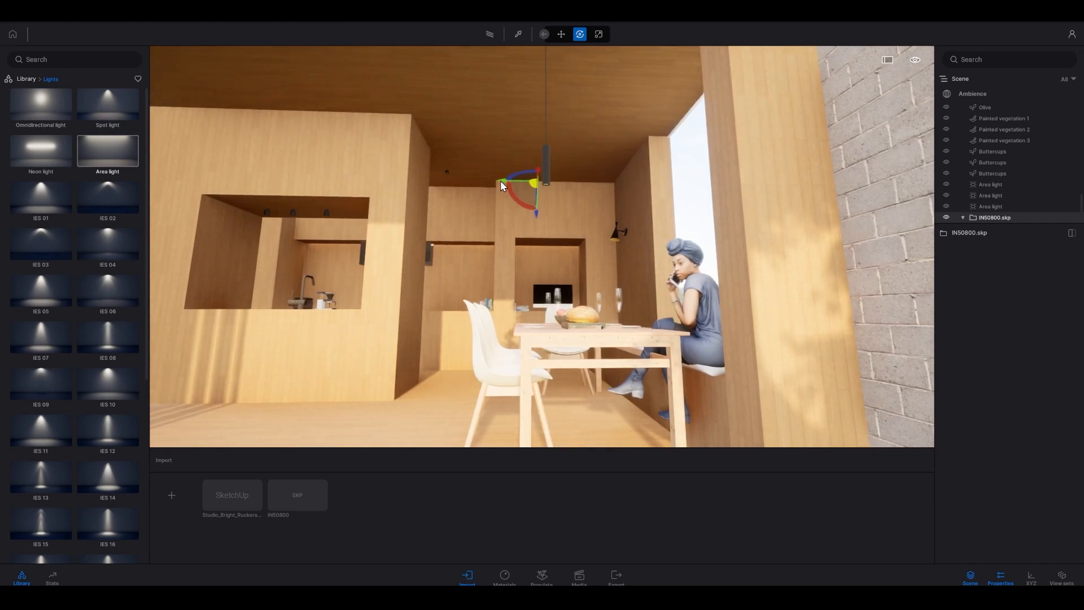
{"action": "left_click_drag", "start_coordinate": [501, 183], "coordinate": [538, 187]}
- Duplicate the pendant lamp as two independent copies spaced 0.7 m apart in a row along the dining table
{"action": "key", "text": "s"}
{"action": "right_click_drag", "start_coordinate": [537, 187], "coordinate": [694, 229]}
{"action": "key", "text": "a"}
{"action": "key", "text": "d"}
{"action": "key", "text": "w"}
{"action": "key", "text": "a"}
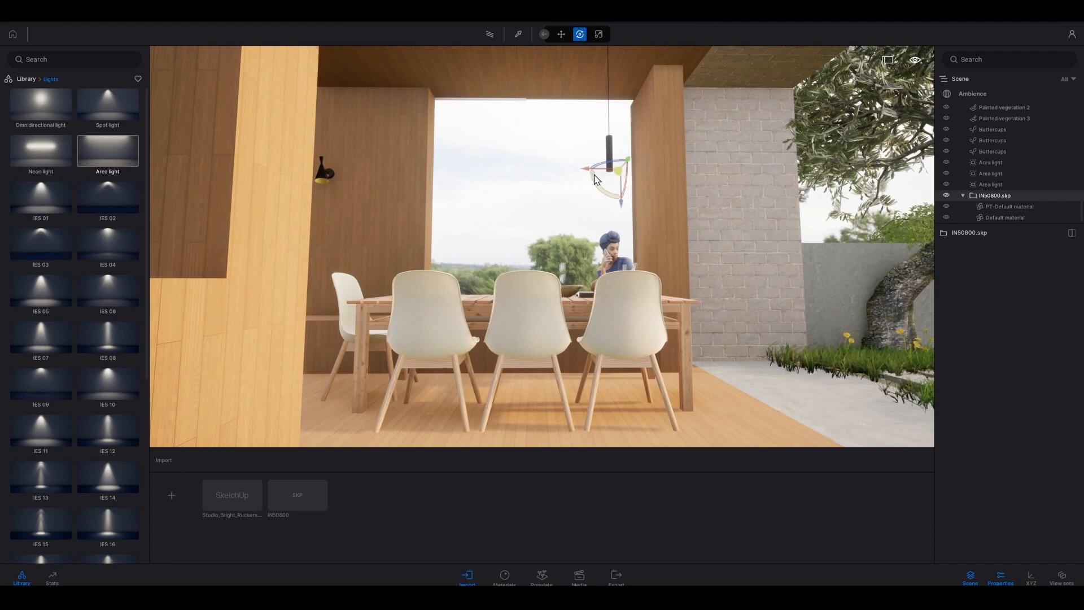
{"action": "left_click", "coordinate": [586, 170]}
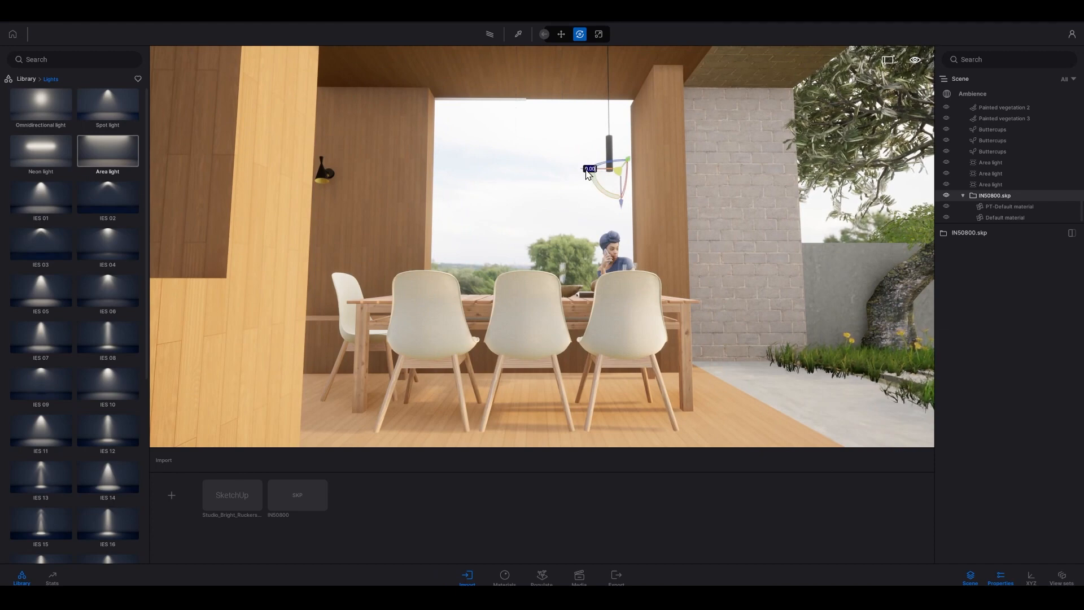
{"action": "left_click_drag", "start_coordinate": [588, 174], "coordinate": [498, 176], "text": "alt"}
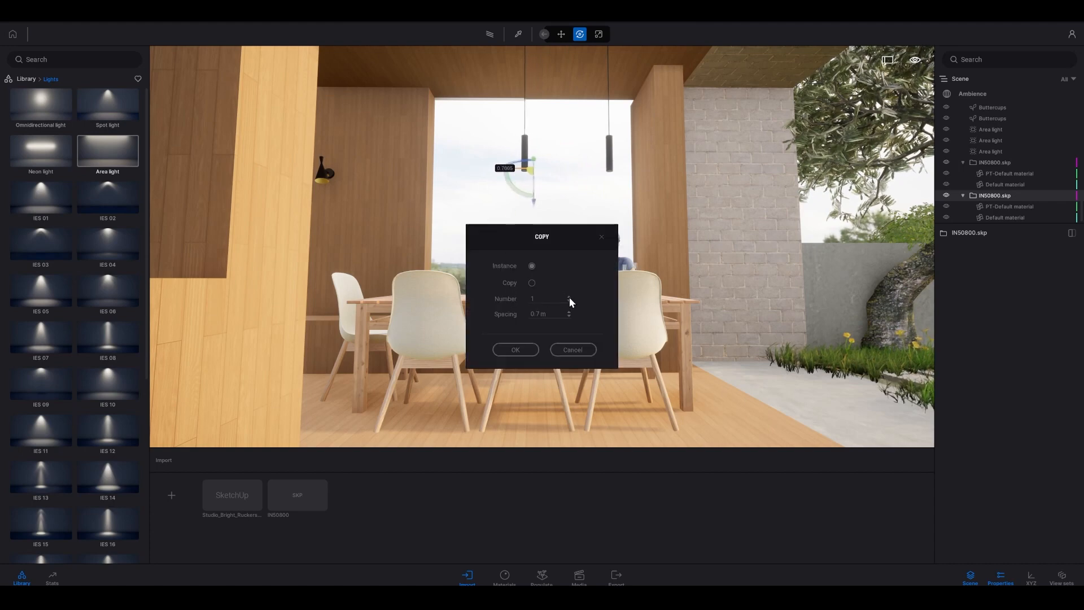
{"action": "left_click", "coordinate": [532, 283]}
{"action": "left_click", "coordinate": [524, 347]}
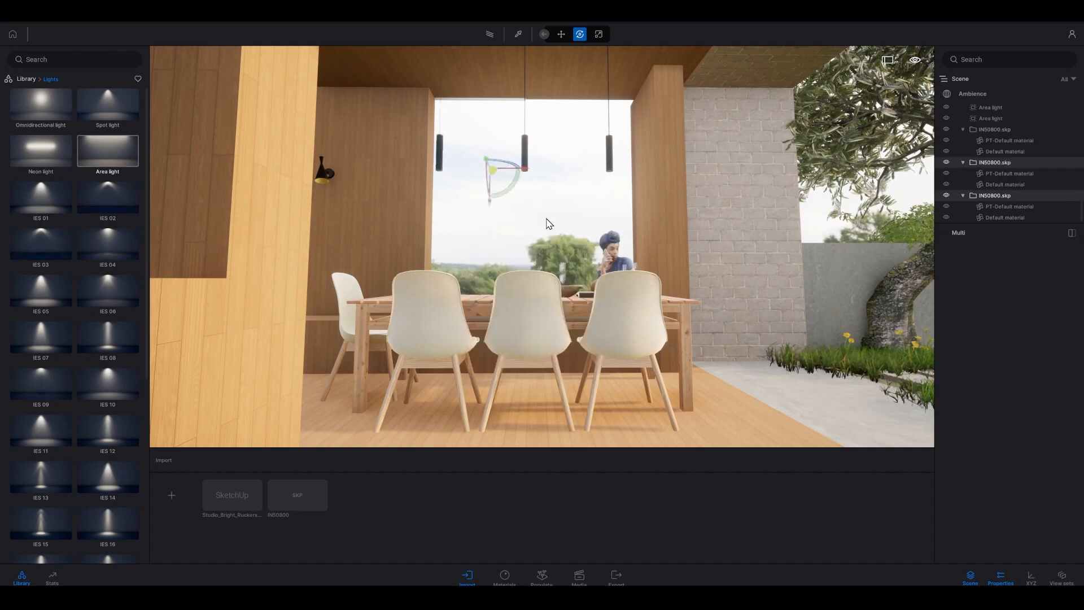
- Apply the Steel material from the Megascans metal surfaces to the leftmost pendant lamp above the dining table
{"action": "key", "text": "Escape"}
{"action": "right_click_drag", "start_coordinate": [542, 247], "coordinate": [438, 239]}
{"action": "key", "text": "d"}
{"action": "key", "text": "a"}
{"action": "key", "text": "s"}
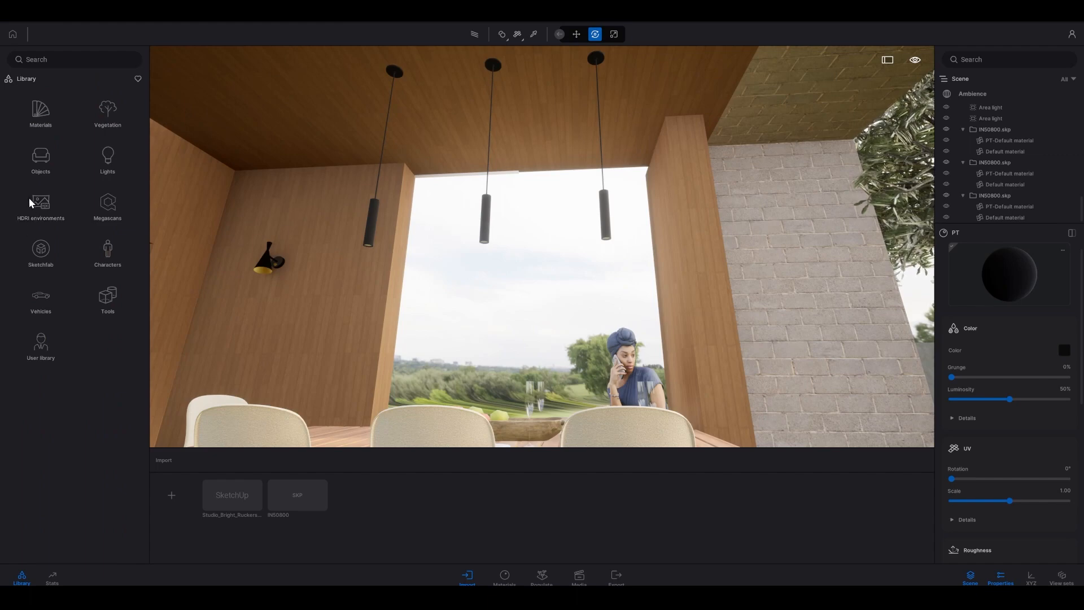
{"action": "left_click", "coordinate": [113, 195]}
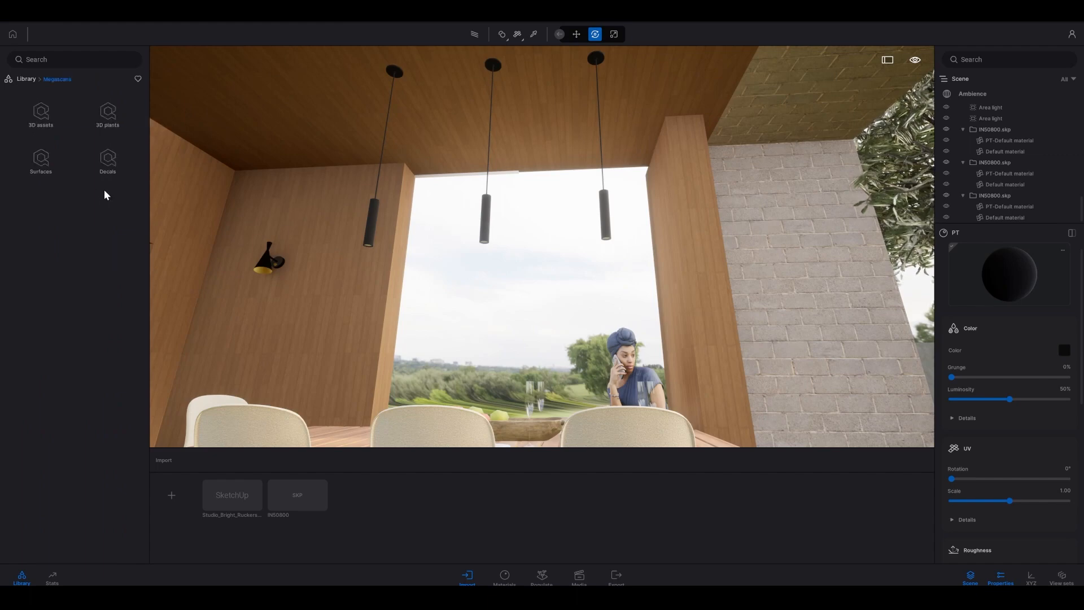
{"action": "left_click", "coordinate": [34, 160]}
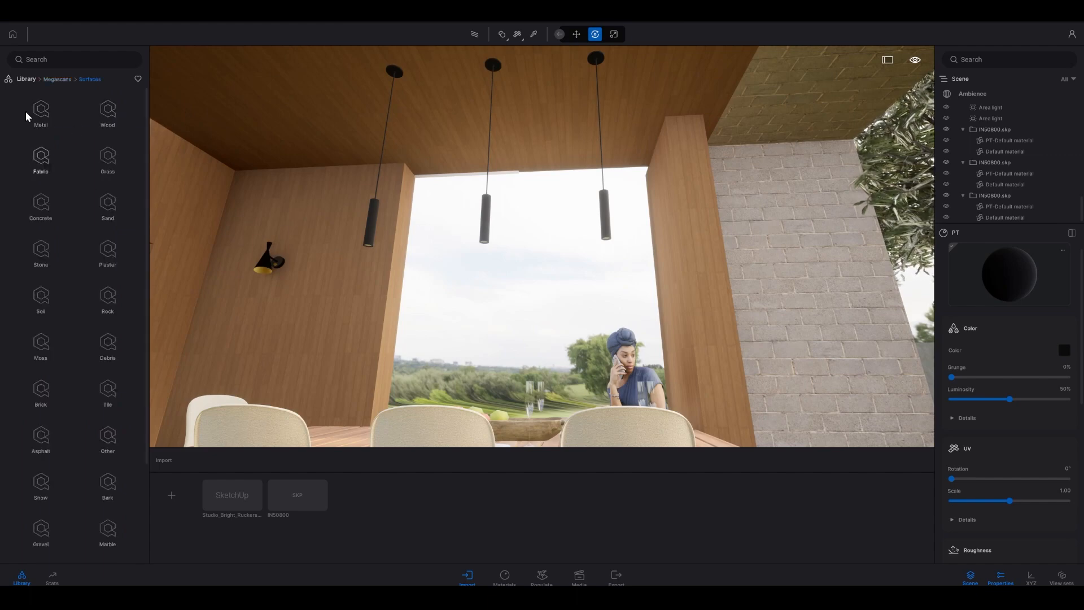
{"action": "left_click", "coordinate": [48, 111]}
{"action": "left_click", "coordinate": [47, 112]}
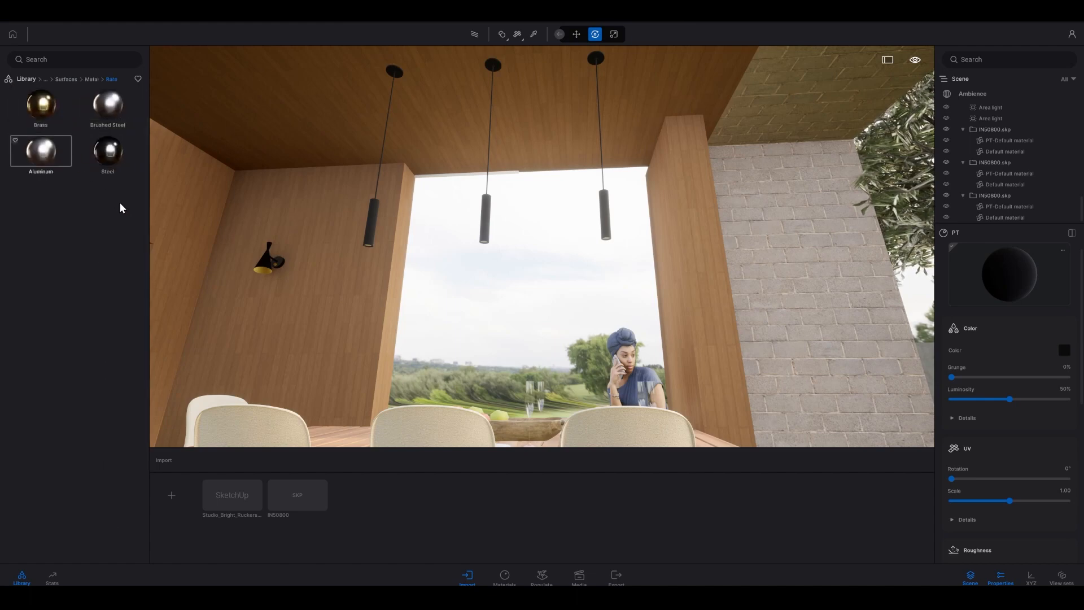
{"action": "left_click_drag", "start_coordinate": [114, 161], "coordinate": [372, 229]}
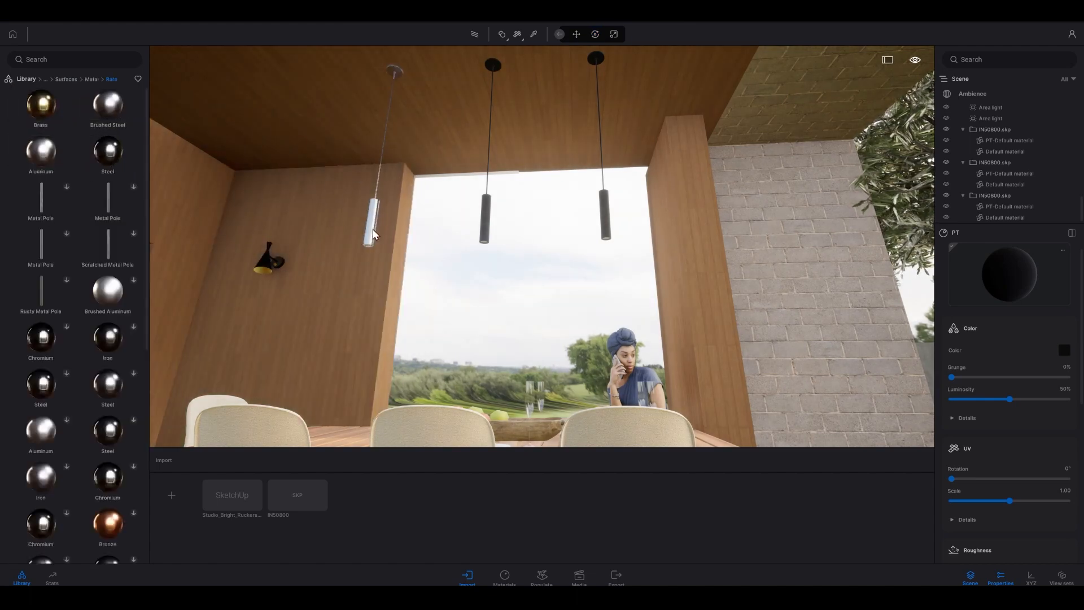
- Sample the Steel material from the leftmost pendant lamp and apply it to the other two pendant lamps
{"action": "left_click", "coordinate": [532, 35]}
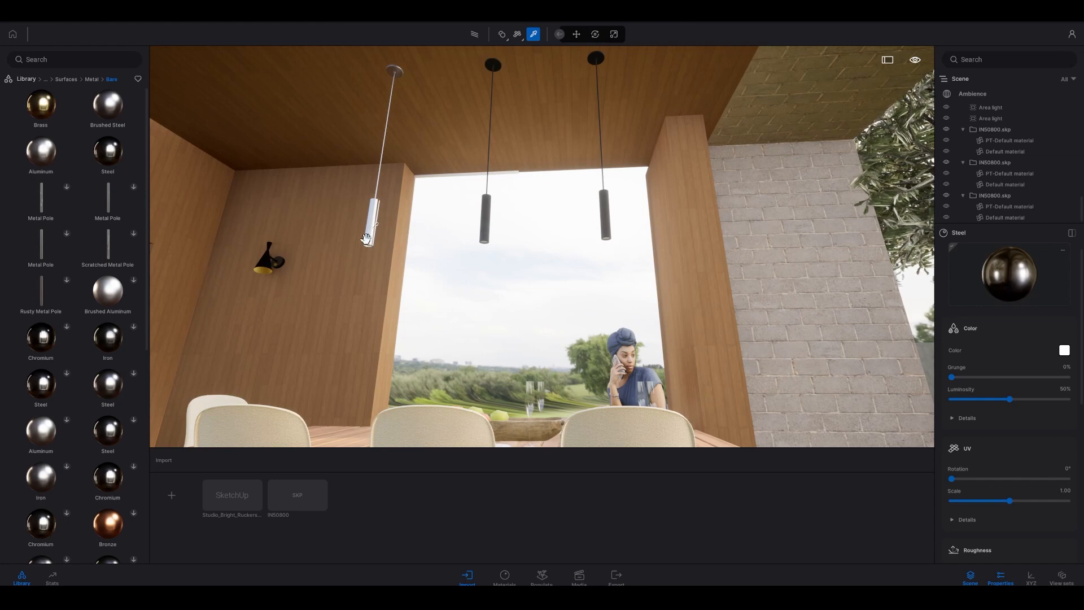
{"action": "left_click", "coordinate": [504, 575]}
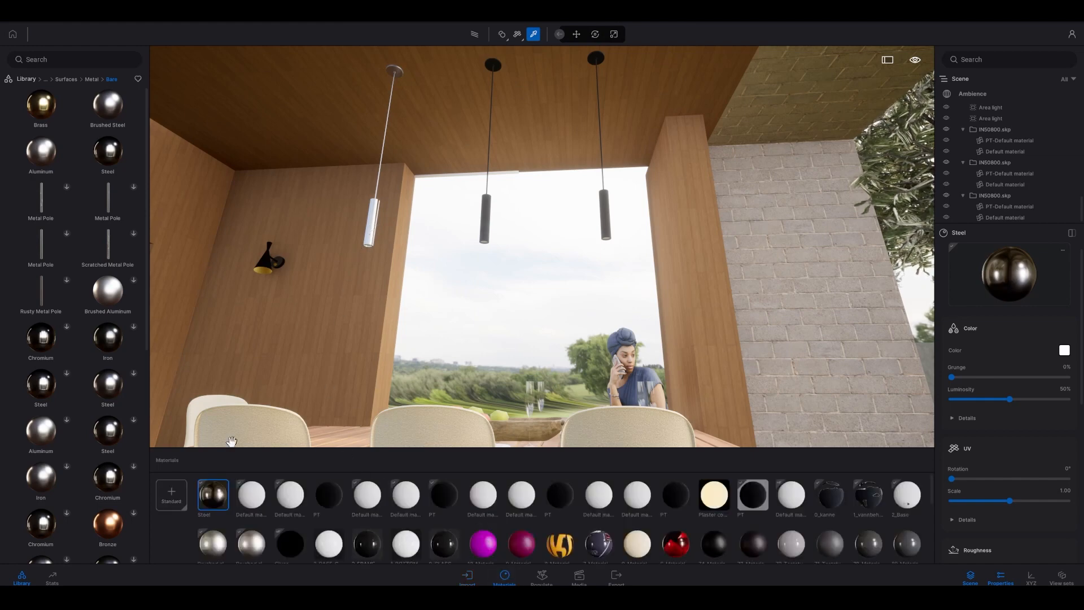
{"action": "left_click_drag", "start_coordinate": [217, 494], "coordinate": [487, 213]}
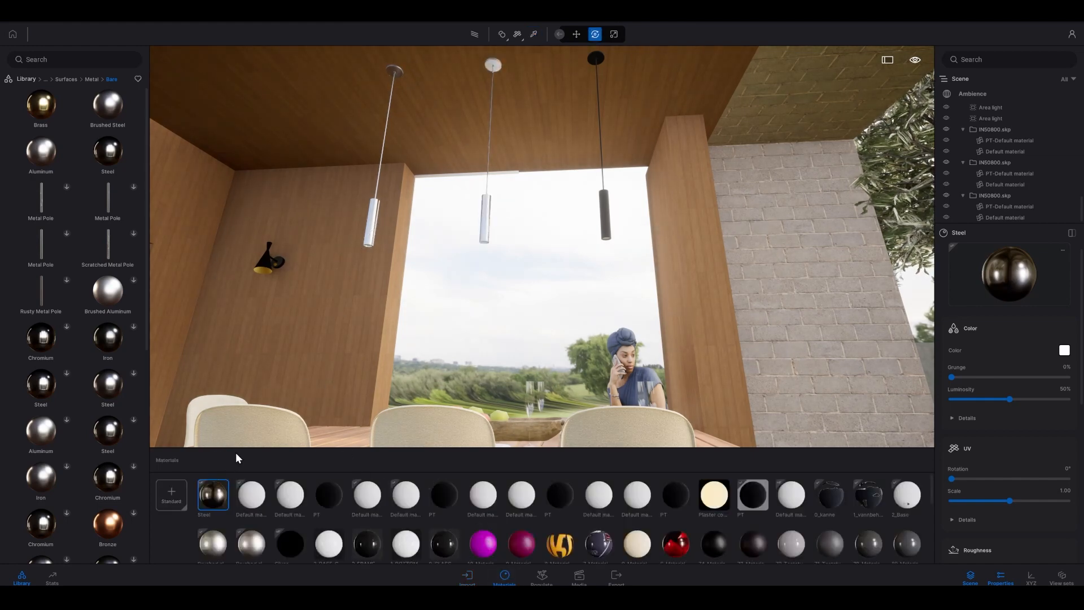
{"action": "left_click_drag", "start_coordinate": [216, 491], "coordinate": [601, 232]}
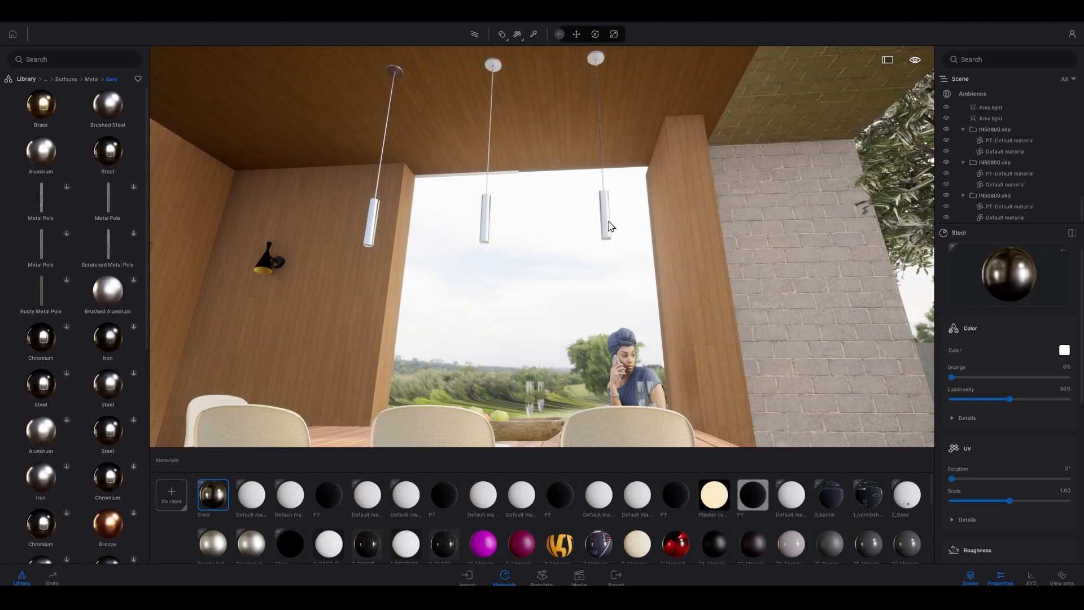
- Darken the Steel material's colour to a near-black grey with RGB values of 35
{"action": "left_click", "coordinate": [1064, 351]}
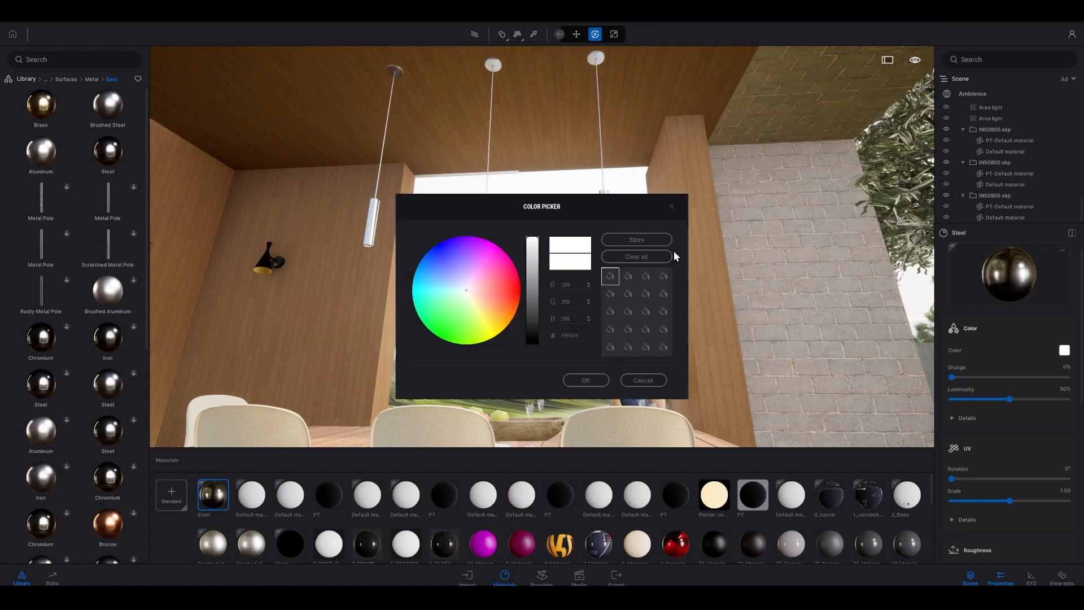
{"action": "left_click_drag", "start_coordinate": [538, 265], "coordinate": [532, 321]}
{"action": "left_click_drag", "start_coordinate": [587, 203], "coordinate": [849, 163]}
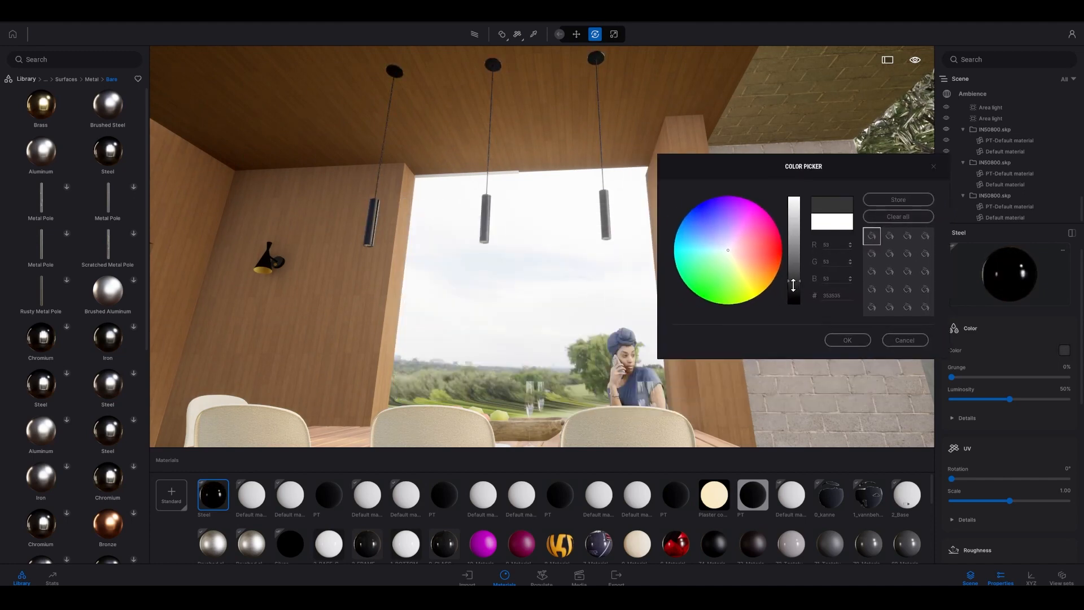
{"action": "left_click_drag", "start_coordinate": [794, 281], "coordinate": [794, 290]}
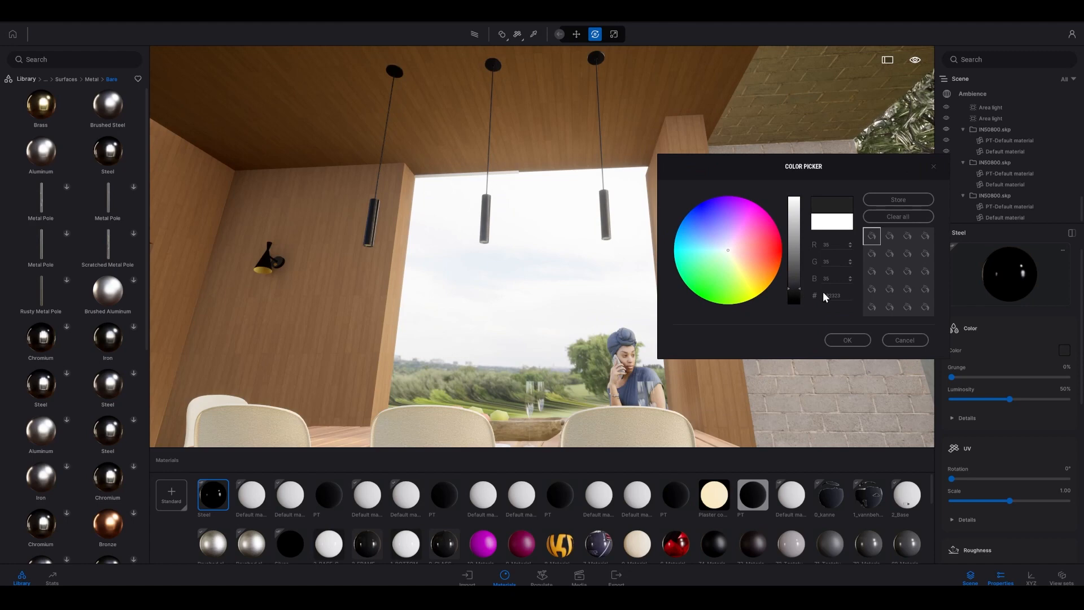
{"action": "left_click", "coordinate": [851, 341]}
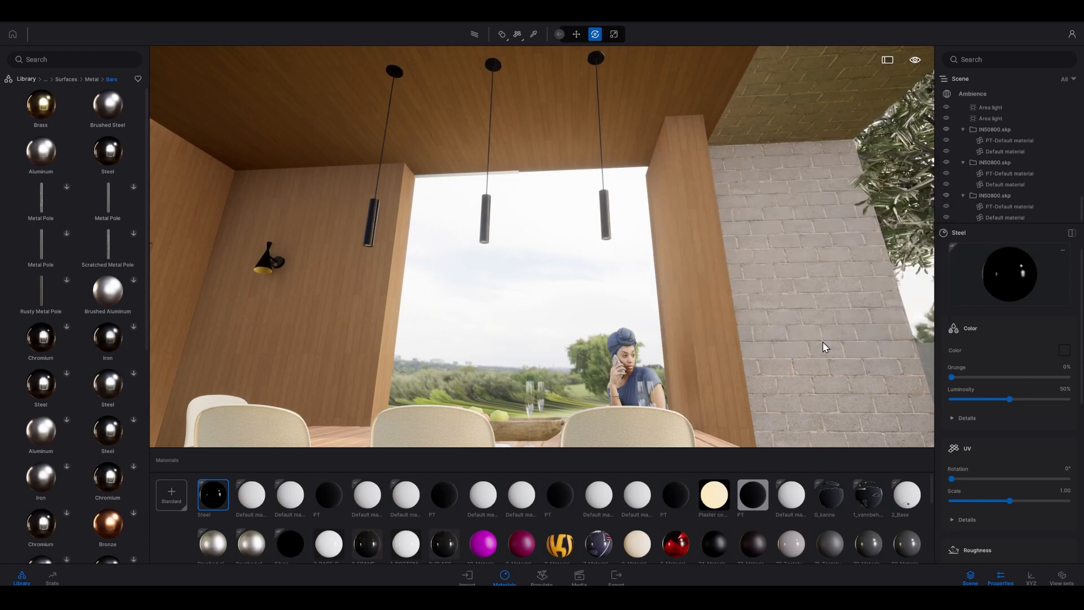
- Create a new standard material for the lamps' light-emitting undersides and rename it Light emit
{"action": "scroll", "coordinate": [527, 322], "scroll_direction": "up", "scroll_amount": 3}
{"action": "key", "text": "w"}
{"action": "right_click_drag", "start_coordinate": [527, 321], "coordinate": [472, 258]}
{"action": "key", "text": "d"}
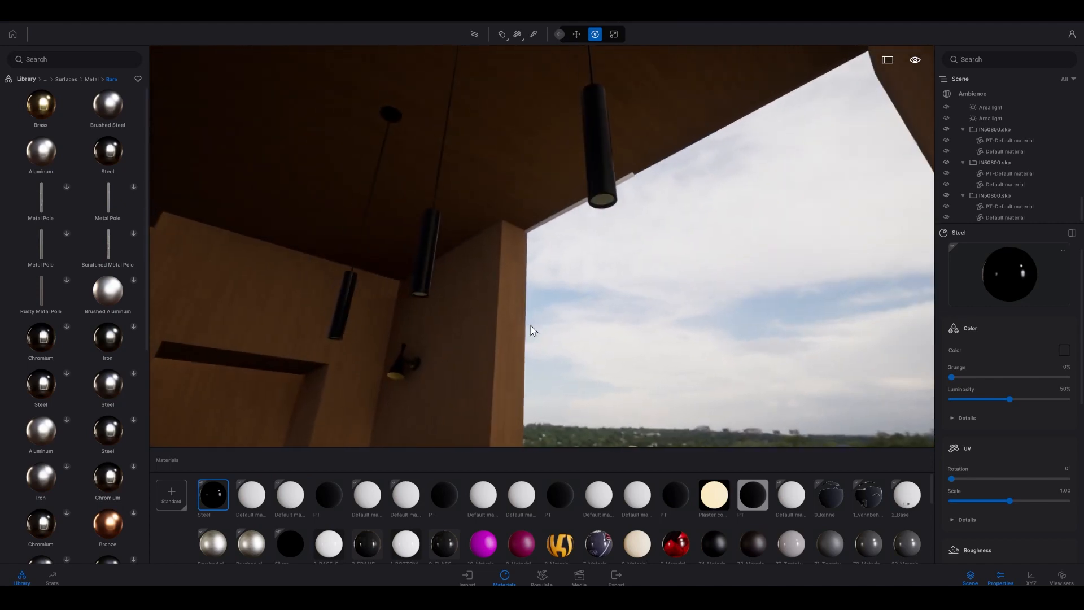
{"action": "mouse_move", "coordinate": [530, 327]}
{"action": "right_mouse_down"}
{"action": "mouse_move", "coordinate": [525, 314]}
{"action": "mouse_move", "coordinate": [552, 324]}
{"action": "mouse_move", "coordinate": [529, 322]}
{"action": "right_mouse_up"}
{"action": "key", "text": "w"}
{"action": "key", "text": "d"}
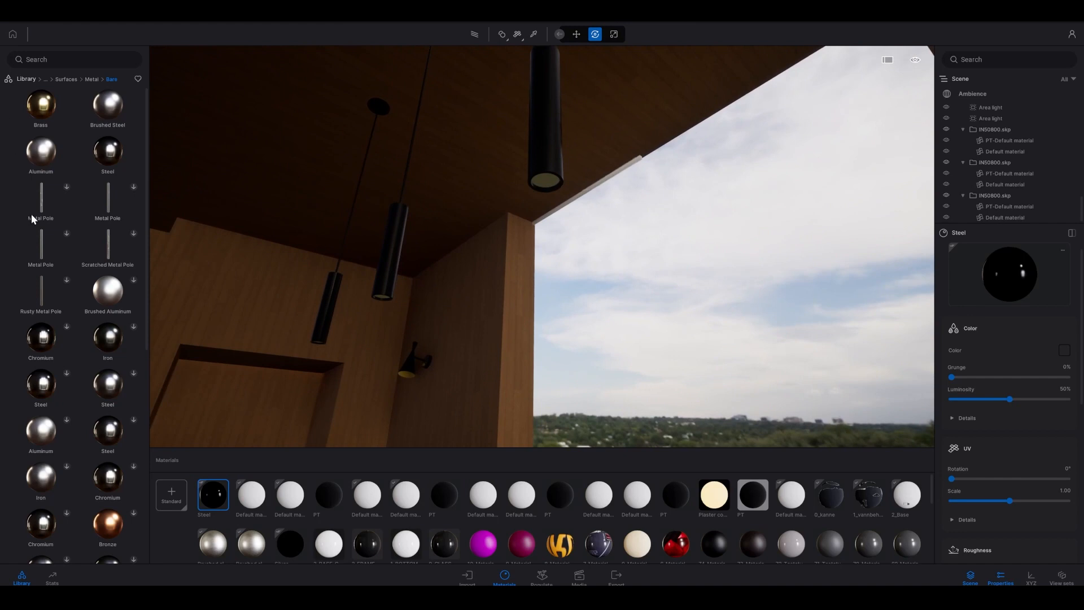
{"action": "left_click", "coordinate": [176, 498]}
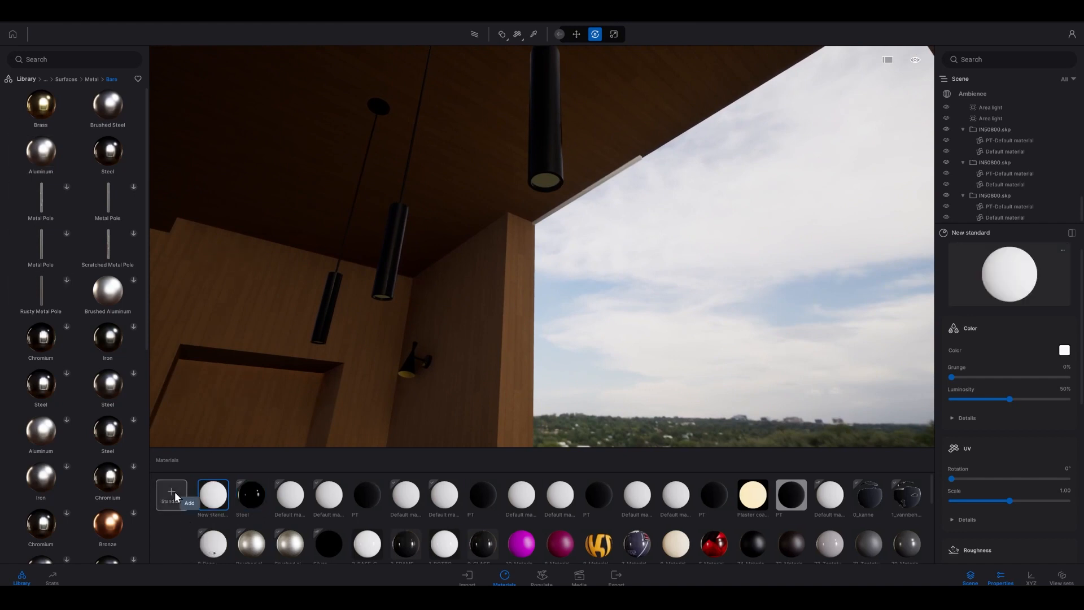
{"action": "right_click", "coordinate": [215, 521]}
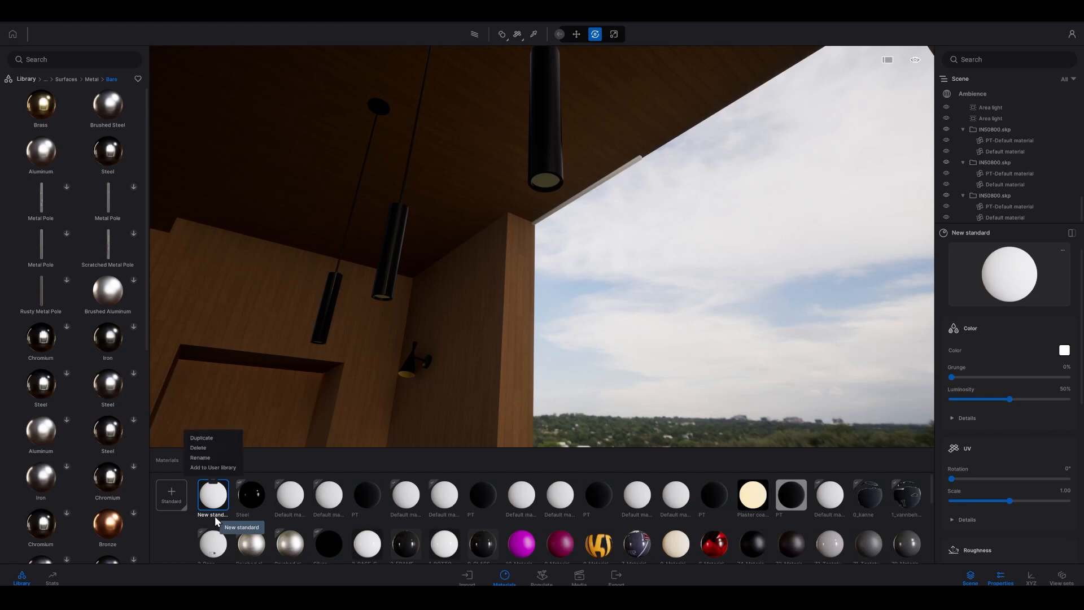
{"action": "left_click", "coordinate": [213, 458]}
{"action": "type", "text": "Light emit"}
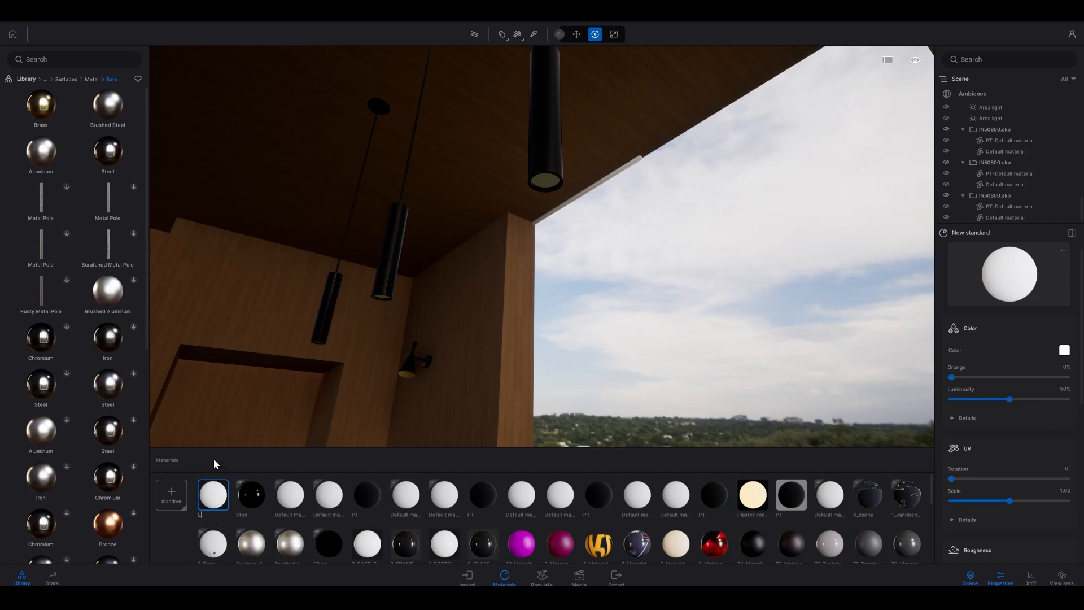
{"action": "key", "text": "Return"}
- Apply the Light emit material to the round underside discs of the three pendant lamps
{"action": "left_click_drag", "start_coordinate": [472, 279], "coordinate": [543, 182]}
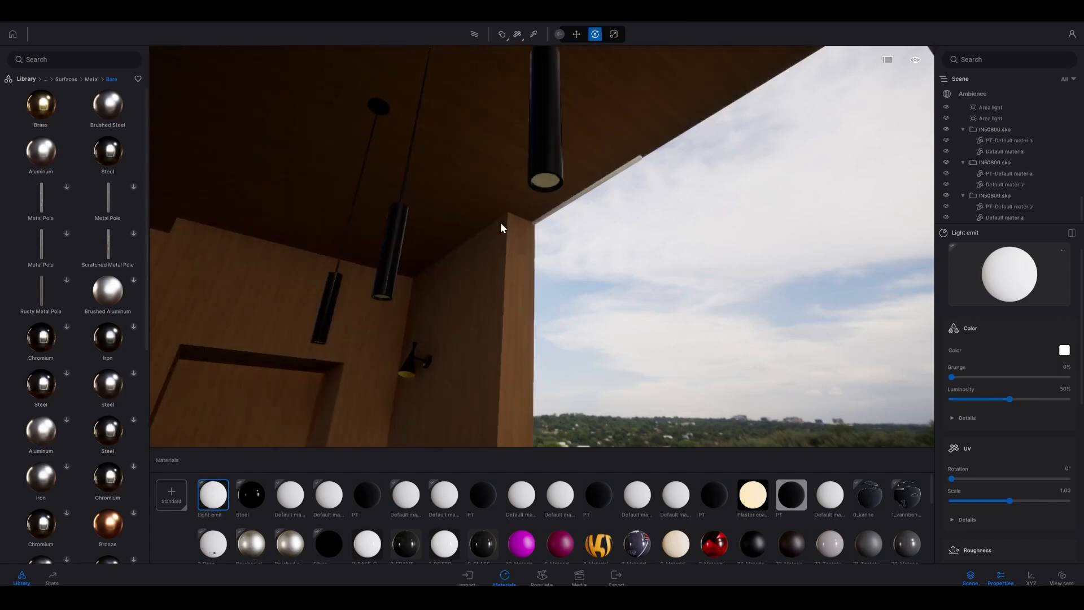
{"action": "left_click_drag", "start_coordinate": [209, 503], "coordinate": [385, 297]}
{"action": "right_click_drag", "start_coordinate": [367, 310], "coordinate": [390, 308]}
{"action": "key", "text": "w"}
{"action": "key", "text": "s"}
{"action": "key", "text": "w"}
{"action": "right_click_drag", "start_coordinate": [326, 374], "coordinate": [324, 361]}
{"action": "left_click_drag", "start_coordinate": [214, 497], "coordinate": [378, 225]}
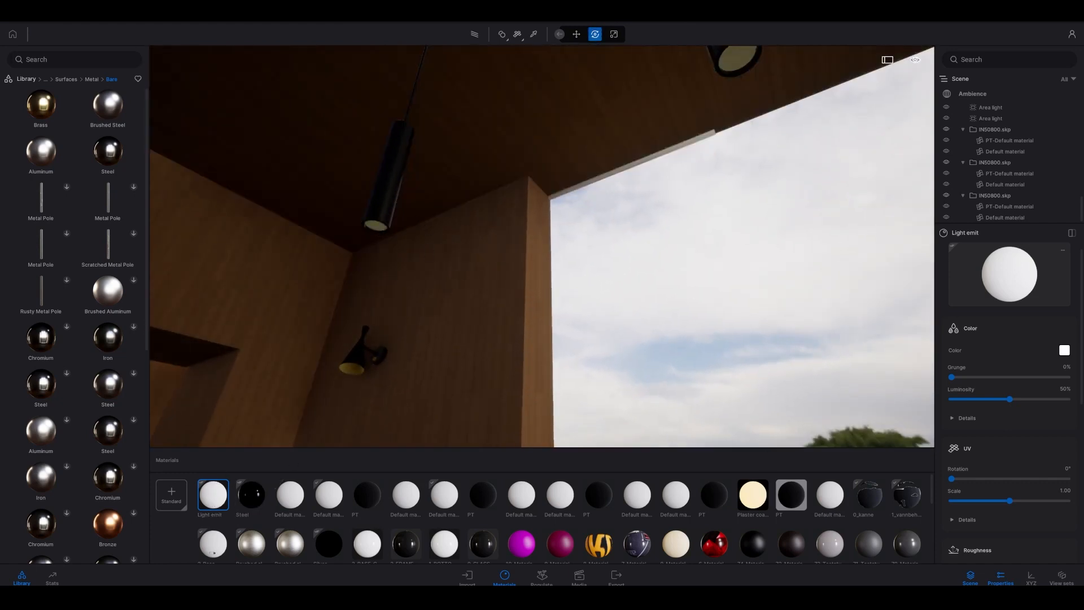
- Bring up the Emissive glow settings of the Light emit material
{"action": "scroll", "coordinate": [1025, 422], "scroll_direction": "down", "scroll_amount": 3}
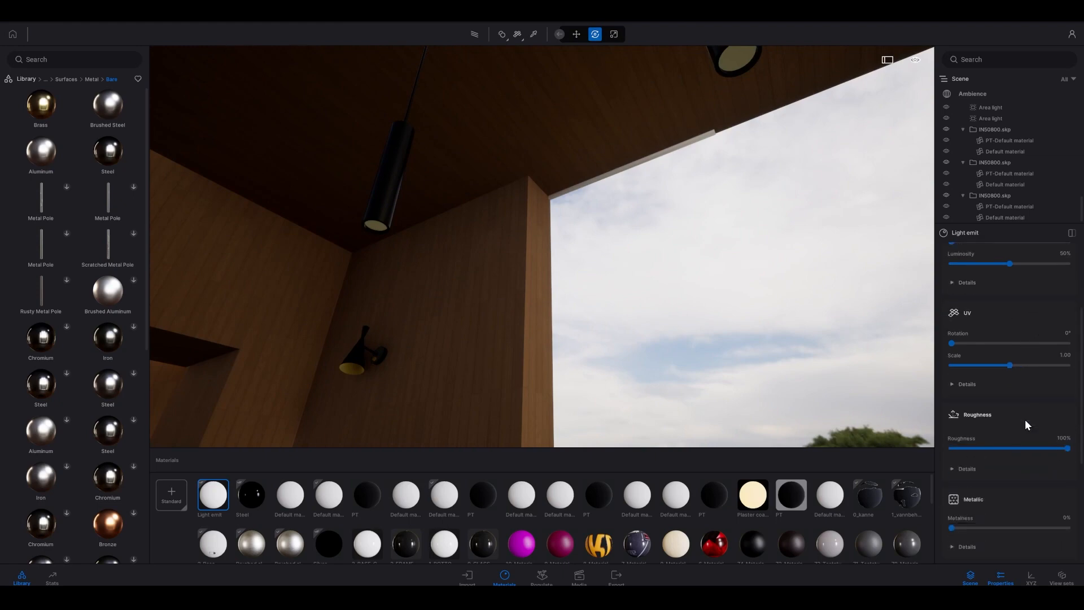
{"action": "scroll", "coordinate": [1024, 419], "scroll_direction": "down", "scroll_amount": 4}
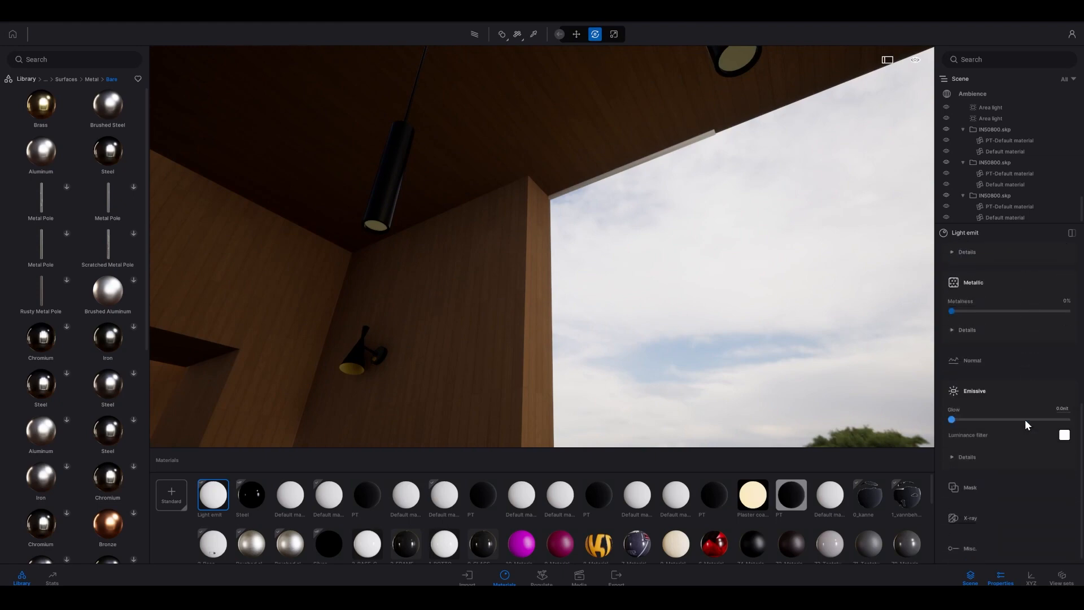
- Raise the emissive glow of the Light emit material to 100 nit and check the pendant lamps
{"action": "left_click_drag", "start_coordinate": [952, 412], "coordinate": [1067, 411]}
{"action": "right_click_drag", "start_coordinate": [542, 247], "coordinate": [491, 215]}
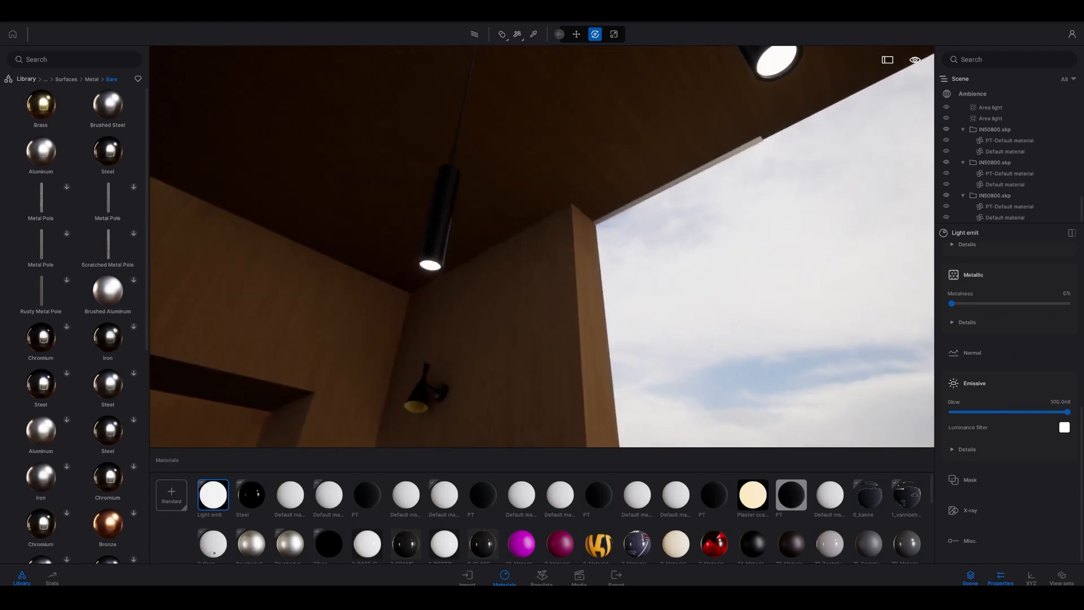
{"action": "key", "text": "s"}
{"action": "right_click_drag", "start_coordinate": [542, 247], "coordinate": [536, 282]}
{"action": "key", "text": "s"}
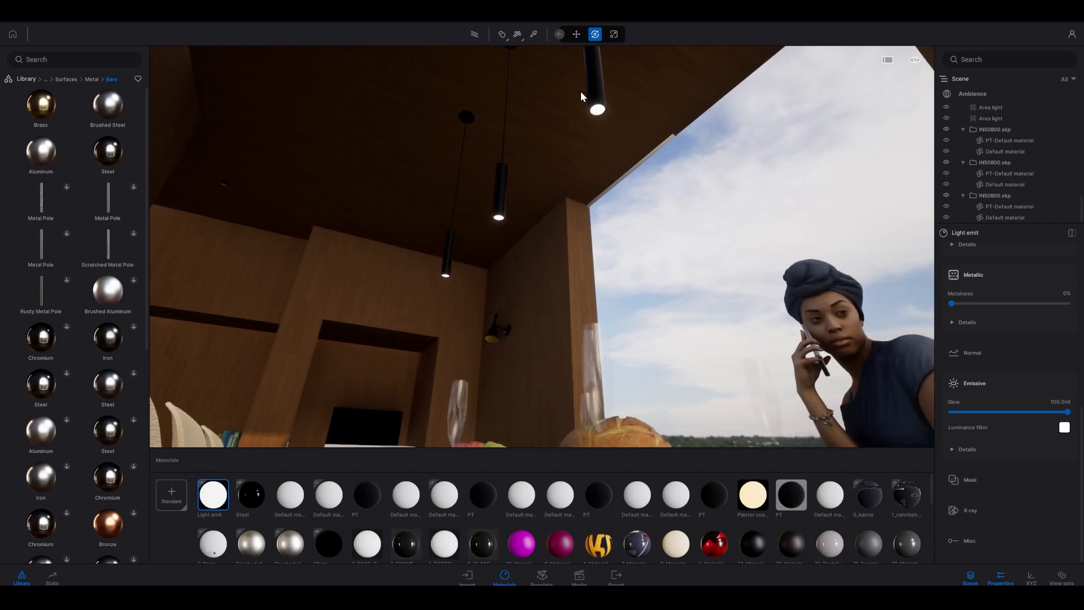
{"action": "right_click_drag", "start_coordinate": [536, 210], "coordinate": [519, 185]}
{"action": "key", "text": "w"}
{"action": "key", "text": "s"}
{"action": "key", "text": "w"}
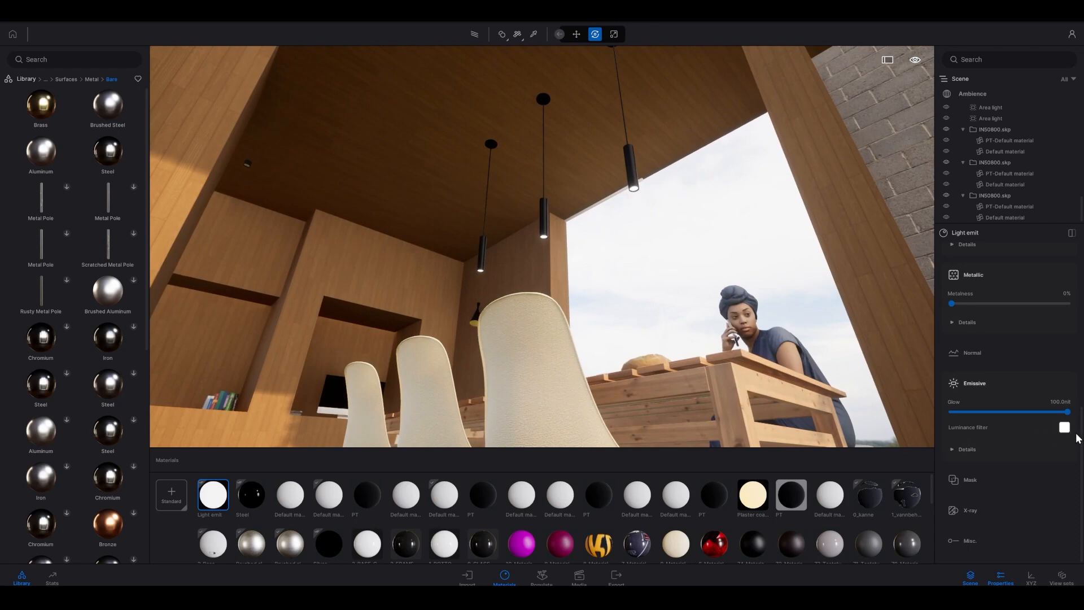
- Tint the Light emit material's luminance filter a light peach colour
{"action": "left_click", "coordinate": [1064, 427]}
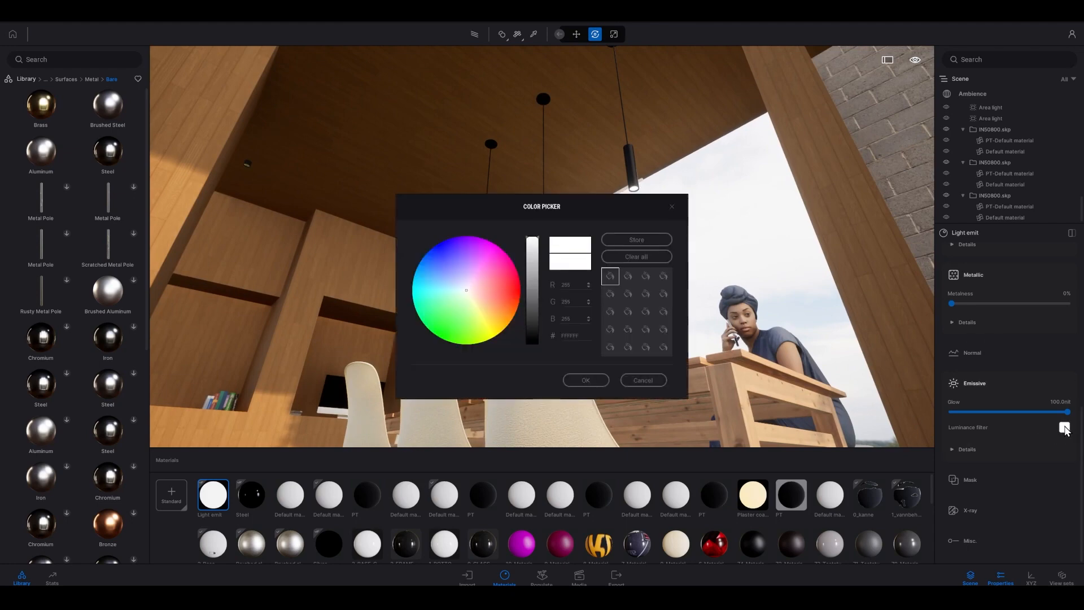
{"action": "left_click", "coordinate": [481, 298]}
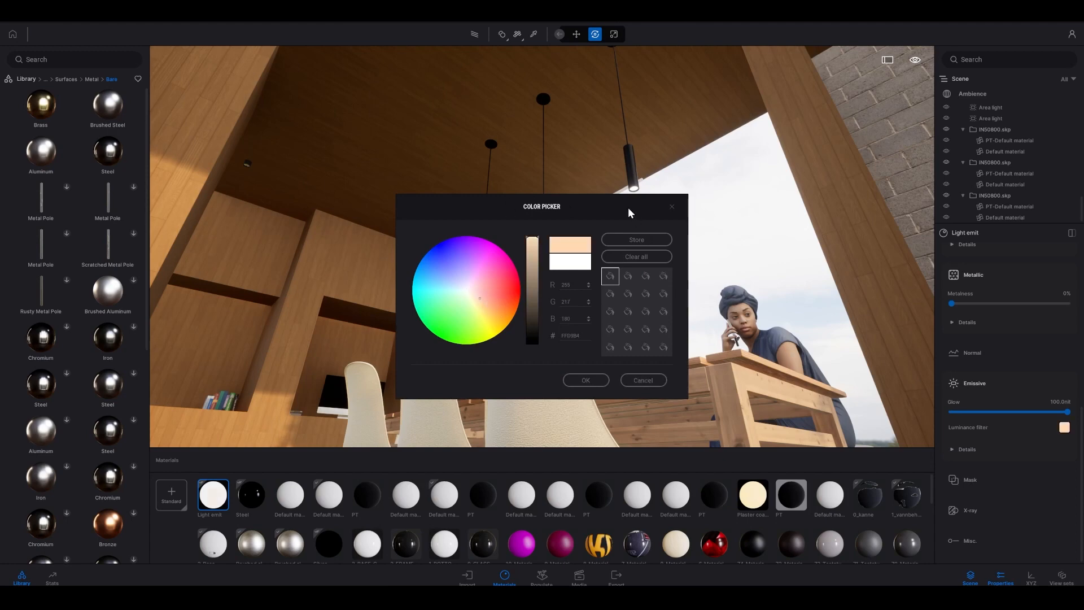
{"action": "left_click_drag", "start_coordinate": [630, 212], "coordinate": [867, 246]}
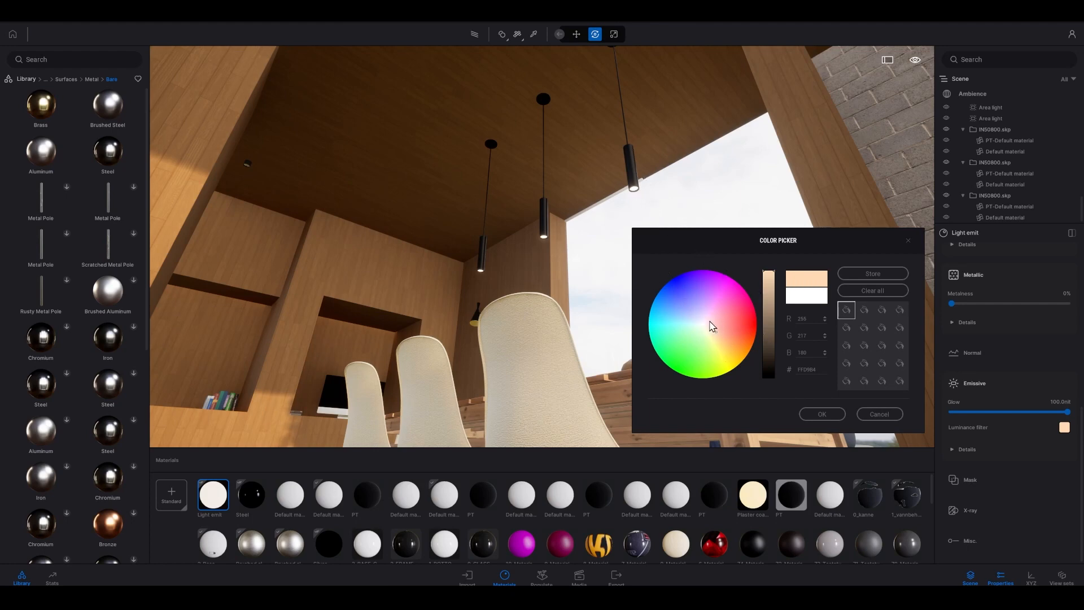
{"action": "left_click", "coordinate": [822, 414]}
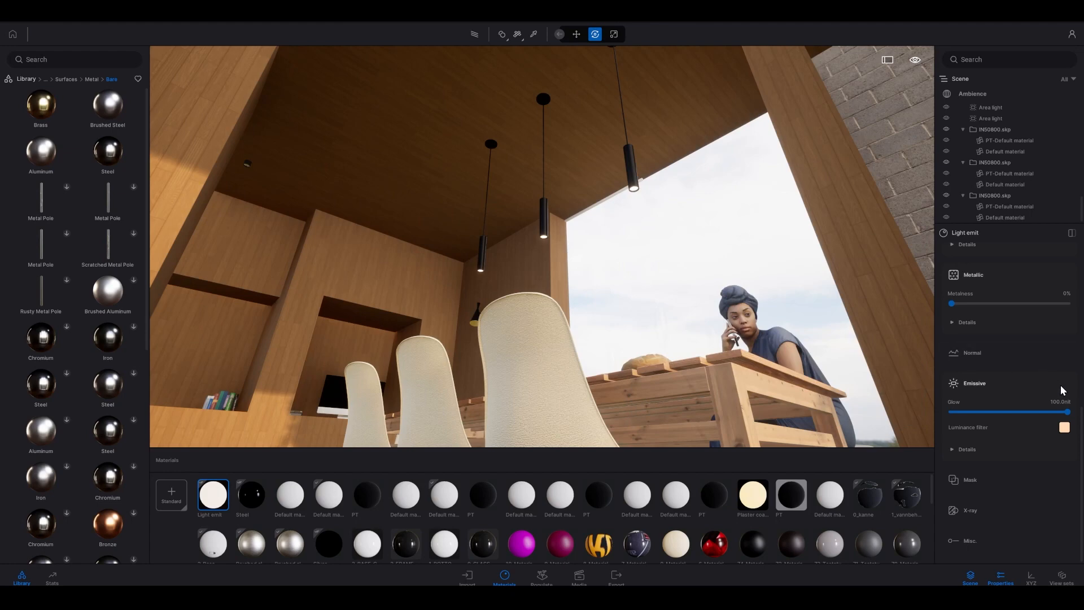
- Change the Light emit material's base colour to a pale peach
{"action": "scroll", "coordinate": [1063, 390], "scroll_direction": "up", "scroll_amount": 5}
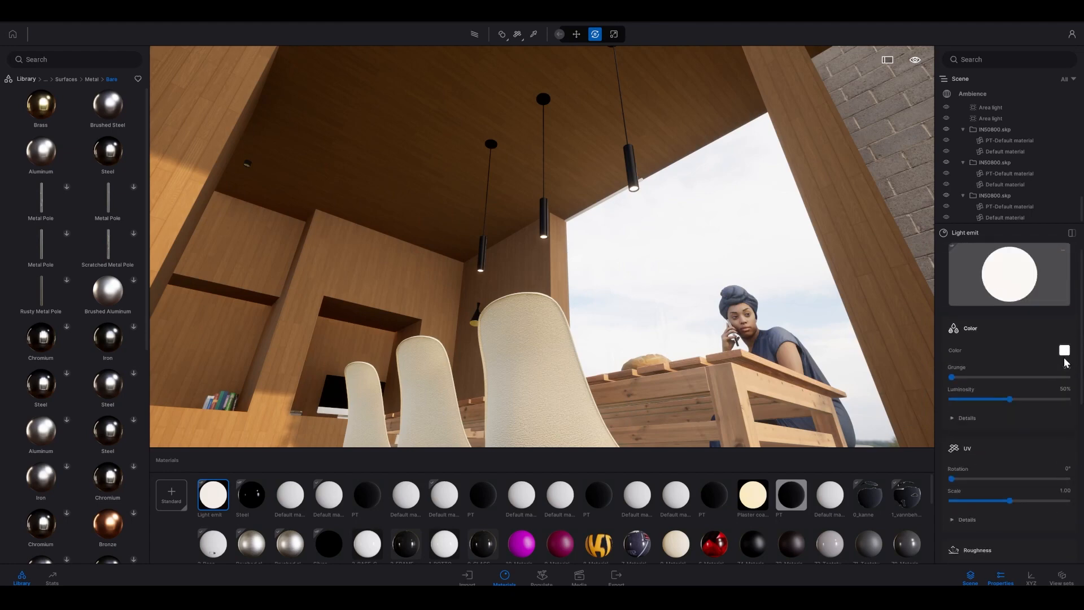
{"action": "left_click", "coordinate": [1064, 351]}
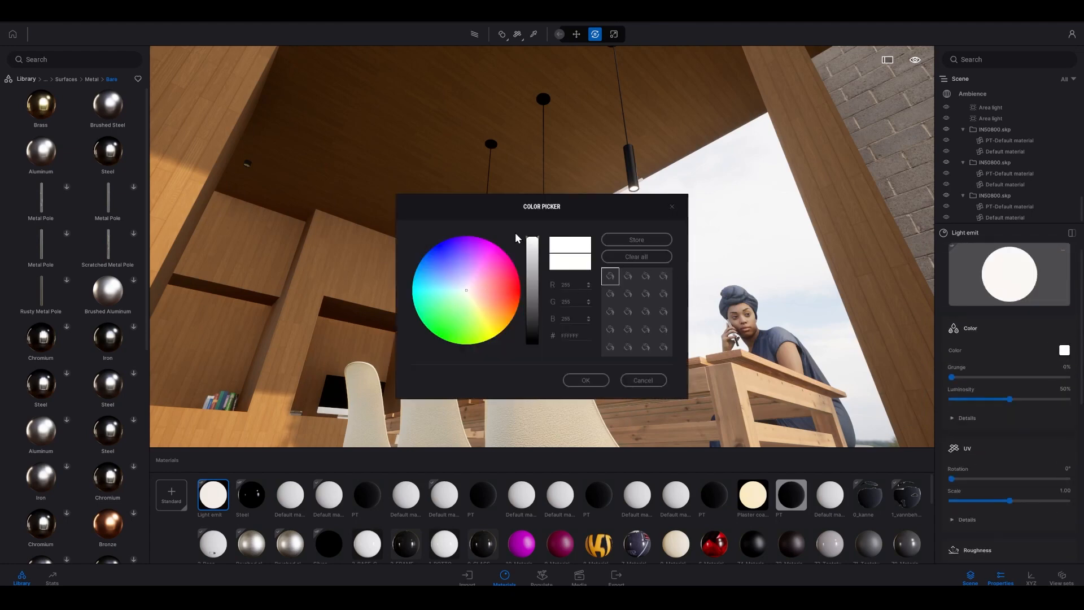
{"action": "left_click_drag", "start_coordinate": [583, 209], "coordinate": [760, 276]}
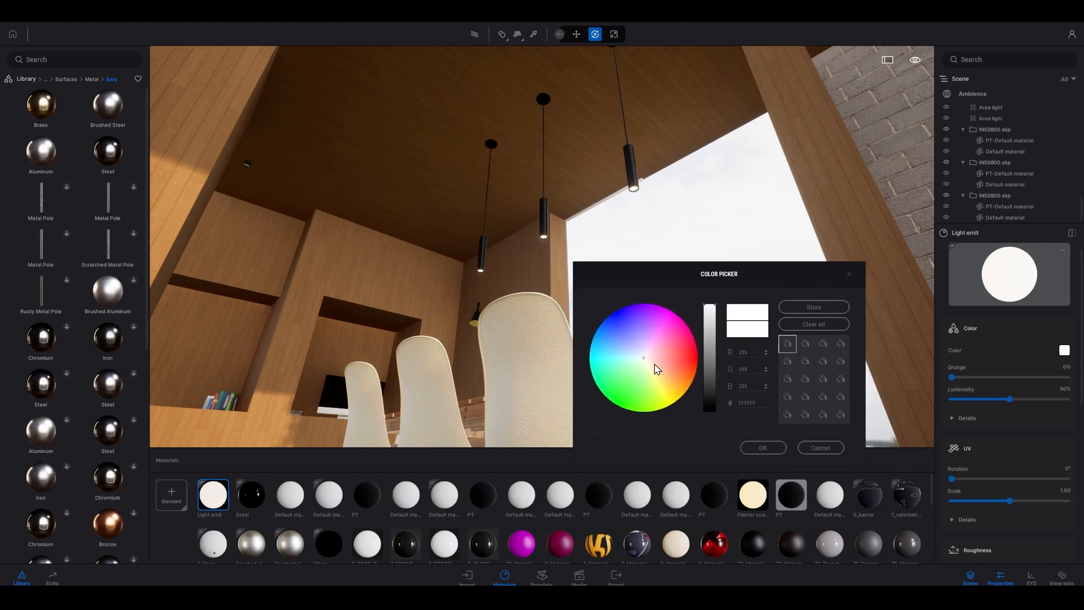
{"action": "left_click", "coordinate": [657, 369]}
{"action": "left_click", "coordinate": [758, 447]}
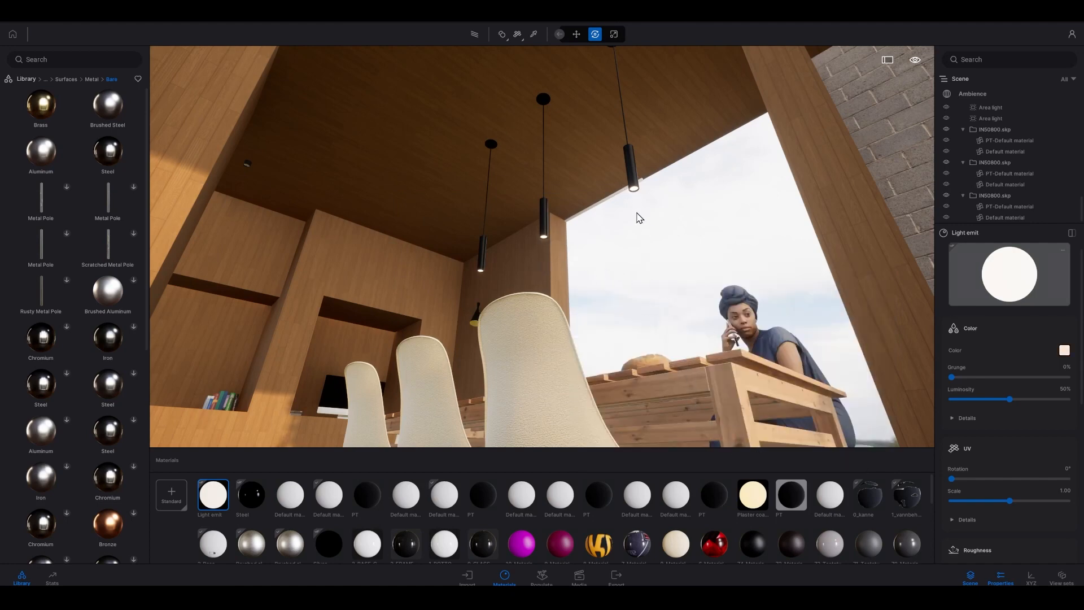
- Place an IES 01 light from the library at the lower end of the pendant lamp nearest the camera
{"action": "right_click_drag", "start_coordinate": [636, 213], "coordinate": [635, 219]}
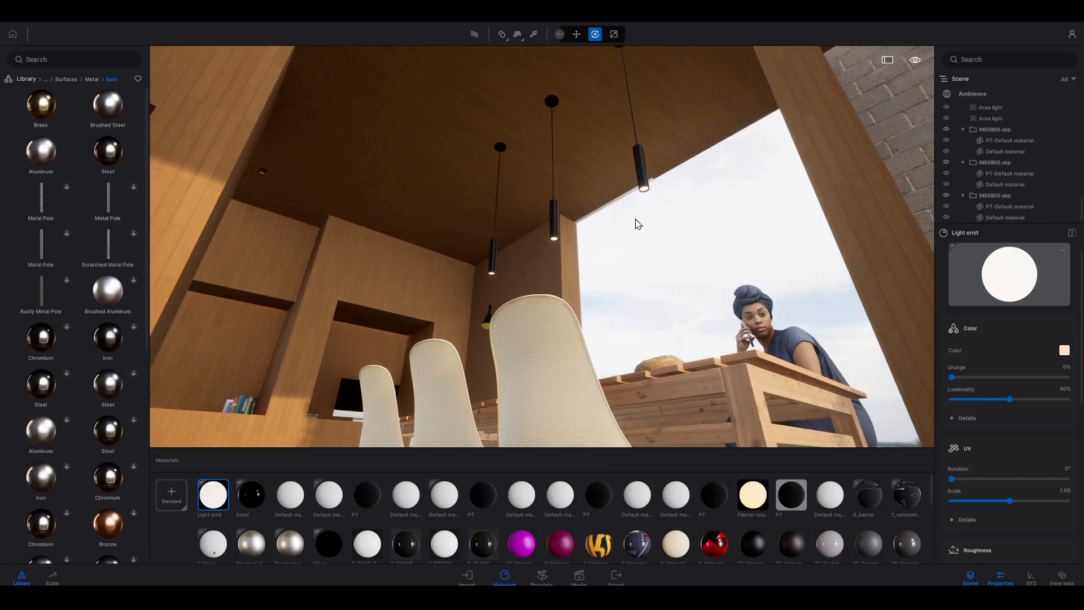
{"action": "left_click", "coordinate": [25, 79]}
{"action": "left_click", "coordinate": [107, 157]}
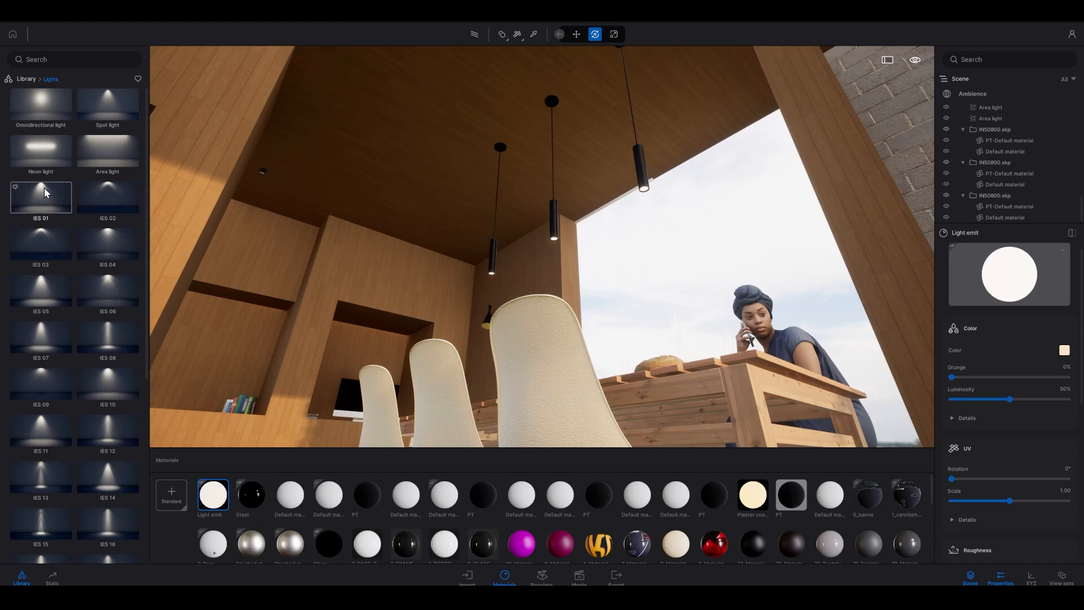
{"action": "left_click_drag", "start_coordinate": [36, 191], "coordinate": [642, 176]}
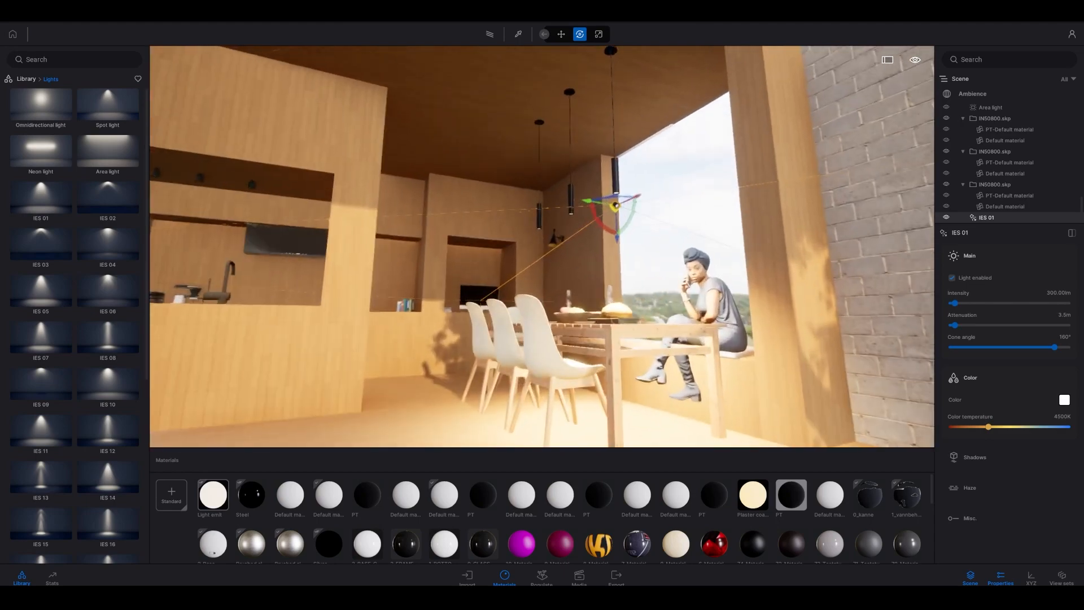
- Raise the IES 01 light vertically until it sits at the underside of the pendant lamp
{"action": "mouse_move", "coordinate": [672, 163]}
{"action": "right_mouse_down"}
{"action": "mouse_move", "coordinate": [672, 181]}
{"action": "mouse_move", "coordinate": [671, 164]}
{"action": "right_mouse_up"}
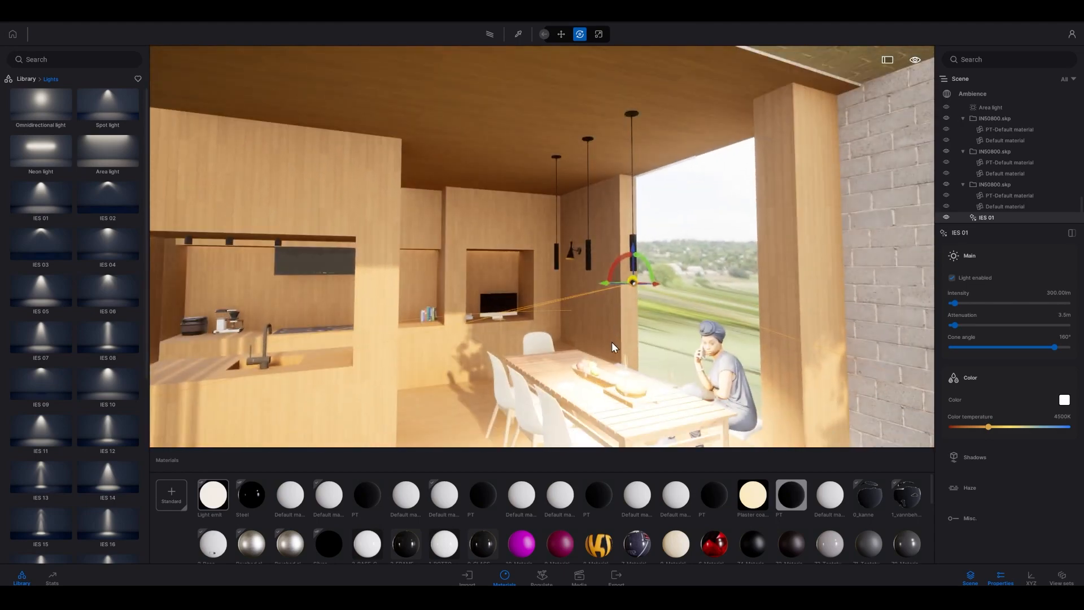
{"action": "scroll", "coordinate": [611, 352], "scroll_direction": "up", "scroll_amount": 4}
{"action": "right_click_drag", "start_coordinate": [667, 246], "coordinate": [677, 249]}
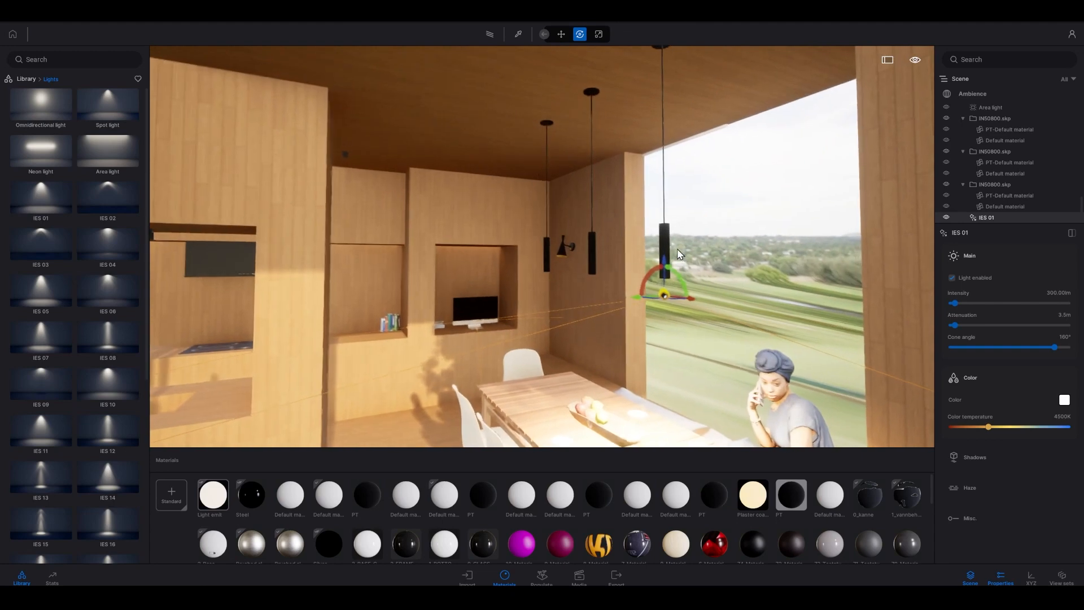
{"action": "middle_click_drag", "start_coordinate": [662, 265], "coordinate": [662, 254], "text": "shift"}
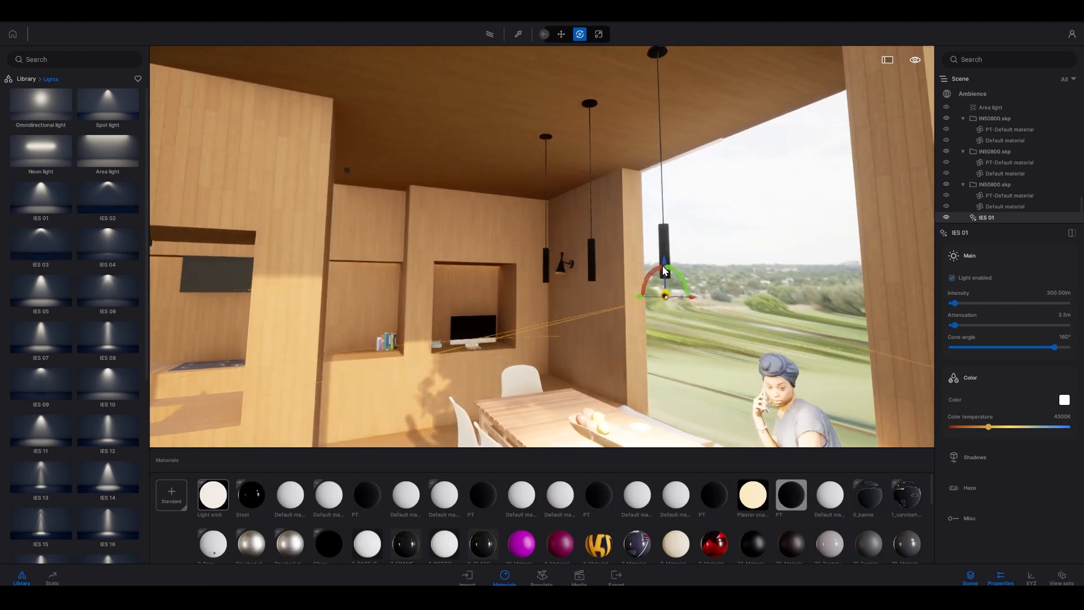
{"action": "left_click_drag", "start_coordinate": [666, 264], "coordinate": [665, 248]}
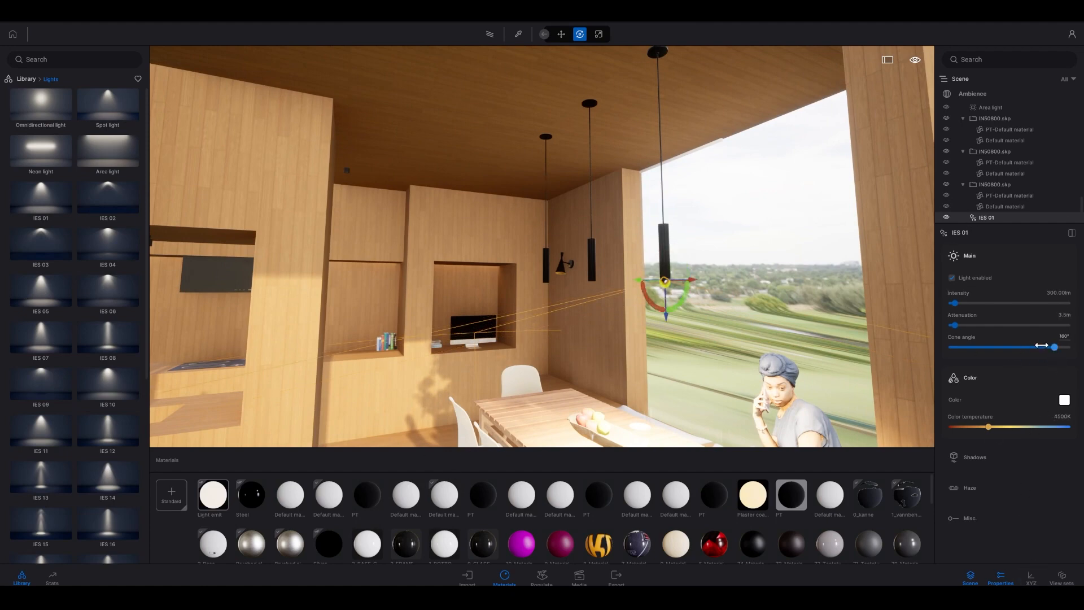
- Narrow the IES 01 light's cone angle to 43° to limit its spread over the dining table
{"action": "left_click_drag", "start_coordinate": [1042, 345], "coordinate": [968, 368]}
{"action": "right_click_drag", "start_coordinate": [525, 294], "coordinate": [525, 338]}
{"action": "scroll", "coordinate": [524, 294], "scroll_direction": "down", "scroll_amount": 5}
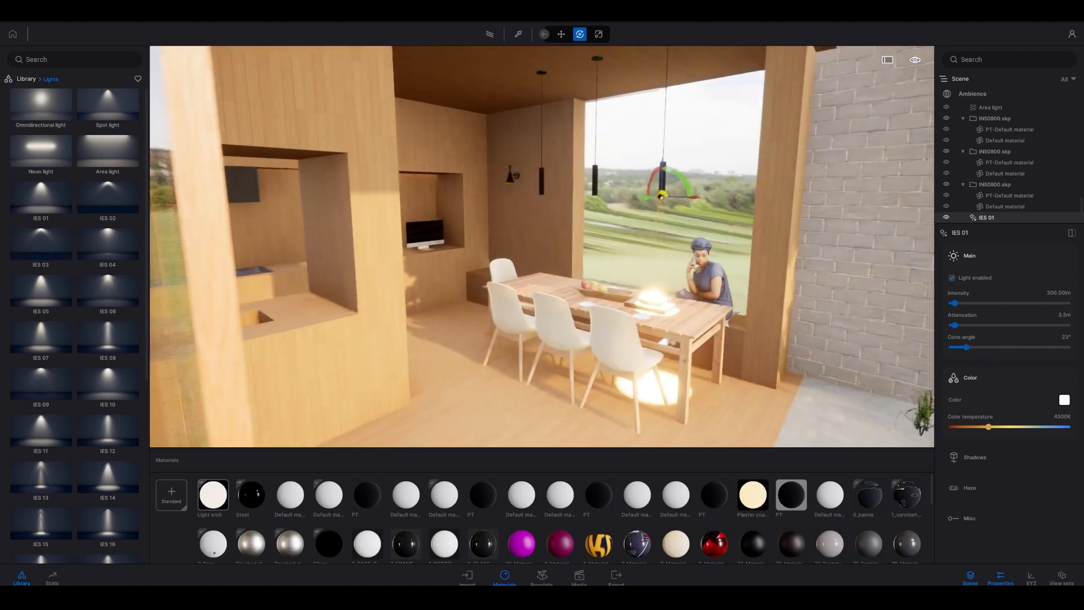
{"action": "scroll", "coordinate": [534, 291], "scroll_direction": "up", "scroll_amount": 1}
{"action": "key", "text": "Escape"}
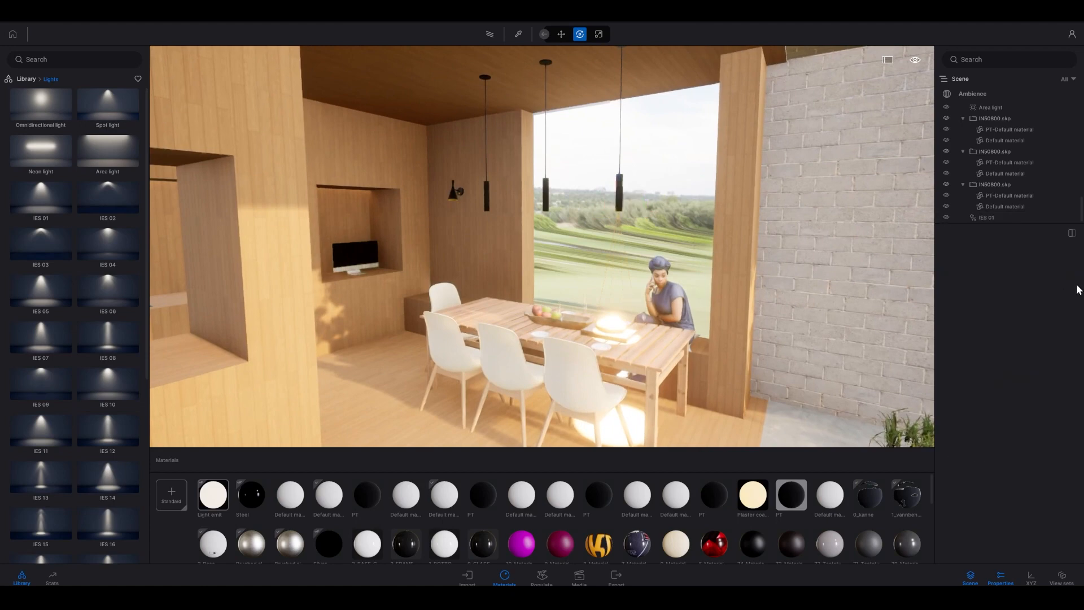
{"action": "left_click", "coordinate": [985, 219]}
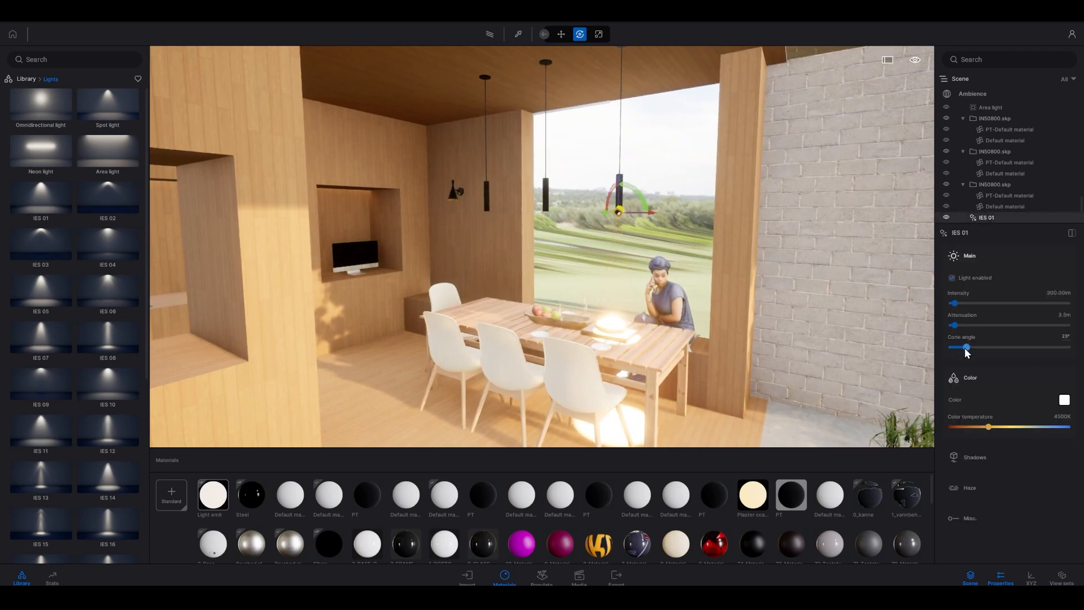
{"action": "left_click_drag", "start_coordinate": [967, 347], "coordinate": [986, 350]}
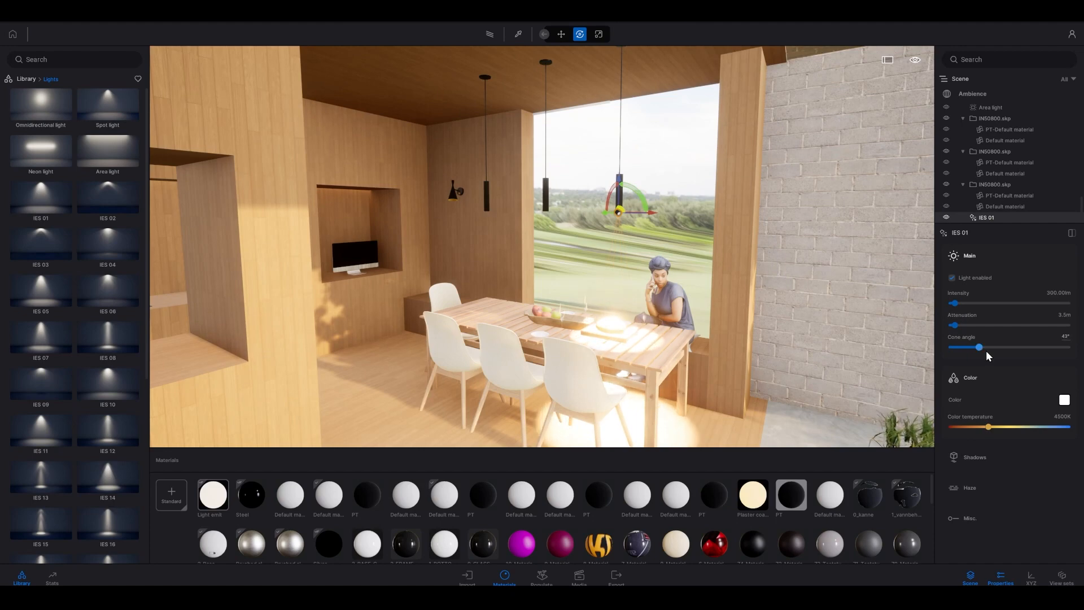
- Set the IES 01 light's intensity to 25 lm
{"action": "left_click", "coordinate": [1056, 292]}
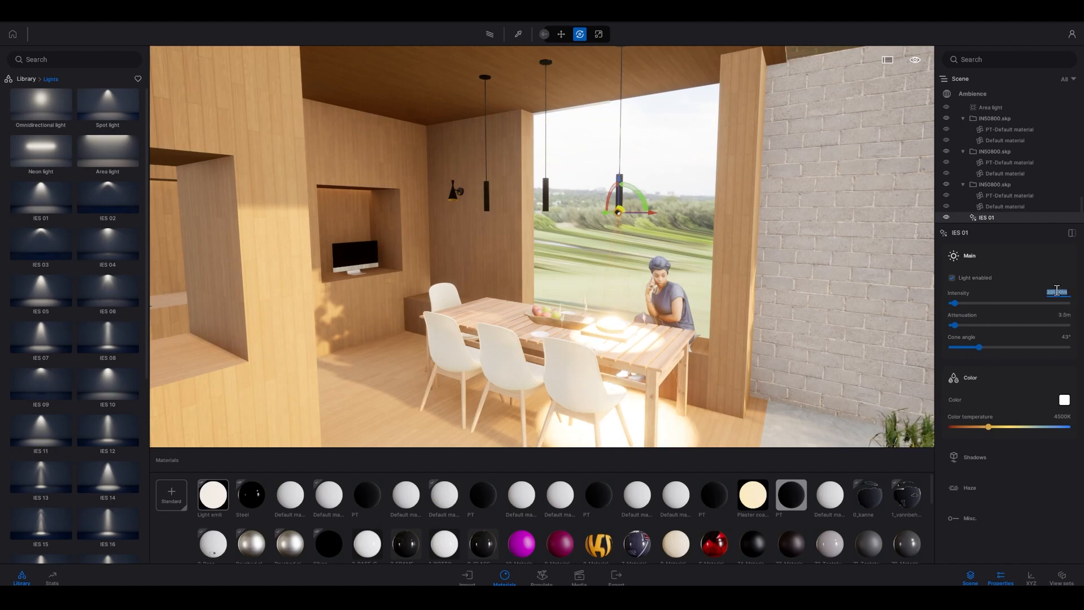
{"action": "type", "text": "25"}
{"action": "key", "text": "Return"}
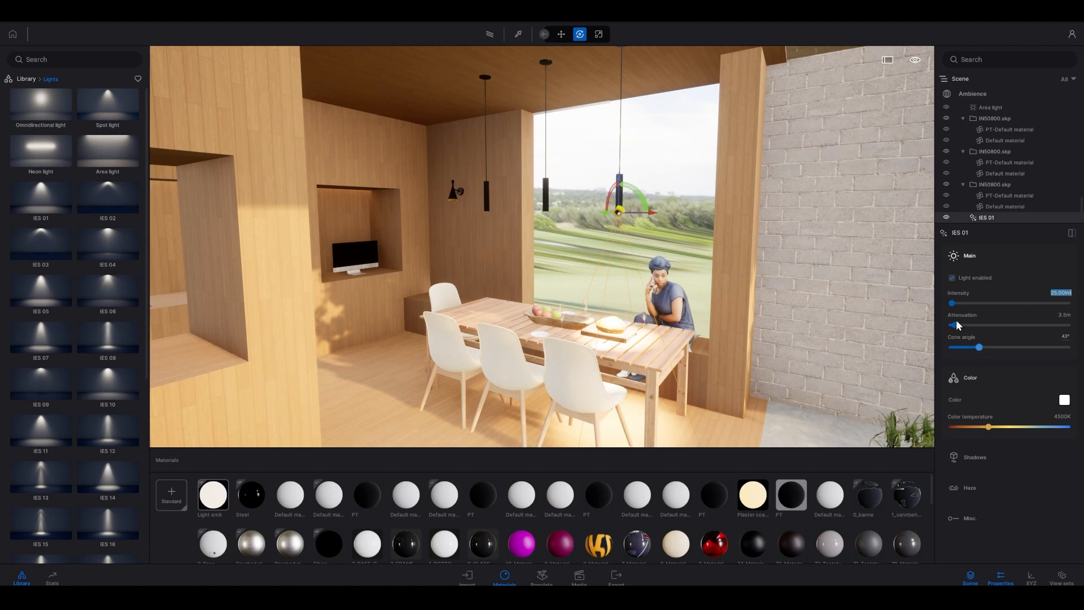
- Try several attenuation distances for the IES 01 light and settle on 2.1 m
{"action": "left_click_drag", "start_coordinate": [956, 323], "coordinate": [953, 323]}
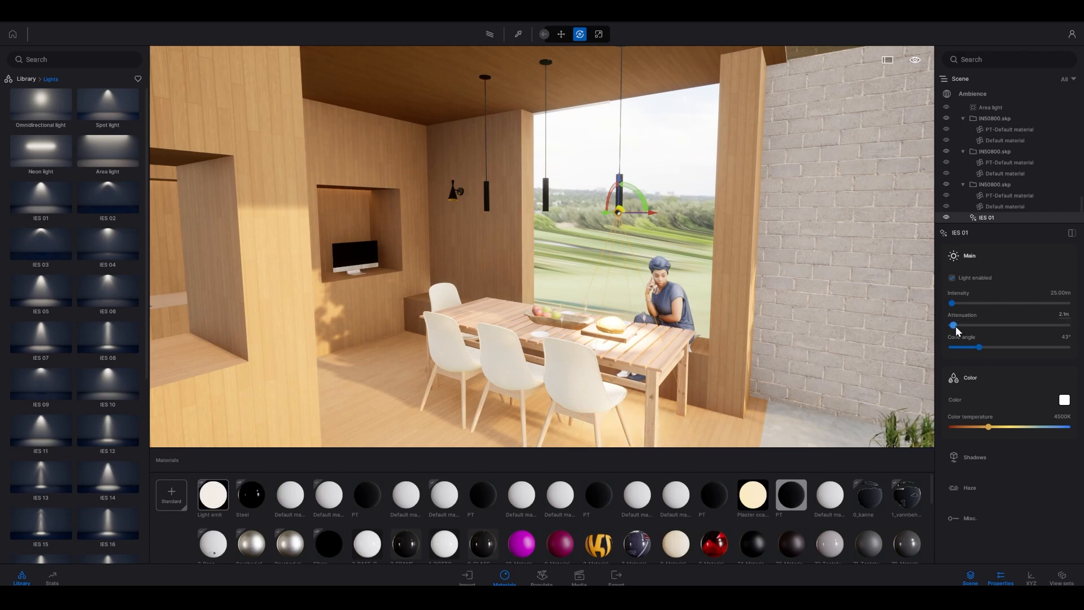
{"action": "left_click_drag", "start_coordinate": [954, 325], "coordinate": [930, 326]}
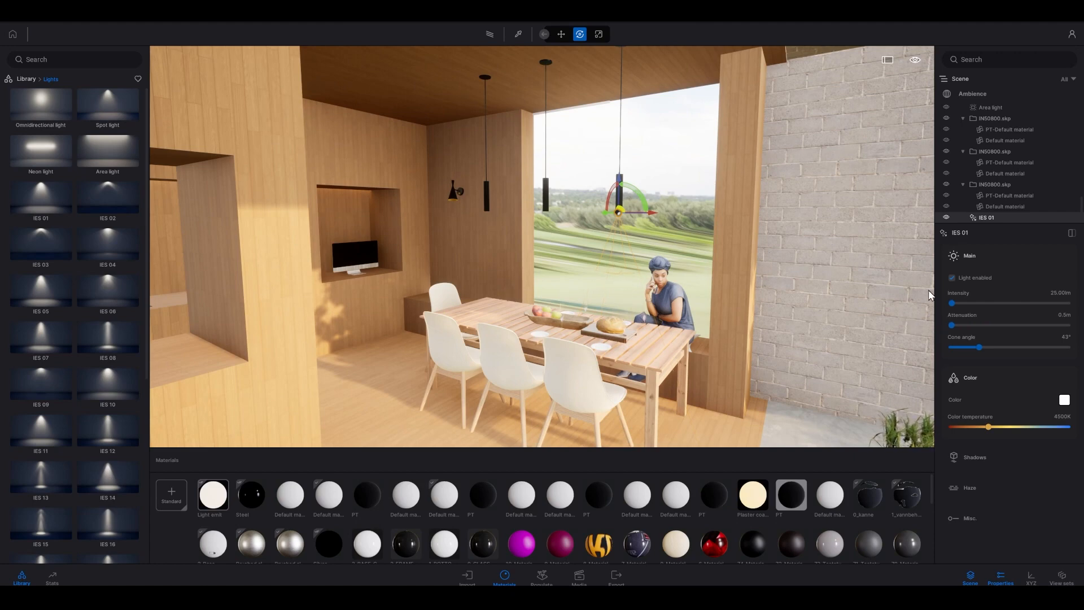
{"action": "left_click", "coordinate": [954, 326]}
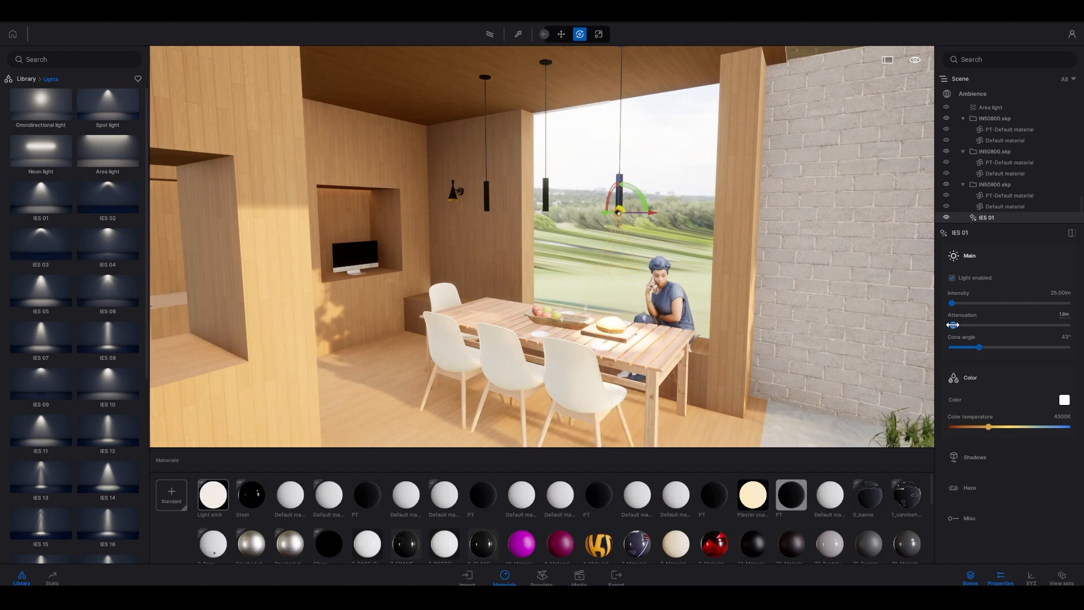
{"action": "left_click_drag", "start_coordinate": [953, 325], "coordinate": [962, 324]}
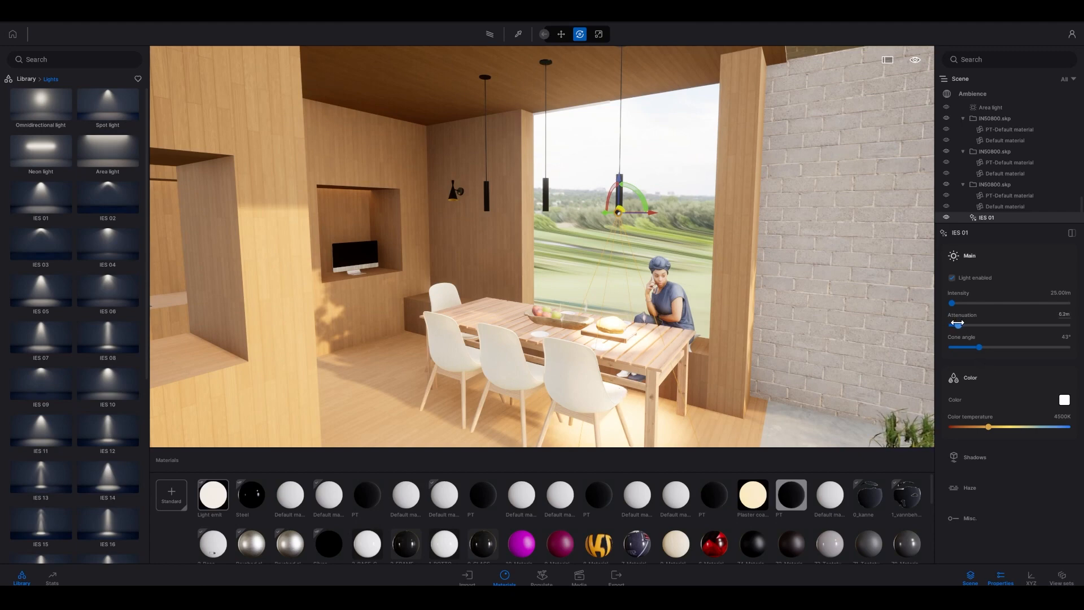
{"action": "left_click_drag", "start_coordinate": [954, 323], "coordinate": [953, 323]}
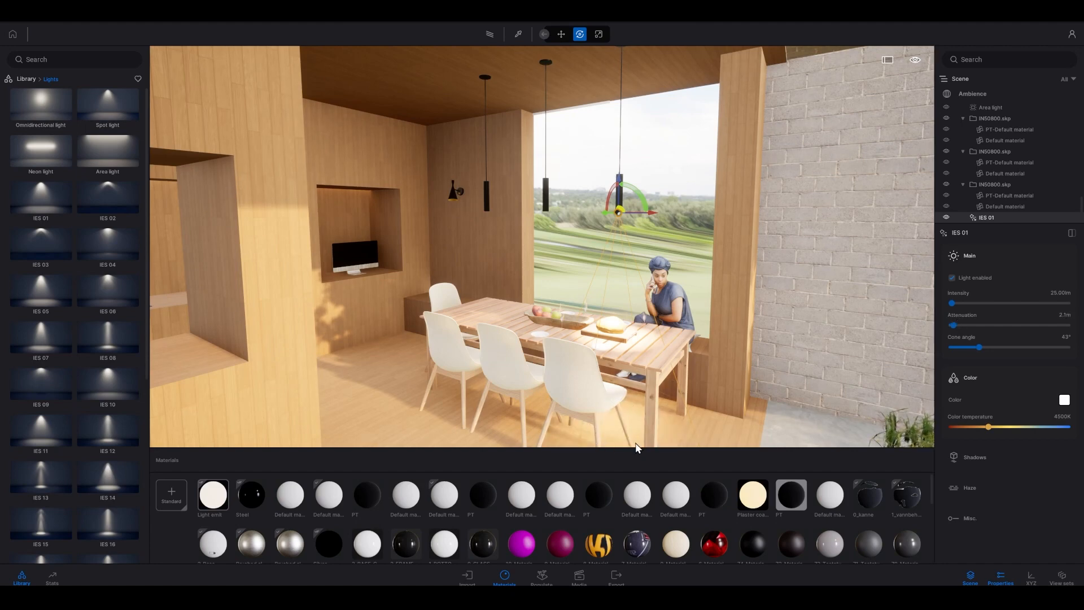
- Copy the IES 01 light to the middle pendant lamp as one instance spaced 0.71 m away, and clear the selection
{"action": "middle_click_drag", "start_coordinate": [530, 300], "coordinate": [579, 302], "text": "shift"}
{"action": "right_click_drag", "start_coordinate": [641, 236], "coordinate": [676, 221]}
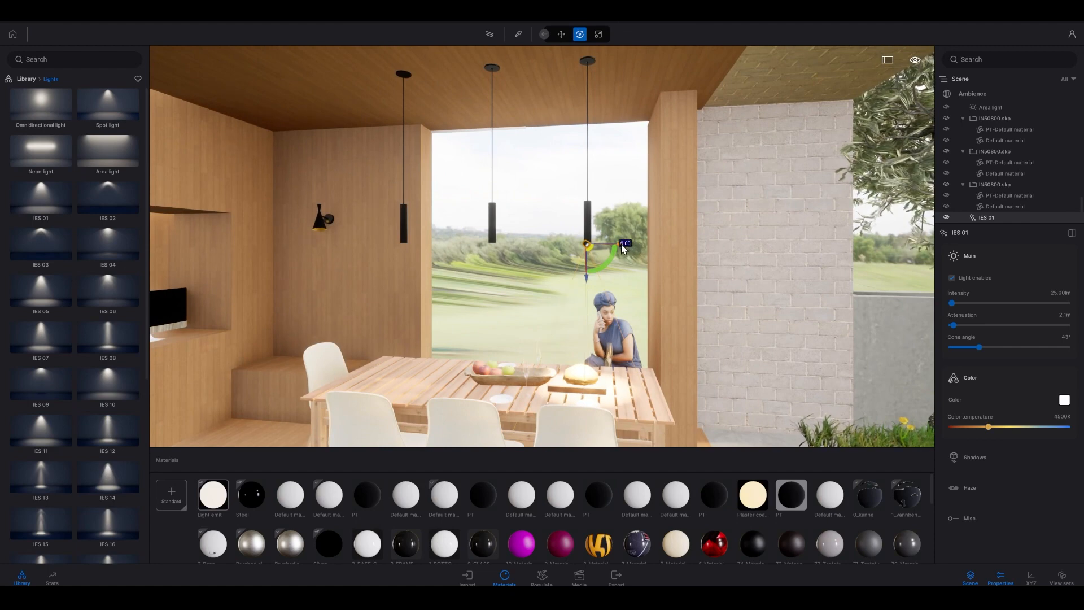
{"action": "left_click_drag", "start_coordinate": [621, 244], "coordinate": [523, 241], "text": "alt"}
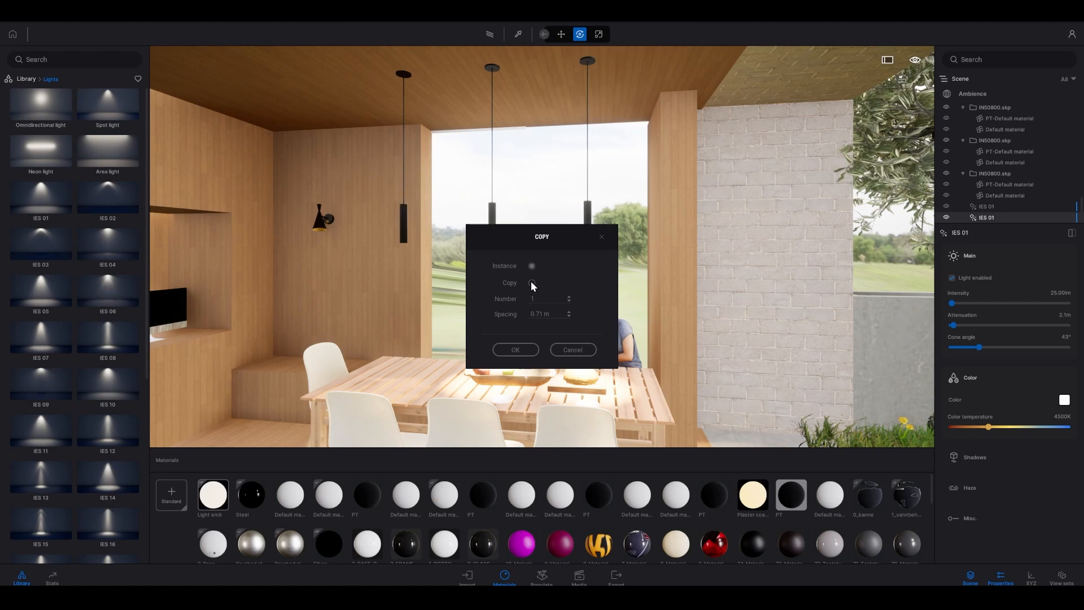
{"action": "left_click", "coordinate": [518, 350]}
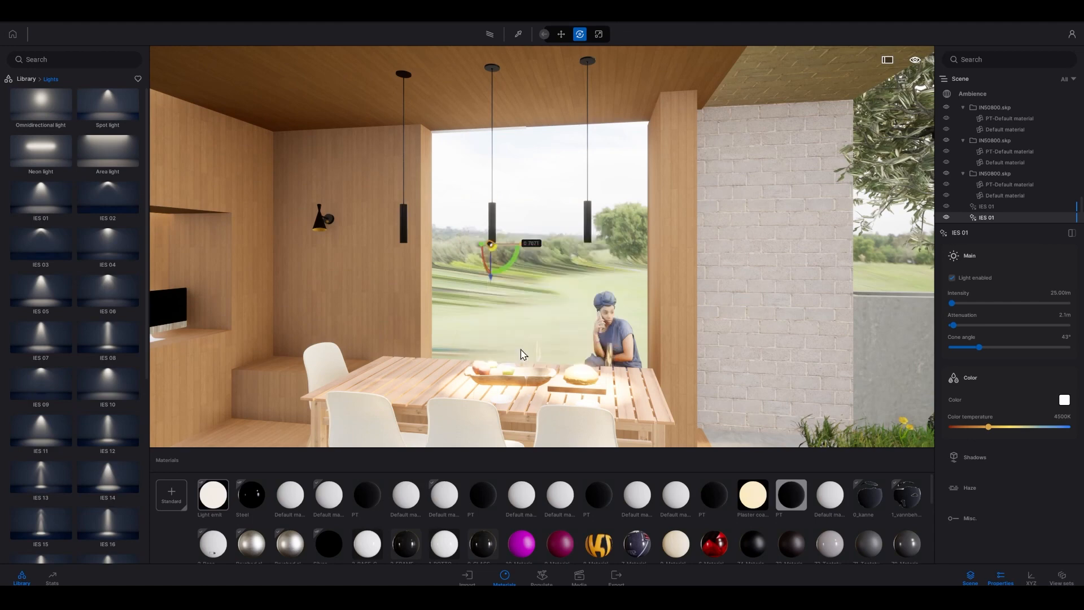
{"action": "left_click", "coordinate": [627, 181]}
- Examine the pendant lighting over the dining table from further back in the path-traced preview, and return to the real-time view
{"action": "key", "text": "s"}
{"action": "mouse_move", "coordinate": [719, 322]}
{"action": "right_mouse_down"}
{"action": "mouse_move", "coordinate": [620, 322]}
{"action": "mouse_move", "coordinate": [734, 323]}
{"action": "mouse_move", "coordinate": [709, 323]}
{"action": "right_mouse_up"}
{"action": "key", "text": "w"}
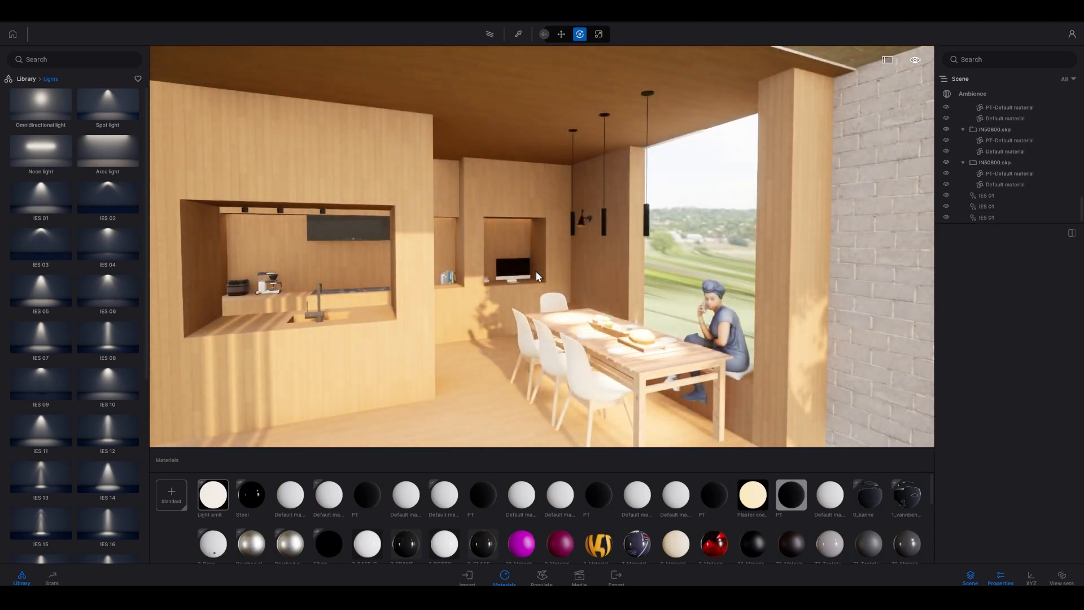
{"action": "key", "text": "s"}
{"action": "right_click_drag", "start_coordinate": [536, 272], "coordinate": [528, 233]}
{"action": "key", "text": "d"}
{"action": "right_click_drag", "start_coordinate": [555, 307], "coordinate": [555, 313]}
{"action": "key", "text": "s"}
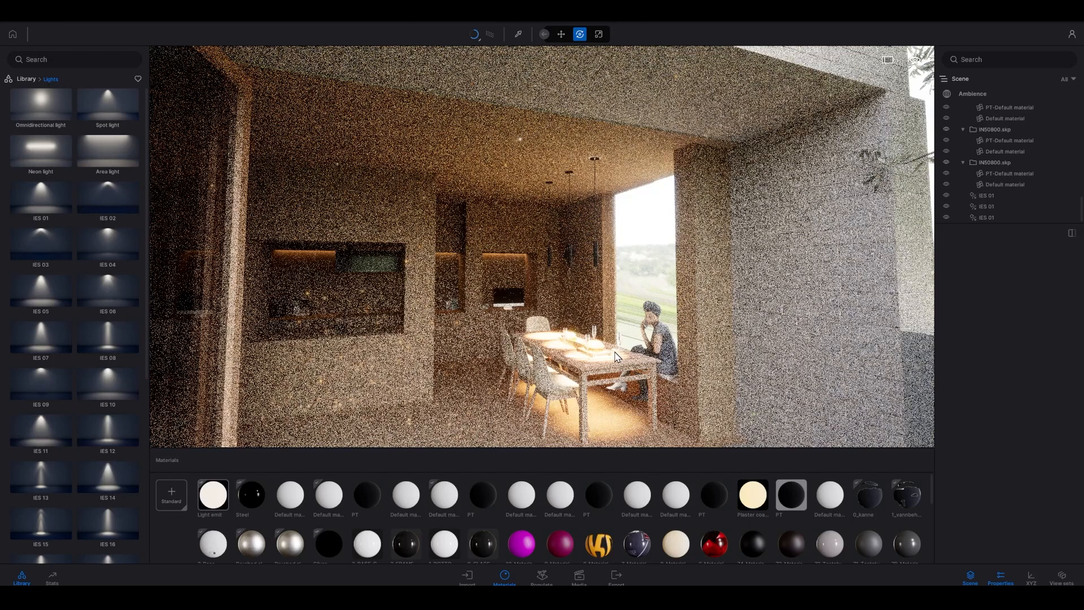
{"action": "key", "text": "r"}
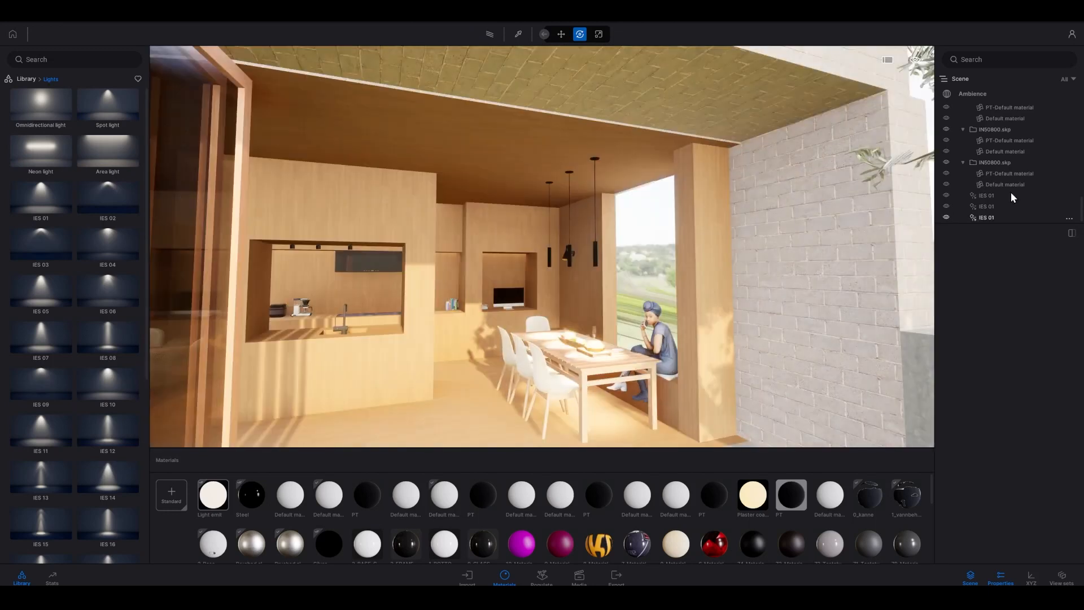
- Set the cone angle of all three IES 01 pendant lights to 63° and open their shared intensity for editing
{"action": "left_click", "coordinate": [983, 195]}
{"action": "left_click", "coordinate": [988, 215], "text": "shift"}
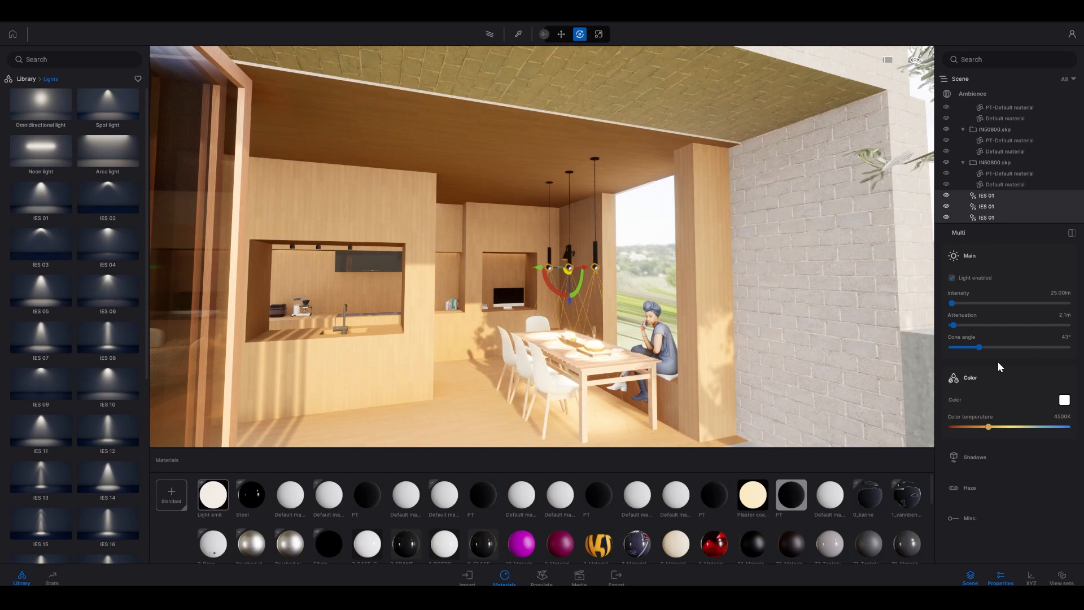
{"action": "left_click_drag", "start_coordinate": [979, 348], "coordinate": [993, 347]}
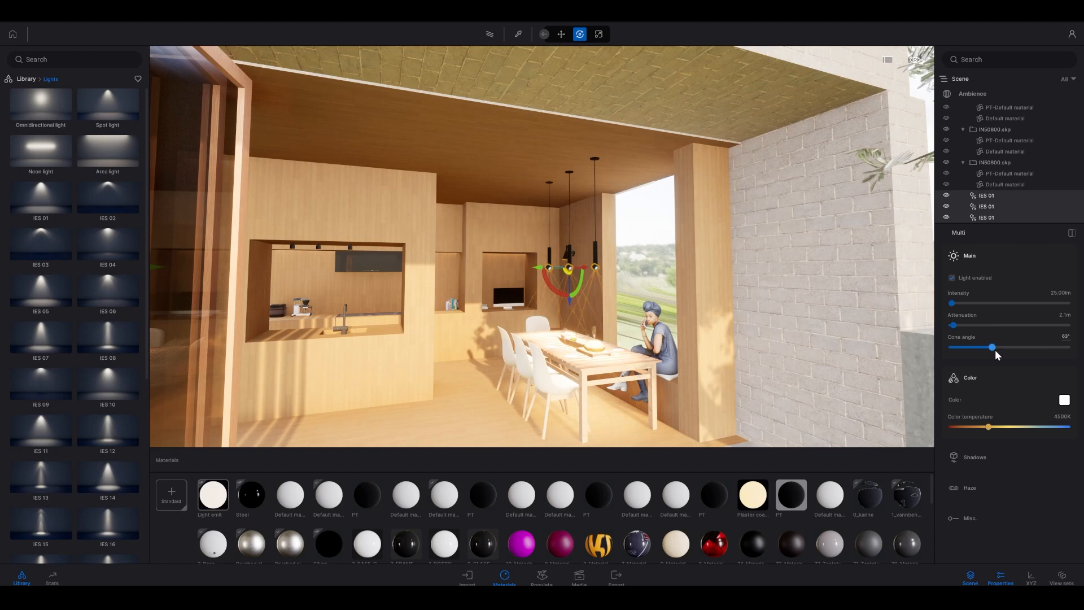
{"action": "left_click", "coordinate": [1053, 291]}
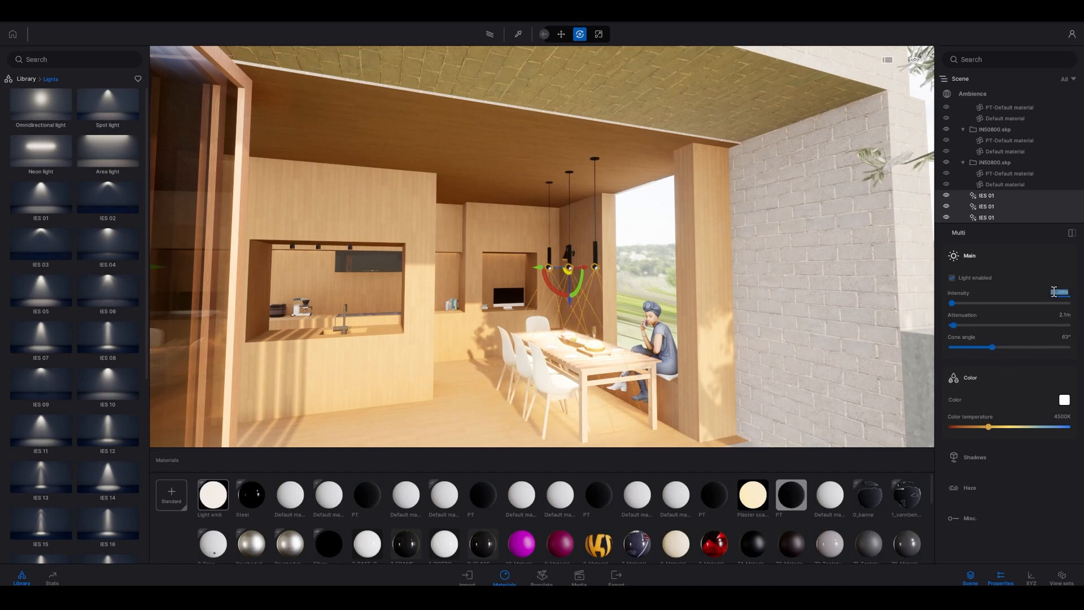
{"action": "left_click", "coordinate": [651, 212]}
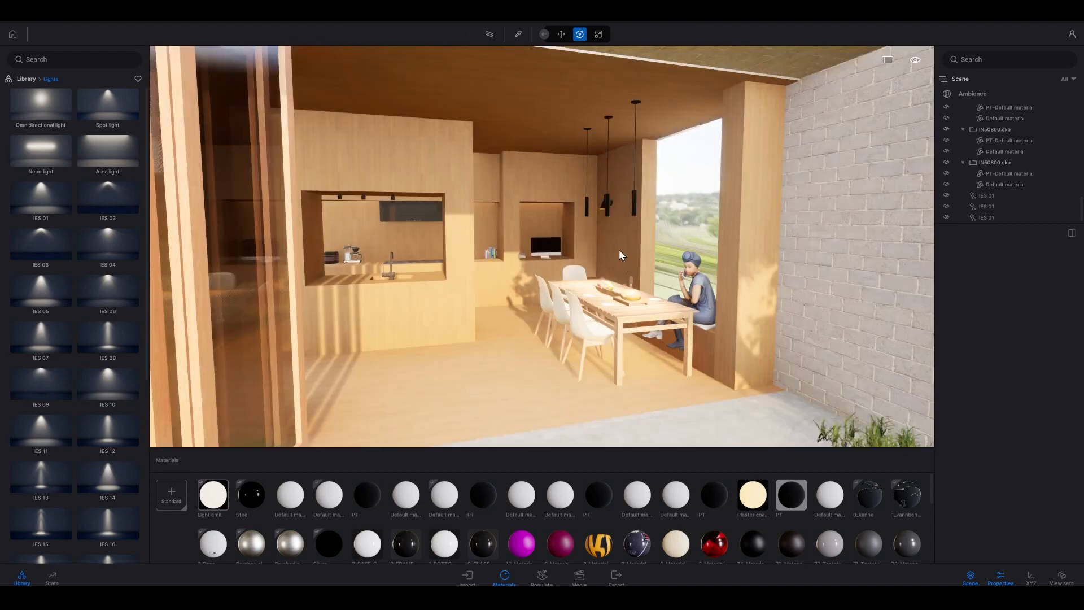
- Filter the scene list to show only lights
{"action": "mouse_move", "coordinate": [621, 252]}
{"action": "right_mouse_down"}
{"action": "mouse_move", "coordinate": [513, 252]}
{"action": "mouse_move", "coordinate": [556, 252]}
{"action": "mouse_move", "coordinate": [532, 234]}
{"action": "mouse_move", "coordinate": [601, 238]}
{"action": "right_mouse_up"}
{"action": "key", "text": "w"}
{"action": "key", "text": "s"}
{"action": "key", "text": "w"}
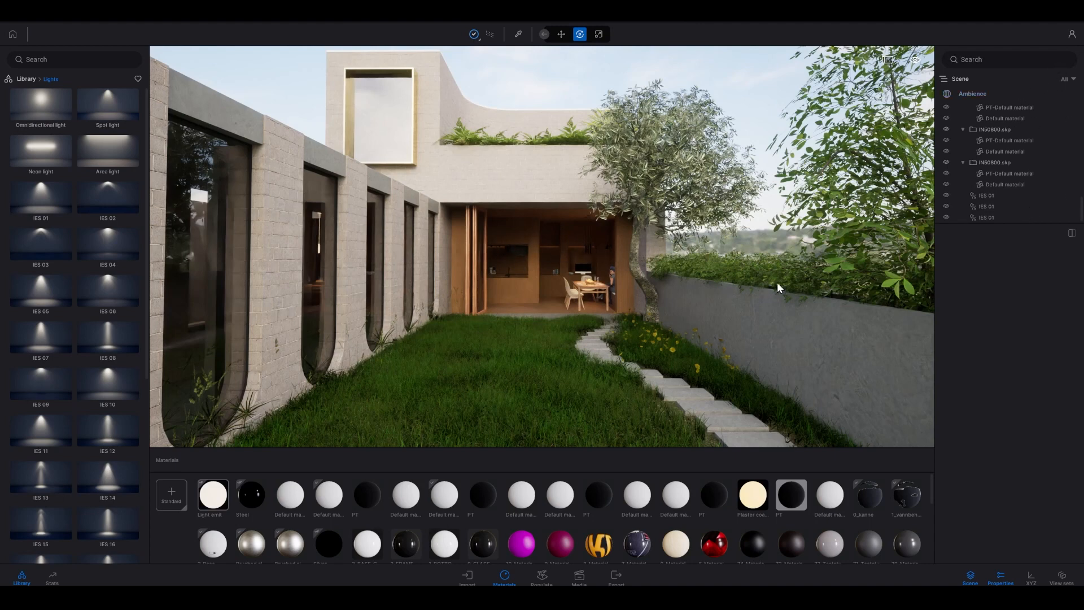
{"action": "left_click", "coordinate": [1076, 79]}
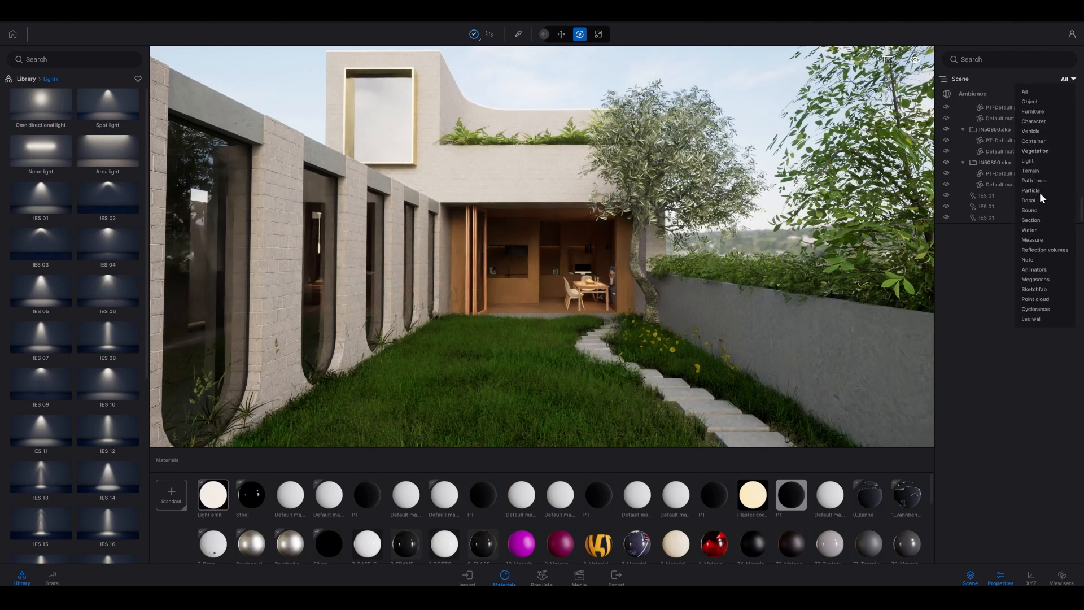
{"action": "left_click", "coordinate": [1032, 162]}
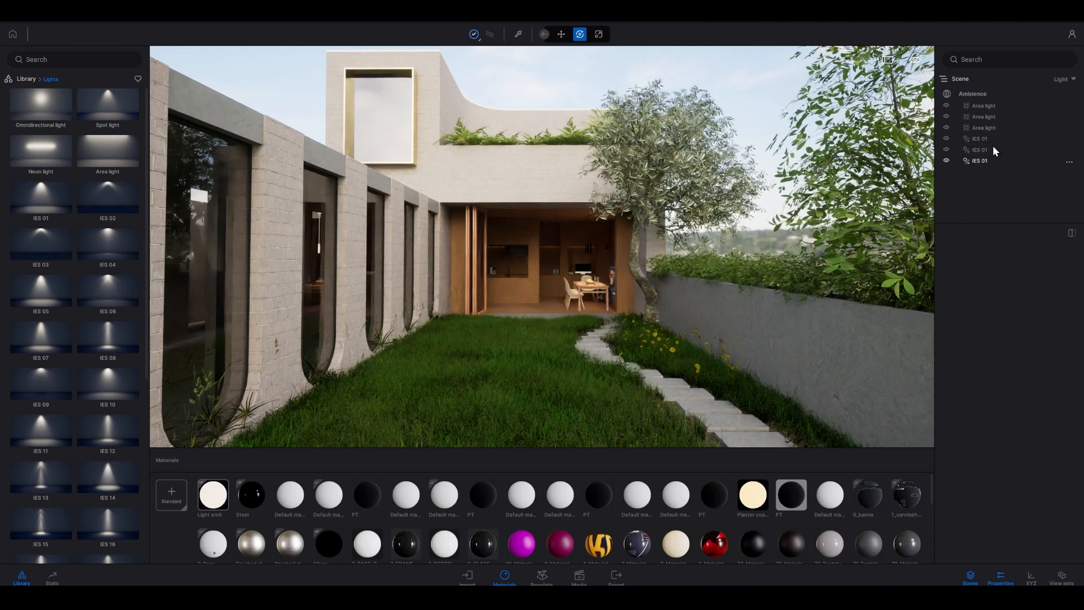
- Set the intensity of the second and third area lights in the scene list to 300 lm and clear the selection
{"action": "left_click", "coordinate": [990, 129]}
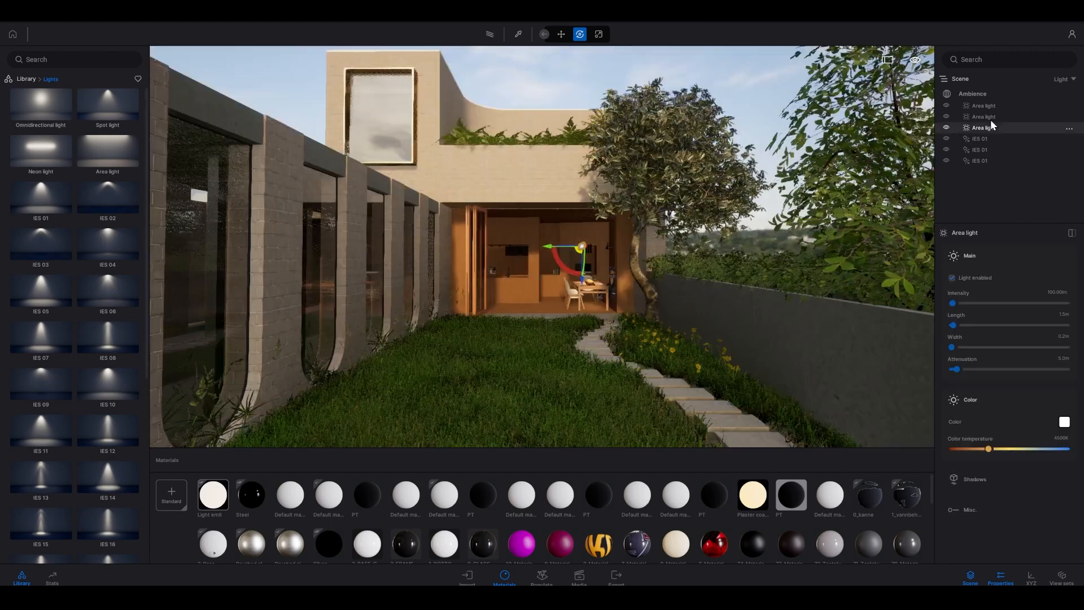
{"action": "left_click", "coordinate": [992, 119], "text": "ctrl"}
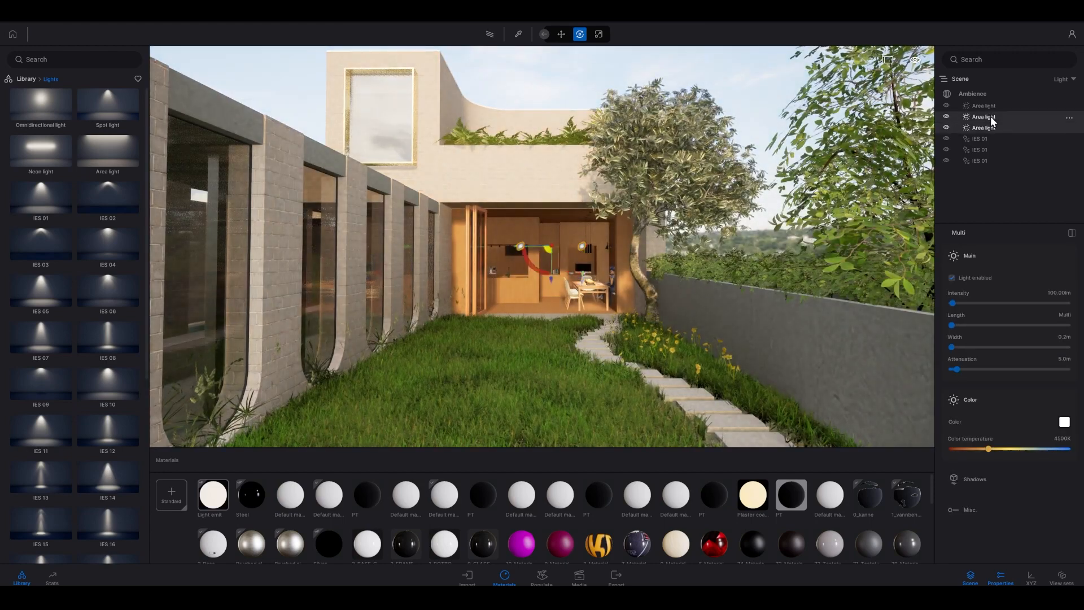
{"action": "left_click", "coordinate": [1055, 292]}
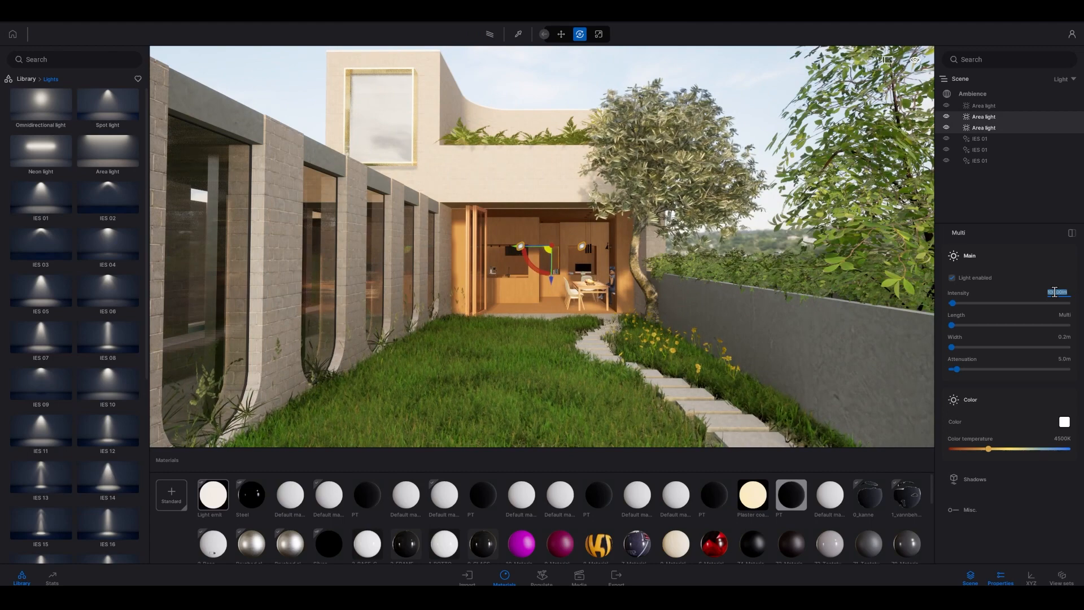
{"action": "type", "text": "300"}
{"action": "key", "text": "Return"}
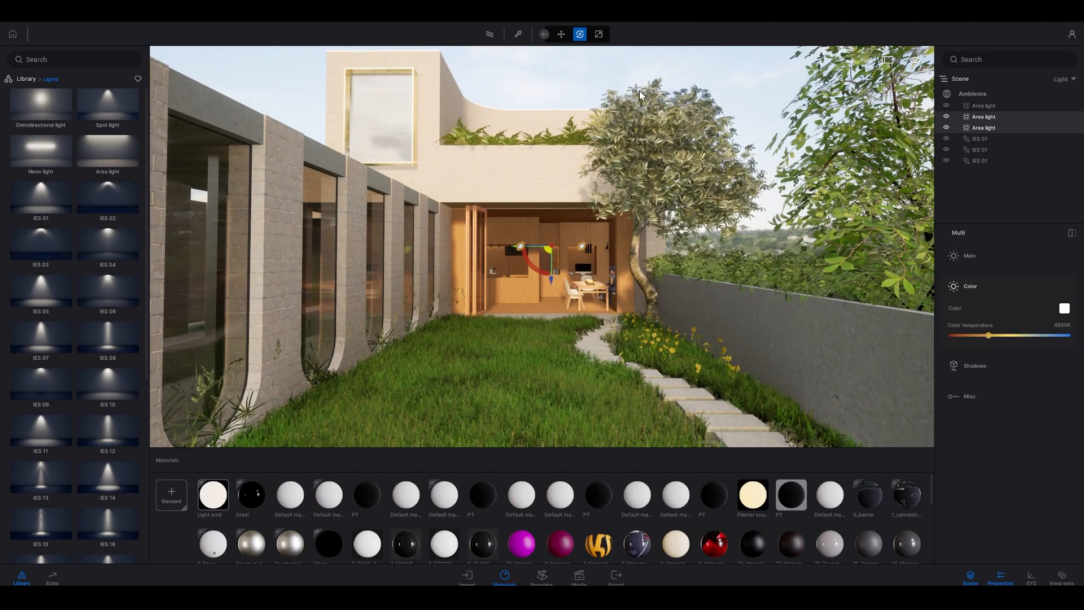
{"action": "left_click", "coordinate": [678, 67]}
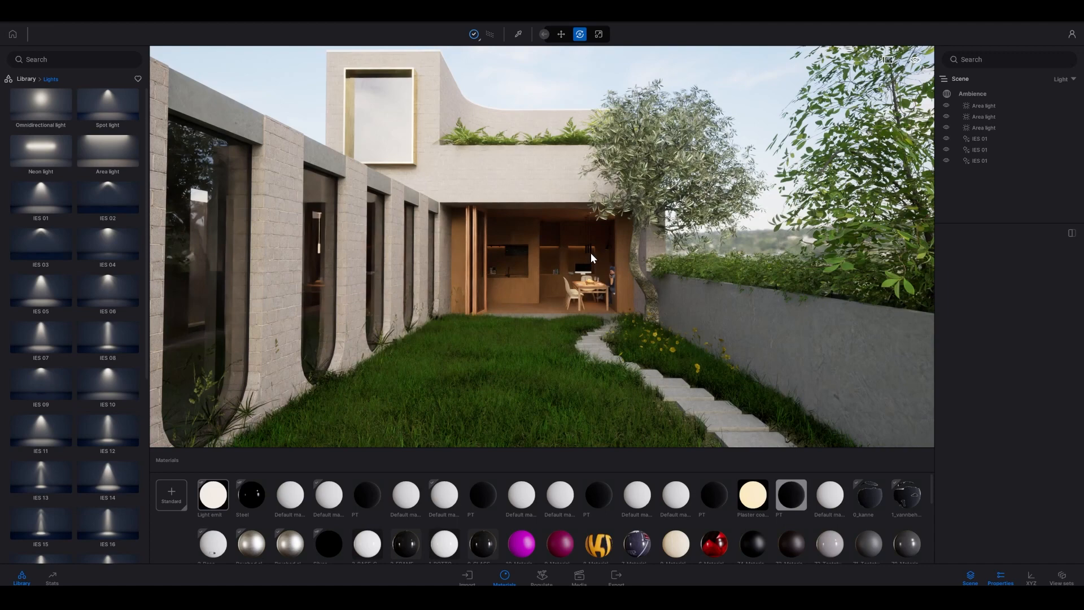
- Return to the real-time view and inspect the dining table, the undersides of the pendant lamps and the kitchen niches up close
{"action": "key", "text": "r"}
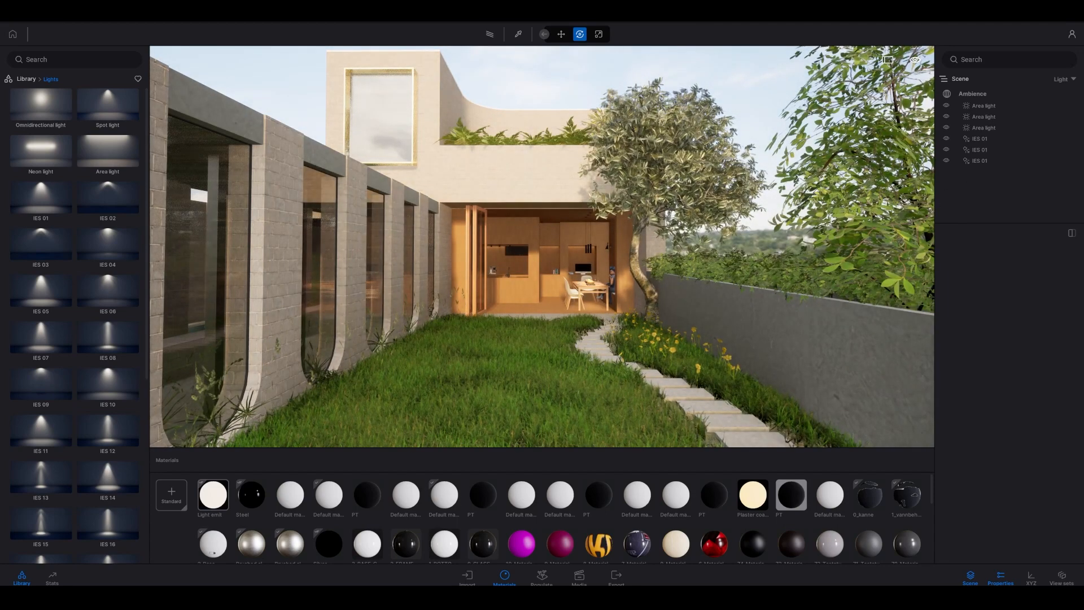
{"action": "right_click_drag", "start_coordinate": [652, 372], "coordinate": [612, 371]}
{"action": "key", "text": "w"}
{"action": "key", "text": "w"}
{"action": "key", "text": "w"}
{"action": "right_click_drag", "start_coordinate": [612, 371], "coordinate": [617, 371]}
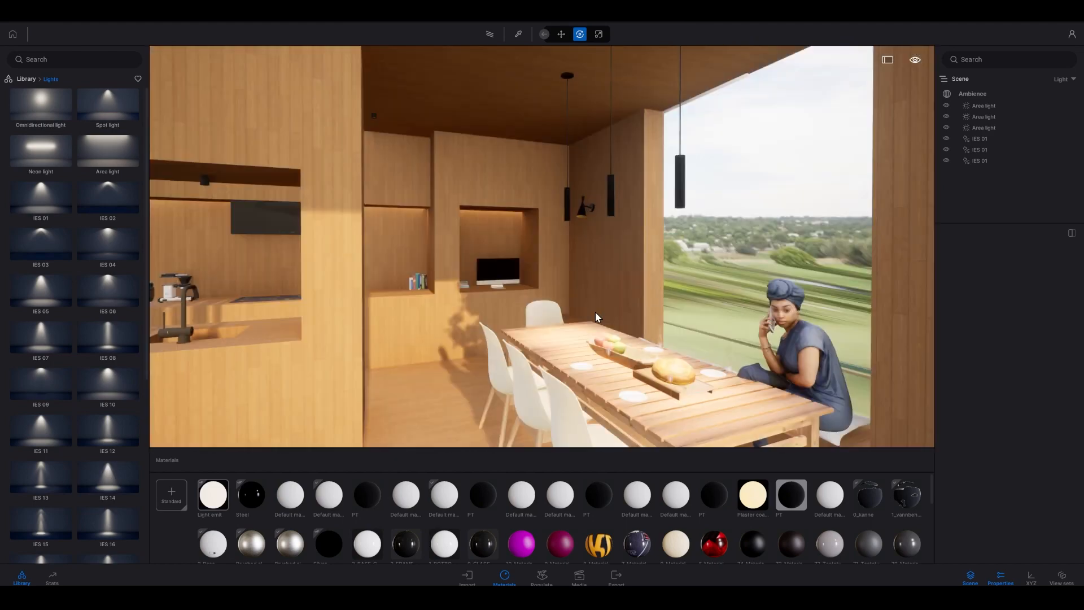
{"action": "key", "text": "e"}
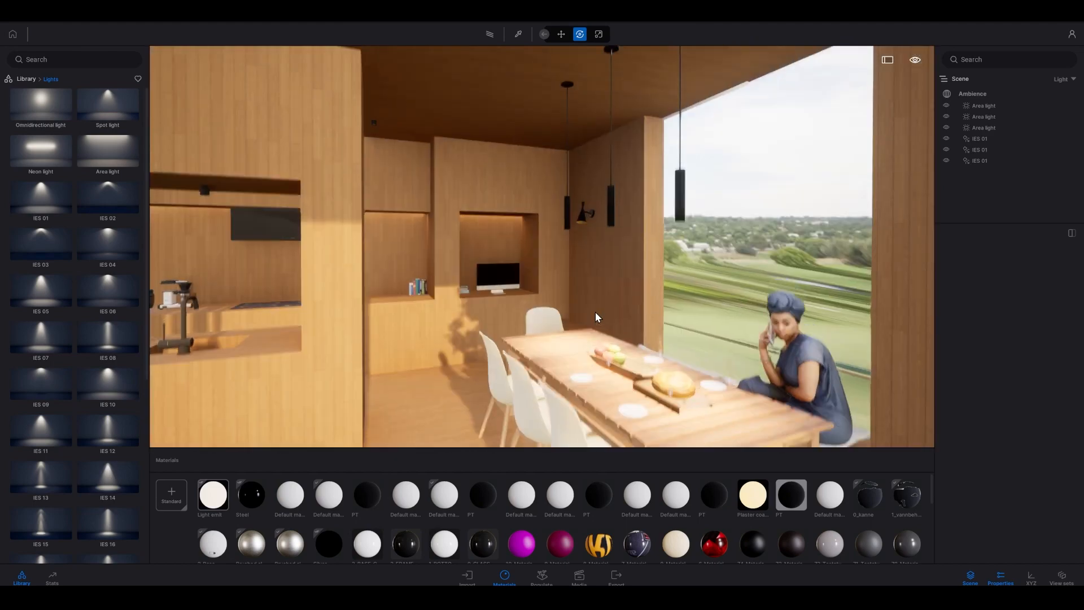
{"action": "key", "text": "q"}
{"action": "key", "text": "q"}
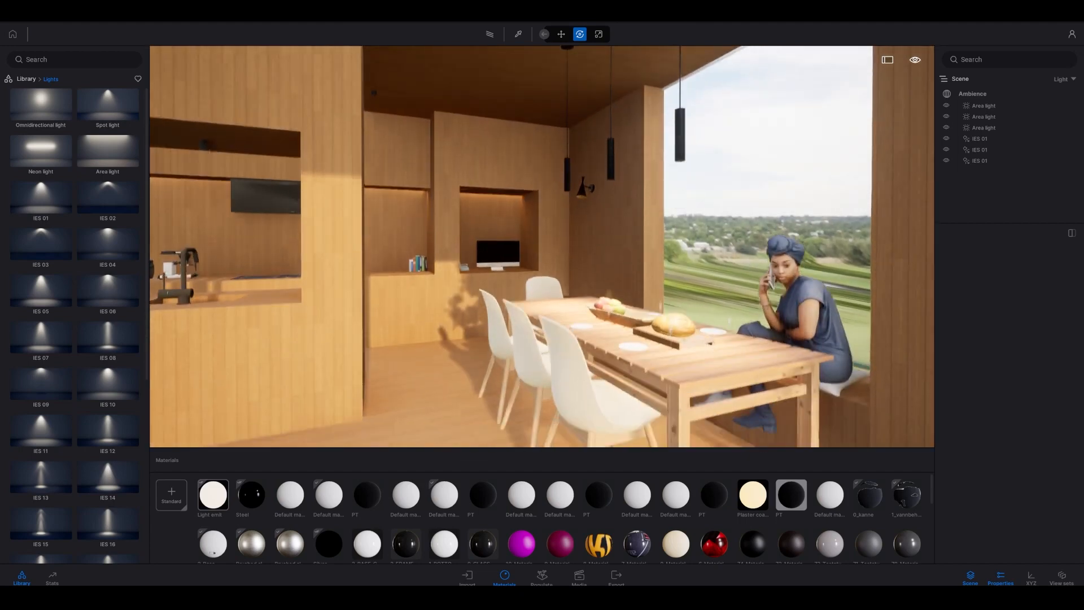
{"action": "right_click_drag", "start_coordinate": [595, 312], "coordinate": [640, 176]}
{"action": "key", "text": "q"}
{"action": "key", "text": "s"}
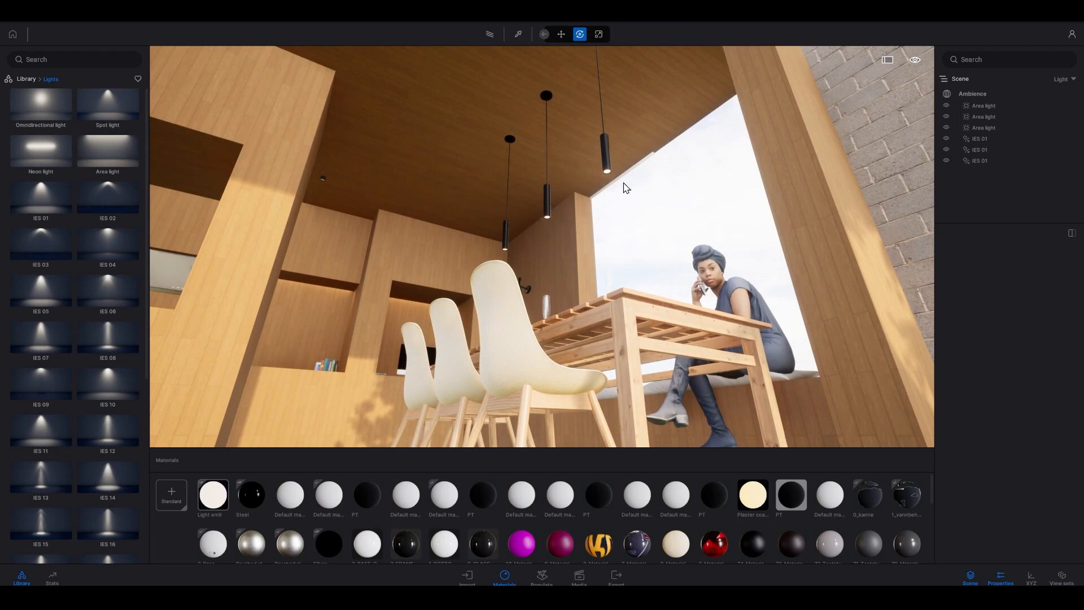
{"action": "right_click_drag", "start_coordinate": [451, 162], "coordinate": [345, 217]}
{"action": "key", "text": "e"}
{"action": "key", "text": "w"}
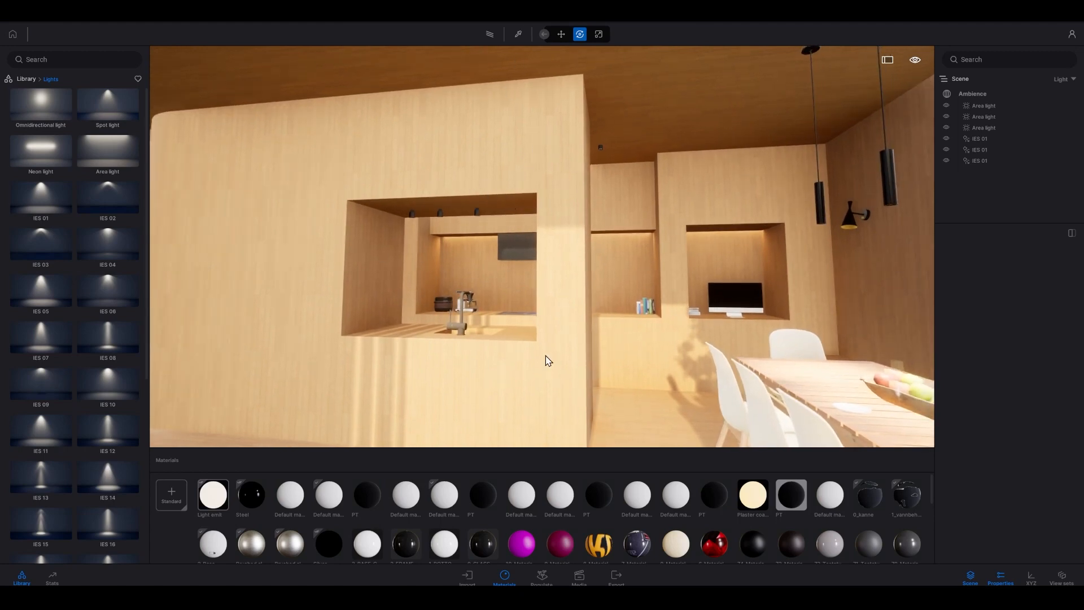
{"action": "right_click_drag", "start_coordinate": [542, 359], "coordinate": [531, 357]}
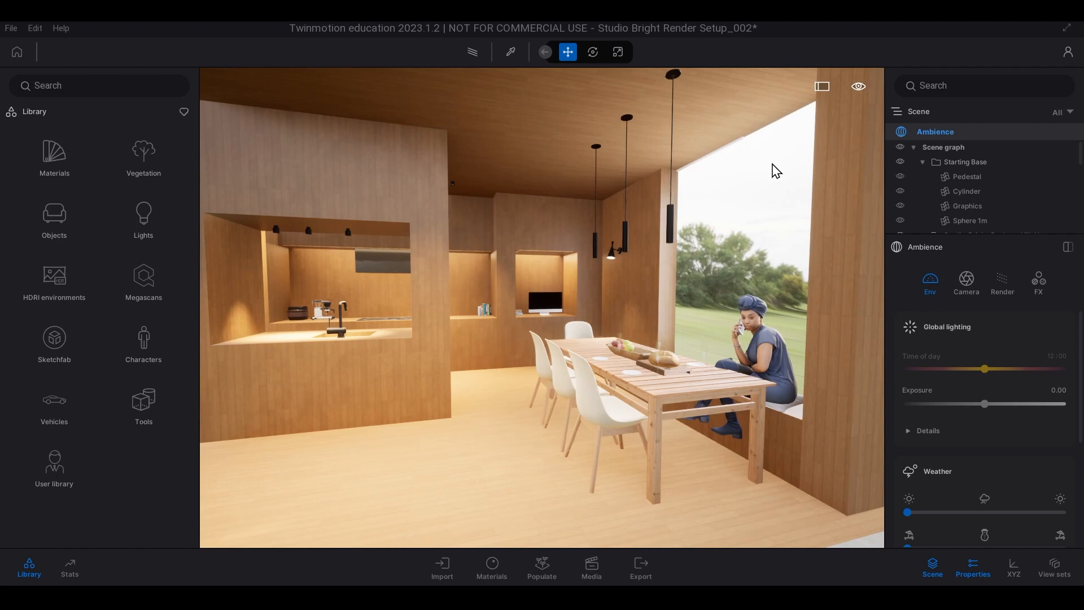
- Inspect the updated interior lighting from the dining area across to the kitchen wall opening and desk niche
{"action": "right_click_drag", "start_coordinate": [755, 213], "coordinate": [723, 113]}
{"action": "right_click_drag", "start_coordinate": [761, 260], "coordinate": [550, 182]}
{"action": "key", "text": "d"}
{"action": "key", "text": "w"}
{"action": "key", "text": "s"}
{"action": "key", "text": "w"}
{"action": "key", "text": "s"}
{"action": "key", "text": "s"}
{"action": "key", "text": "w"}
{"action": "key", "text": "d"}
{"action": "key", "text": "d"}
{"action": "key", "text": "d"}
{"action": "key", "text": "w"}
{"action": "key", "text": "d"}
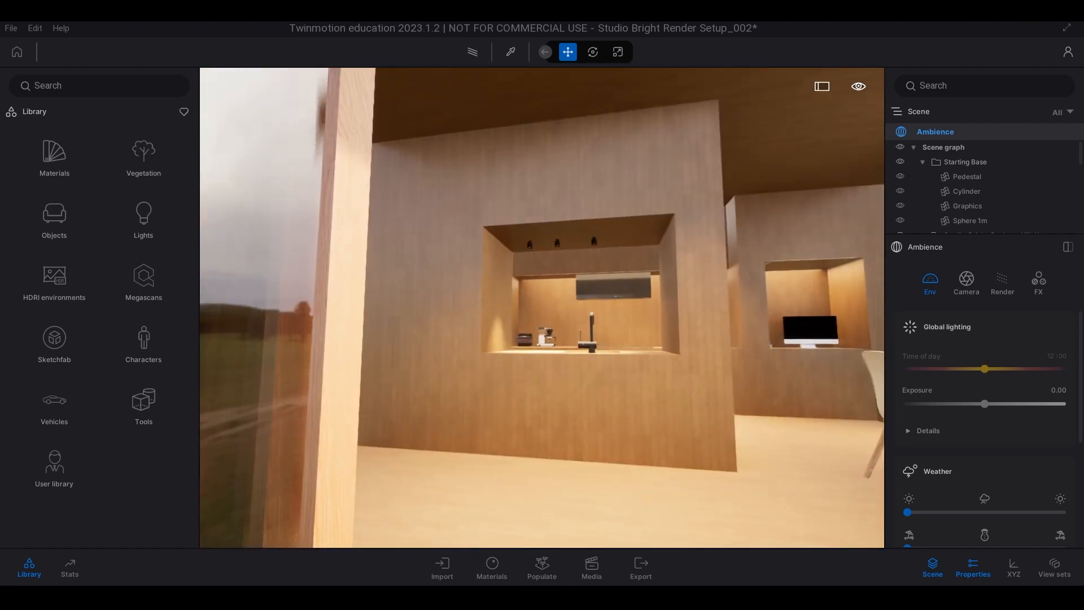
{"action": "key", "text": "w"}
{"action": "key", "text": "d"}
{"action": "right_click_drag", "start_coordinate": [658, 245], "coordinate": [687, 257]}
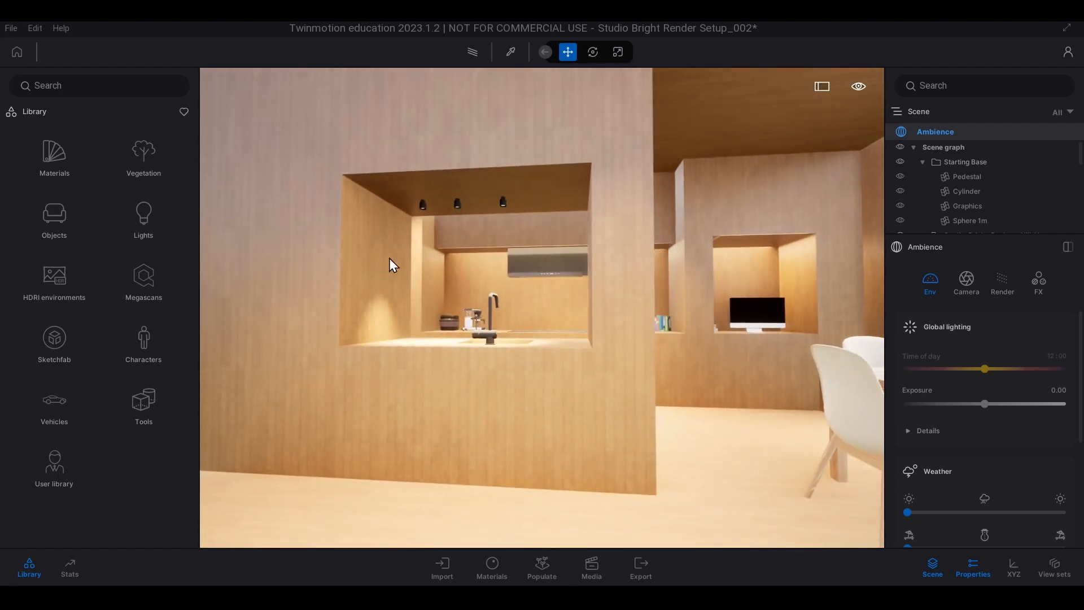
- Examine the three spotlights above the kitchen sink and the light they cast on the counter and side wall
{"action": "right_click_drag", "start_coordinate": [544, 290], "coordinate": [574, 291]}
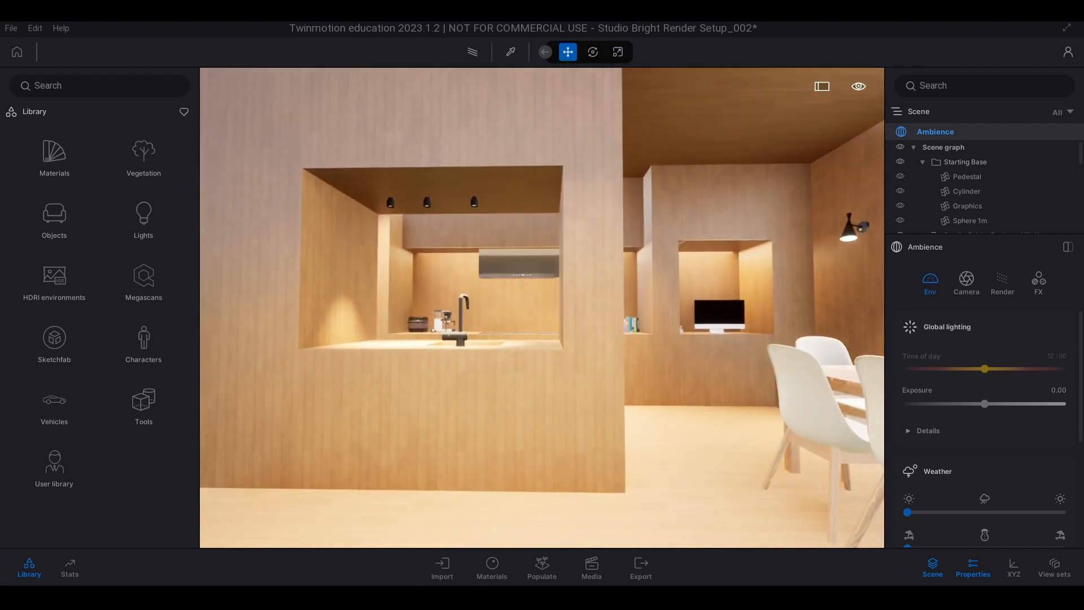
{"action": "key", "text": "w"}
{"action": "key", "text": "a"}
{"action": "right_click_drag", "start_coordinate": [293, 189], "coordinate": [256, 164]}
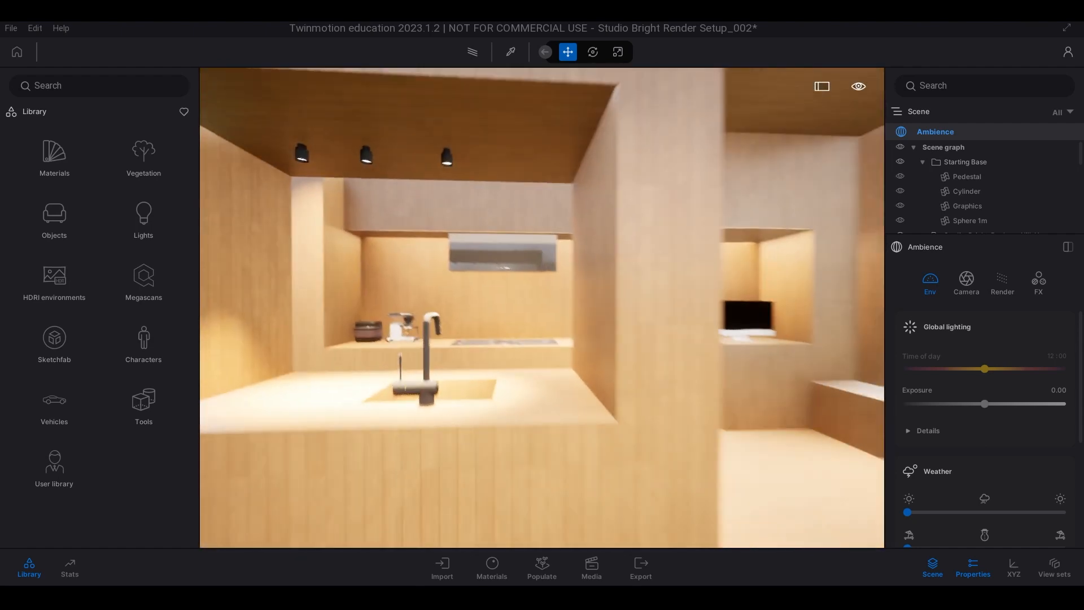
{"action": "right_click_drag", "start_coordinate": [397, 154], "coordinate": [374, 158]}
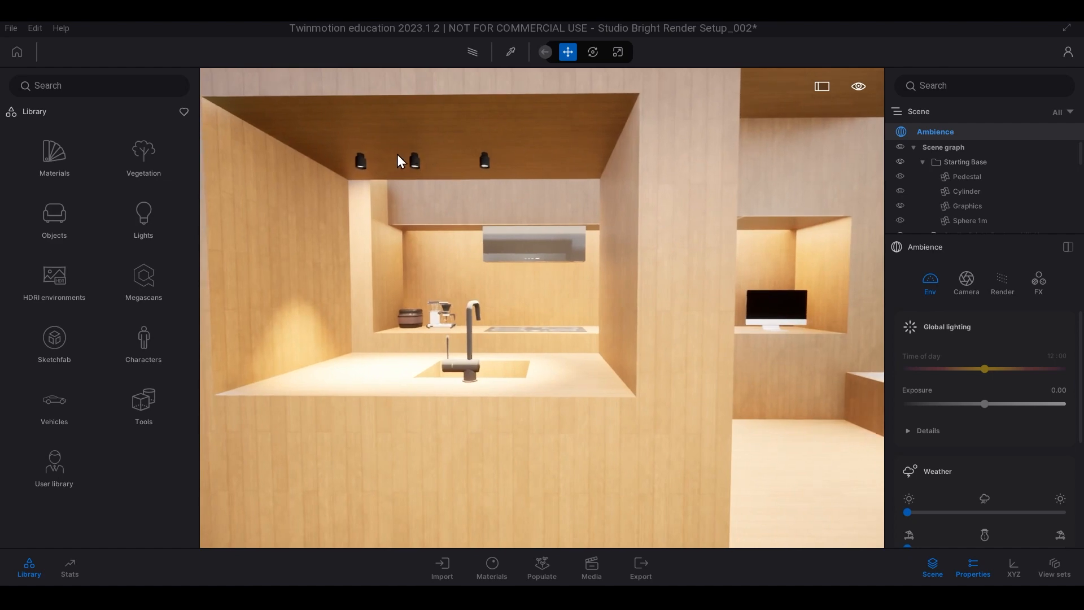
{"action": "key", "text": "d"}
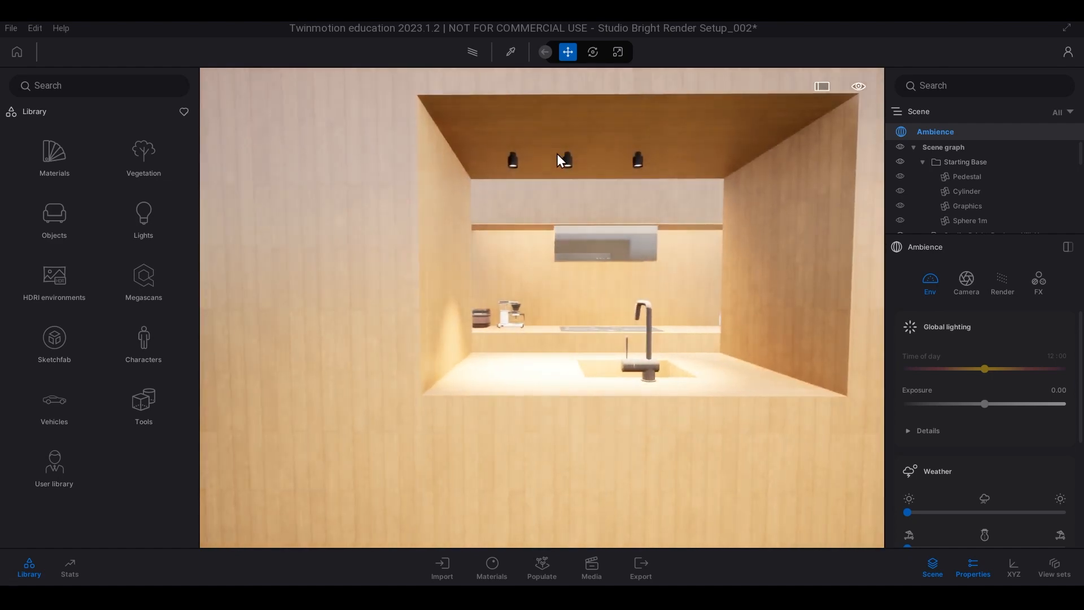
{"action": "right_click_drag", "start_coordinate": [665, 168], "coordinate": [541, 178]}
{"action": "key", "text": "d"}
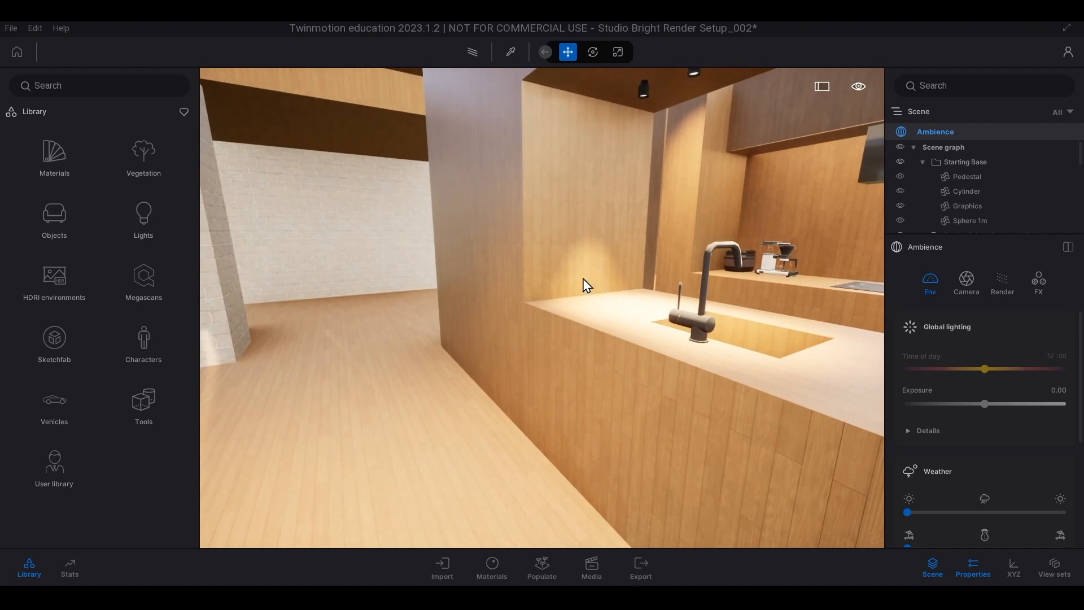
{"action": "mouse_move", "coordinate": [588, 255]}
{"action": "right_mouse_down"}
{"action": "mouse_move", "coordinate": [644, 247]}
{"action": "mouse_move", "coordinate": [660, 232]}
{"action": "mouse_move", "coordinate": [595, 258]}
{"action": "right_mouse_up"}
{"action": "key", "text": "s"}
{"action": "key", "text": "s"}
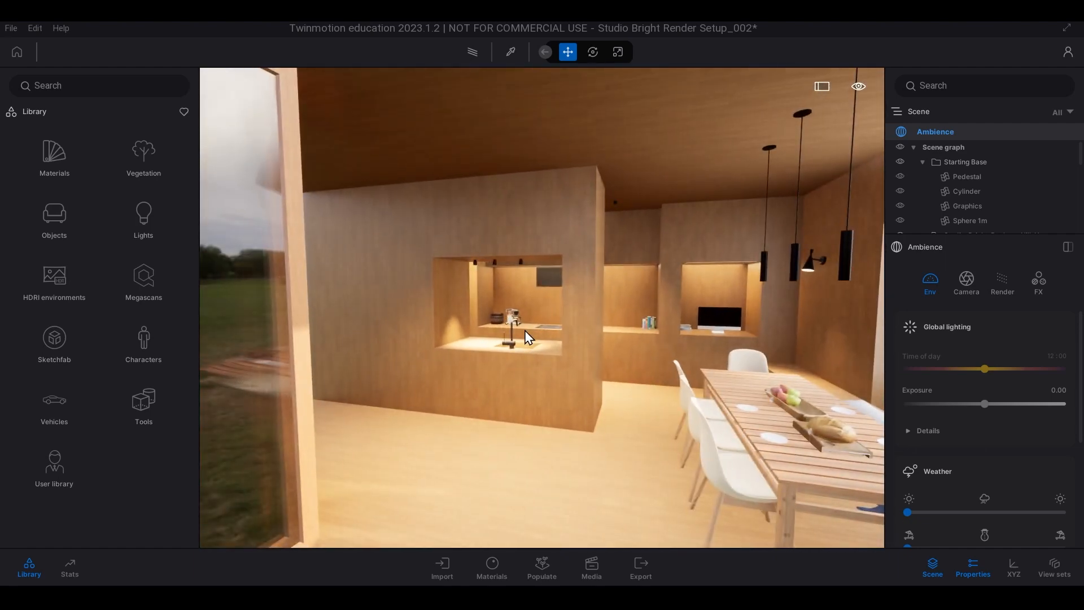
- Examine the pendant lamps and the room from the window side of the dining table, and view the house from the garden
{"action": "right_click_drag", "start_coordinate": [523, 330], "coordinate": [500, 305]}
{"action": "key", "text": "a"}
{"action": "key", "text": "d"}
{"action": "key", "text": "a"}
{"action": "key", "text": "d"}
{"action": "key", "text": "d"}
{"action": "key", "text": "w"}
{"action": "key", "text": "s"}
{"action": "key", "text": "w"}
{"action": "key", "text": "s"}
{"action": "right_click_drag", "start_coordinate": [637, 288], "coordinate": [627, 280]}
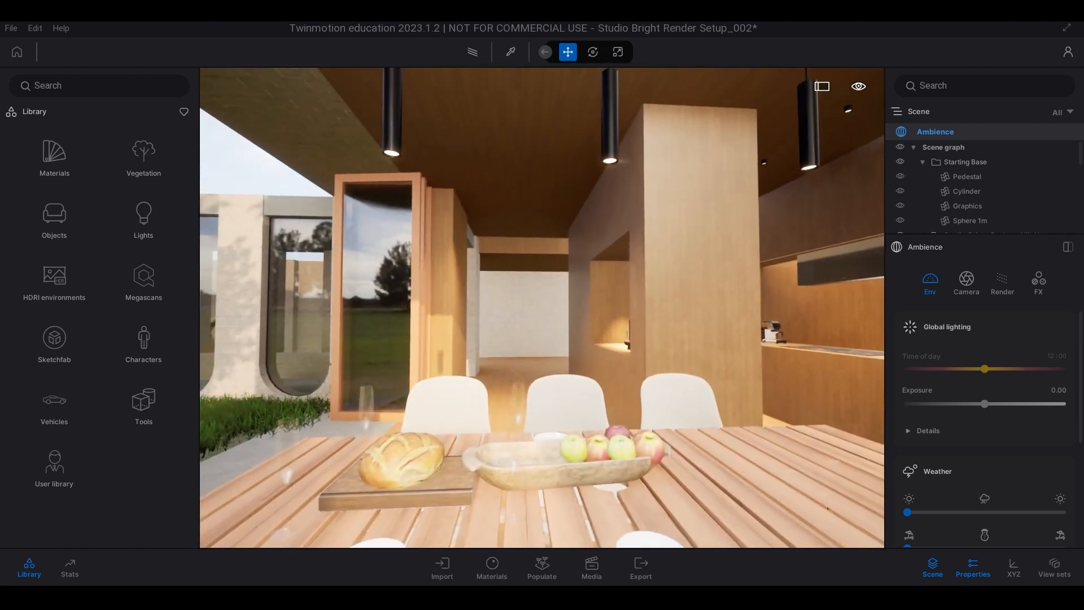
{"action": "right_click_drag", "start_coordinate": [434, 401], "coordinate": [468, 406]}
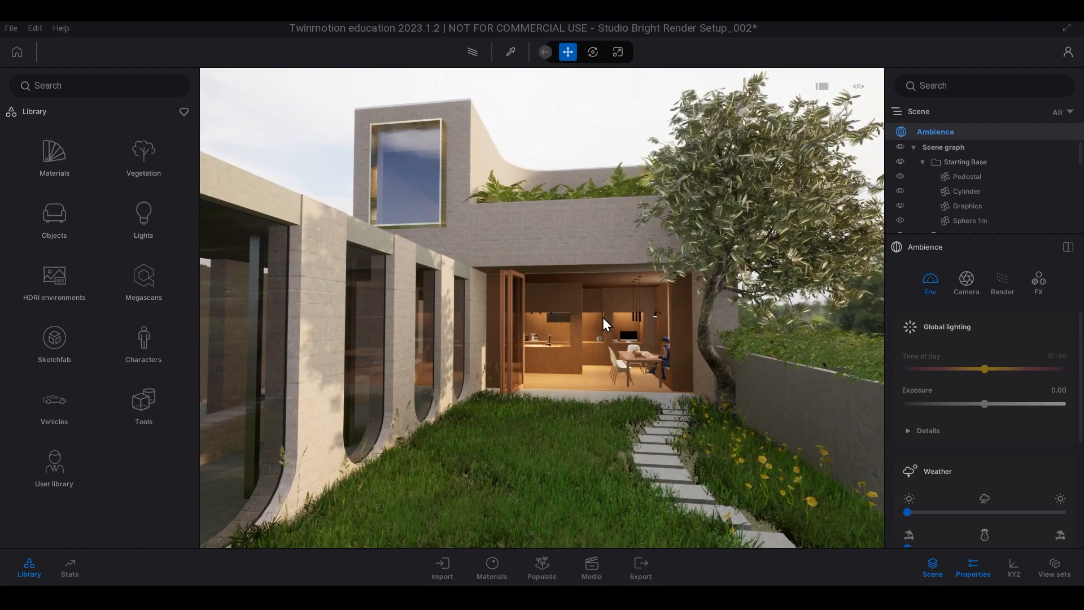
- Compare the path-traced and real-time lighting from the garden and across the dining table
{"action": "key", "text": "r"}
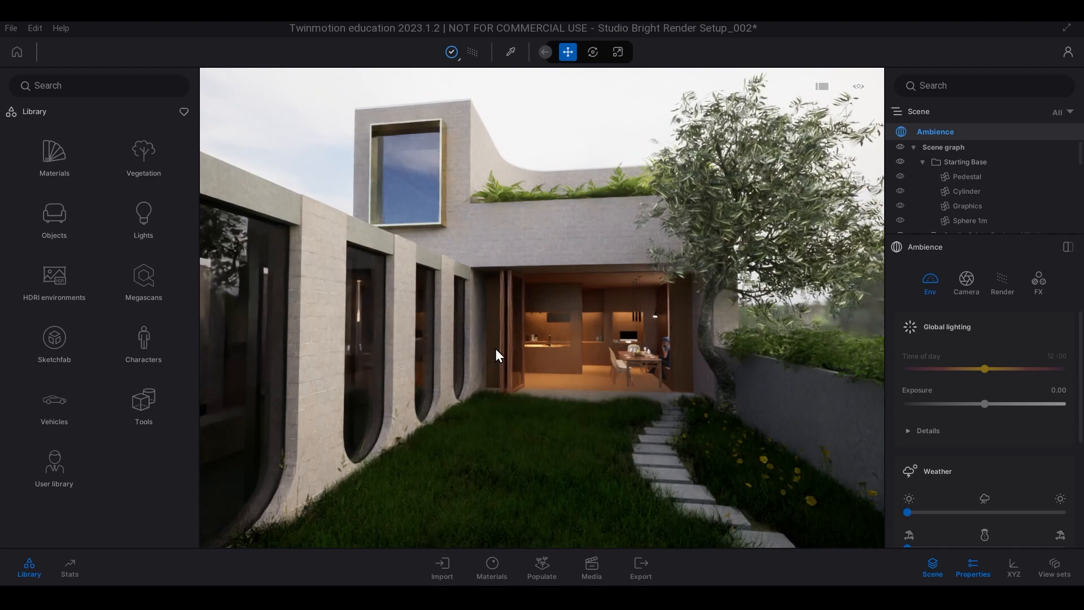
{"action": "key", "text": "r"}
{"action": "key", "text": "w"}
{"action": "right_click_drag", "start_coordinate": [496, 347], "coordinate": [297, 355]}
{"action": "key", "text": "d"}
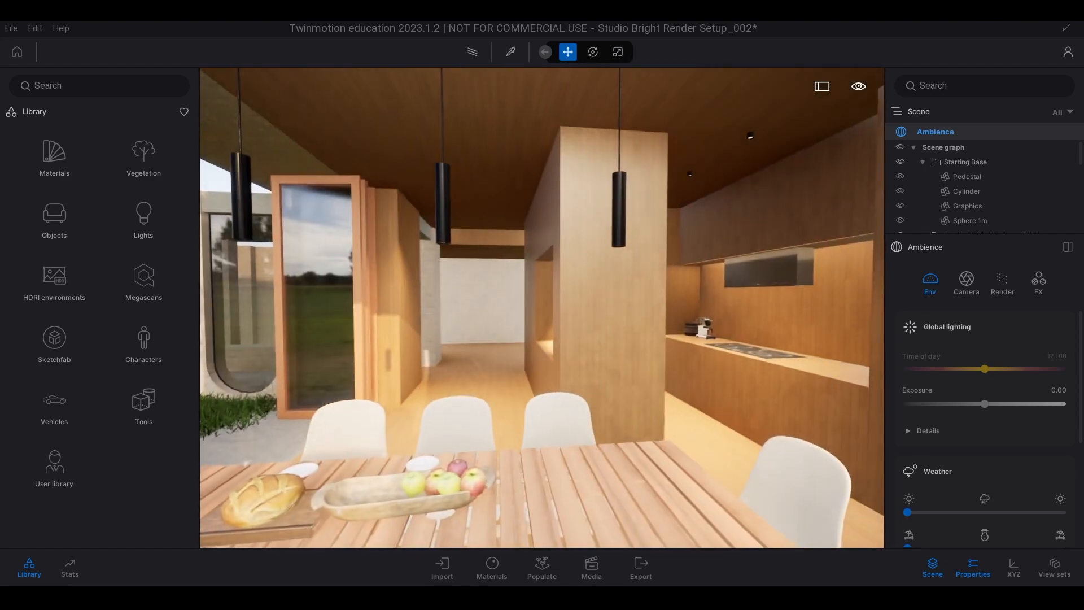
{"action": "right_click_drag", "start_coordinate": [685, 361], "coordinate": [642, 337]}
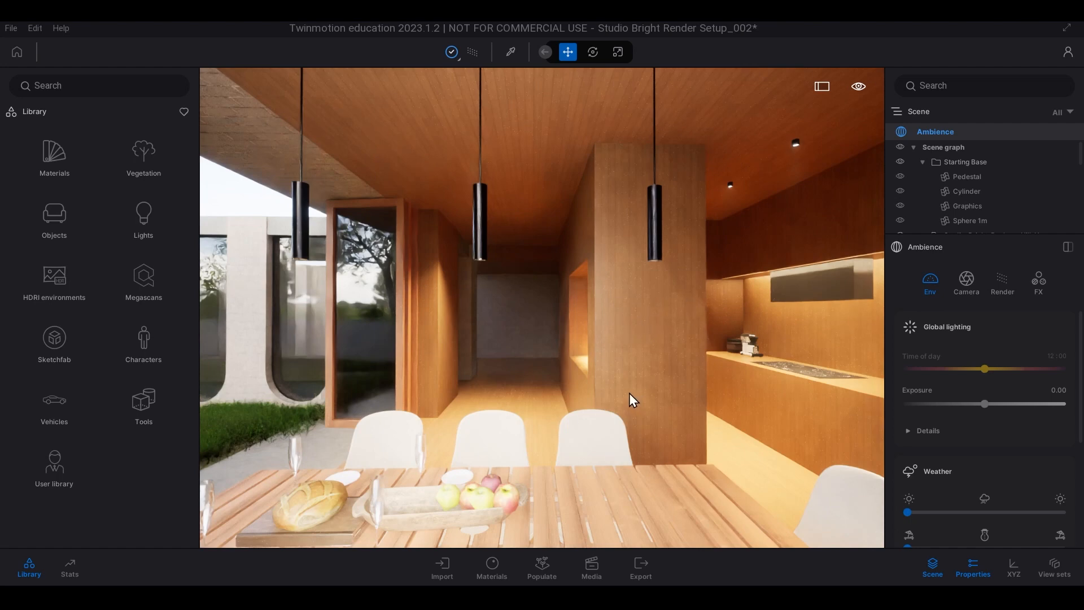
{"action": "key", "text": "r"}
{"action": "right_click_drag", "start_coordinate": [611, 389], "coordinate": [568, 385]}
{"action": "key", "text": "w"}
{"action": "key", "text": "s"}
{"action": "key", "text": "s"}
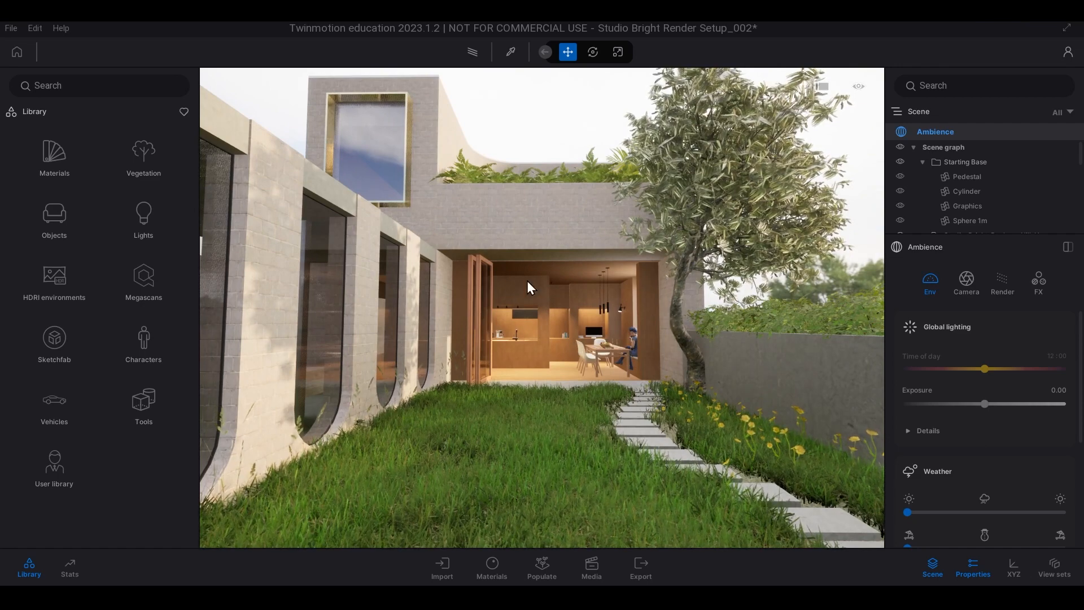
- Inspect the interior from beside the dining table, looking past the kitchen partition toward the back rooms
{"action": "key", "text": "w"}
{"action": "right_click_drag", "start_coordinate": [528, 282], "coordinate": [397, 276]}
{"action": "key", "text": "d"}
{"action": "key", "text": "d"}
{"action": "key", "text": "s"}
{"action": "key", "text": "s"}
{"action": "key", "text": "a"}
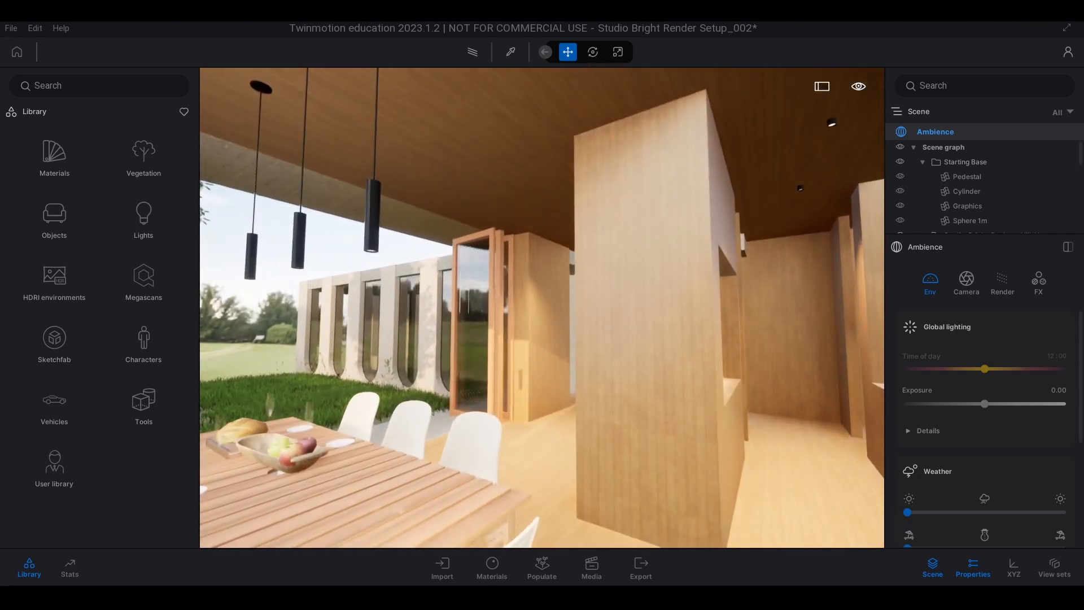
{"action": "right_click_drag", "start_coordinate": [776, 229], "coordinate": [788, 256]}
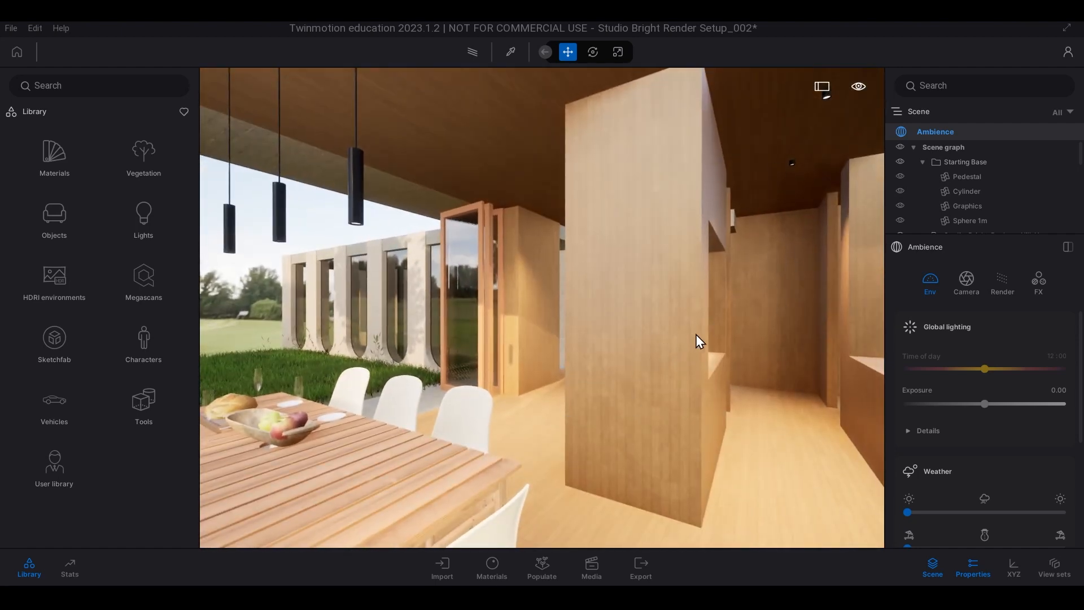
- Examine the covered walkway beside the pool, looking along its stone columns and rounded windows
{"action": "key", "text": "w"}
{"action": "mouse_move", "coordinate": [522, 315]}
{"action": "right_mouse_down"}
{"action": "mouse_move", "coordinate": [437, 319]}
{"action": "mouse_move", "coordinate": [475, 328]}
{"action": "mouse_move", "coordinate": [411, 313]}
{"action": "mouse_move", "coordinate": [416, 332]}
{"action": "mouse_move", "coordinate": [419, 318]}
{"action": "mouse_move", "coordinate": [519, 327]}
{"action": "right_mouse_up"}
{"action": "key", "text": "s"}
{"action": "key", "text": "w"}
{"action": "key", "text": "s"}
{"action": "key", "text": "s"}
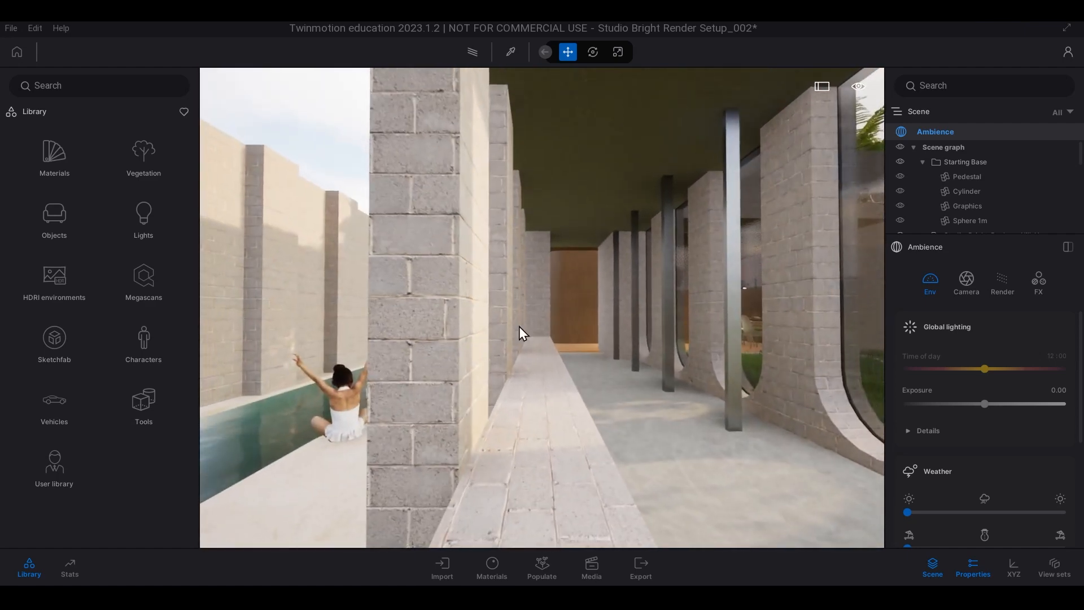
{"action": "right_click_drag", "start_coordinate": [653, 376], "coordinate": [668, 377]}
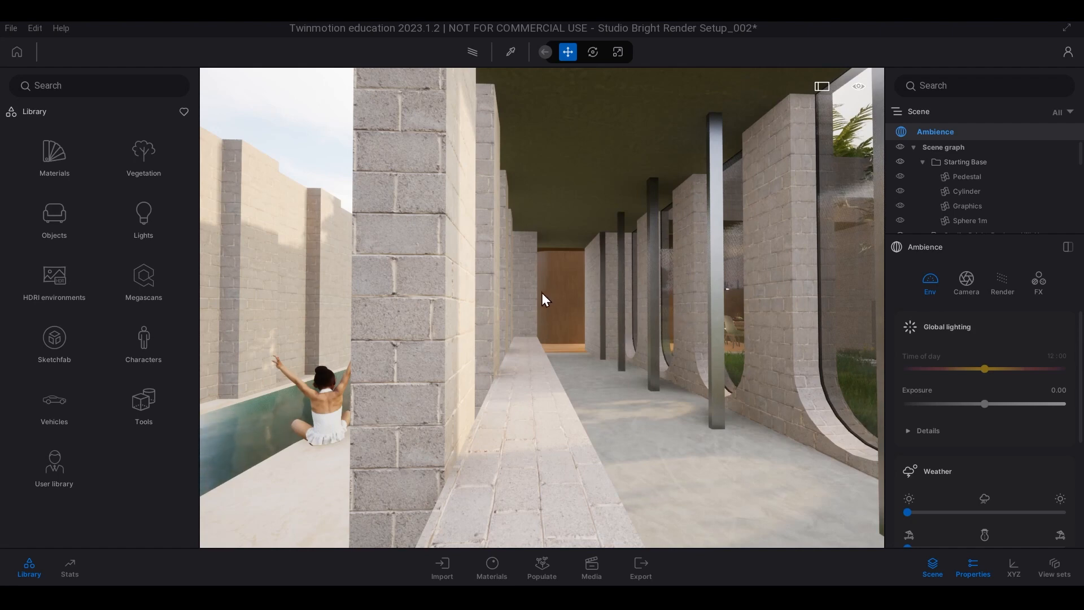
{"action": "scroll", "coordinate": [994, 362], "scroll_direction": "down", "scroll_amount": 5}
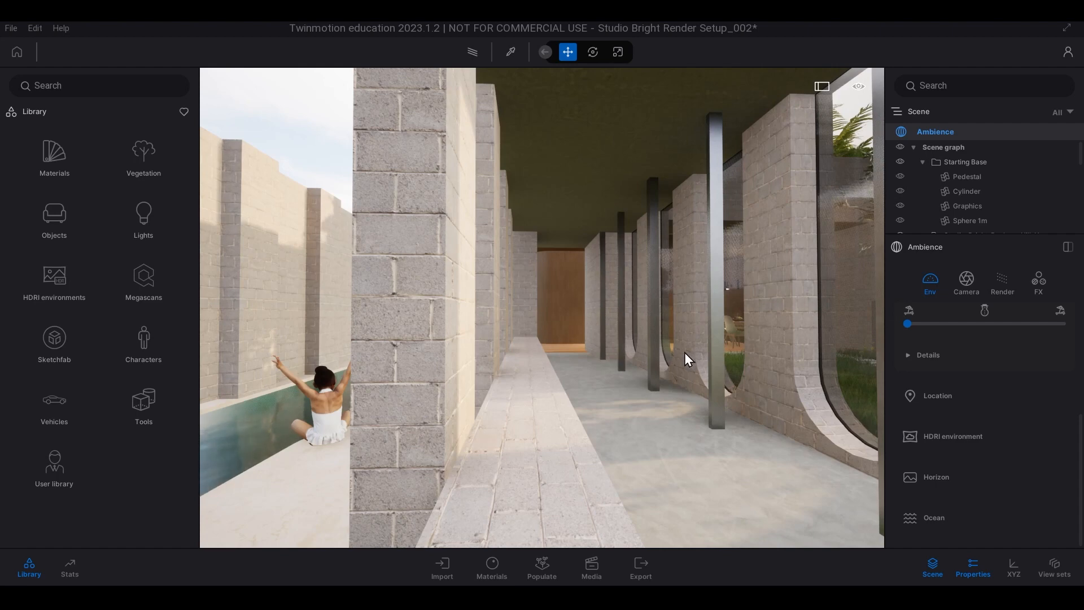
{"action": "right_click_drag", "start_coordinate": [669, 362], "coordinate": [524, 185]}
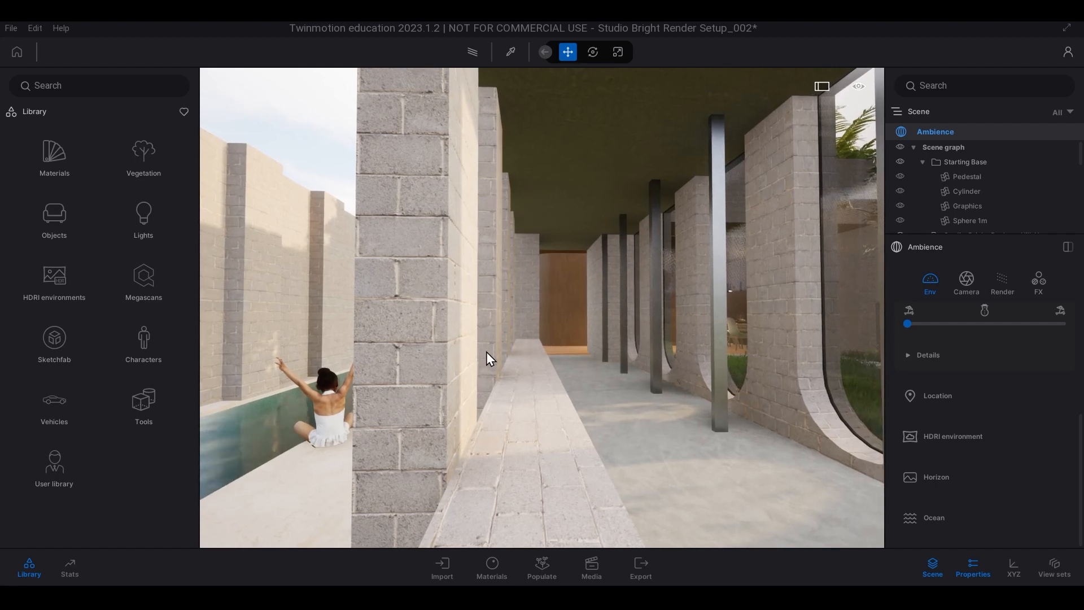
{"action": "key", "text": "w"}
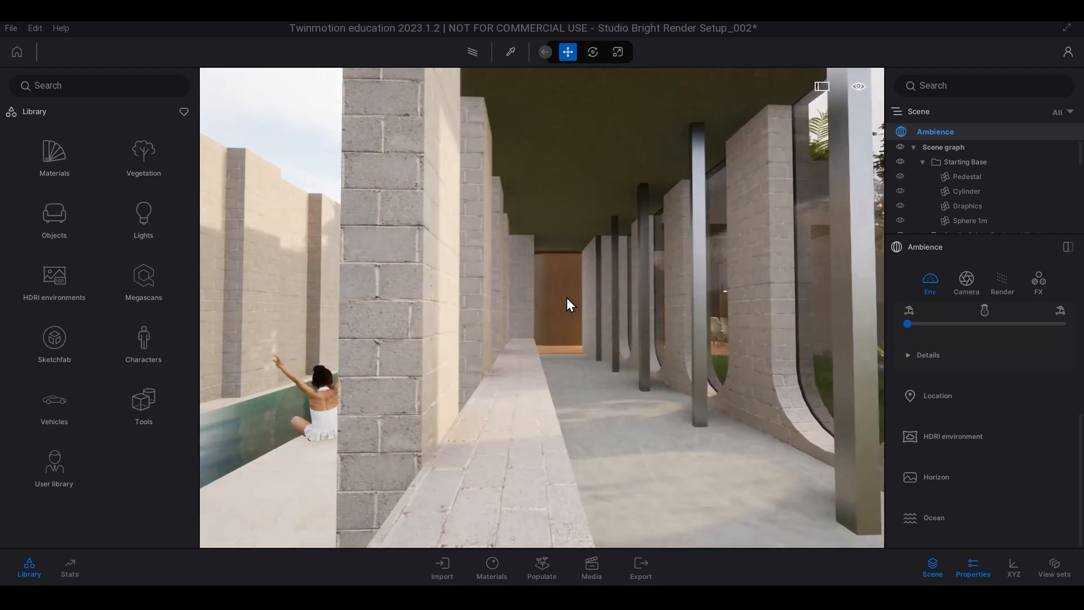
- Examine the house from across the lawn, looking toward the lit kitchen and dining room from several distances
{"action": "right_click_drag", "start_coordinate": [570, 298], "coordinate": [637, 305]}
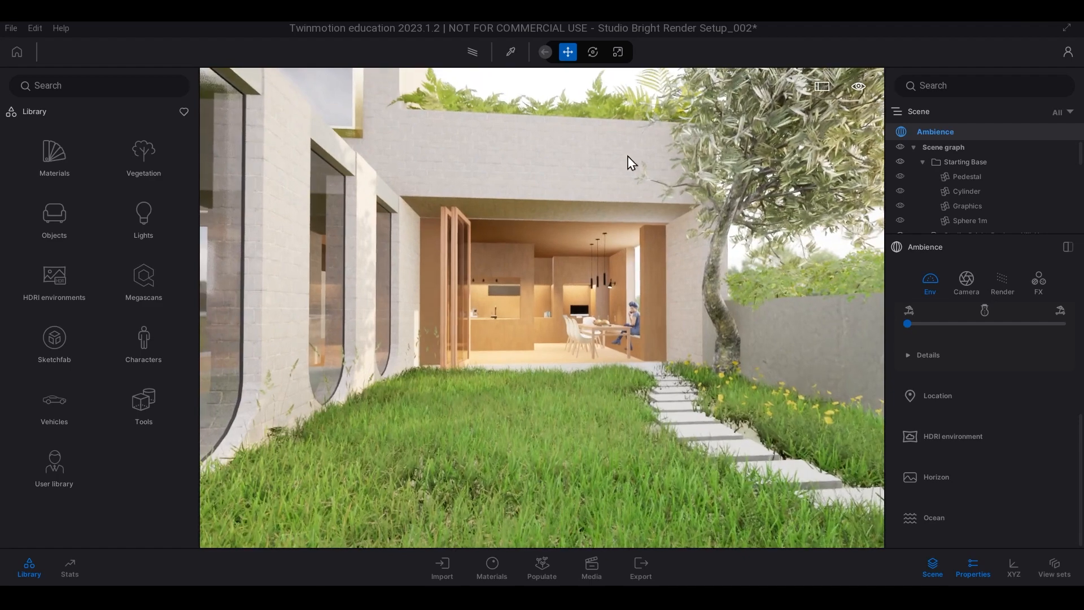
{"action": "right_click_drag", "start_coordinate": [643, 360], "coordinate": [621, 347]}
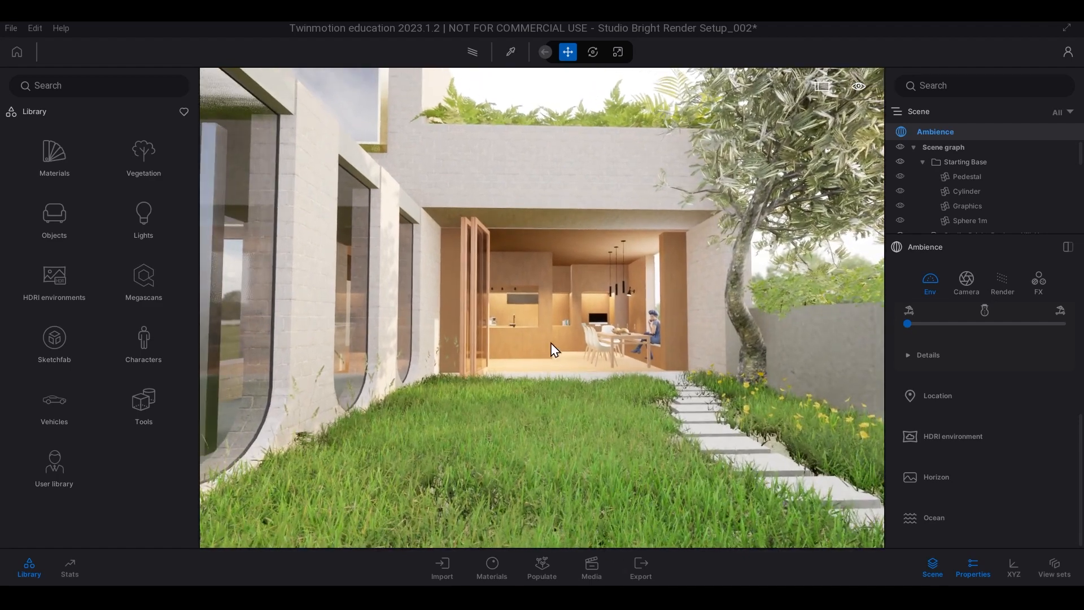
{"action": "mouse_move", "coordinate": [556, 346]}
{"action": "right_mouse_down"}
{"action": "mouse_move", "coordinate": [524, 335]}
{"action": "mouse_move", "coordinate": [547, 339]}
{"action": "mouse_move", "coordinate": [542, 348]}
{"action": "right_mouse_up"}
{"action": "key", "text": "s"}
{"action": "key", "text": "s"}
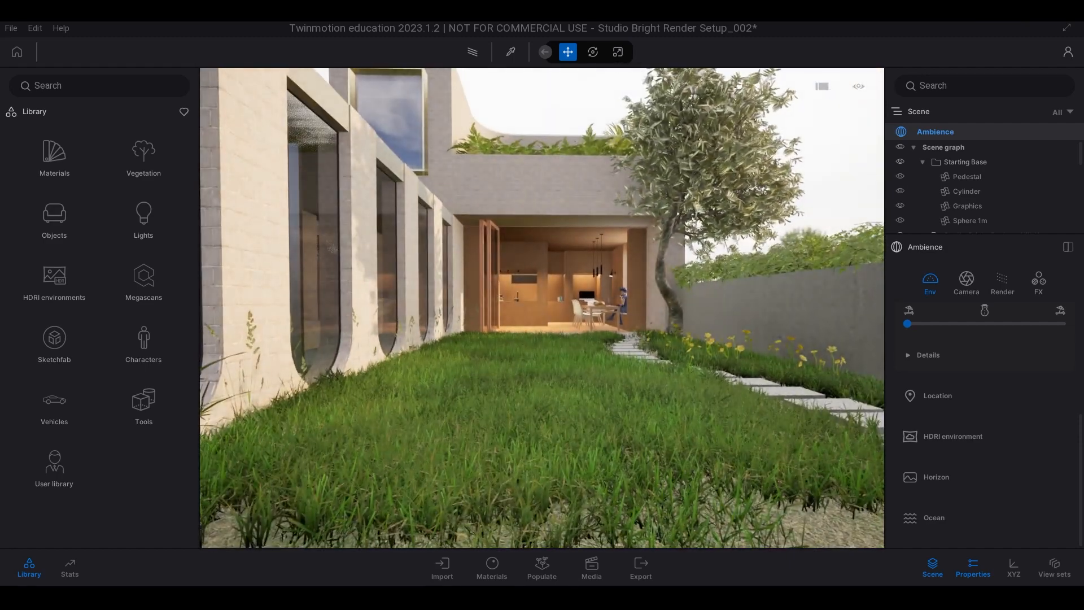
{"action": "key", "text": "w"}
{"action": "key", "text": "e"}
{"action": "key", "text": "q"}
{"action": "key", "text": "s"}
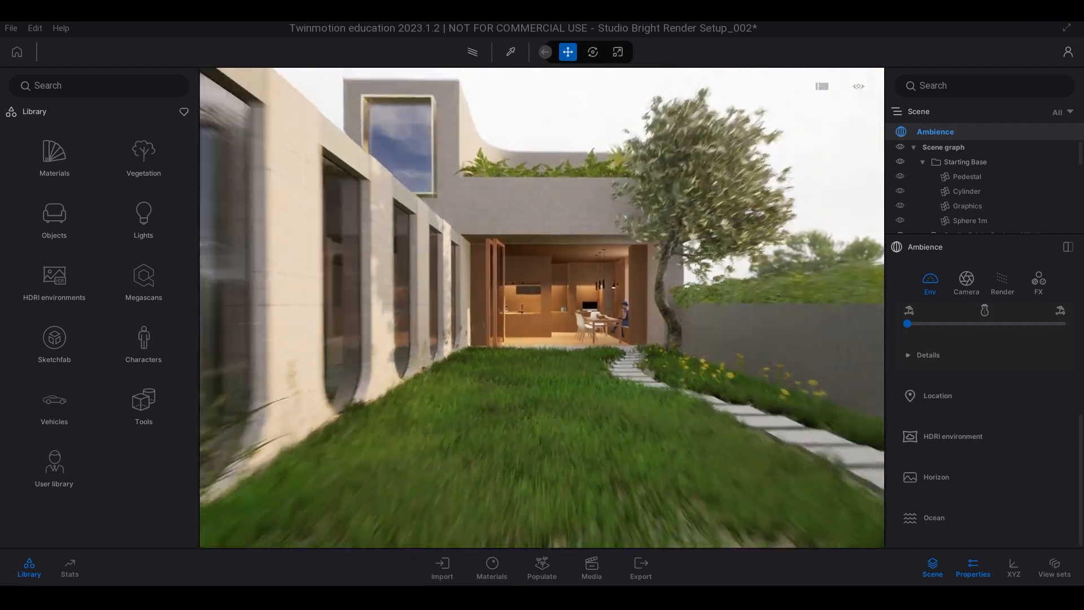
{"action": "key", "text": "w"}
{"action": "key", "text": "s"}
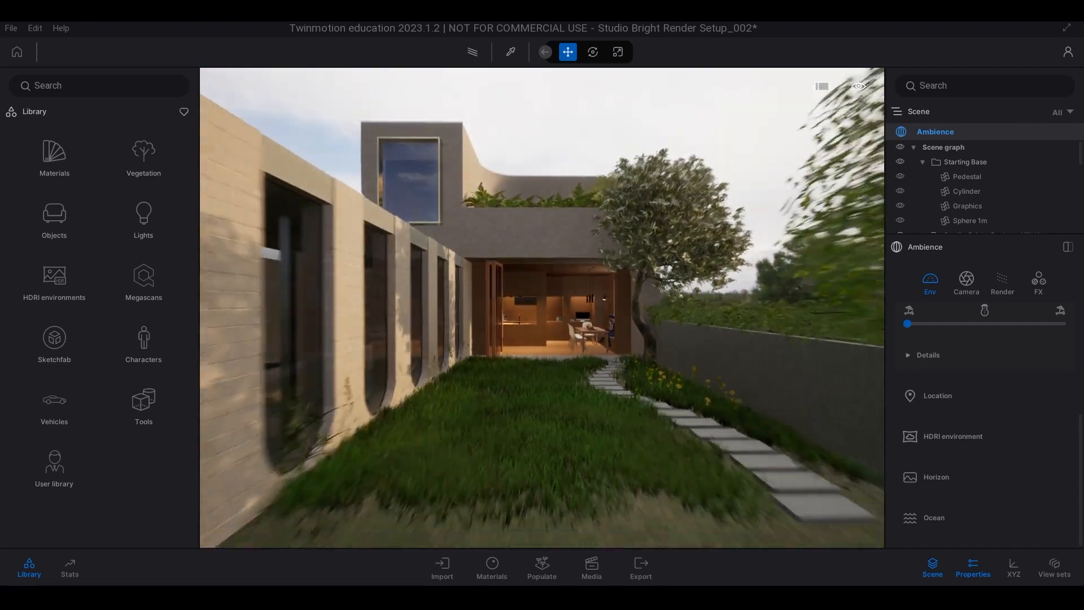
{"action": "key", "text": "w"}
{"action": "right_click_drag", "start_coordinate": [542, 349], "coordinate": [542, 335]}
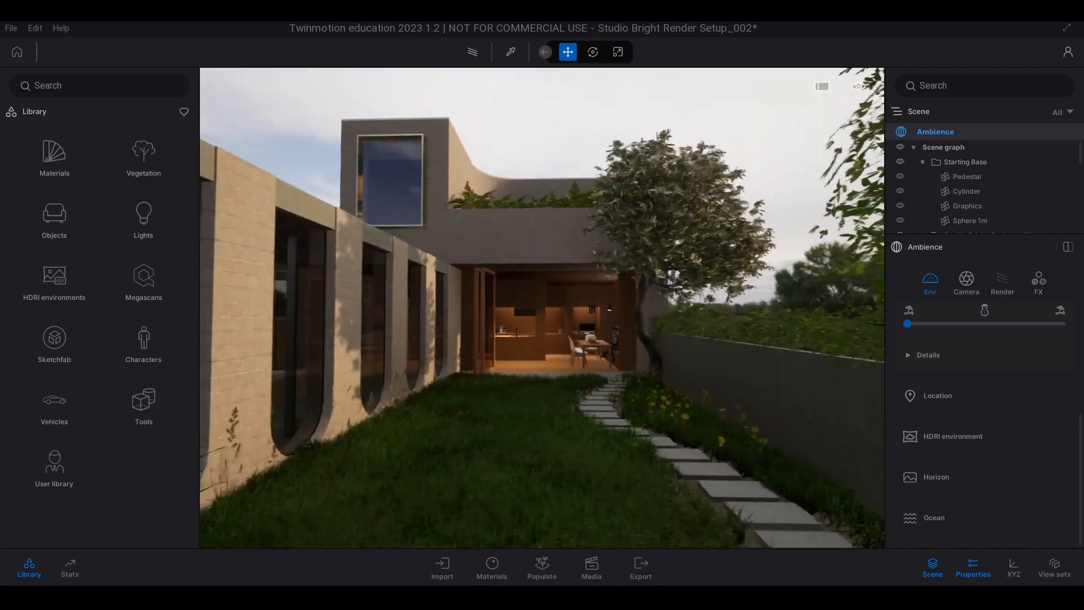
{"action": "key", "text": "w"}
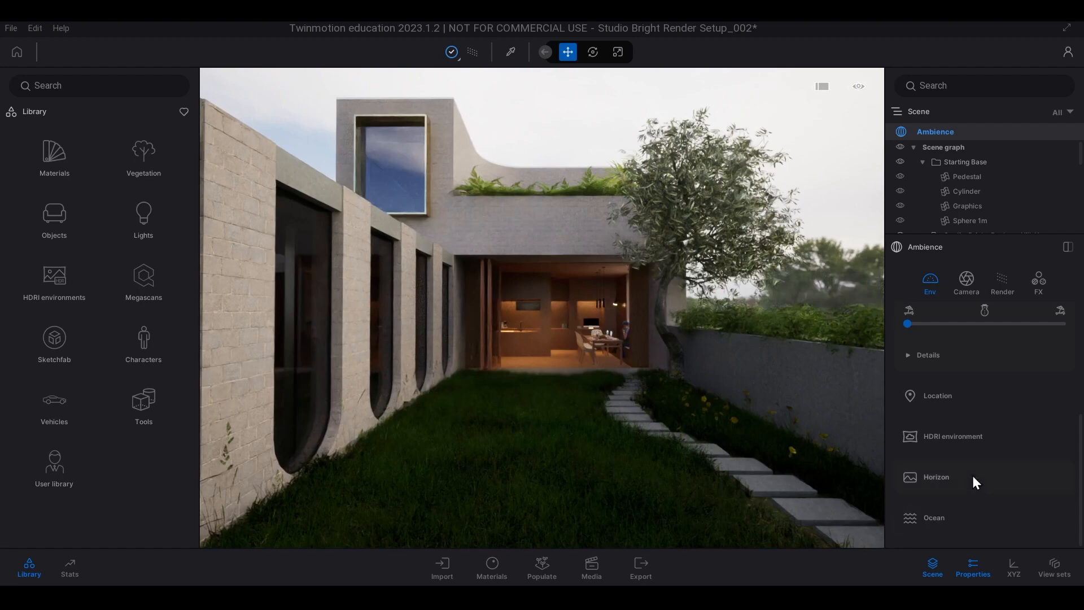
- Set the backdrop HDRI environment's intensity to 1 and check the interior glow from the garden
{"action": "left_click", "coordinate": [958, 439]}
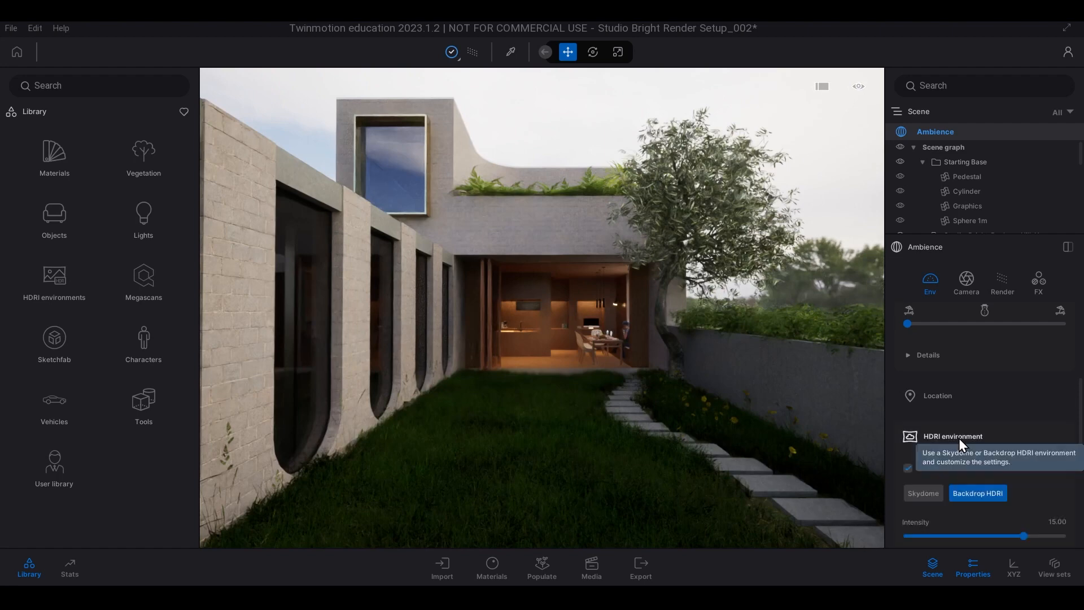
{"action": "scroll", "coordinate": [1059, 477], "scroll_direction": "down", "scroll_amount": 2}
{"action": "scroll", "coordinate": [1050, 477], "scroll_direction": "down", "scroll_amount": 1}
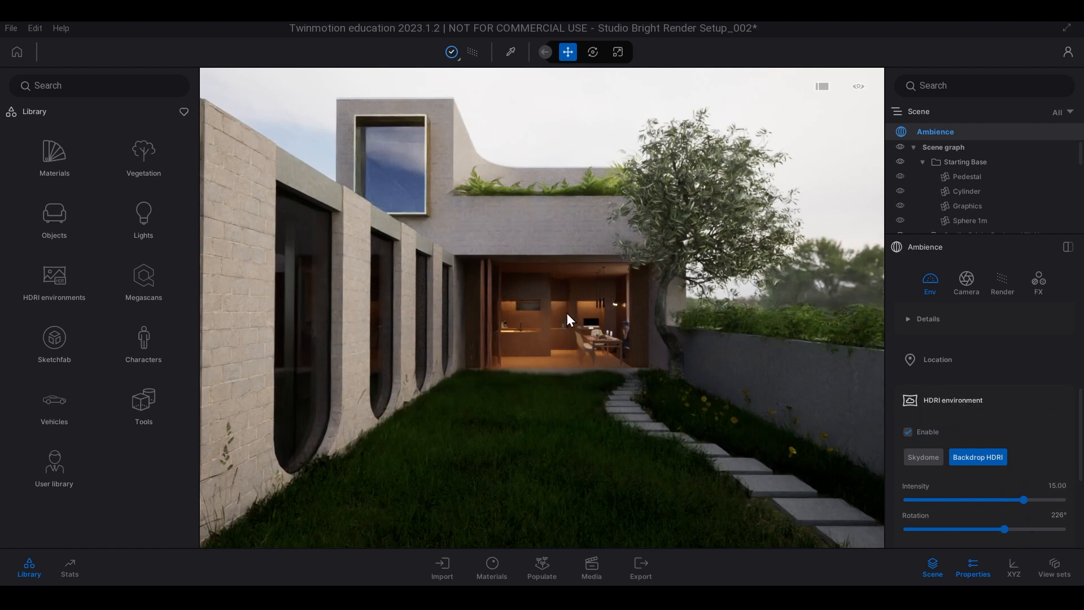
{"action": "double_click", "coordinate": [1060, 484]}
{"action": "type", "text": "1"}
{"action": "key", "text": "Return"}
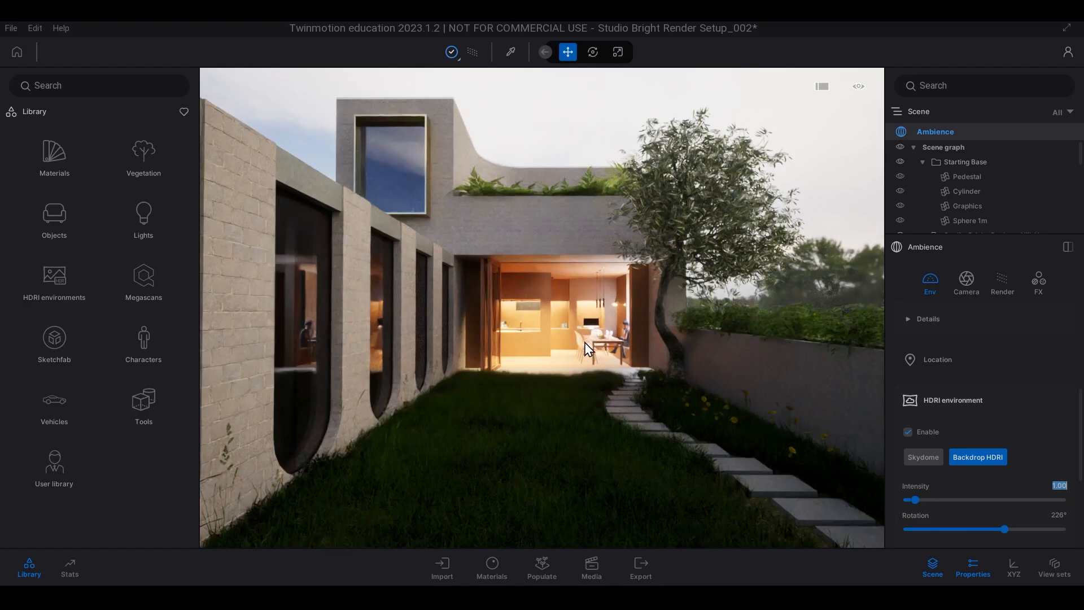
{"action": "right_click_drag", "start_coordinate": [612, 340], "coordinate": [610, 325]}
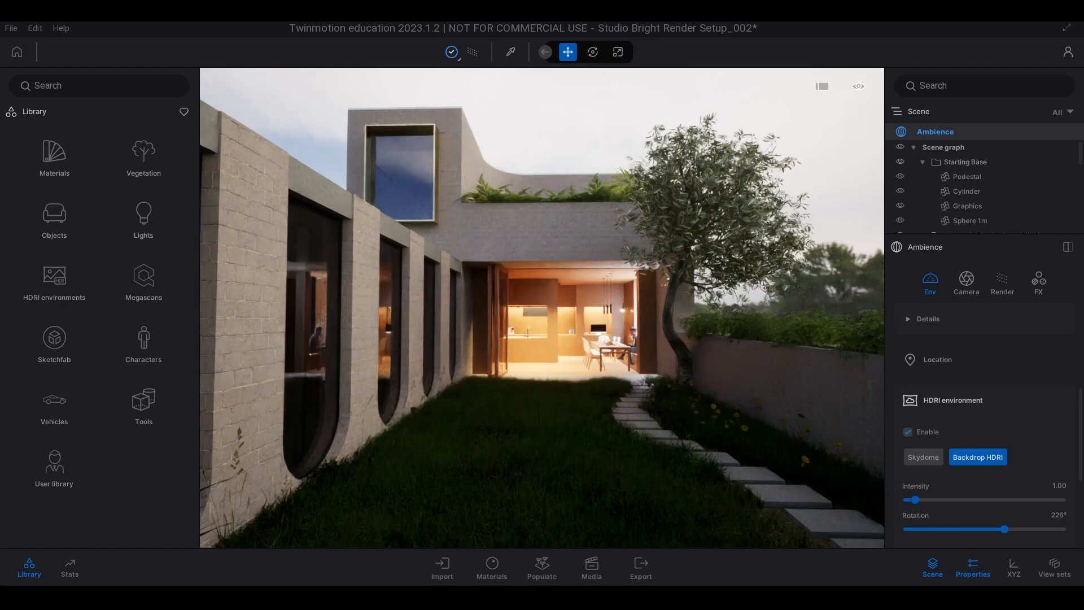
{"action": "right_click_drag", "start_coordinate": [694, 260], "coordinate": [683, 248]}
{"action": "right_click_drag", "start_coordinate": [600, 368], "coordinate": [600, 376]}
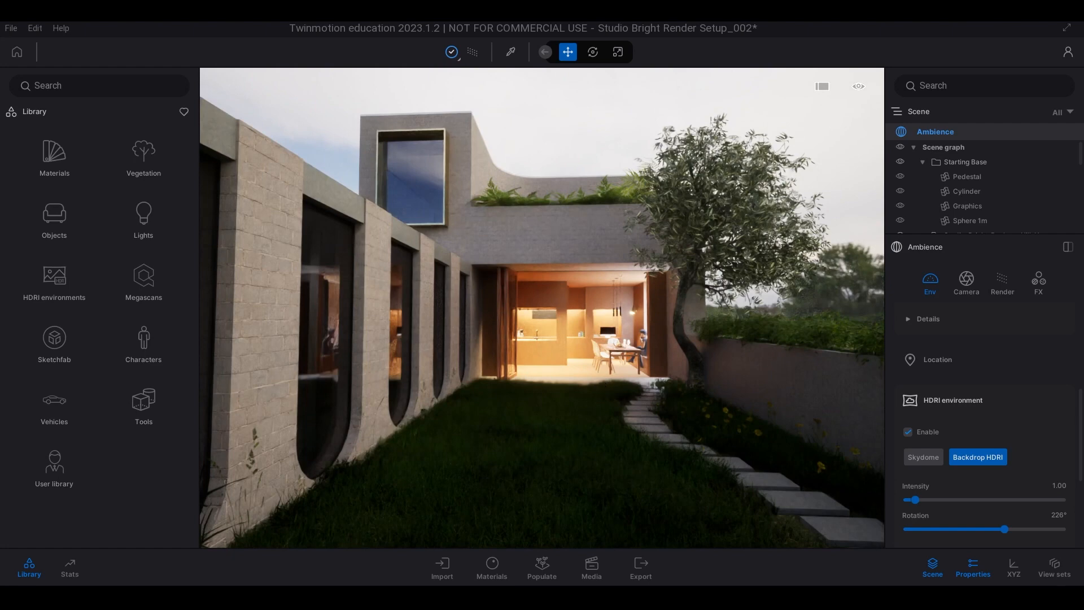
- Set the backdrop HDRI environment's intensity to 10
{"action": "left_click", "coordinate": [1055, 483]}
{"action": "type", "text": "1000"}
{"action": "key", "text": "Return"}
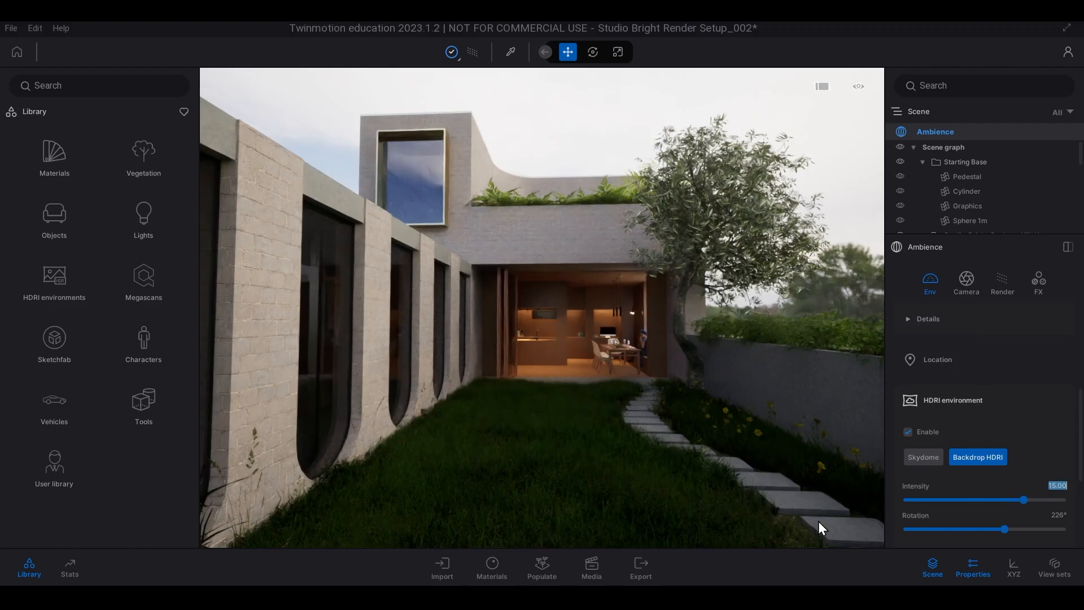
{"action": "right_click_drag", "start_coordinate": [729, 465], "coordinate": [730, 467]}
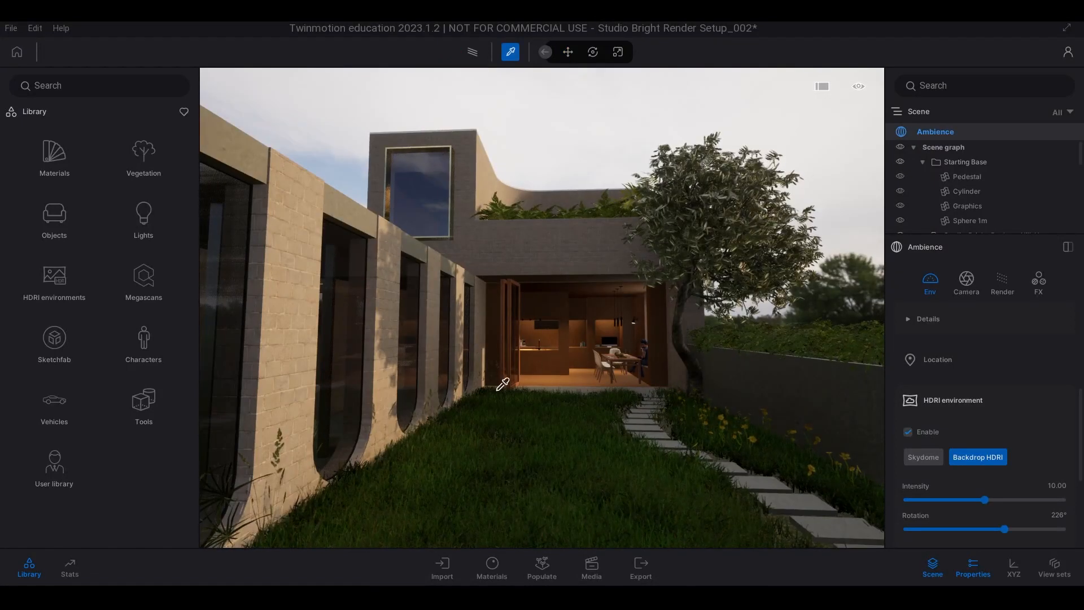
{"action": "key", "text": "Escape"}
- Examine the garden facade and the open dining room from angled and frontal viewpoints on the lawn
{"action": "right_click_drag", "start_coordinate": [516, 419], "coordinate": [524, 436]}
{"action": "key", "text": "s"}
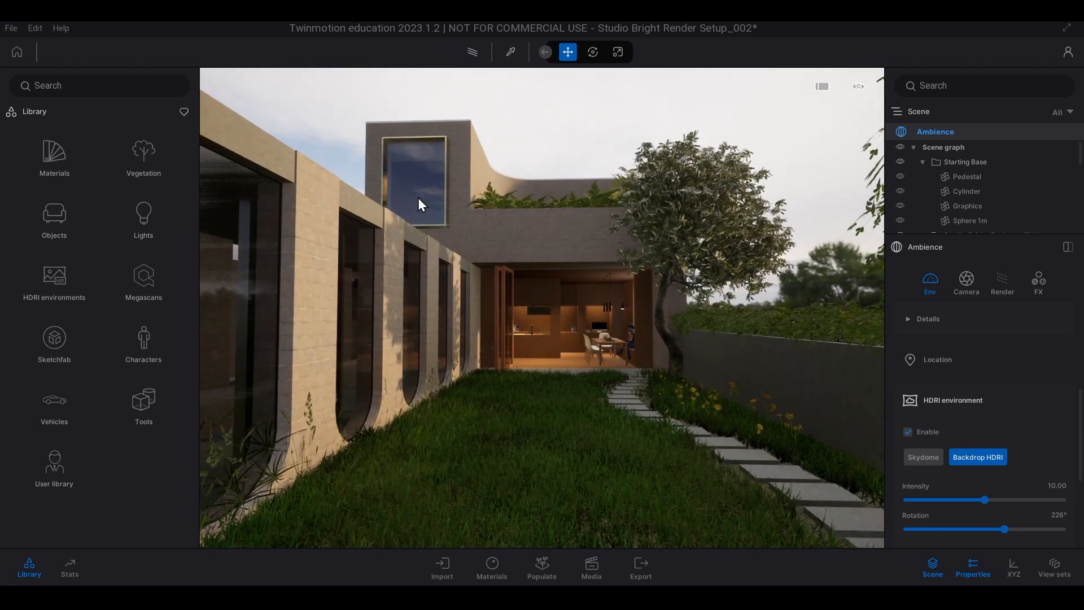
{"action": "right_click_drag", "start_coordinate": [412, 177], "coordinate": [399, 195]}
{"action": "key", "text": "s"}
{"action": "key", "text": "s"}
{"action": "key", "text": "w"}
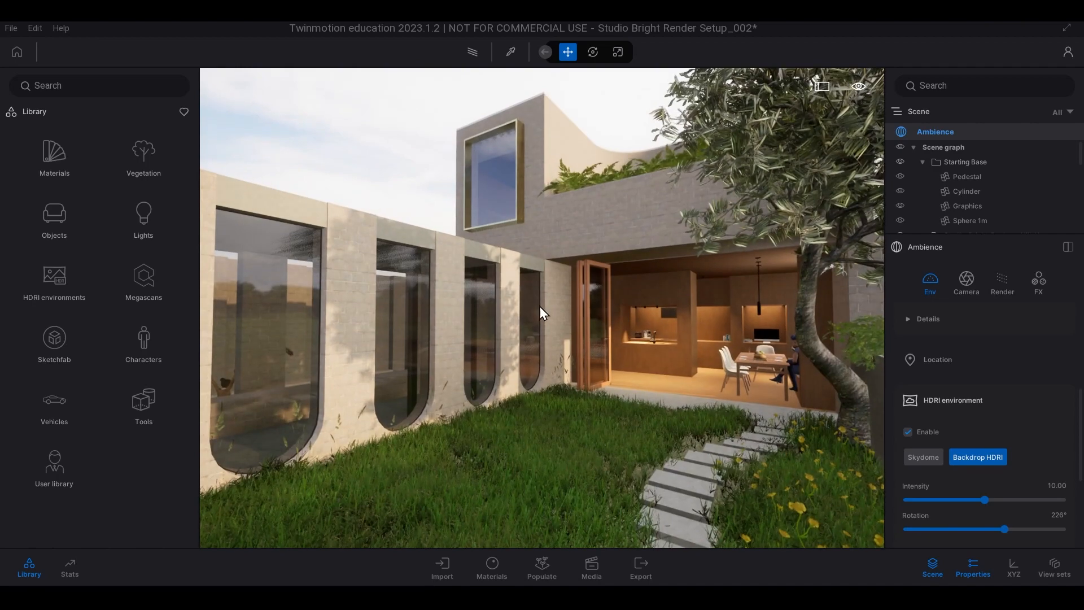
{"action": "key", "text": "s"}
{"action": "mouse_move", "coordinate": [473, 309]}
{"action": "right_mouse_down"}
{"action": "mouse_move", "coordinate": [545, 310]}
{"action": "mouse_move", "coordinate": [466, 311]}
{"action": "right_mouse_up"}
{"action": "key", "text": "w"}
{"action": "key", "text": "a"}
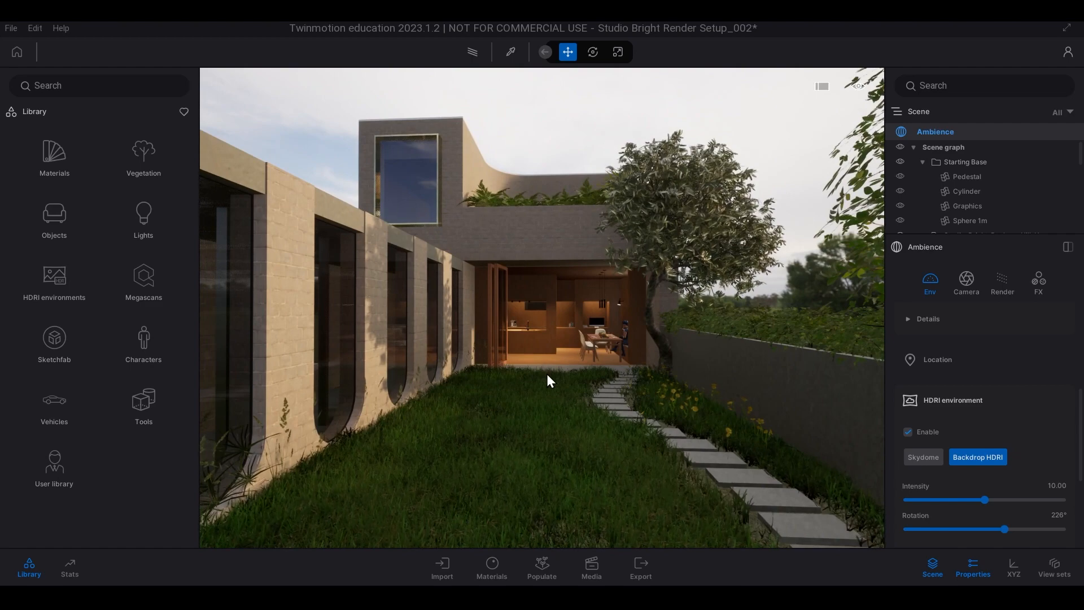
{"action": "key", "text": "s"}
{"action": "mouse_move", "coordinate": [578, 370]}
{"action": "right_mouse_down"}
{"action": "mouse_move", "coordinate": [559, 371]}
{"action": "mouse_move", "coordinate": [584, 370]}
{"action": "right_mouse_up"}
{"action": "key", "text": "w"}
{"action": "key", "text": "a"}
{"action": "key", "text": "d"}
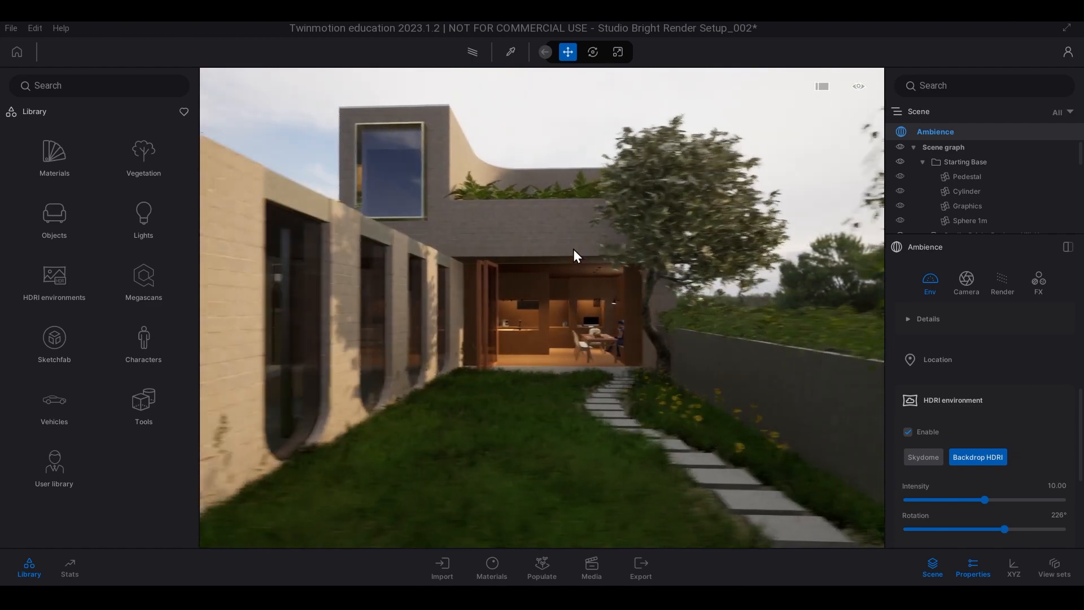
{"action": "key", "text": "a"}
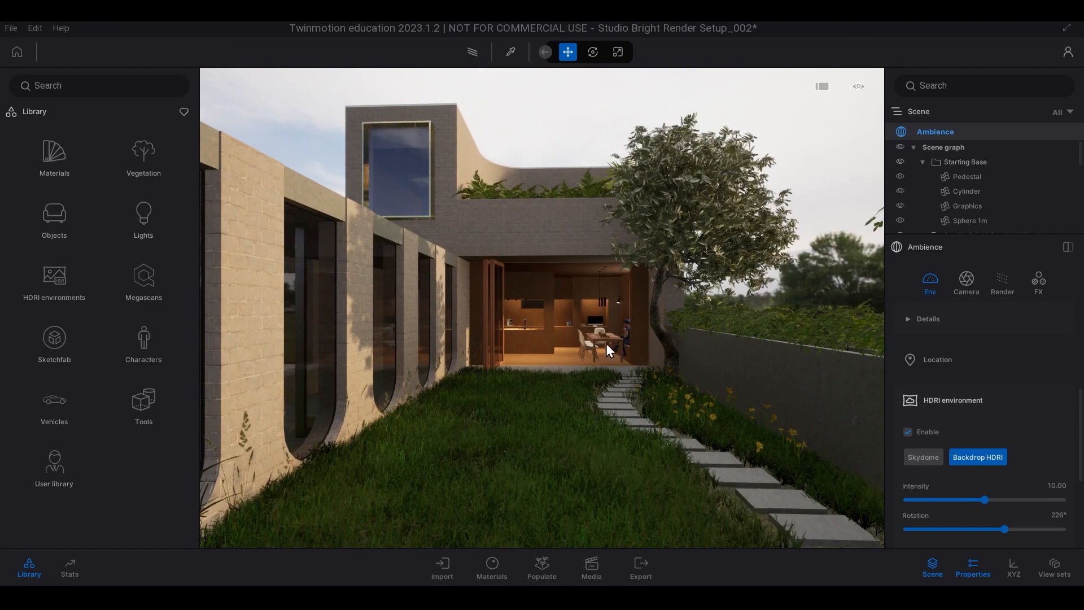
- Examine the row of rounded windows and the lit dining room from beside the garden tree
{"action": "right_click_drag", "start_coordinate": [584, 341], "coordinate": [474, 338]}
{"action": "key", "text": "w"}
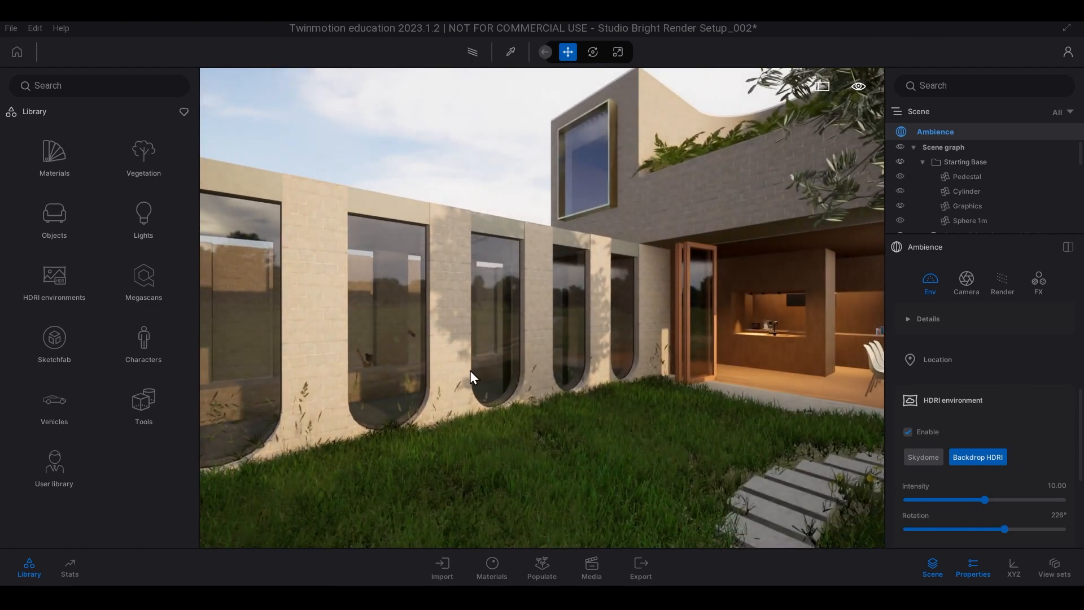
{"action": "right_click_drag", "start_coordinate": [337, 351], "coordinate": [381, 349]}
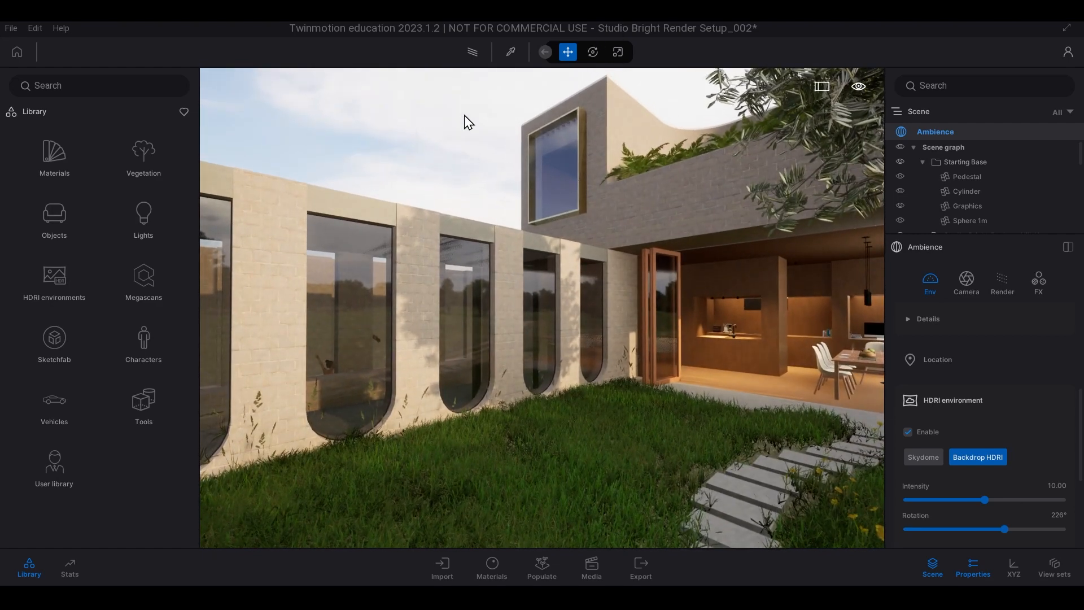
{"action": "mouse_move", "coordinate": [633, 384]}
{"action": "right_mouse_down"}
{"action": "mouse_move", "coordinate": [656, 385]}
{"action": "mouse_move", "coordinate": [650, 395]}
{"action": "right_mouse_up"}
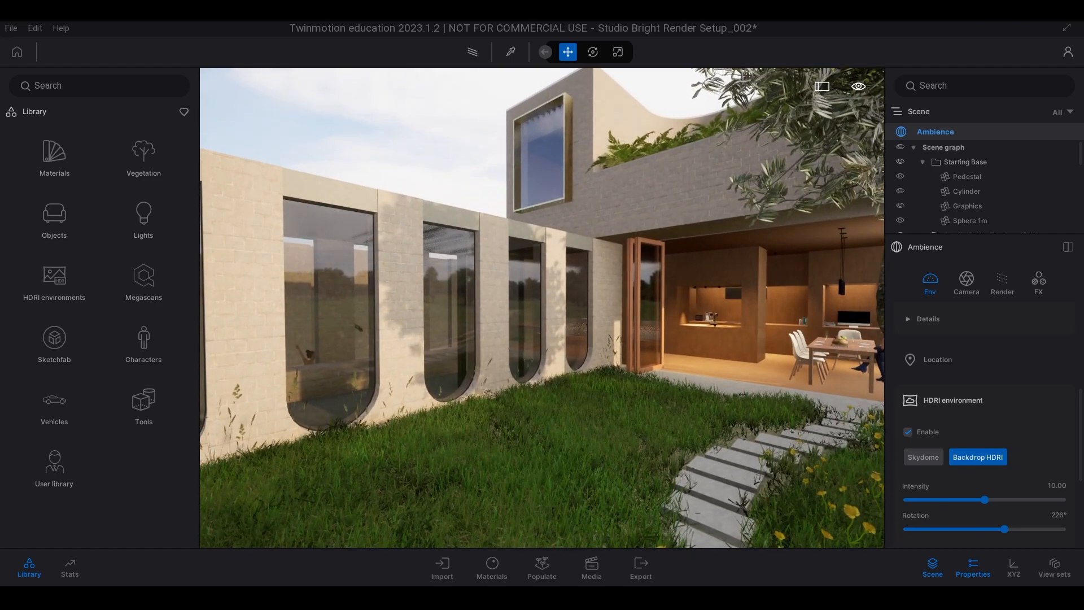
{"action": "scroll", "coordinate": [625, 386], "scroll_direction": "down", "scroll_amount": 3}
{"action": "scroll", "coordinate": [624, 386], "scroll_direction": "up", "scroll_amount": 2}
{"action": "scroll", "coordinate": [624, 386], "scroll_direction": "down", "scroll_amount": 2}
{"action": "scroll", "coordinate": [624, 386], "scroll_direction": "down", "scroll_amount": 2}
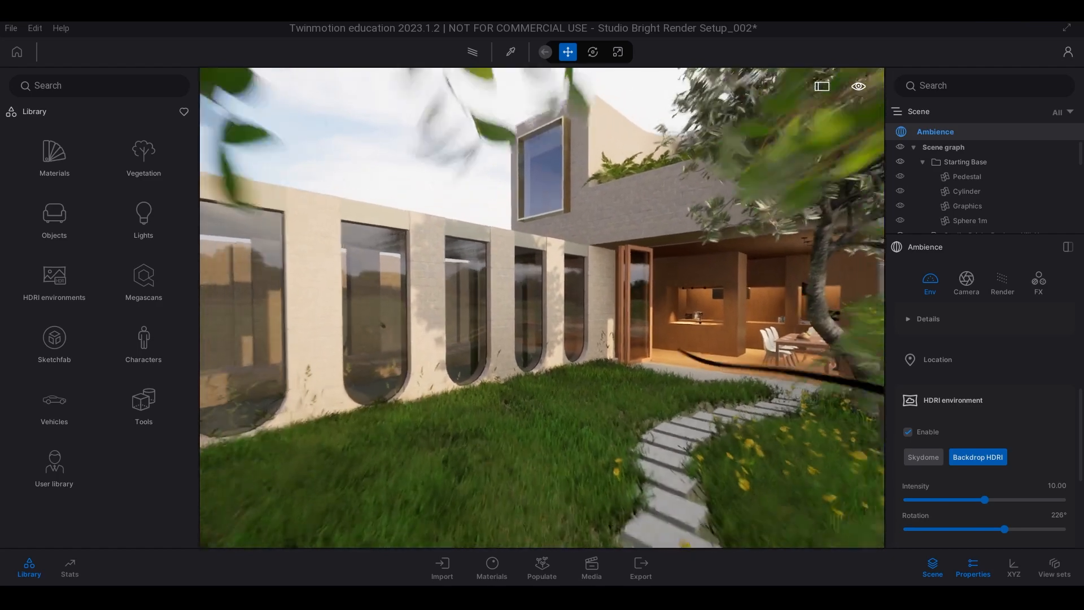
{"action": "scroll", "coordinate": [625, 386], "scroll_direction": "up", "scroll_amount": 2}
{"action": "right_click_drag", "start_coordinate": [624, 386], "coordinate": [631, 392]}
{"action": "scroll", "coordinate": [625, 386], "scroll_direction": "down", "scroll_amount": 1}
{"action": "scroll", "coordinate": [631, 392], "scroll_direction": "down", "scroll_amount": 1}
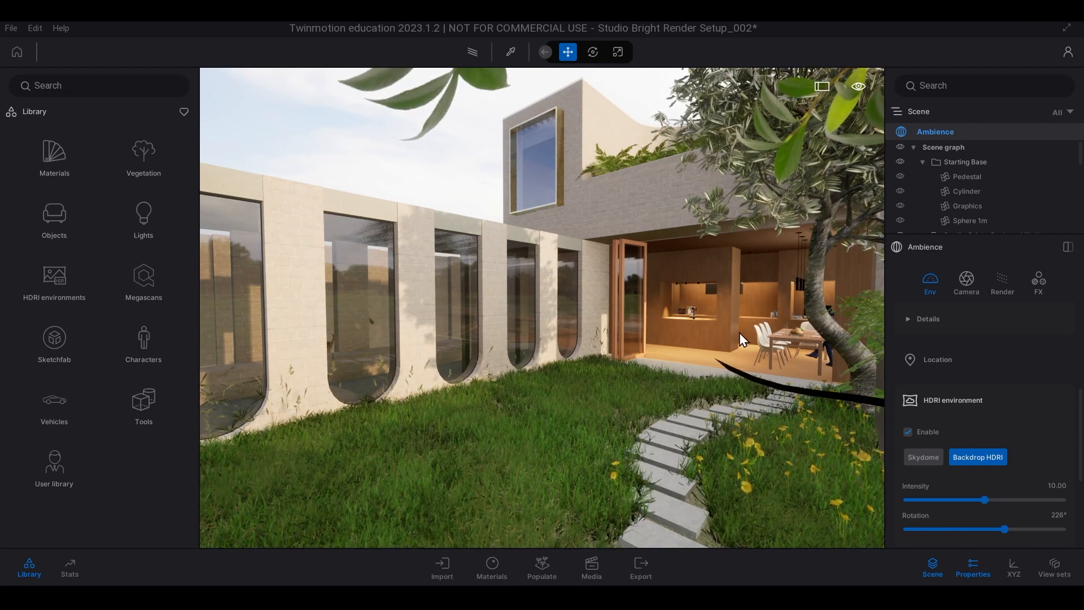
{"action": "scroll", "coordinate": [728, 344], "scroll_direction": "up", "scroll_amount": 2}
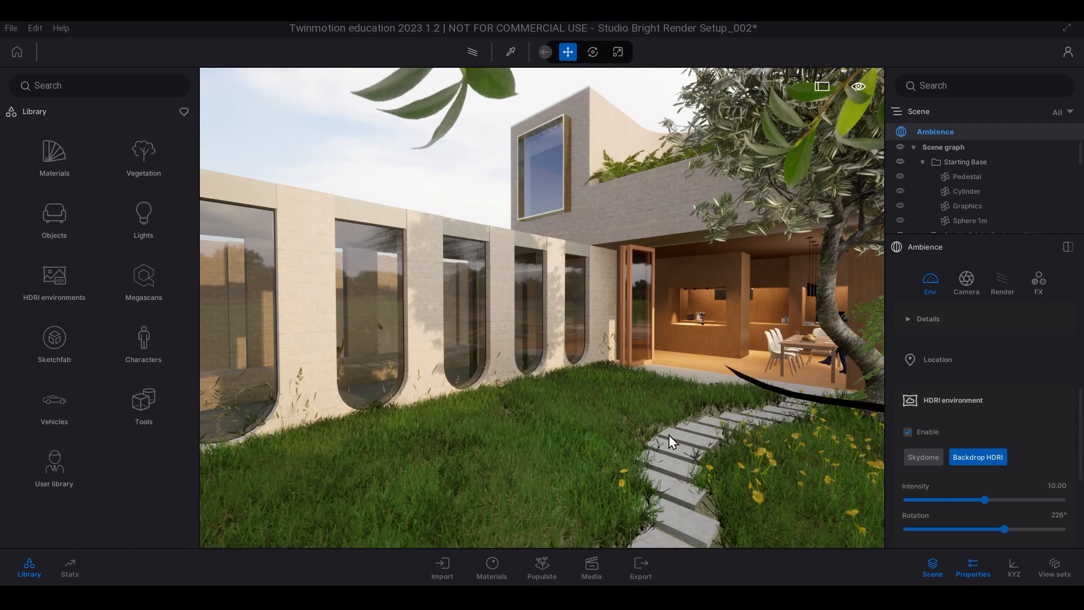
- View the house head-on from the far end of the lawn, framing the window wall and stepping-stone path
{"action": "key", "text": "s"}
{"action": "right_click_drag", "start_coordinate": [443, 432], "coordinate": [544, 418]}
{"action": "key", "text": "w"}
{"action": "key", "text": "s"}
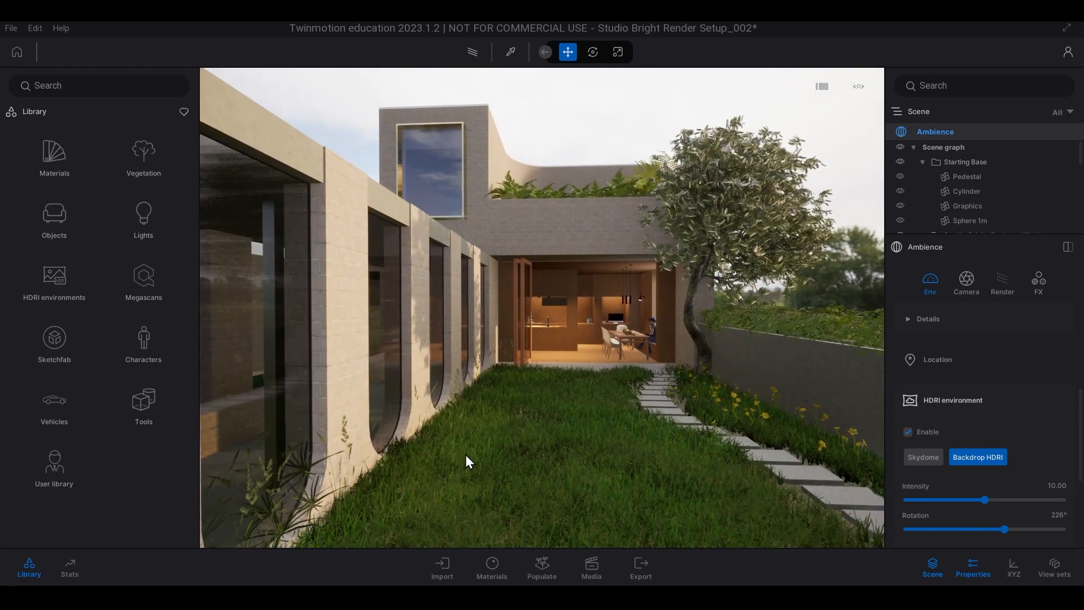
{"action": "key", "text": "d"}
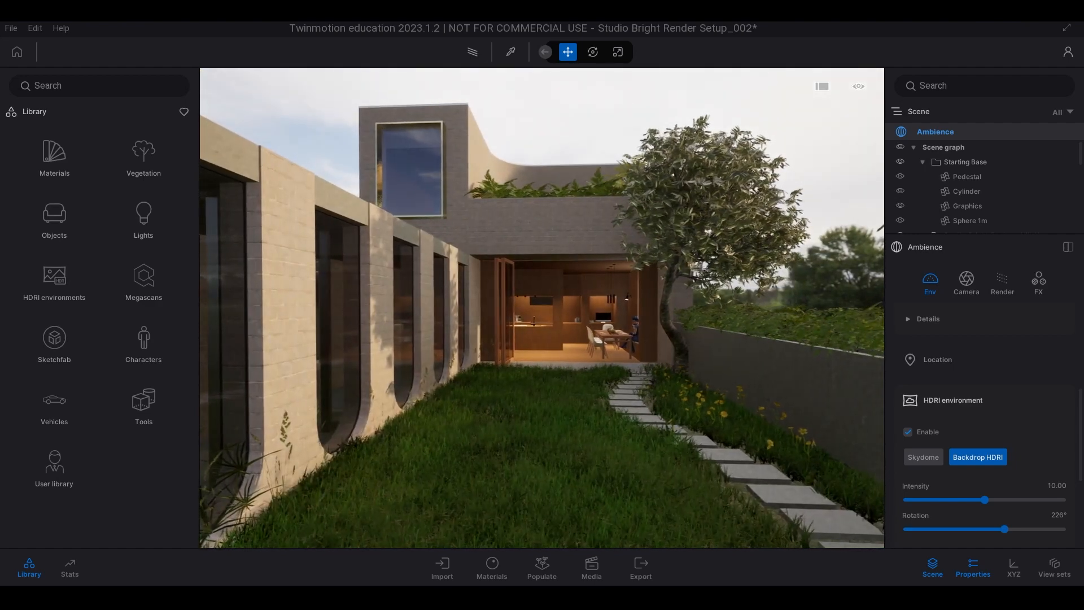
{"action": "key", "text": "s"}
{"action": "key", "text": "a"}
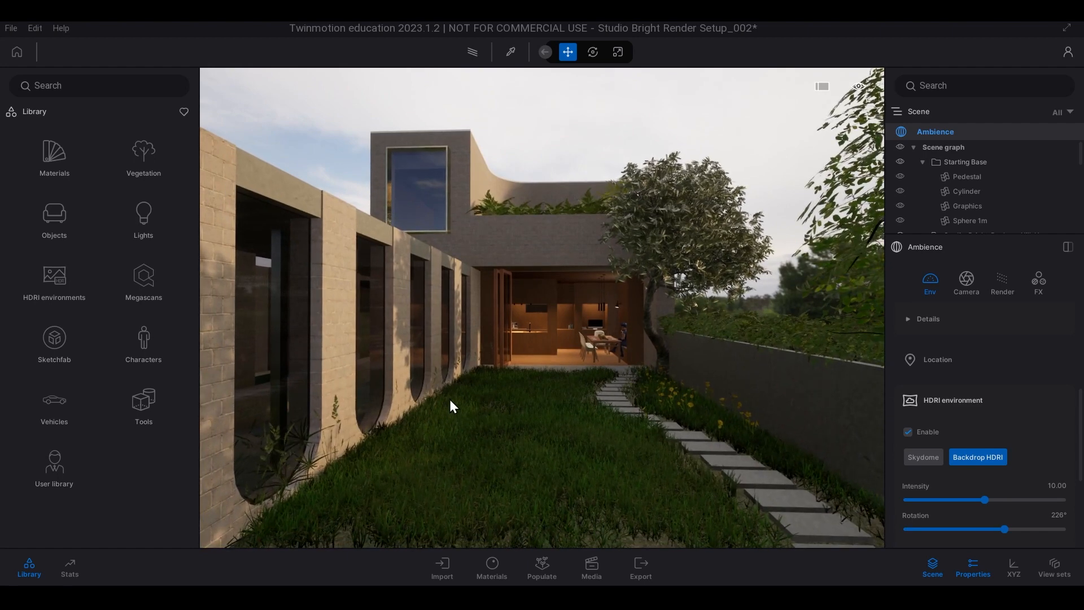
{"action": "right_click_drag", "start_coordinate": [449, 399], "coordinate": [459, 401]}
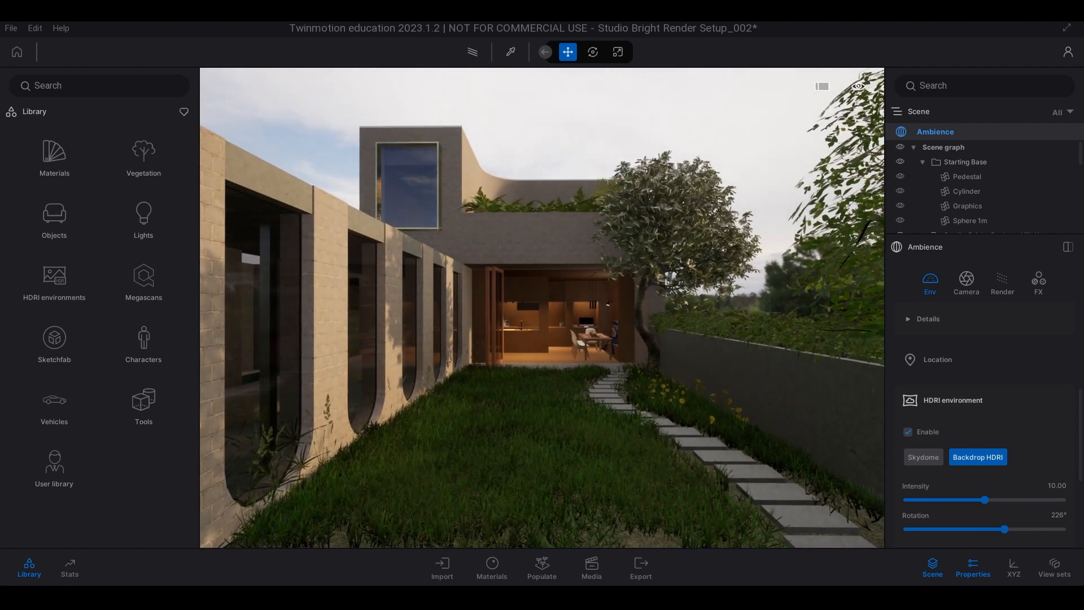
{"action": "key", "text": "e"}
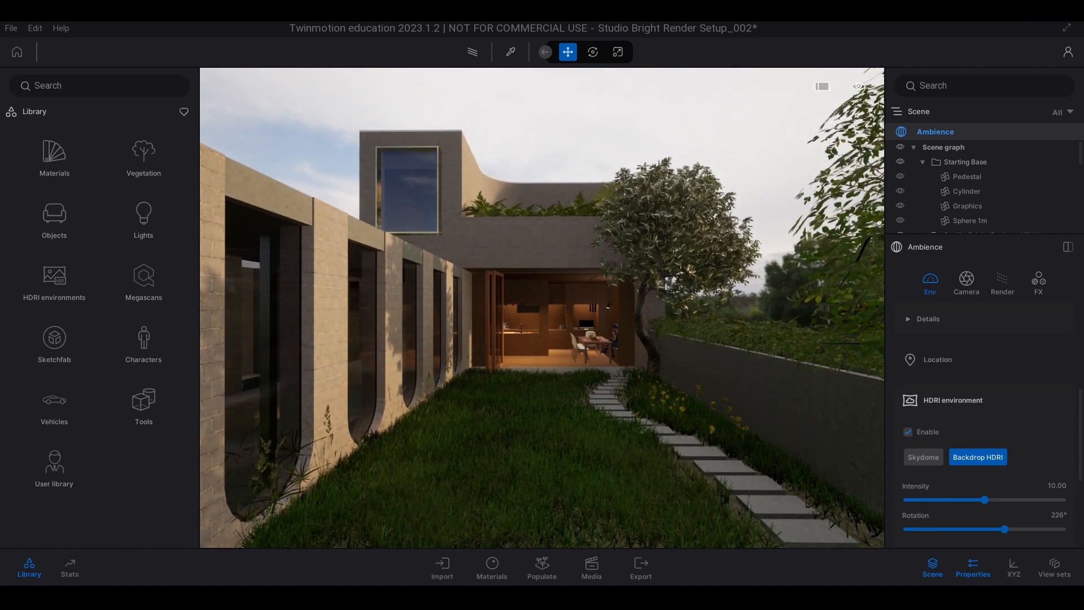
- Set the backdrop HDRI environment's intensity to 15 for the garden view framed slightly farther along the window wall
{"action": "key", "text": "a"}
{"action": "key", "text": "a"}
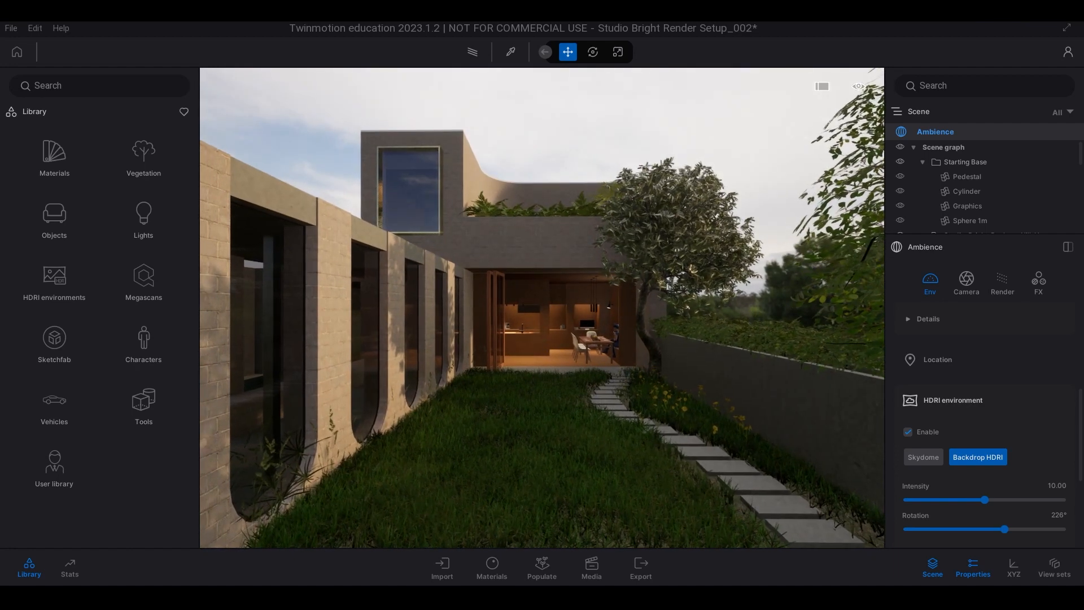
{"action": "key", "text": "a"}
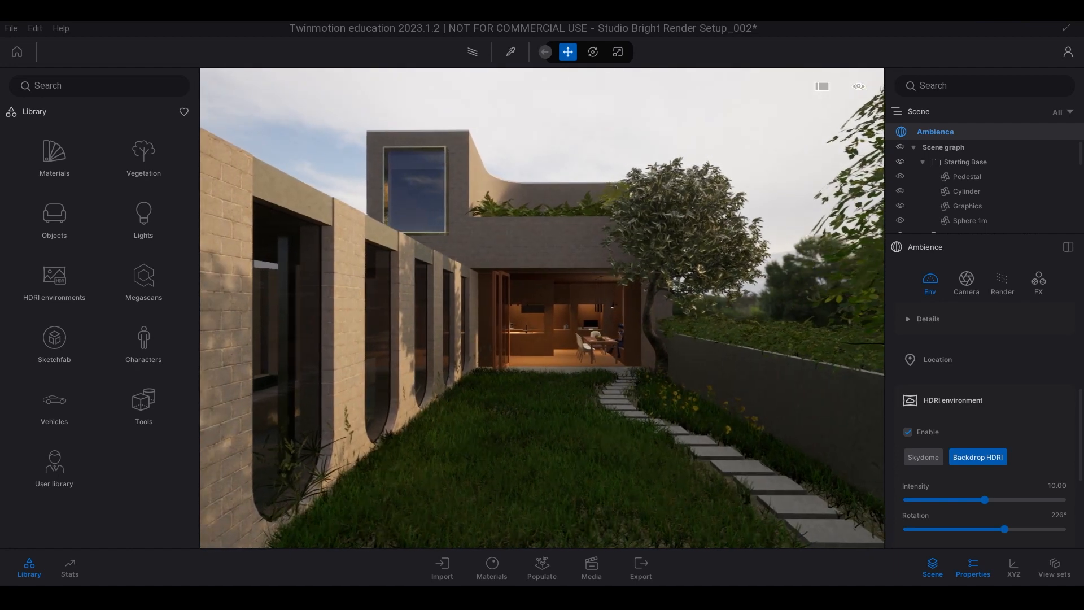
{"action": "key", "text": "q"}
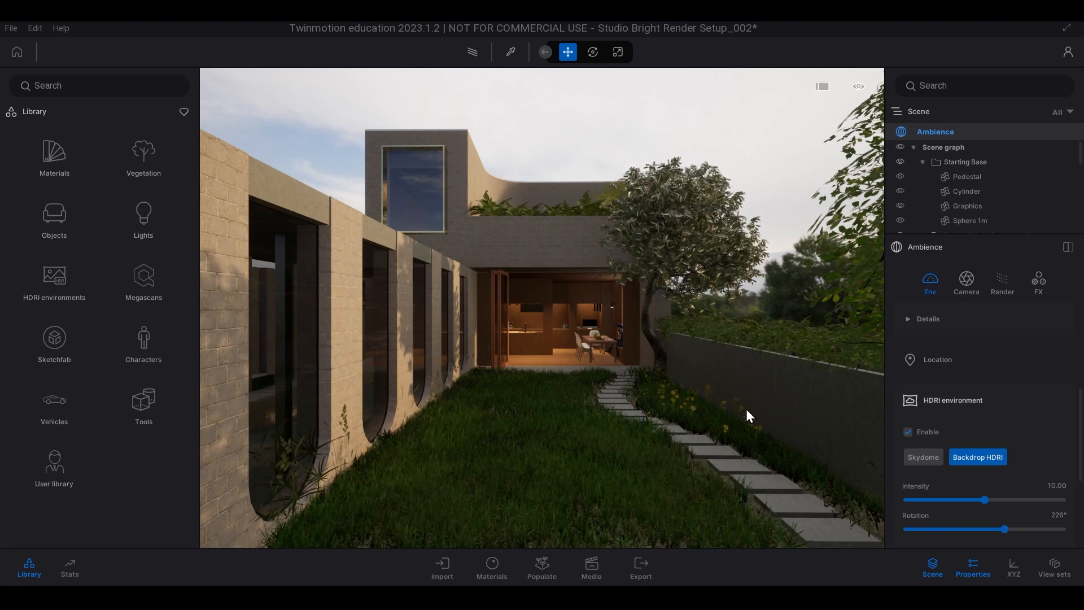
{"action": "left_click", "coordinate": [1057, 484]}
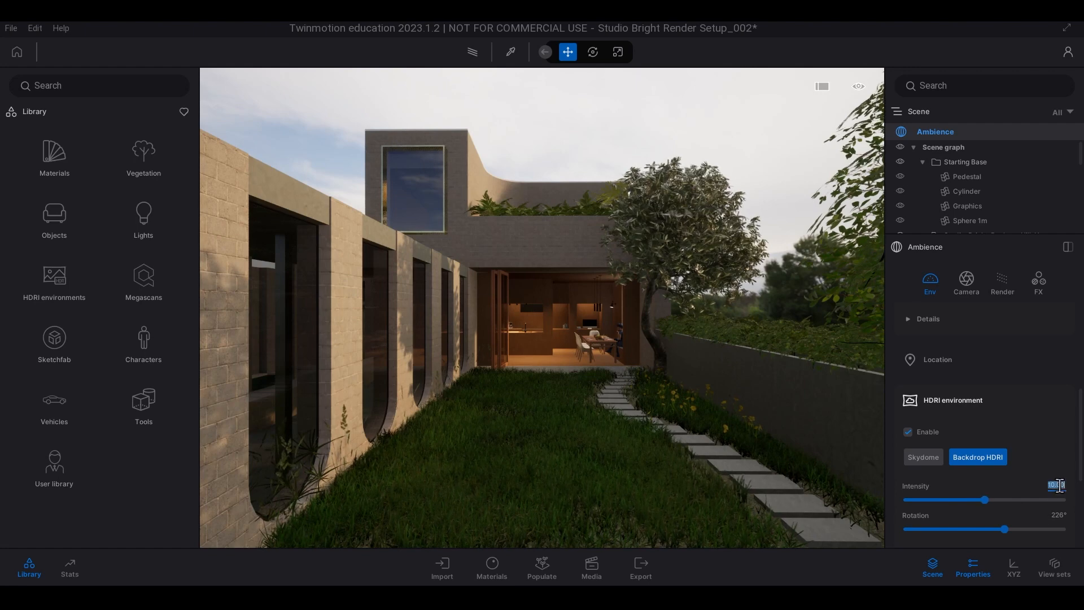
{"action": "type", "text": "5"}
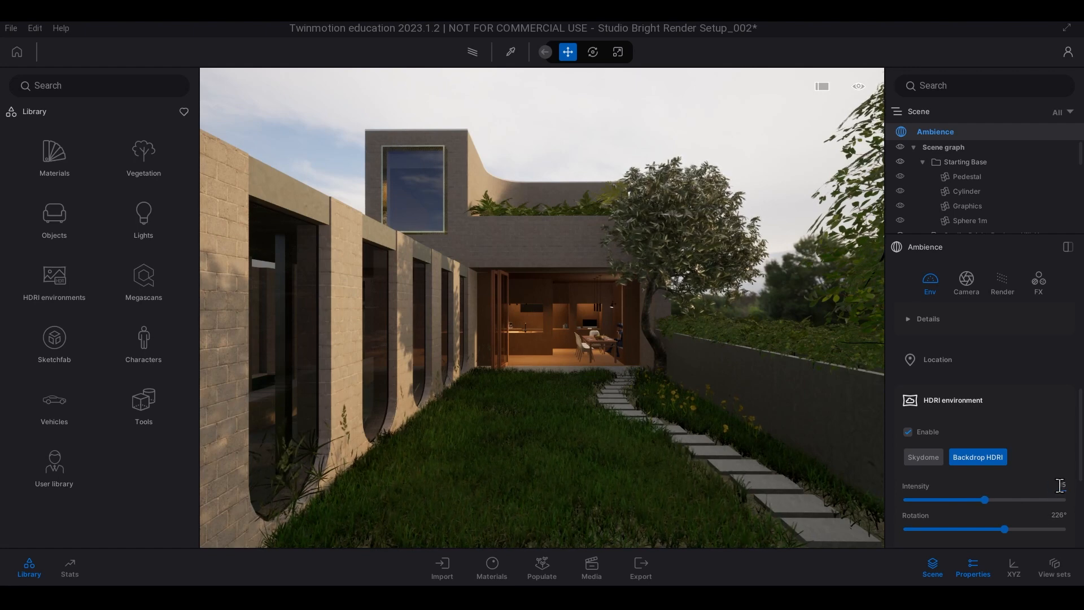
{"action": "key", "text": "Return"}
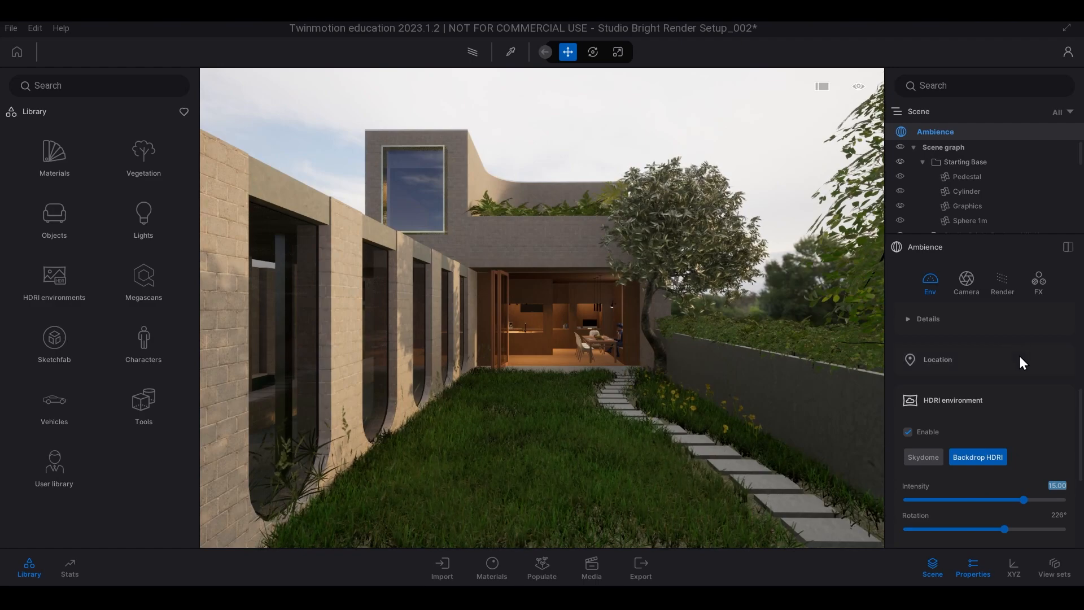
{"action": "left_click", "coordinate": [717, 97]}
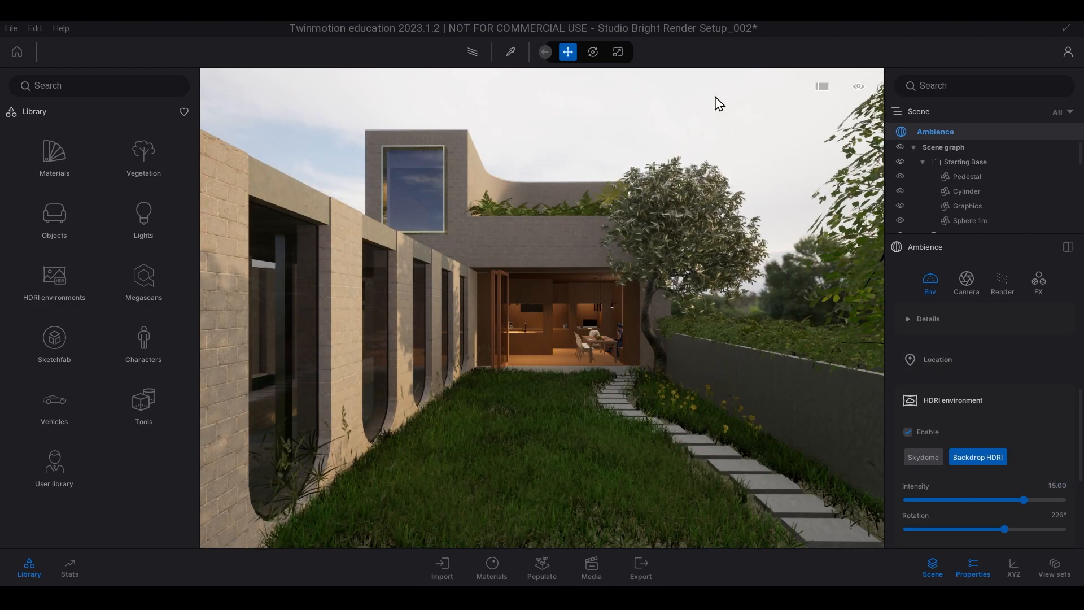
- Enable path tracing and save the current garden view as a new media image
{"action": "key", "text": "r"}
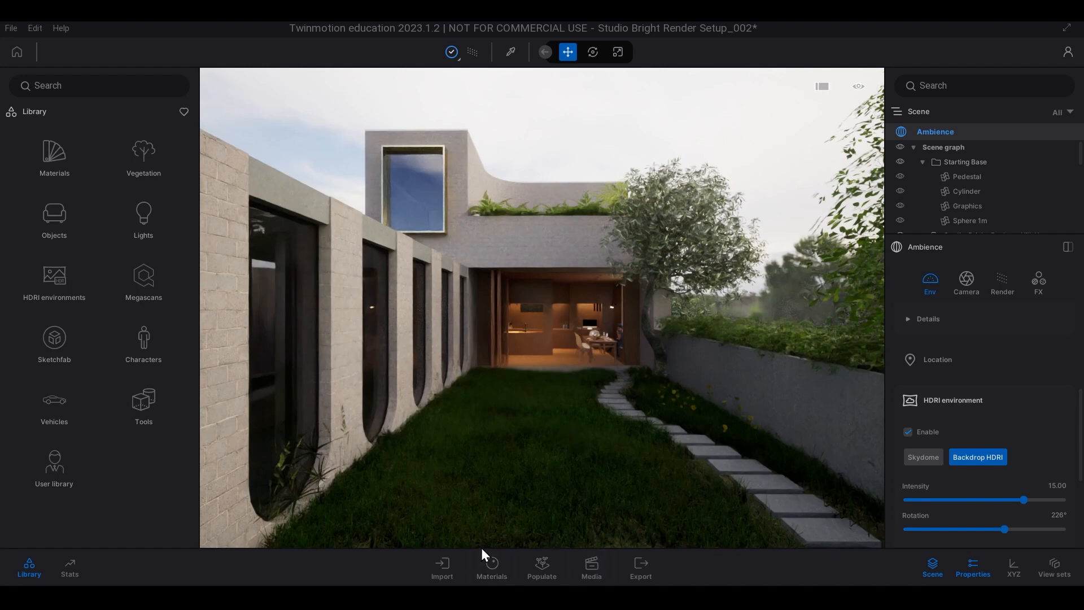
{"action": "left_click", "coordinate": [589, 566]}
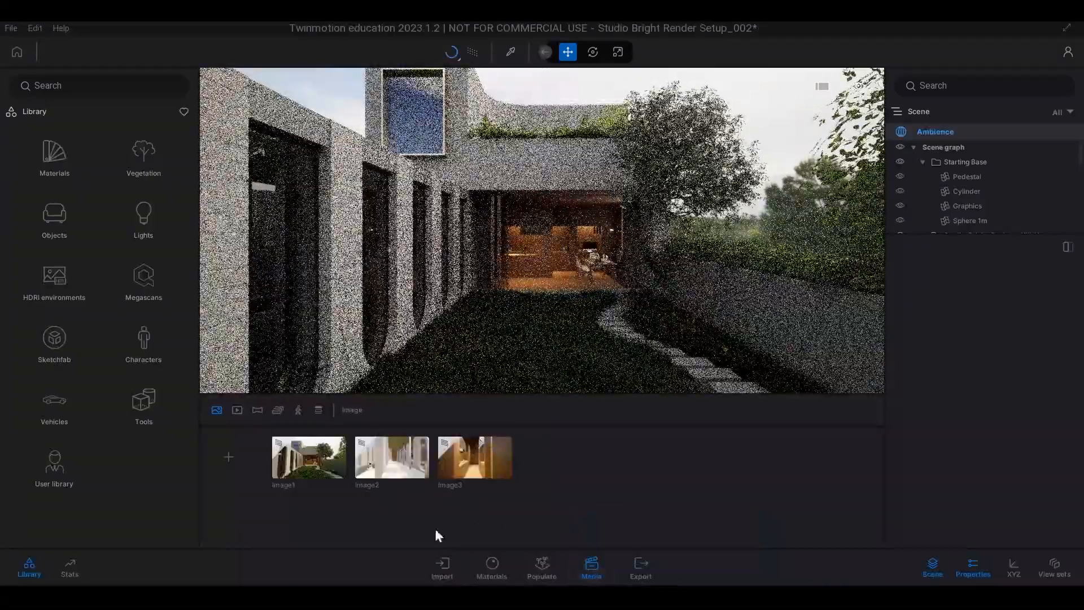
{"action": "left_click", "coordinate": [227, 456]}
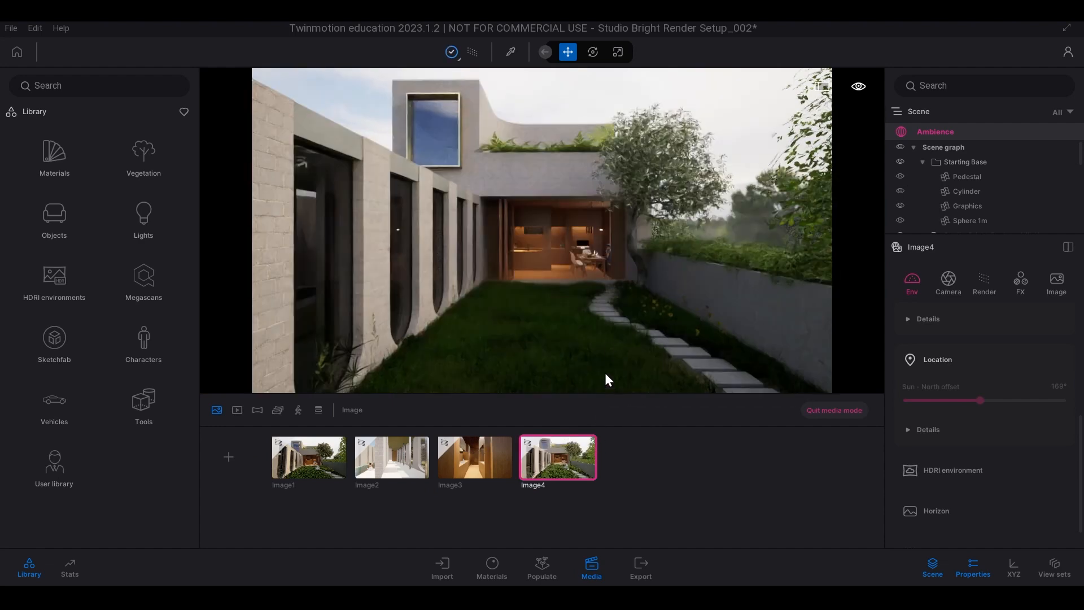
- Save a closer angled view of the rounded windows and open dining room as another media image
{"action": "mouse_move", "coordinate": [598, 474]}
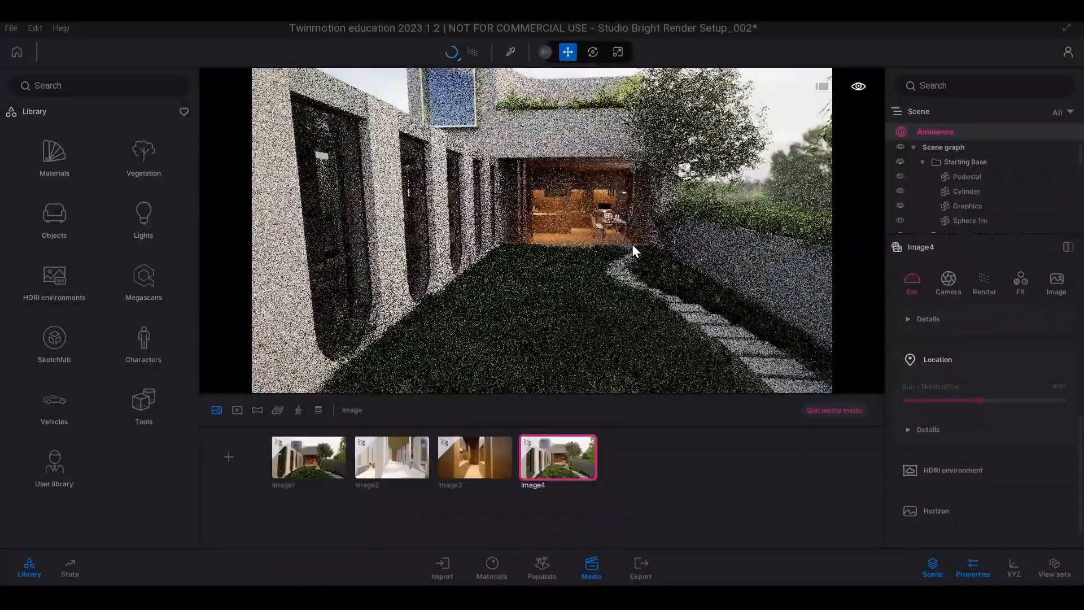
{"action": "right_click_drag", "start_coordinate": [664, 290], "coordinate": [591, 228]}
{"action": "key", "text": "w"}
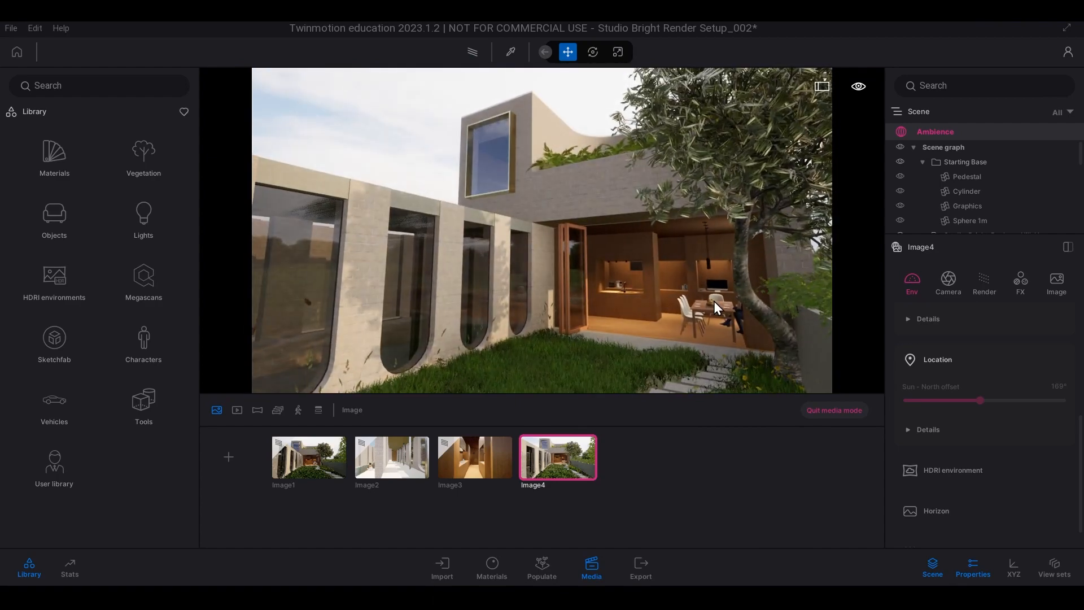
{"action": "left_click", "coordinate": [218, 453]}
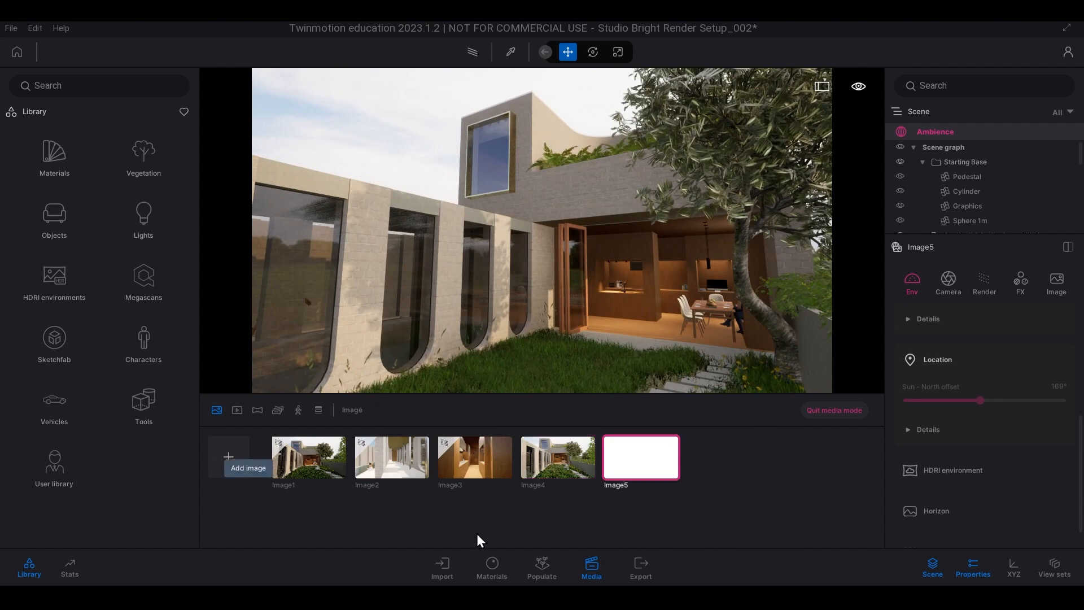
- Switch back and forth between Image4 and Image5 to compare the two saved garden views
{"action": "left_click", "coordinate": [575, 464]}
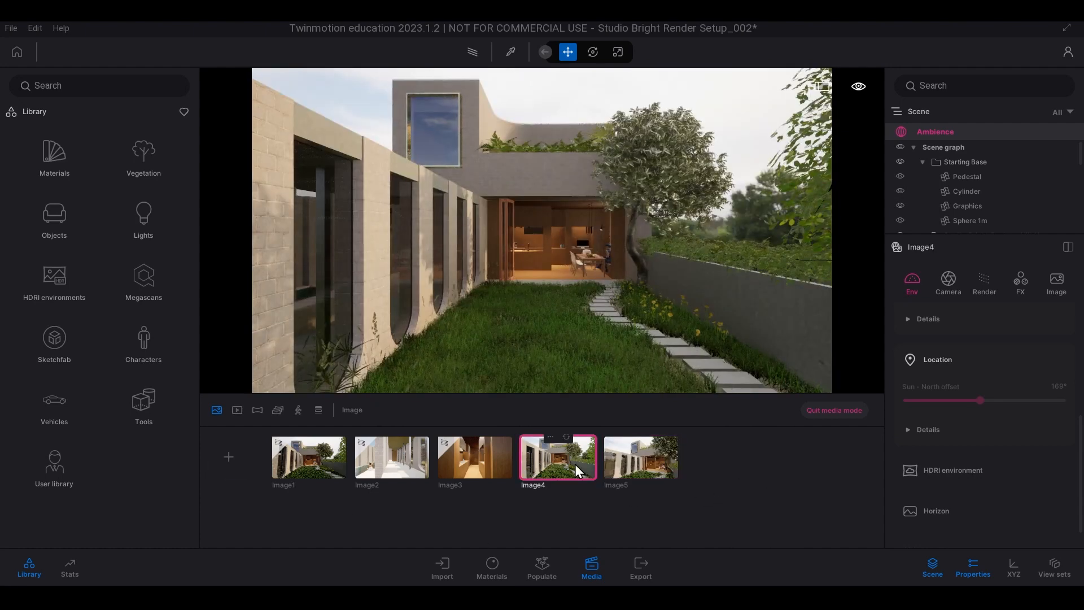
{"action": "left_click", "coordinate": [637, 464]}
{"action": "left_click", "coordinate": [587, 465]}
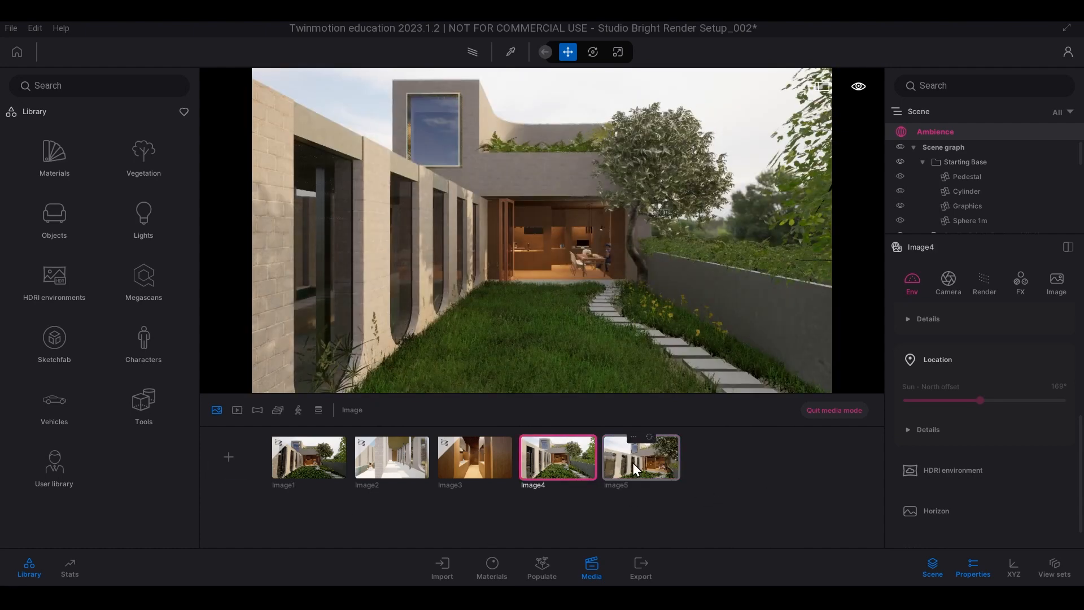
{"action": "left_click", "coordinate": [632, 462]}
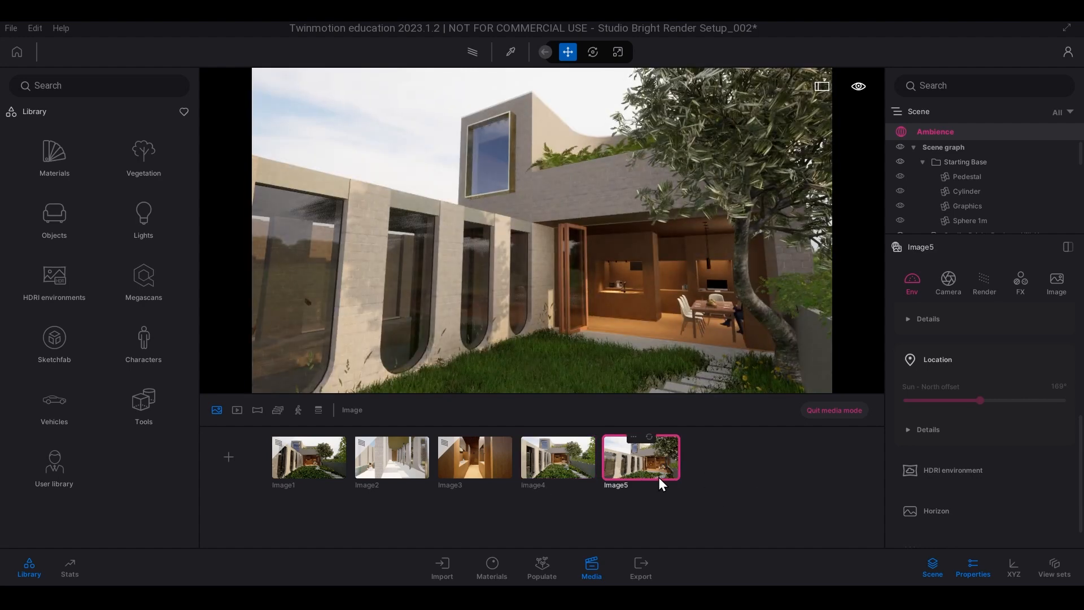
- Set the backdrop HDRI intensity to 1 in Image5's environment settings
{"action": "left_click", "coordinate": [955, 469]}
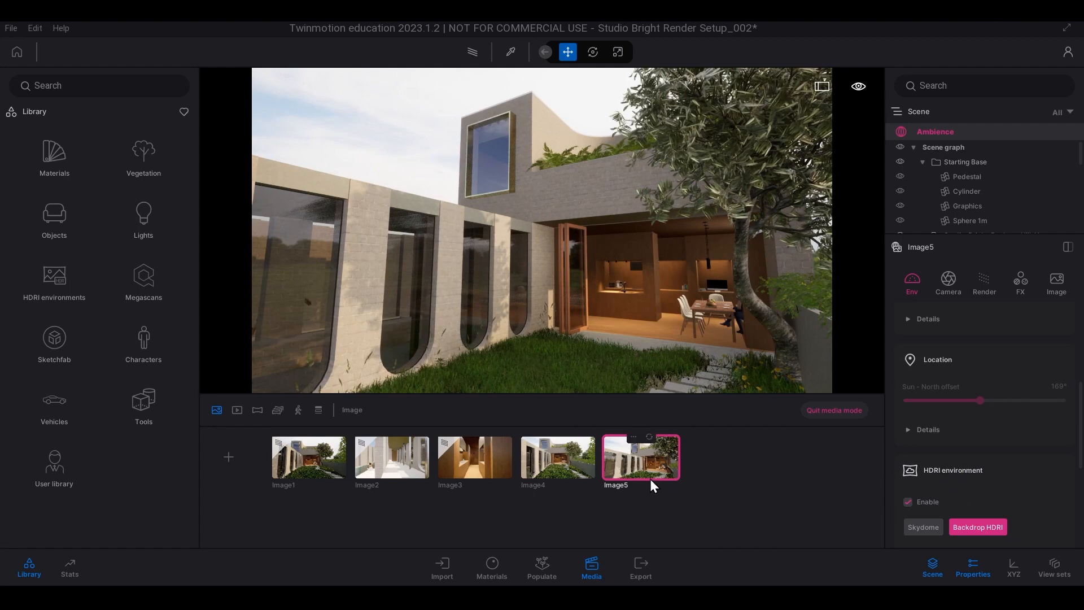
{"action": "scroll", "coordinate": [1009, 470], "scroll_direction": "down", "scroll_amount": 1}
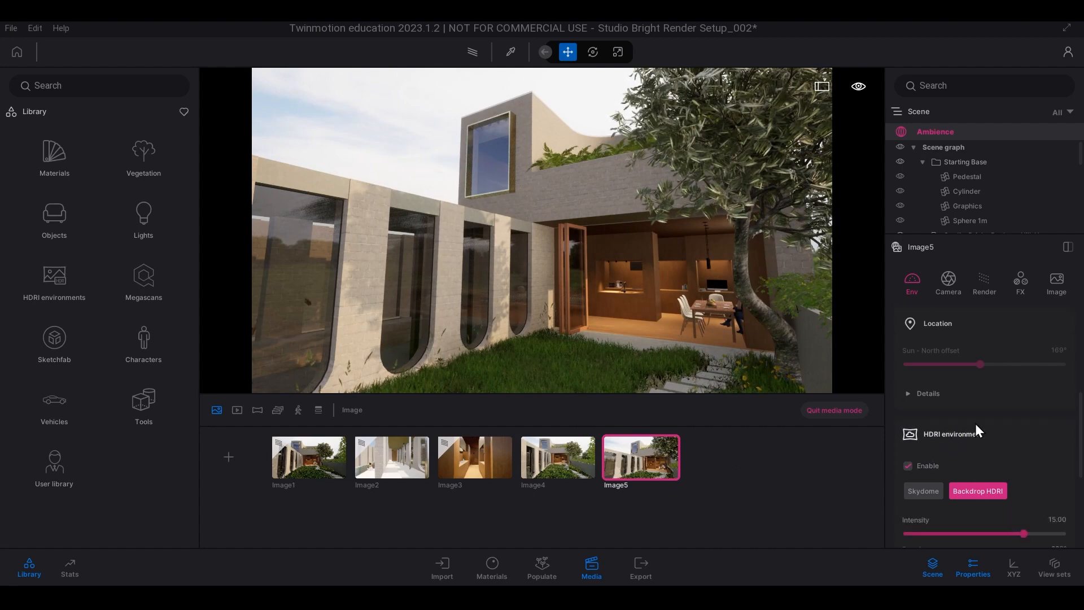
{"action": "scroll", "coordinate": [1041, 465], "scroll_direction": "down", "scroll_amount": 2}
{"action": "left_click", "coordinate": [1055, 448]}
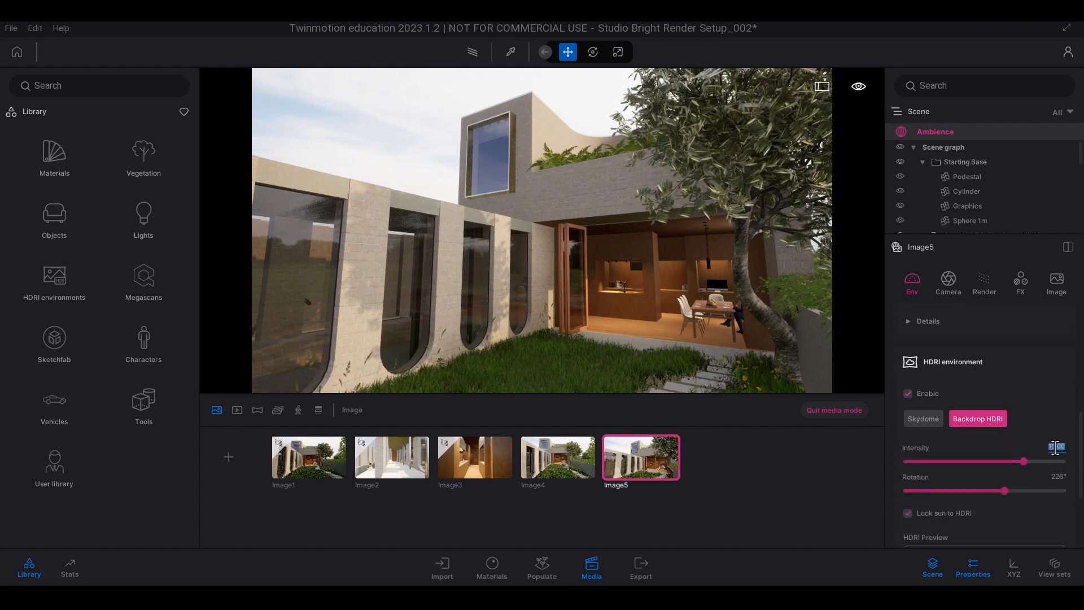
{"action": "type", "text": "1"}
{"action": "key", "text": "Return"}
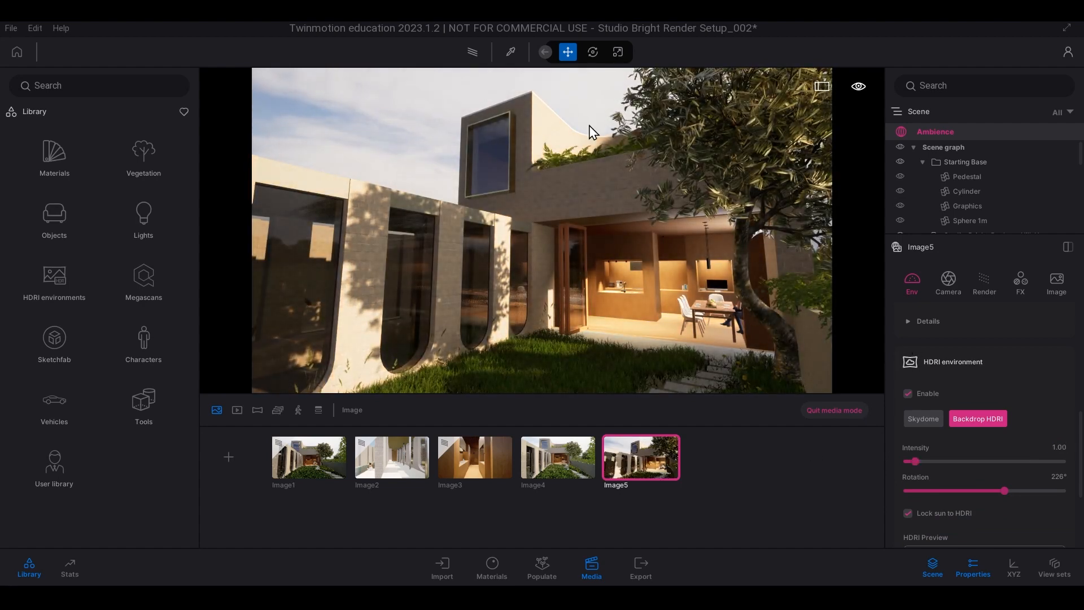
- Undo the last intensity change in the current scene and refresh Image5 with path tracing enabled
{"action": "key", "text": "ctrl+z"}
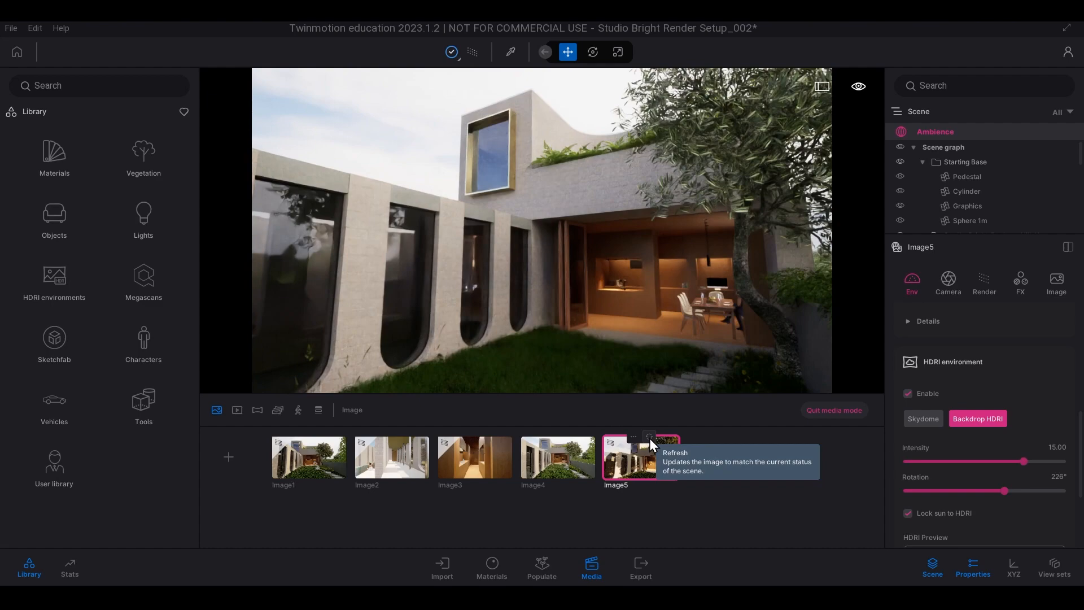
{"action": "left_click", "coordinate": [650, 438]}
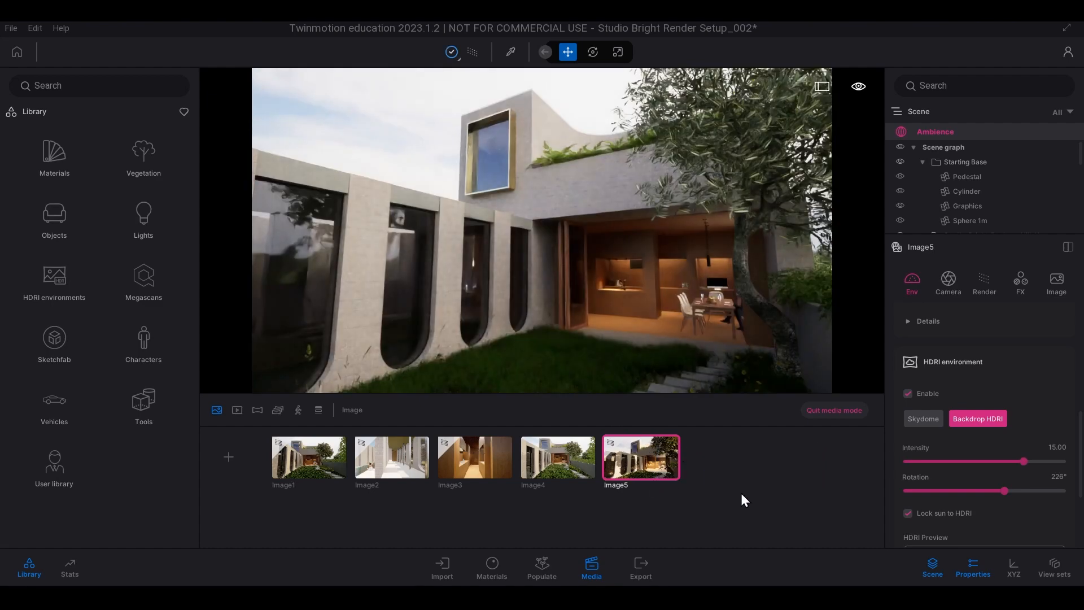
- Compare the path-traced Image4 and Image5, checking each image's own HDRI intensity and its effect on the interior lighting
{"action": "left_click", "coordinate": [573, 462]}
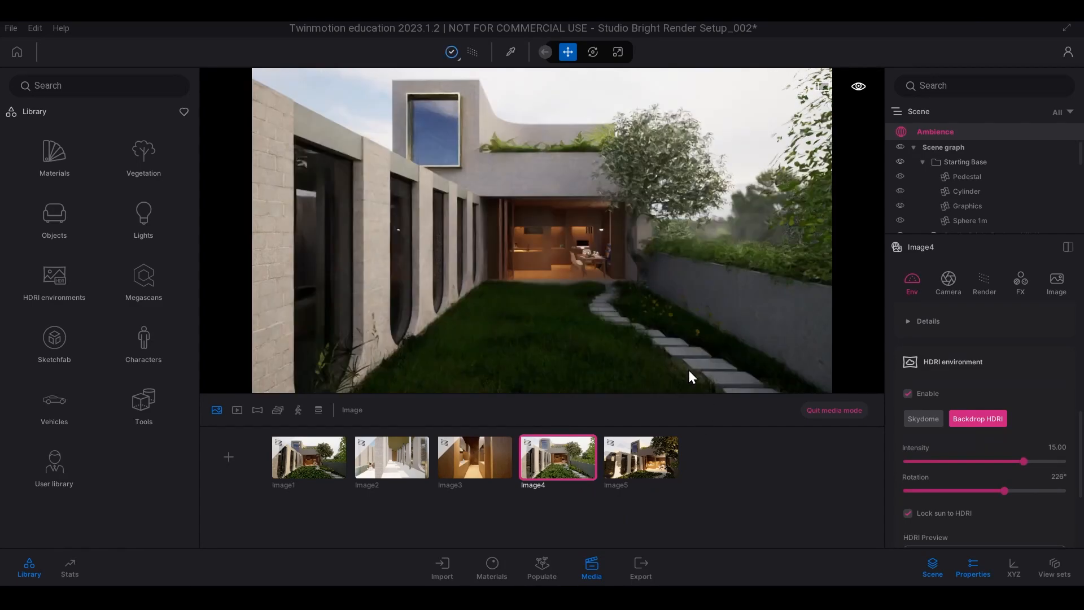
{"action": "left_click", "coordinate": [644, 461]}
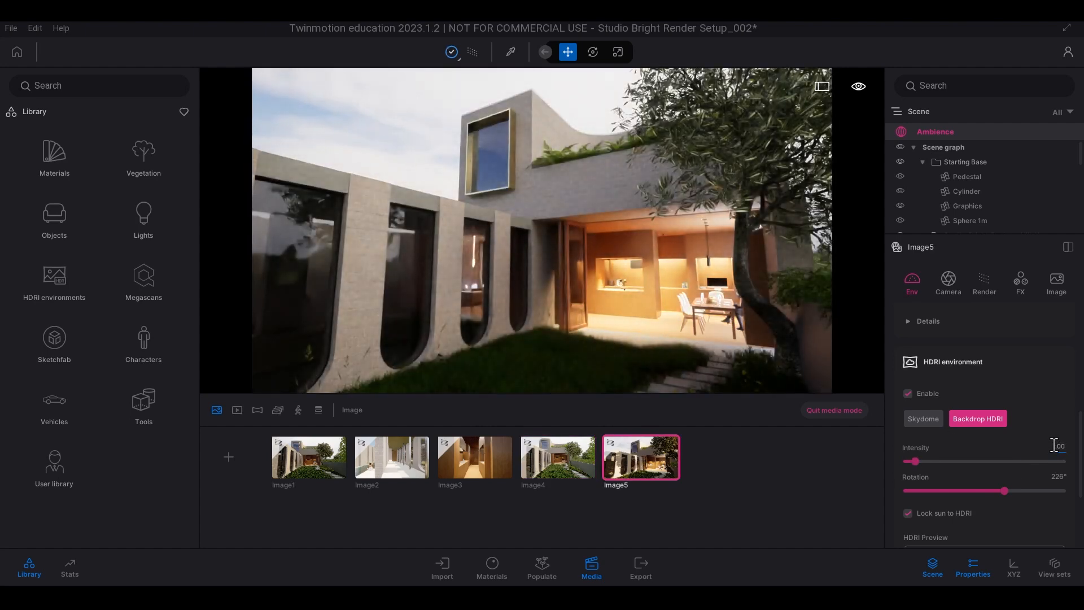
{"action": "left_click", "coordinate": [546, 470]}
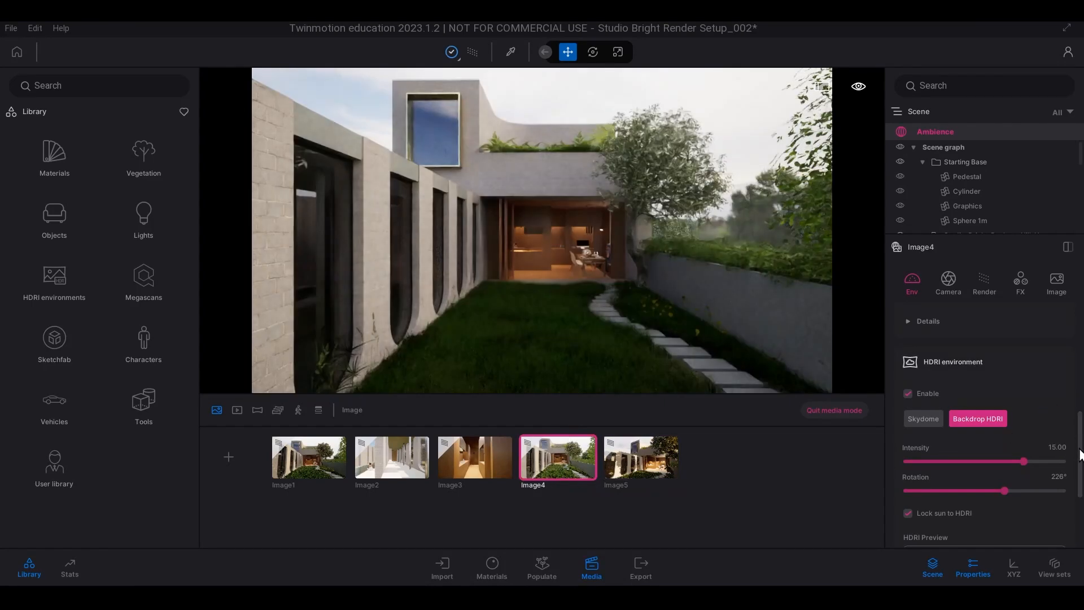
{"action": "left_click", "coordinate": [624, 468]}
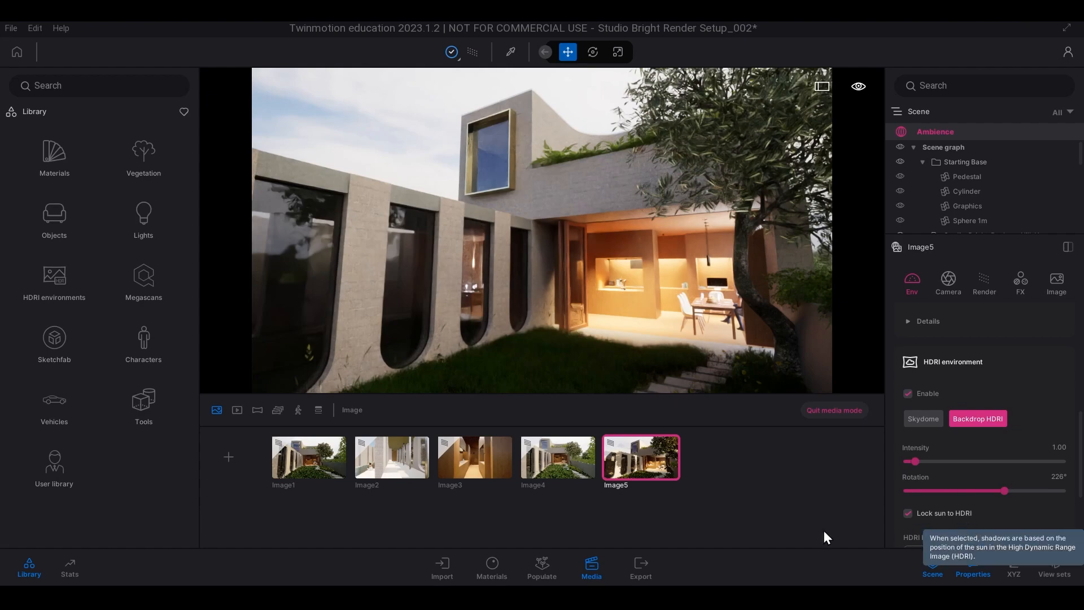
- Review the saved Image1, Image2 and Image3 and their individual HDRI environment settings, ending on Image1
{"action": "left_click", "coordinate": [310, 474]}
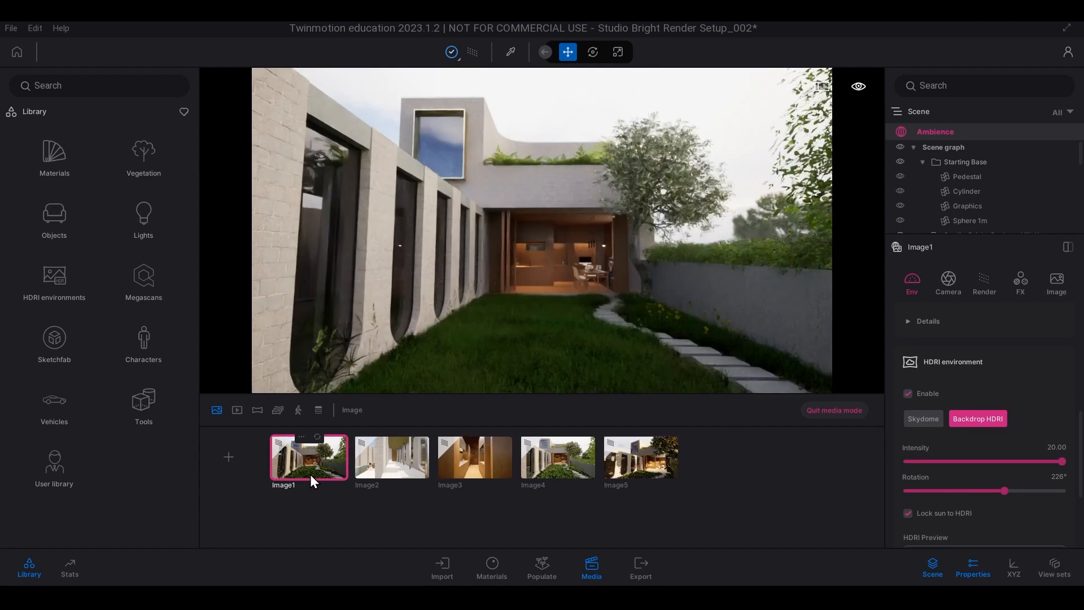
{"action": "left_click", "coordinate": [398, 451]}
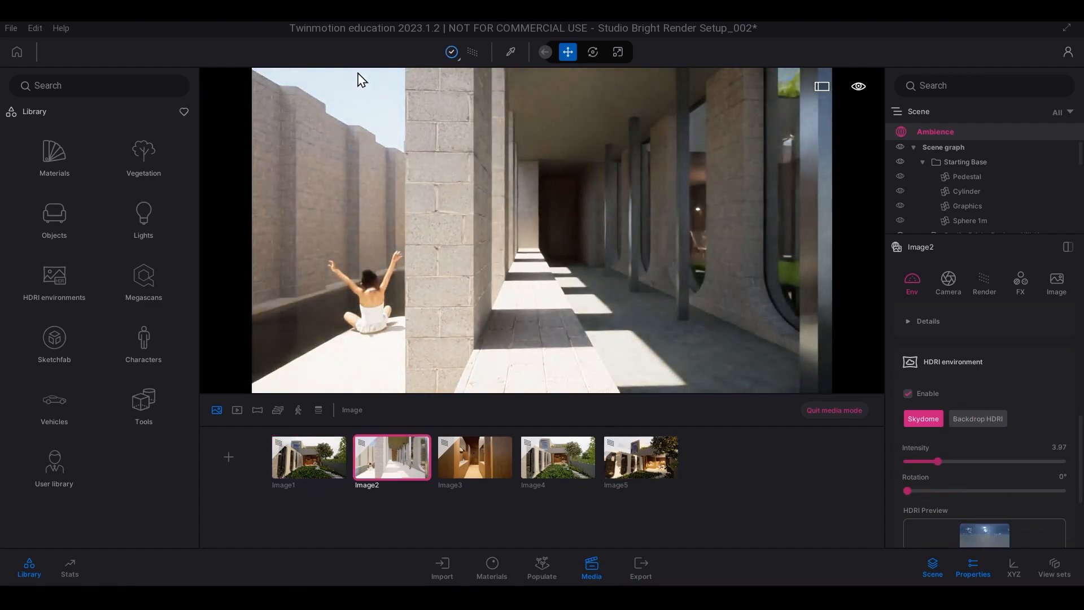
{"action": "left_click", "coordinate": [486, 471]}
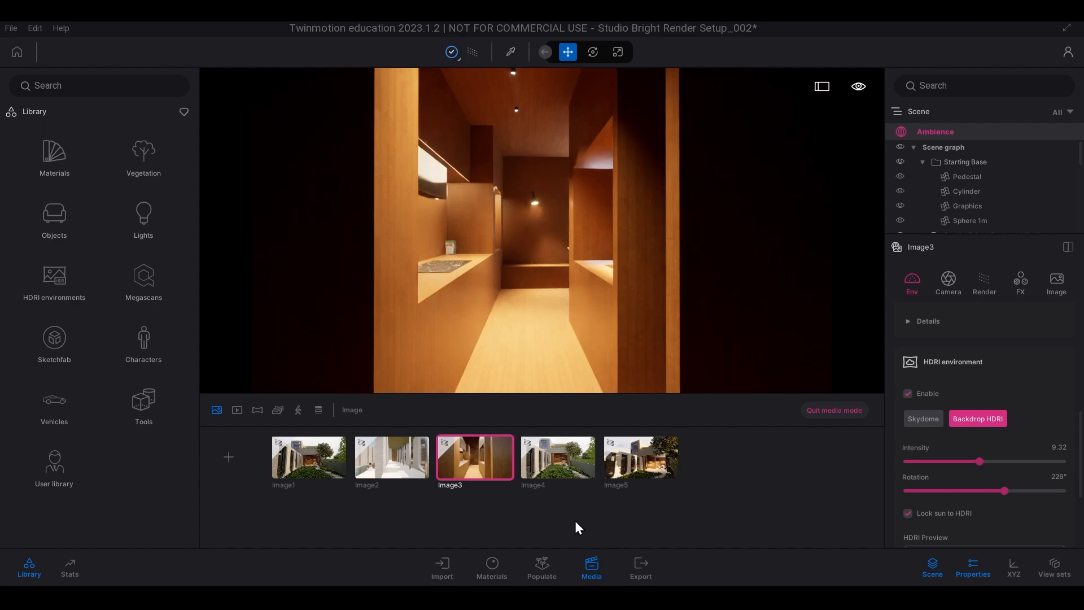
{"action": "left_click", "coordinate": [330, 464]}
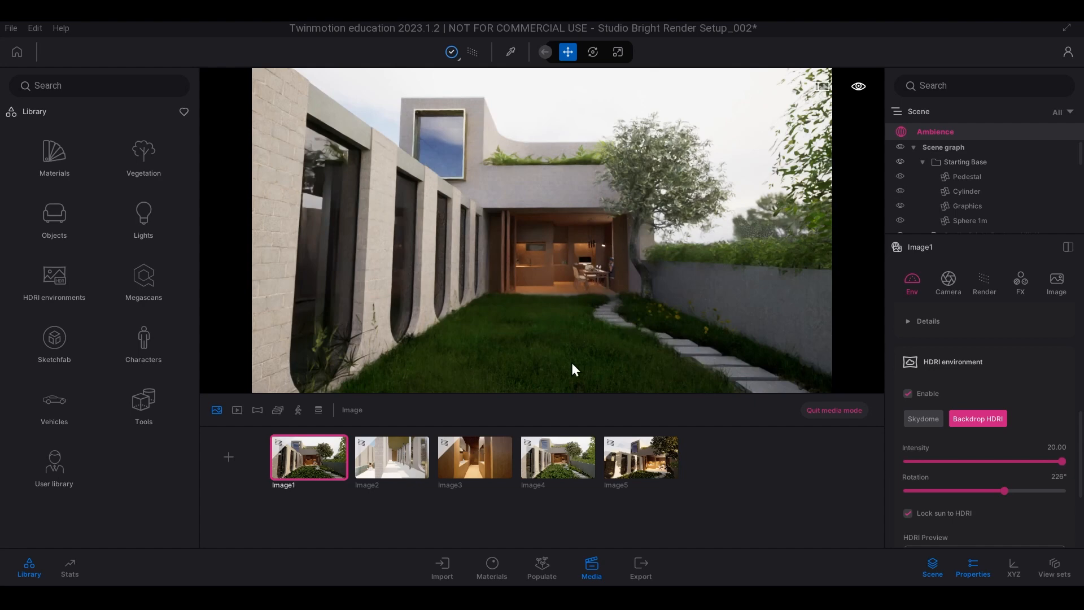
- Try the Backdrop HDRI mode on Image2's courtyard view for comparison, and return it to Skydome
{"action": "left_click", "coordinate": [404, 466]}
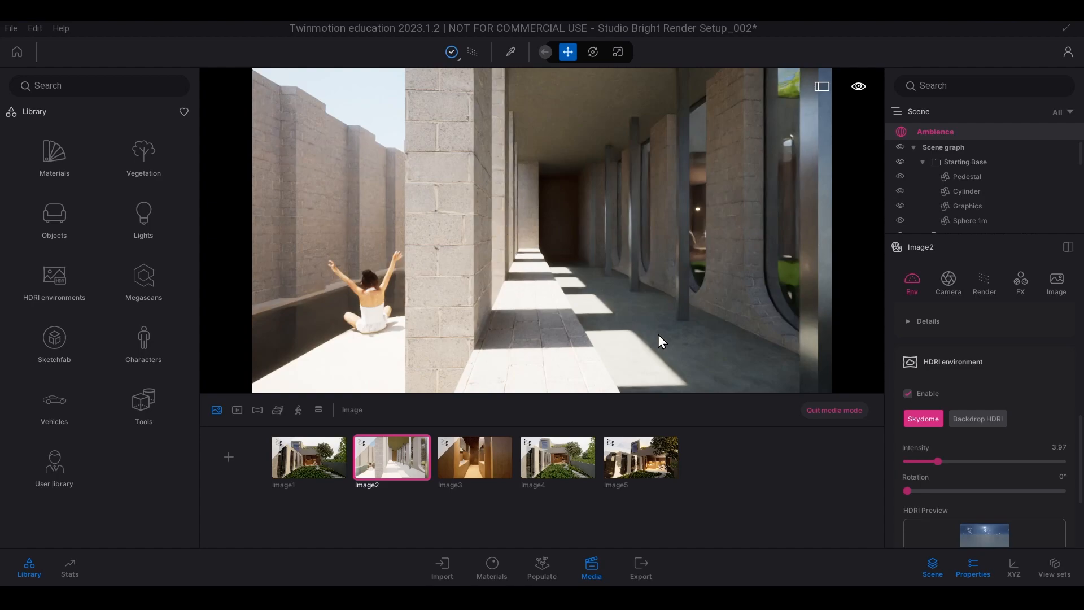
{"action": "right_click_drag", "start_coordinate": [659, 334], "coordinate": [647, 330]}
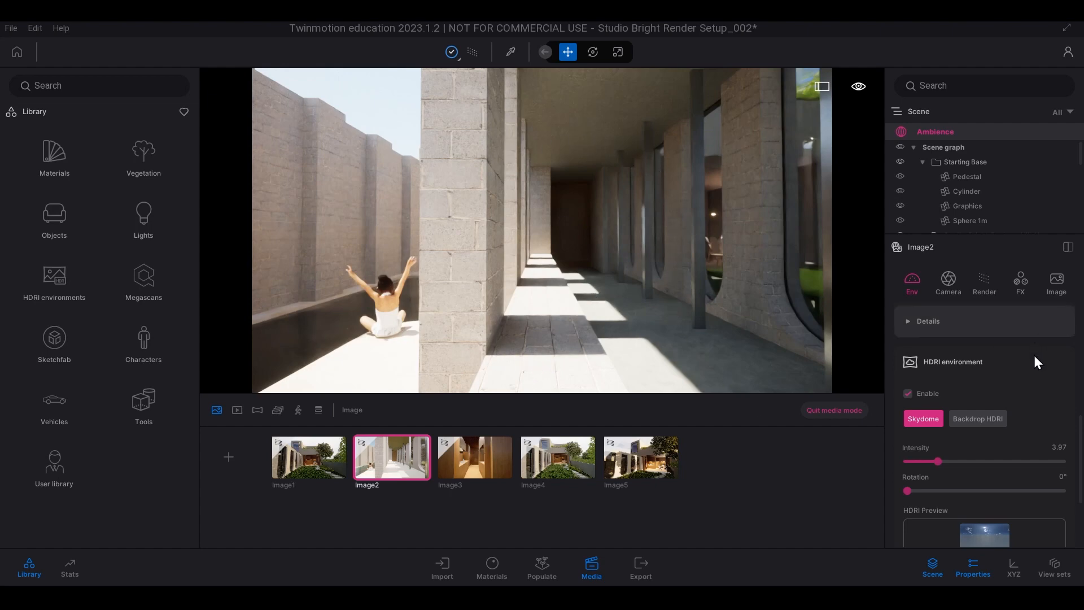
{"action": "scroll", "coordinate": [1033, 365], "scroll_direction": "down", "scroll_amount": 1}
{"action": "scroll", "coordinate": [1032, 371], "scroll_direction": "up", "scroll_amount": 2}
{"action": "scroll", "coordinate": [1032, 371], "scroll_direction": "down", "scroll_amount": 2}
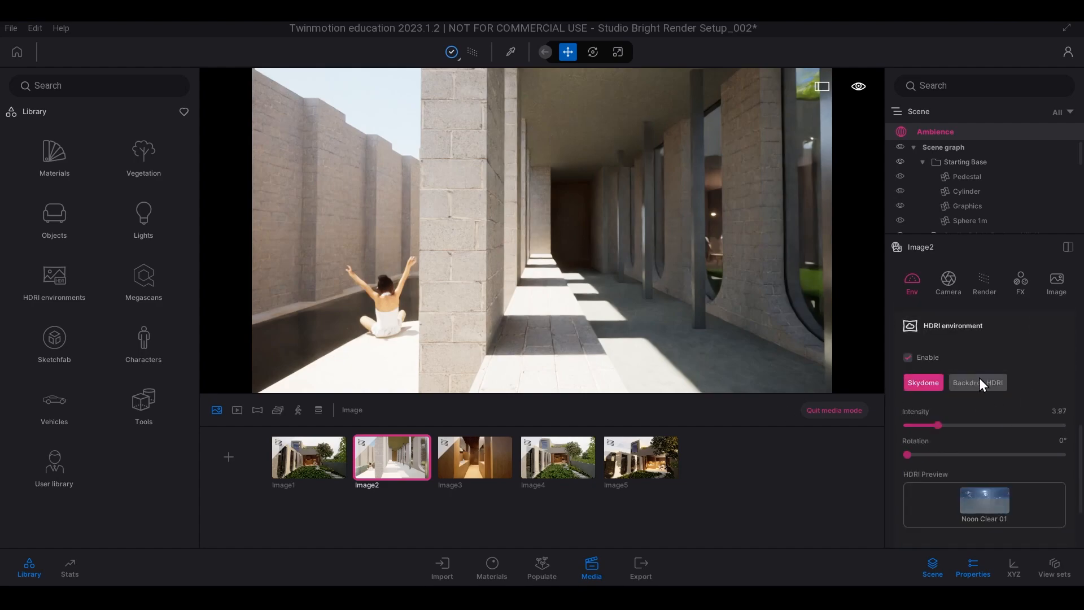
{"action": "left_click", "coordinate": [979, 379]}
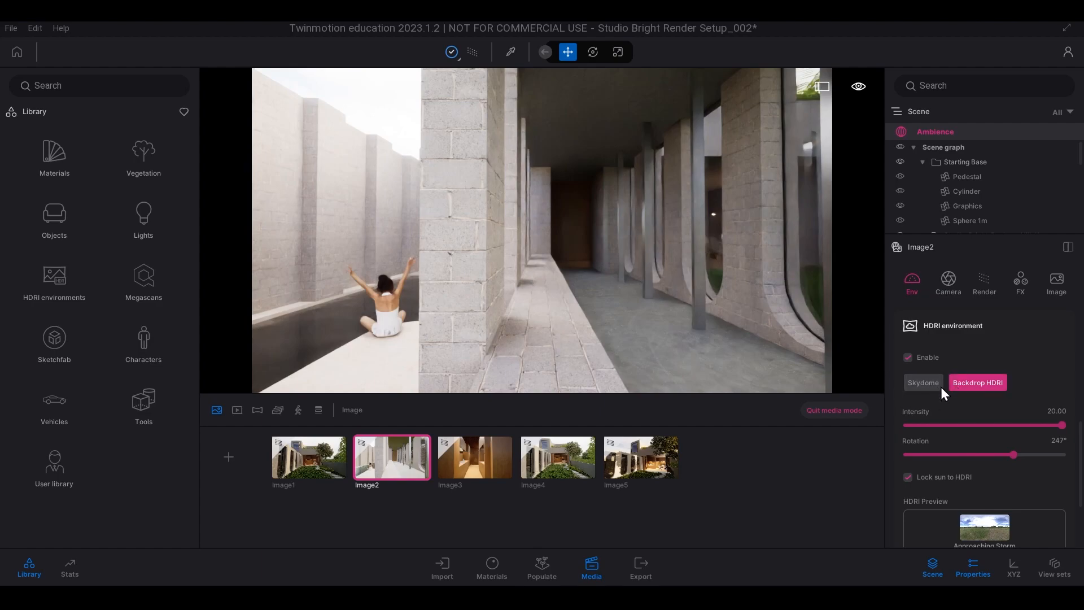
{"action": "left_click", "coordinate": [924, 382]}
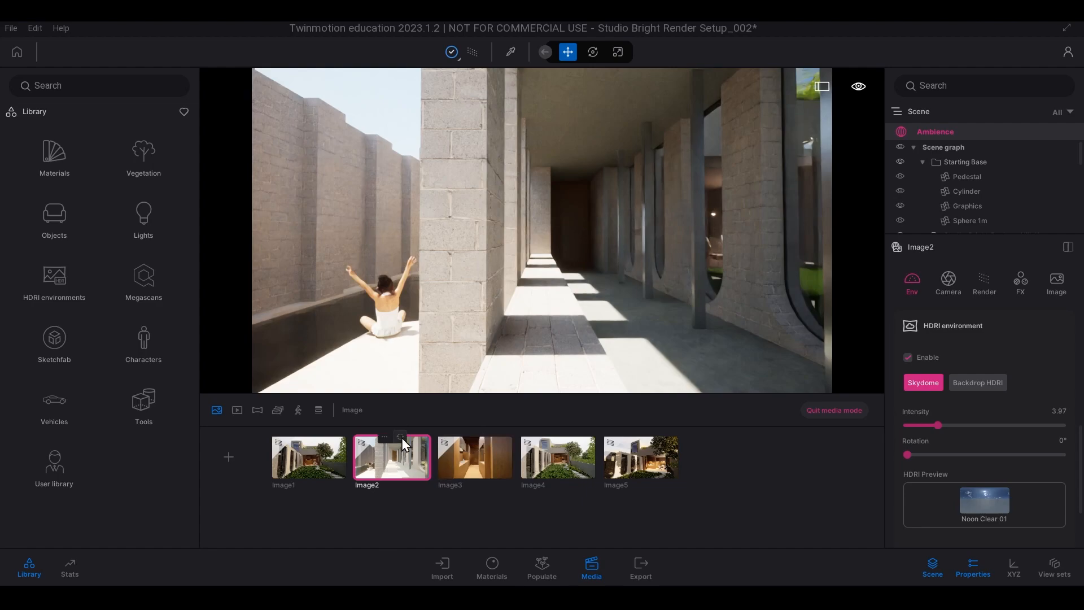
- Refresh the saved Image2, leave media mode for the live scene, and return to Image2
{"action": "left_click", "coordinate": [401, 436]}
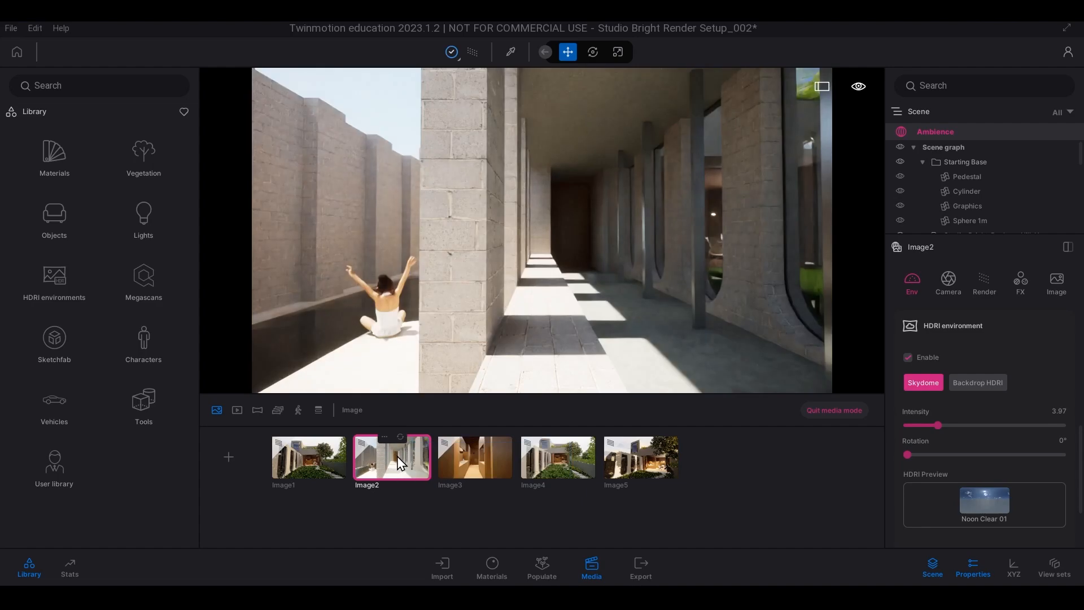
{"action": "left_click", "coordinate": [842, 411]}
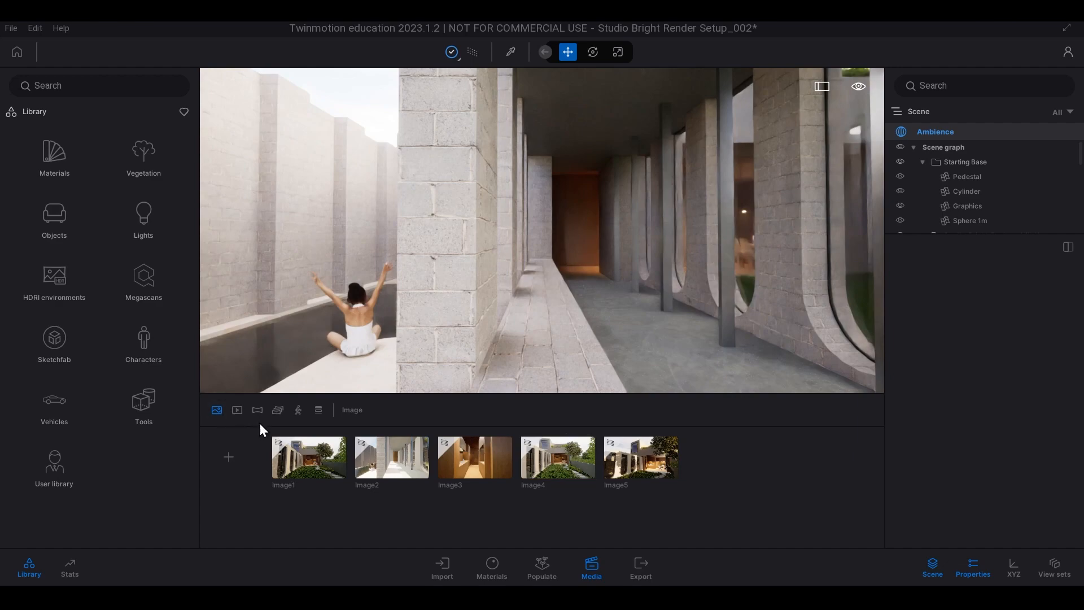
{"action": "left_click", "coordinate": [394, 470]}
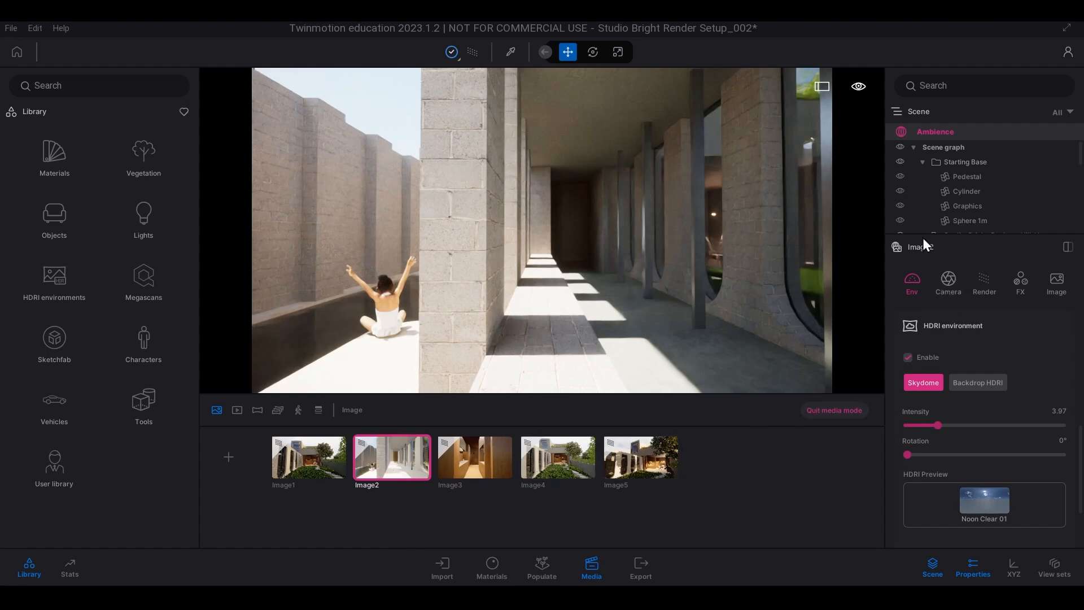
- Enlarge the scene graph and show all the hidden IES 01 and spot lights in Image2
{"action": "left_click_drag", "start_coordinate": [923, 236], "coordinate": [927, 325]}
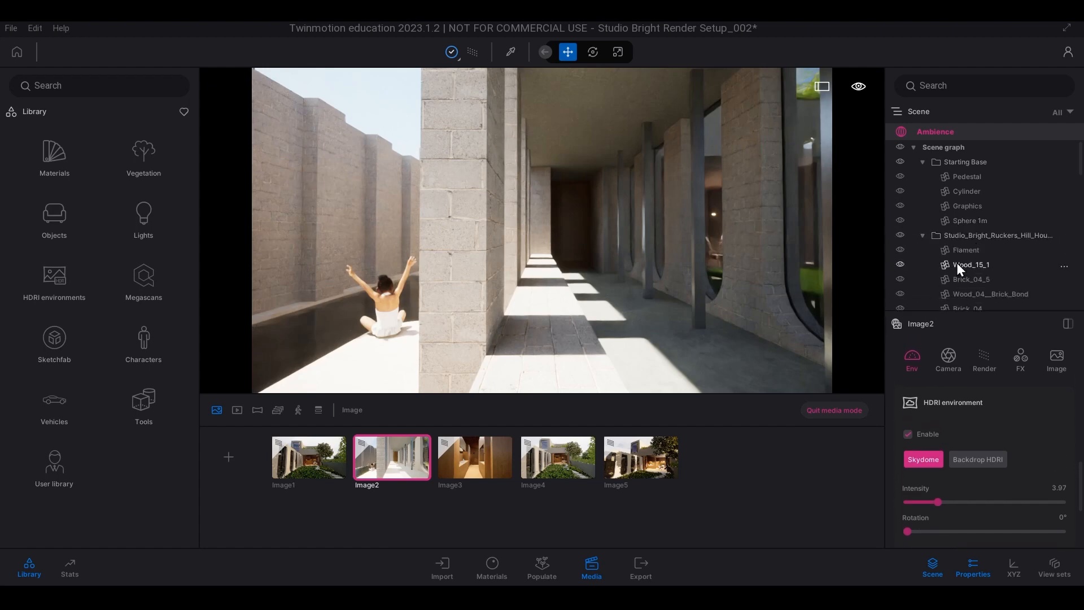
{"action": "scroll", "coordinate": [993, 264], "scroll_direction": "down", "scroll_amount": 3}
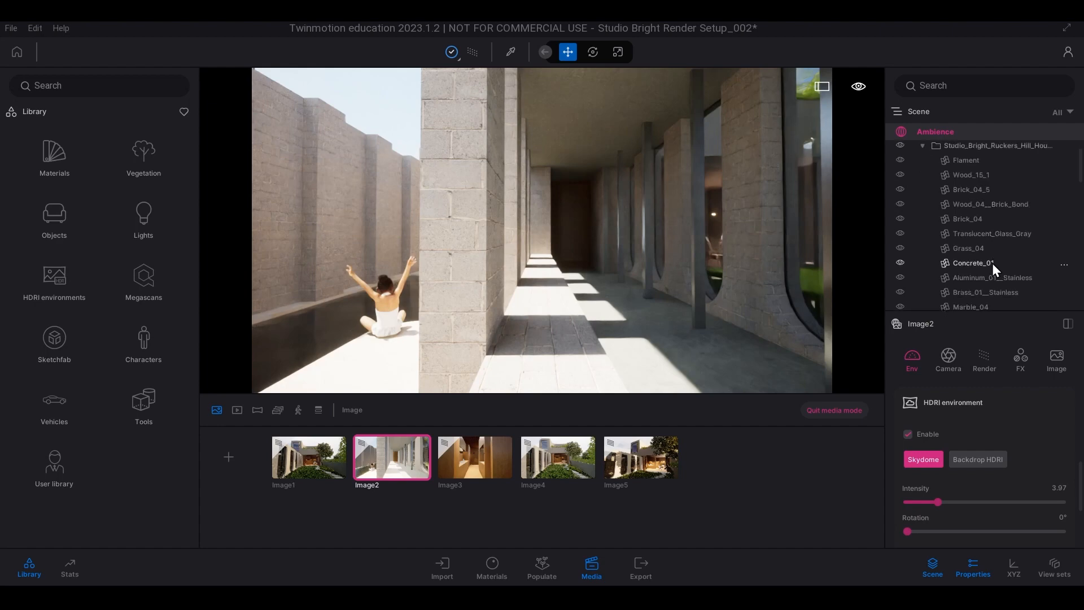
{"action": "scroll", "coordinate": [974, 258], "scroll_direction": "down", "scroll_amount": 10}
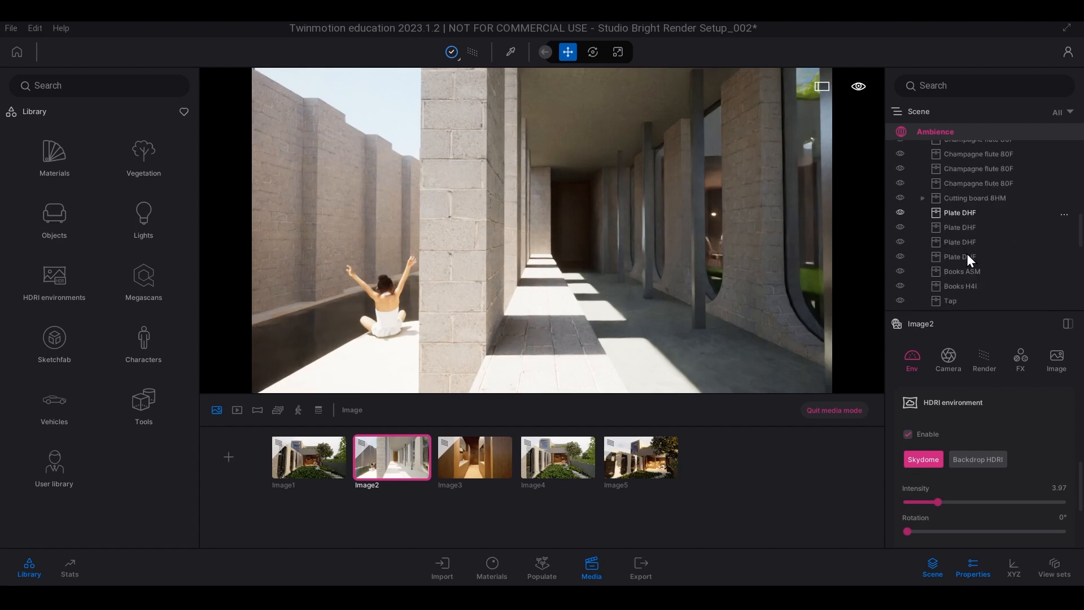
{"action": "scroll", "coordinate": [1018, 232], "scroll_direction": "down", "scroll_amount": 10}
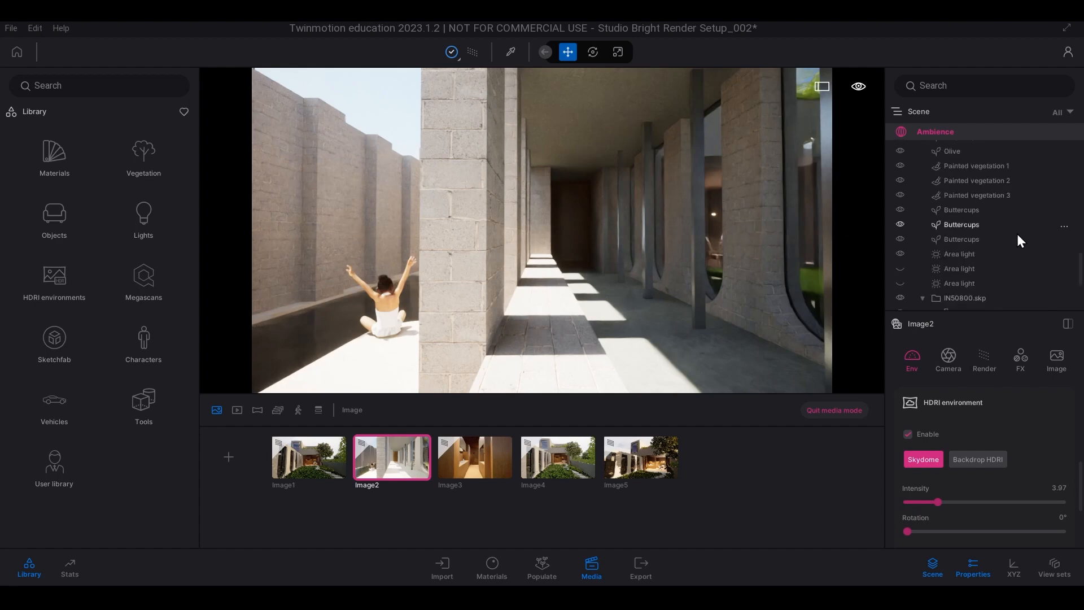
{"action": "scroll", "coordinate": [1017, 234], "scroll_direction": "down", "scroll_amount": 4}
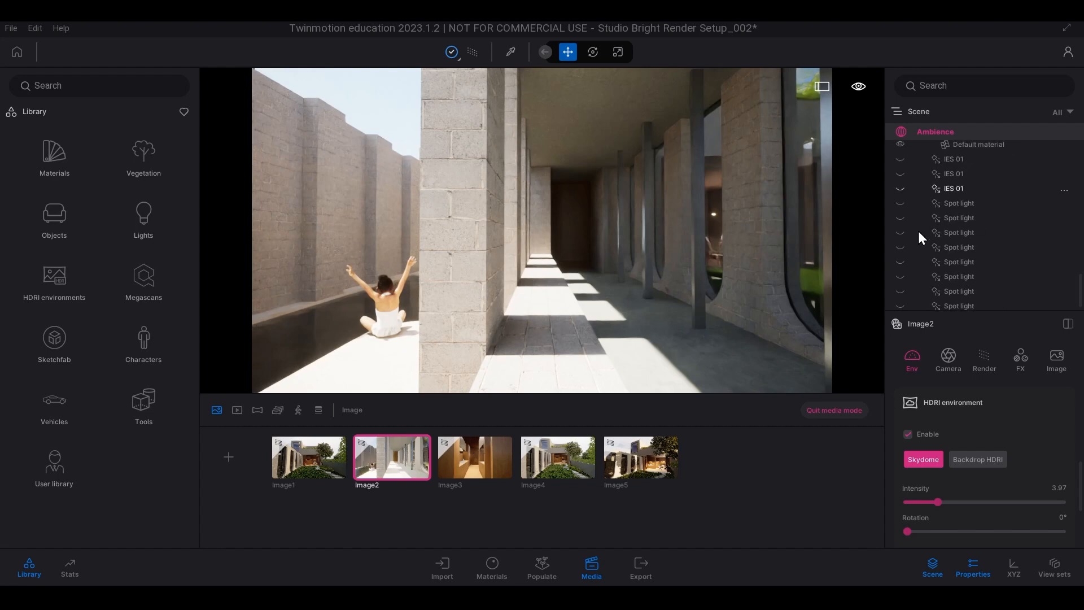
{"action": "scroll", "coordinate": [988, 262], "scroll_direction": "down", "scroll_amount": 1}
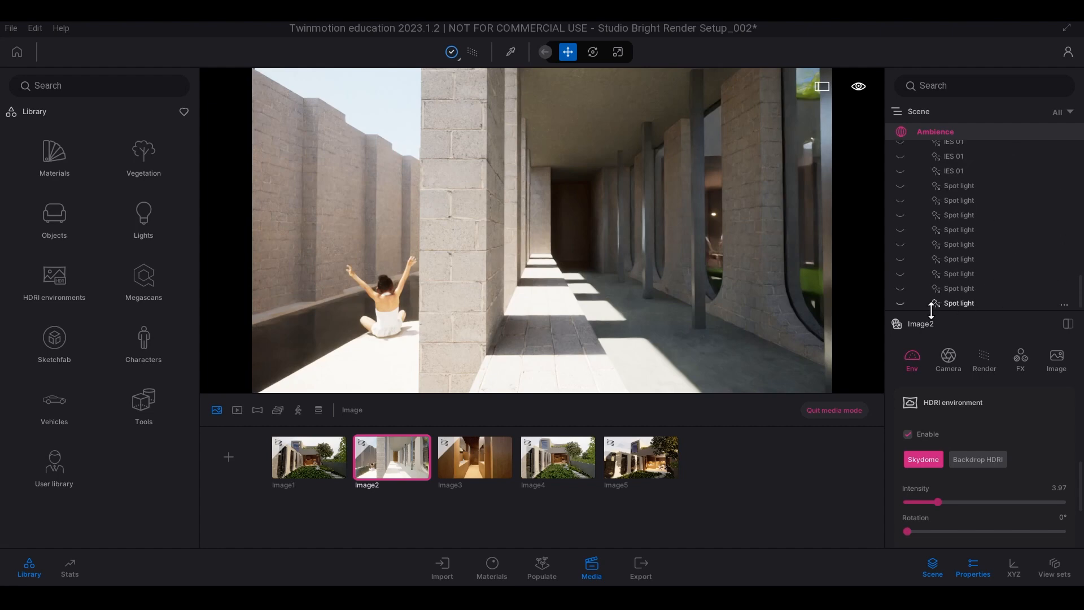
{"action": "left_click", "coordinate": [980, 302]}
{"action": "scroll", "coordinate": [961, 234], "scroll_direction": "up", "scroll_amount": 3}
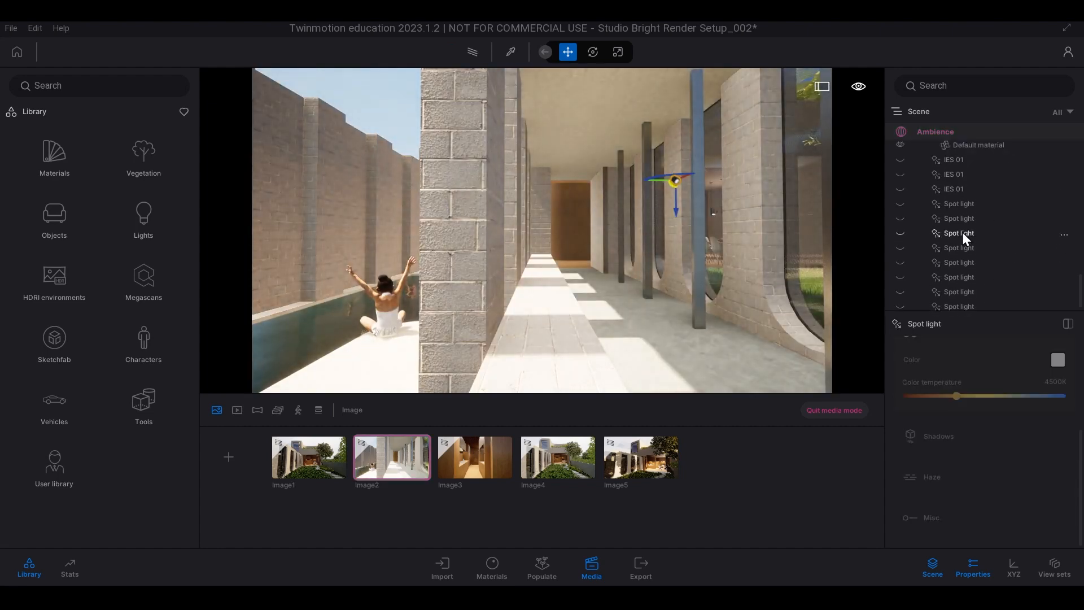
{"action": "left_click", "coordinate": [961, 196], "text": "shift"}
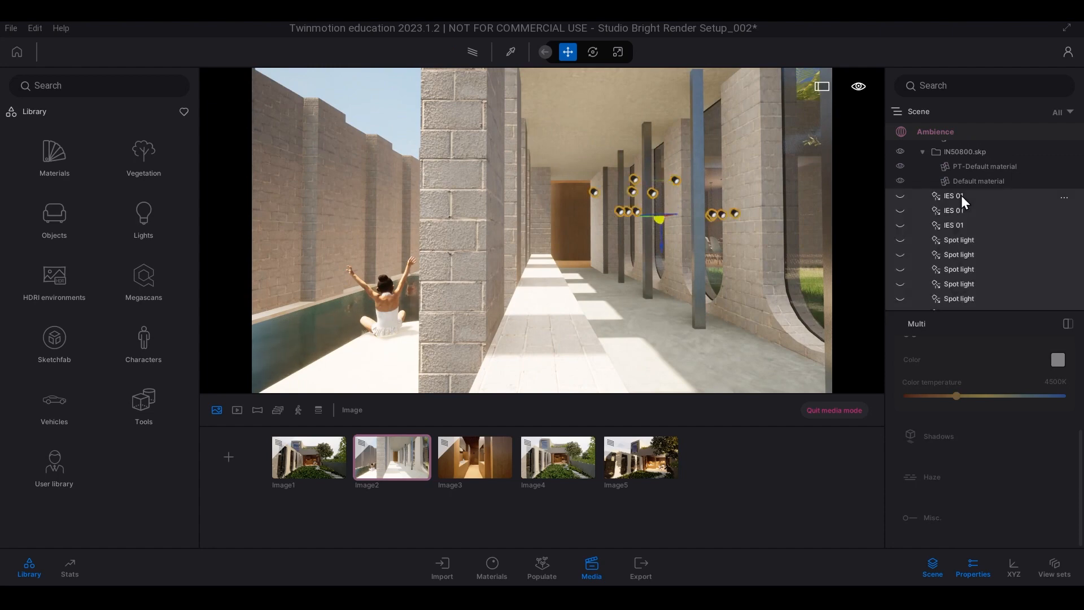
{"action": "left_click", "coordinate": [900, 196]}
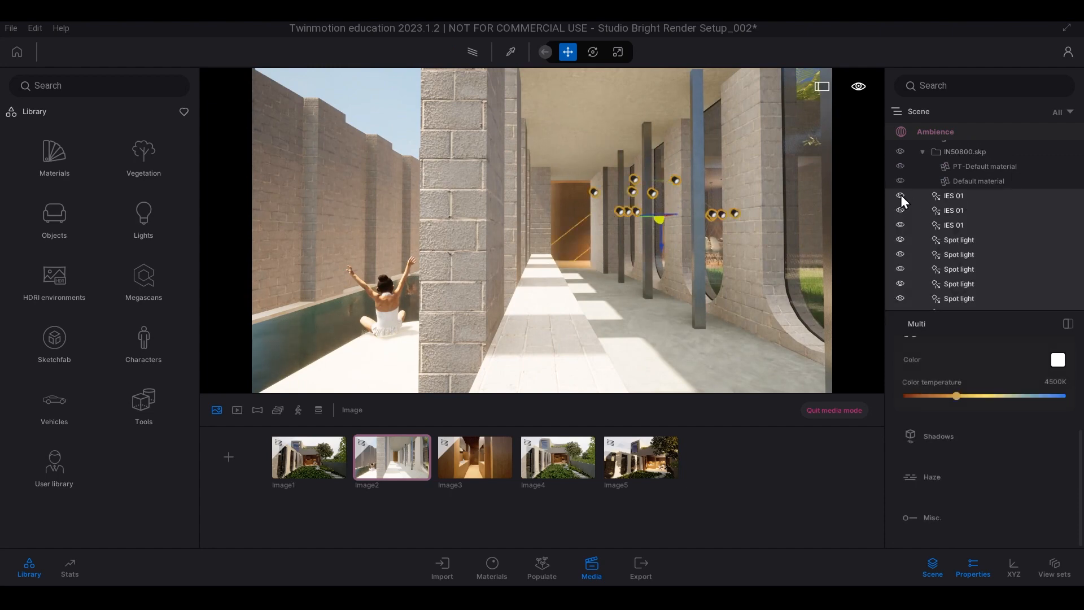
- Refresh Image2 with its interior lights shown and compare its light visibility with Image1's
{"action": "left_click", "coordinate": [449, 295]}
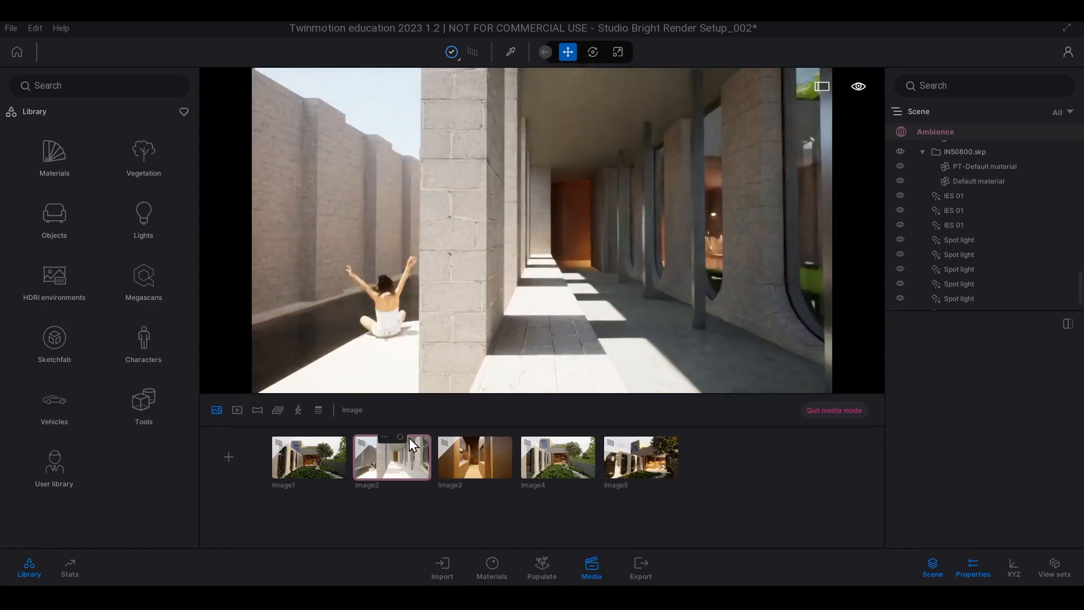
{"action": "left_click", "coordinate": [400, 436]}
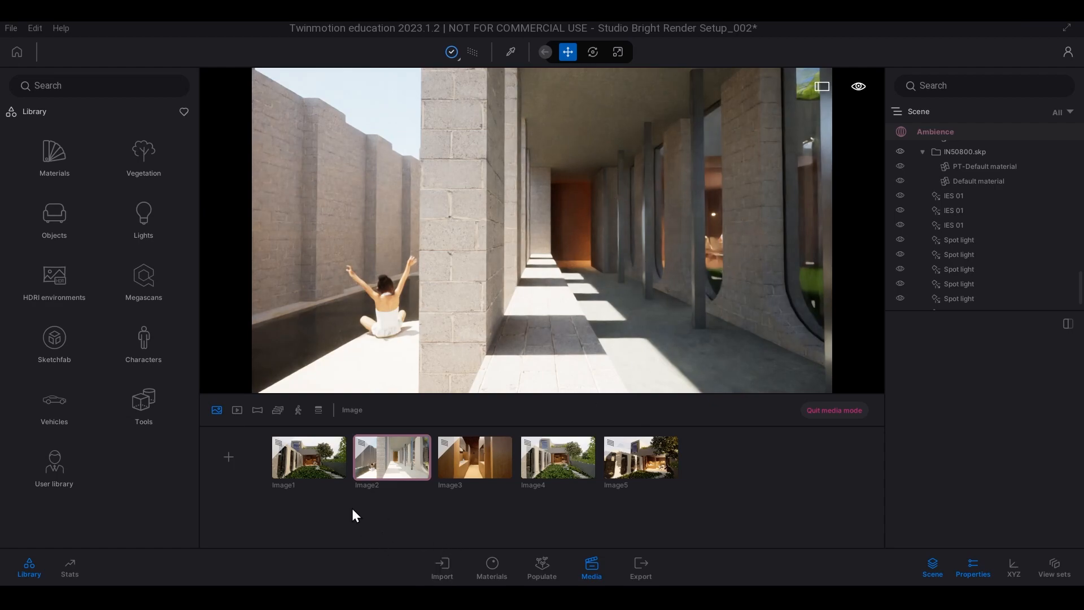
{"action": "left_click", "coordinate": [332, 469]}
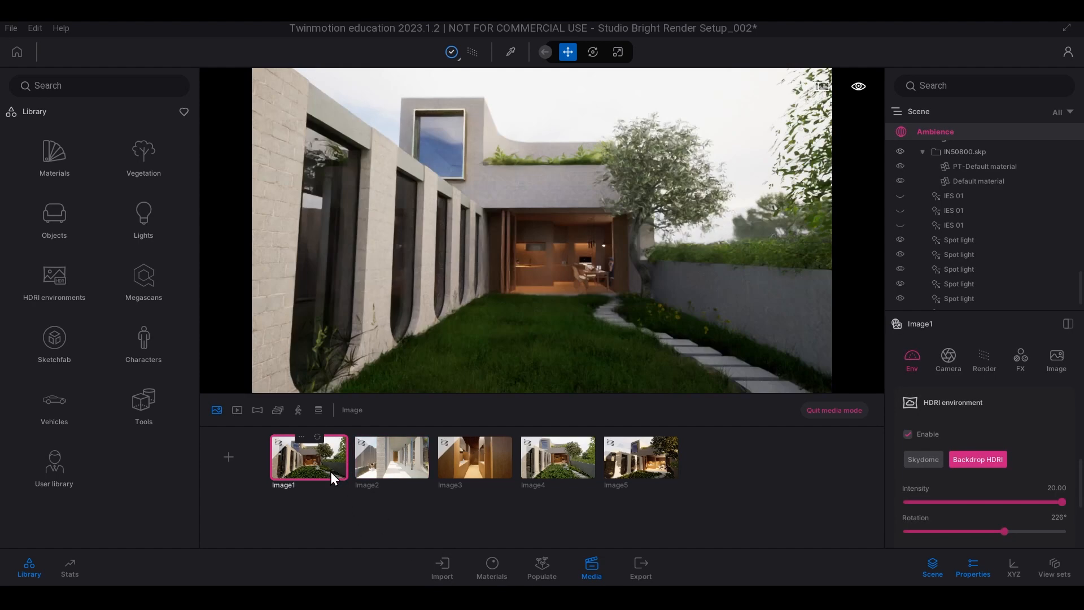
{"action": "left_click", "coordinate": [390, 466]}
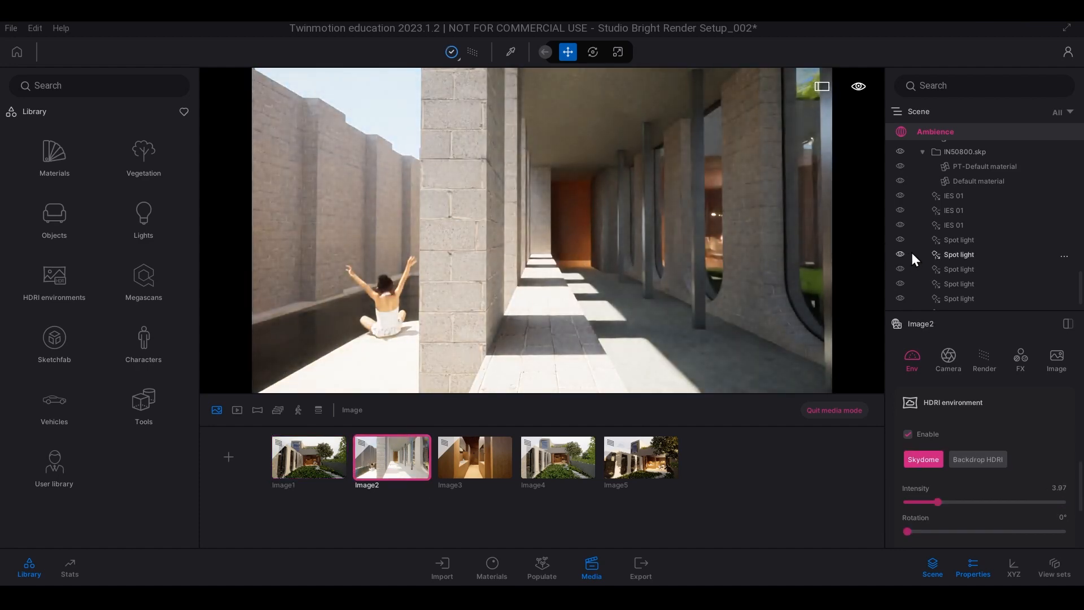
- Hide all the IES 01 and spot lights in Image2 and refresh the saved image
{"action": "scroll", "coordinate": [916, 248], "scroll_direction": "down", "scroll_amount": 2}
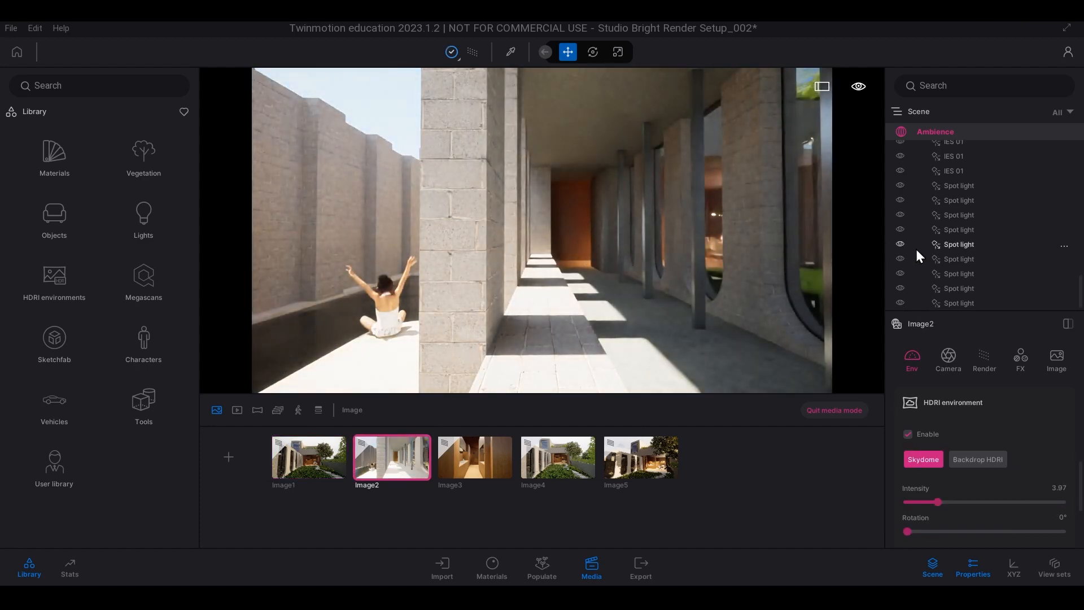
{"action": "left_click", "coordinate": [934, 301]}
{"action": "scroll", "coordinate": [944, 192], "scroll_direction": "up", "scroll_amount": 2}
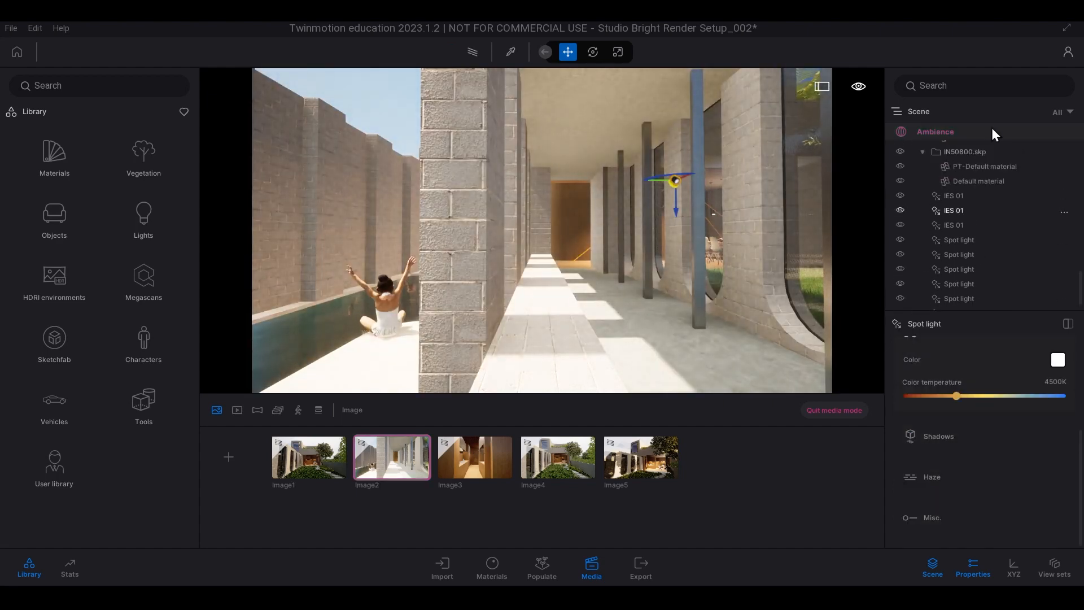
{"action": "scroll", "coordinate": [973, 199], "scroll_direction": "up", "scroll_amount": 1}
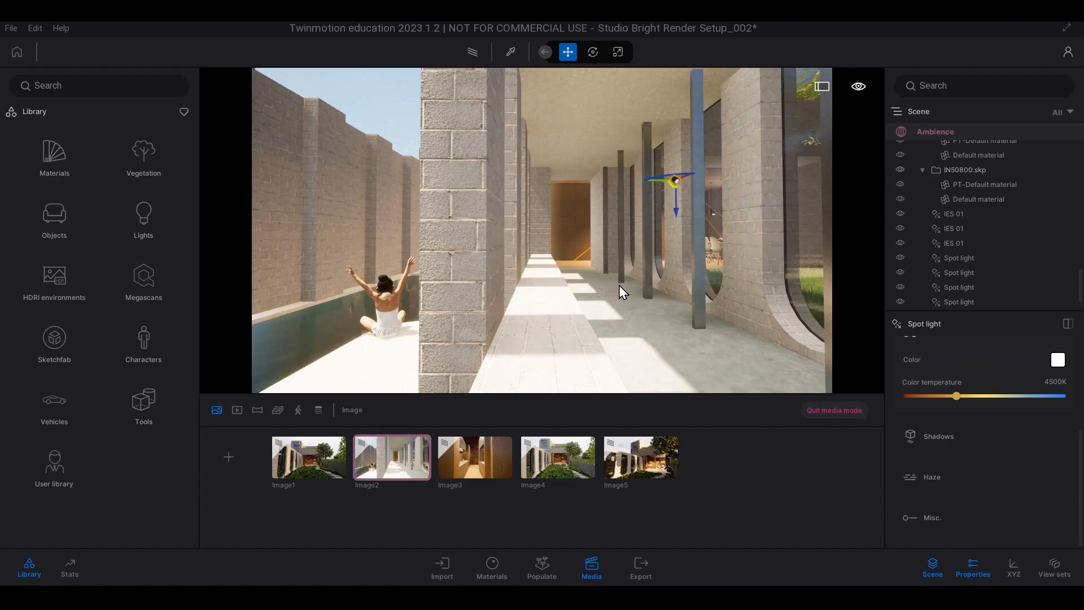
{"action": "left_click", "coordinate": [956, 215], "text": "shift"}
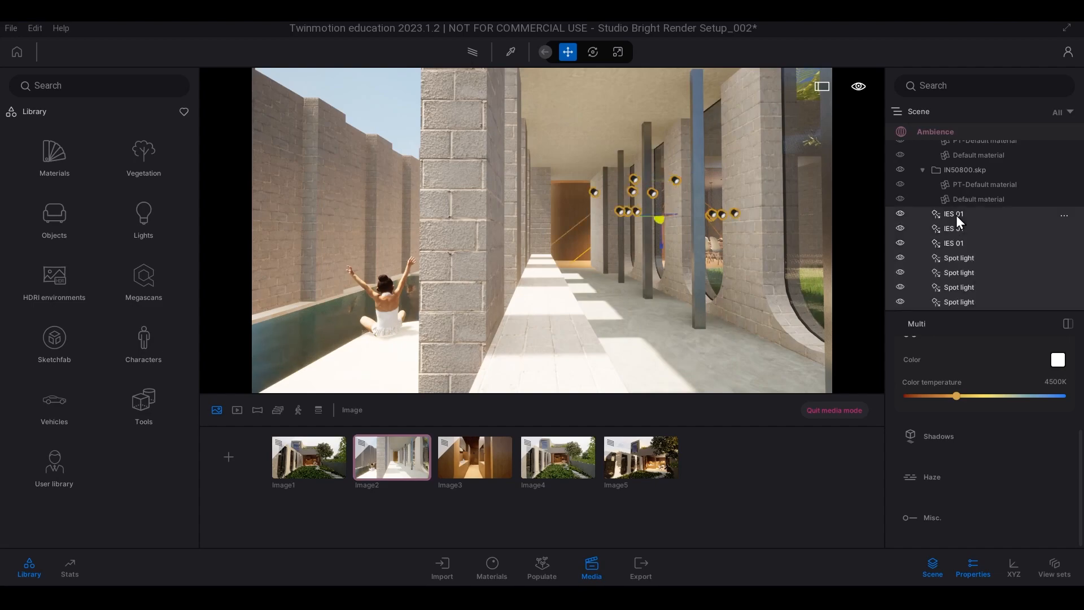
{"action": "left_click", "coordinate": [900, 214]}
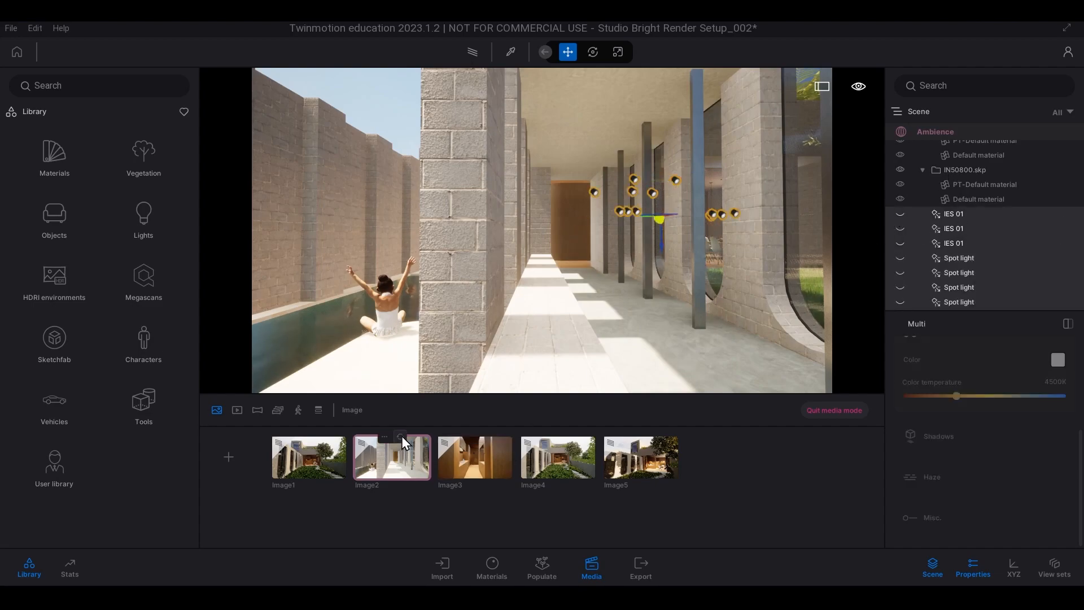
{"action": "left_click", "coordinate": [400, 436]}
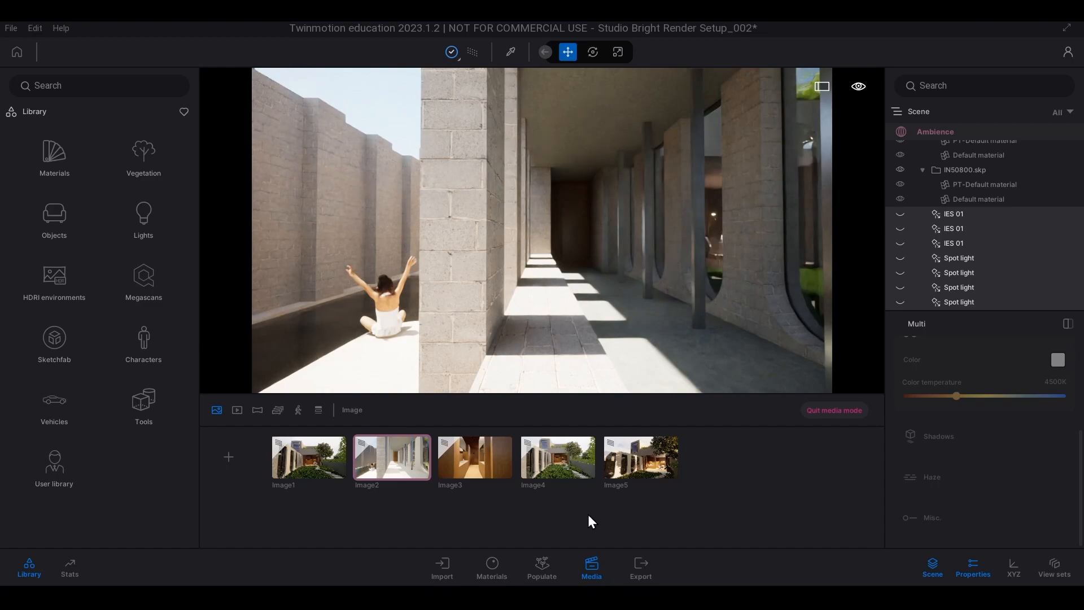
- Compare the light visibility stored in Image1, Image2 and Image3, ending on the kitchen view of Image3
{"action": "left_click", "coordinate": [338, 453]}
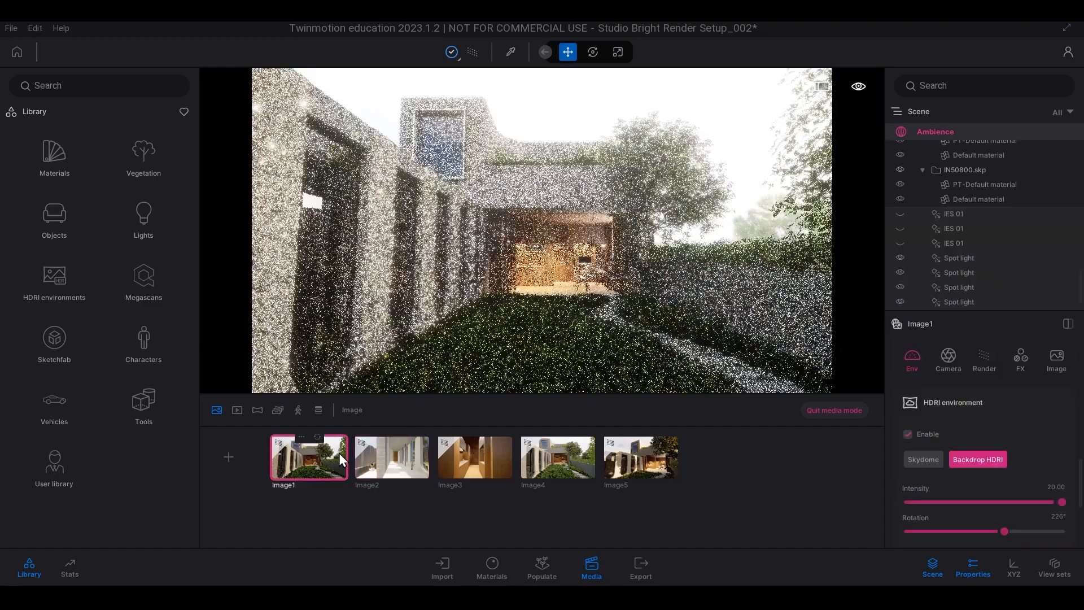
{"action": "scroll", "coordinate": [944, 242], "scroll_direction": "down", "scroll_amount": 2}
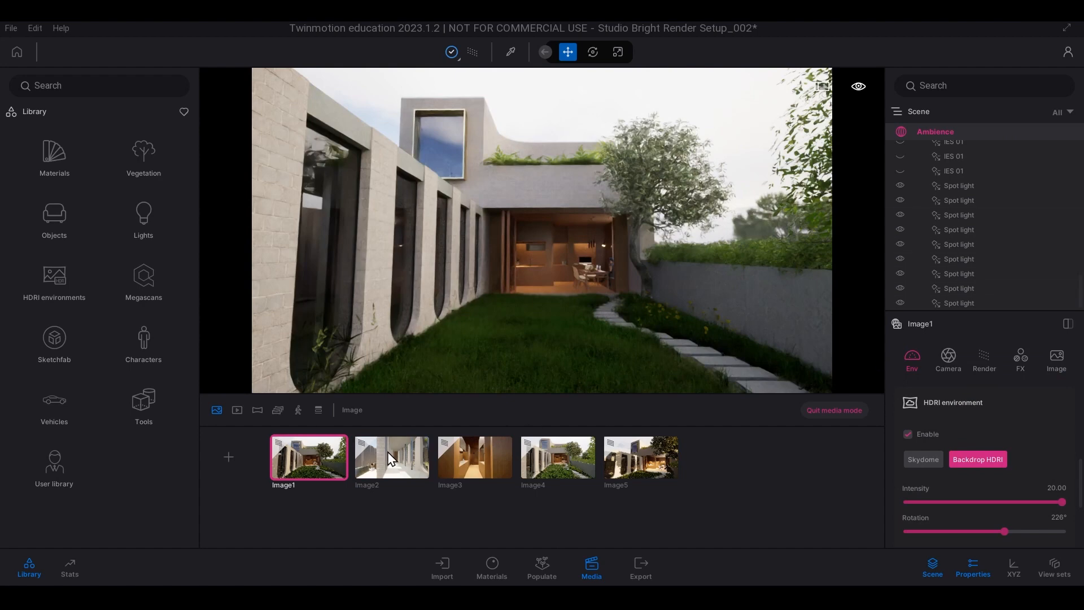
{"action": "left_click", "coordinate": [369, 472]}
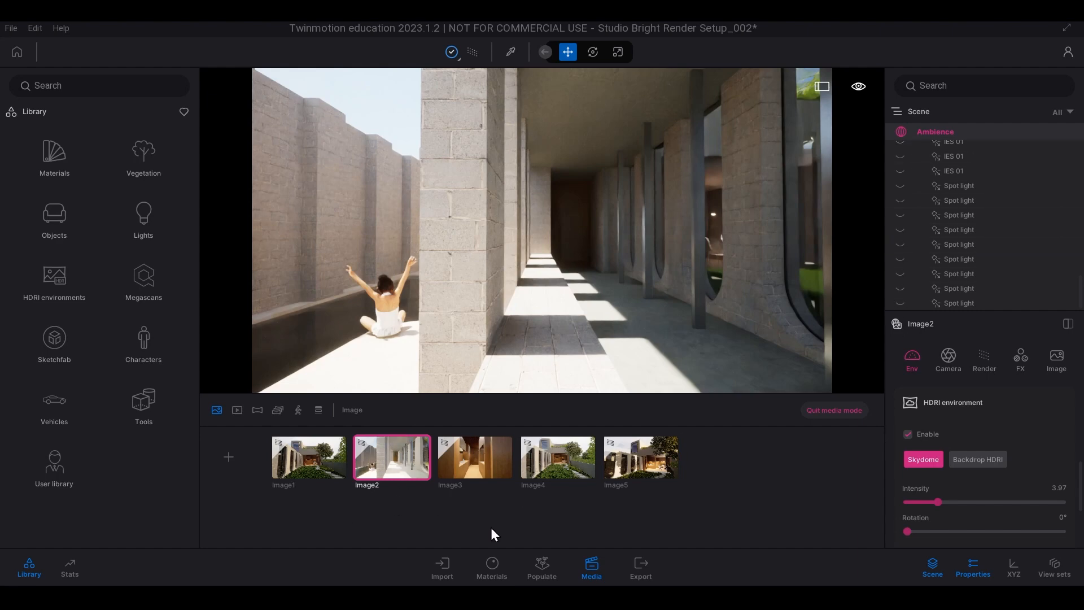
{"action": "left_click", "coordinate": [485, 472]}
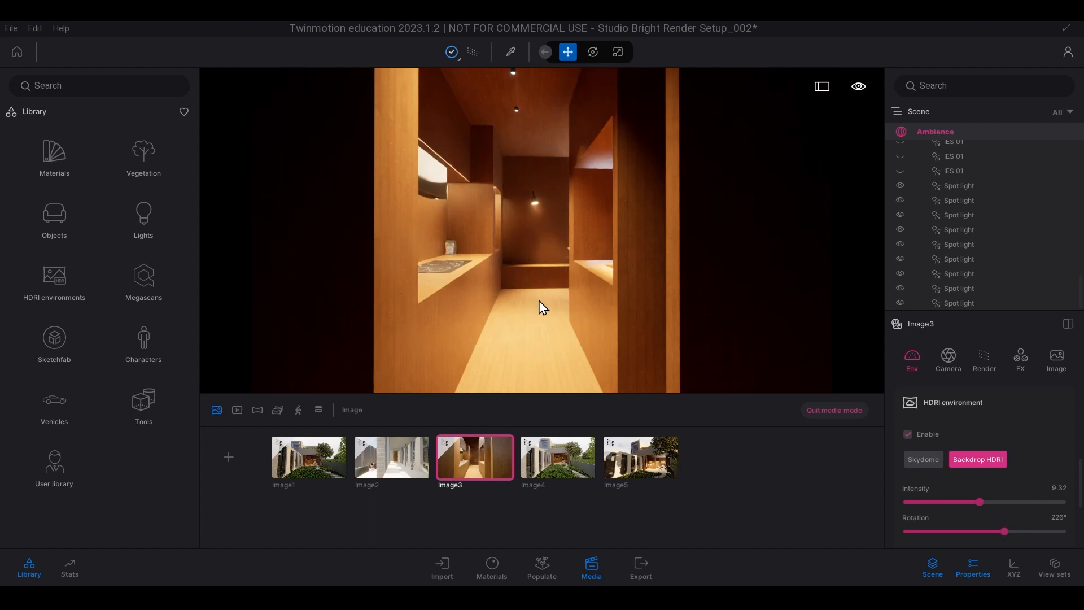
- Apply the Megascans Wooden Floor board surface to the wood walls and cabinets of Image3's kitchen
{"action": "left_click", "coordinate": [597, 326]}
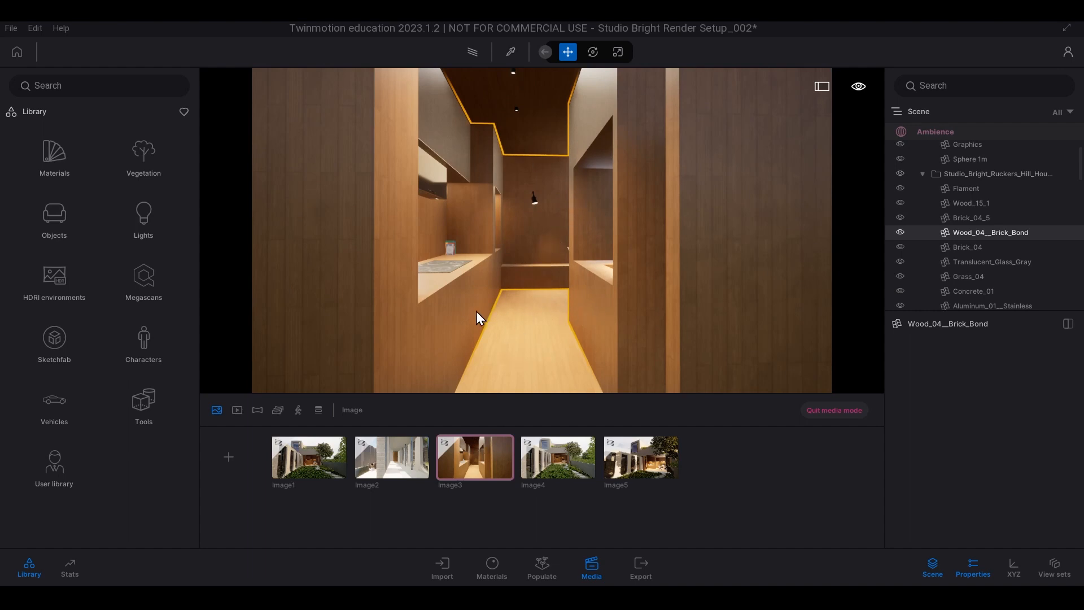
{"action": "left_click", "coordinate": [145, 291]}
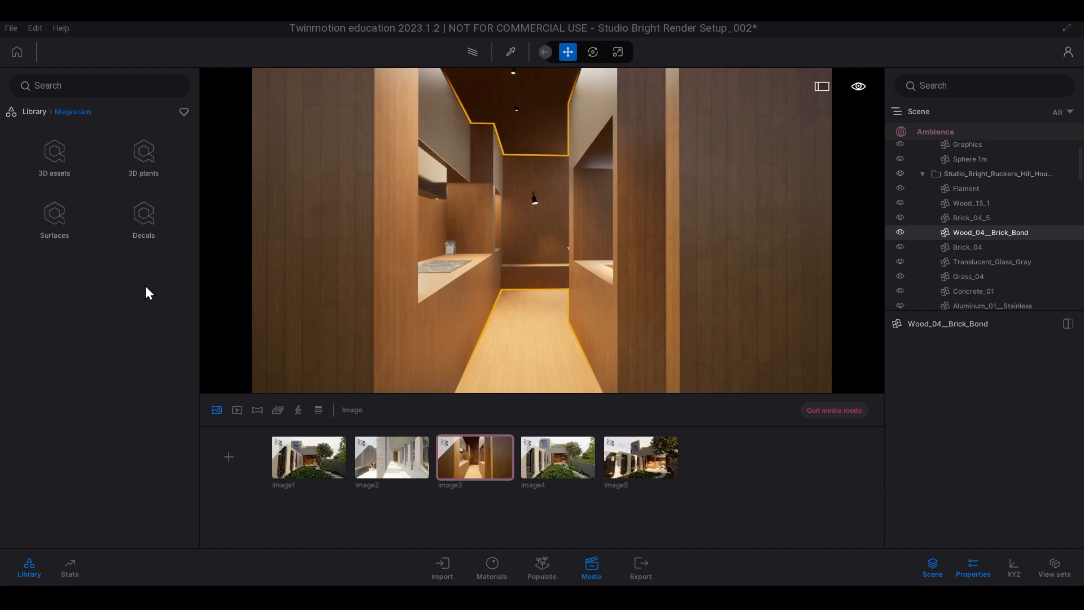
{"action": "left_click", "coordinate": [56, 233]}
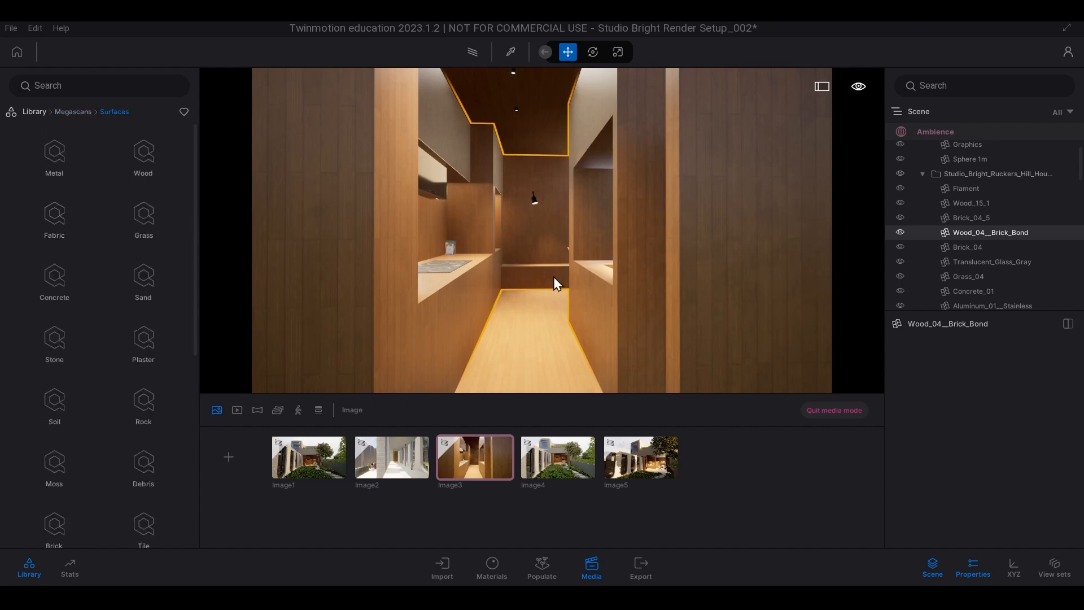
{"action": "left_click", "coordinate": [143, 150]}
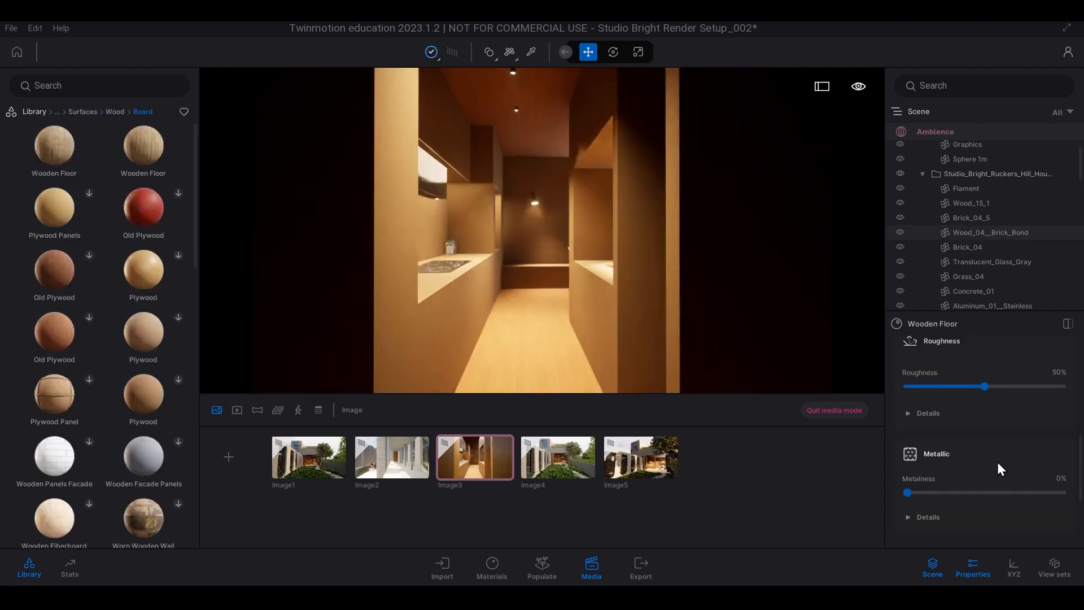
- Set the Wooden Floor material's UV scale to 50 and check the wood in Image1 and Image3
{"action": "scroll", "coordinate": [998, 457], "scroll_direction": "up", "scroll_amount": 4}
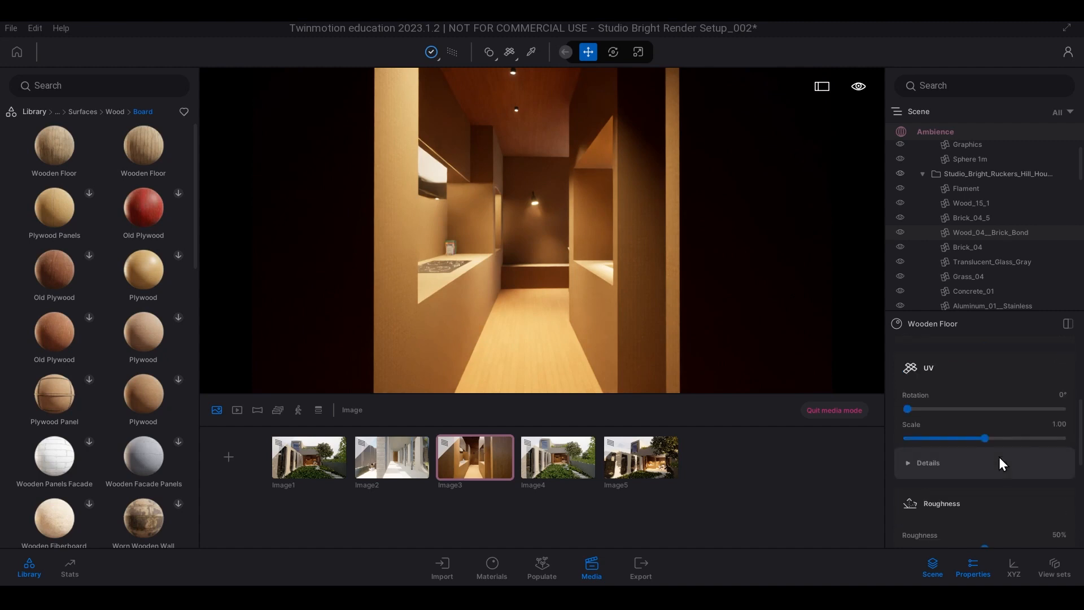
{"action": "scroll", "coordinate": [998, 456], "scroll_direction": "up", "scroll_amount": 4}
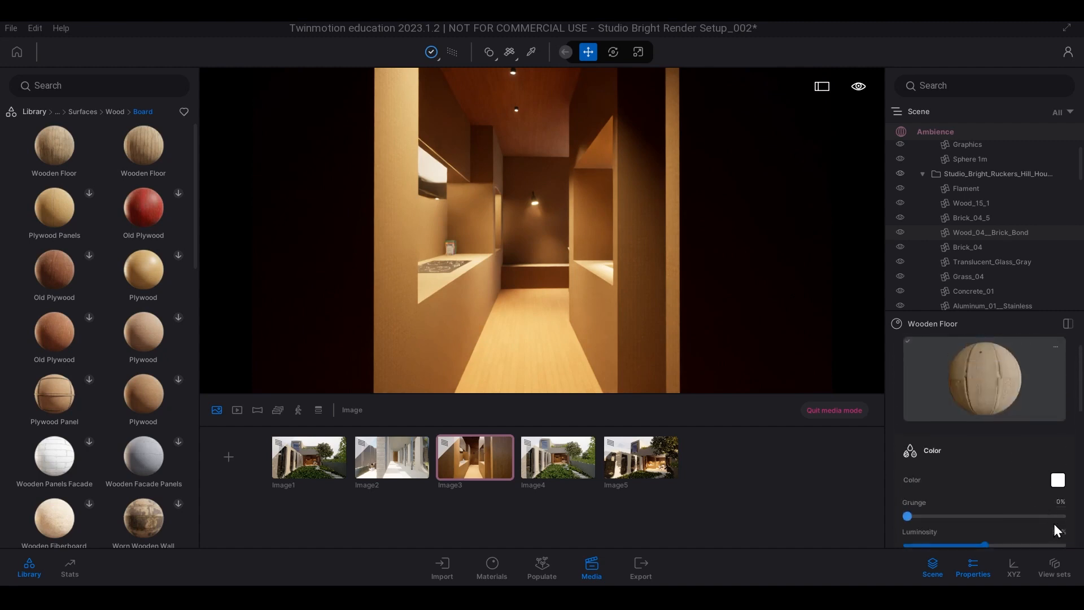
{"action": "scroll", "coordinate": [1054, 522], "scroll_direction": "down", "scroll_amount": 2}
{"action": "scroll", "coordinate": [1047, 526], "scroll_direction": "up", "scroll_amount": 2}
{"action": "scroll", "coordinate": [1041, 478], "scroll_direction": "down", "scroll_amount": 3}
{"action": "type", "text": "50"}
{"action": "key", "text": "Return"}
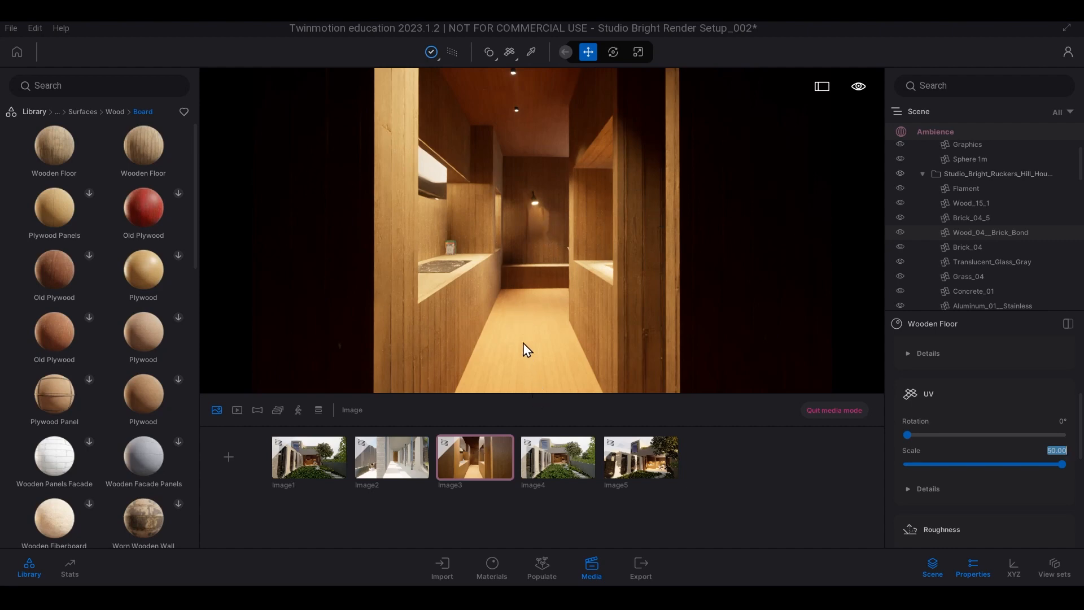
{"action": "left_click", "coordinate": [326, 467]}
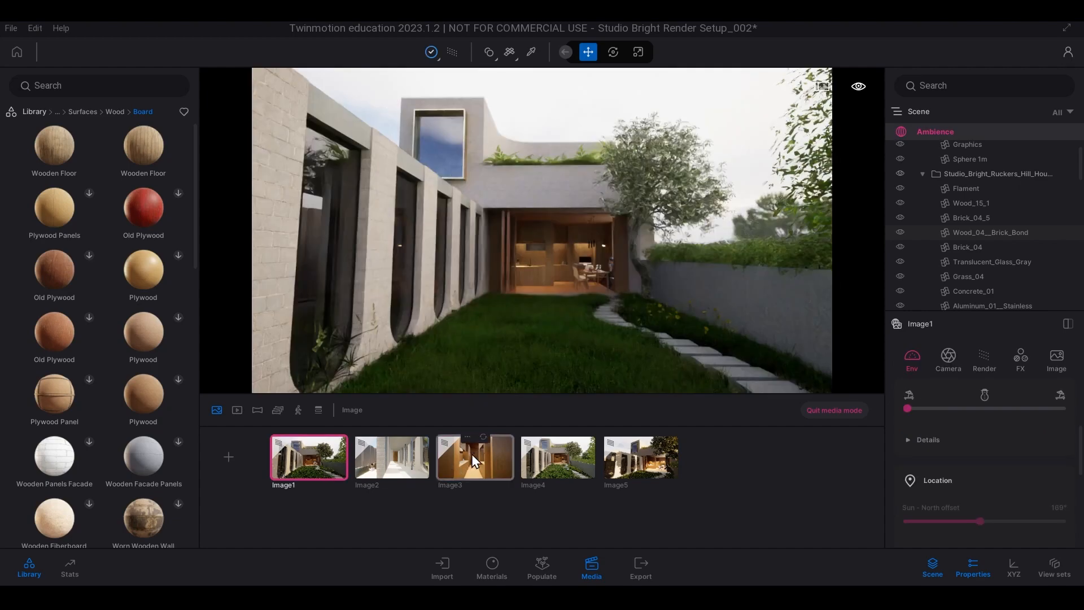
{"action": "left_click", "coordinate": [493, 455]}
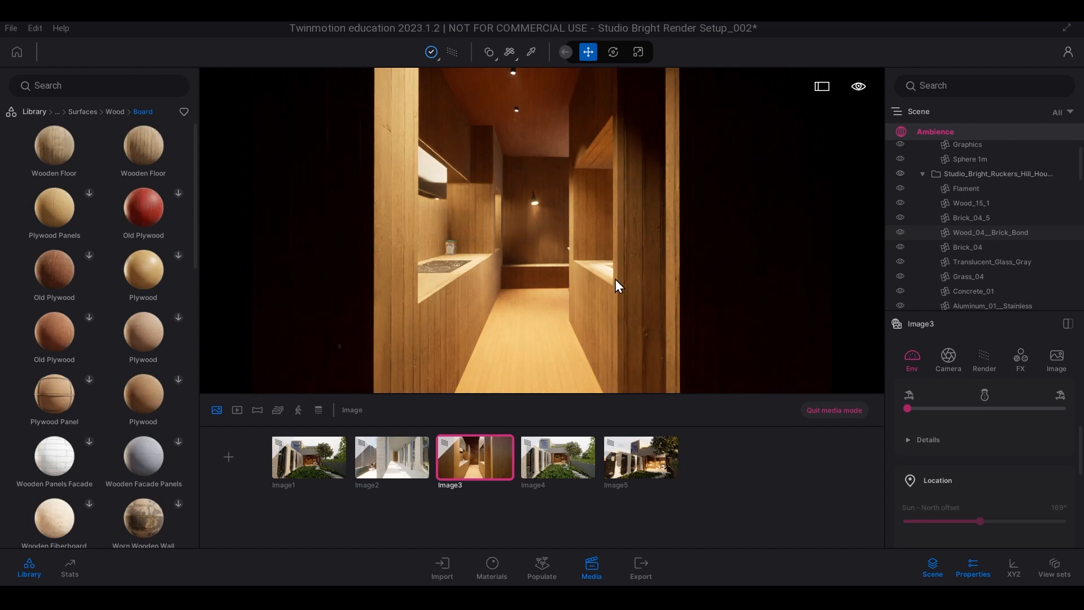
- Compare the wood finish in the exterior view of Image1 with the kitchen view of Image3
{"action": "left_click", "coordinate": [296, 449]}
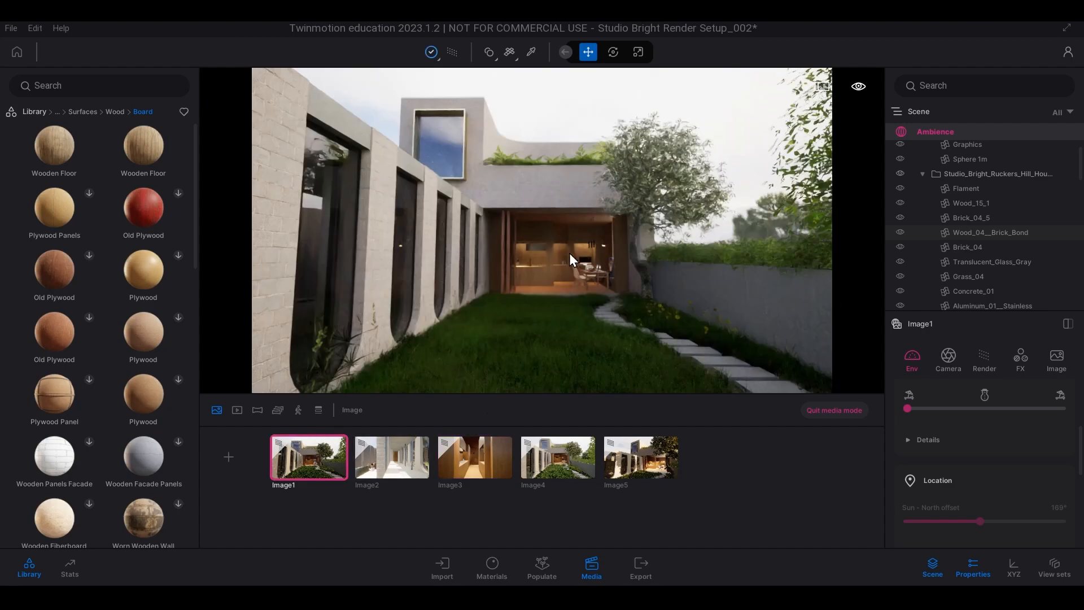
{"action": "left_click", "coordinate": [456, 461]}
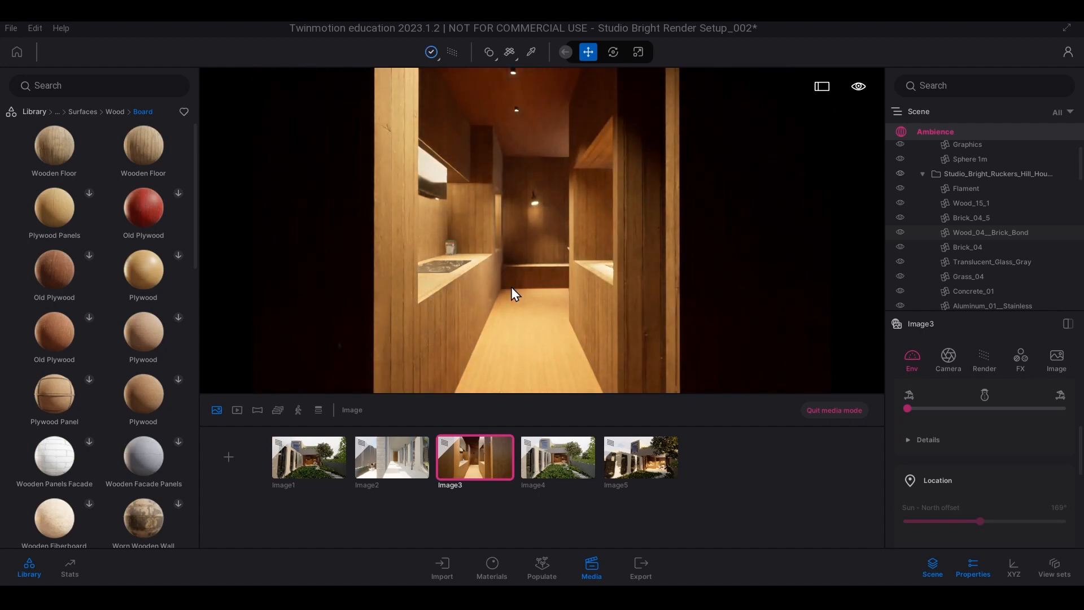
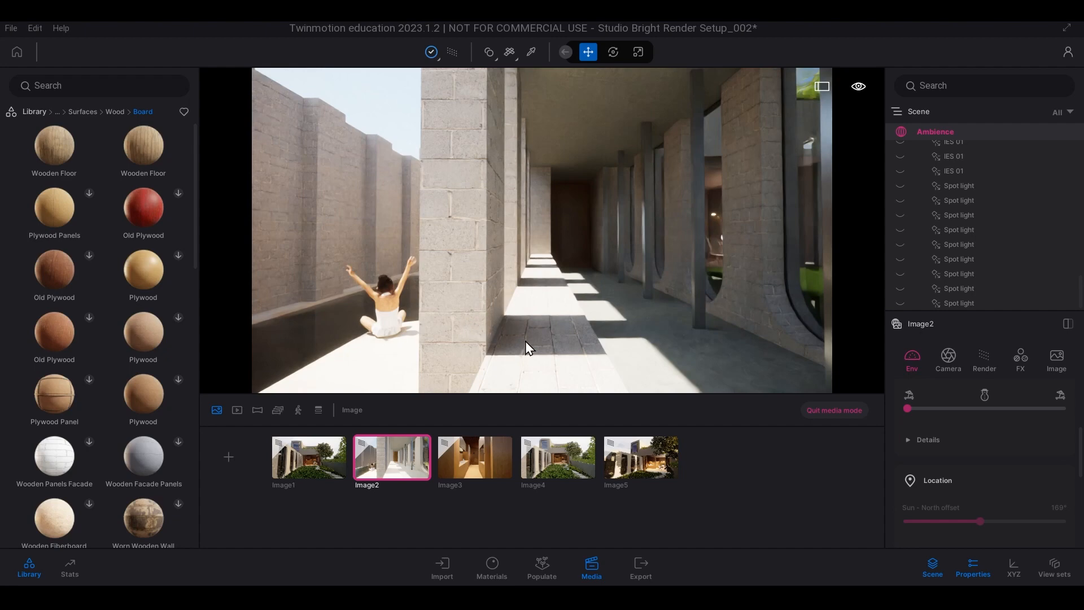
- Enable depth of field in Image2's camera settings, toggling it off and on to compare the effect
{"action": "left_click", "coordinate": [954, 357]}
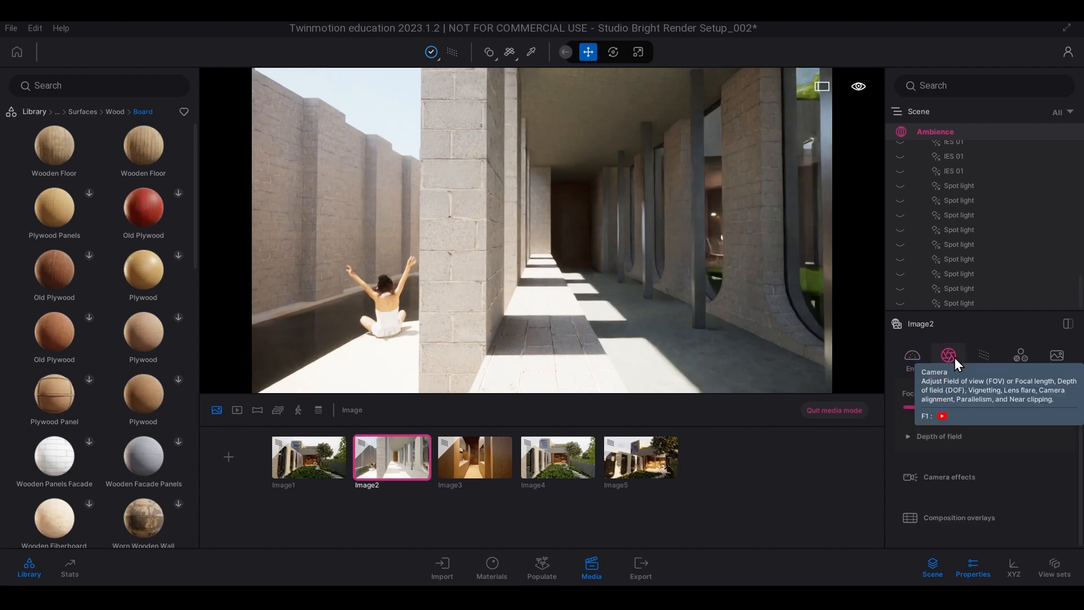
{"action": "left_click", "coordinate": [916, 438]}
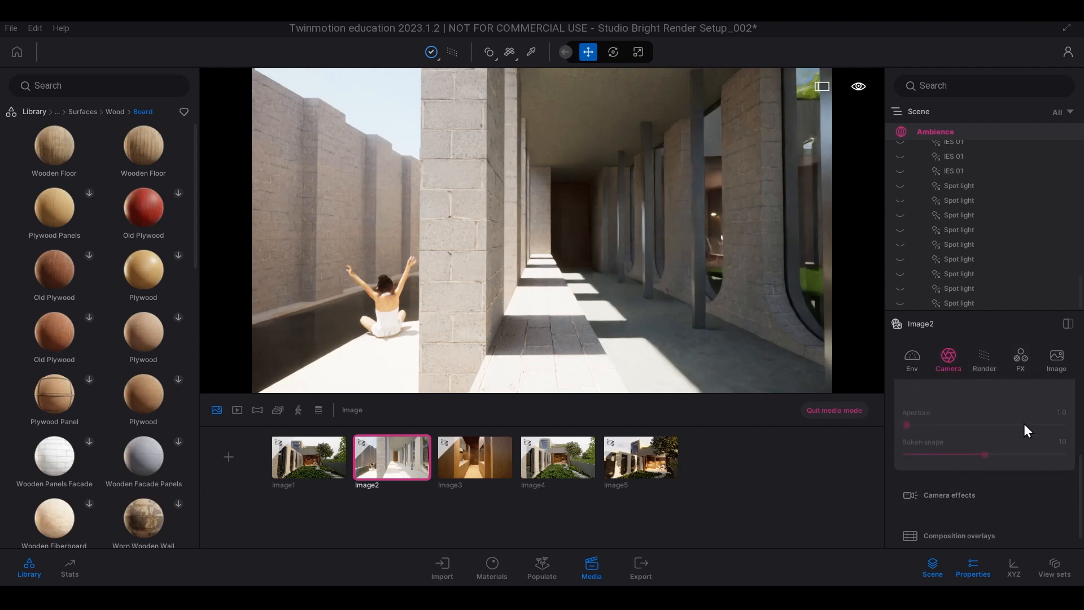
{"action": "scroll", "coordinate": [1021, 424], "scroll_direction": "up", "scroll_amount": 5}
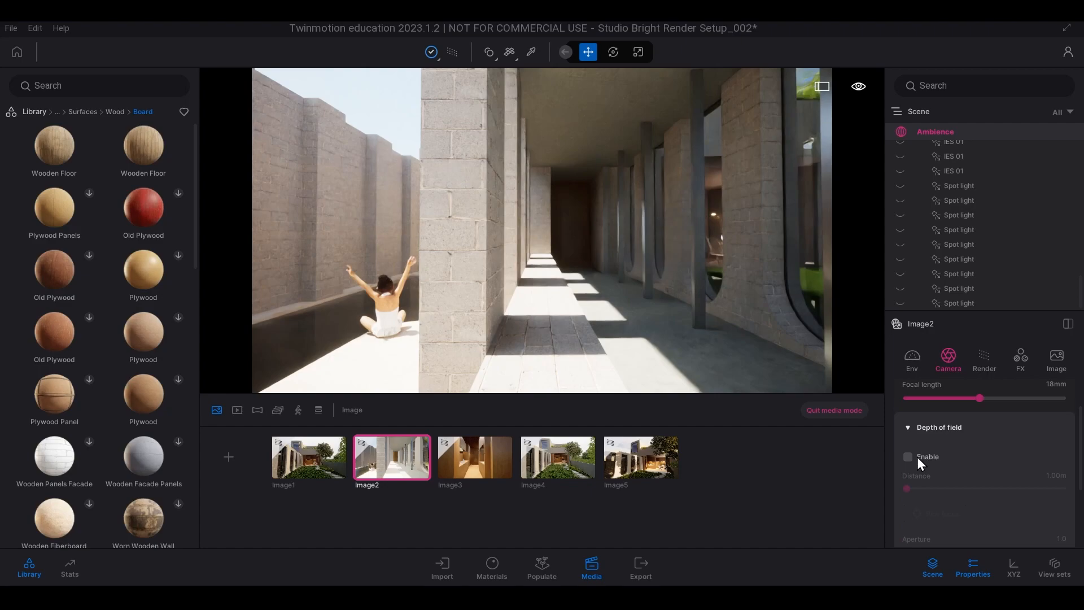
{"action": "left_click", "coordinate": [917, 456]}
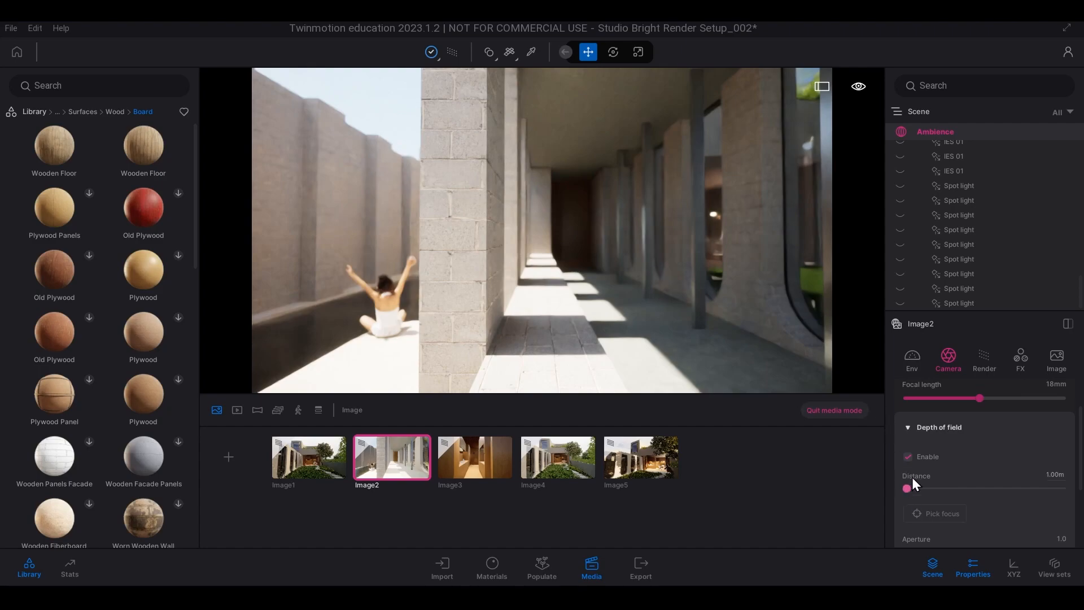
{"action": "left_click", "coordinate": [908, 457]}
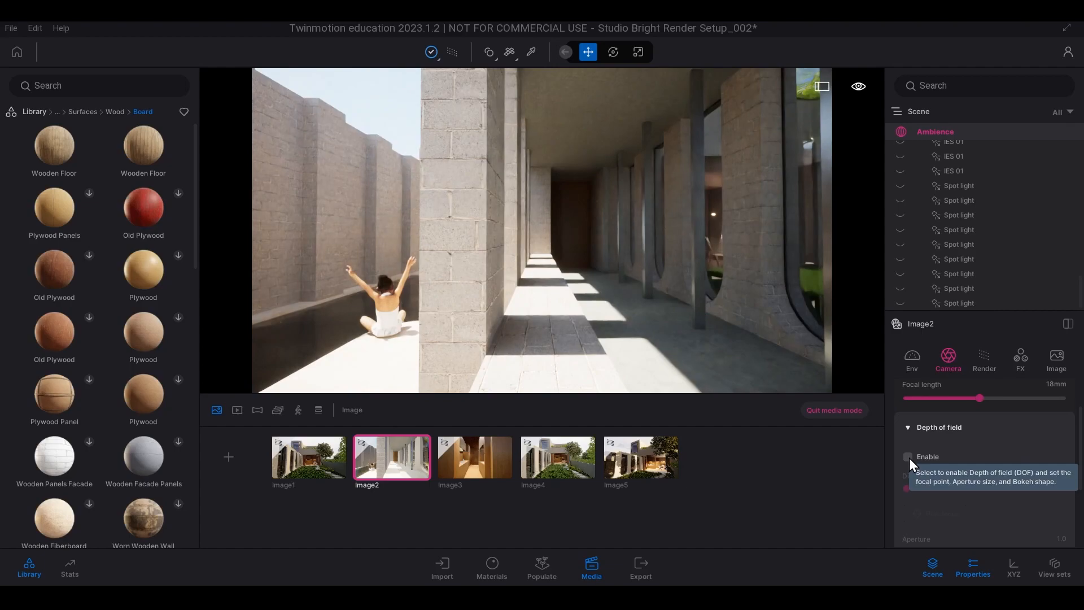
{"action": "left_click", "coordinate": [907, 457]}
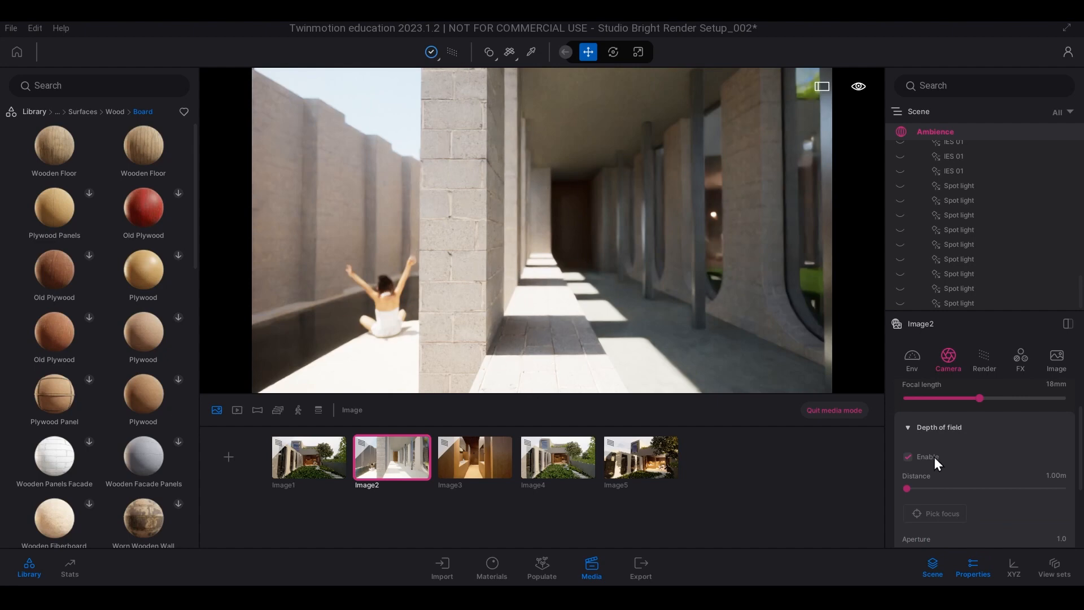
- Pick focus points along Image2's corridor and set the final depth-of-field focus on the near brick pillar
{"action": "left_click", "coordinate": [933, 513]}
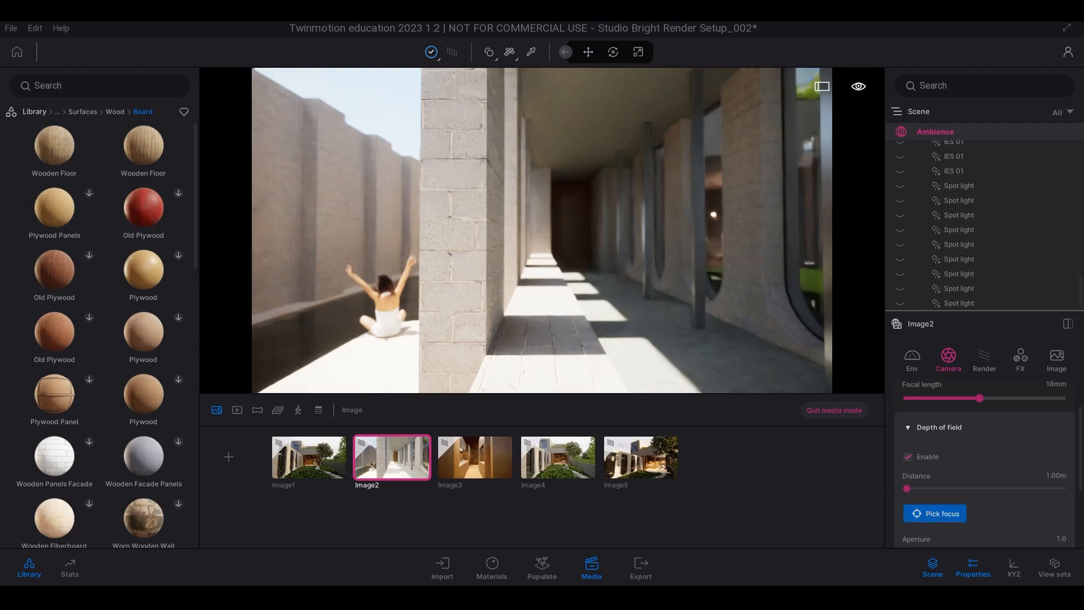
{"action": "left_click", "coordinate": [649, 228]}
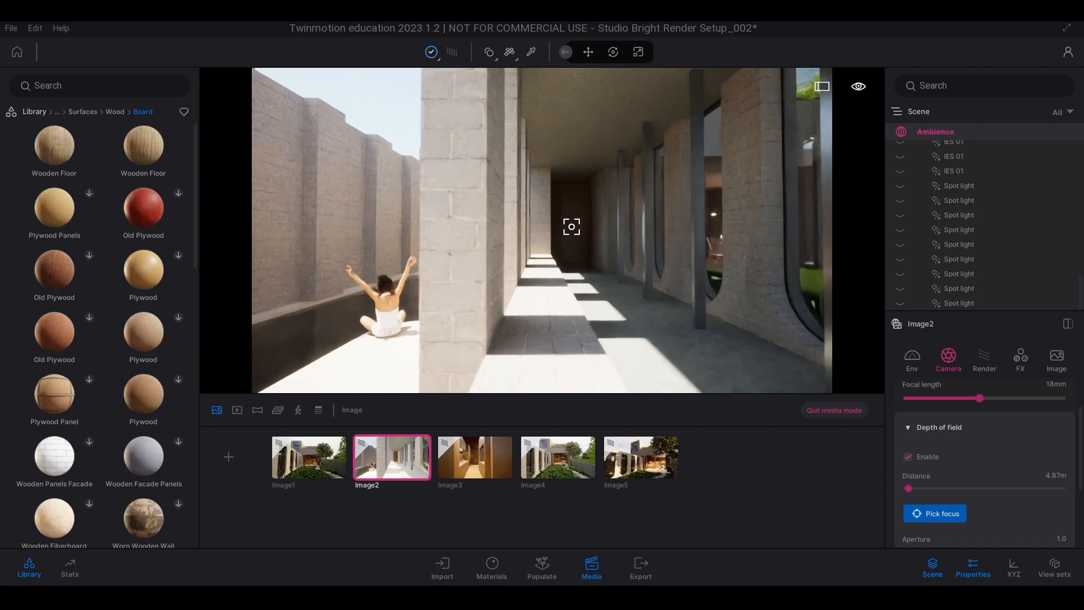
{"action": "left_click", "coordinate": [571, 226]}
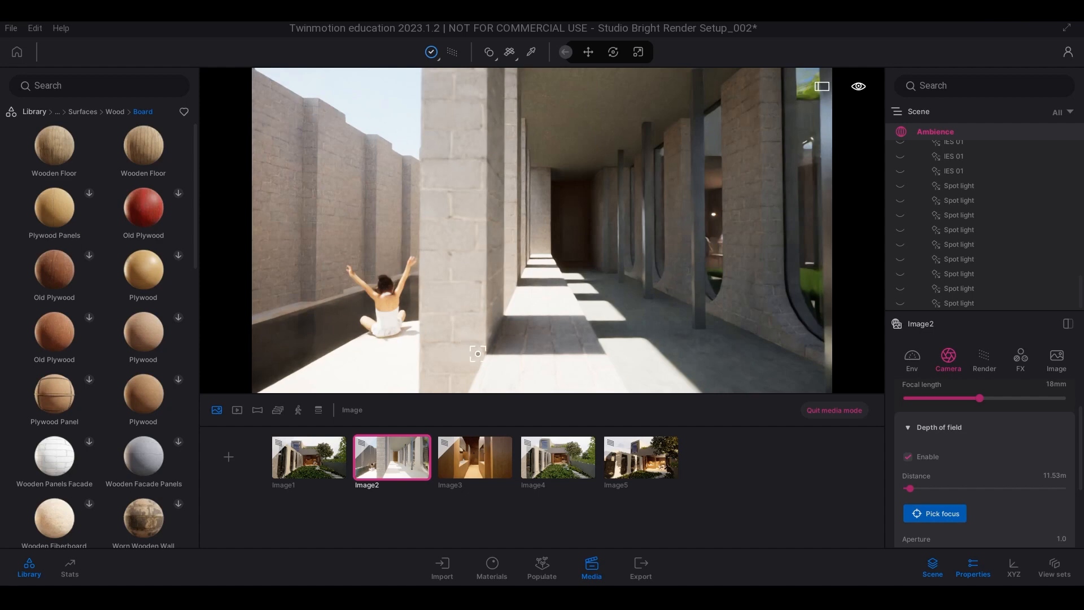
{"action": "left_click", "coordinate": [922, 509]}
{"action": "left_click", "coordinate": [463, 259]}
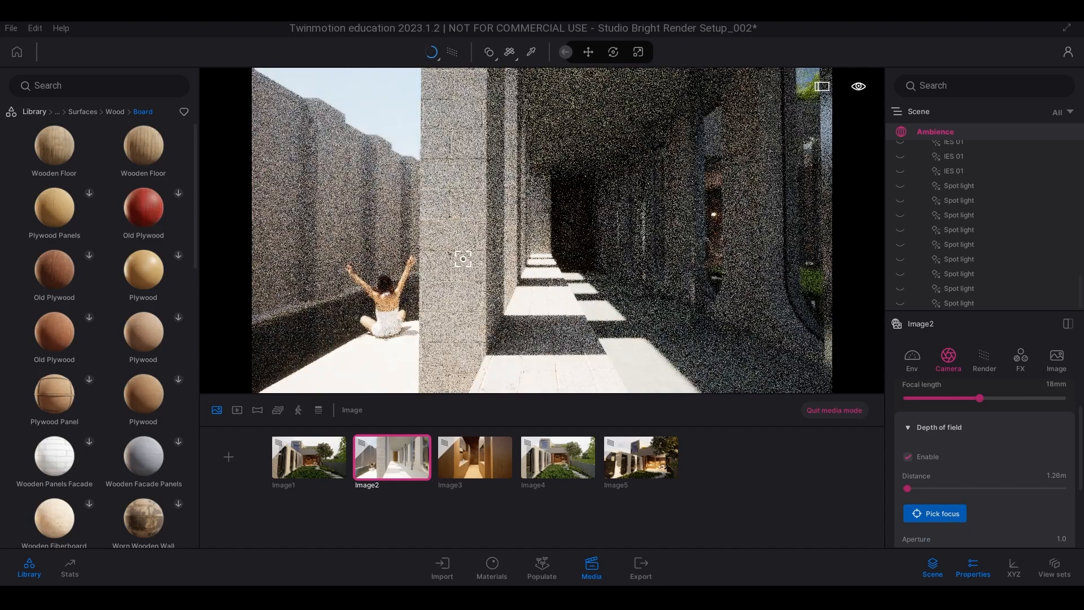
- Test Image2's depth-of-field aperture at 10.0 and return it to 1.0
{"action": "scroll", "coordinate": [998, 470], "scroll_direction": "down", "scroll_amount": 1}
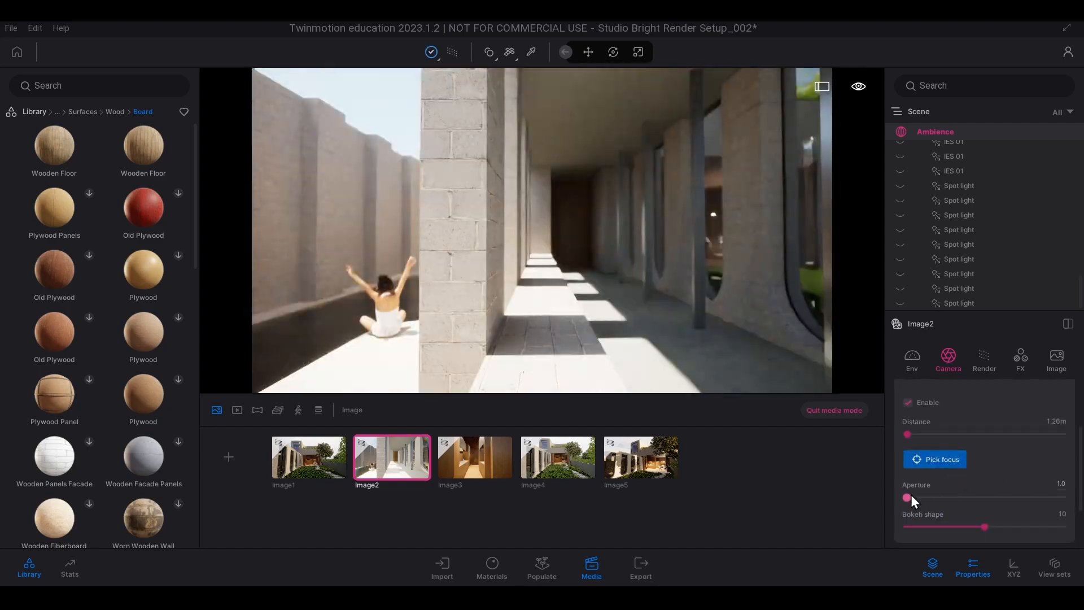
{"action": "left_click_drag", "start_coordinate": [907, 497], "coordinate": [1072, 503]}
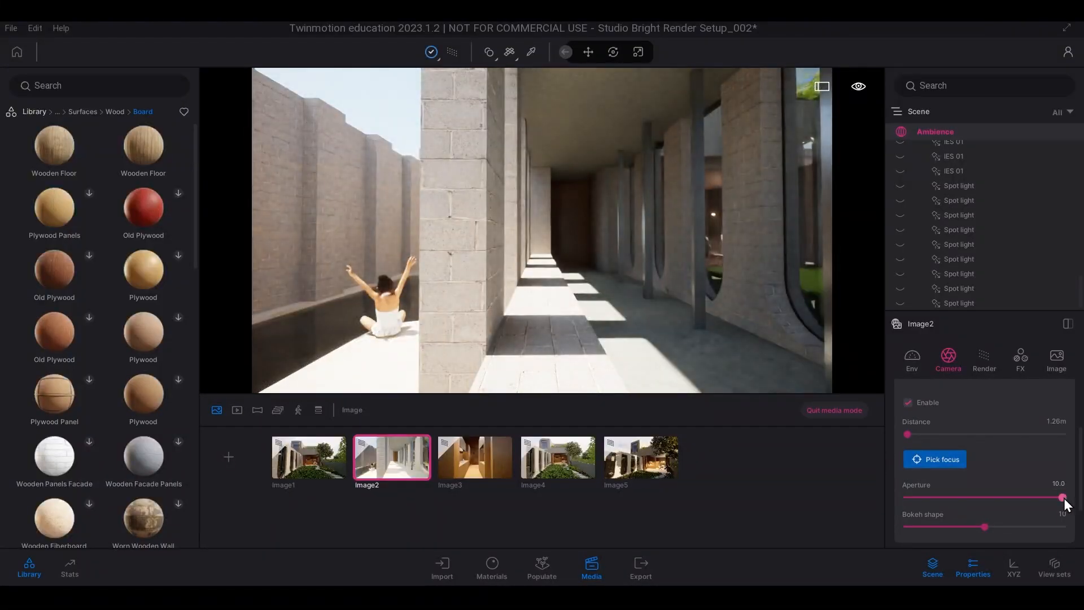
{"action": "left_click_drag", "start_coordinate": [1061, 497], "coordinate": [893, 499]}
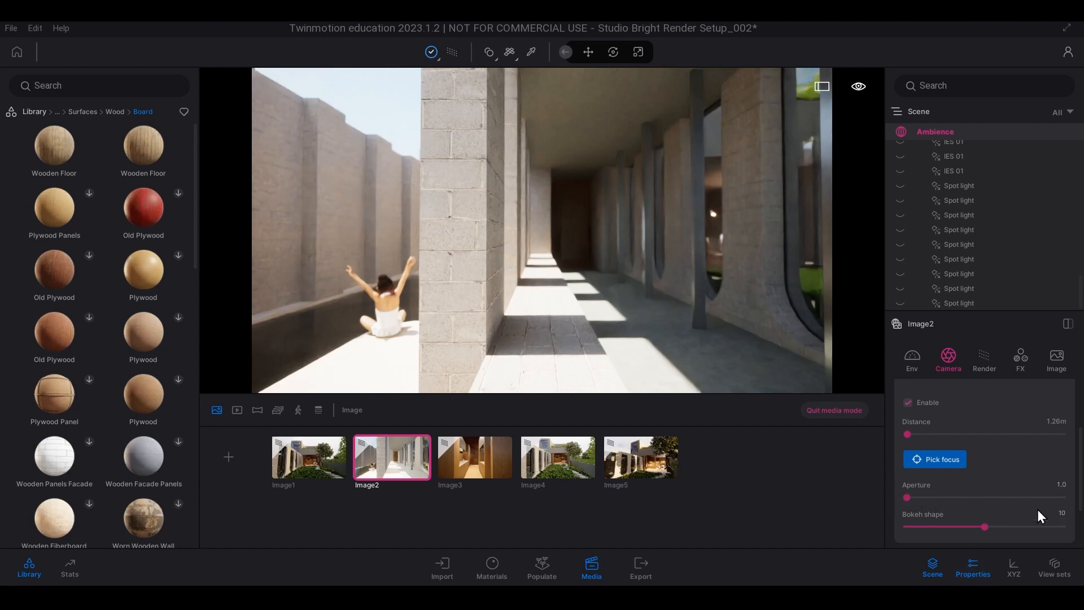
- Test Image2's vignetting at 100% and 0% in the camera effects and settle on 29%
{"action": "scroll", "coordinate": [993, 483], "scroll_direction": "down", "scroll_amount": 2}
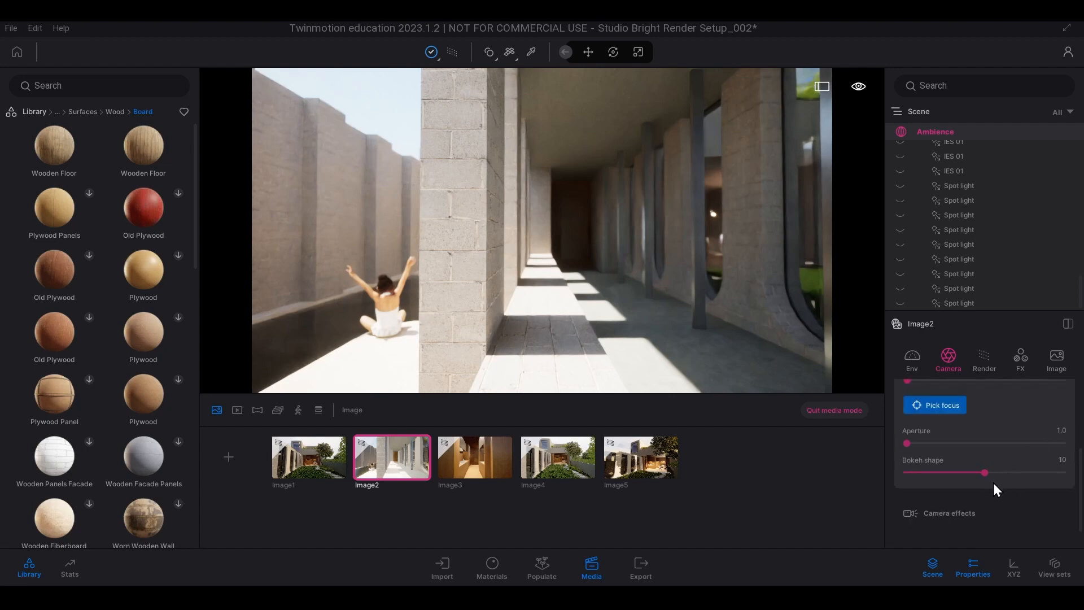
{"action": "scroll", "coordinate": [977, 508], "scroll_direction": "down", "scroll_amount": 1}
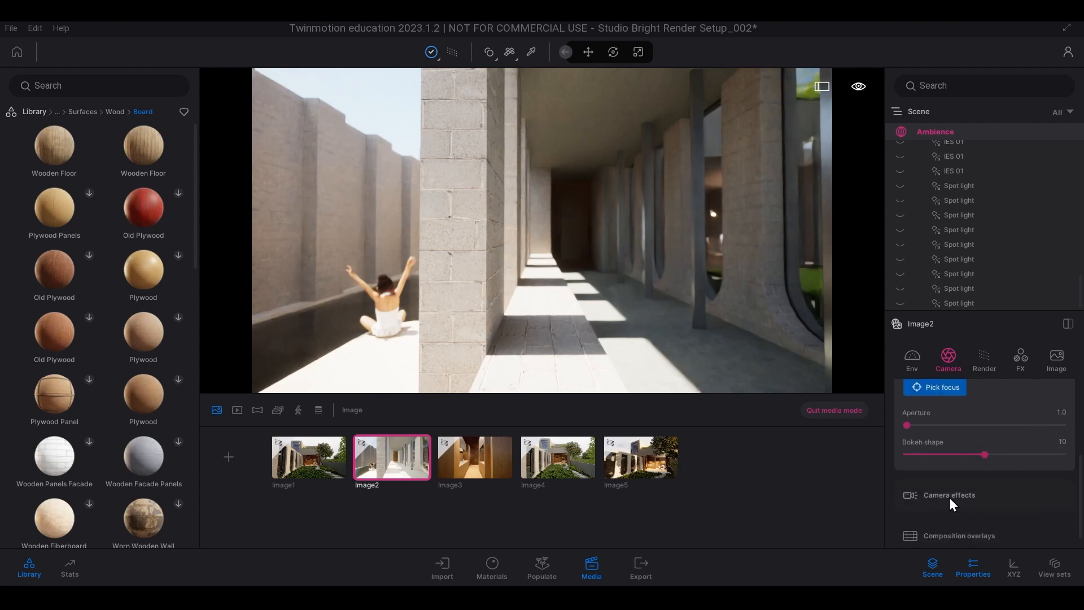
{"action": "left_click", "coordinate": [950, 499]}
{"action": "scroll", "coordinate": [974, 484], "scroll_direction": "down", "scroll_amount": 3}
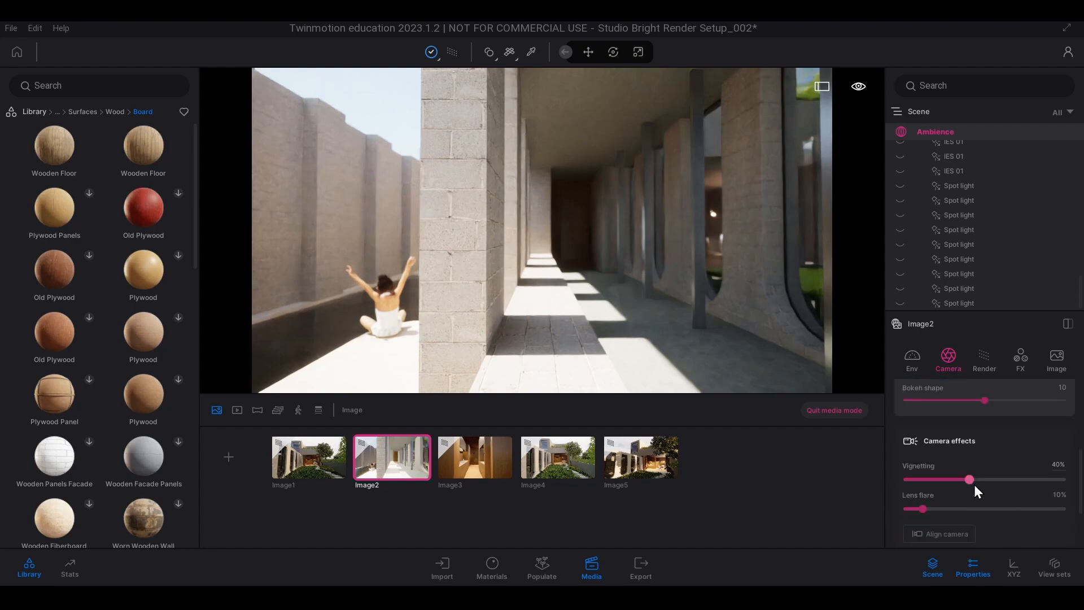
{"action": "left_click", "coordinate": [967, 443]}
{"action": "left_click_drag", "start_coordinate": [968, 443], "coordinate": [1061, 443]}
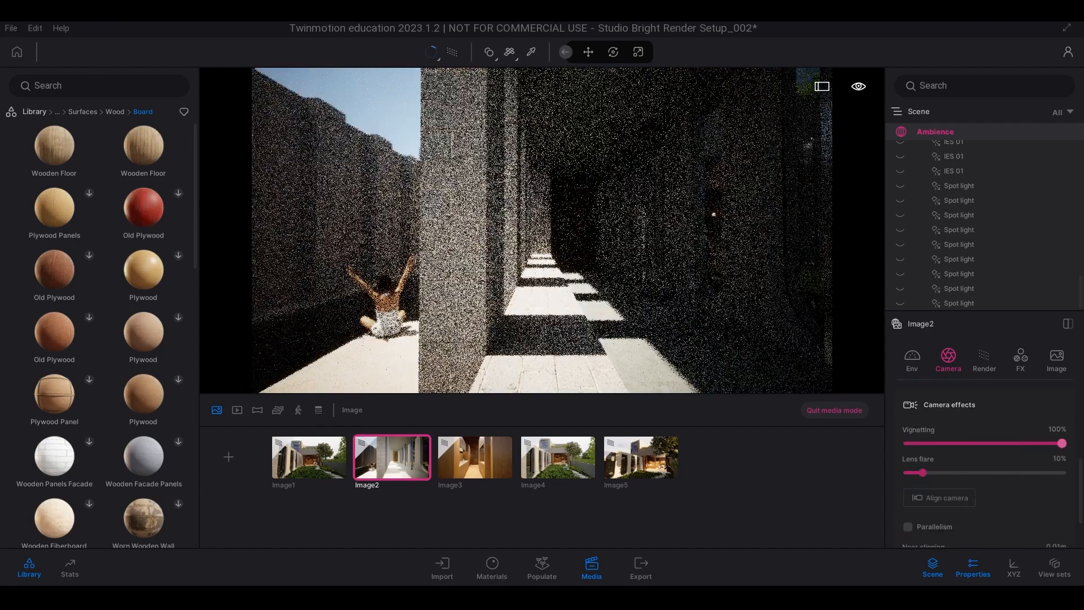
{"action": "left_click_drag", "start_coordinate": [1061, 443], "coordinate": [769, 479]}
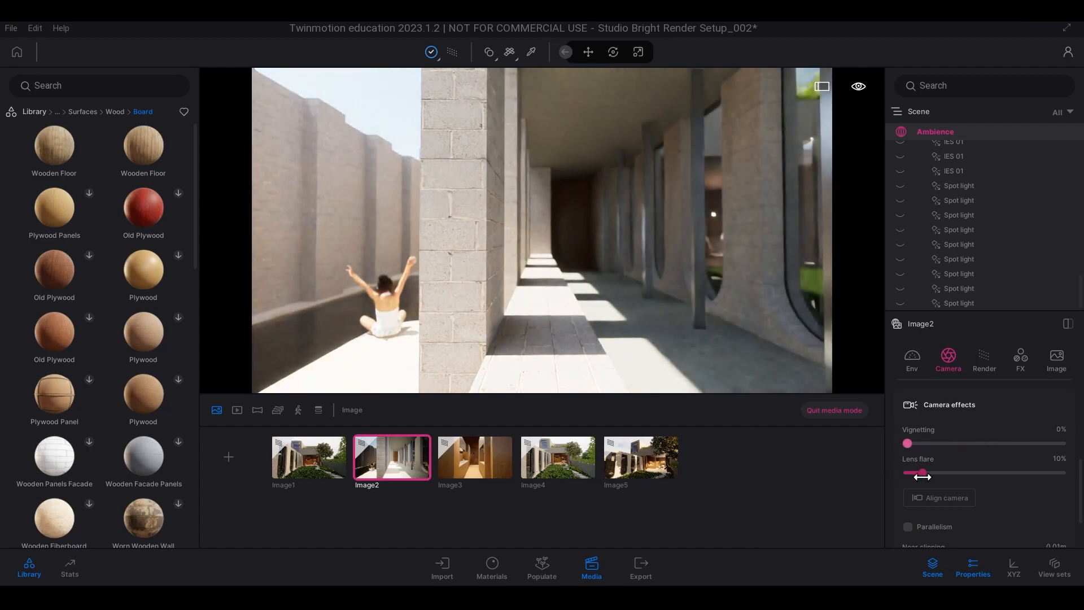
{"action": "left_click_drag", "start_coordinate": [909, 443], "coordinate": [952, 450]}
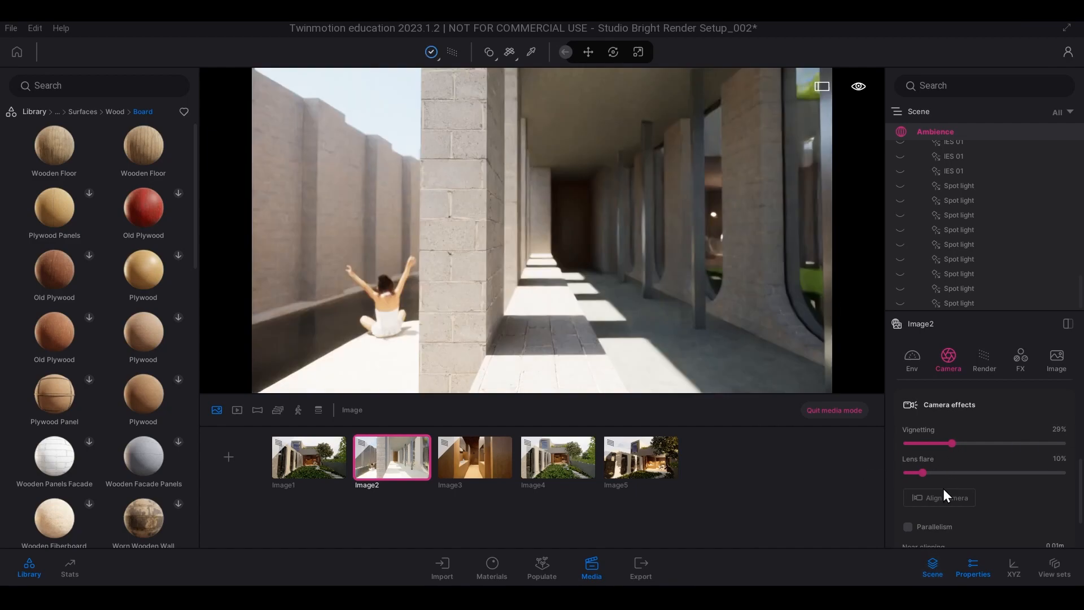
- Test Parallelism on Image2's camera, switch it back off and review the remaining camera settings
{"action": "scroll", "coordinate": [981, 472], "scroll_direction": "down", "scroll_amount": 2}
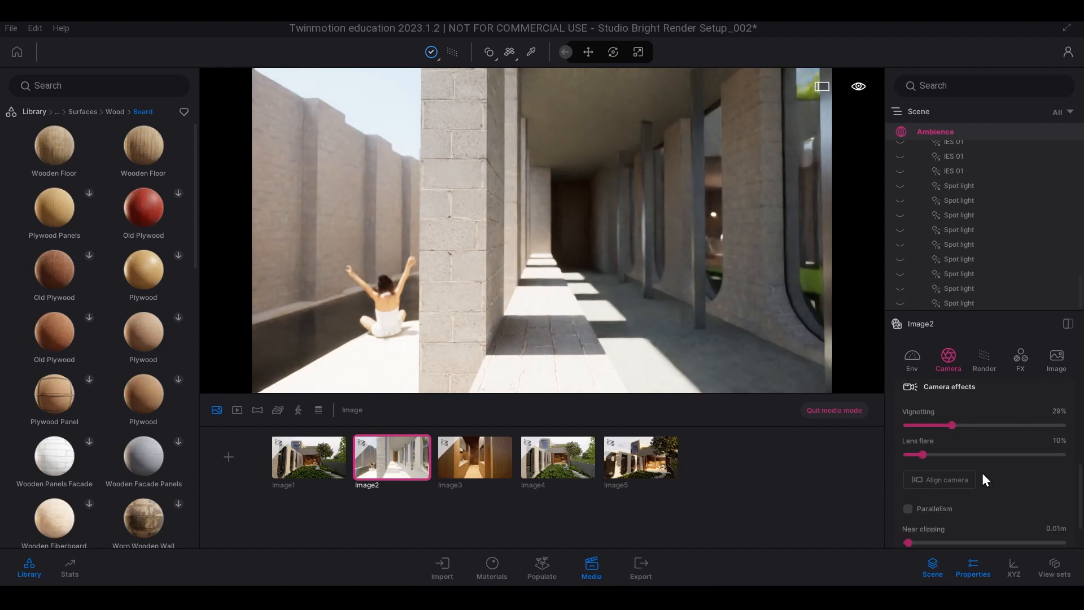
{"action": "scroll", "coordinate": [987, 475], "scroll_direction": "down", "scroll_amount": 1}
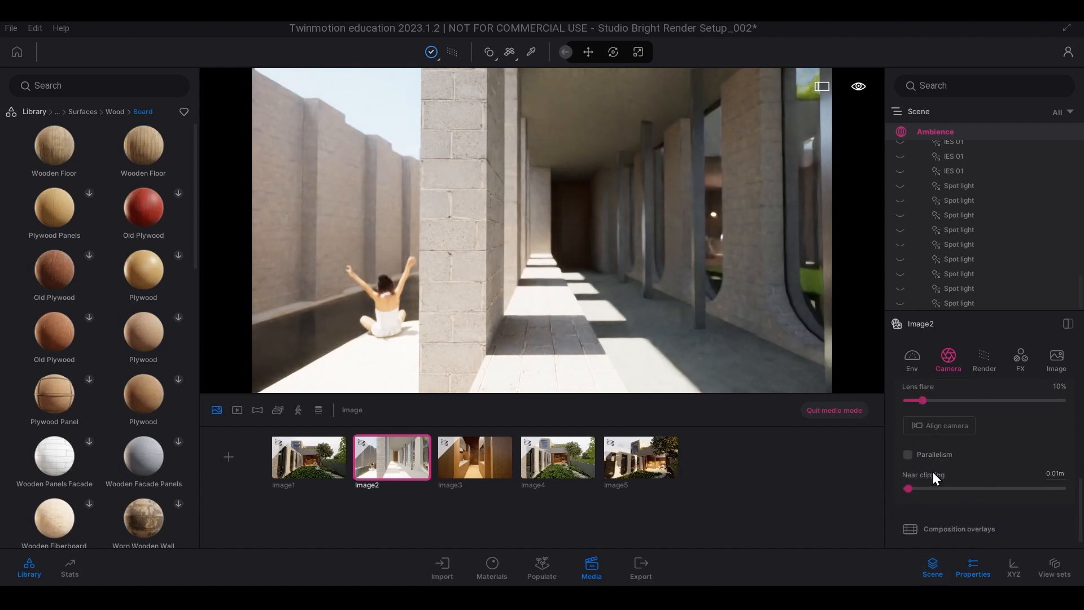
{"action": "left_click", "coordinate": [908, 455]}
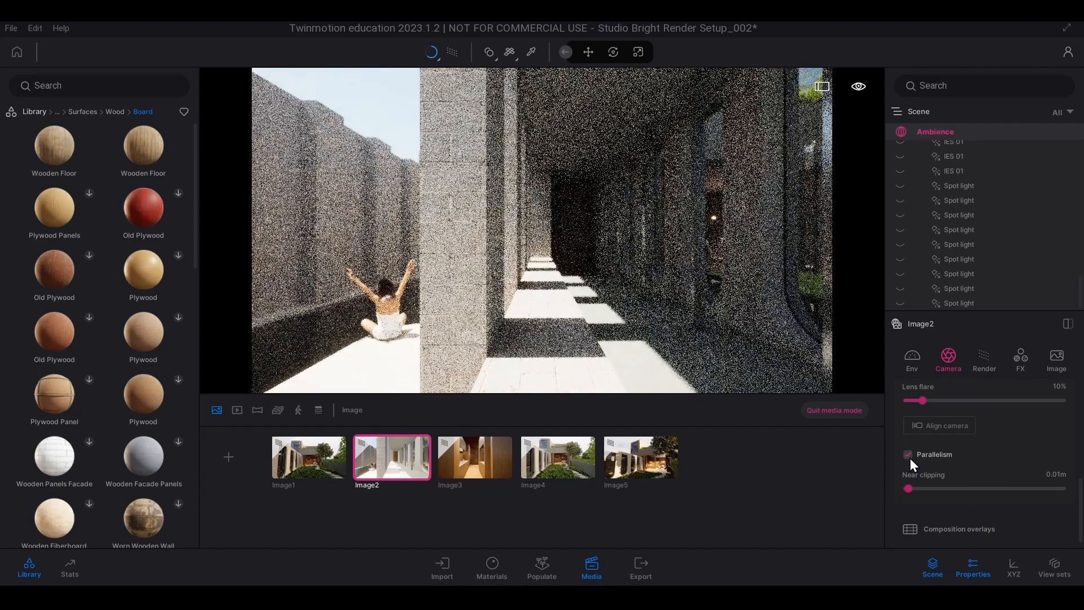
{"action": "left_click", "coordinate": [907, 454]}
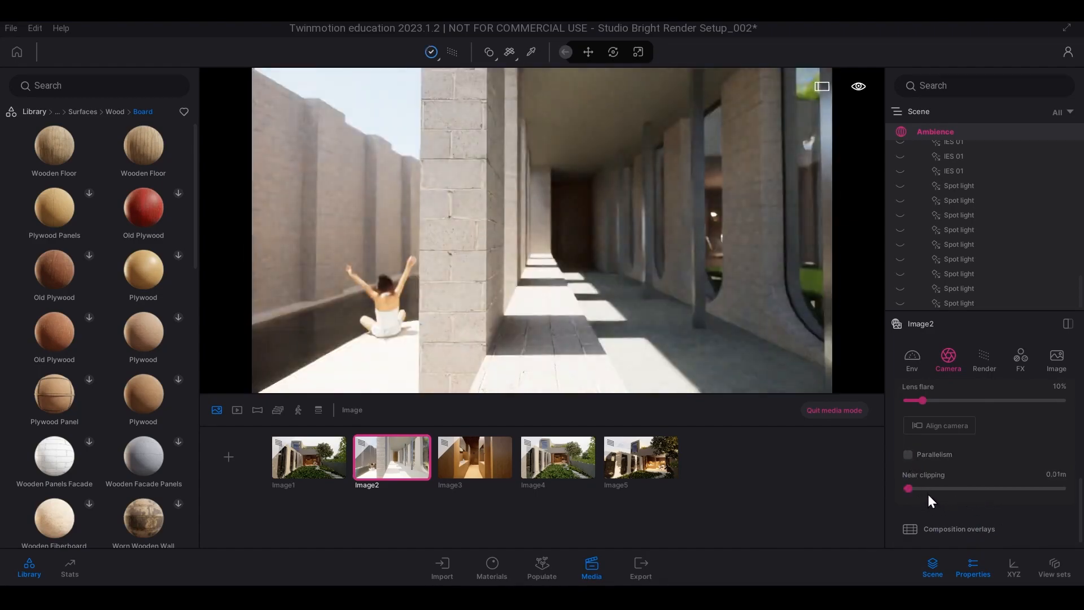
{"action": "scroll", "coordinate": [963, 469], "scroll_direction": "down", "scroll_amount": 1}
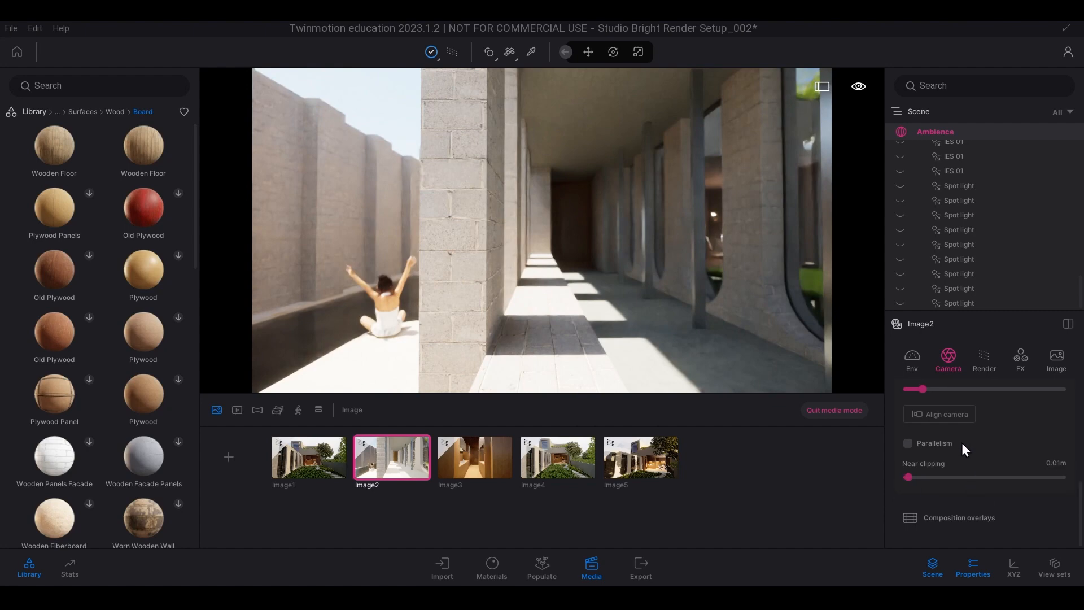
{"action": "scroll", "coordinate": [964, 452], "scroll_direction": "up", "scroll_amount": 3}
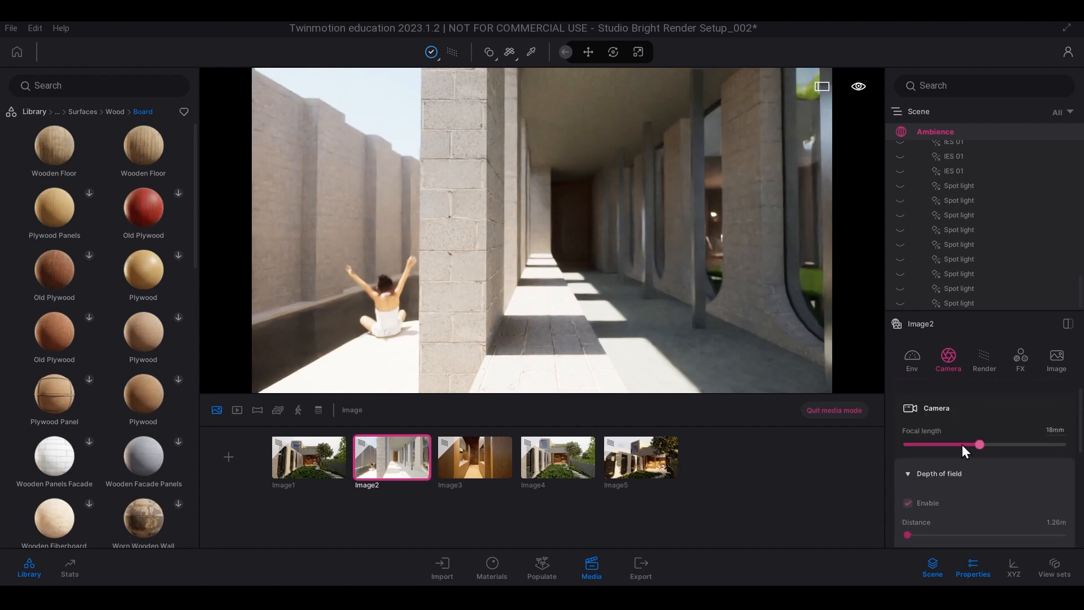
- Test Image2's color grading contrast at 76% and at a low value, and reset it to 50%
{"action": "left_click", "coordinate": [1021, 354]}
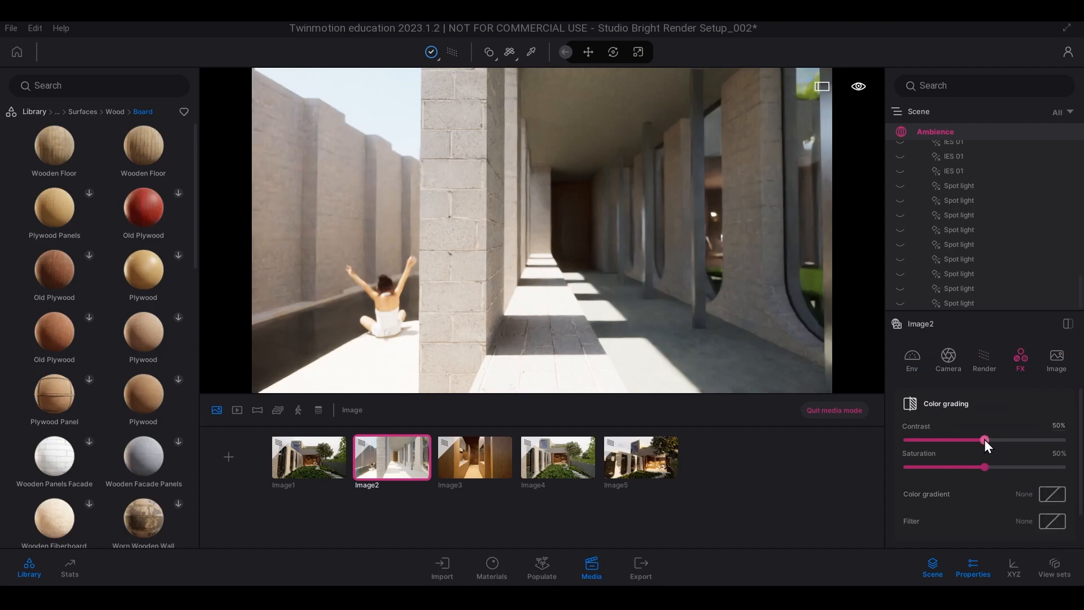
{"action": "left_click_drag", "start_coordinate": [984, 439], "coordinate": [1024, 446]}
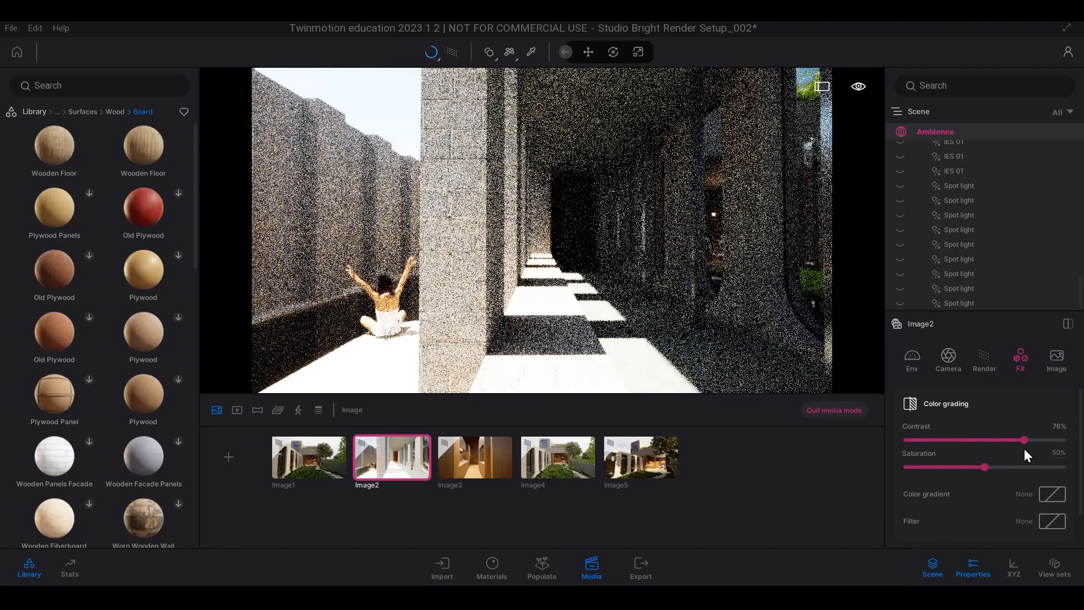
{"action": "left_click_drag", "start_coordinate": [1022, 444], "coordinate": [954, 447]}
{"action": "left_click", "coordinate": [1058, 426]}
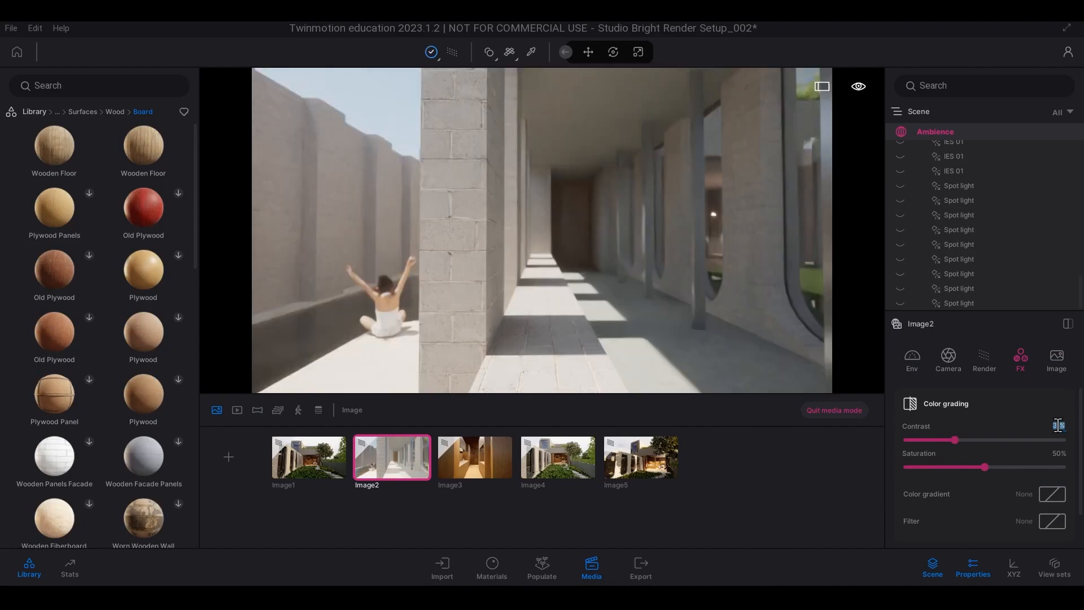
{"action": "type", "text": "50"}
{"action": "key", "text": "Return"}
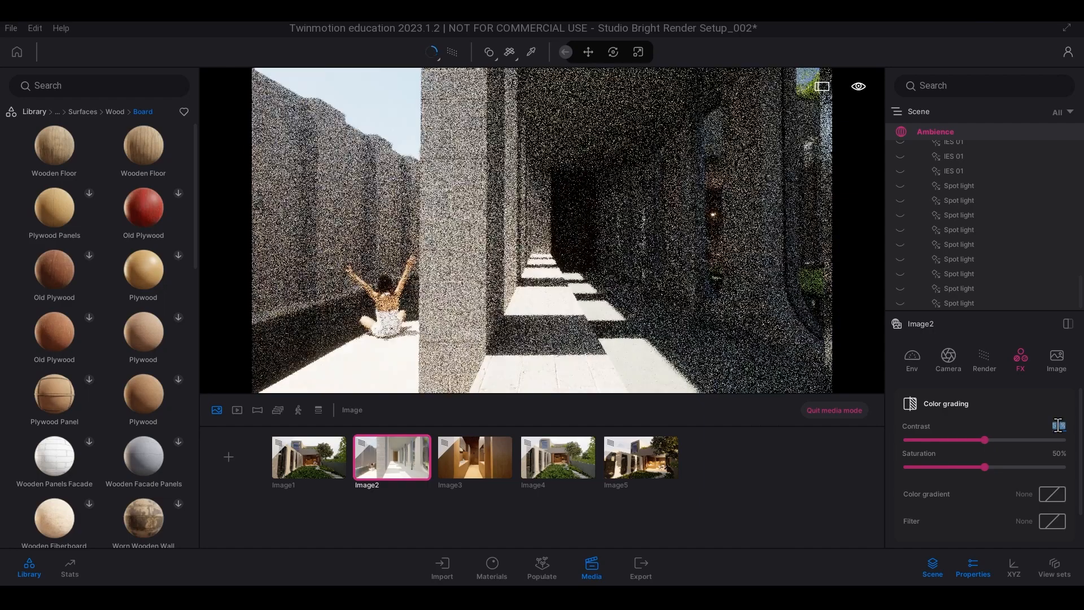
- Test a higher color grading saturation on Image2, reset it to 50% and lower it to 10%
{"action": "left_click_drag", "start_coordinate": [986, 468], "coordinate": [1026, 471]}
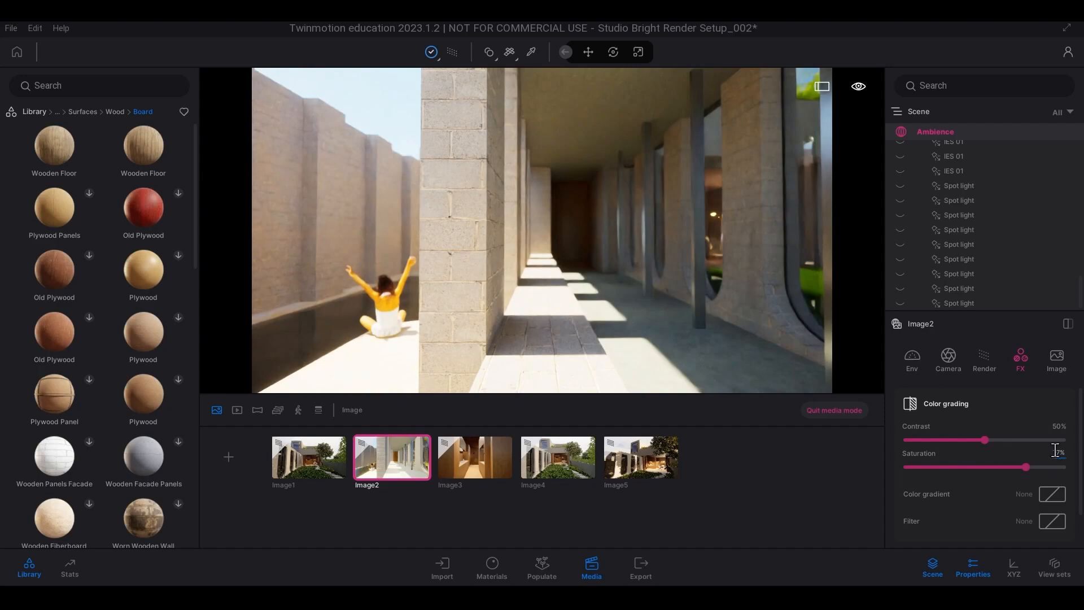
{"action": "type", "text": "50"}
{"action": "key", "text": "Return"}
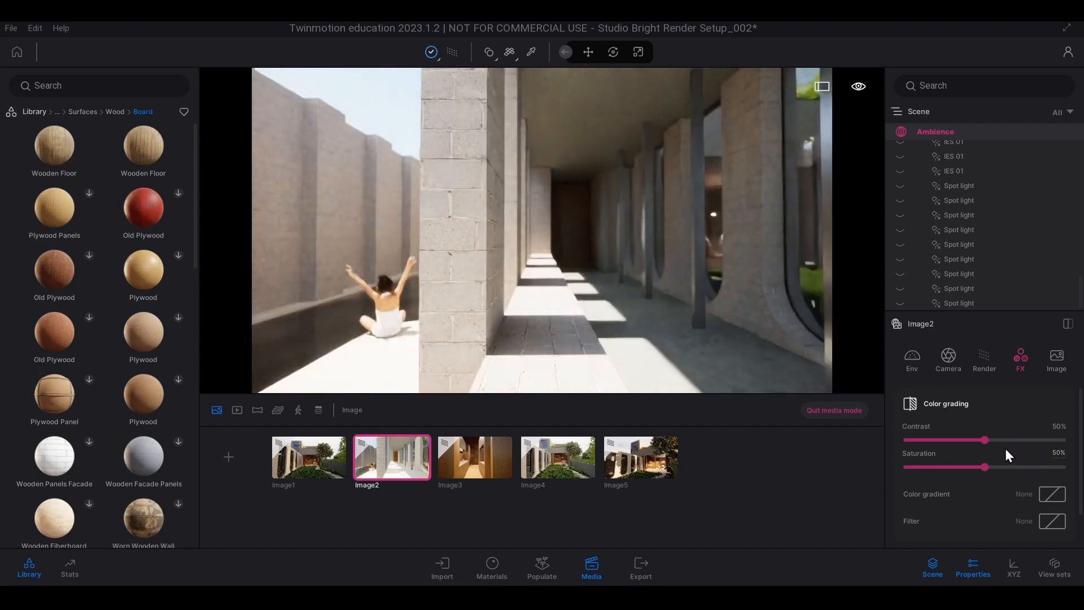
{"action": "left_click_drag", "start_coordinate": [984, 466], "coordinate": [923, 471]}
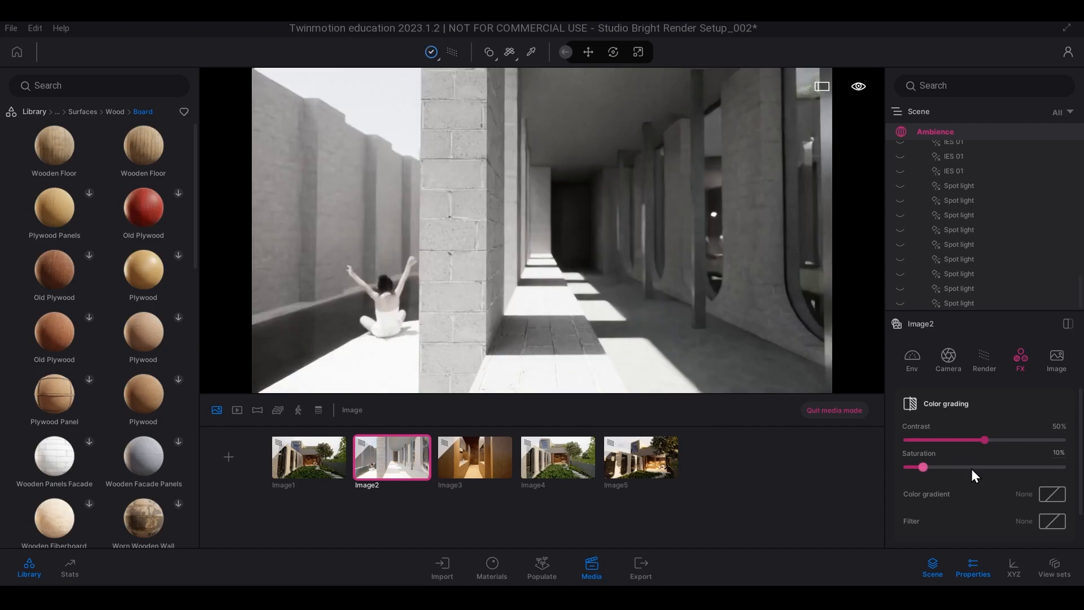
- Test Image2's color grading saturation at 27% and reset it to 50%
{"action": "left_click_drag", "start_coordinate": [923, 466], "coordinate": [950, 469]}
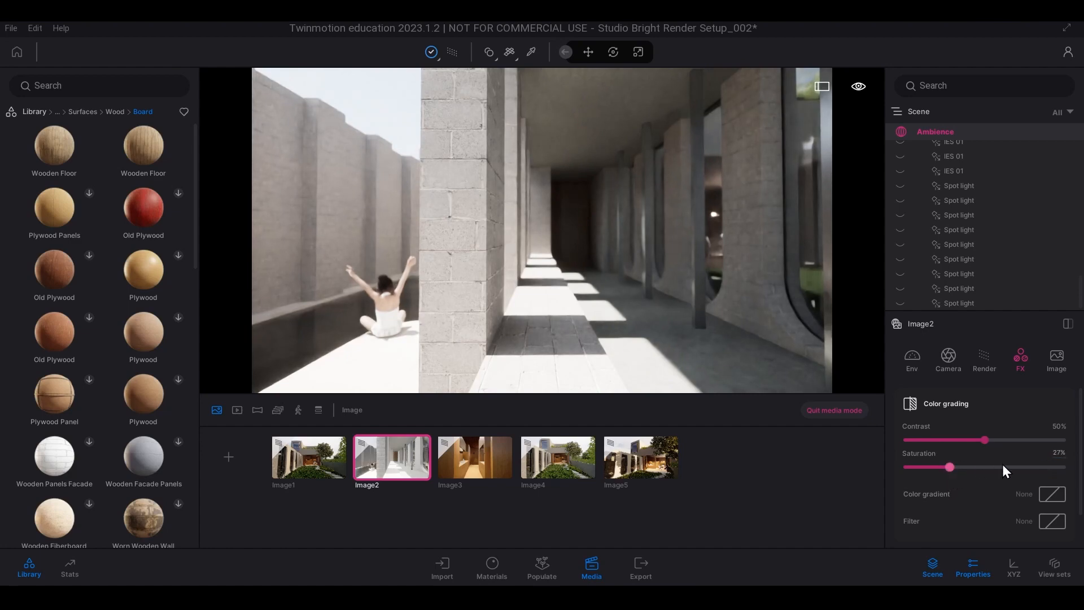
{"action": "left_click", "coordinate": [1059, 453]}
{"action": "type", "text": "50"}
{"action": "key", "text": "Return"}
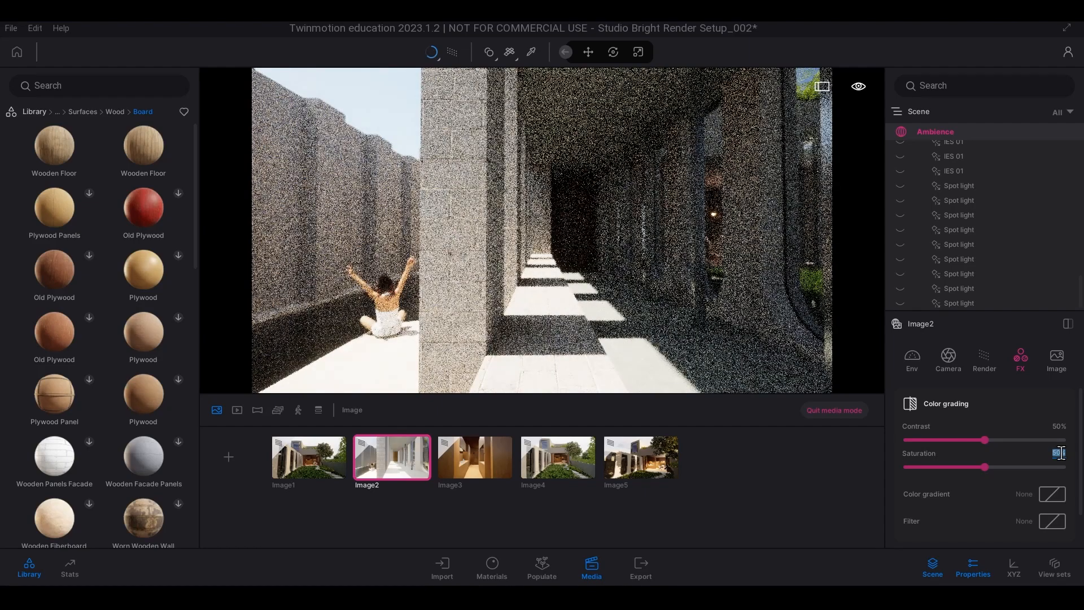
{"action": "scroll", "coordinate": [991, 492], "scroll_direction": "down", "scroll_amount": 2}
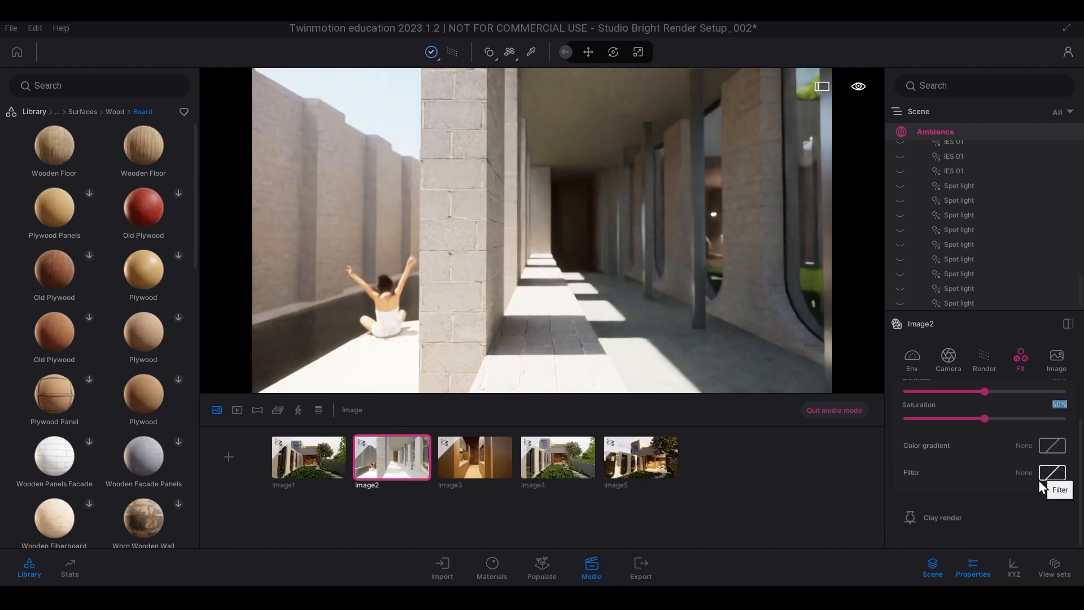
- Review Image2's format settings, including the available output sizes and the tiled rendering and view set details
{"action": "left_click", "coordinate": [1058, 361]}
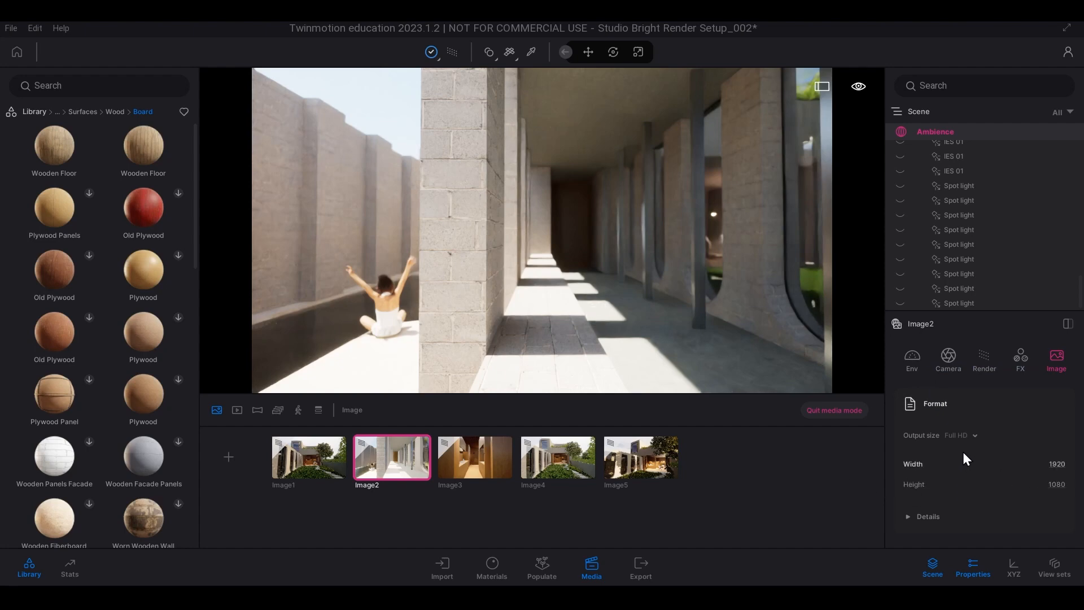
{"action": "left_click", "coordinate": [974, 436]}
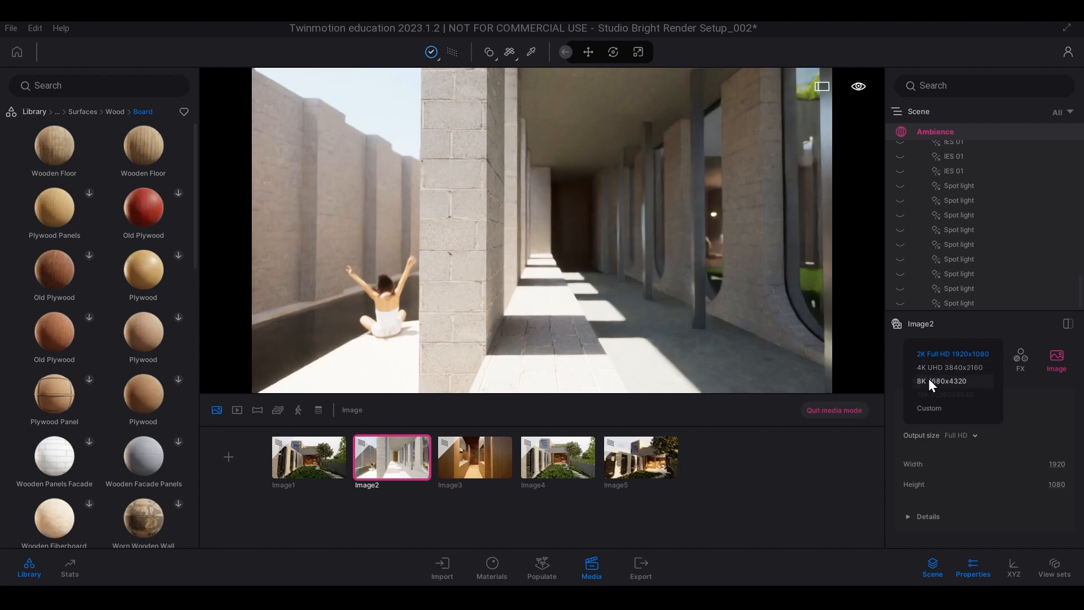
{"action": "left_click", "coordinate": [910, 518]}
{"action": "scroll", "coordinate": [983, 459], "scroll_direction": "down", "scroll_amount": 1}
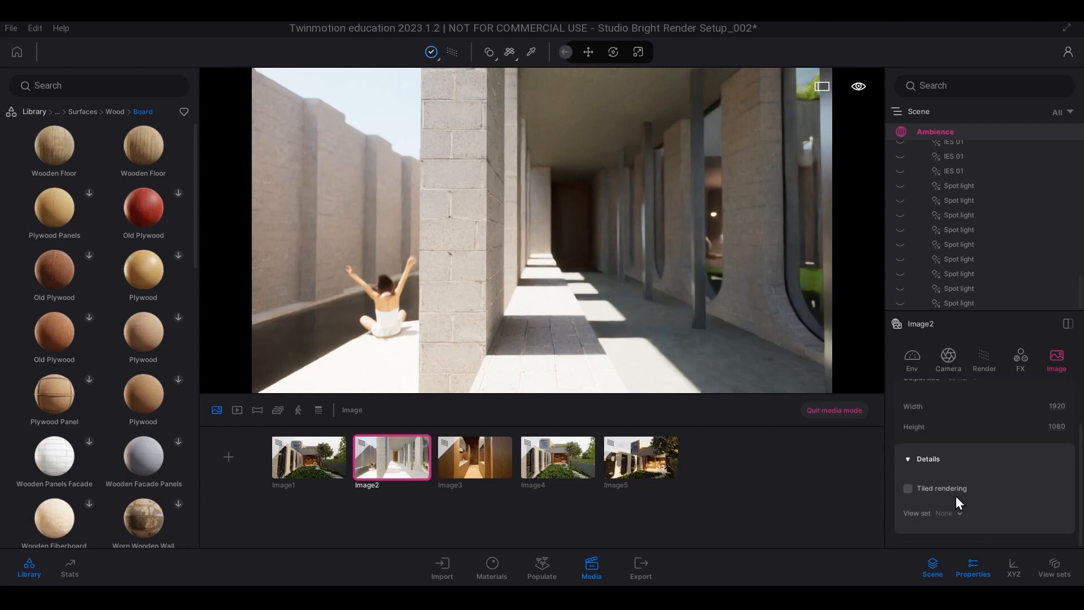
{"action": "mouse_move", "coordinate": [953, 490]}
{"action": "scroll", "coordinate": [946, 472], "scroll_direction": "up", "scroll_amount": 2}
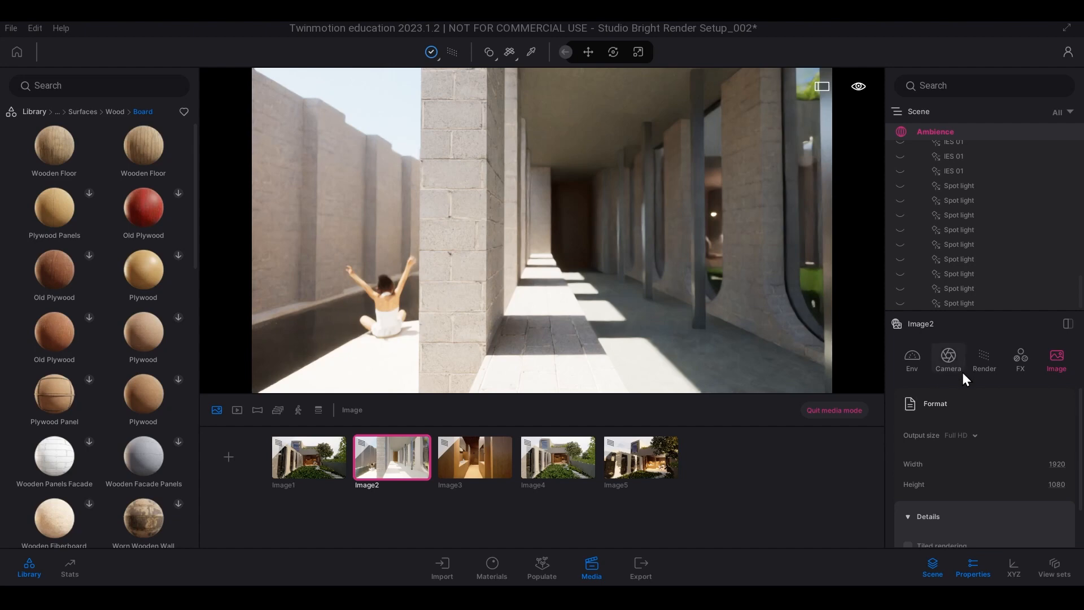
- Set Image2's path tracer quality to High and refresh the saved image
{"action": "left_click", "coordinate": [988, 364]}
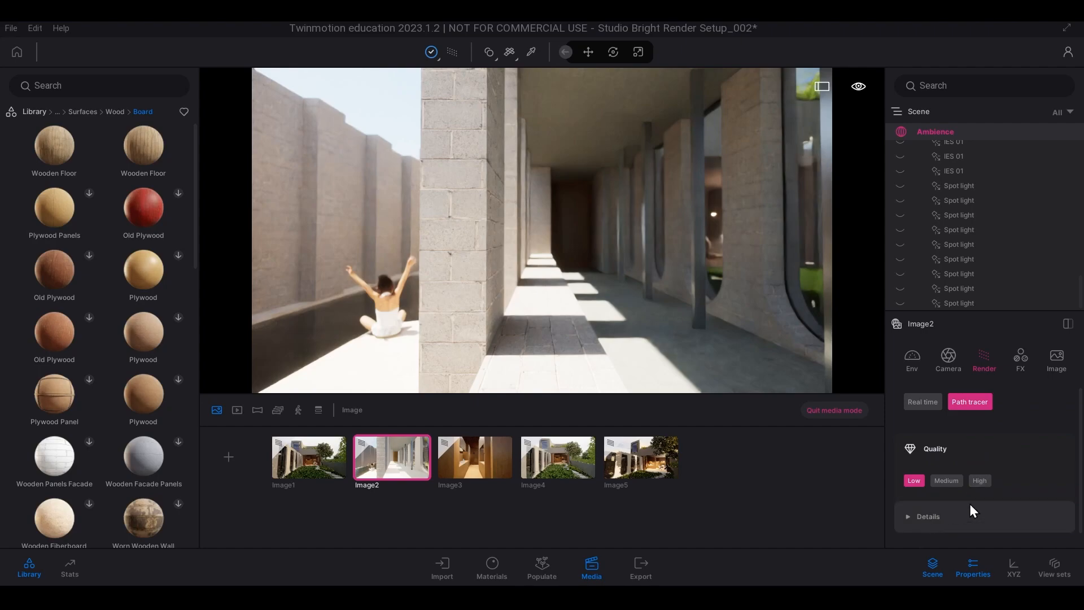
{"action": "left_click", "coordinate": [978, 482]}
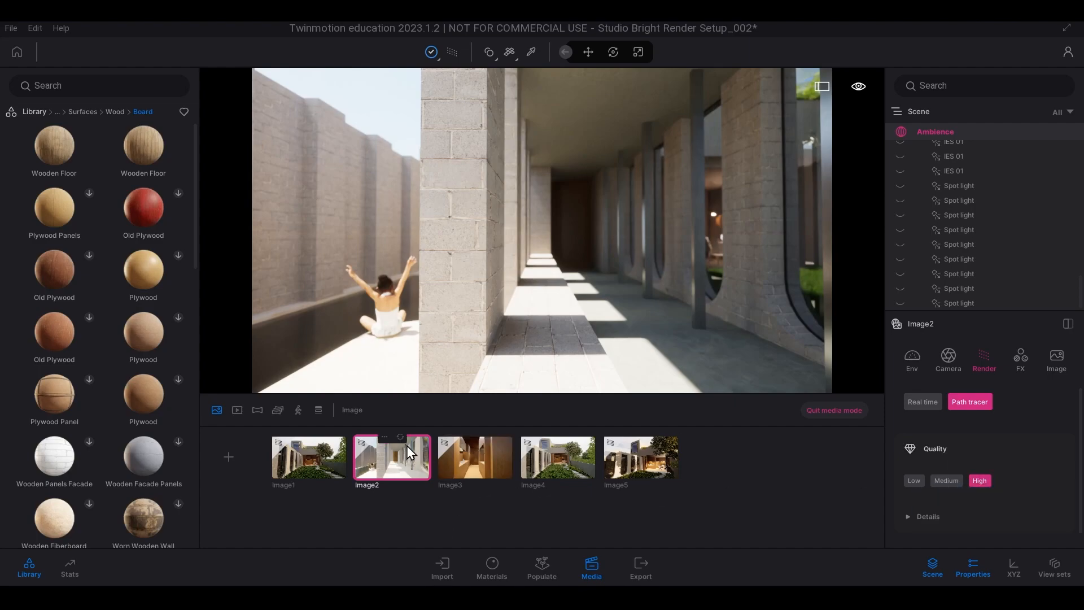
{"action": "left_click", "coordinate": [402, 435]}
- Disable depth of field on Image2's camera and refresh the saved image with its render settings shown
{"action": "left_click", "coordinate": [951, 363]}
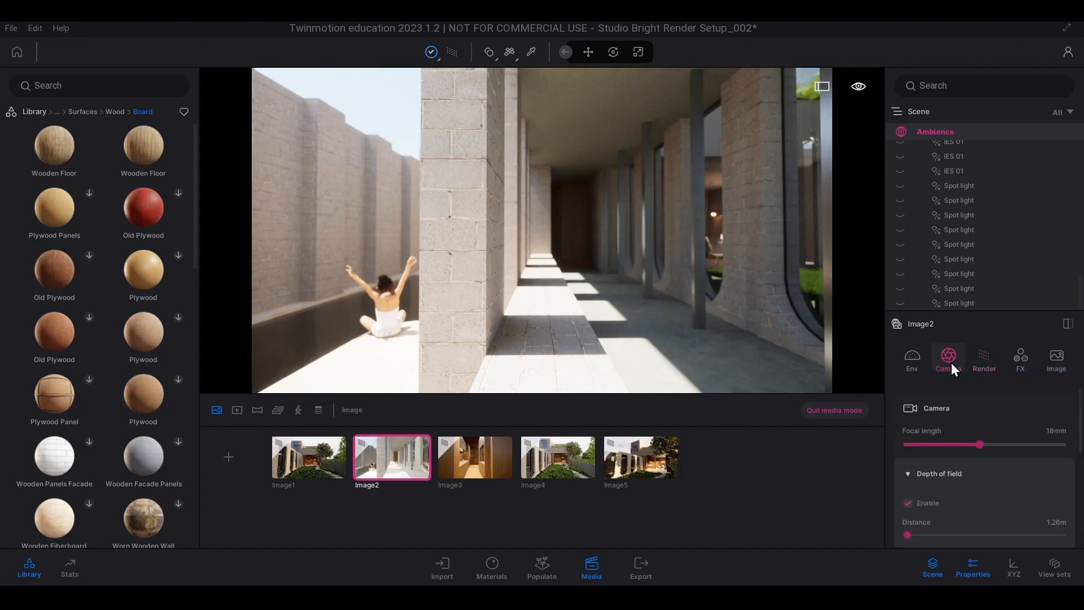
{"action": "left_click", "coordinate": [909, 505]}
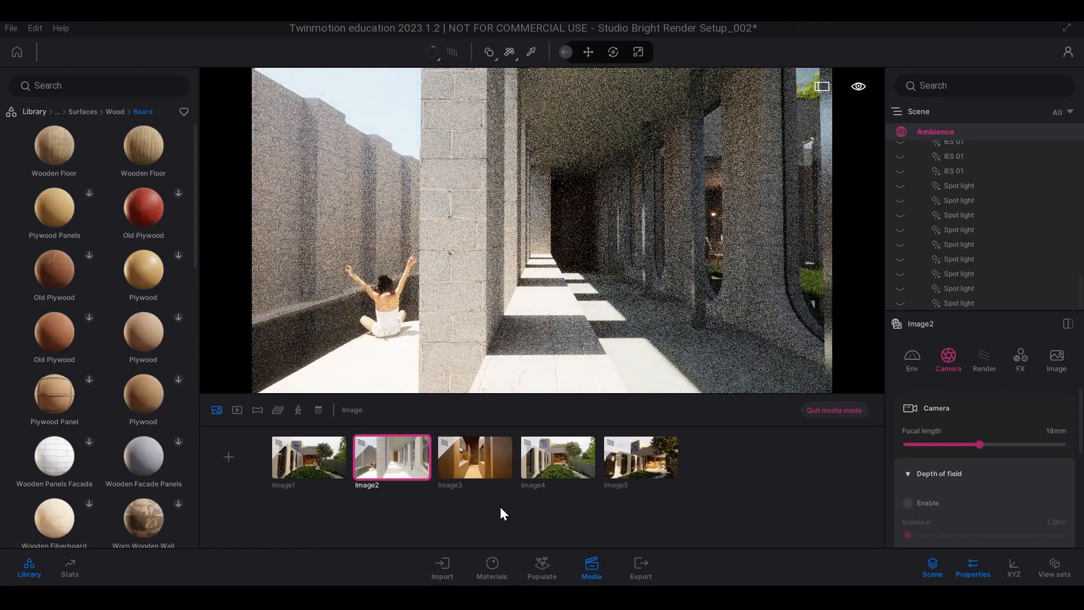
{"action": "left_click", "coordinate": [975, 356]}
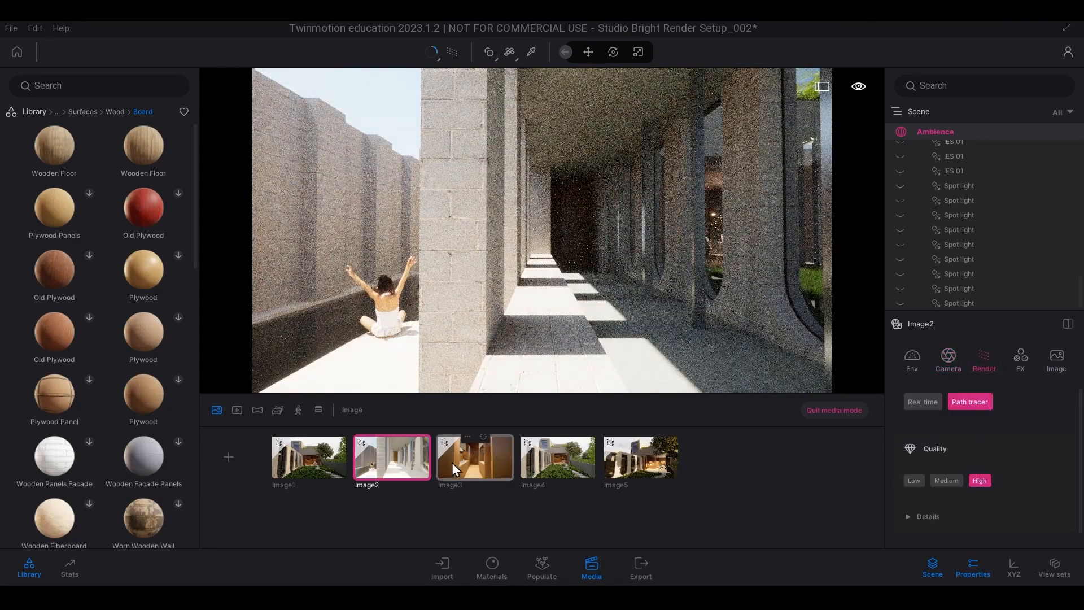
{"action": "left_click", "coordinate": [399, 436]}
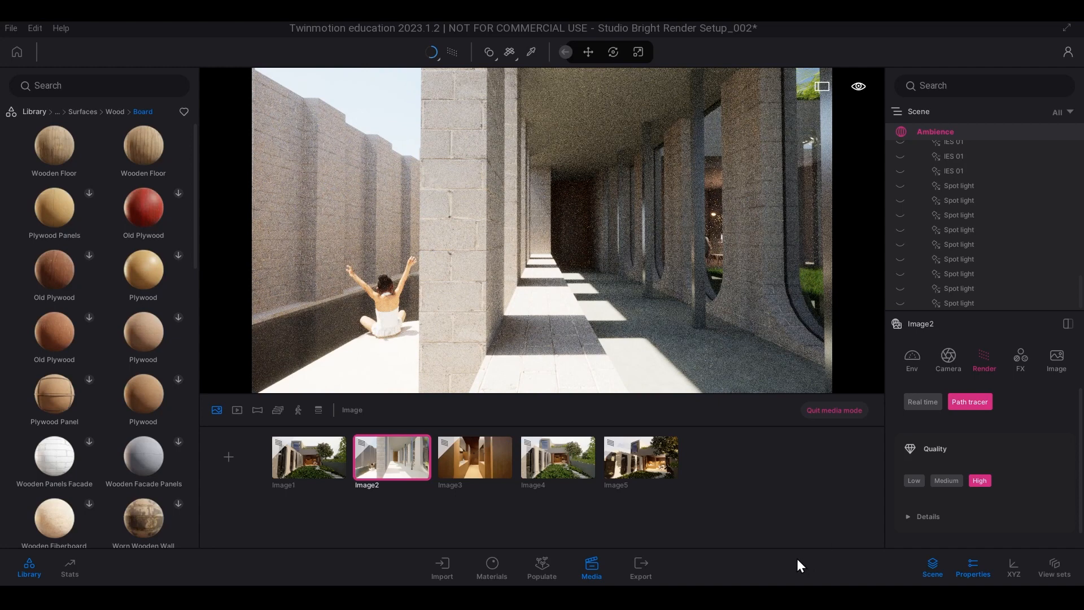
- Export only Image2 locally as a PNG into the Studio Bright Tests folder
{"action": "left_click", "coordinate": [643, 564]}
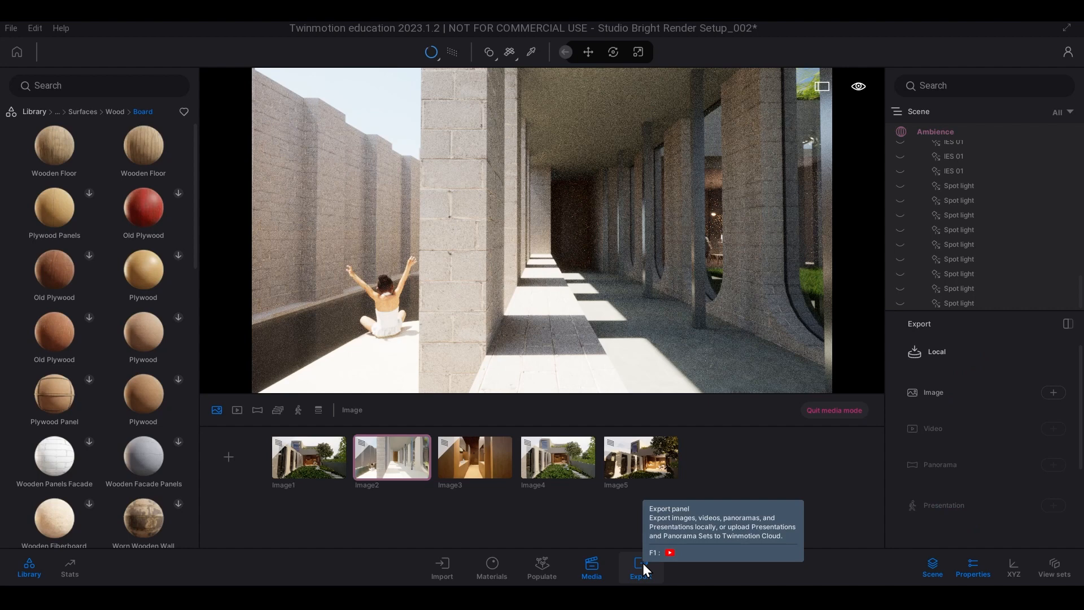
{"action": "left_click", "coordinate": [1052, 393]}
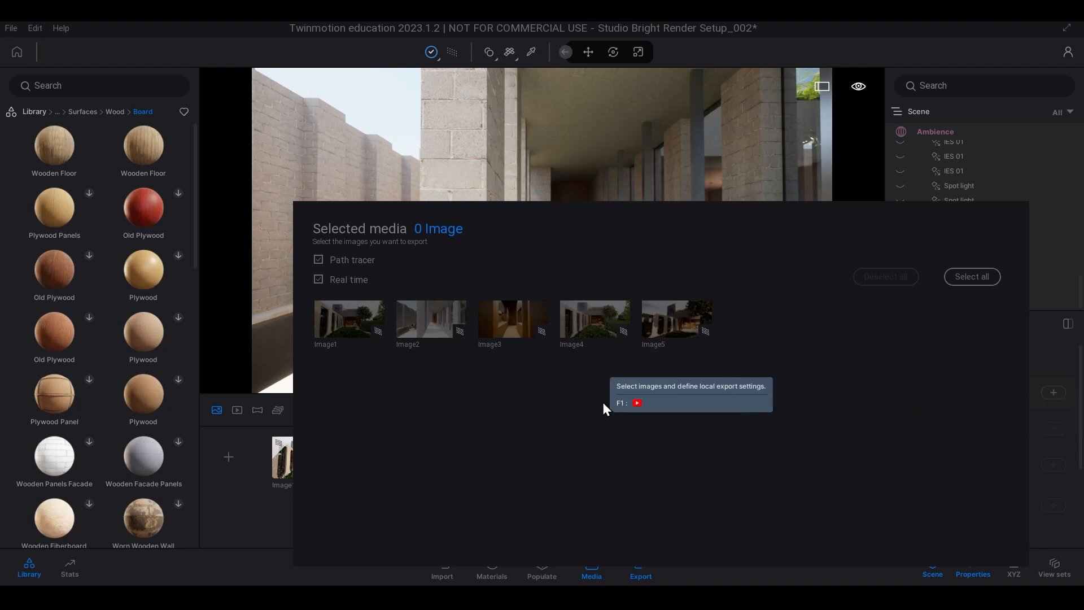
{"action": "left_click", "coordinate": [417, 316]}
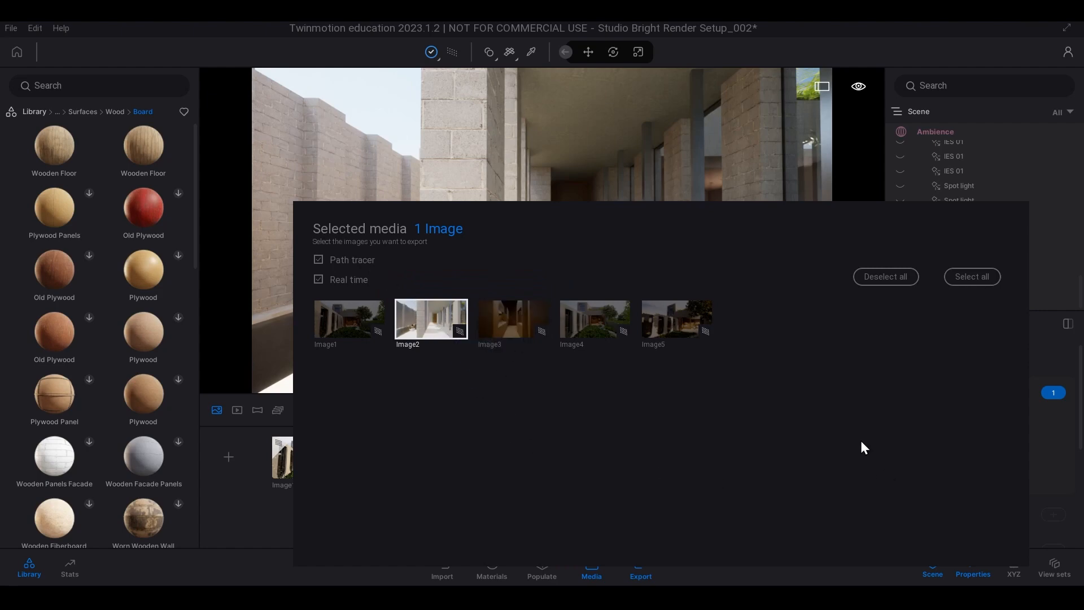
{"action": "left_click", "coordinate": [253, 520]}
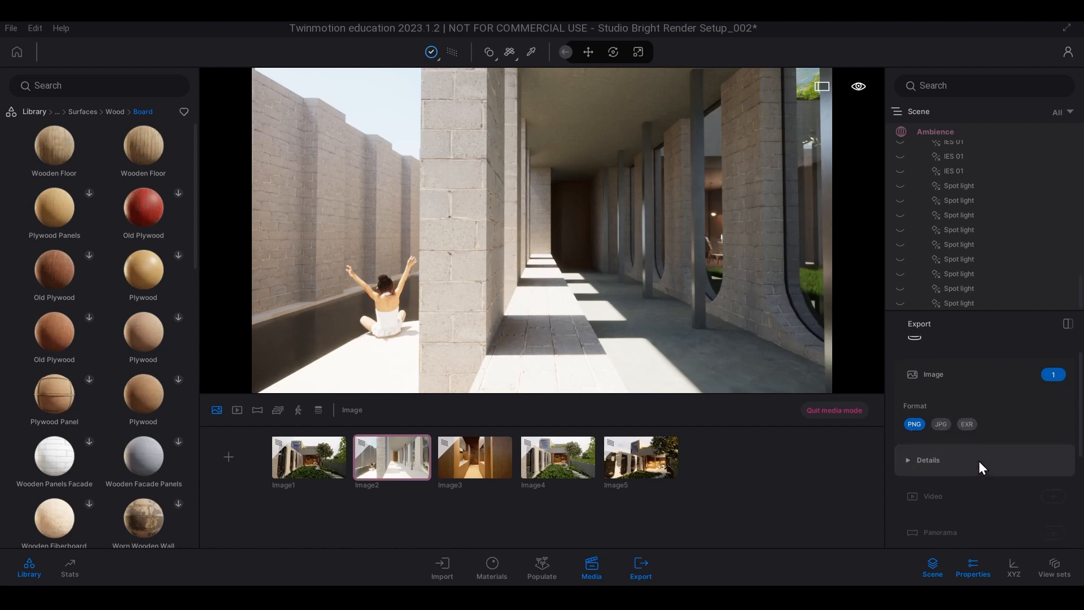
{"action": "scroll", "coordinate": [986, 423], "scroll_direction": "down", "scroll_amount": 5}
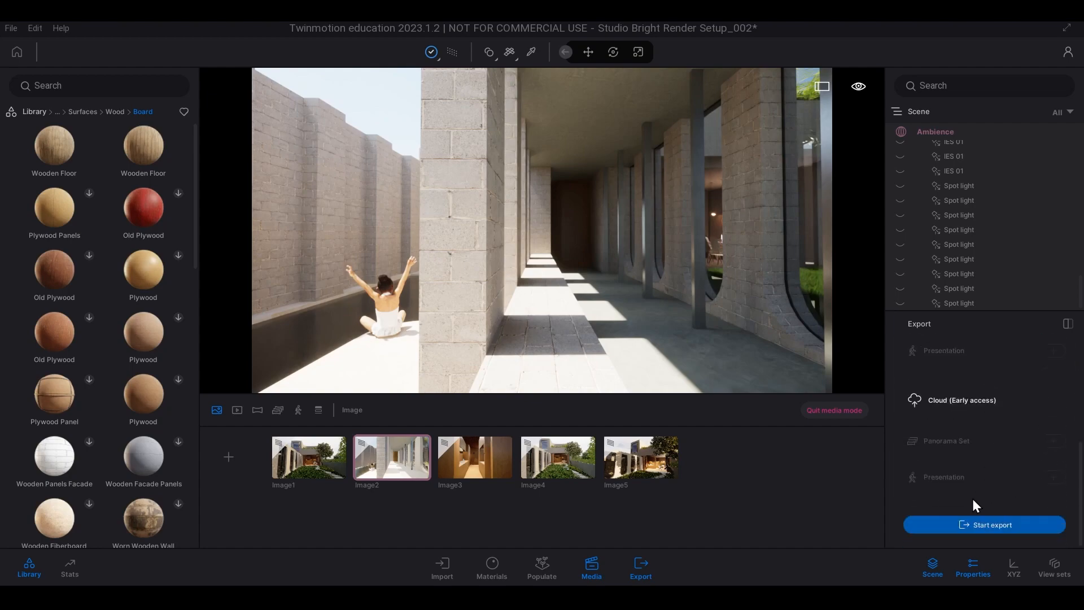
{"action": "left_click", "coordinate": [997, 526]}
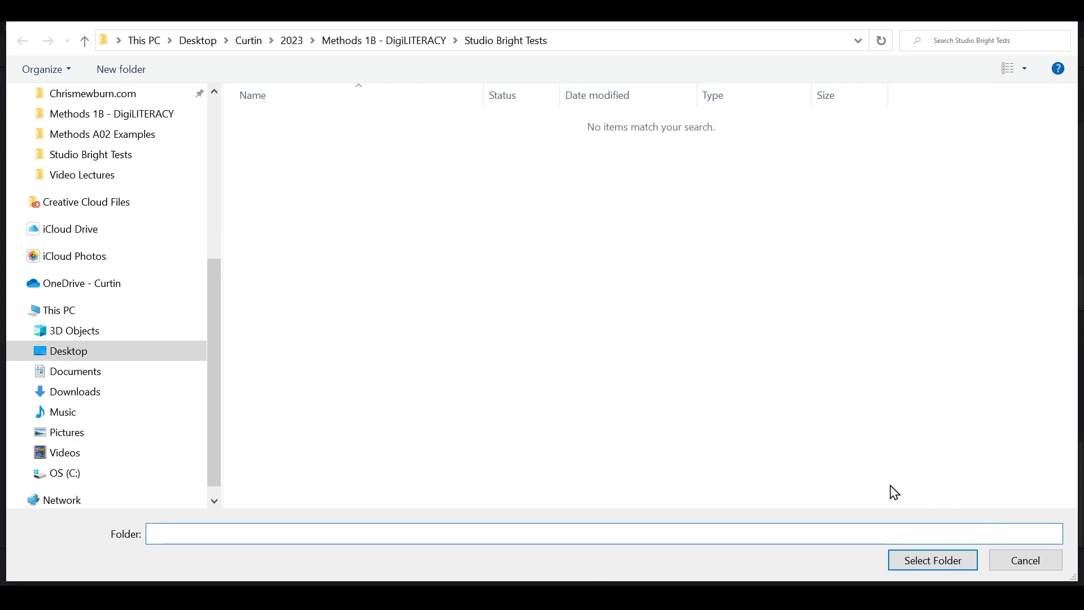
{"action": "left_click", "coordinate": [932, 566]}
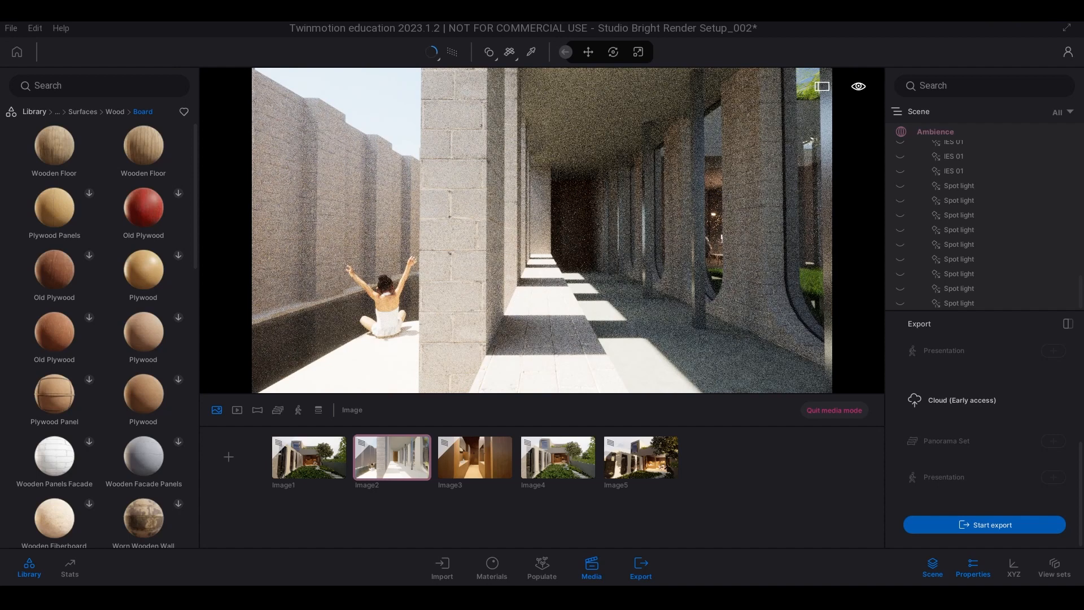
- Switch to File Explorer, inspect the exported Image2.png at full size and return to Twinmotion
{"action": "left_click", "coordinate": [271, 597]}
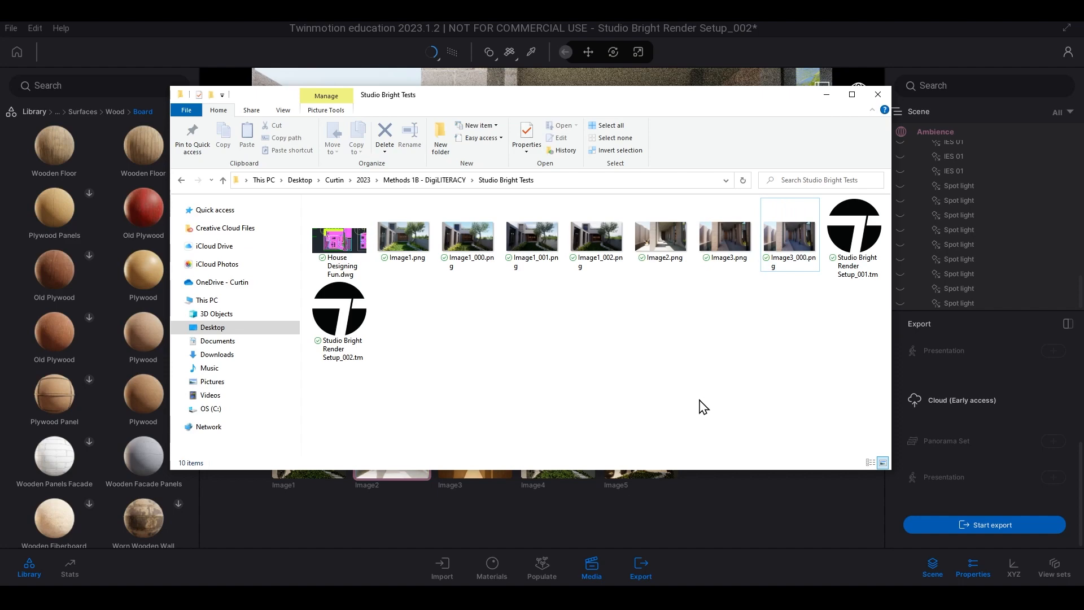
{"action": "double_click", "coordinate": [650, 244]}
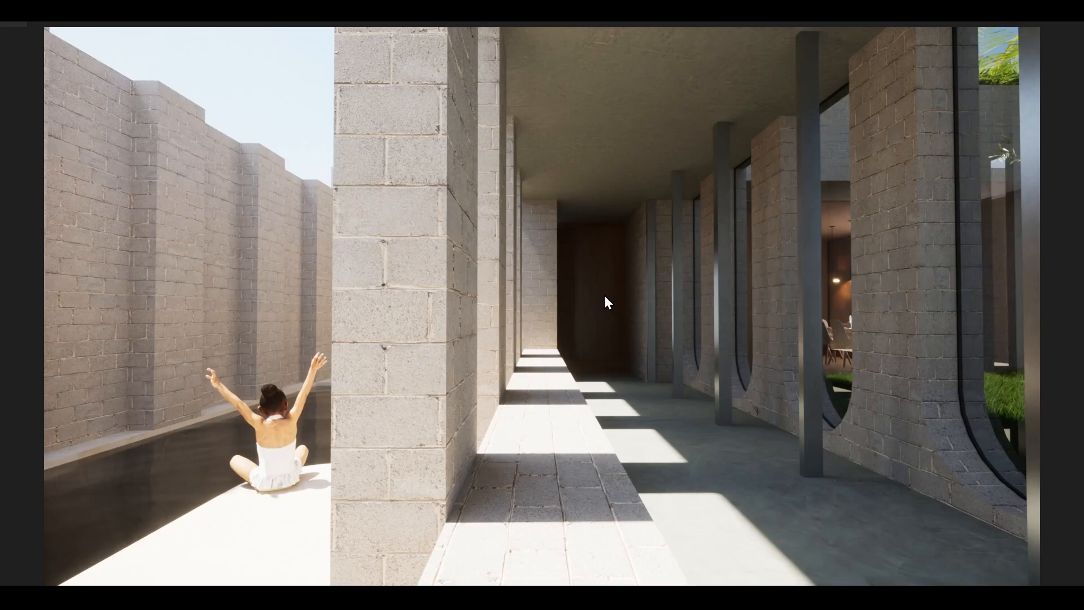
{"action": "left_click", "coordinate": [1064, 10]}
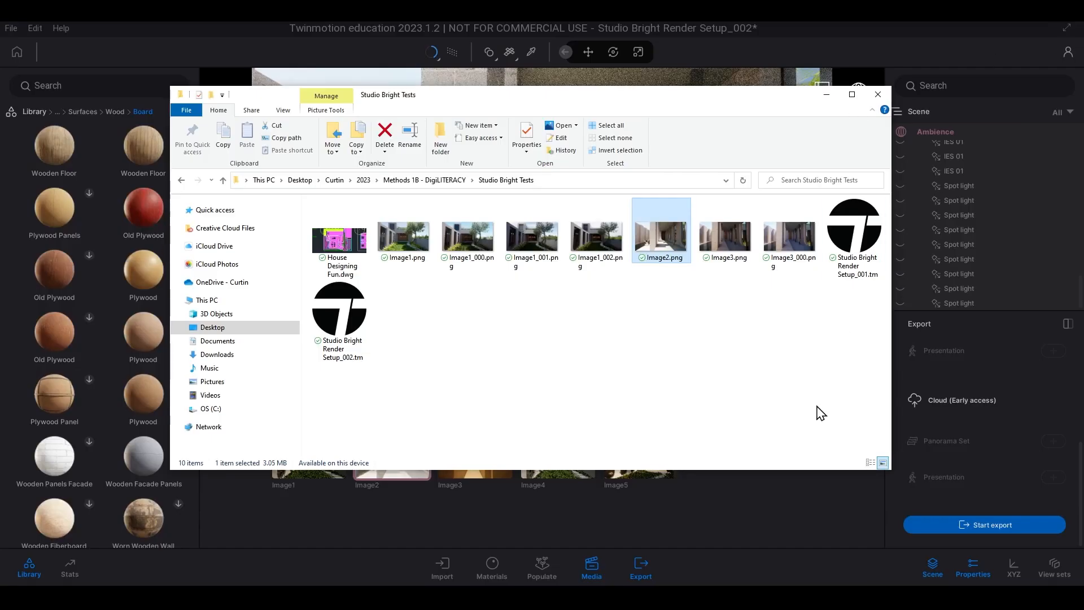
{"action": "left_click", "coordinate": [806, 492]}
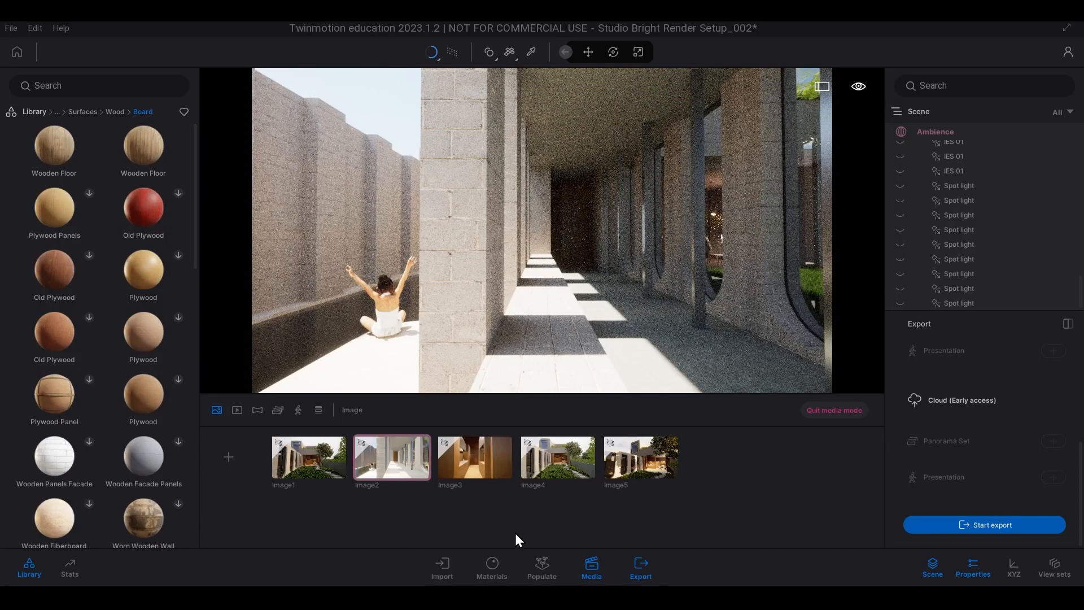
- Quit media mode, pick the Aluminum material from the corridor column and raise its grunge to 30%
{"action": "left_click", "coordinate": [856, 409]}
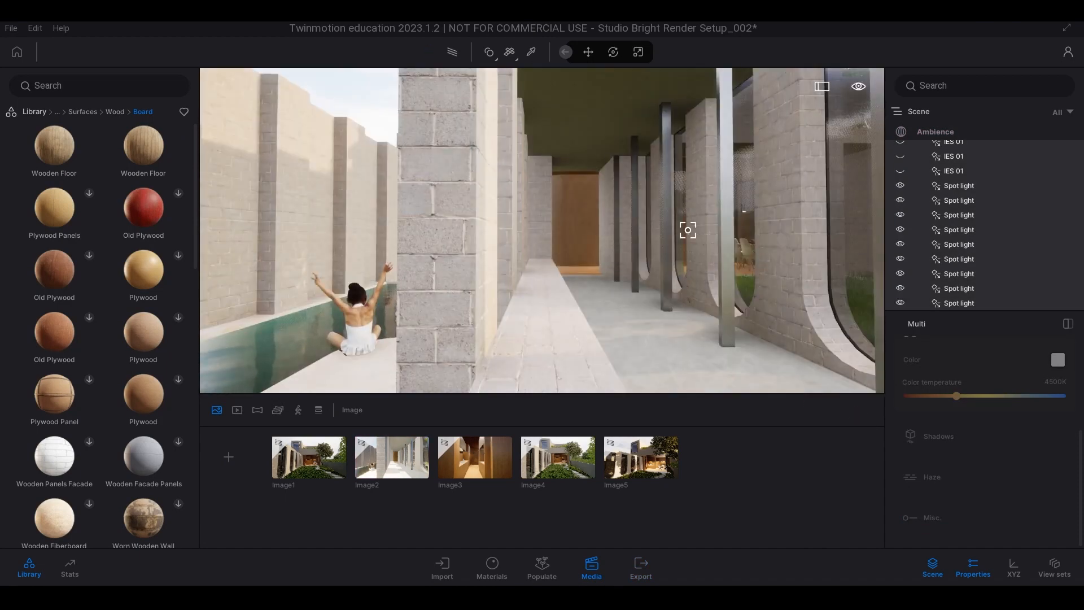
{"action": "key", "text": "t"}
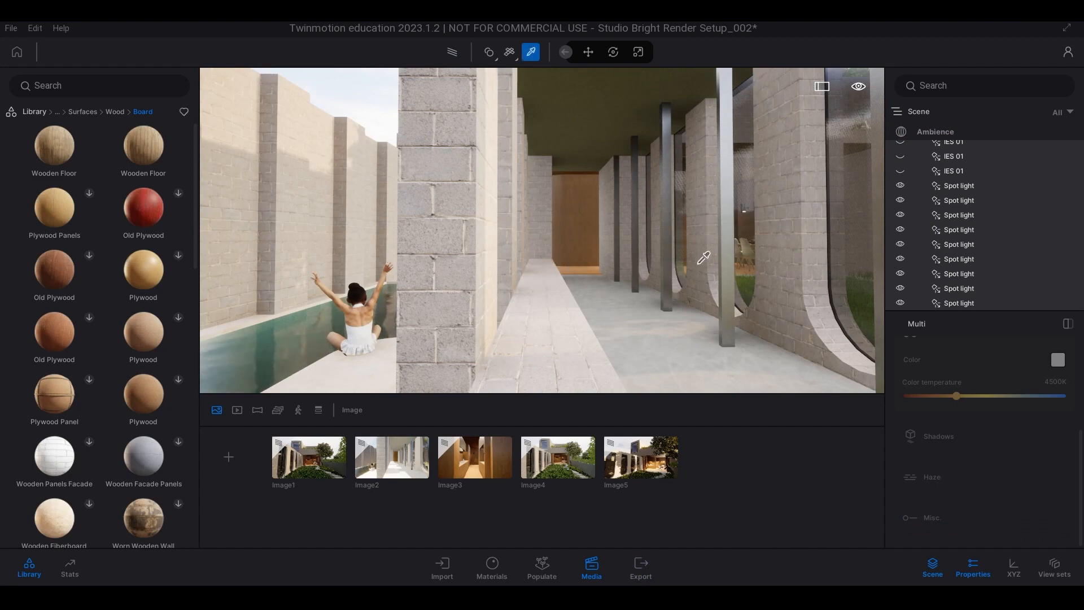
{"action": "left_click", "coordinate": [726, 227]}
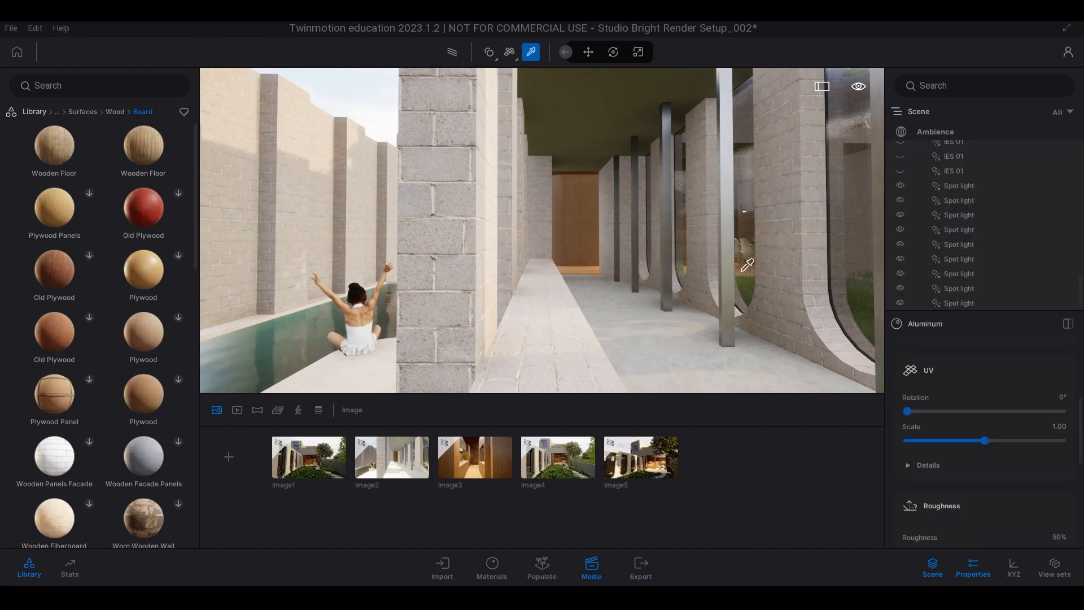
{"action": "scroll", "coordinate": [1045, 451], "scroll_direction": "up", "scroll_amount": 2}
{"action": "scroll", "coordinate": [1042, 446], "scroll_direction": "down", "scroll_amount": 1}
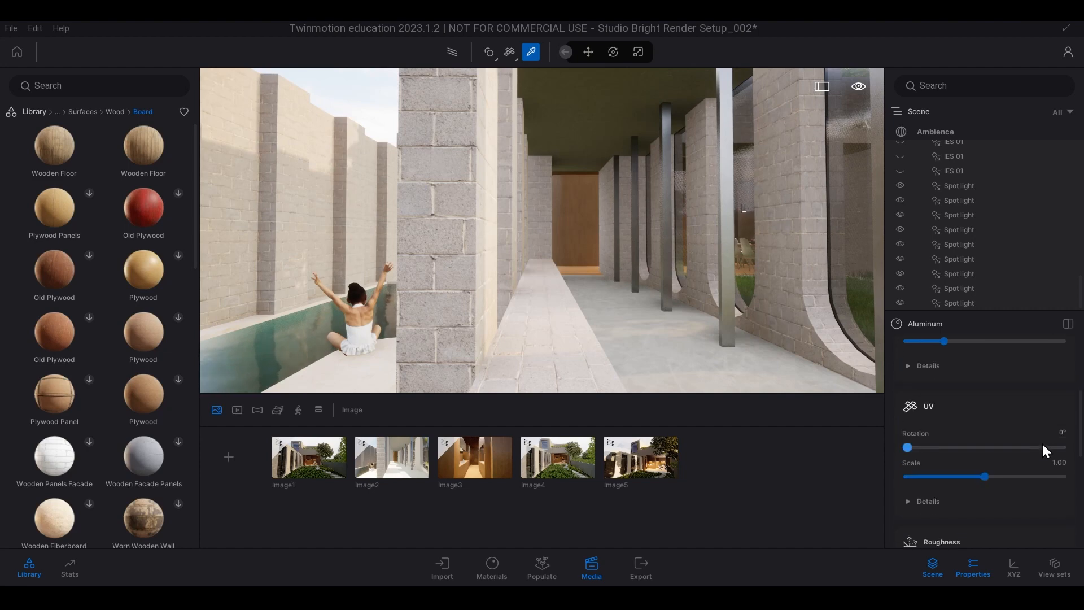
{"action": "scroll", "coordinate": [1042, 444], "scroll_direction": "up", "scroll_amount": 2}
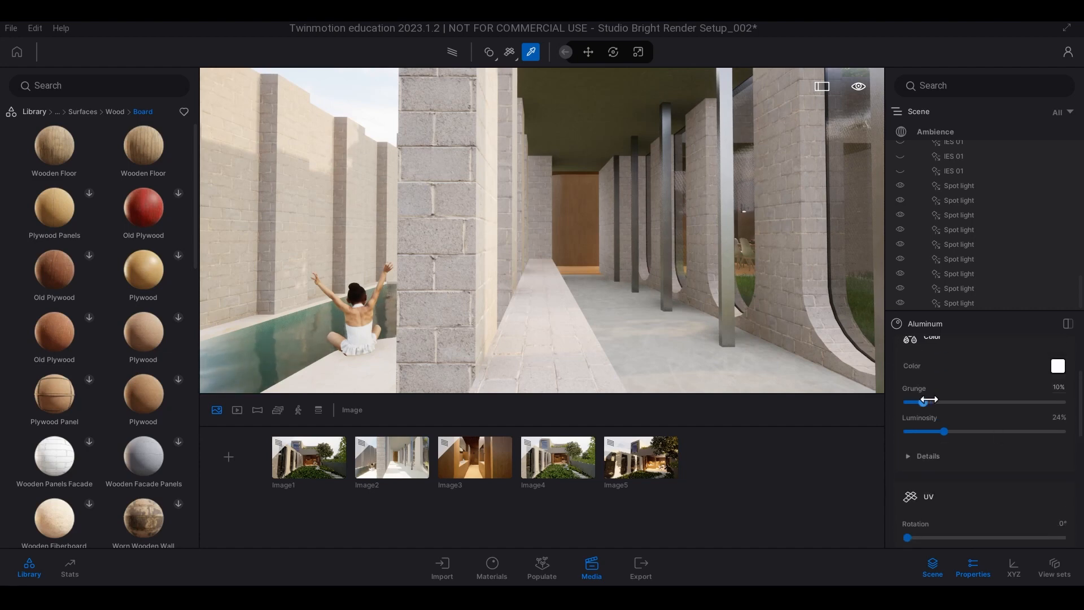
{"action": "left_click_drag", "start_coordinate": [923, 402], "coordinate": [954, 402]}
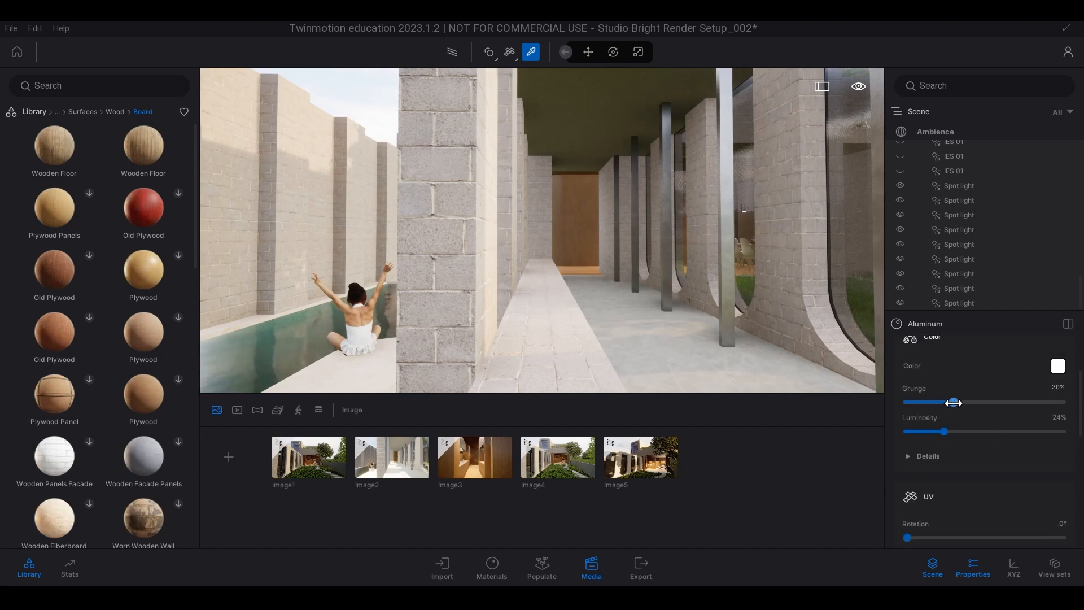
- Darken the Aluminum material's color from white to the light grey E6E6E6
{"action": "left_click", "coordinate": [1058, 367]}
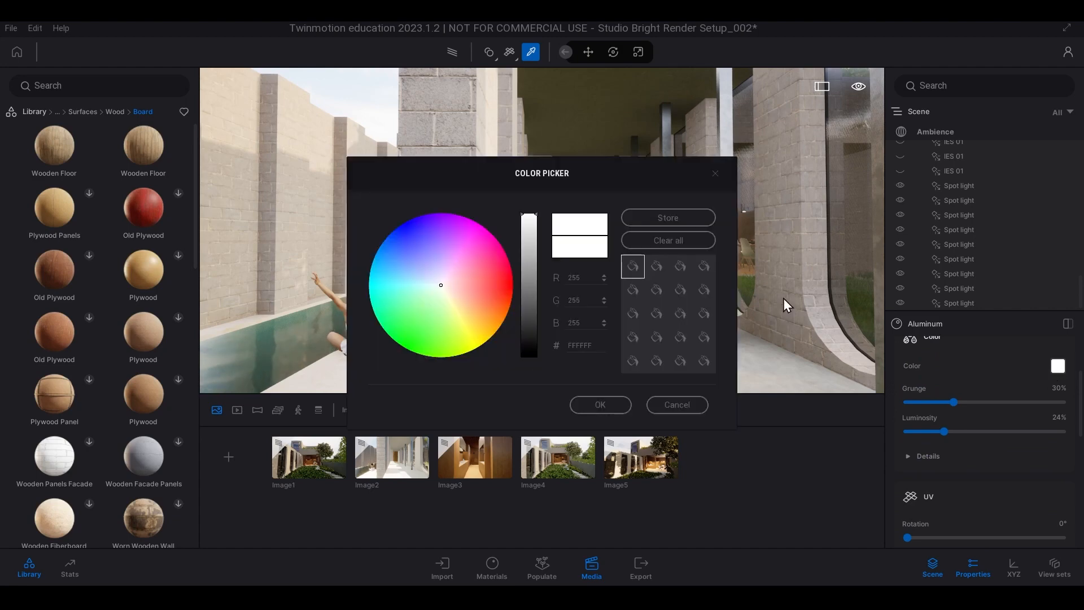
{"action": "left_click_drag", "start_coordinate": [536, 215], "coordinate": [538, 257]}
{"action": "left_click_drag", "start_coordinate": [577, 173], "coordinate": [905, 342]}
{"action": "left_click_drag", "start_coordinate": [863, 421], "coordinate": [862, 397]}
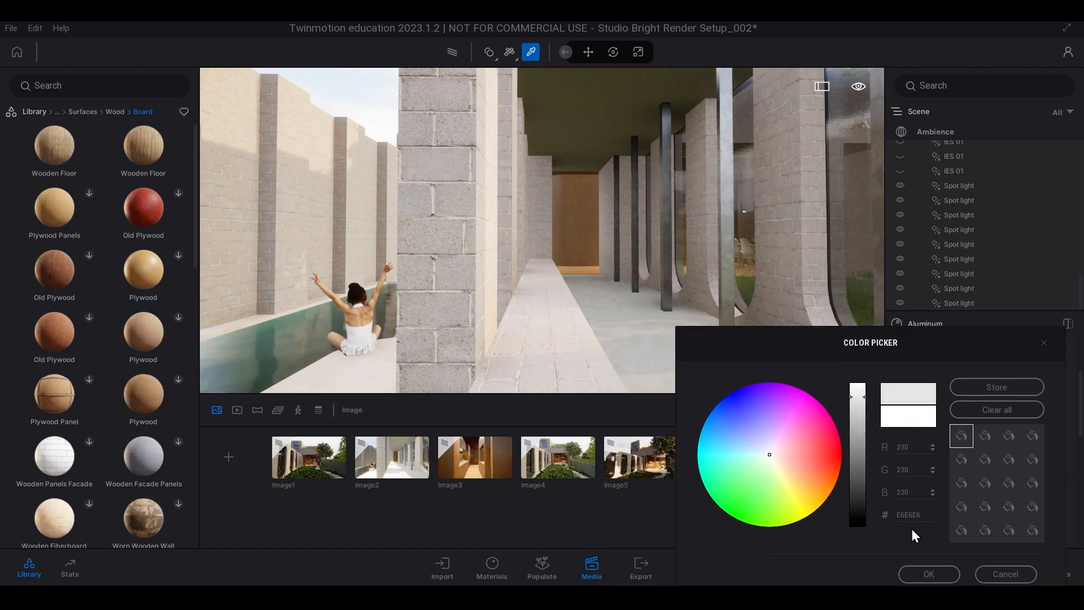
{"action": "left_click", "coordinate": [929, 573]}
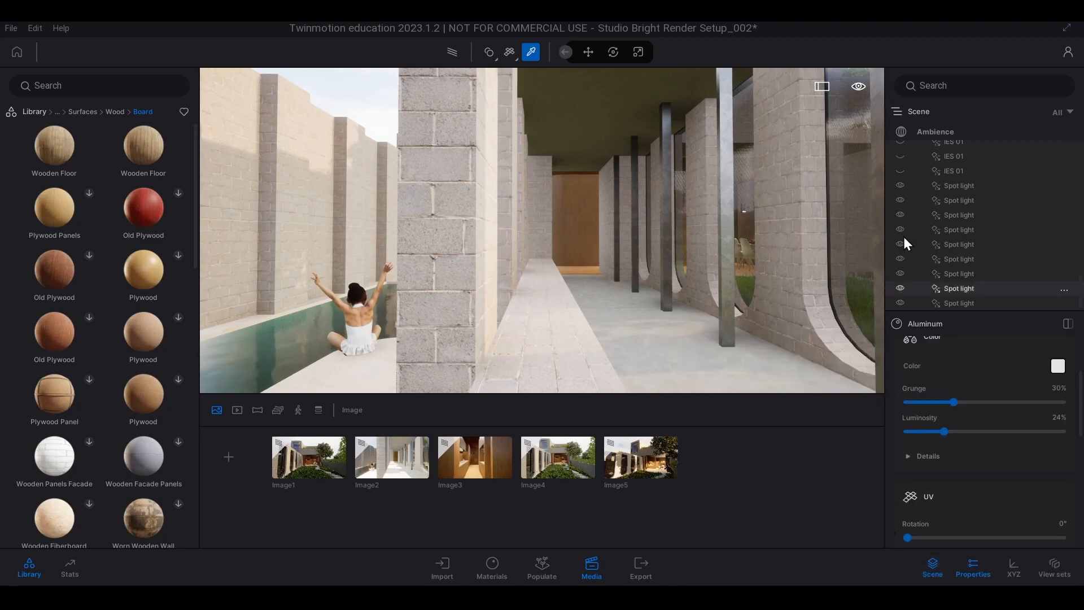
- Load Image2 in media mode and make all nine hidden spot lights in the scene visible
{"action": "left_click", "coordinate": [388, 468]}
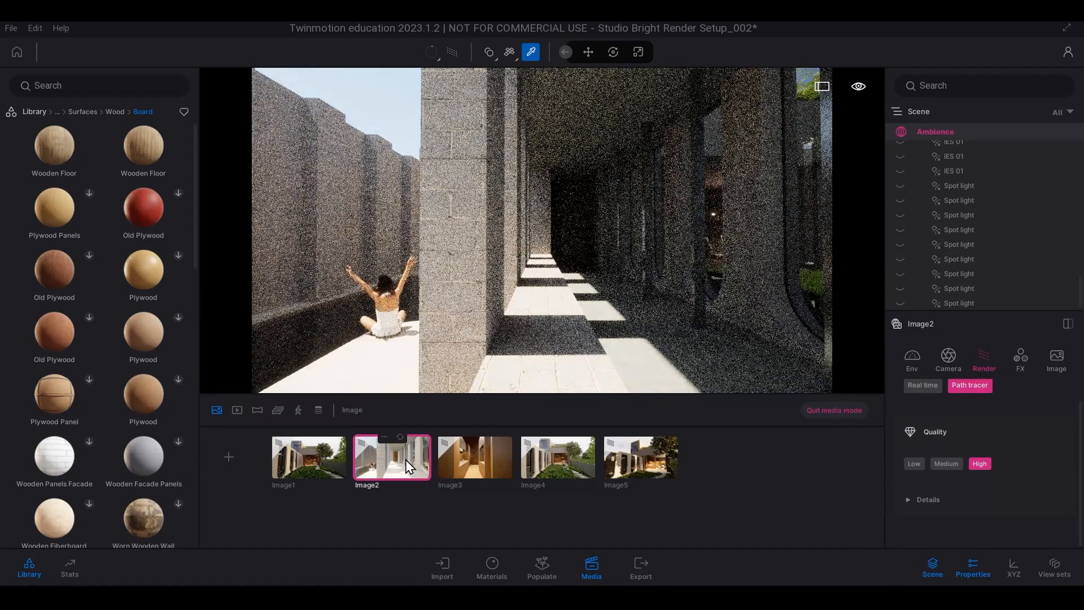
{"action": "left_click", "coordinate": [949, 185]}
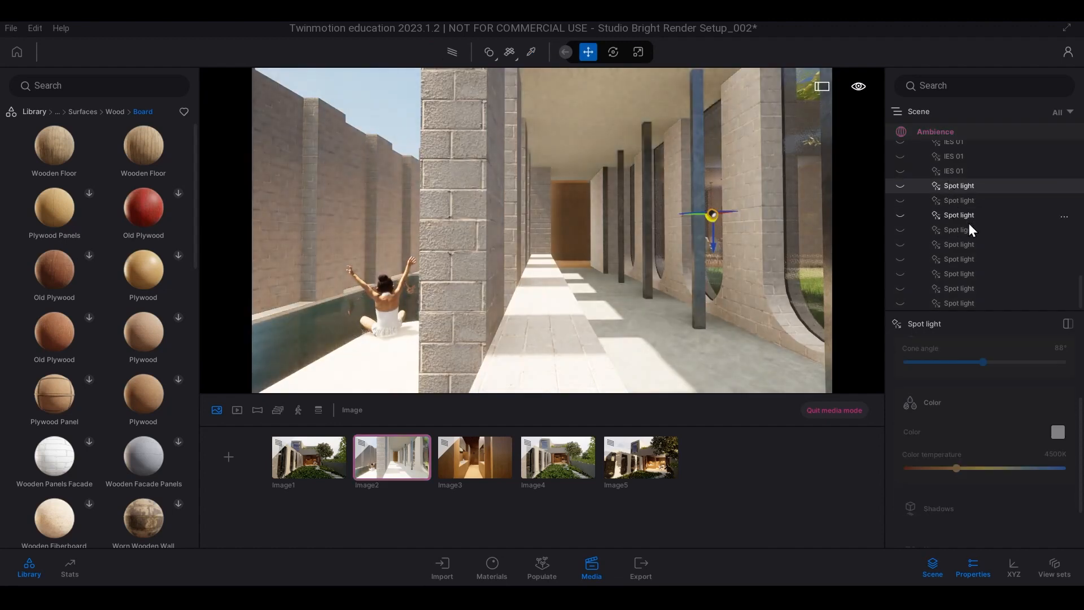
{"action": "left_click", "coordinate": [955, 301], "text": "shift"}
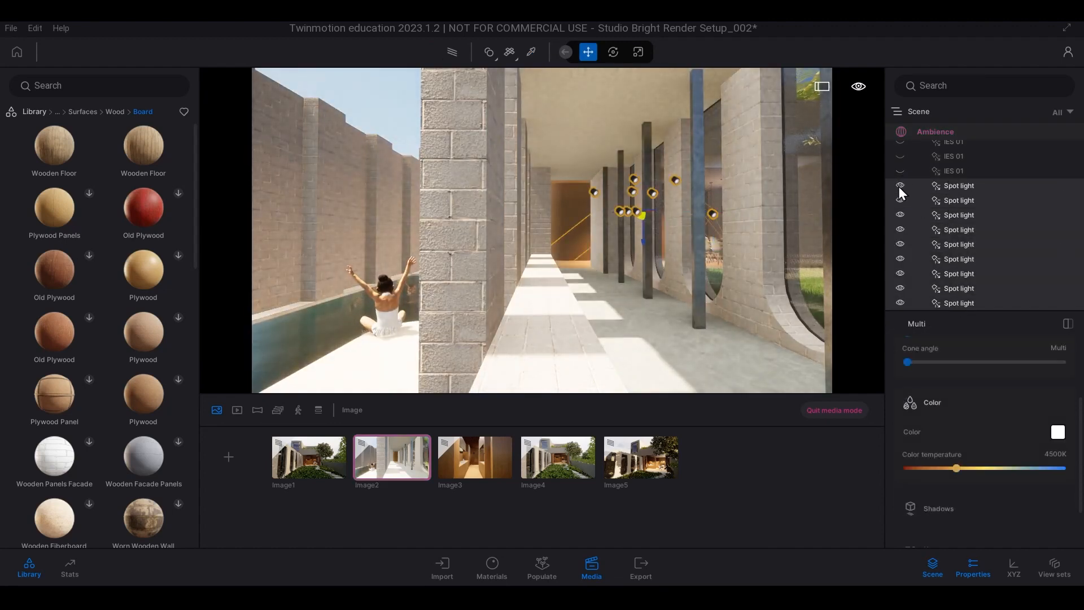
- Try the three IES 01 lights switched on in Image2 and hide them again
{"action": "scroll", "coordinate": [924, 184], "scroll_direction": "up", "scroll_amount": 2}
{"action": "left_click", "coordinate": [957, 224]}
{"action": "left_click", "coordinate": [936, 198], "text": "shift"}
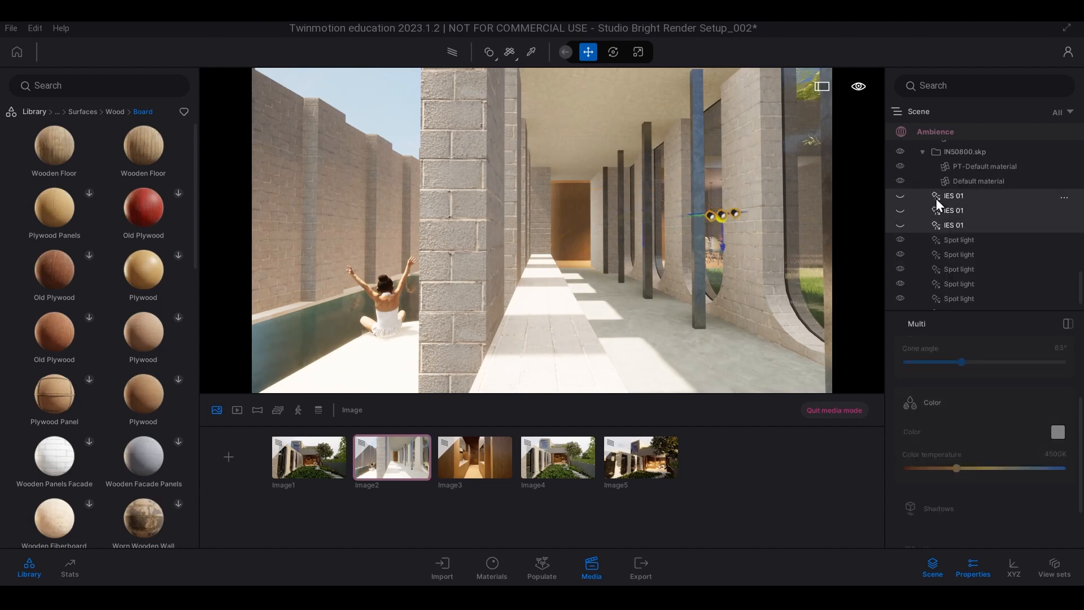
{"action": "left_click", "coordinate": [901, 193]}
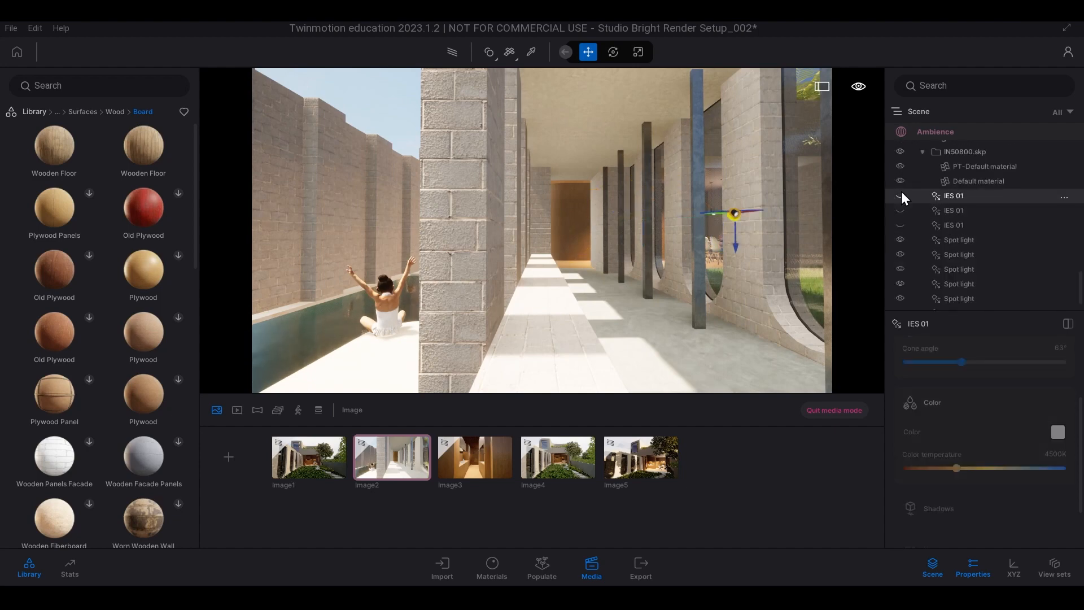
{"action": "left_click", "coordinate": [901, 195]}
{"action": "left_click", "coordinate": [901, 220]}
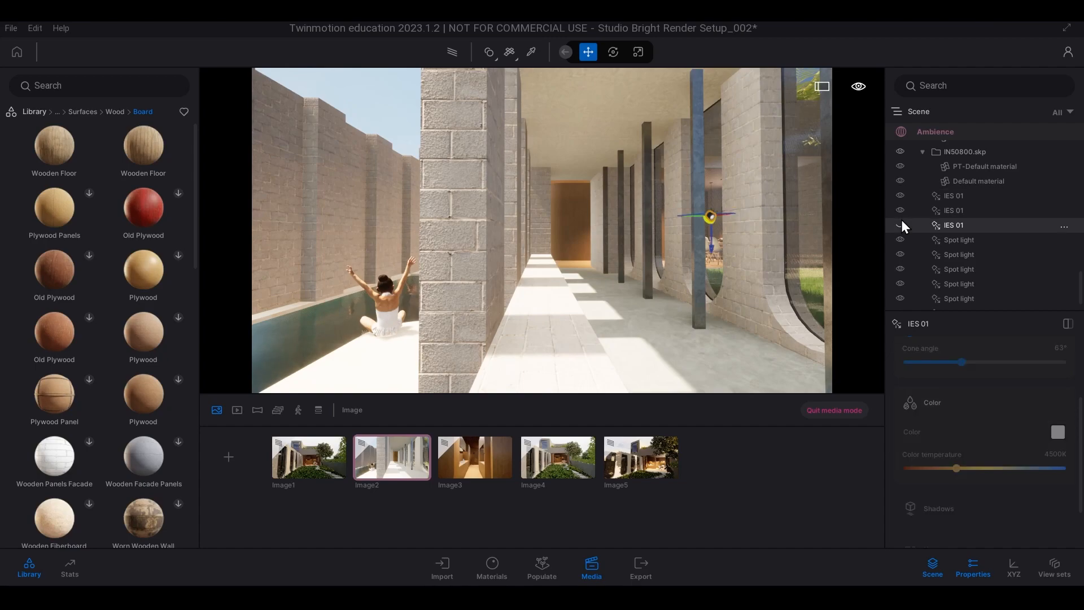
{"action": "left_click", "coordinate": [899, 210]}
{"action": "left_click", "coordinate": [900, 196]}
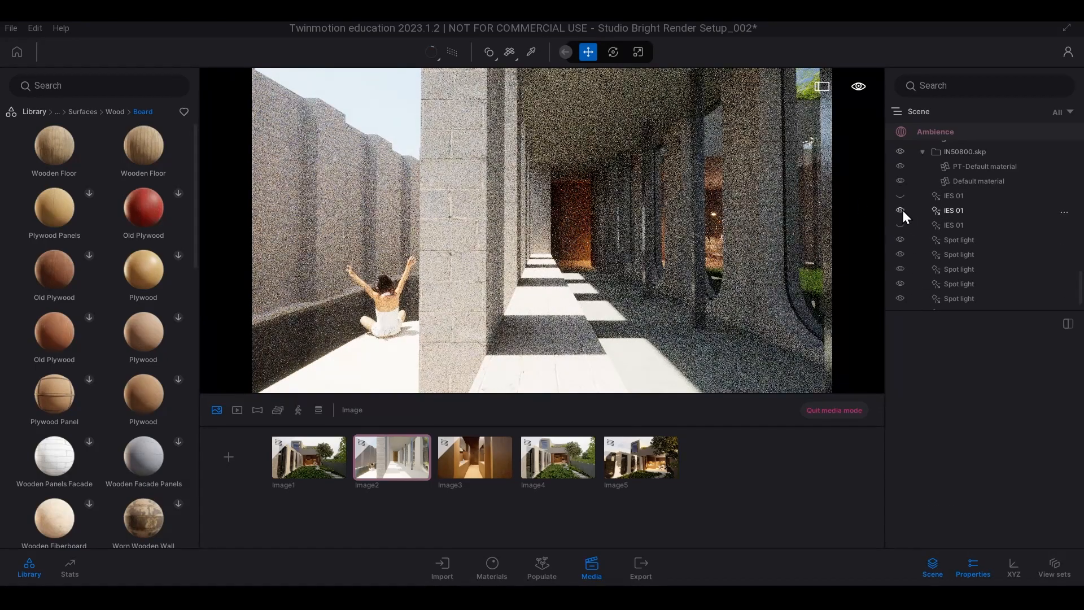
{"action": "left_click", "coordinate": [900, 210]}
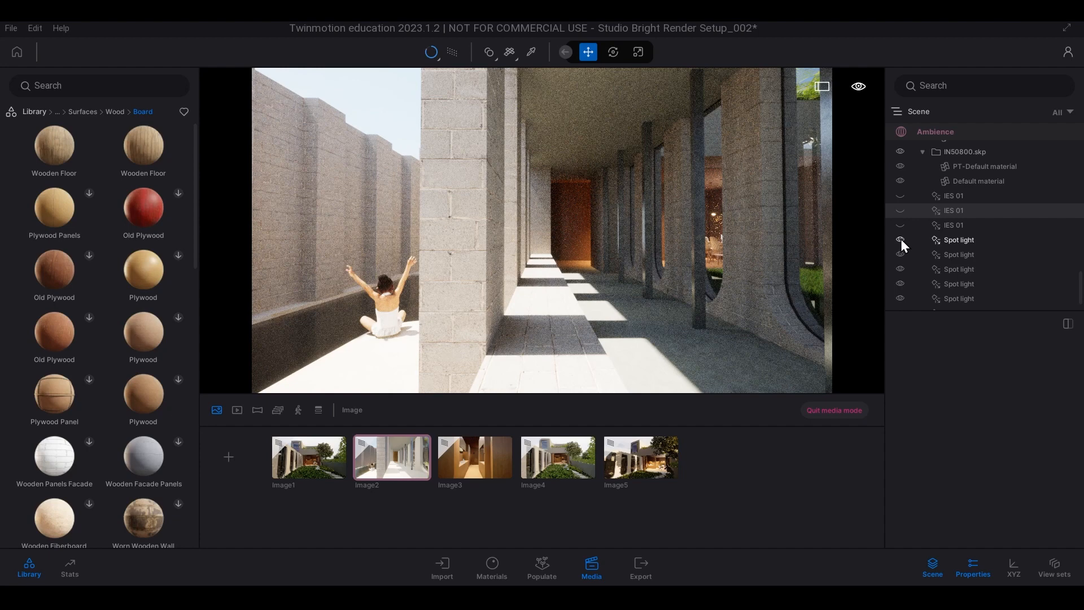
- Identify the first spot lights in the scene list and hide the first one, beside the nearest corridor column
{"action": "left_click", "coordinate": [963, 241]}
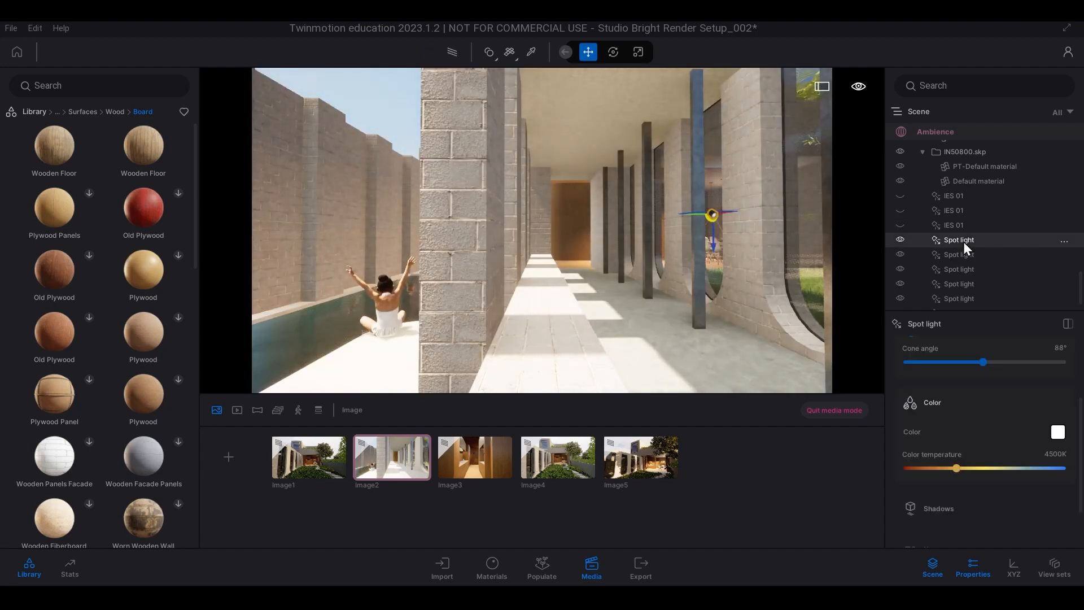
{"action": "left_click", "coordinate": [964, 255]}
{"action": "left_click", "coordinate": [967, 243]}
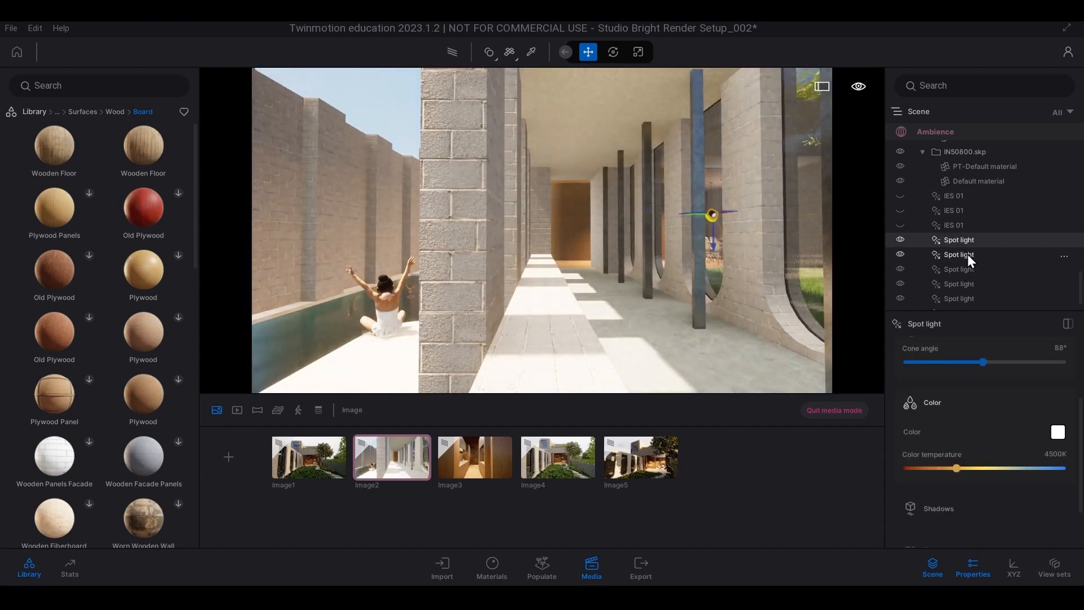
{"action": "left_click", "coordinate": [965, 267]}
{"action": "left_click", "coordinate": [966, 242]}
{"action": "left_click", "coordinate": [900, 239]}
- Go through the remaining spot lights to locate each in the corridor and hide the last one in the list
{"action": "left_click", "coordinate": [970, 254]}
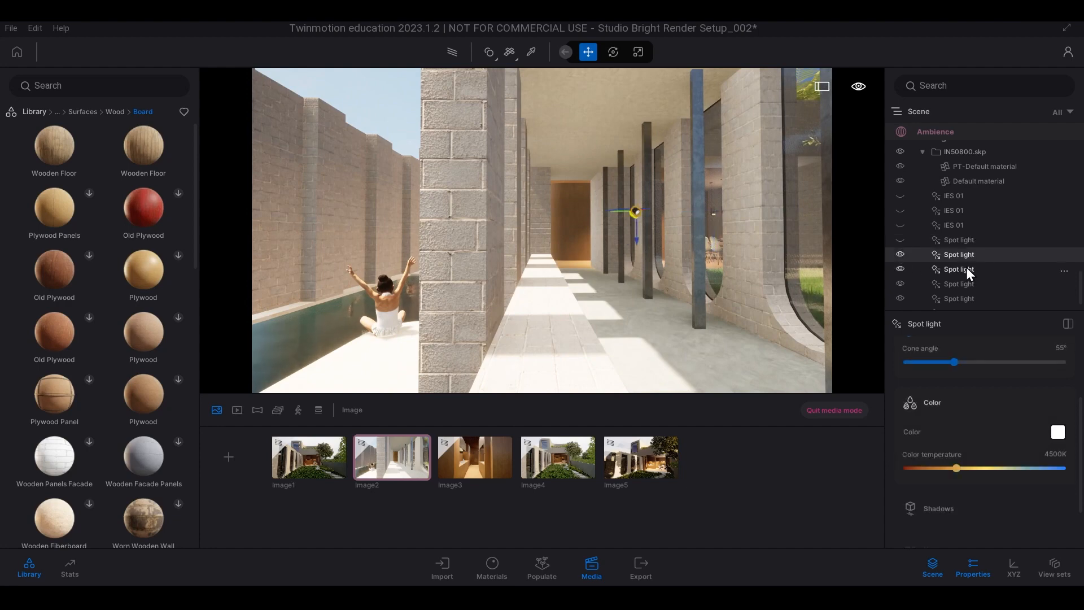
{"action": "left_click", "coordinate": [966, 269]}
{"action": "left_click", "coordinate": [964, 283]}
{"action": "scroll", "coordinate": [967, 286], "scroll_direction": "down", "scroll_amount": 1}
{"action": "left_click", "coordinate": [967, 283]}
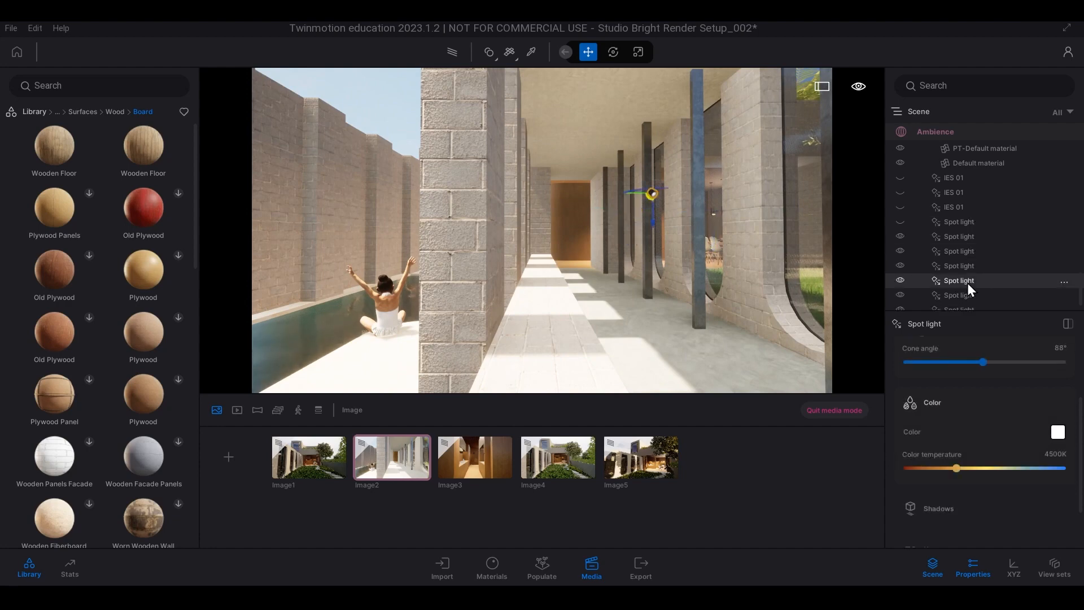
{"action": "scroll", "coordinate": [966, 283], "scroll_direction": "down", "scroll_amount": 3}
{"action": "left_click", "coordinate": [970, 259]}
{"action": "left_click", "coordinate": [967, 271]}
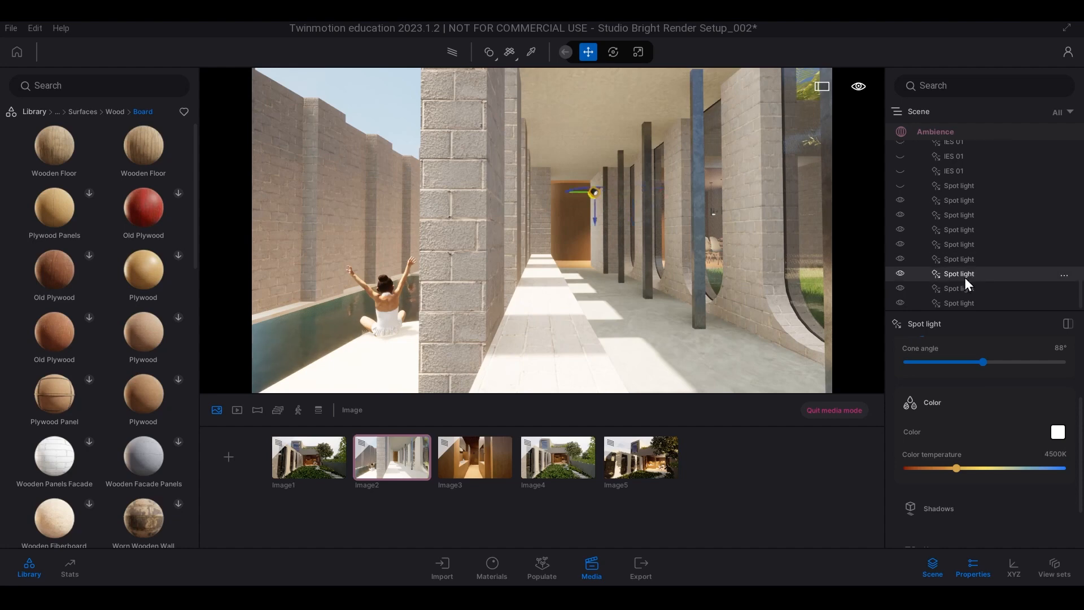
{"action": "left_click", "coordinate": [965, 288]}
{"action": "left_click", "coordinate": [965, 301]}
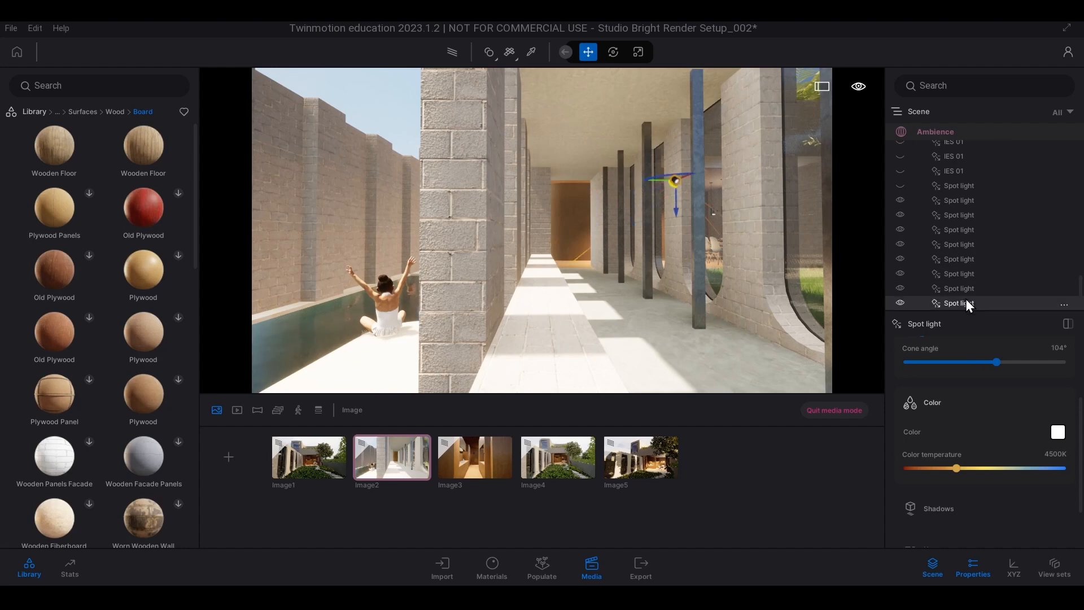
{"action": "left_click", "coordinate": [900, 303]}
{"action": "left_click", "coordinate": [900, 288]}
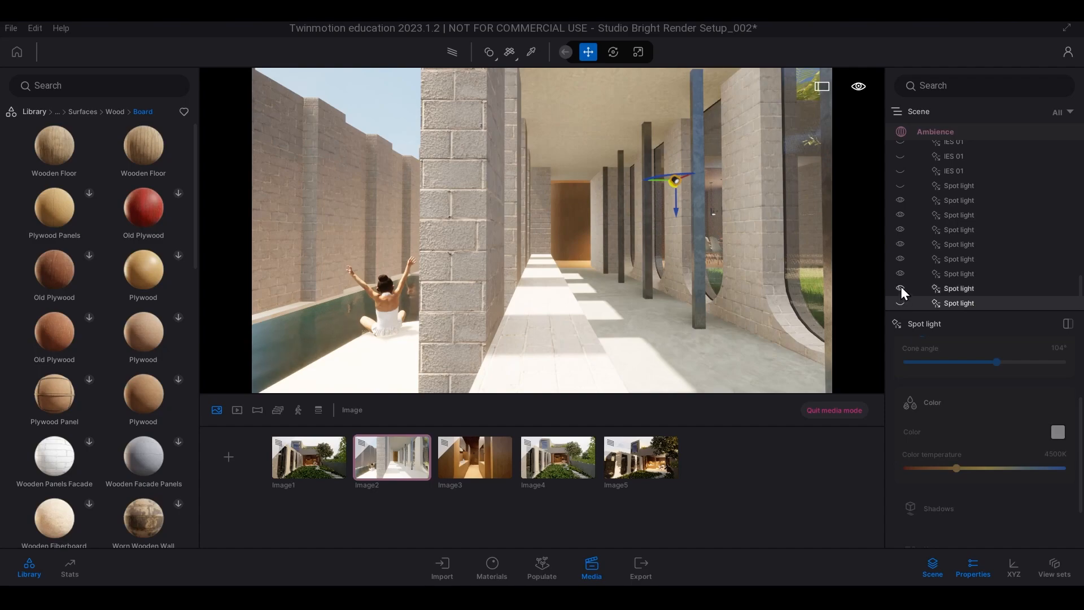
{"action": "left_click", "coordinate": [900, 288]}
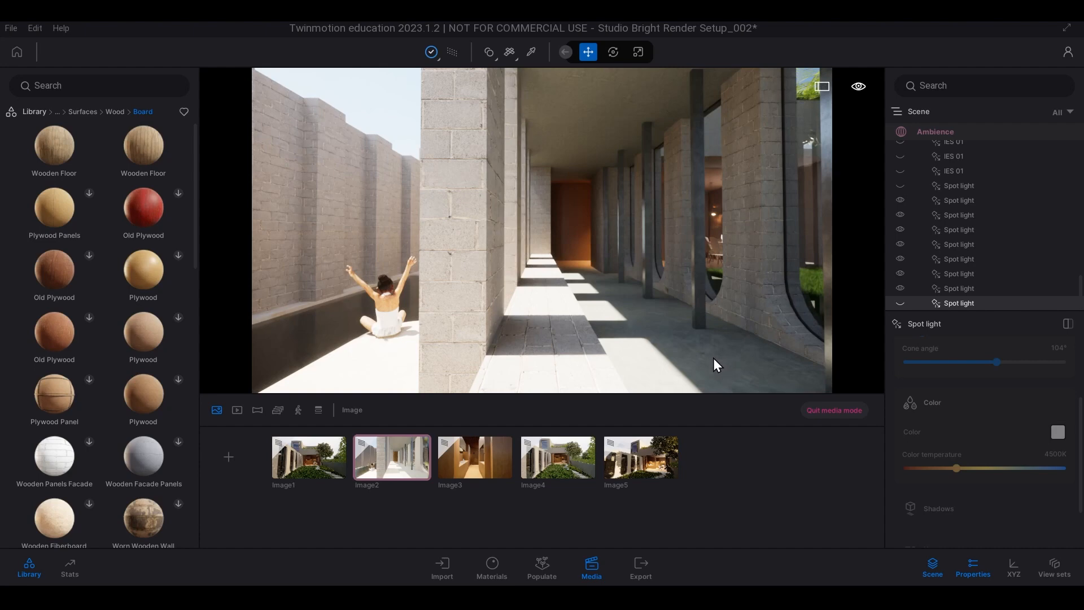
- Switch to the real-time view, pick the Aluminum material from the corridor column and darken its color to the grey C4C4C4
{"action": "key", "text": "r"}
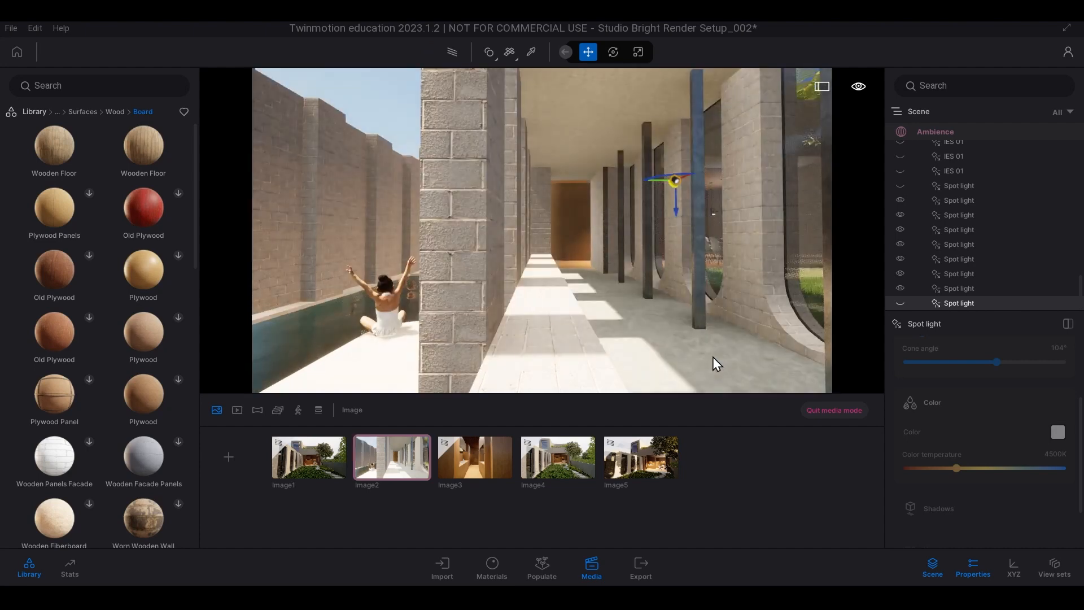
{"action": "key", "text": "p"}
{"action": "left_click", "coordinate": [703, 252]}
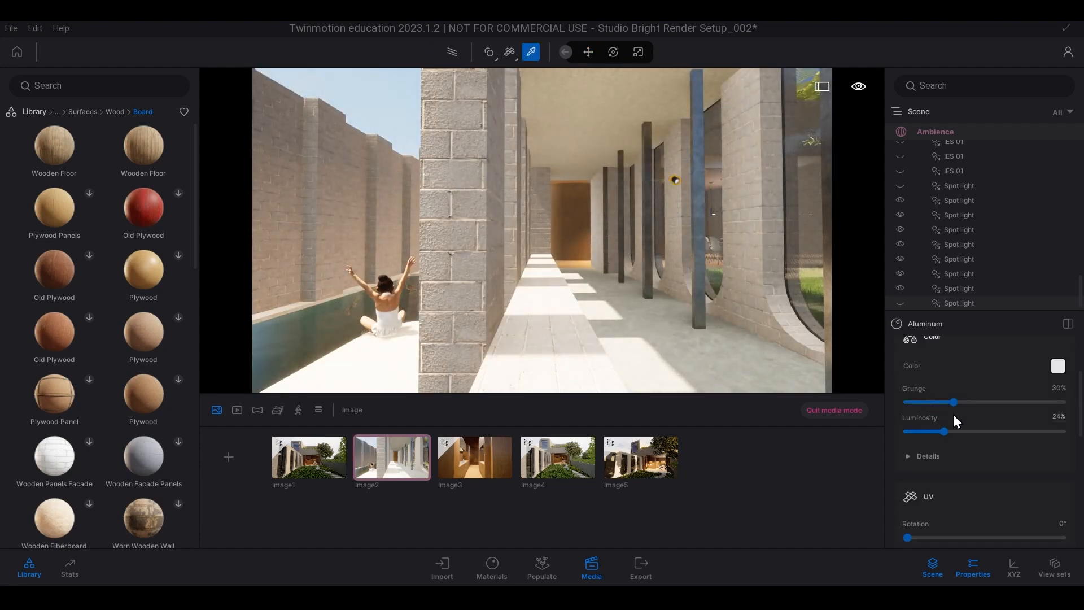
{"action": "left_click", "coordinate": [1057, 368]}
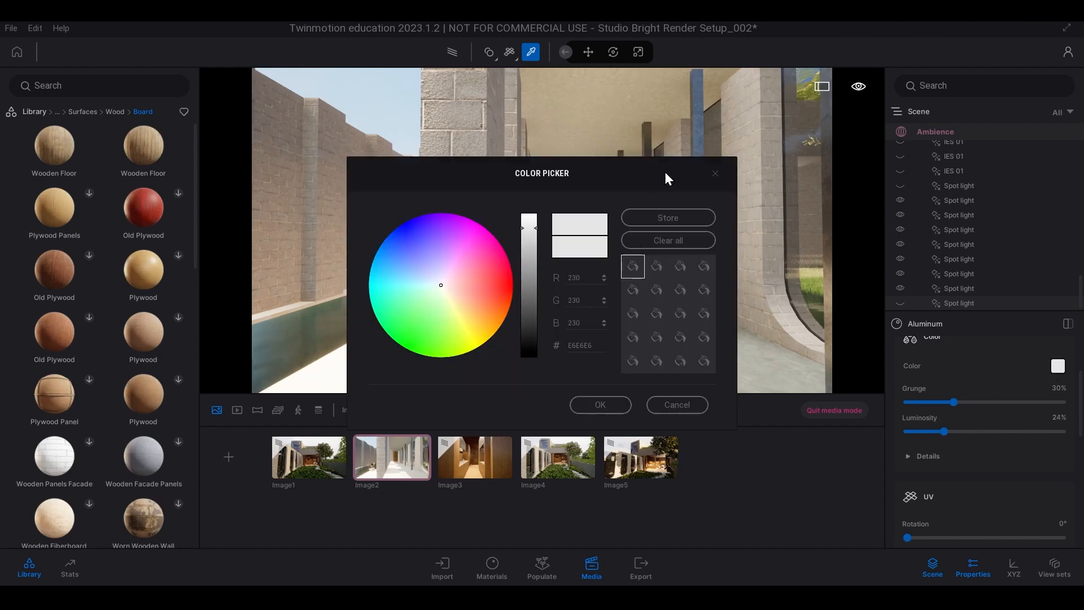
{"action": "left_click_drag", "start_coordinate": [666, 173], "coordinate": [1034, 301]}
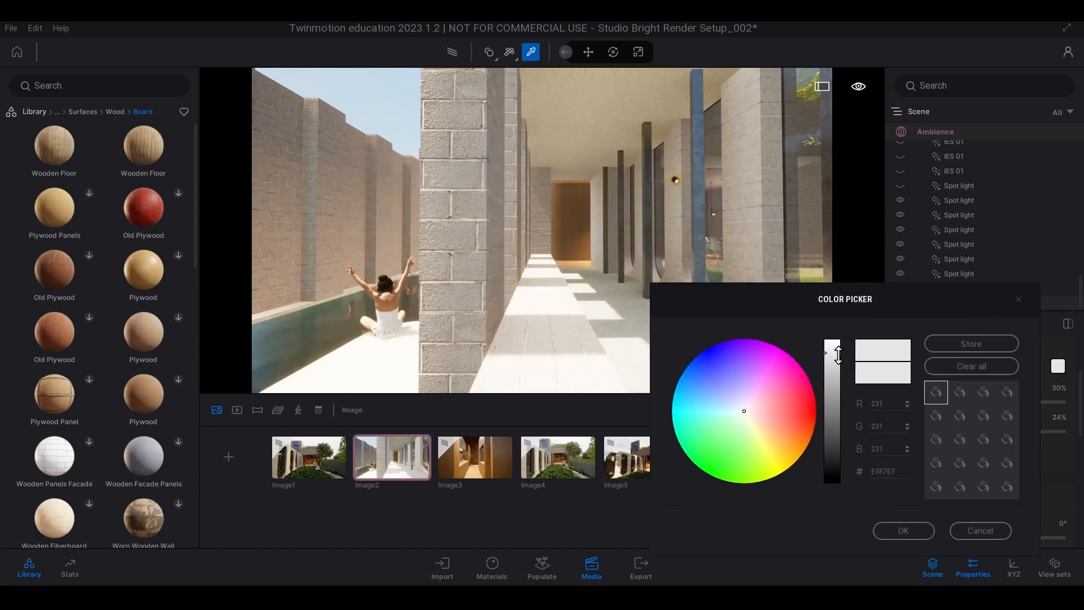
{"action": "left_click_drag", "start_coordinate": [840, 354], "coordinate": [841, 374]}
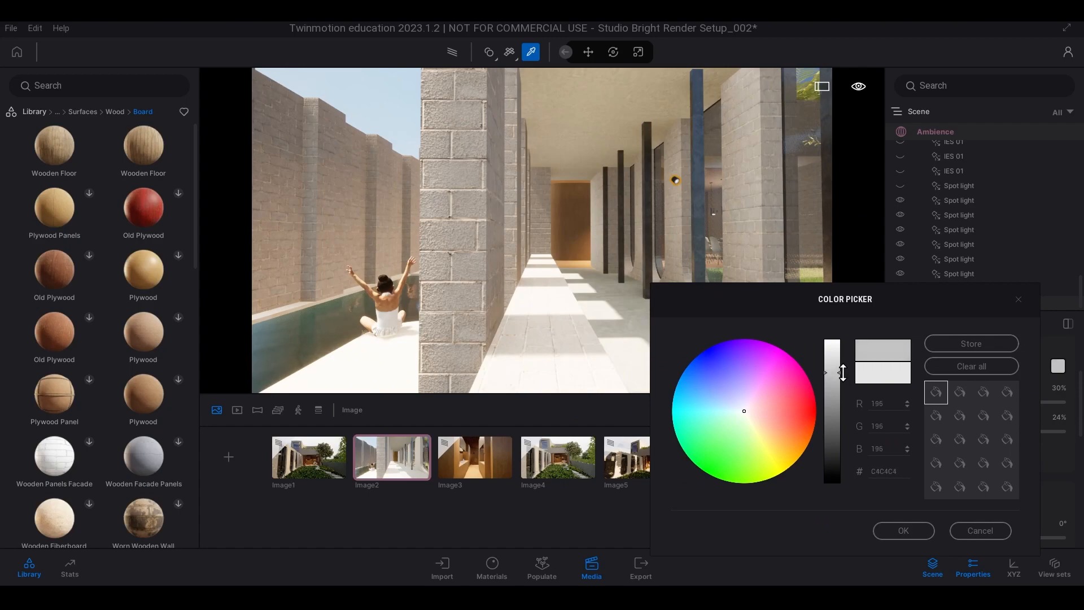
{"action": "left_click", "coordinate": [891, 531]}
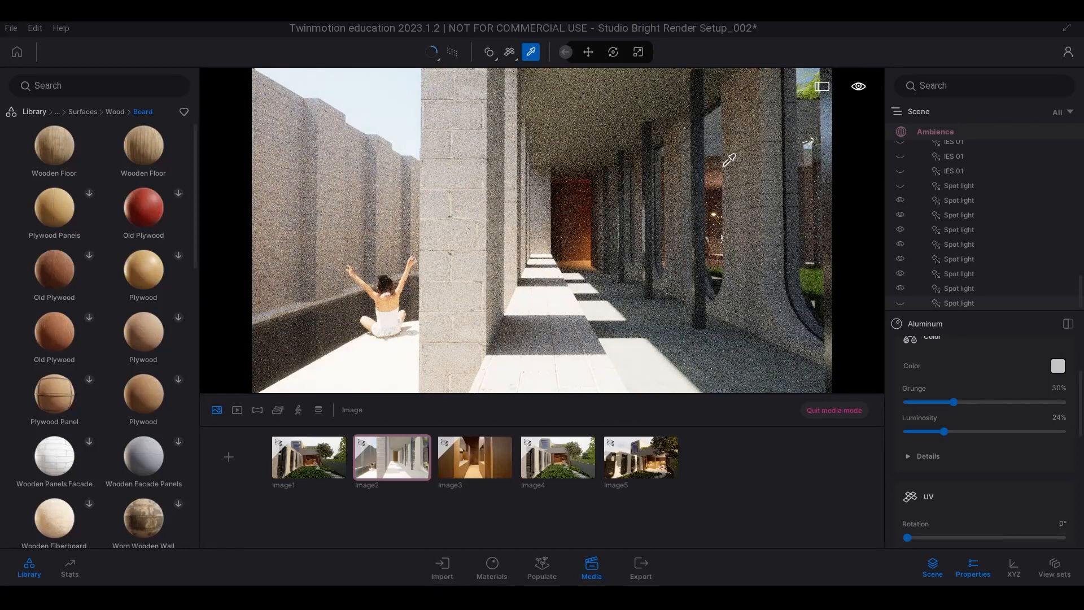
- Refresh the saved Image2 to match the current scene and open its path tracer render settings
{"action": "key", "text": "r"}
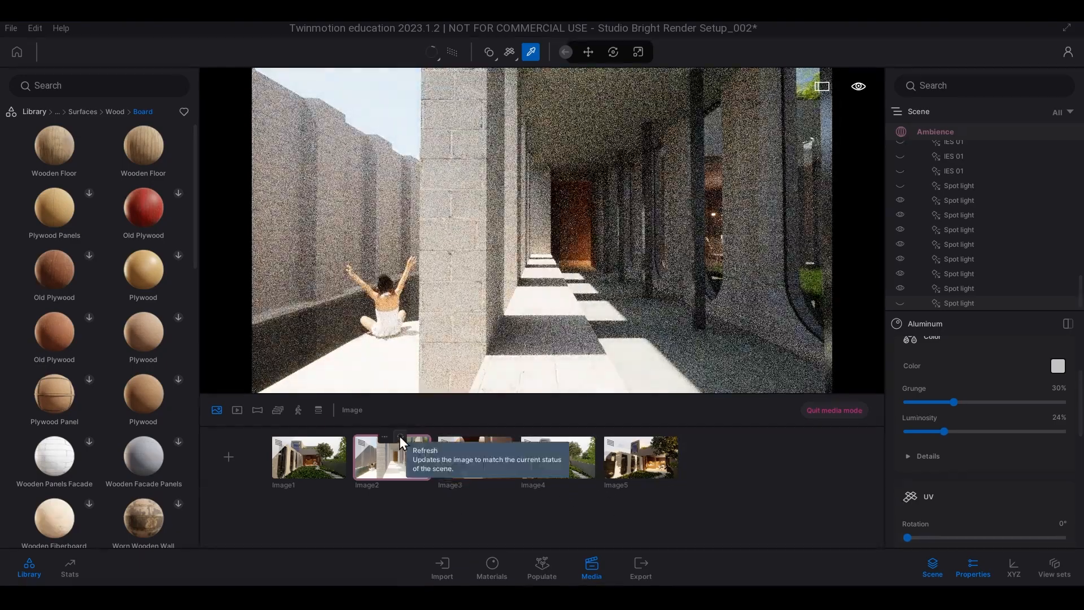
{"action": "left_click", "coordinate": [399, 434]}
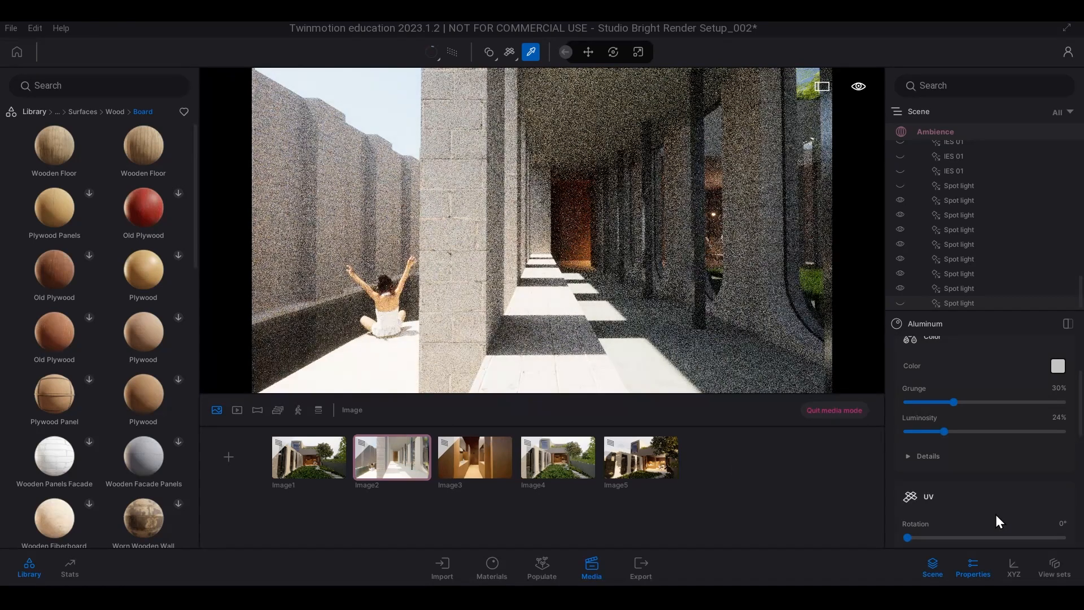
{"action": "left_click", "coordinate": [404, 469]}
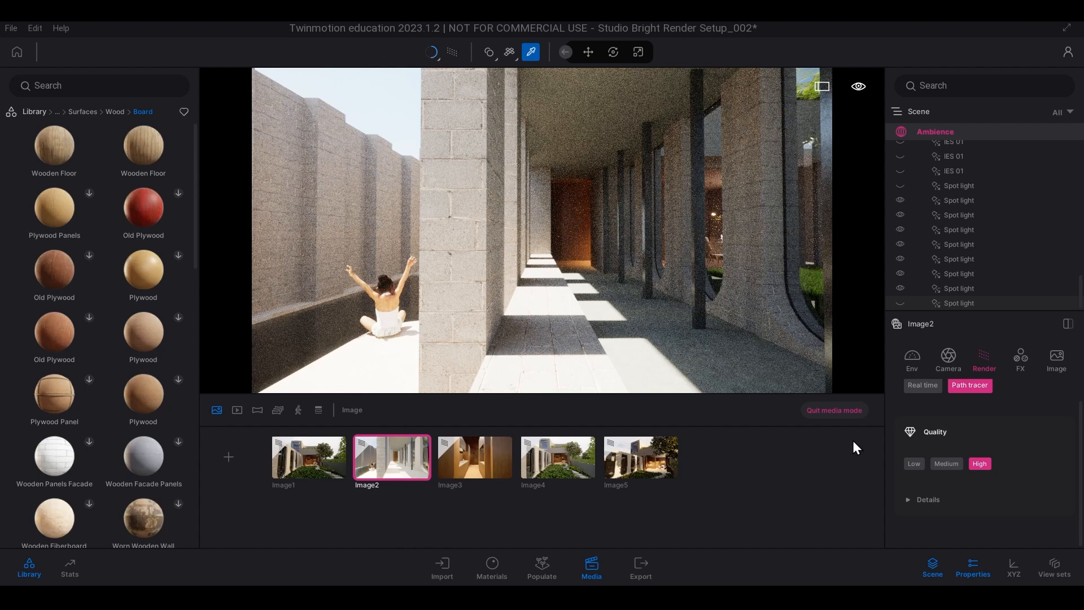
- Export only Image2 locally as a PNG into the Studio Bright Tests folder
{"action": "left_click", "coordinate": [634, 571]}
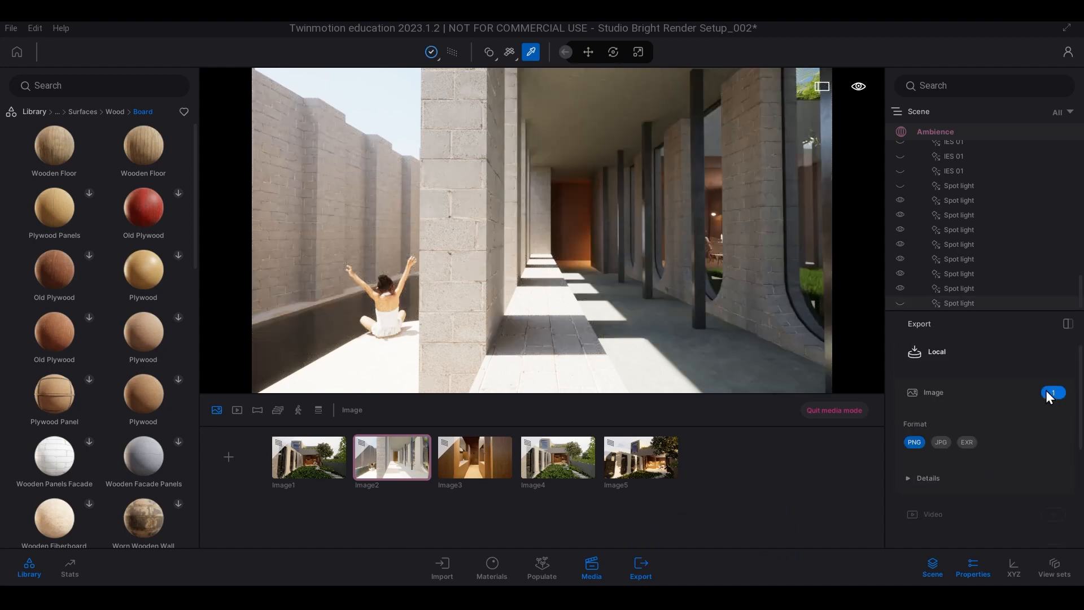
{"action": "left_click", "coordinate": [1051, 391]}
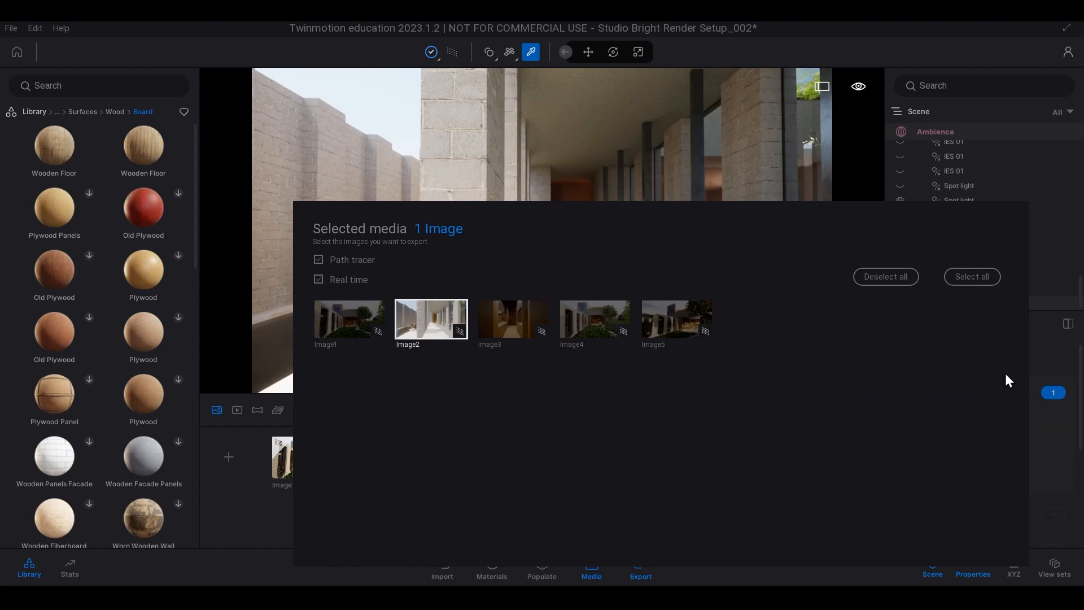
{"action": "left_click", "coordinate": [1040, 361]}
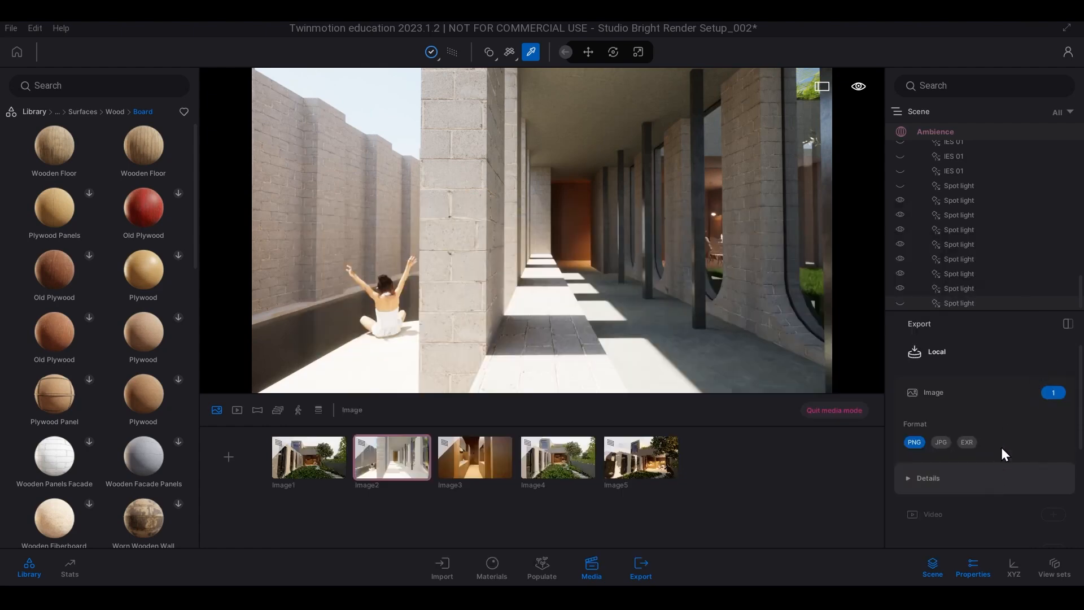
{"action": "left_click", "coordinate": [972, 523]}
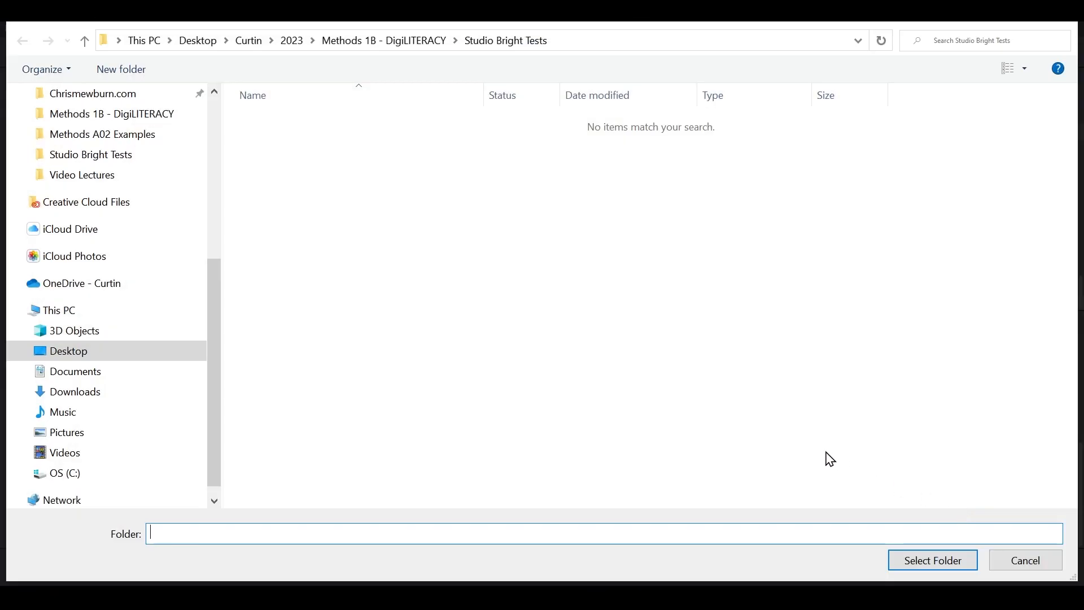
{"action": "left_click", "coordinate": [909, 562]}
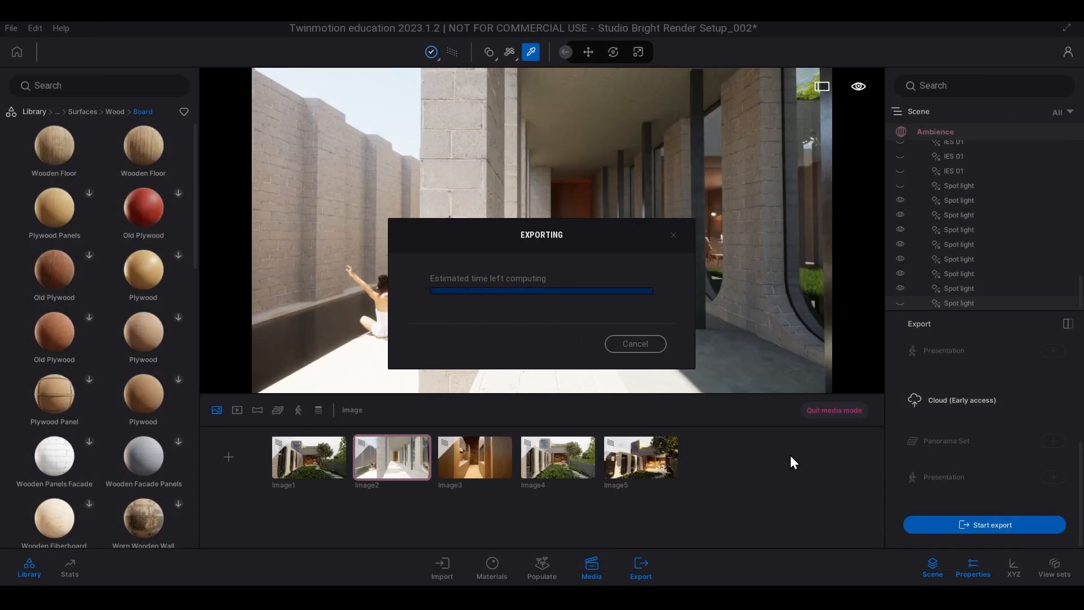
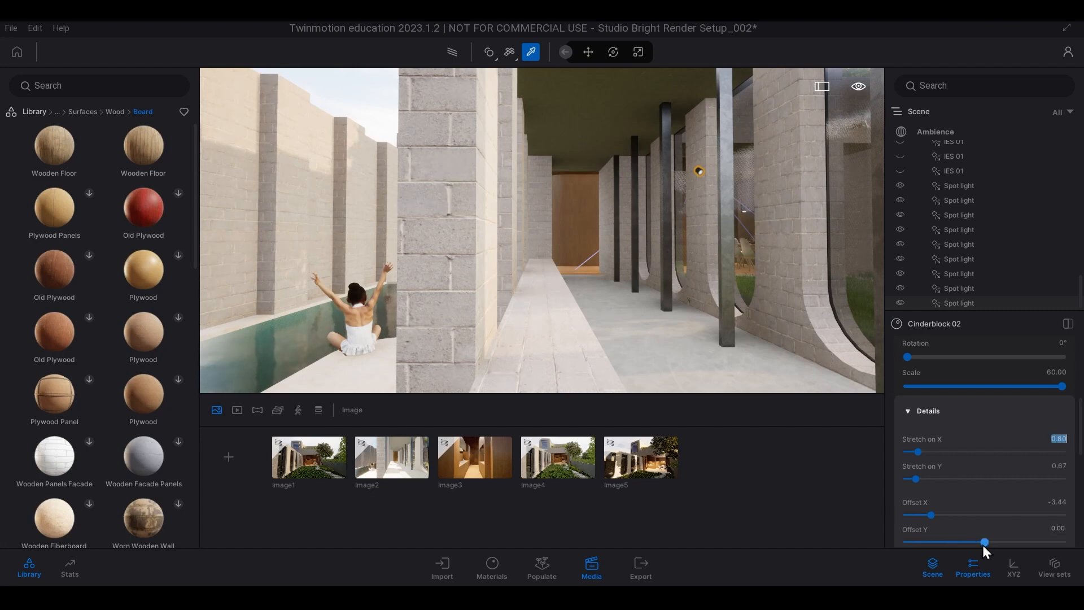
- Shift the Cinderblock 02 texture to Offset X -2.03 and Offset Y -1.85 while trying another Stretch on X value
{"action": "left_click_drag", "start_coordinate": [983, 542], "coordinate": [948, 521]}
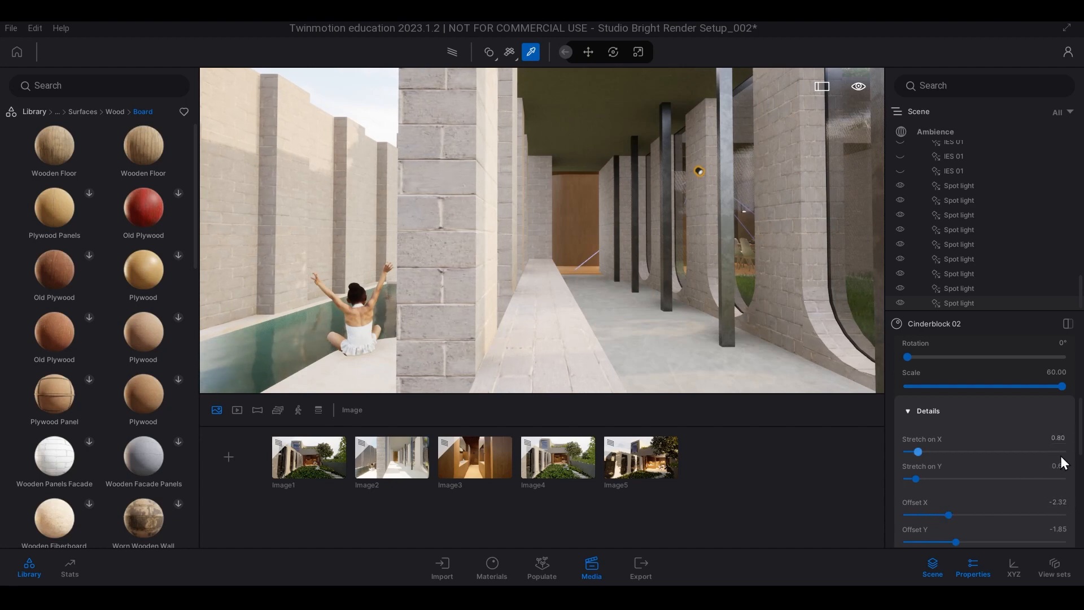
{"action": "left_click", "coordinate": [1059, 438]}
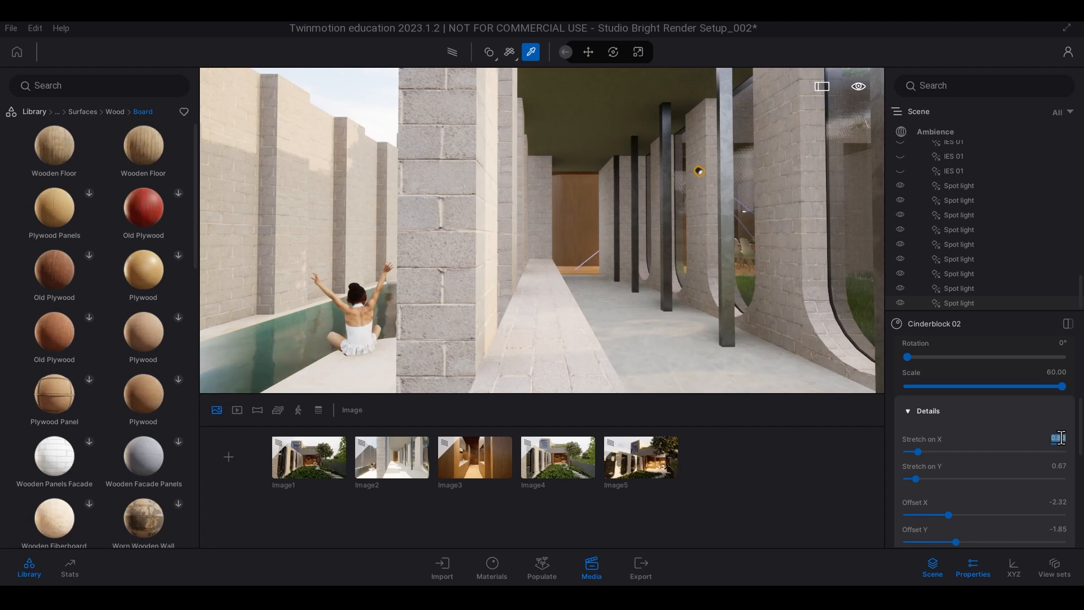
{"action": "key", "text": "BackSpace"}
{"action": "key", "text": "Return"}
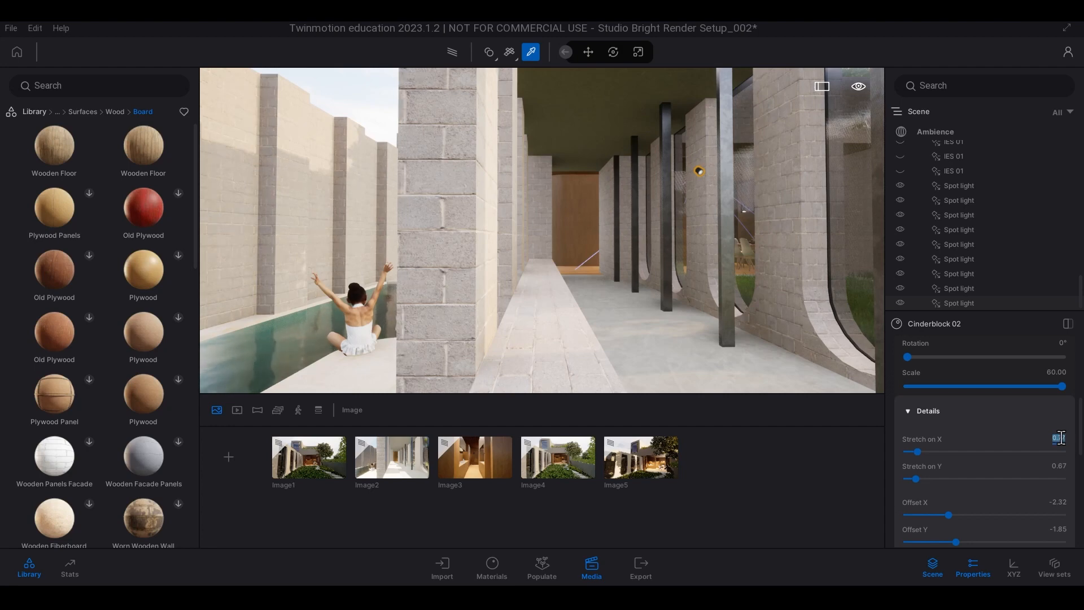
{"action": "mouse_move", "coordinate": [950, 516]}
{"action": "left_mouse_down"}
{"action": "mouse_move", "coordinate": [937, 516]}
{"action": "mouse_move", "coordinate": [957, 525]}
{"action": "left_mouse_up"}
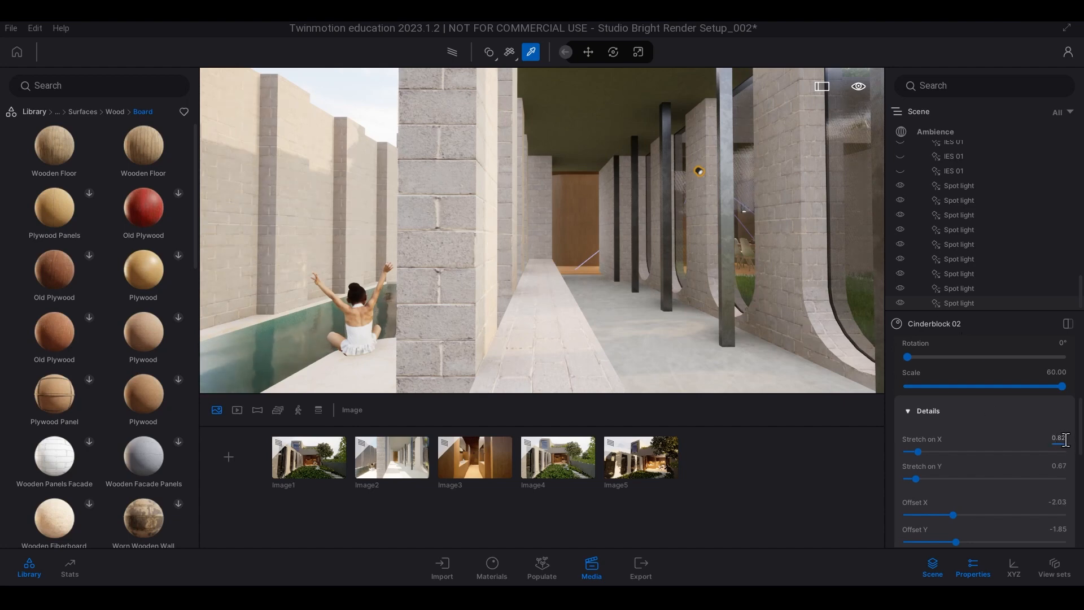
- Set the Cinderblock 02 material's Stretch on X to 0.84 and Offset X to -2.32, and leave the material picker
{"action": "double_click", "coordinate": [1064, 438]}
{"action": "type", "text": "0"}
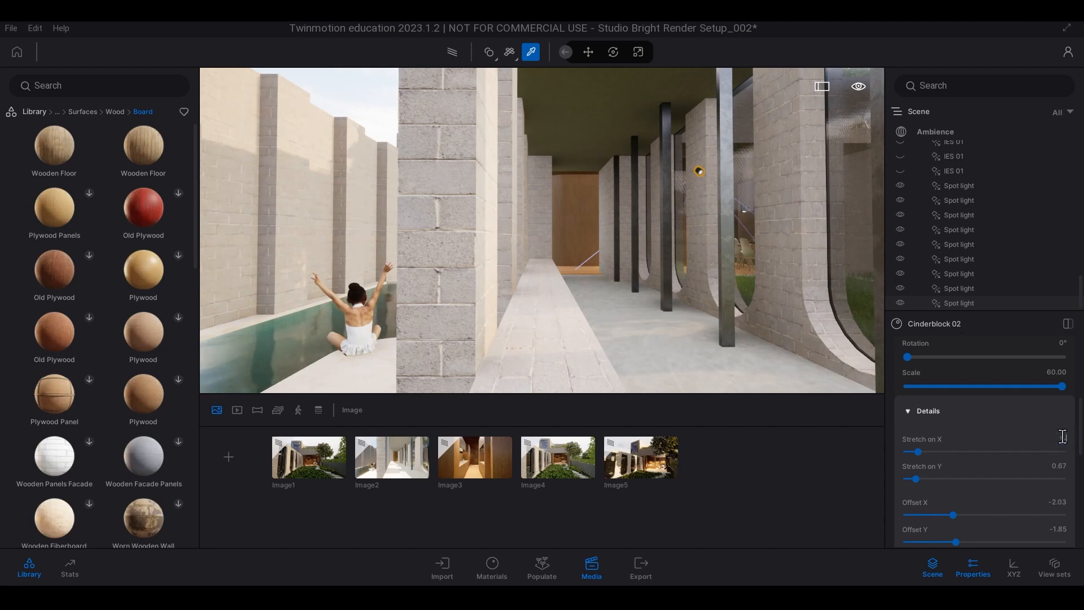
{"action": "type", "text": ".84"}
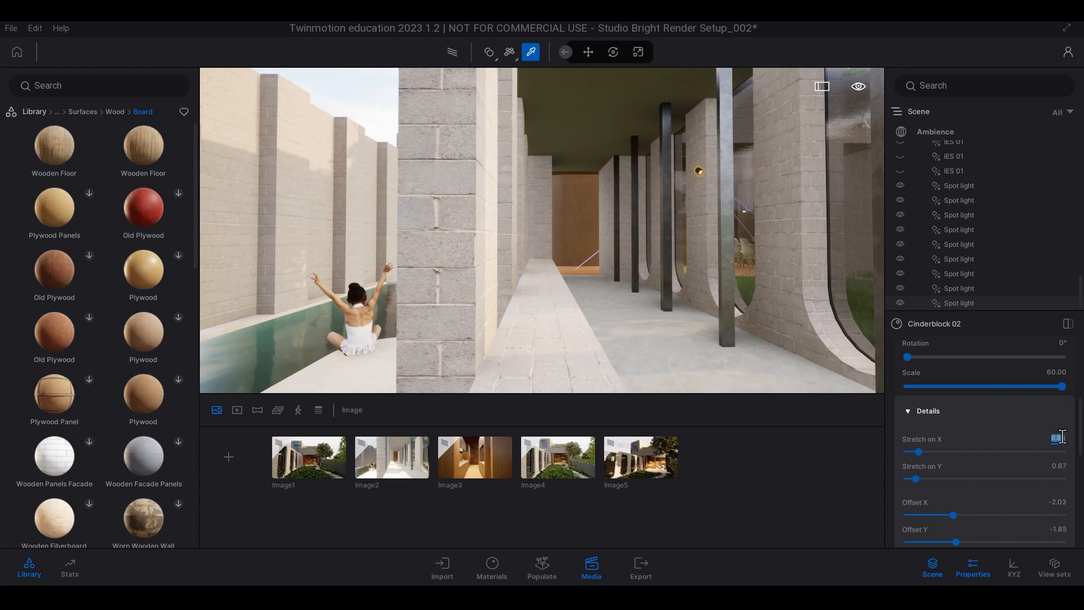
{"action": "key", "text": "Return"}
{"action": "left_click_drag", "start_coordinate": [953, 515], "coordinate": [949, 513]}
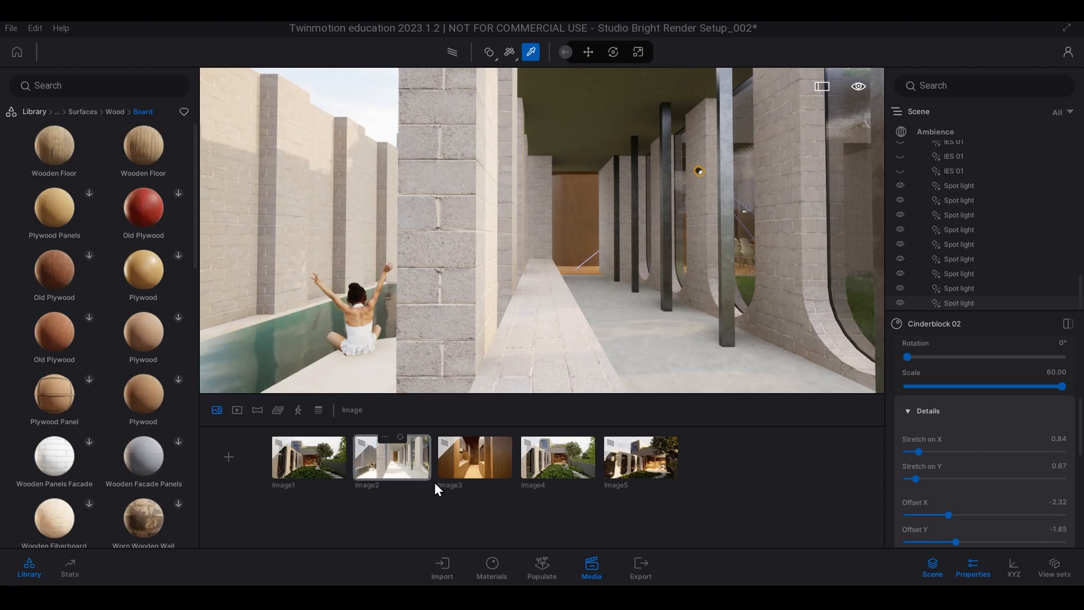
{"action": "key", "text": "Escape"}
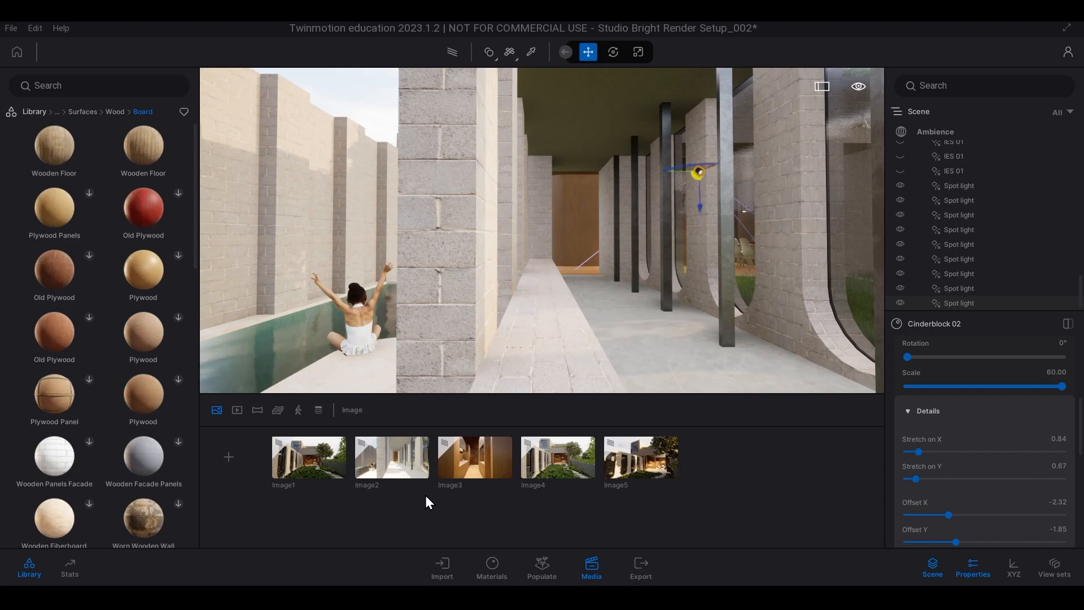
- Open the saved Image2 and enable depth of field in its camera settings
{"action": "left_click", "coordinate": [414, 469]}
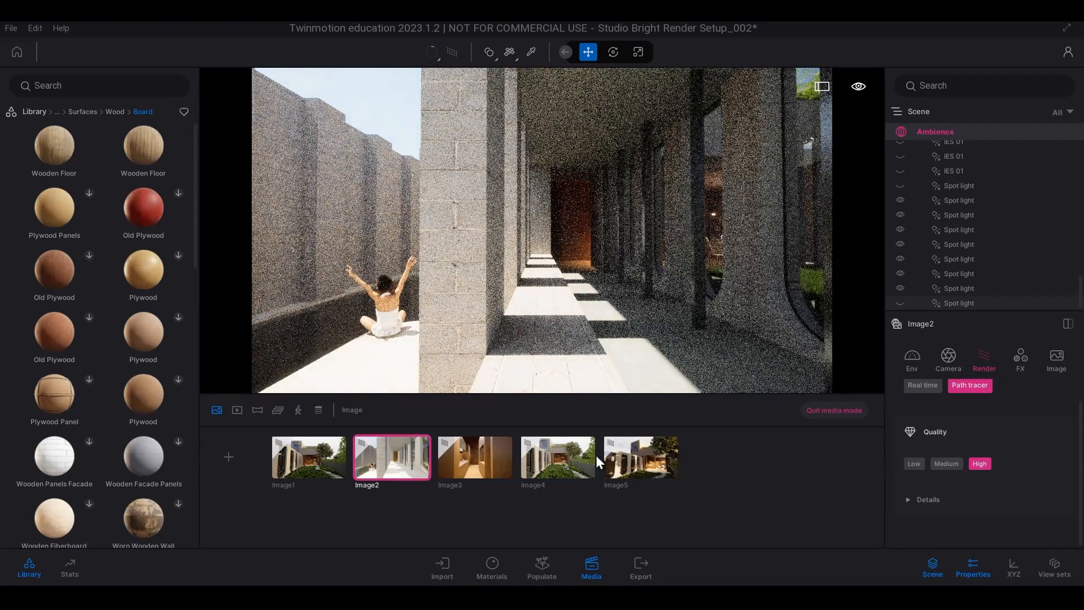
{"action": "left_click", "coordinate": [953, 354]}
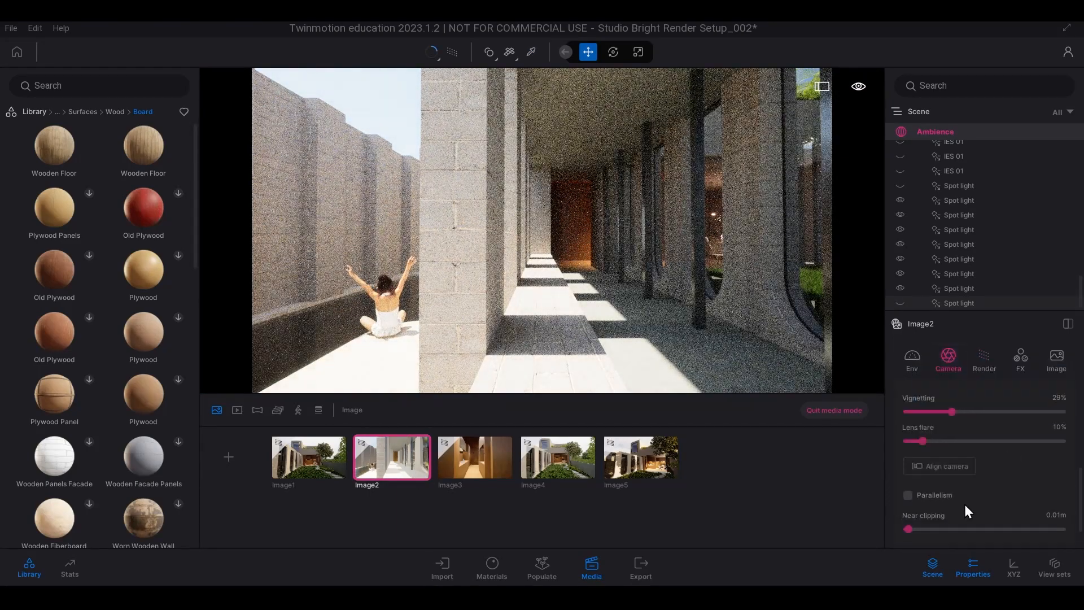
{"action": "scroll", "coordinate": [992, 483], "scroll_direction": "up", "scroll_amount": 3}
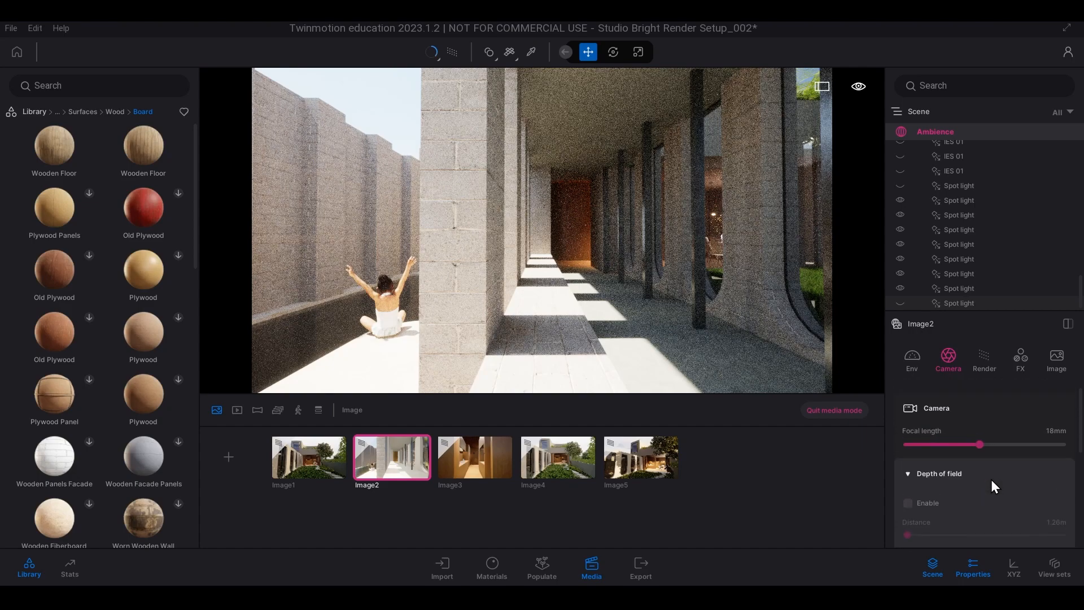
{"action": "left_click", "coordinate": [909, 503]}
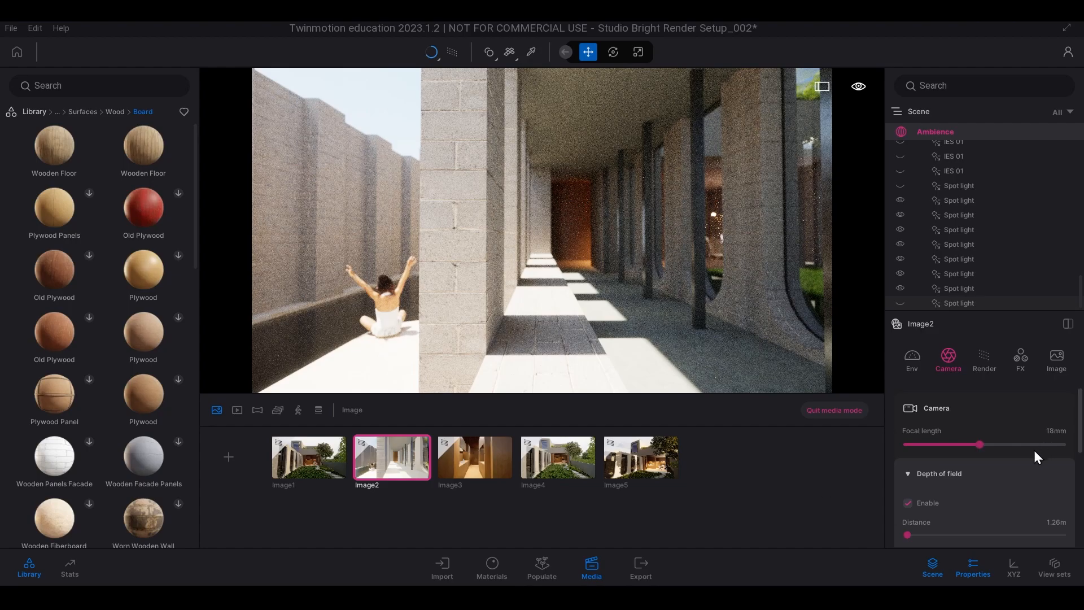
- Try a 7 mm focal length on Image2, restore it to 18 mm and refresh the saved image
{"action": "left_click_drag", "start_coordinate": [981, 443], "coordinate": [933, 449]}
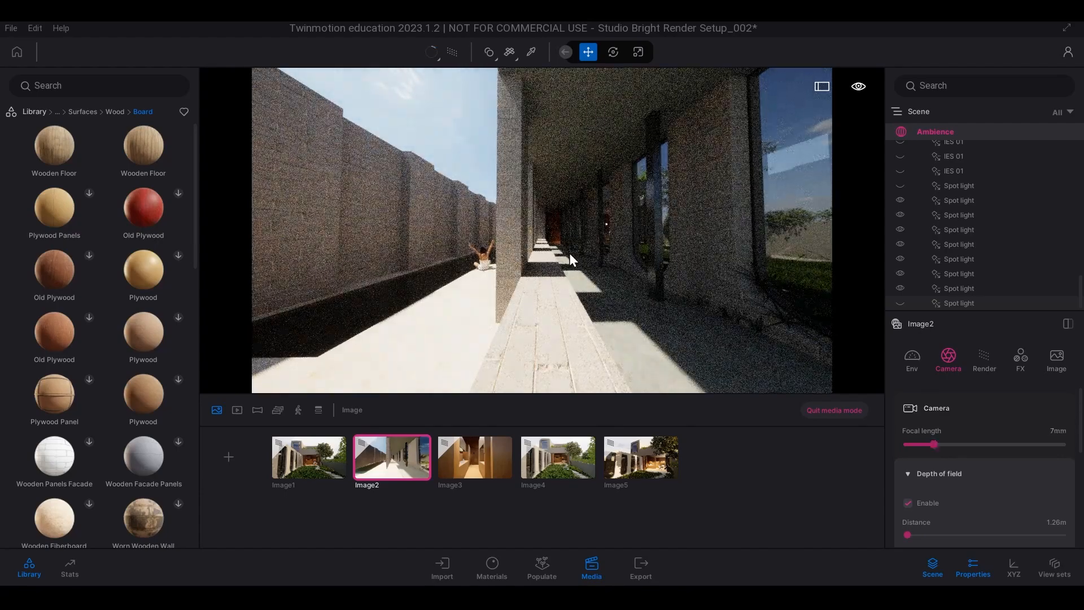
{"action": "left_click_drag", "start_coordinate": [933, 445], "coordinate": [979, 444]}
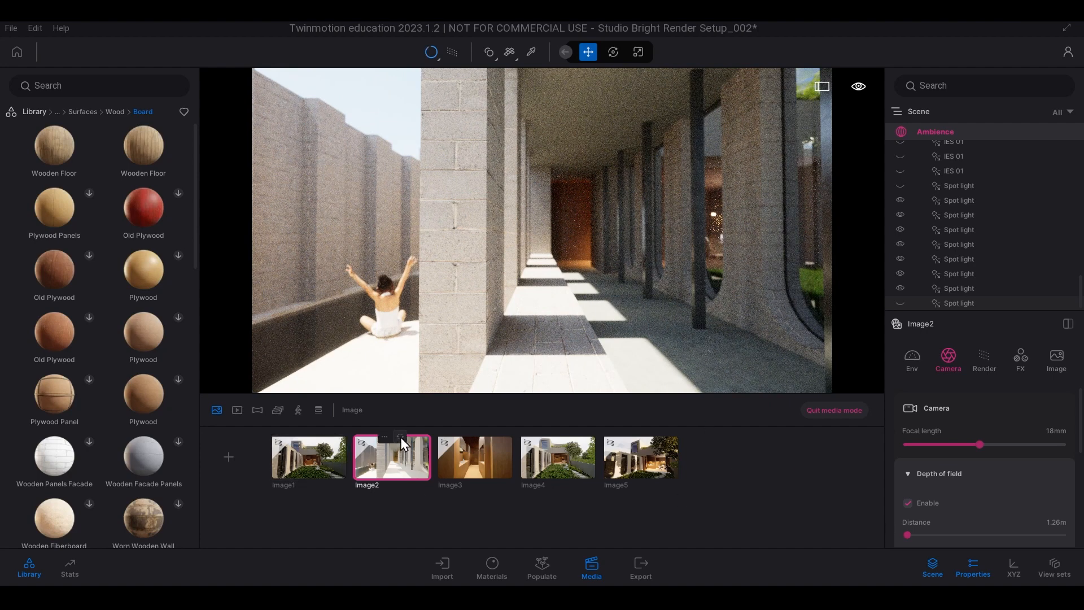
{"action": "left_click", "coordinate": [401, 437]}
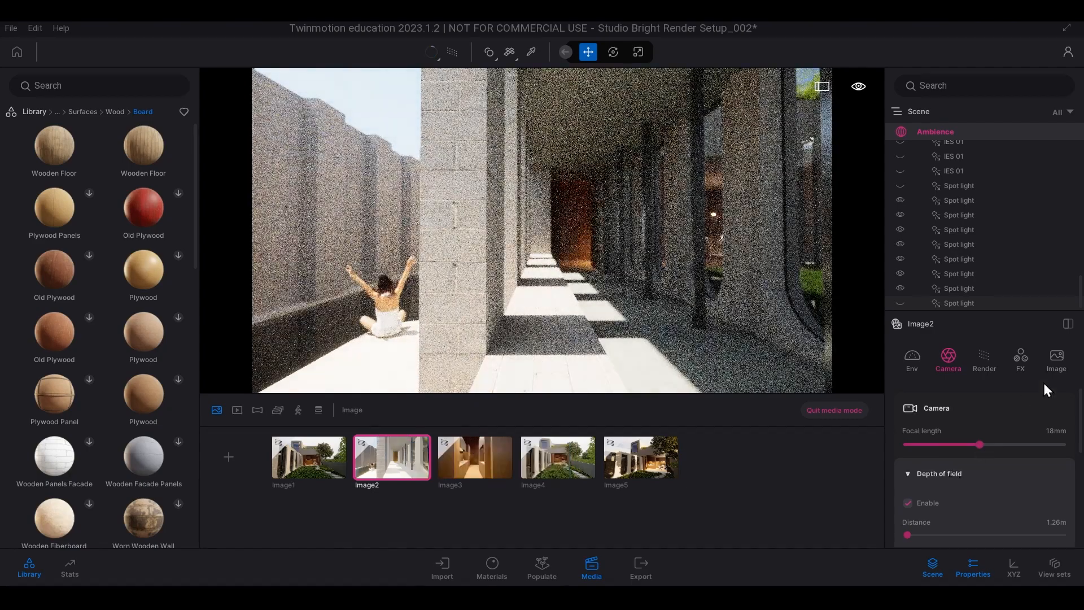
- Export the refreshed Image2 locally as a PNG into the Studio Bright Tests folder
{"action": "left_click", "coordinate": [645, 562]}
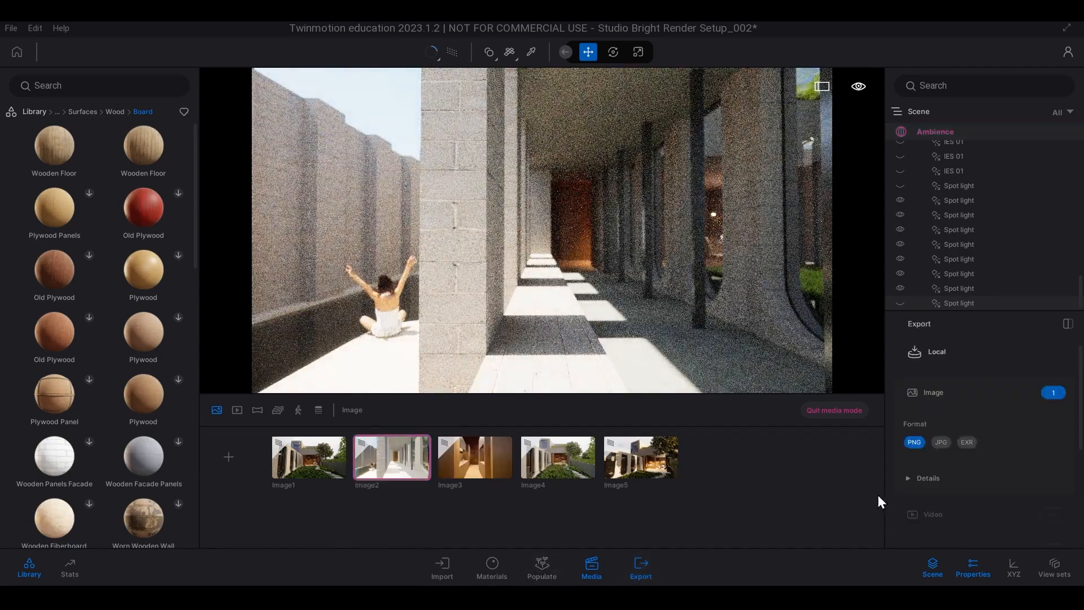
{"action": "scroll", "coordinate": [1008, 469], "scroll_direction": "down", "scroll_amount": 5}
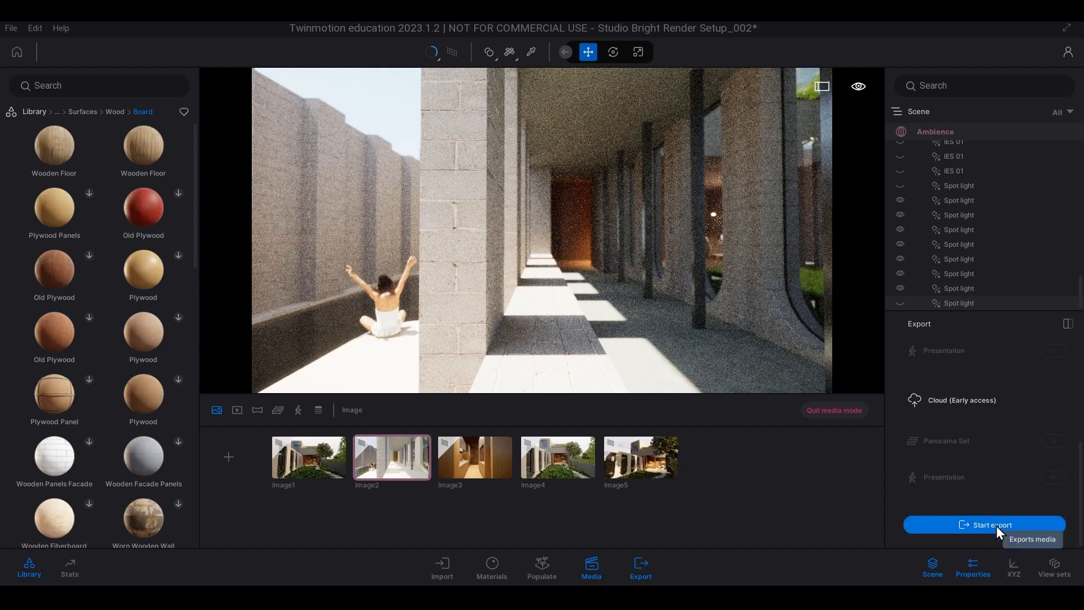
{"action": "left_click", "coordinate": [996, 527]}
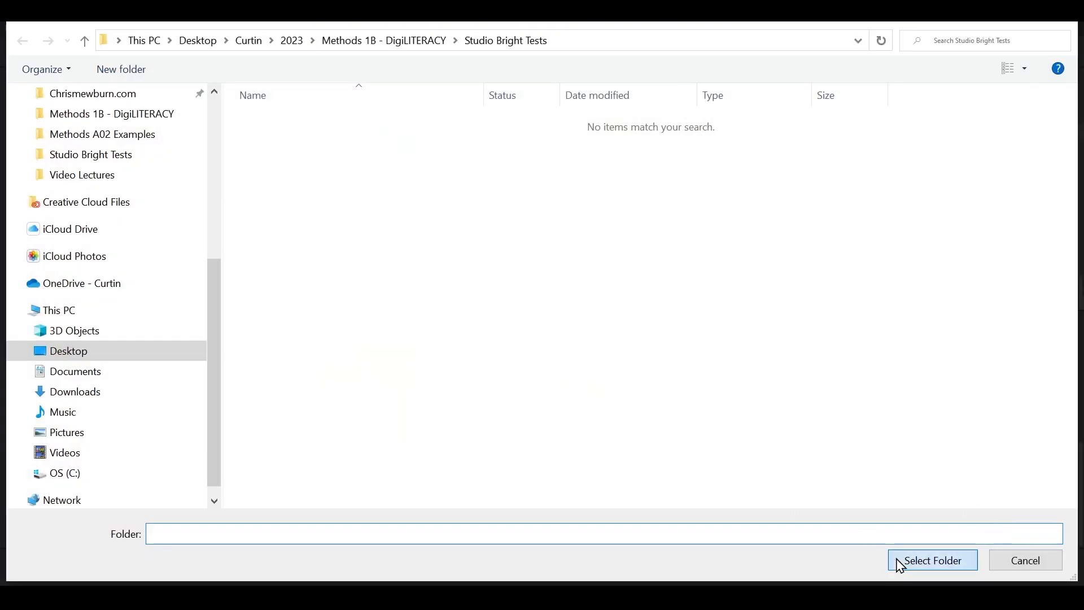
{"action": "left_click", "coordinate": [901, 565]}
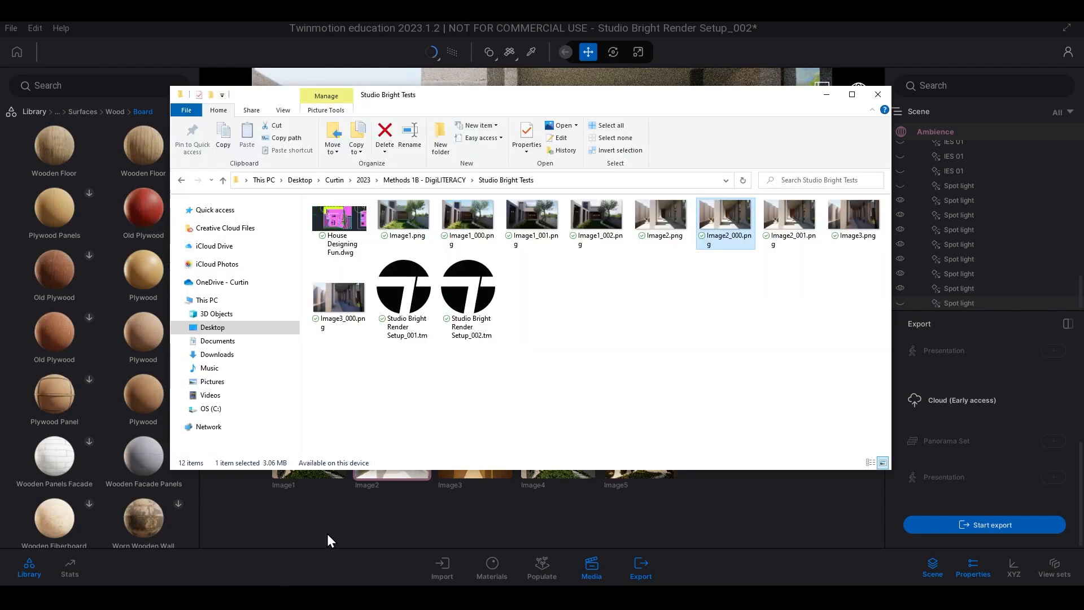
- View the exported Image2_001.png full size to check the blocks and depth of field, and return to the scene
{"action": "double_click", "coordinate": [793, 224]}
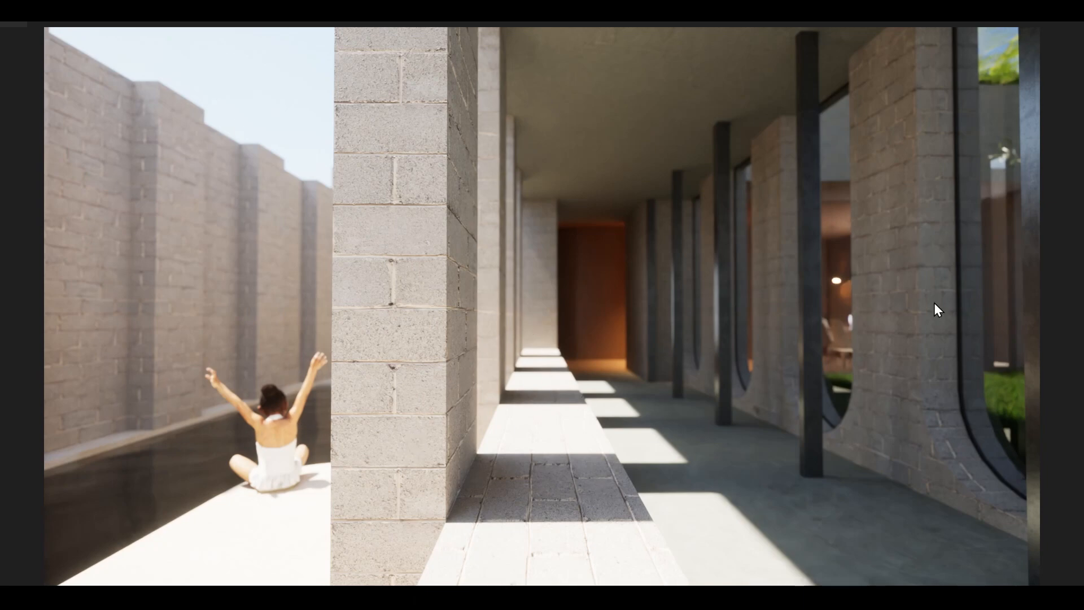
{"action": "left_click", "coordinate": [1024, 8]}
{"action": "left_click", "coordinate": [826, 94]}
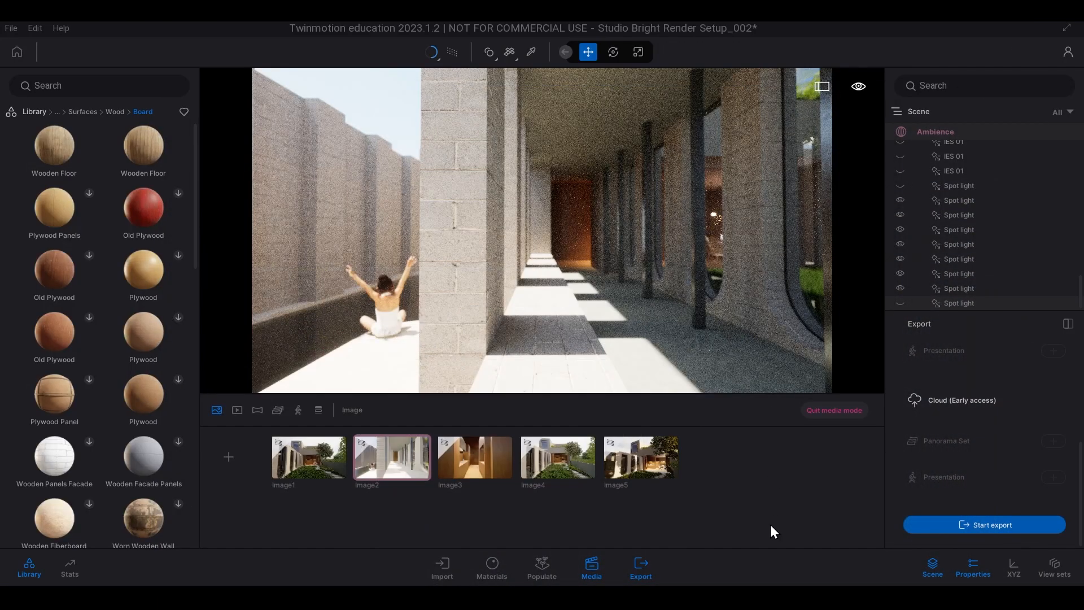